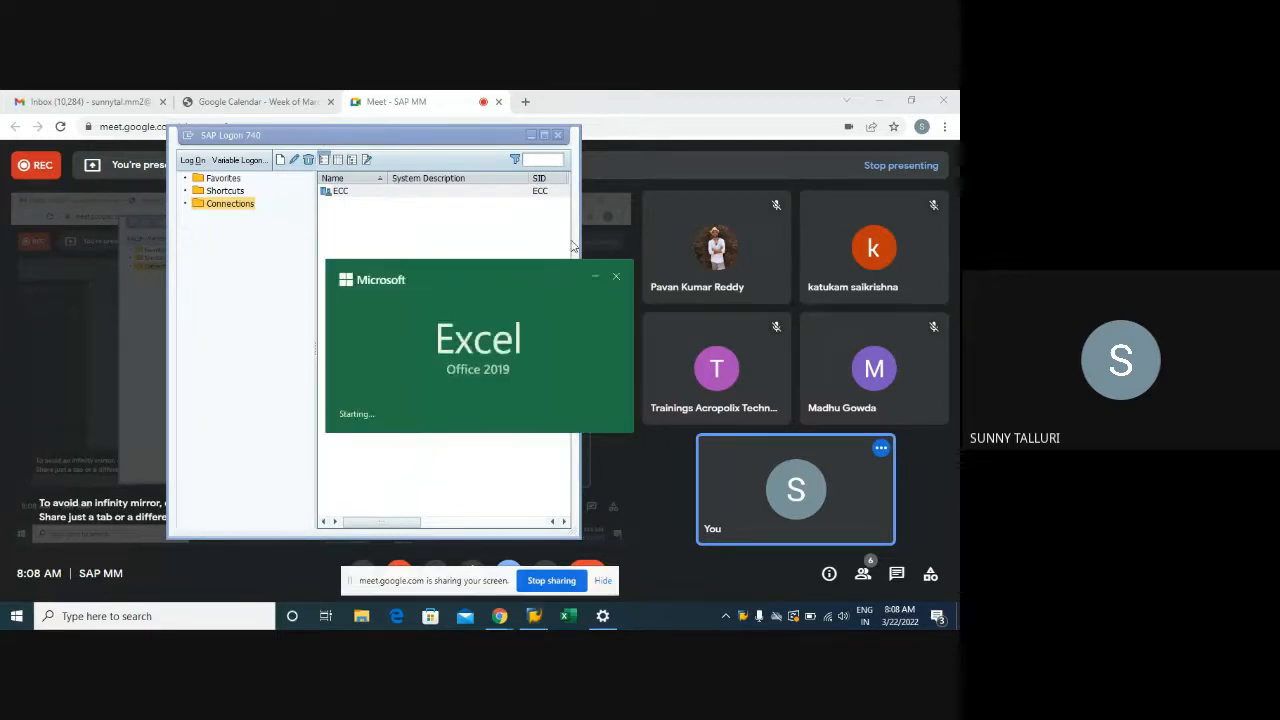
Minimize SAP Logon and open the recent Training workbook in Excel
left_click(400, 191)
left_click(531, 135)
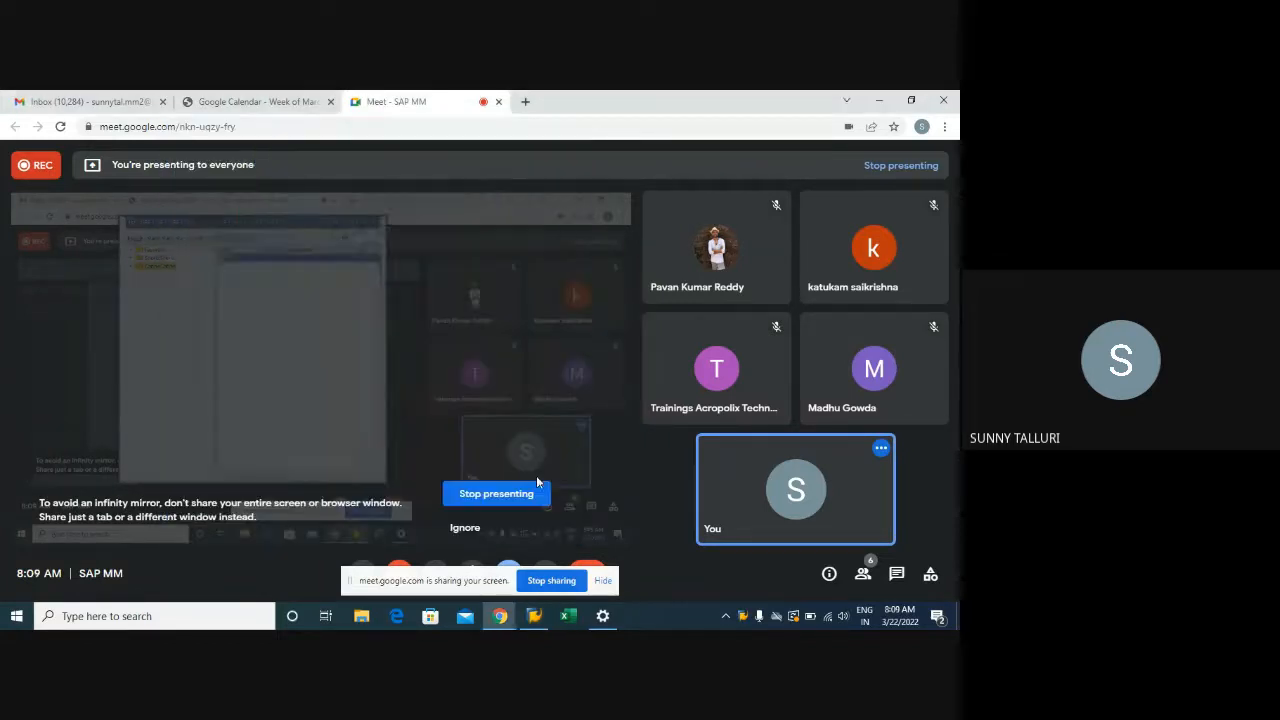
right_click(569, 616)
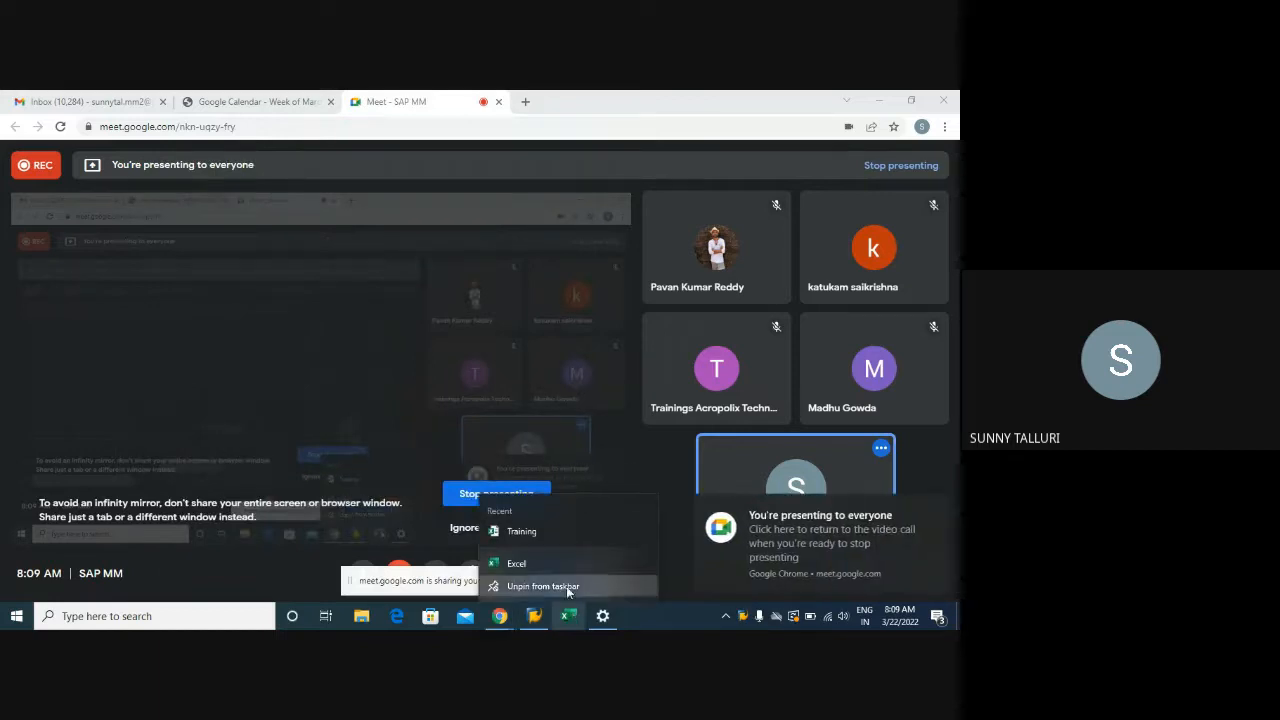
left_click(555, 532)
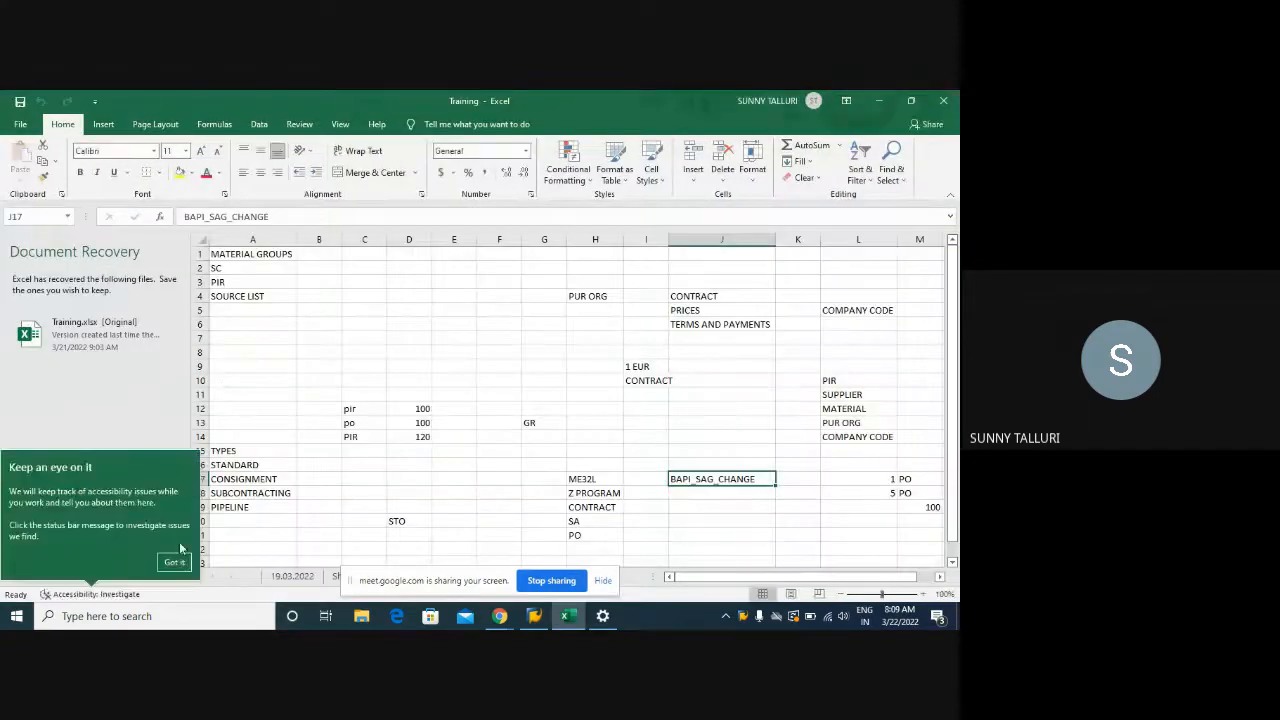
Dismiss the accessibility tip and Document Recovery pane, then scroll through the Sheet3 notes
left_click(174, 562)
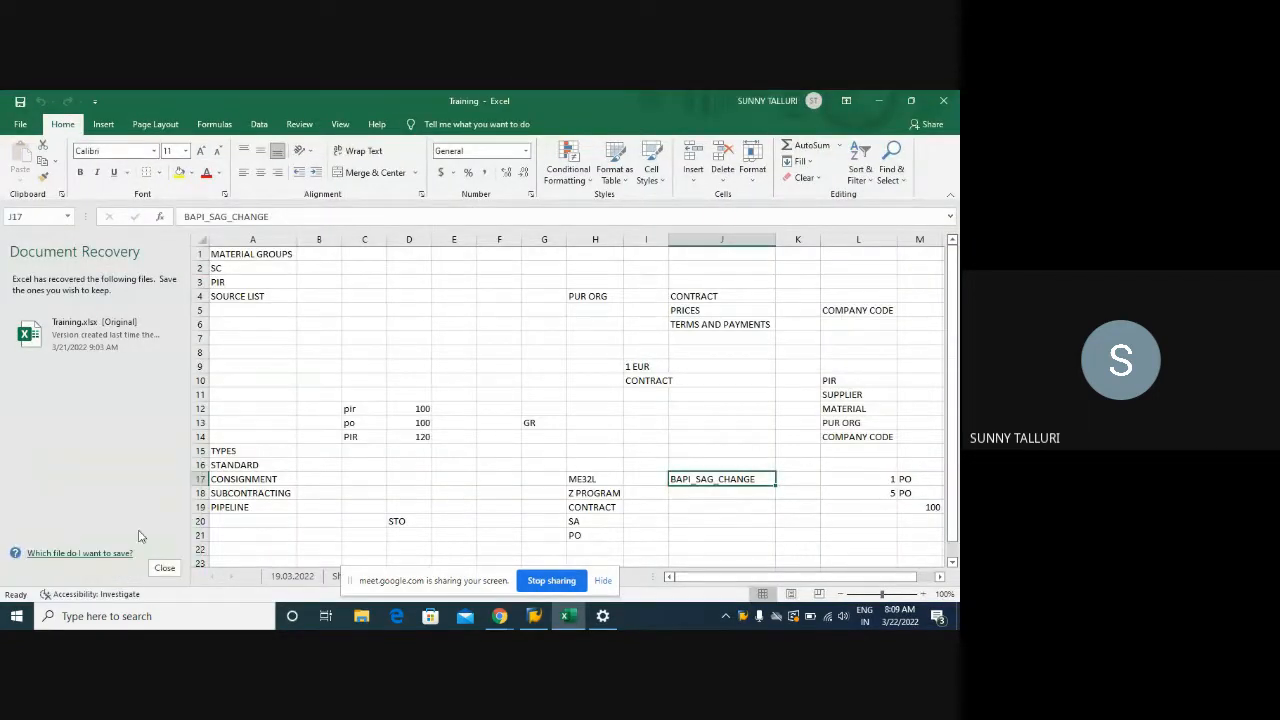
left_click(160, 568)
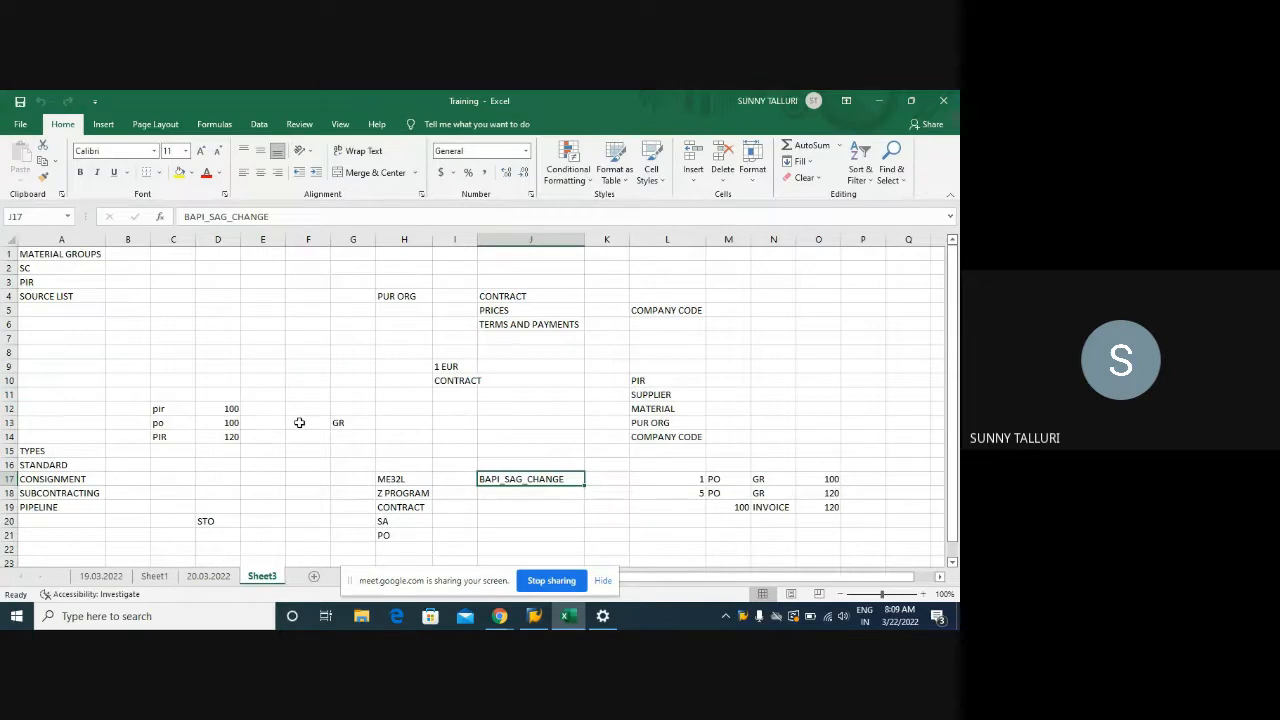
scroll(299, 422, "down", 2)
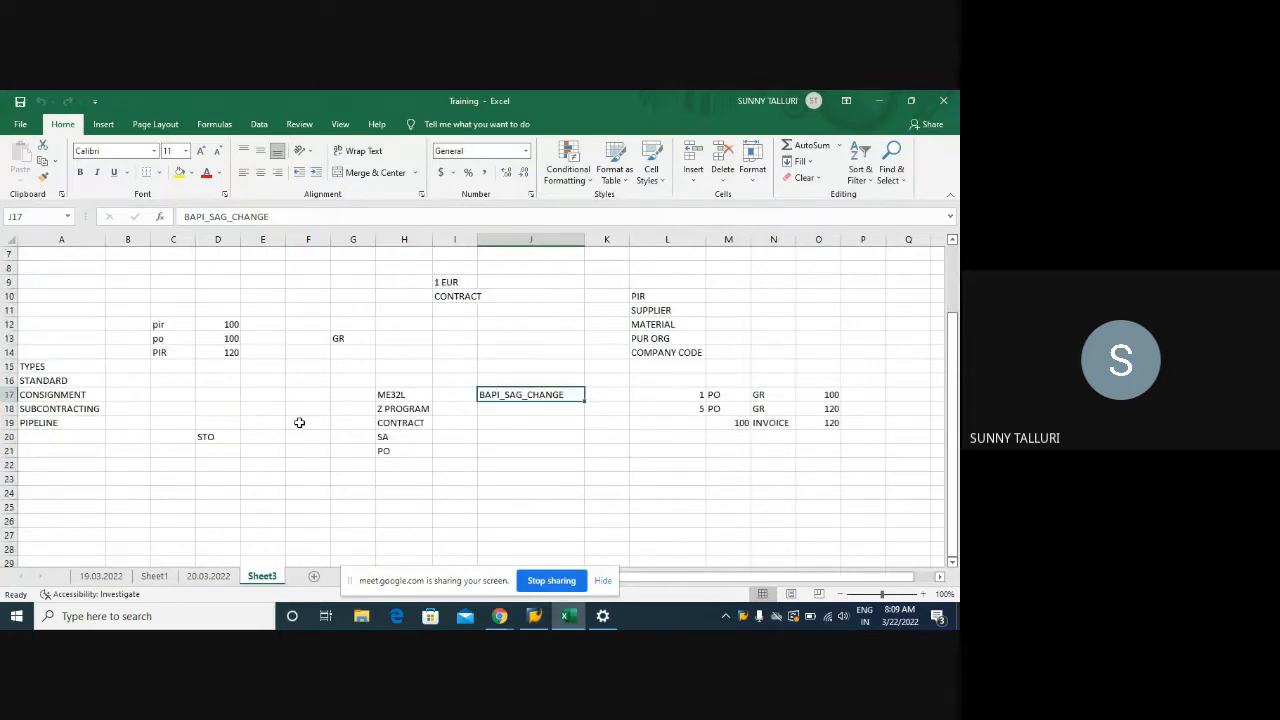
scroll(299, 422, "up", 2)
scroll(299, 422, "down", 2)
scroll(299, 422, "up", 2)
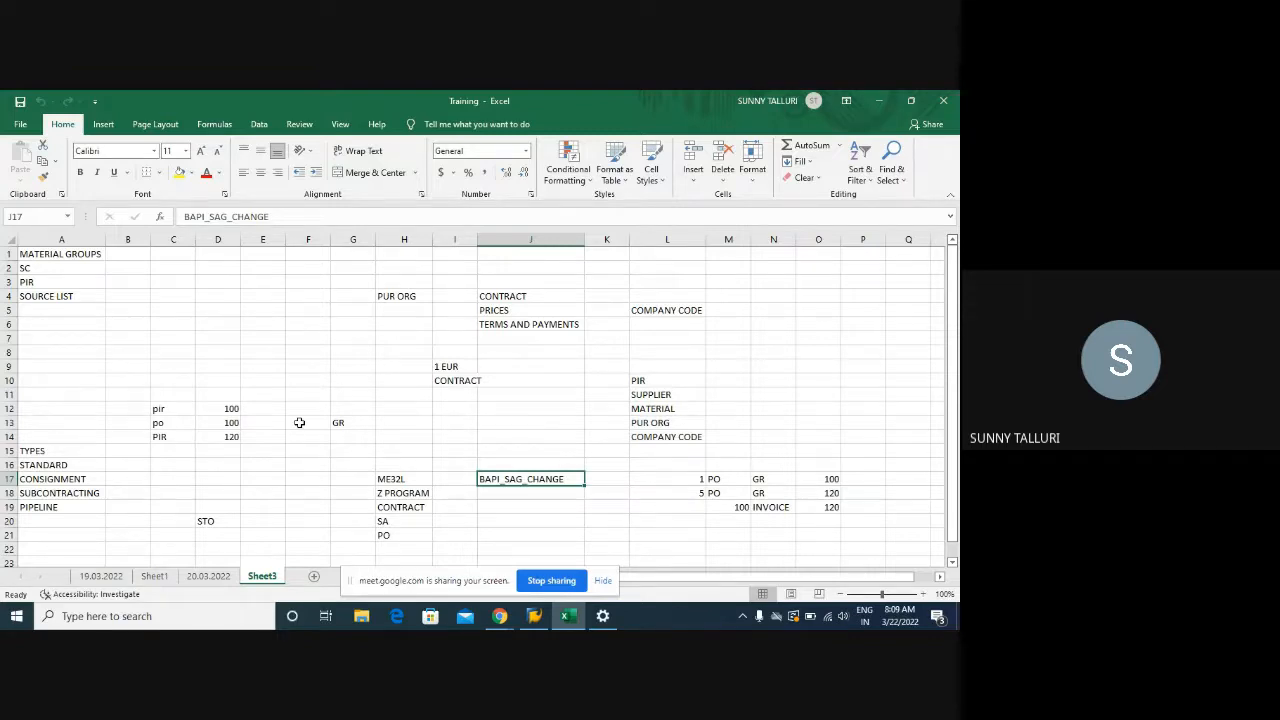
scroll(299, 422, "down", 2)
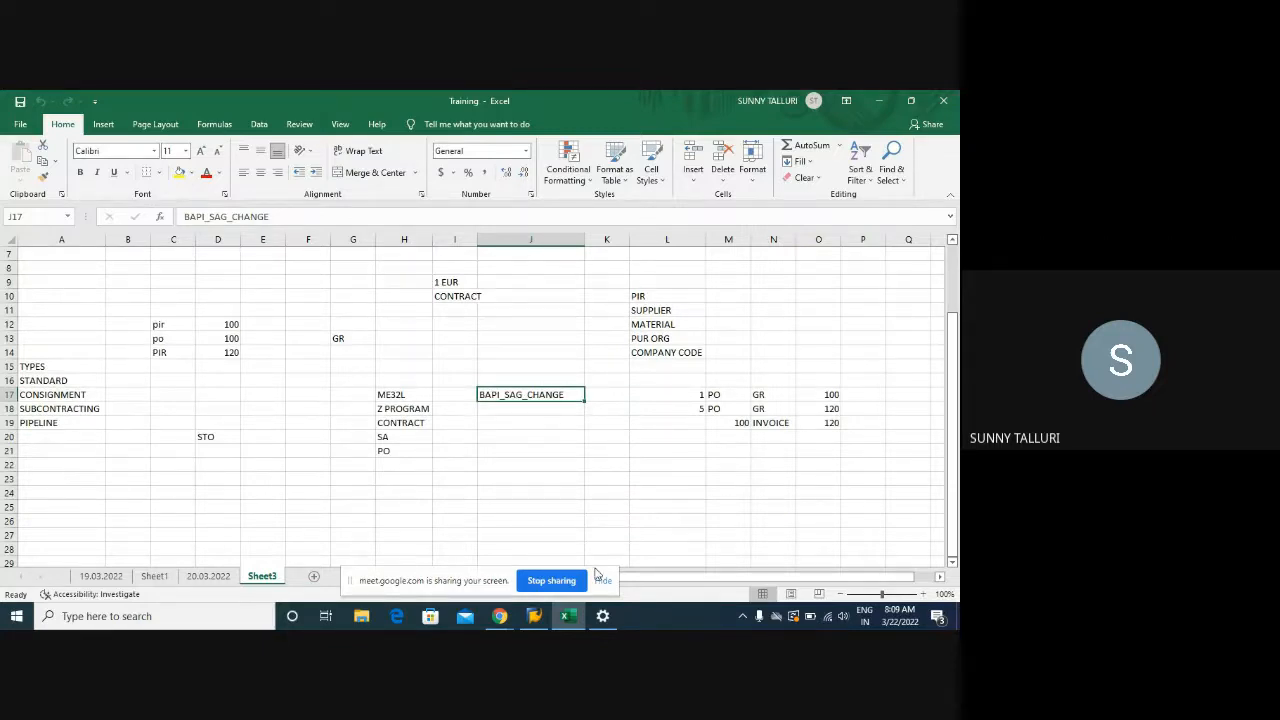
Hide the screen-sharing notice, select cell A3 holding PIR, and switch to SAP Logon
left_click(601, 583)
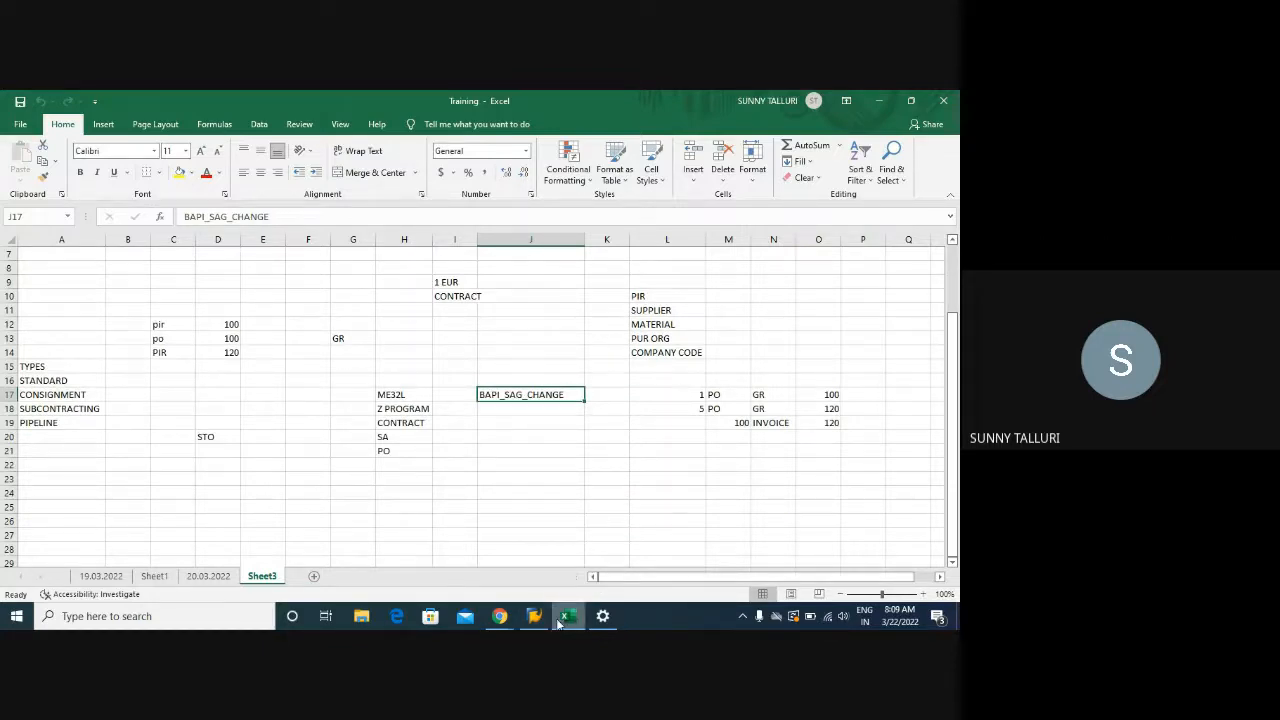
scroll(383, 512, "up", 1)
scroll(383, 512, "up", 2)
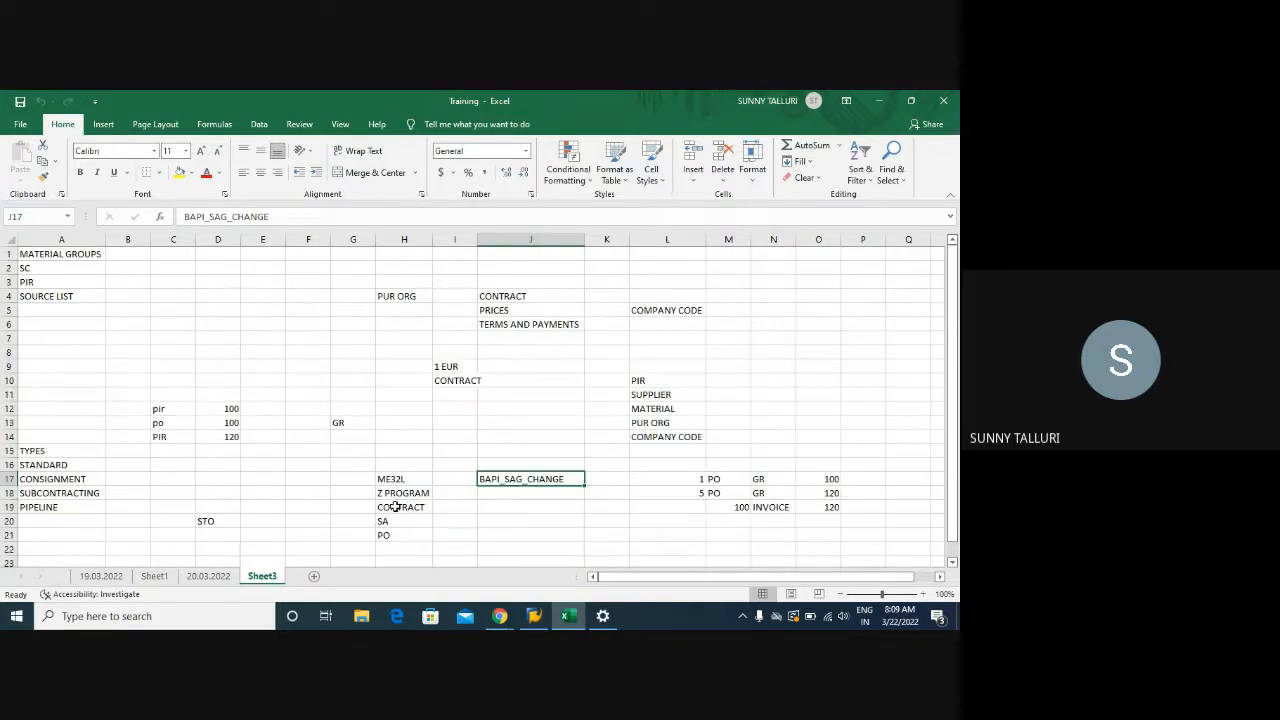
left_click(43, 283)
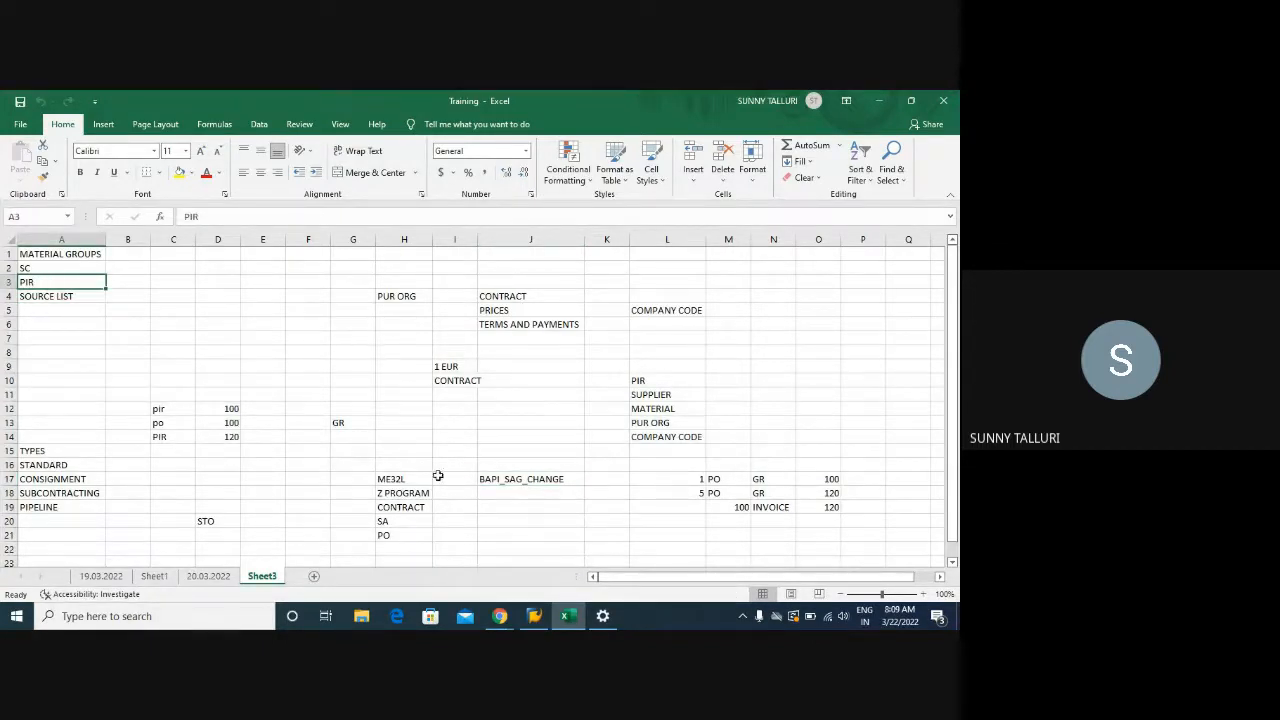
left_click(533, 617)
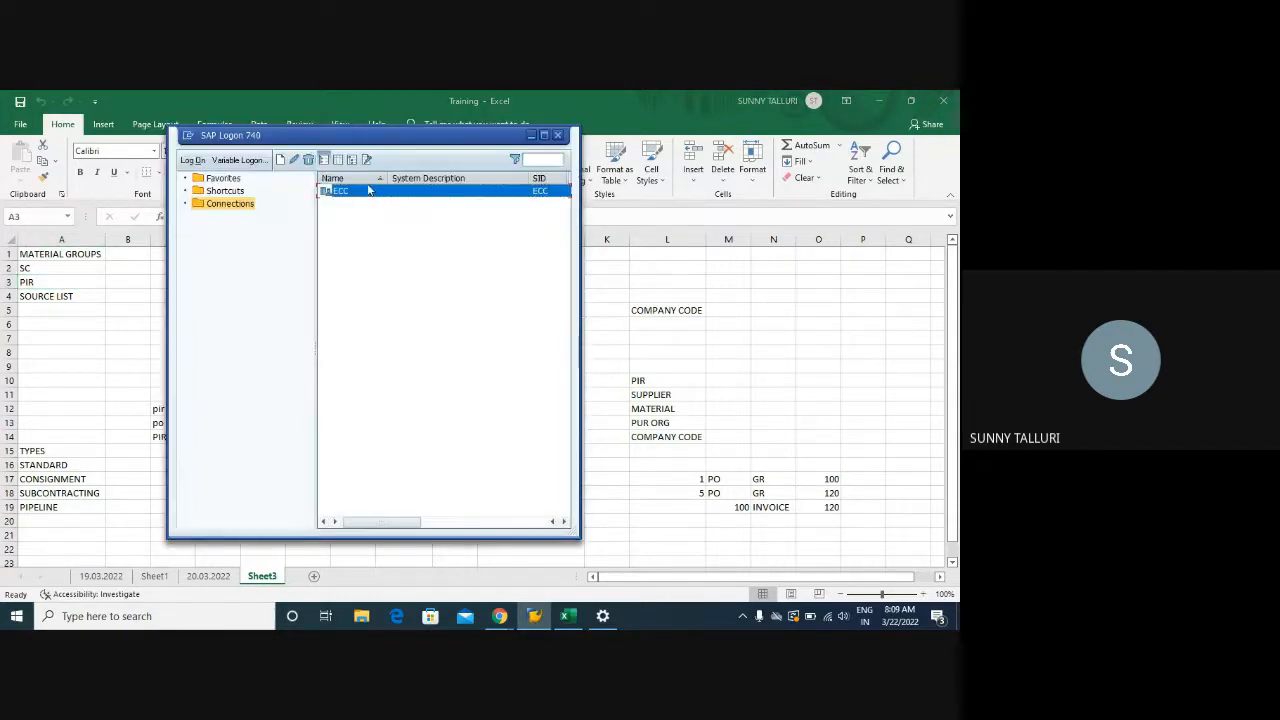
Log on to the ECC connection with the saved user name and the account password
double_click(362, 191)
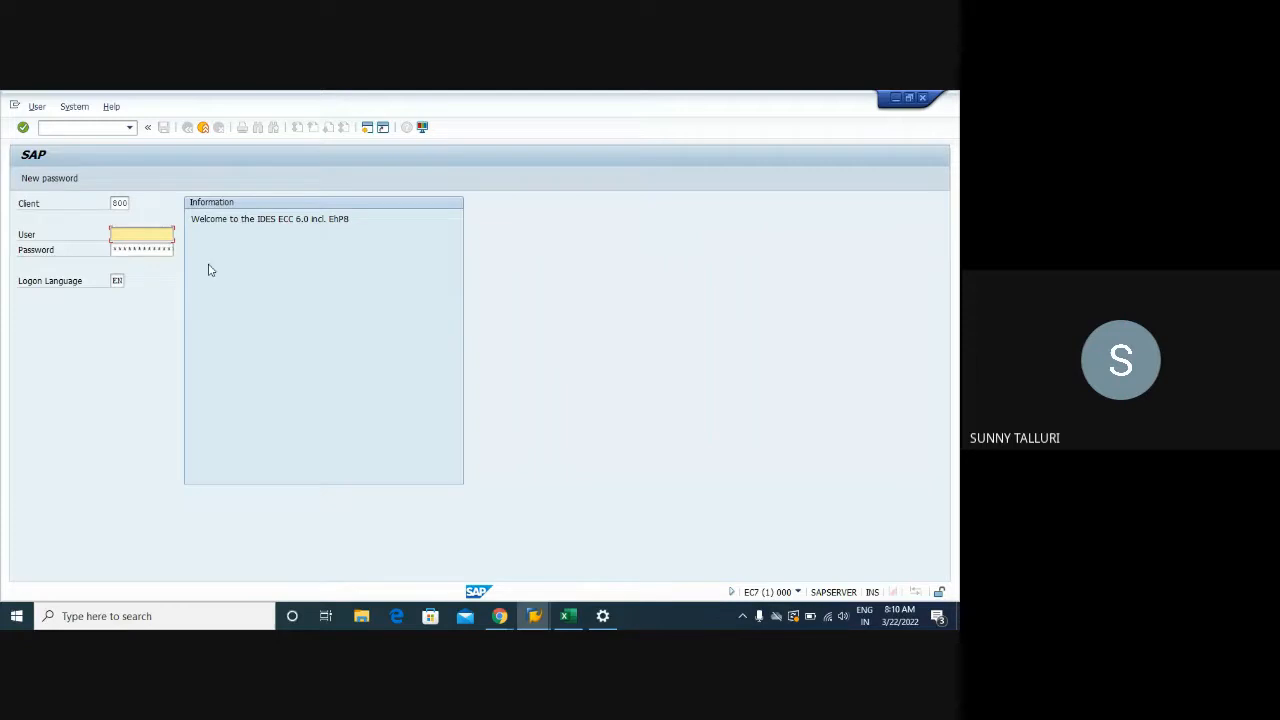
key("BackSpace")
left_click(144, 252)
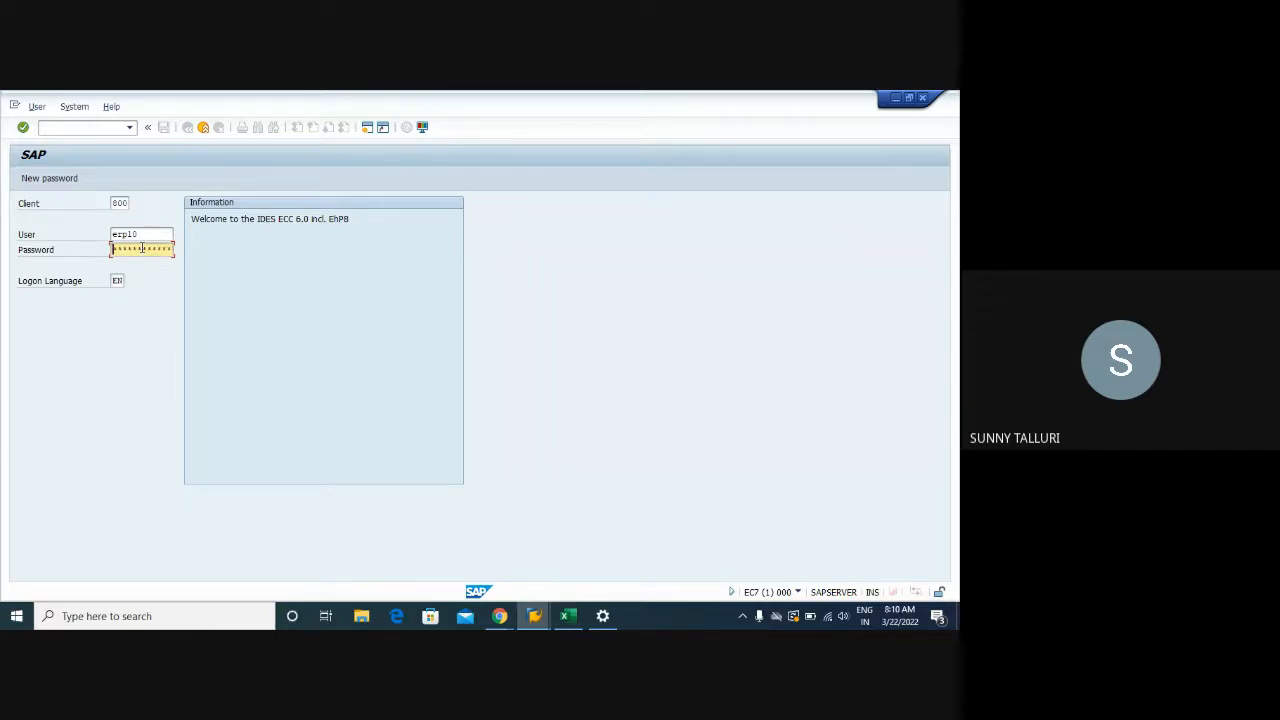
type("****")
key("Return")
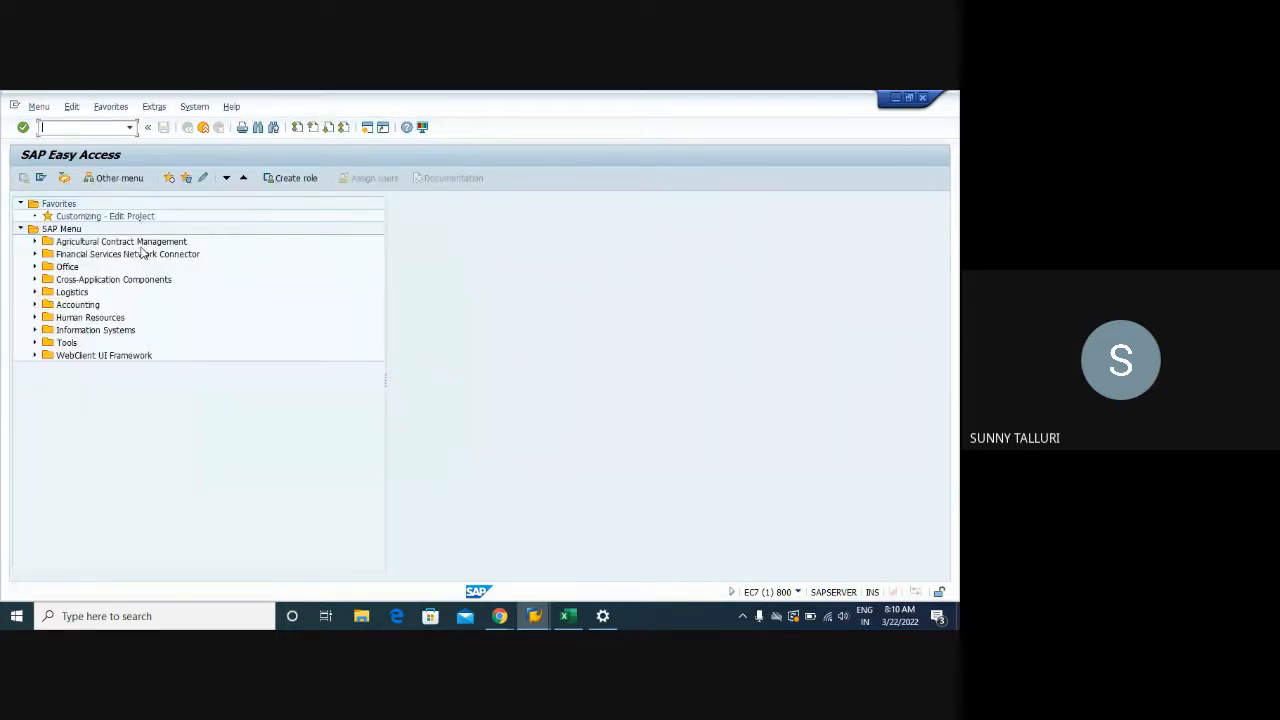
Enter PIR in cell H26 of the Training workbook
left_click(568, 616)
scroll(463, 320, "down", 6)
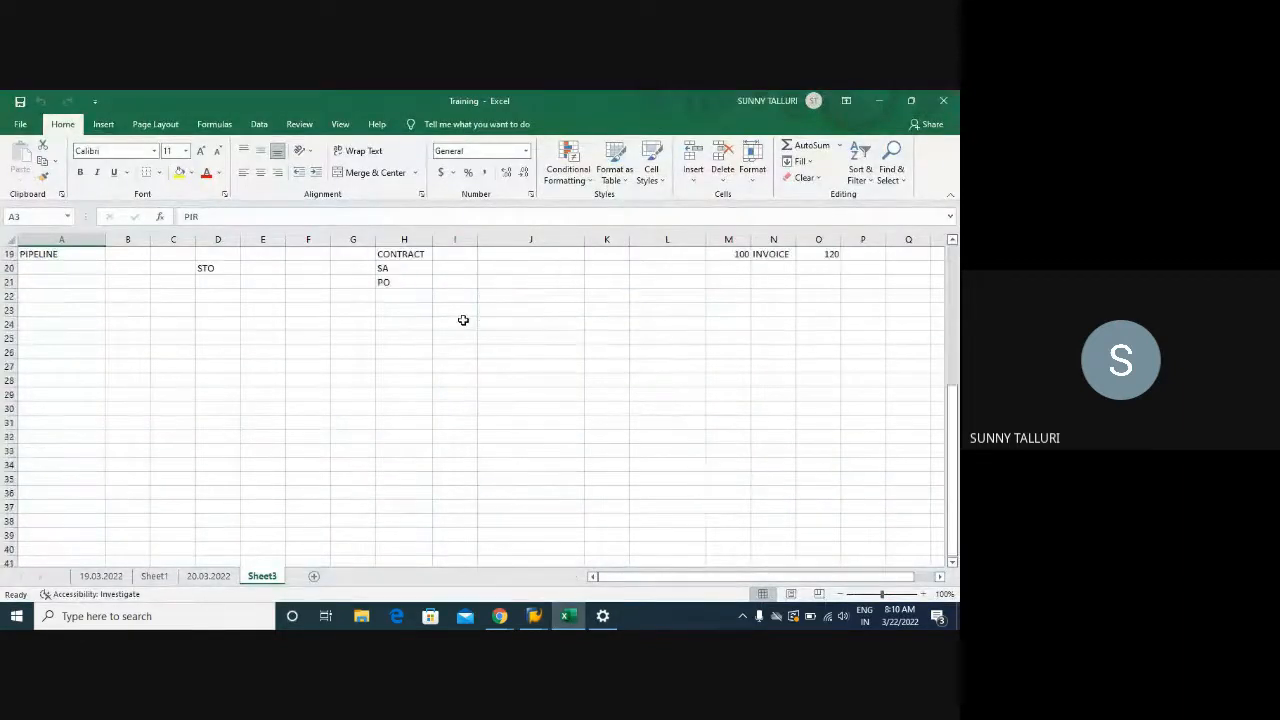
left_click(393, 351)
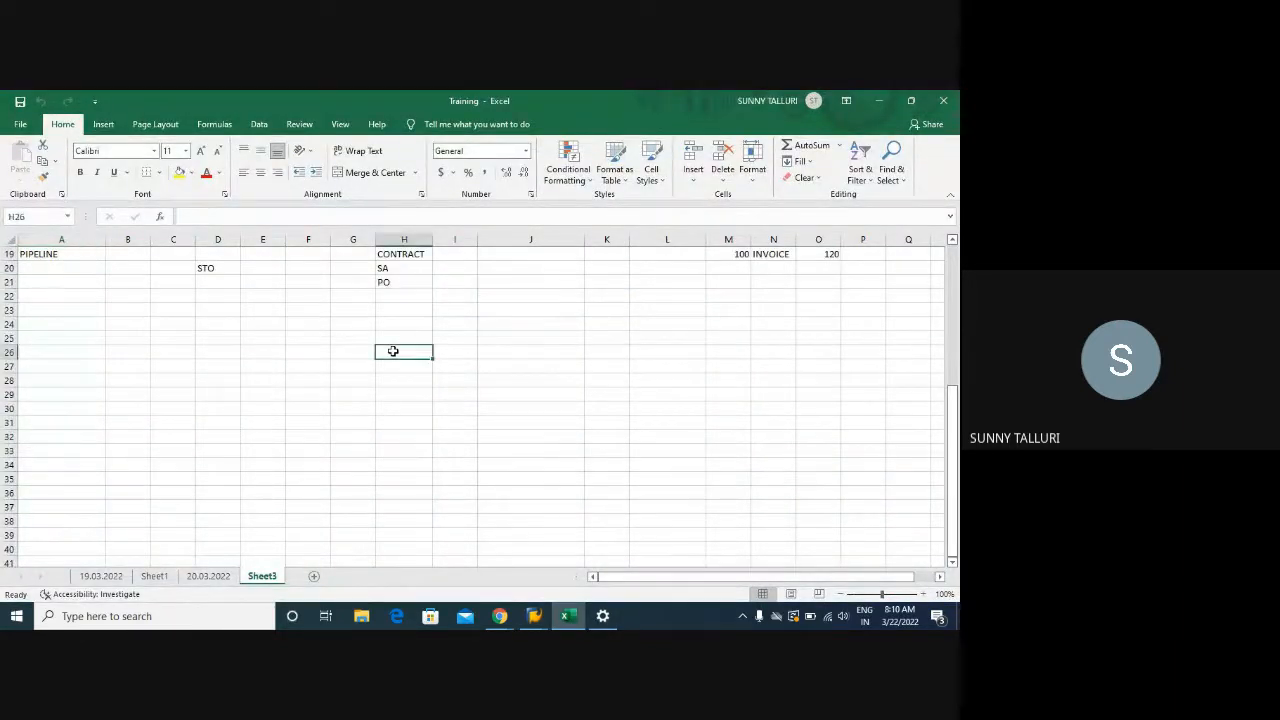
type("PIR")
key("Return")
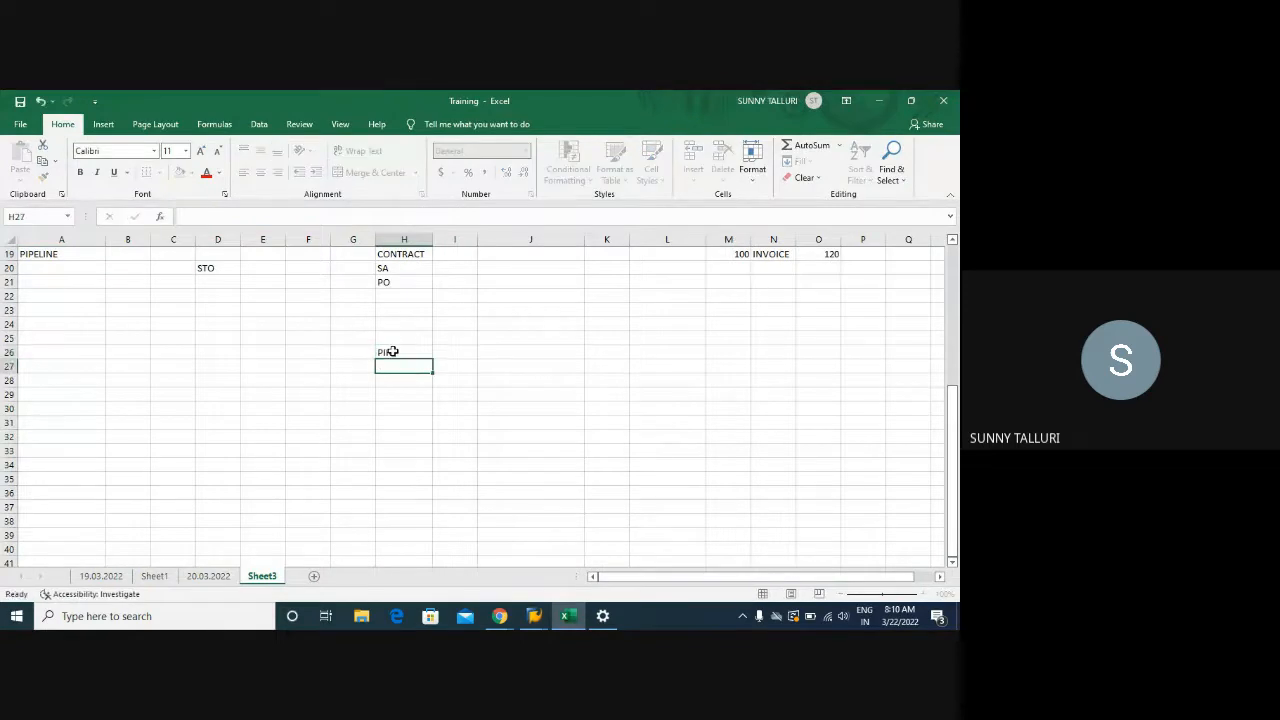
left_click(385, 352)
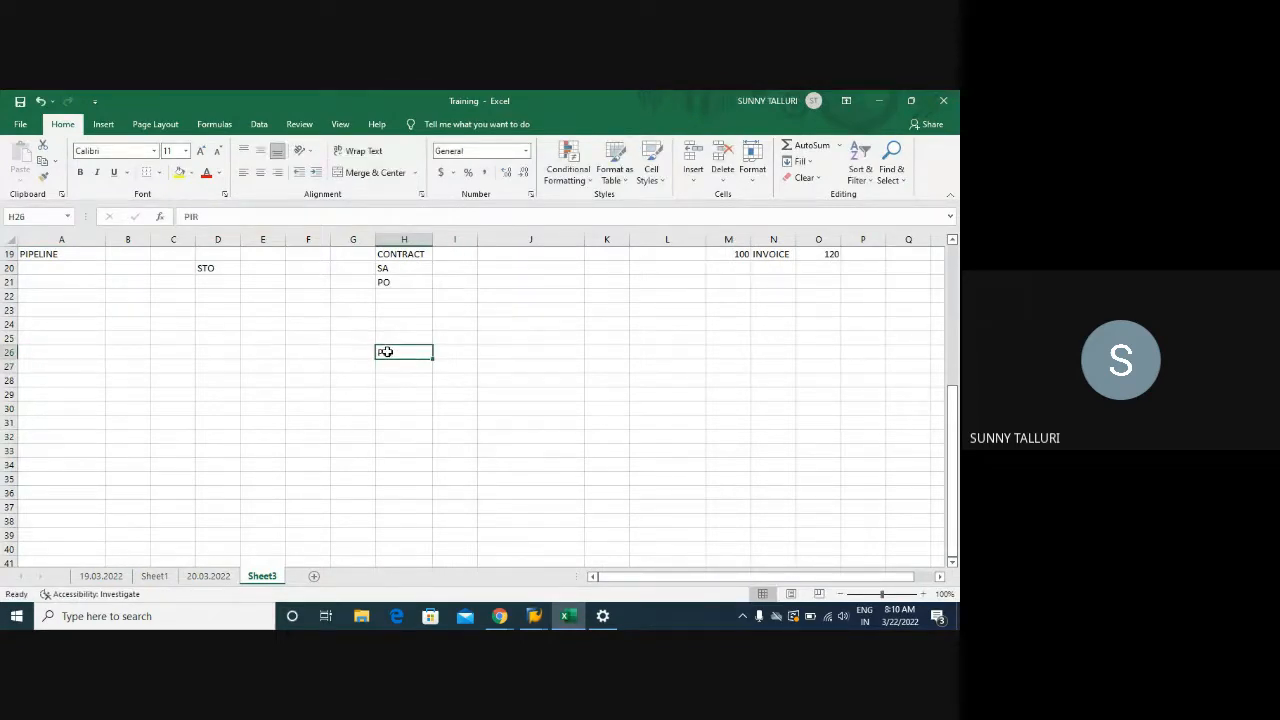
Fill G27:J27 with PR, PO, CONTRACT and SA
left_click(341, 369)
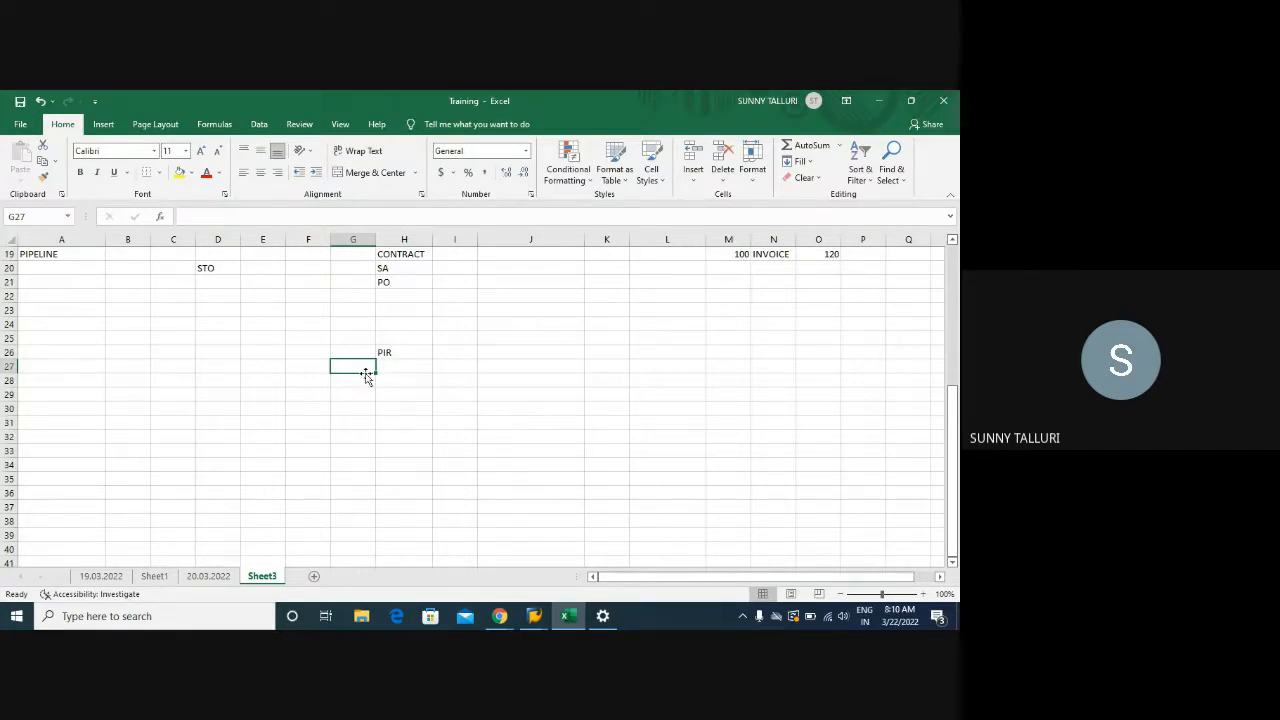
type("PO")
key("BackSpace")
type("R")
key("Tab")
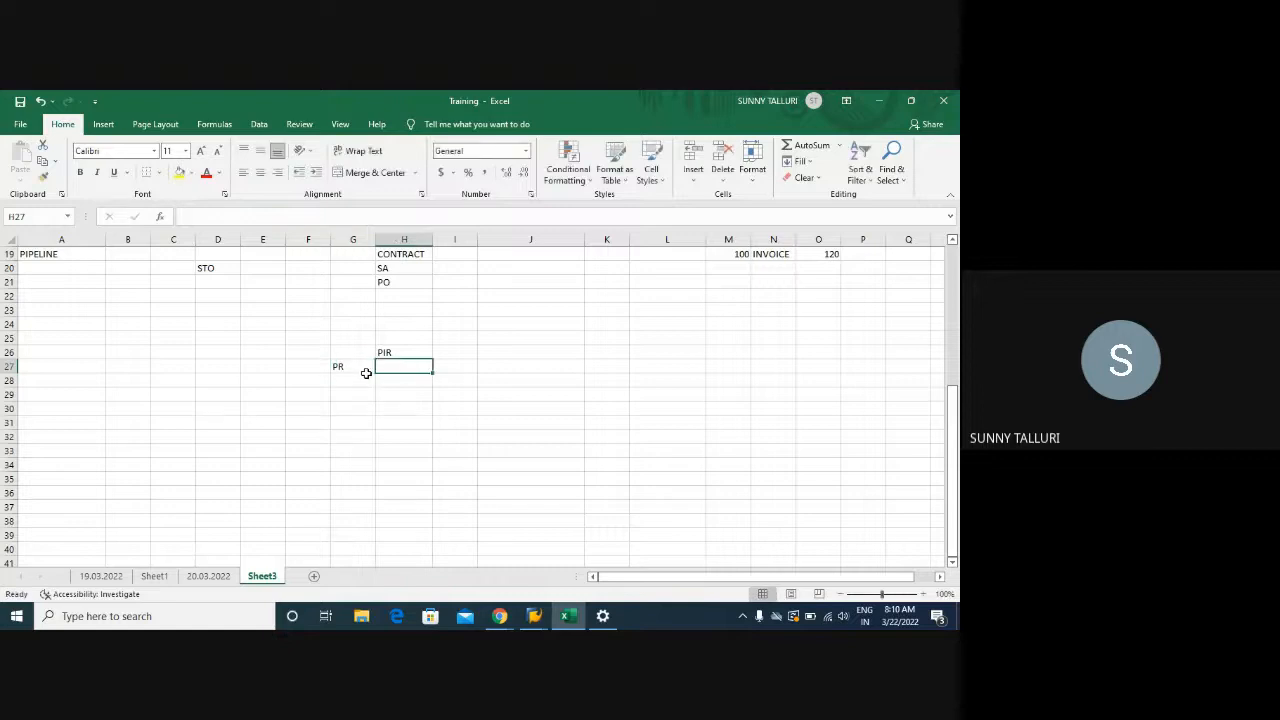
type("PO")
key("Tab")
type("CON")
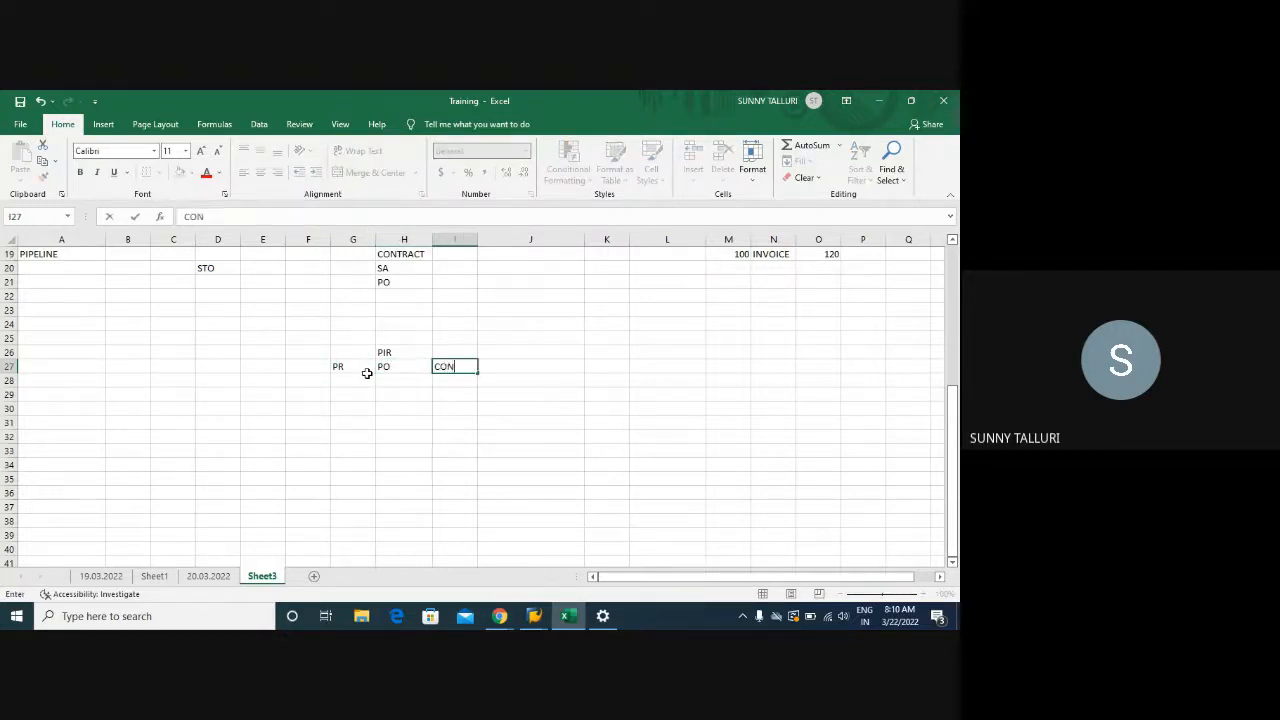
type("TRACT")
key("Tab")
type("SA")
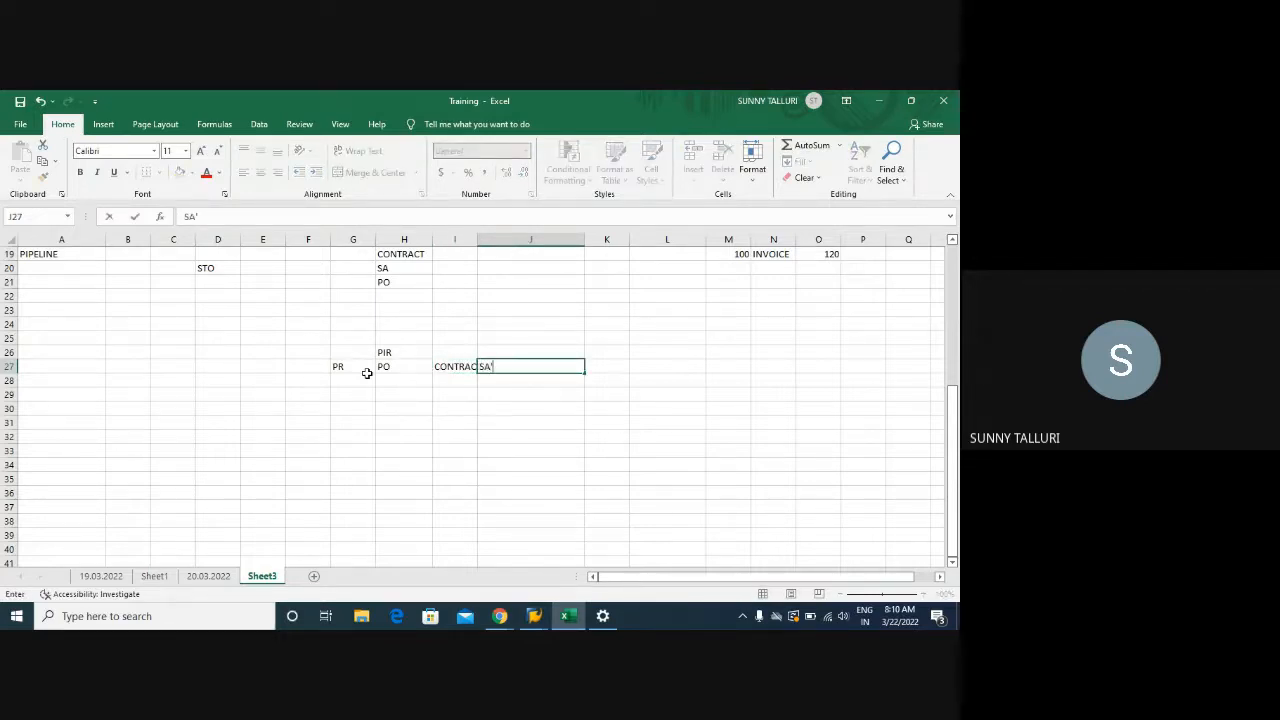
left_click(369, 377)
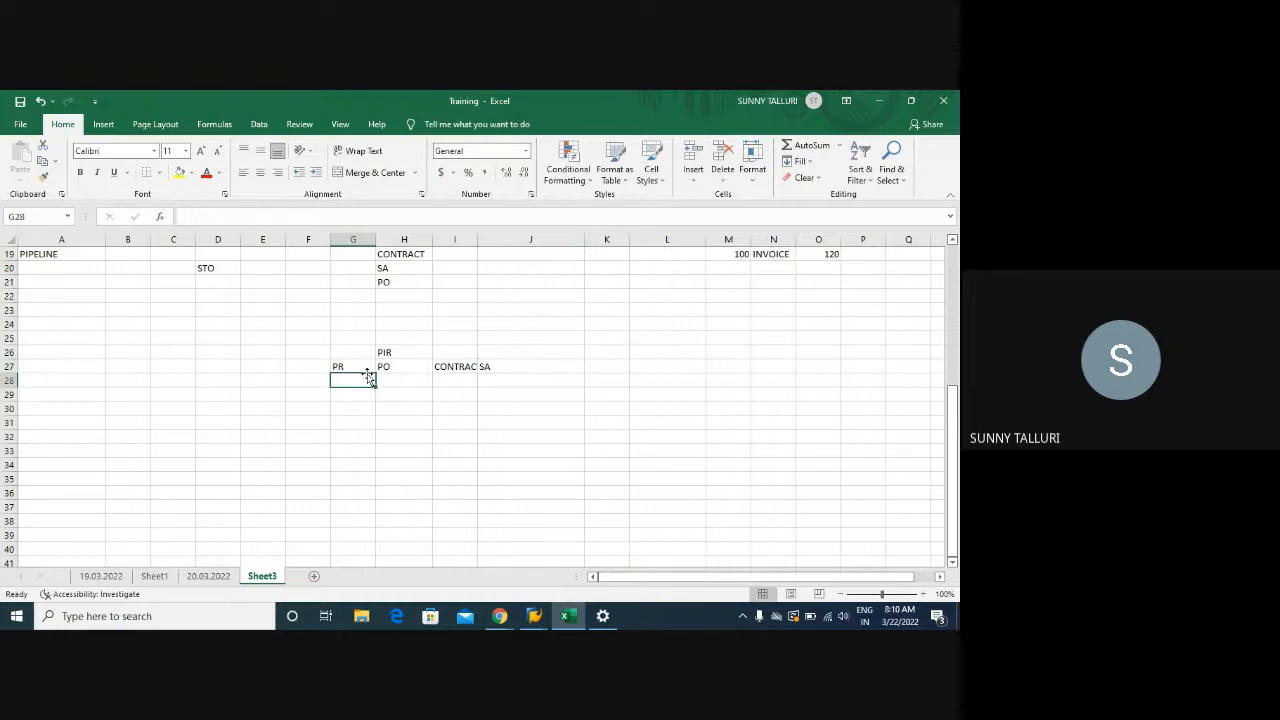
Select the G26:H27 block and bring SAP Easy Access back to the front
left_click(385, 351)
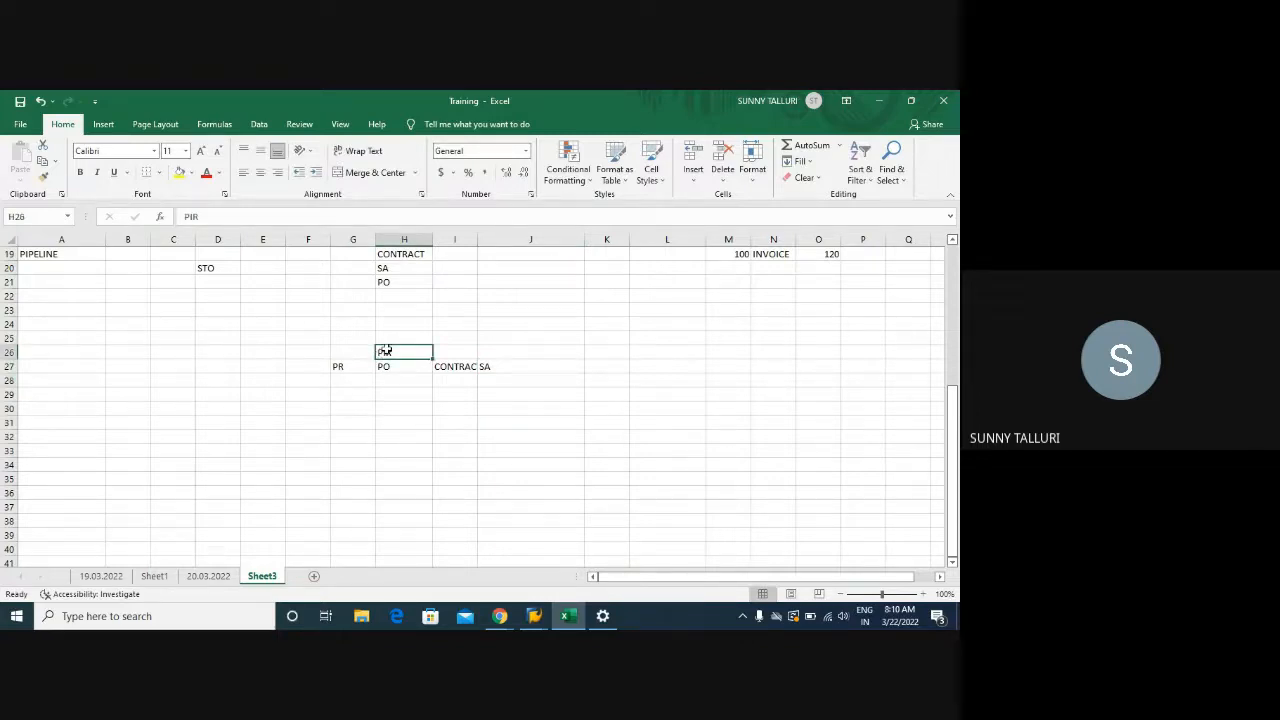
left_click_drag(385, 351, 343, 363)
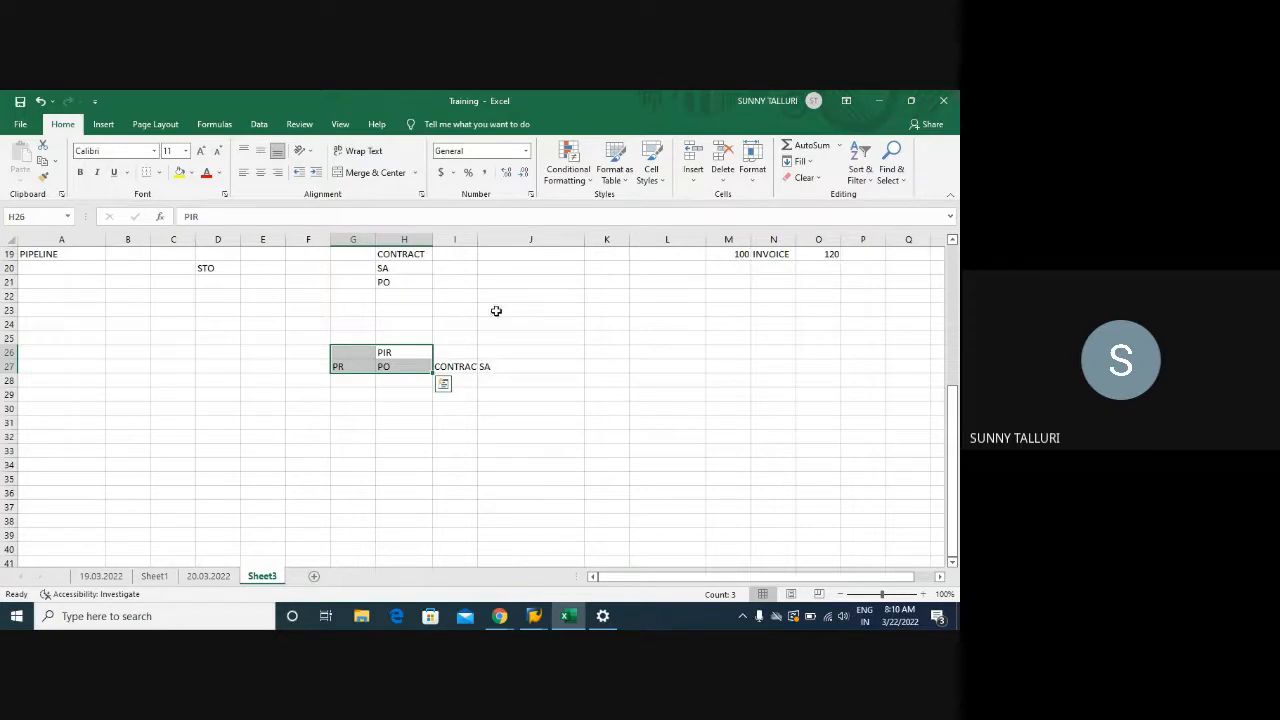
left_click(548, 624)
left_click(570, 560)
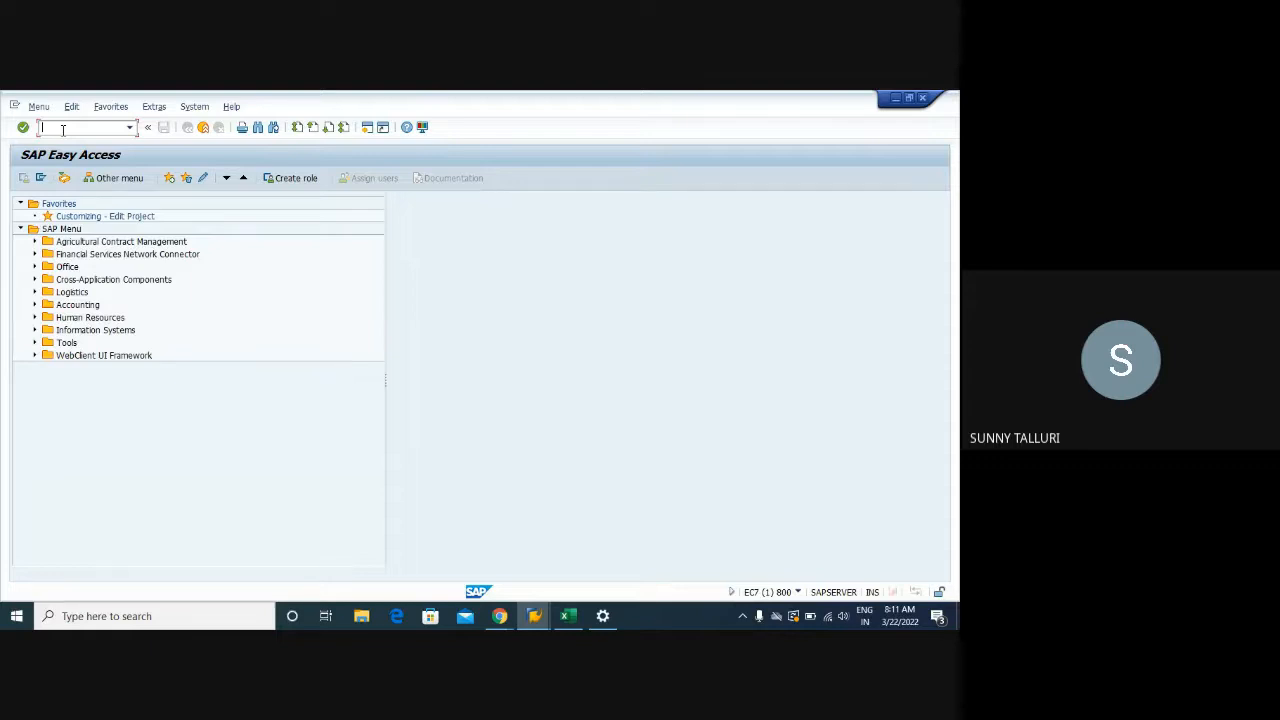
Run transaction ME1M to reach the Info Records per Material selection screen
type("ME1M")
key("Return")
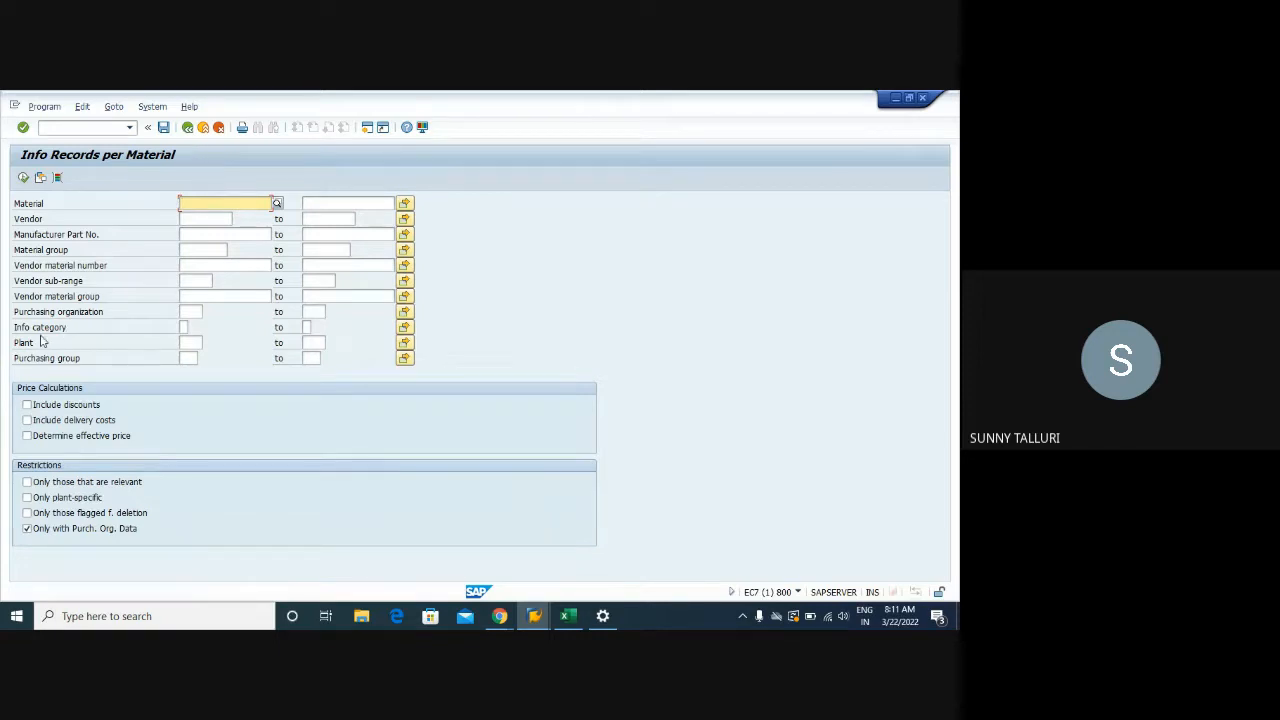
Open Info Records per Vendor in a new session with /OME1L, then return to the per-Material window
left_click(52, 128)
type("/")
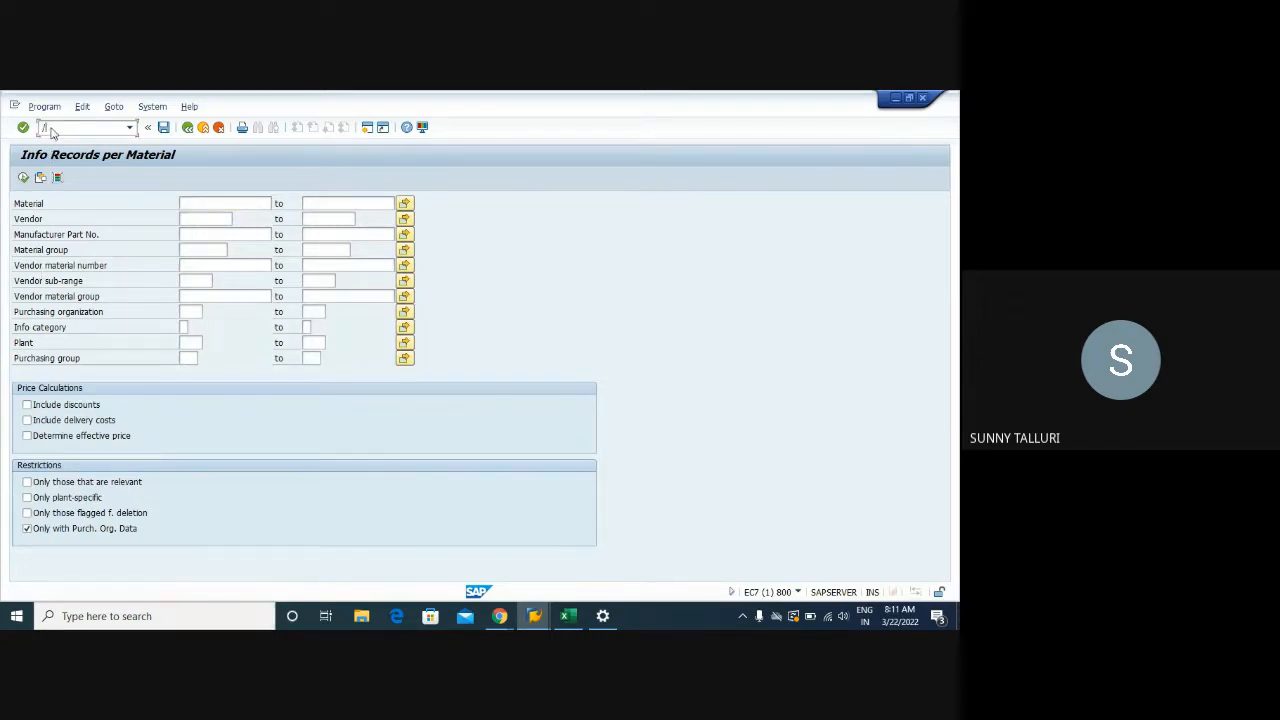
type("OME1L")
key("Return")
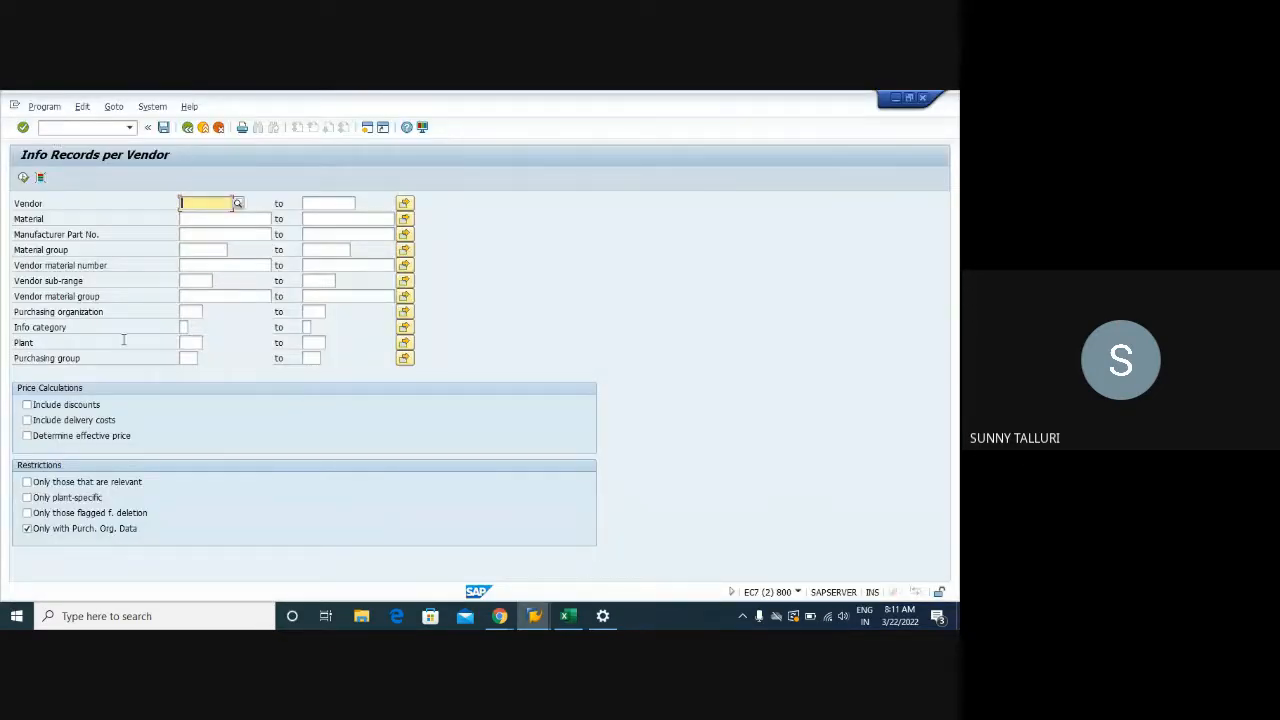
key("alt+Tab")
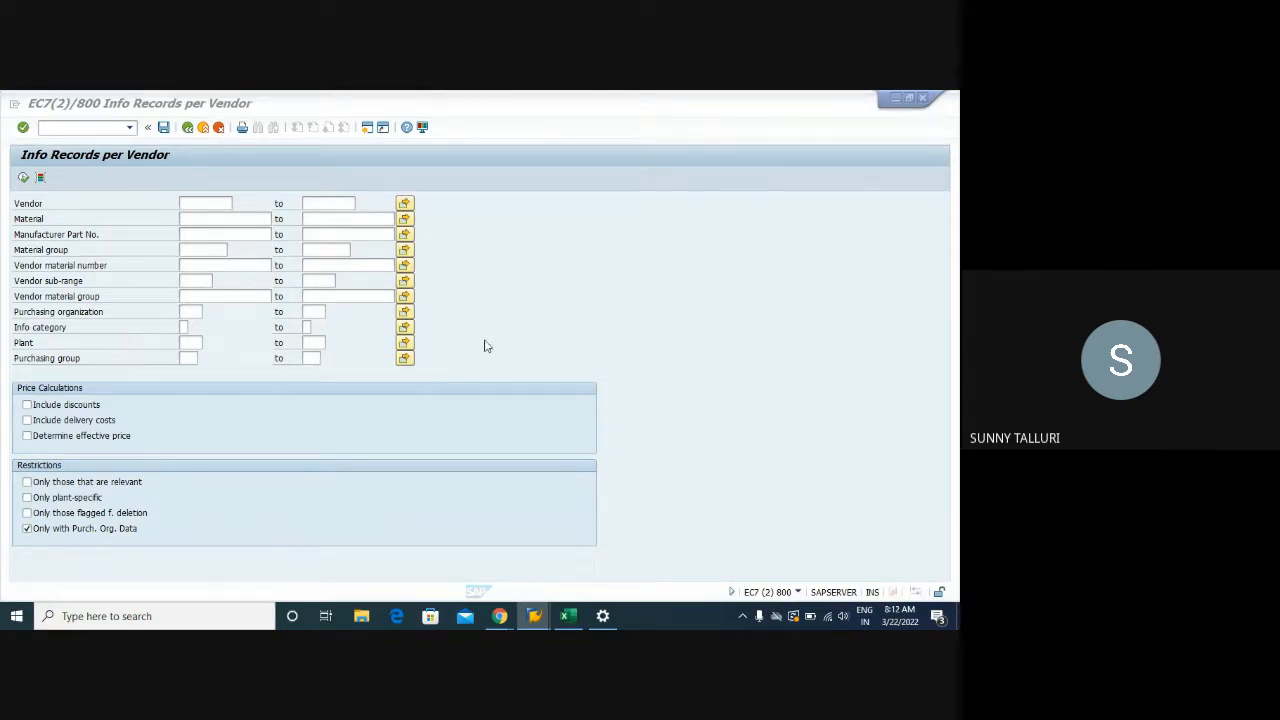
mouse_move(531, 620)
left_click(486, 563)
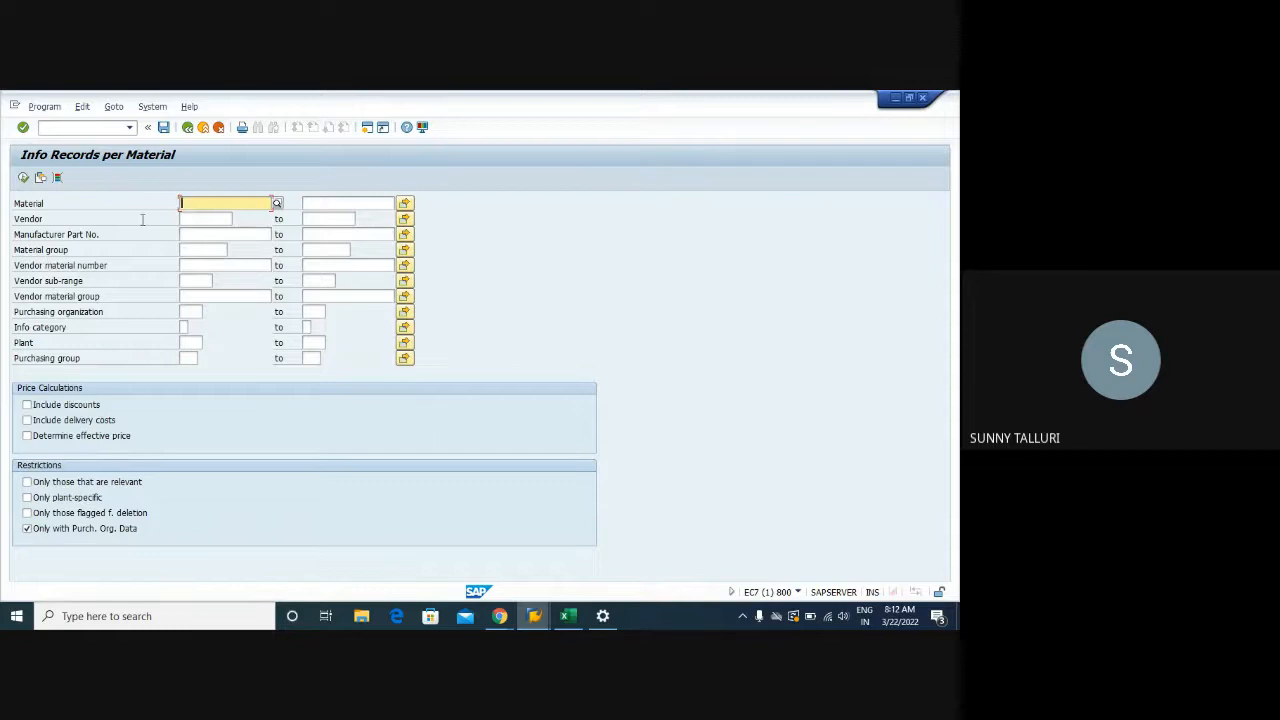
Enter purchasing organization 1000 and step through the vendor, material group and part number fields
left_click(186, 313)
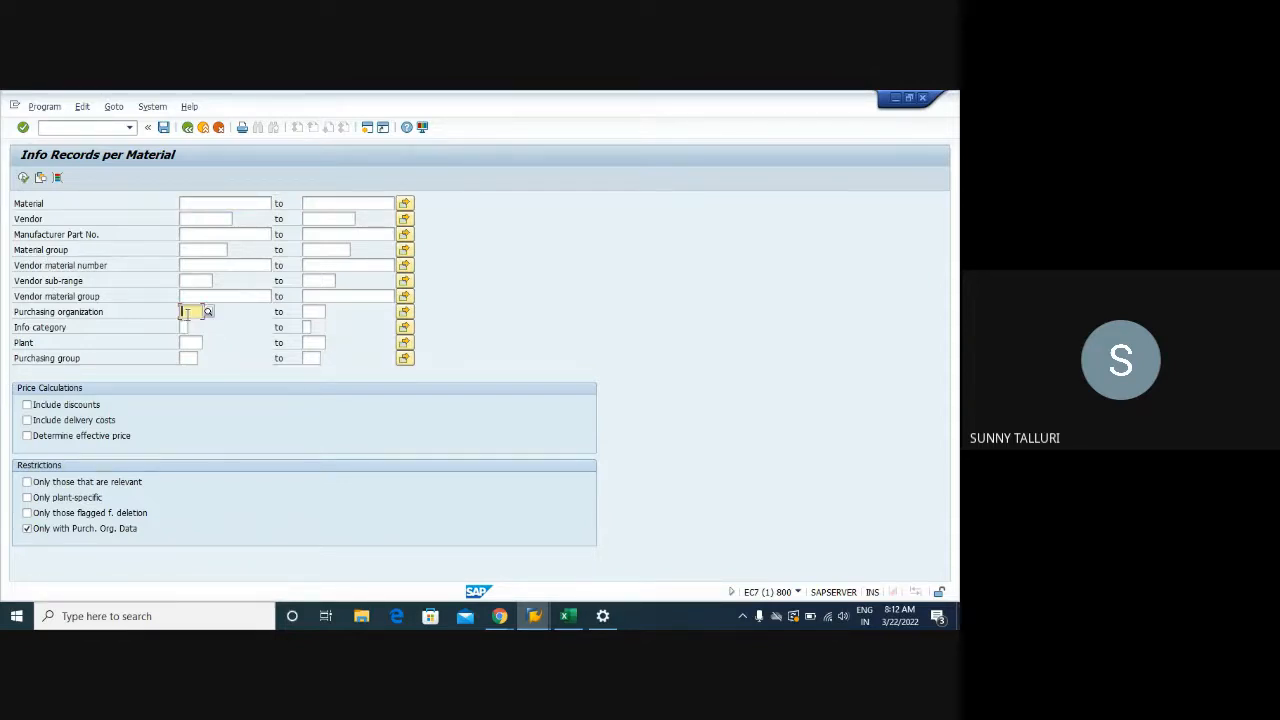
type("1000")
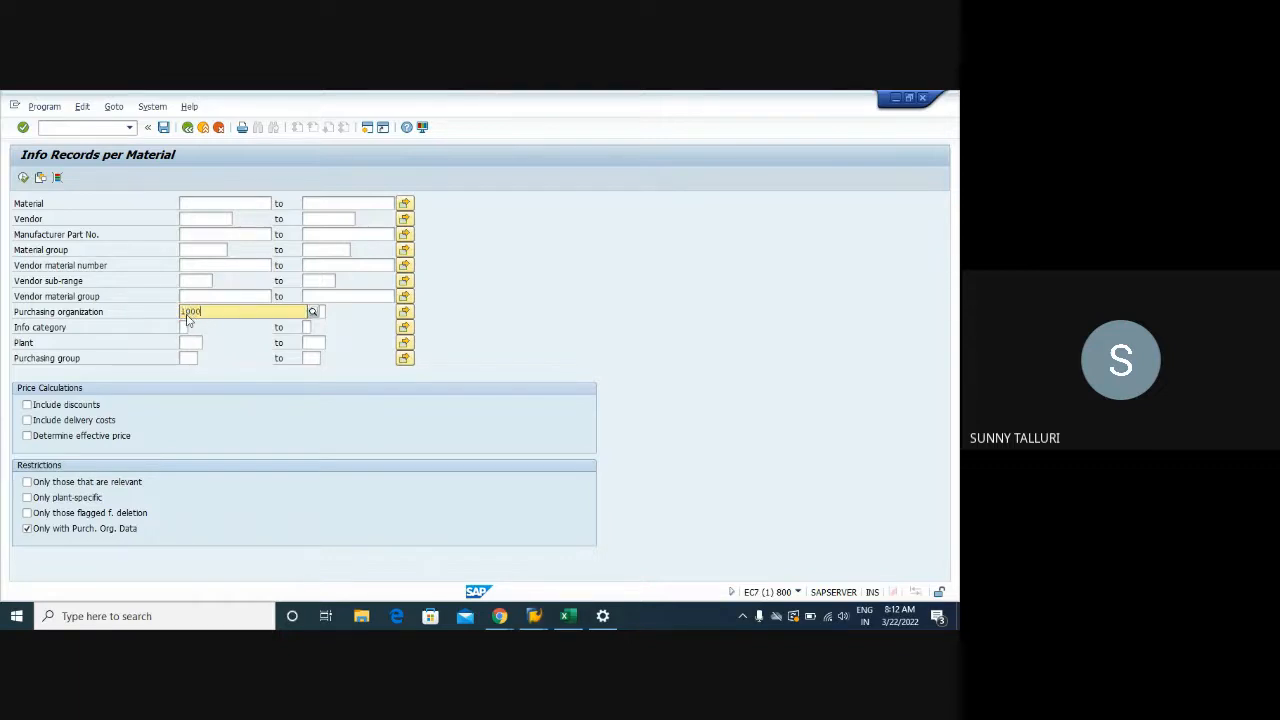
key("F8")
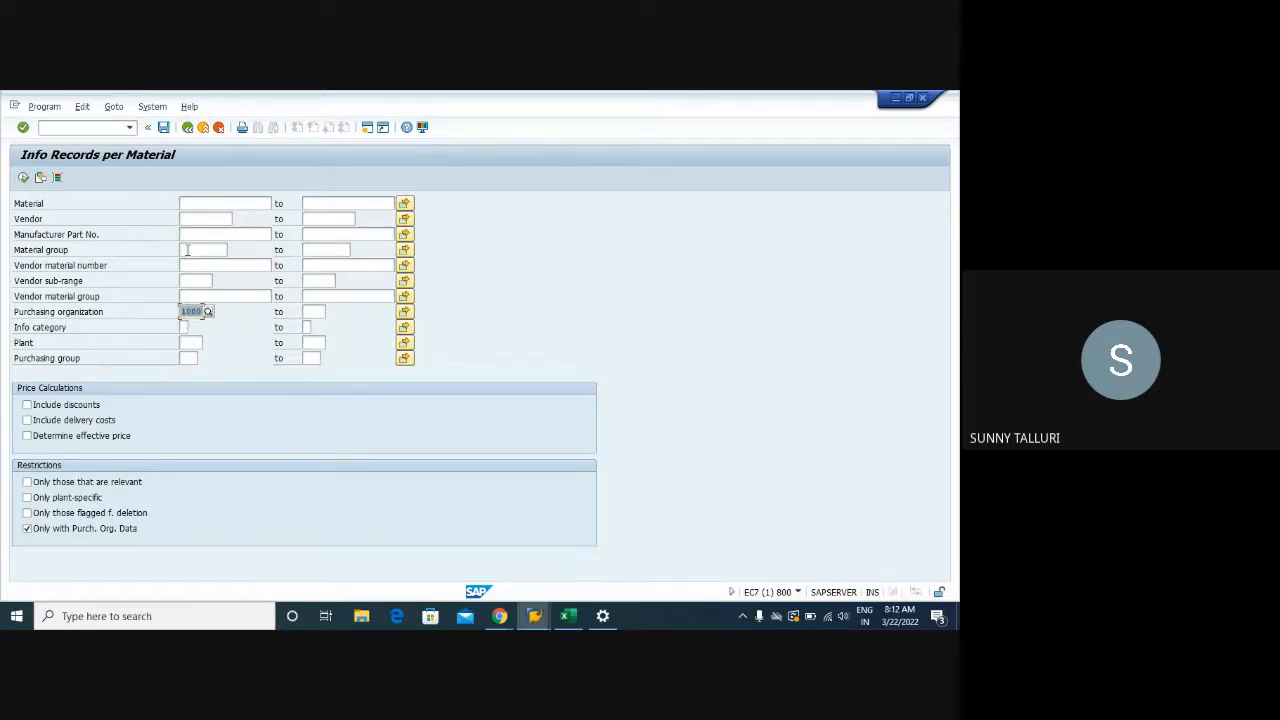
left_click(187, 250)
left_click(188, 265)
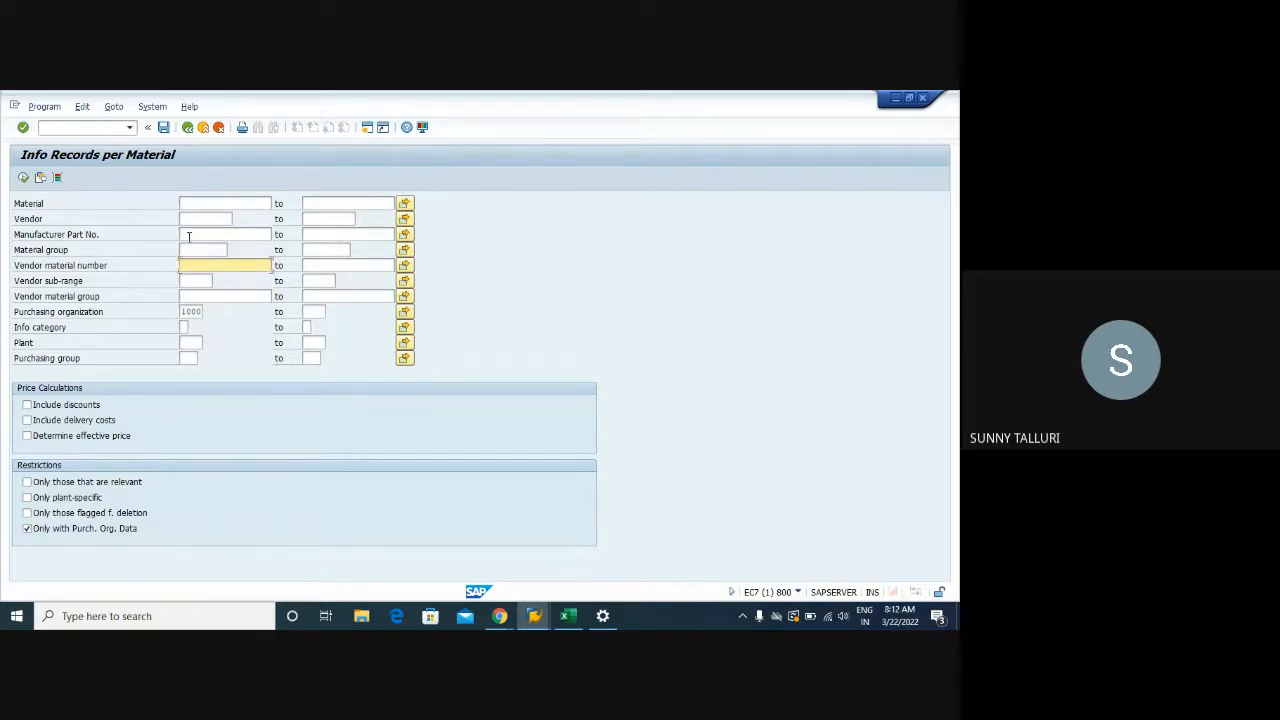
left_click(188, 236)
left_click(188, 218)
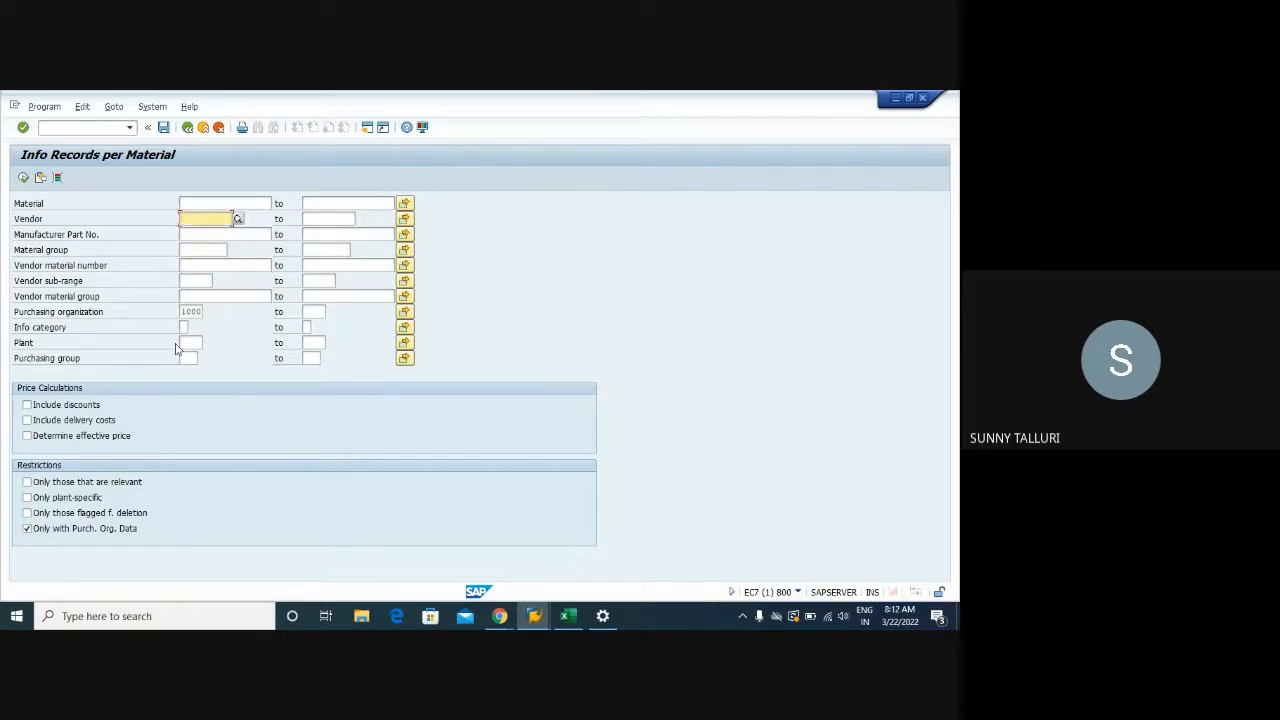
Review the info category list: Standard, Consignment, Subcontracting, Pipeline and Chargeable
left_click(185, 327)
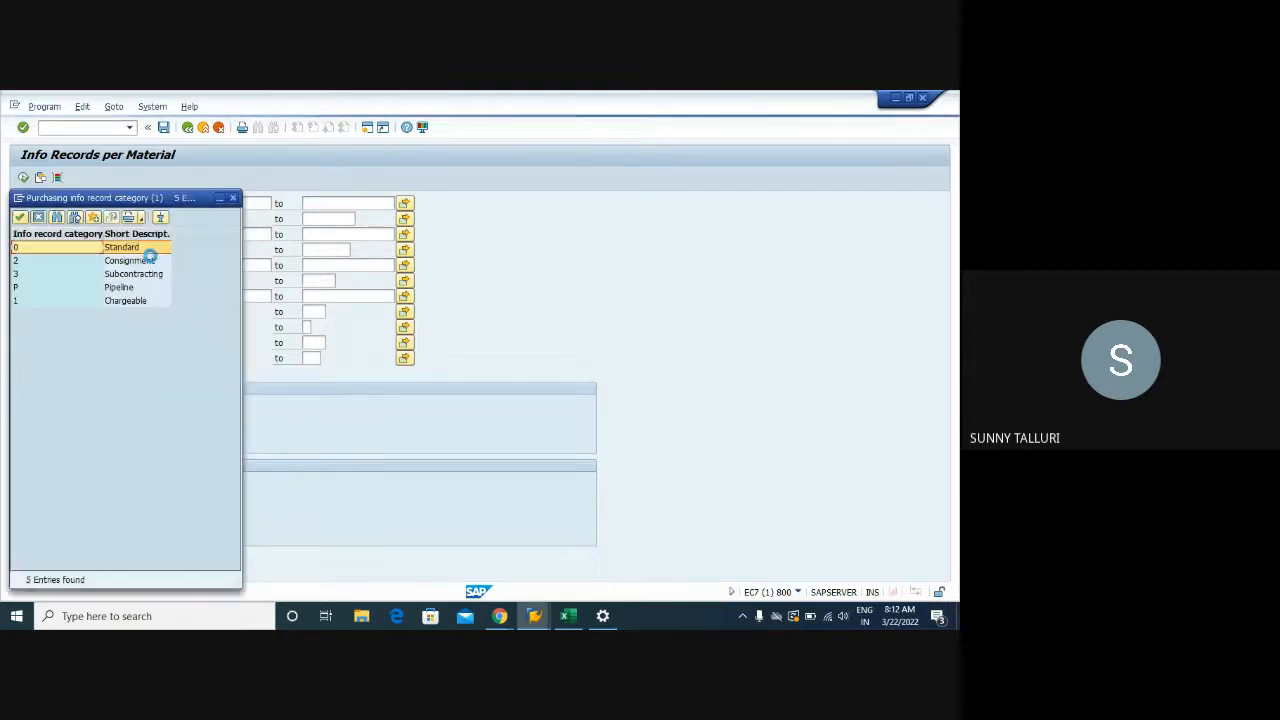
left_click_drag(136, 200, 472, 196)
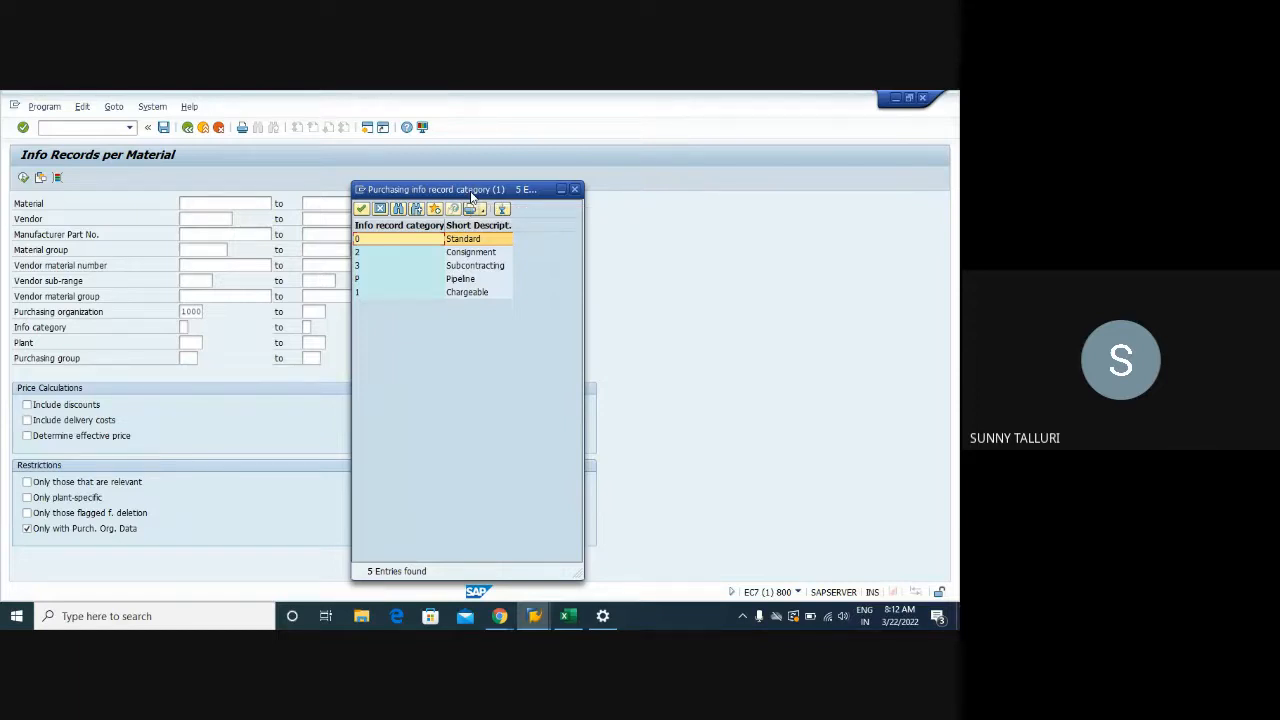
left_click(455, 293)
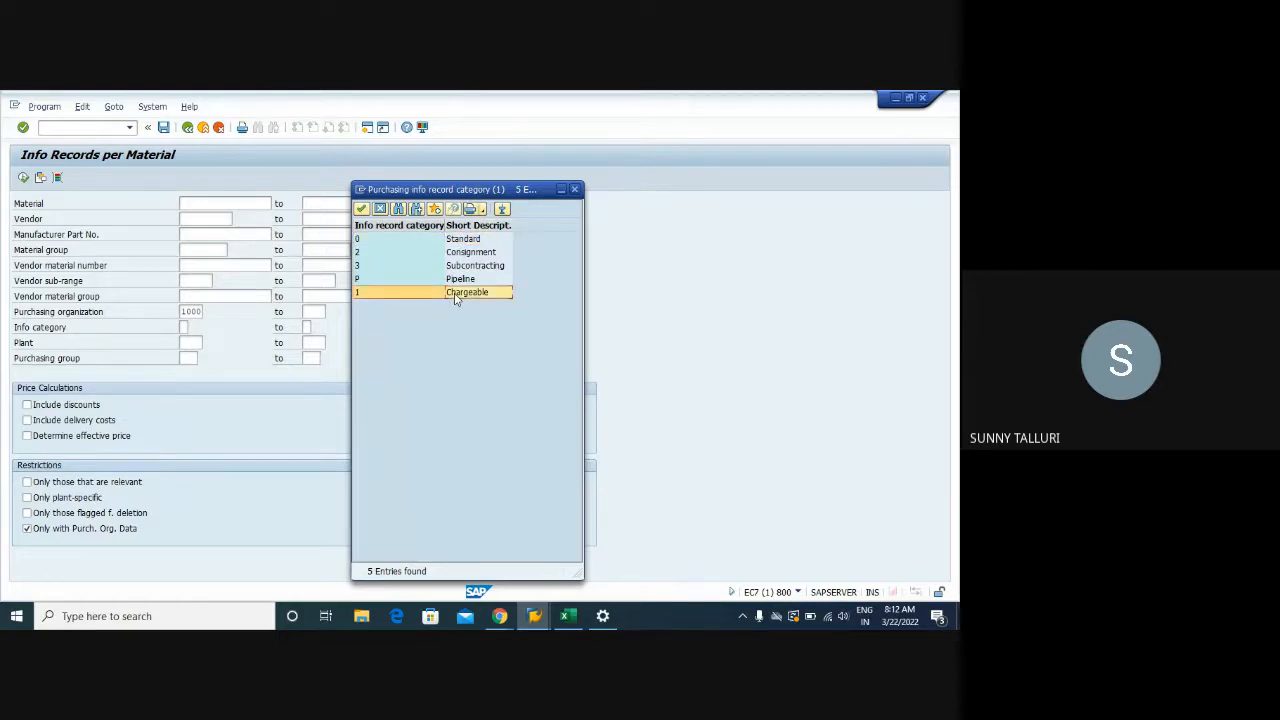
left_click(458, 240)
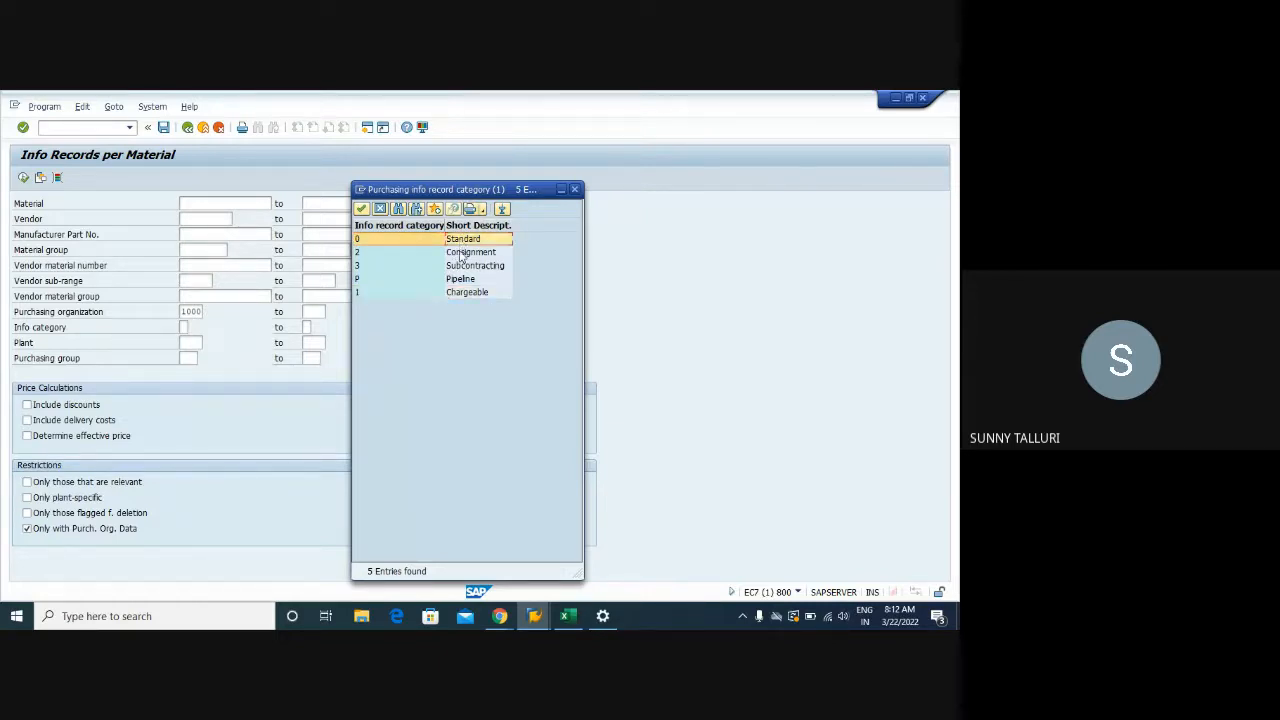
left_click(461, 253)
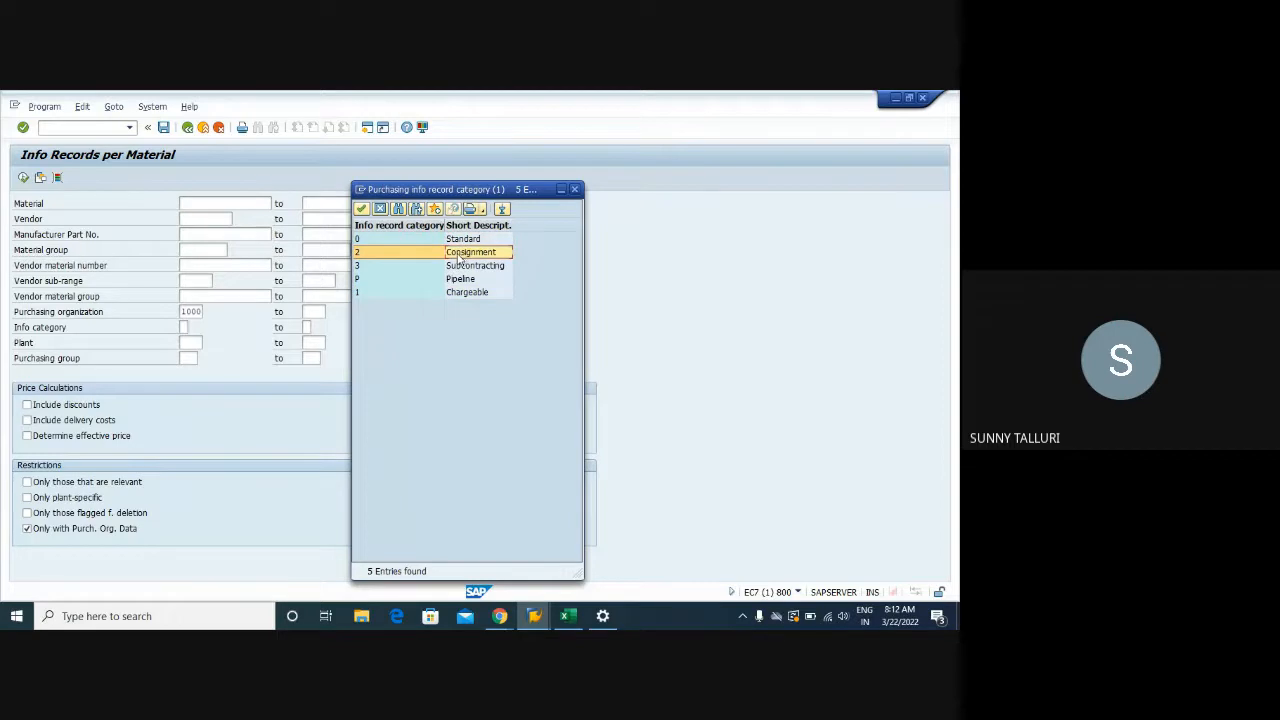
left_click(466, 266)
left_click(464, 283)
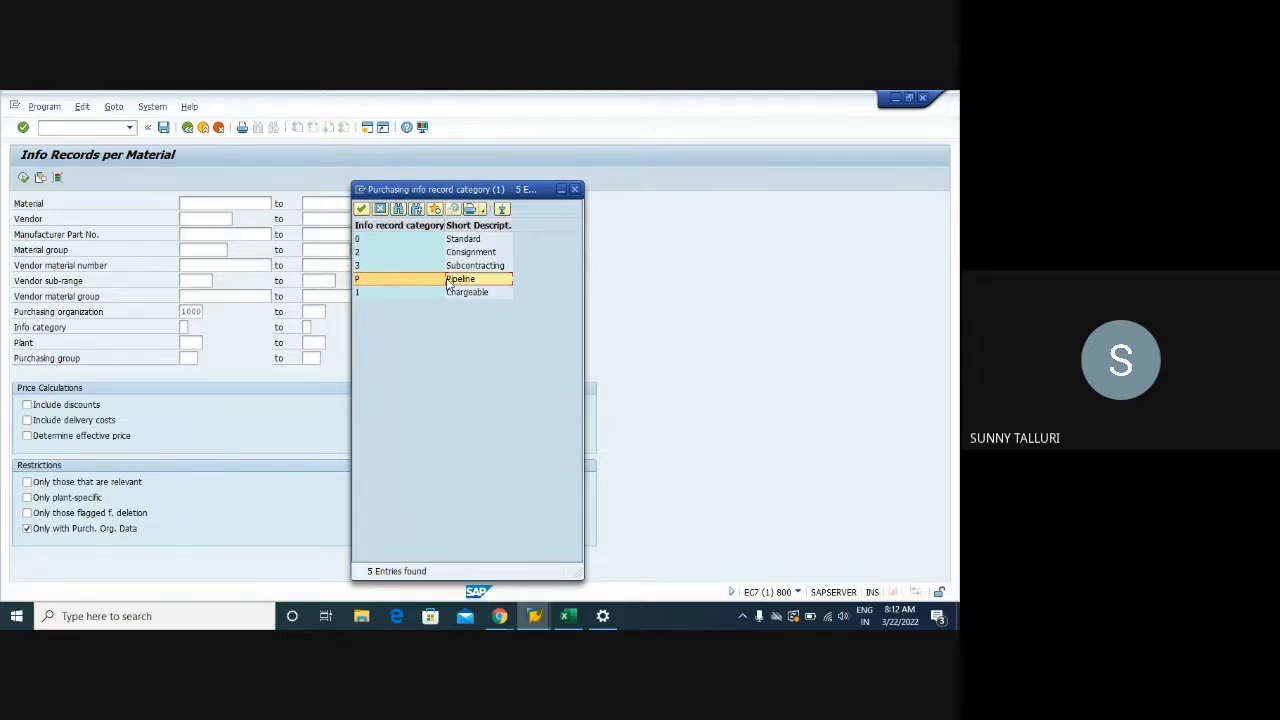
left_click(455, 254)
left_click(458, 281)
left_click(458, 254)
left_click(459, 283)
Choose the Standard info category, set plant 1000, and execute the report
double_click(450, 240)
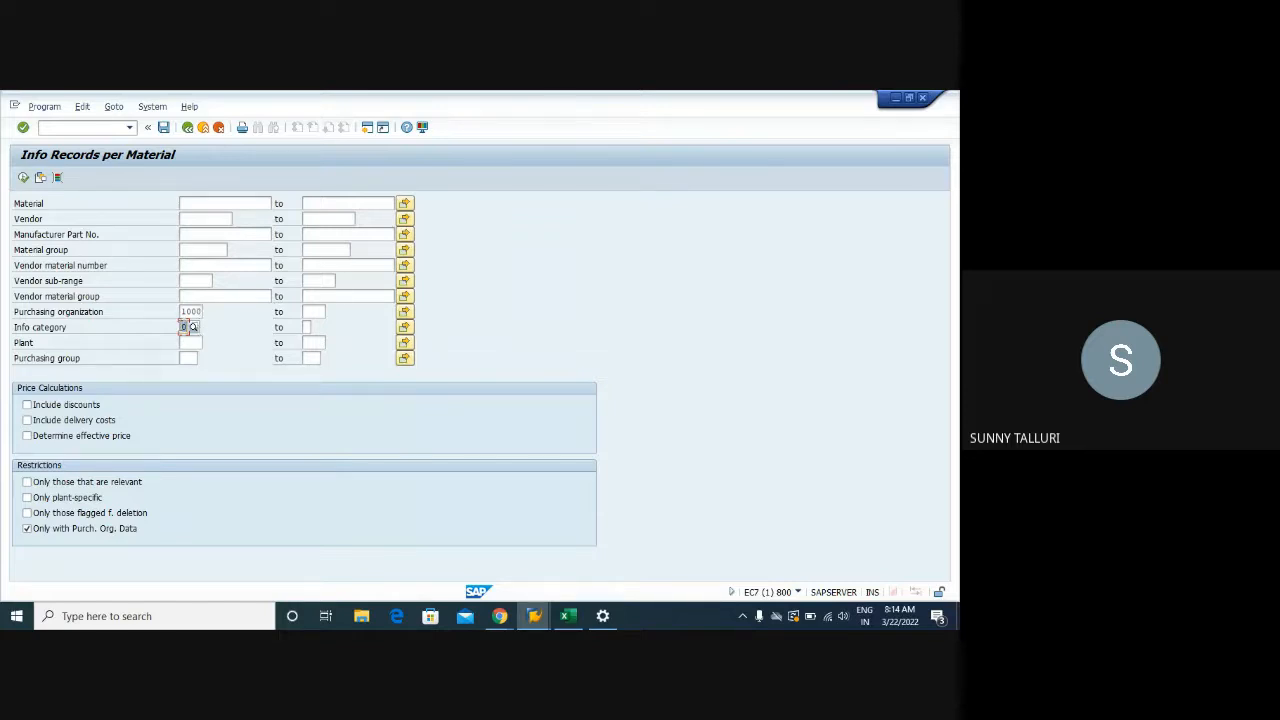
left_click(185, 342)
type("1000")
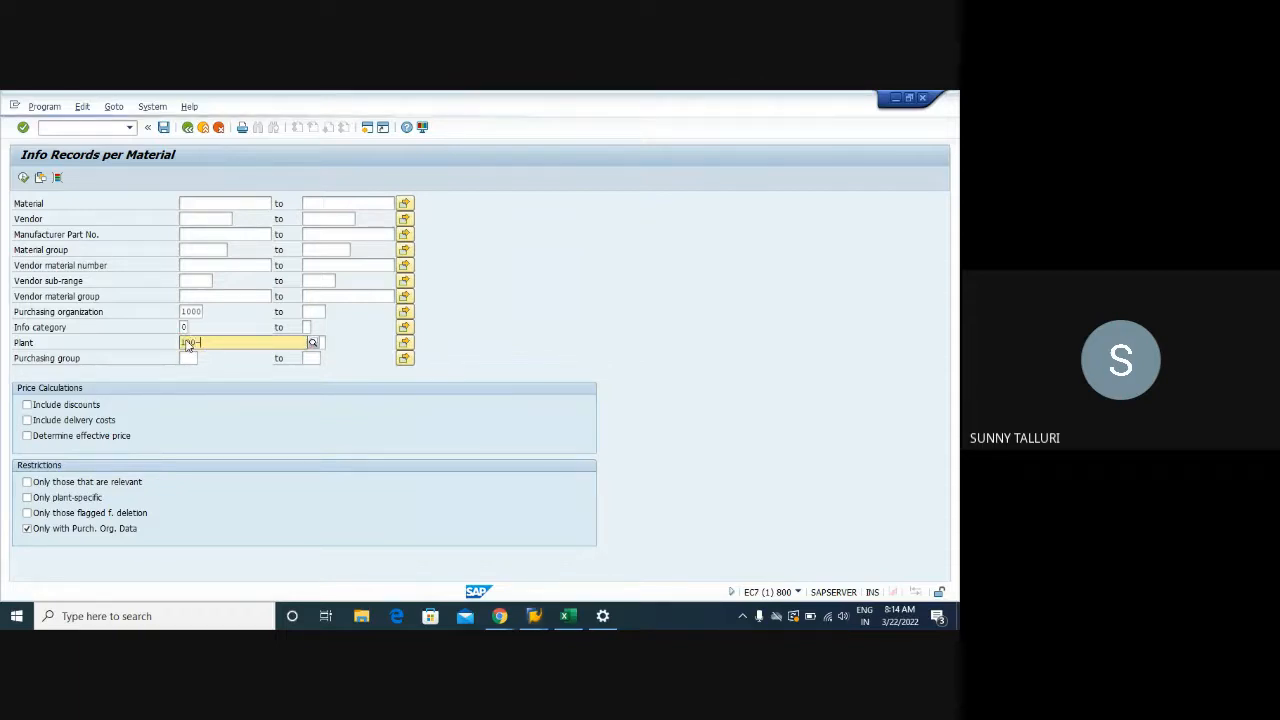
key("BackSpace")
key("BackSpace")
key("BackSpace")
key("BackSpace")
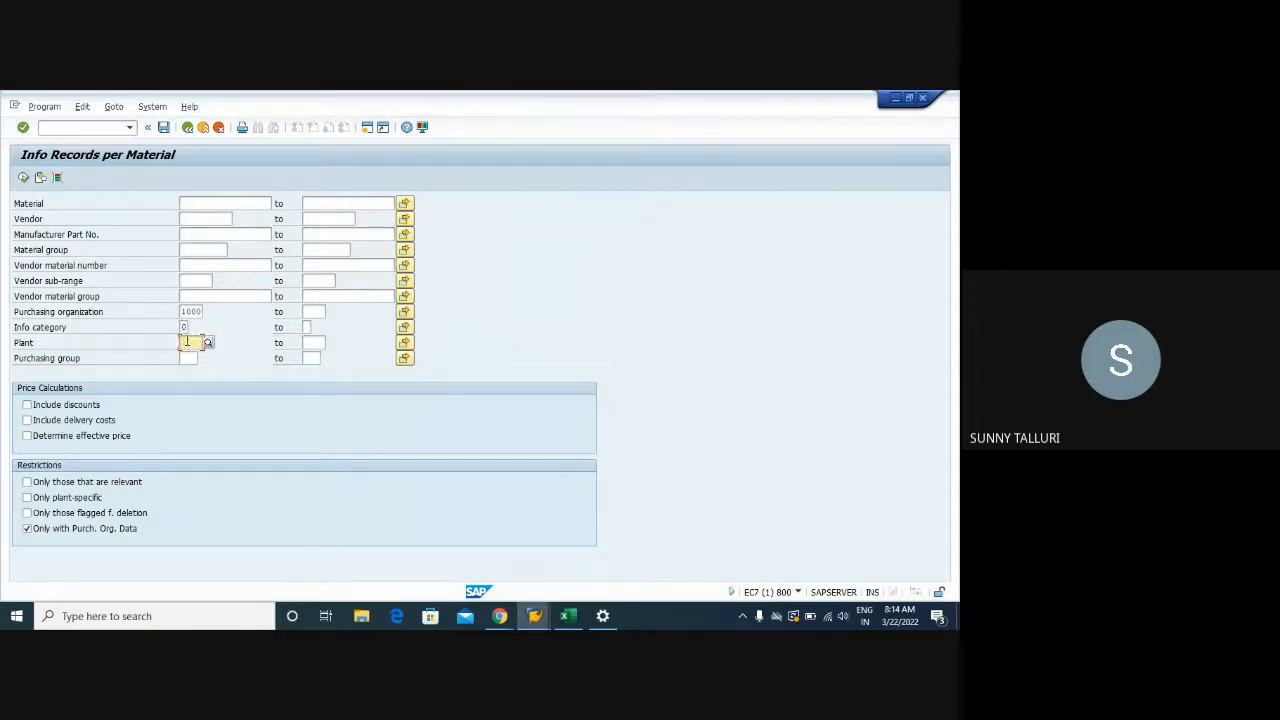
type("1000")
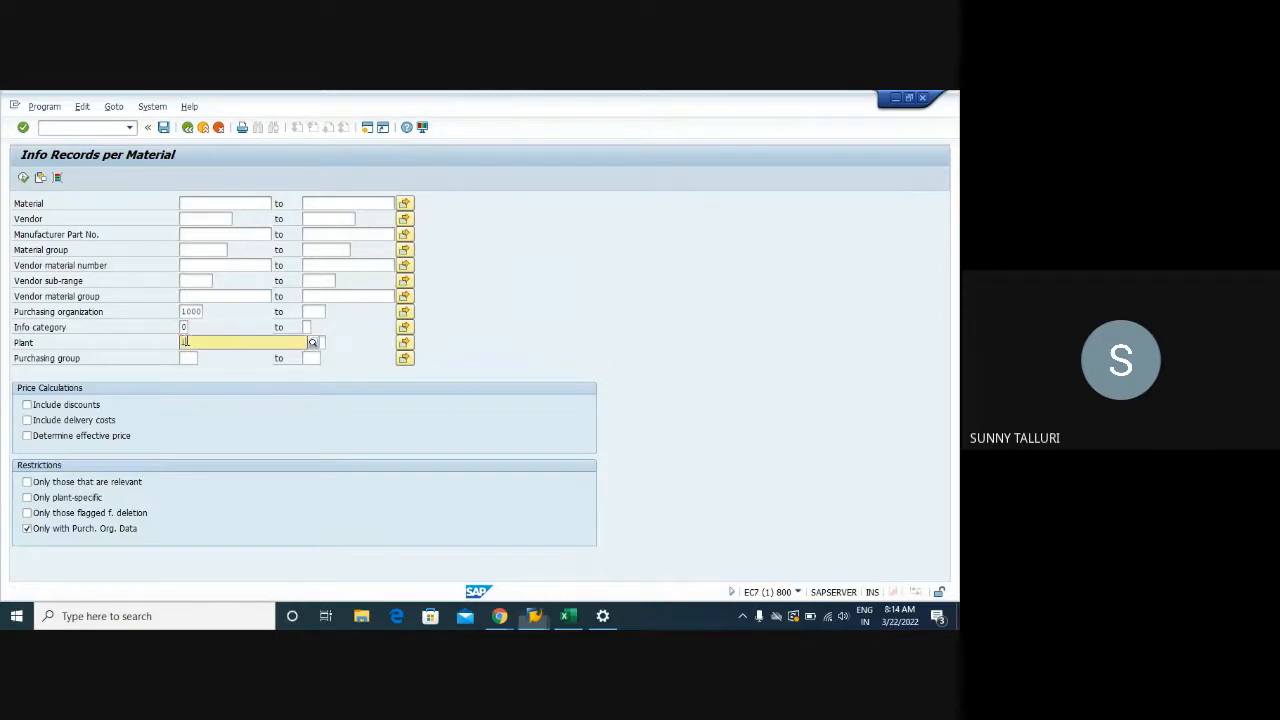
left_click(185, 342)
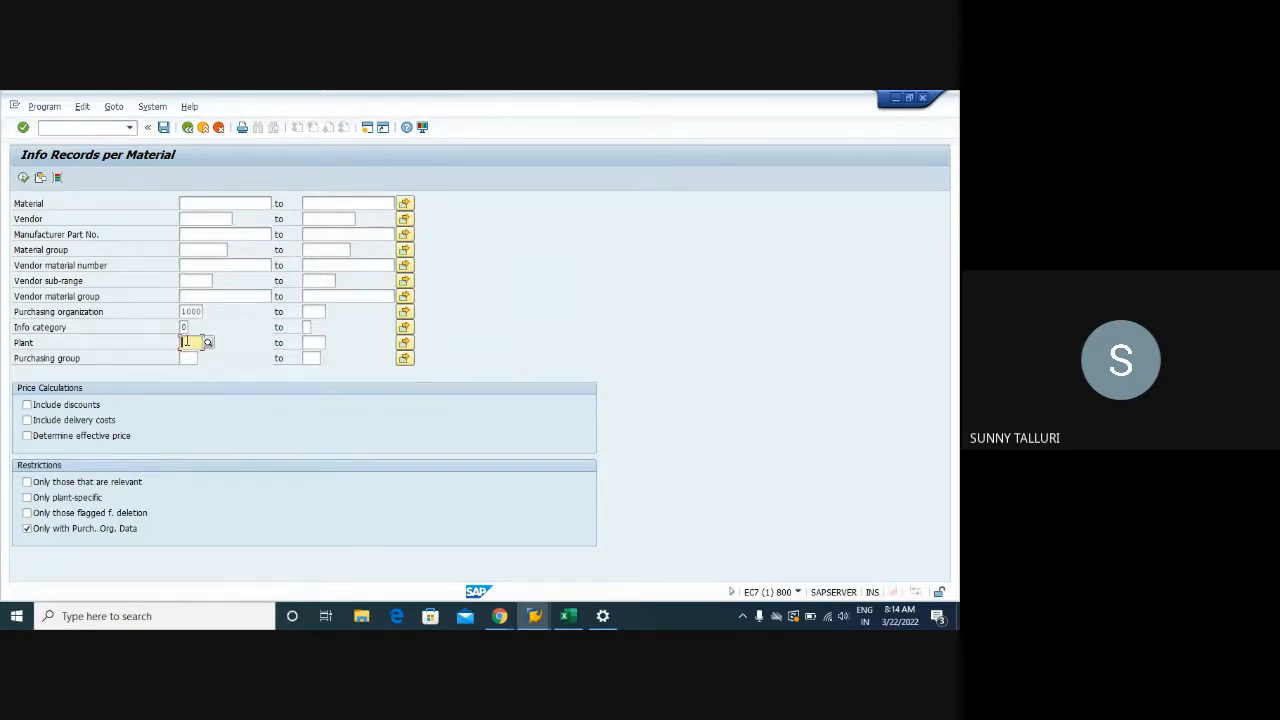
type("1000")
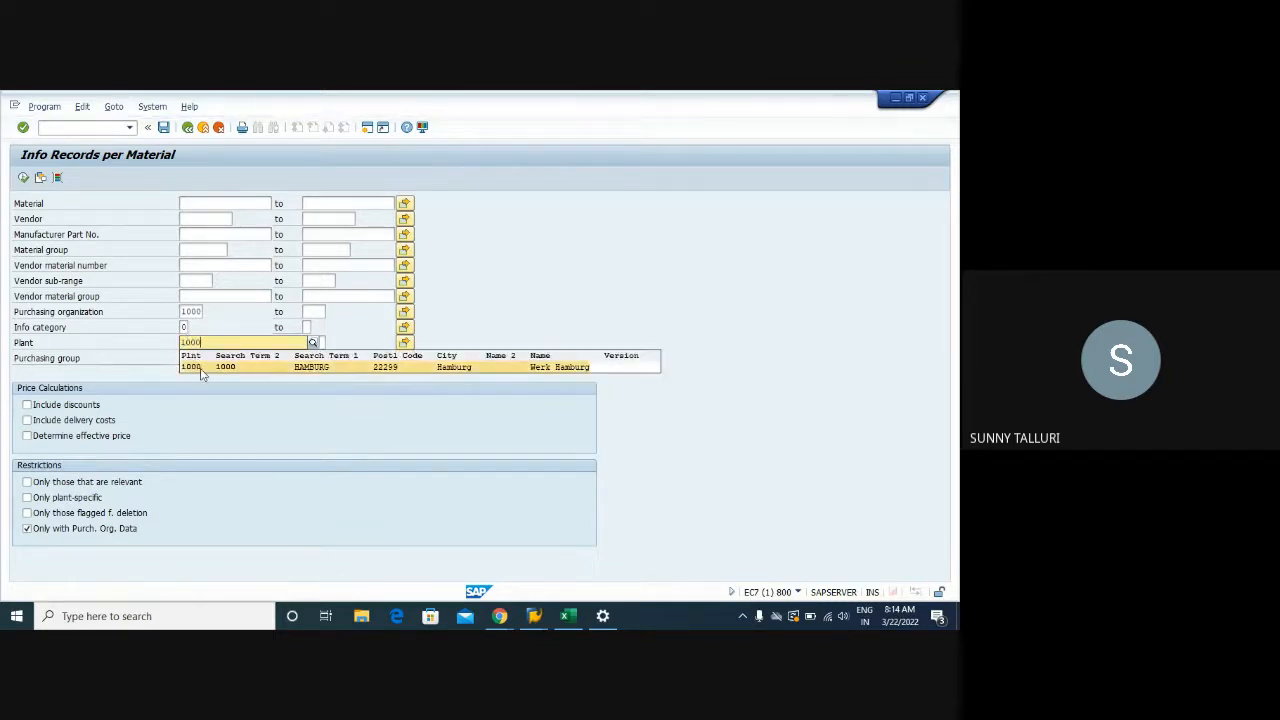
left_click(200, 368)
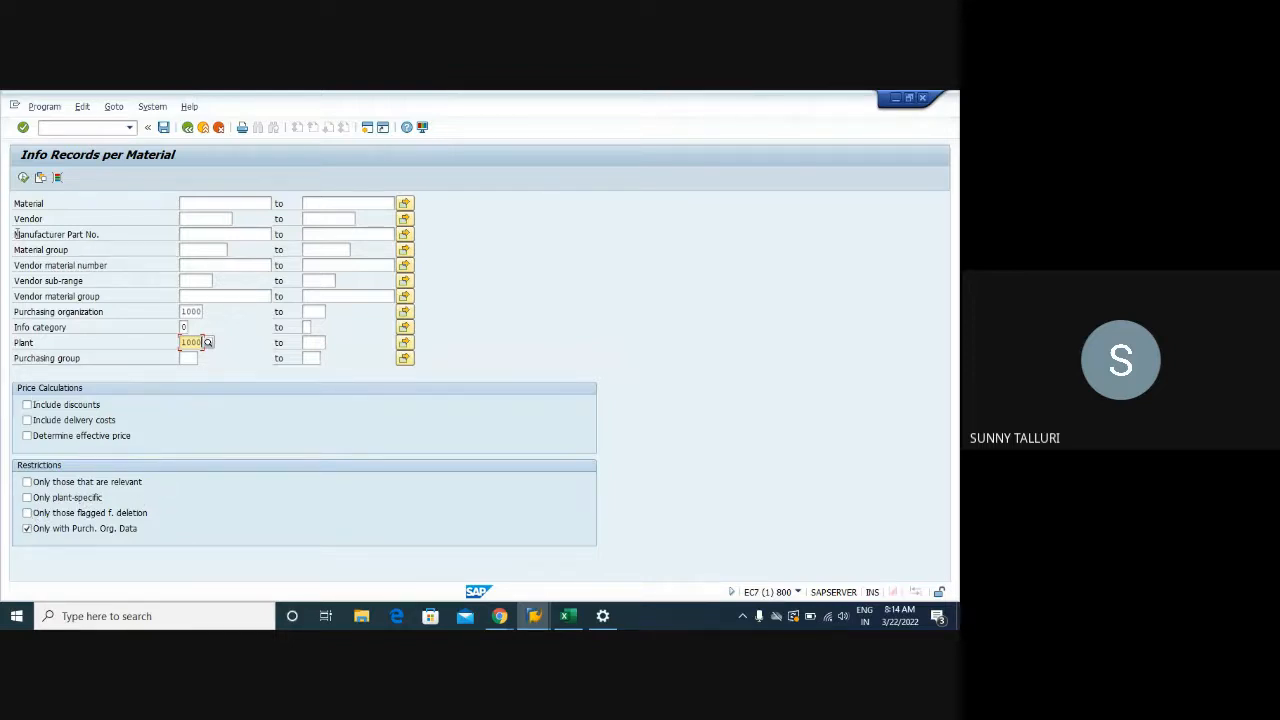
left_click(23, 178)
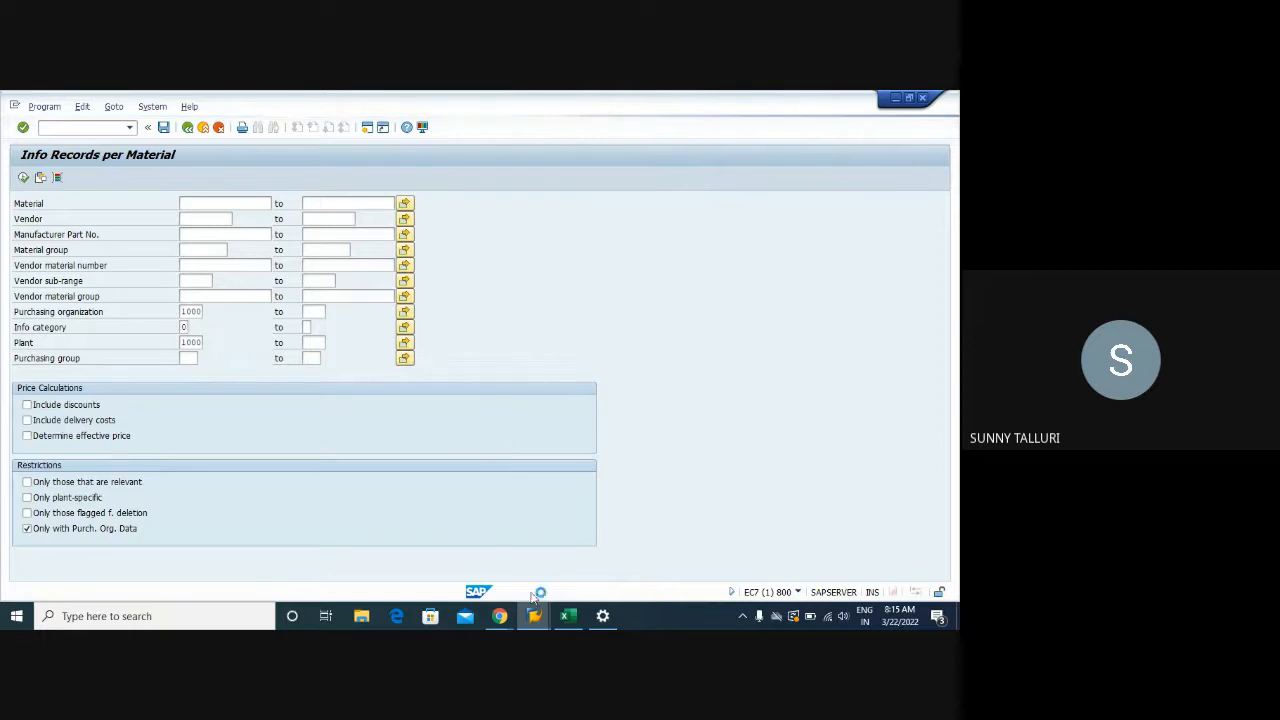
Browse the report's menus, open the price simulation, then return to the info record list
mouse_move(534, 616)
left_click(500, 551)
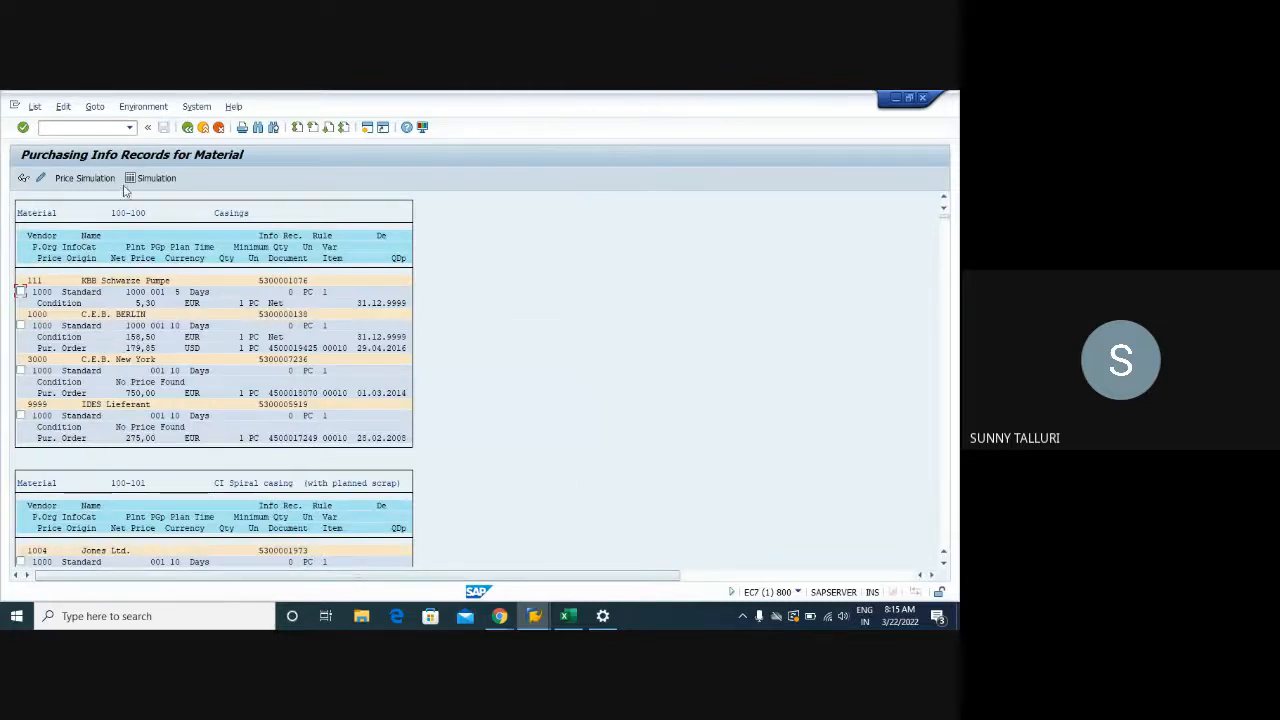
left_click(36, 106)
mouse_move(62, 107)
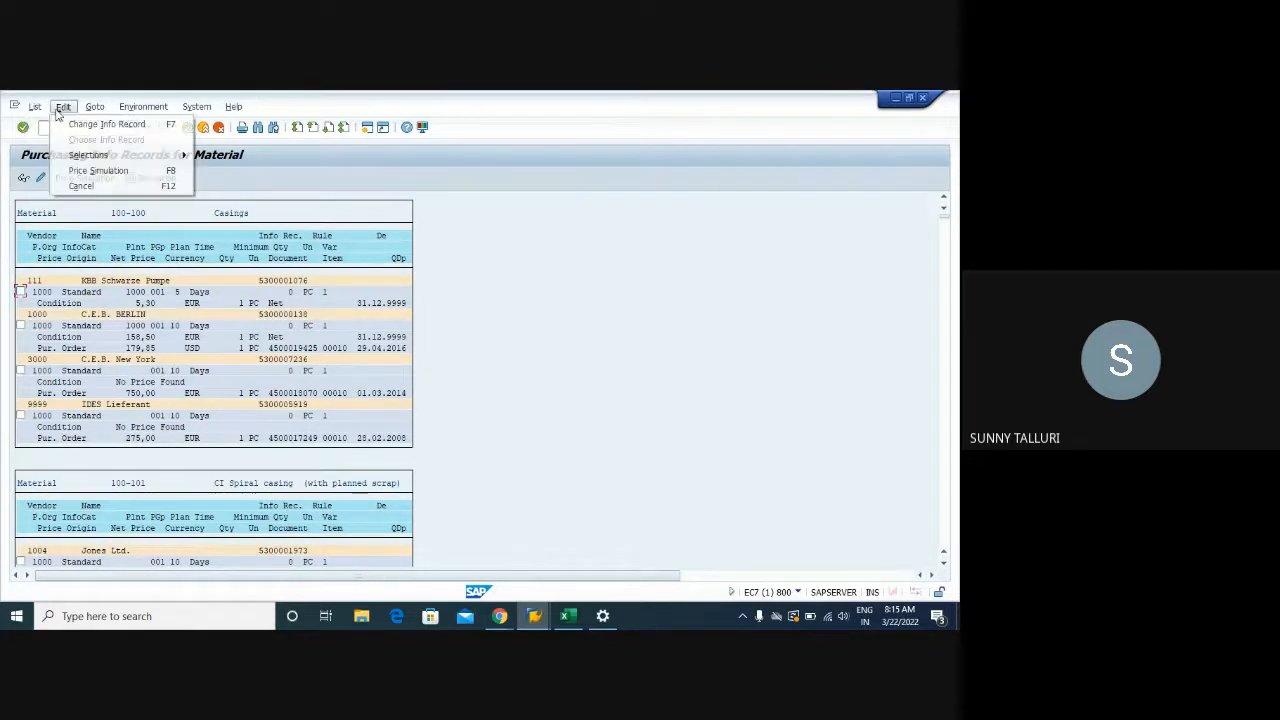
mouse_move(104, 112)
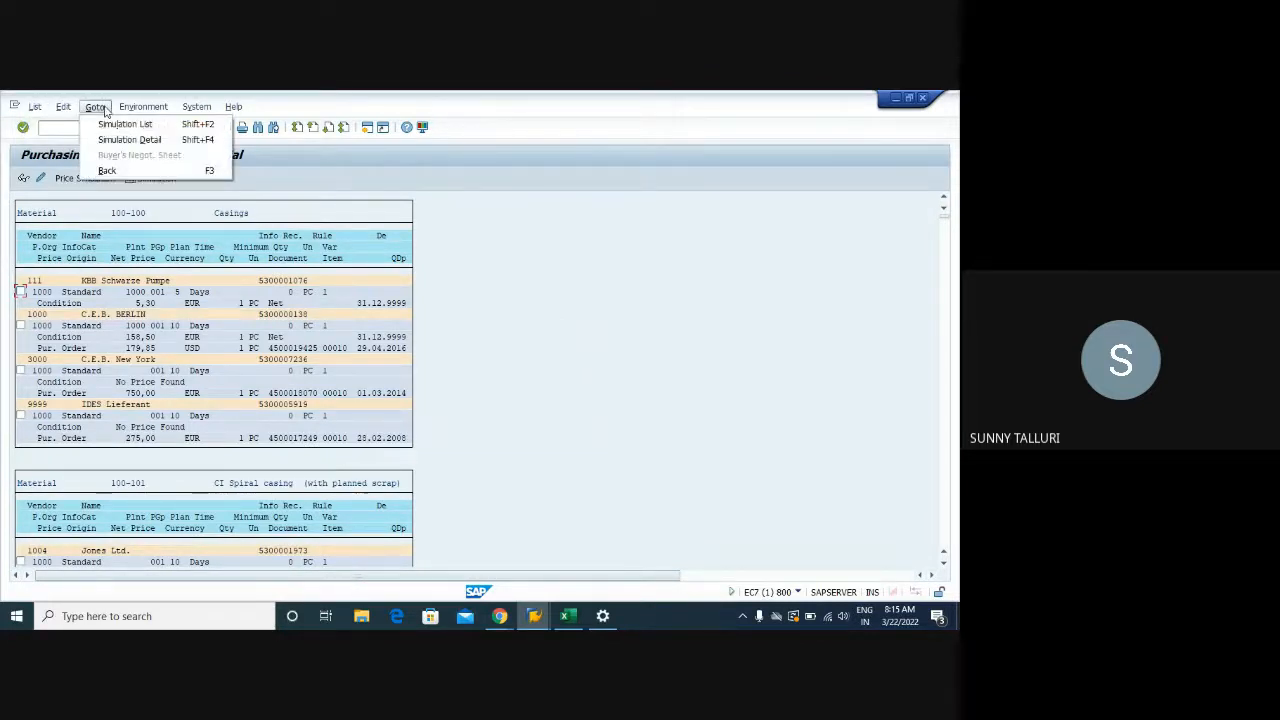
left_click(415, 204)
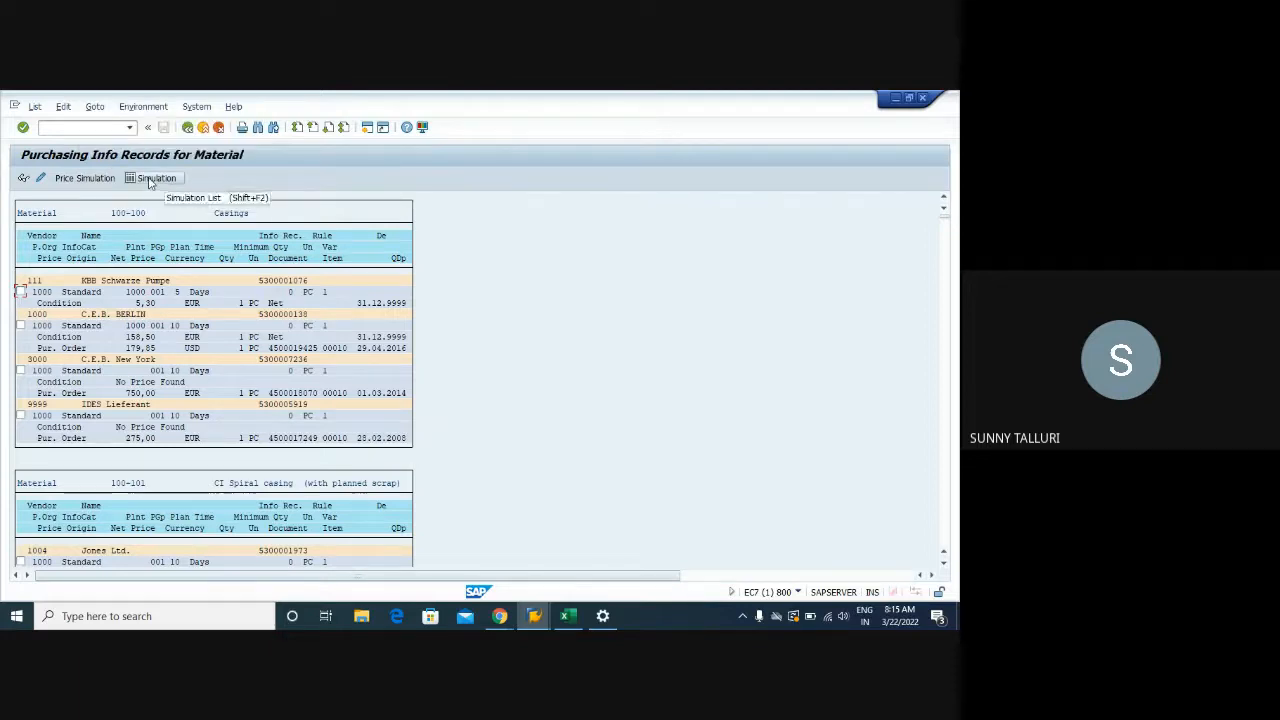
left_click(150, 179)
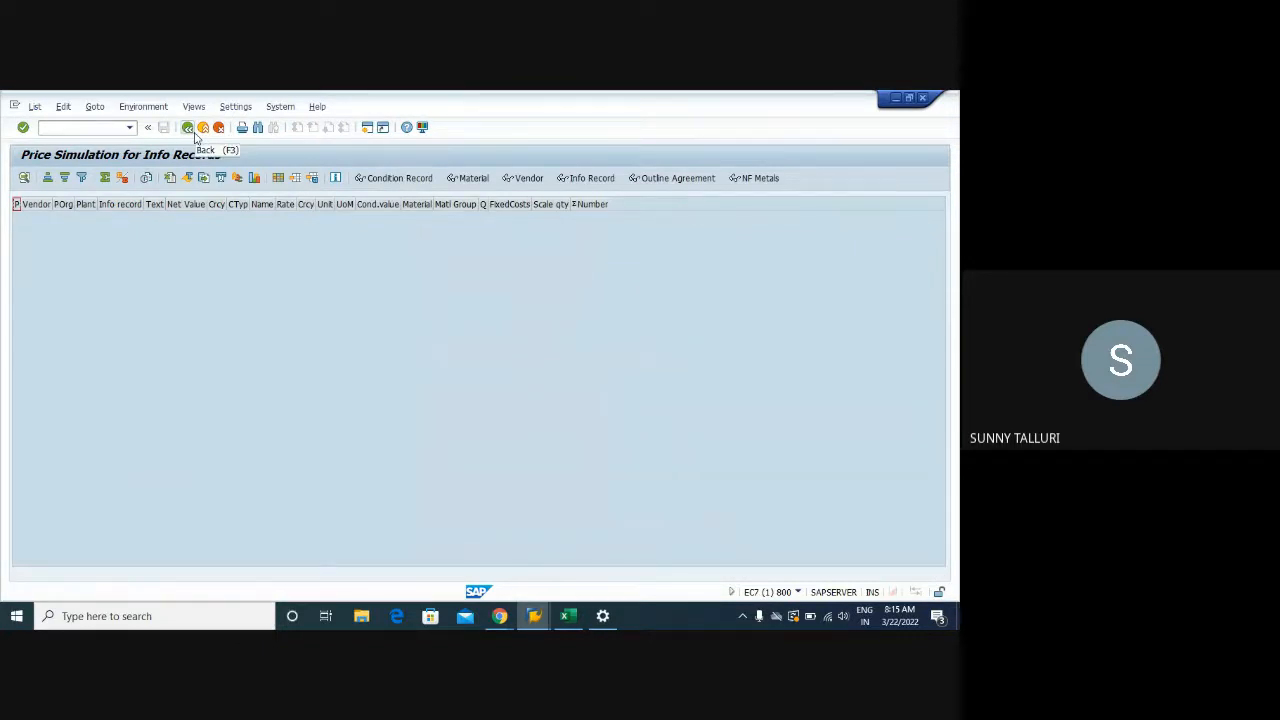
left_click(189, 128)
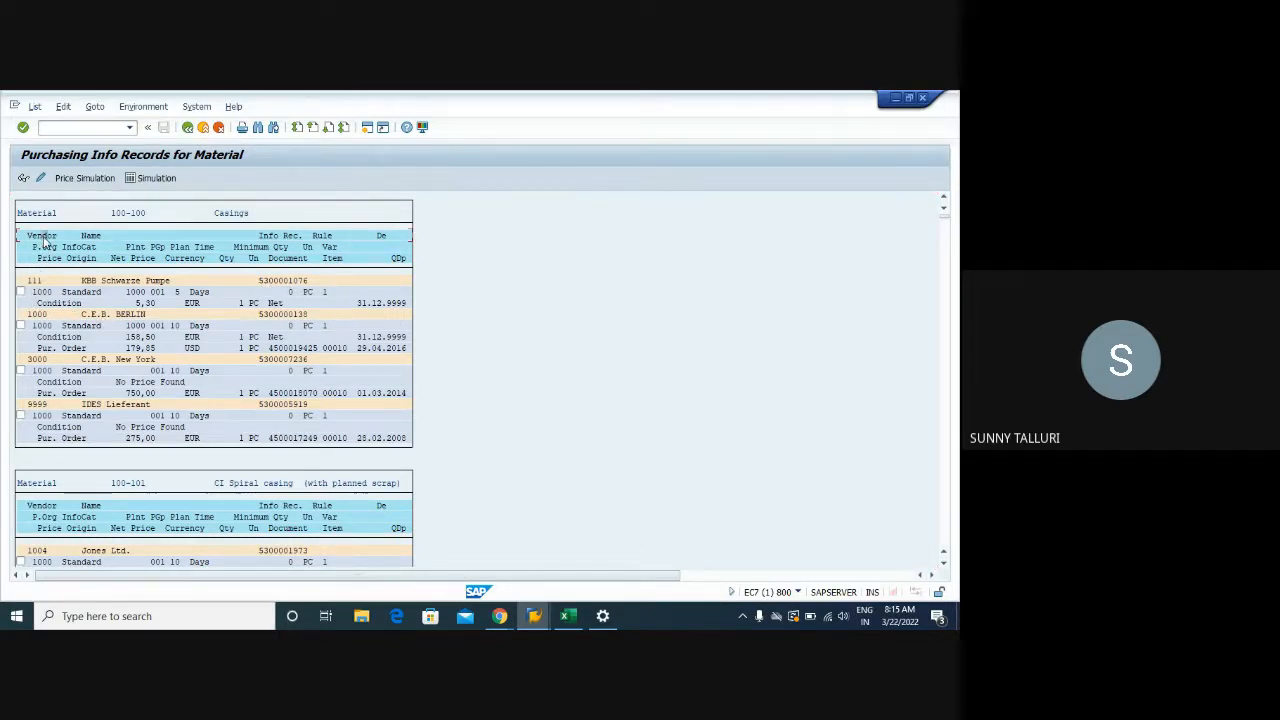
Walk through the list columns: vendor, info category, purchasing group, delivery time, minimum quantity, variance
left_click(38, 283)
left_click(54, 248)
left_click(84, 292)
left_click(92, 236)
left_click(161, 250)
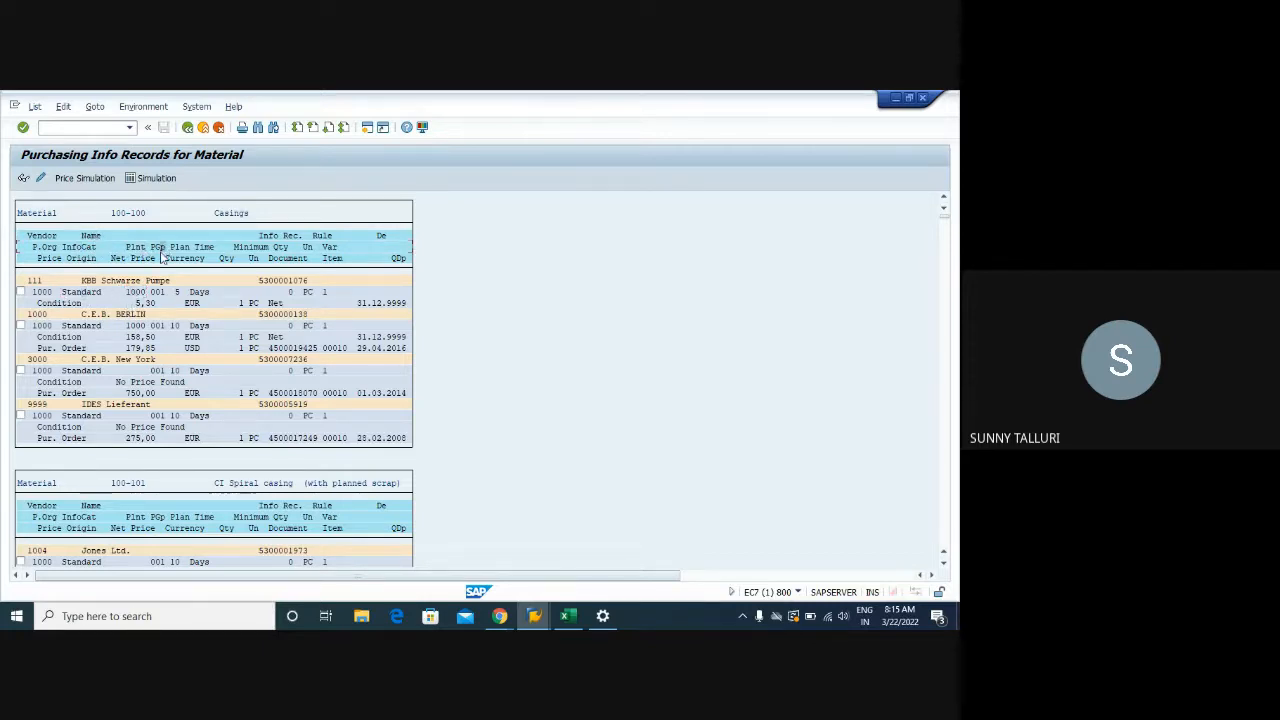
left_click(161, 292)
left_click(188, 250)
left_click(252, 250)
left_click(241, 304)
left_click(331, 249)
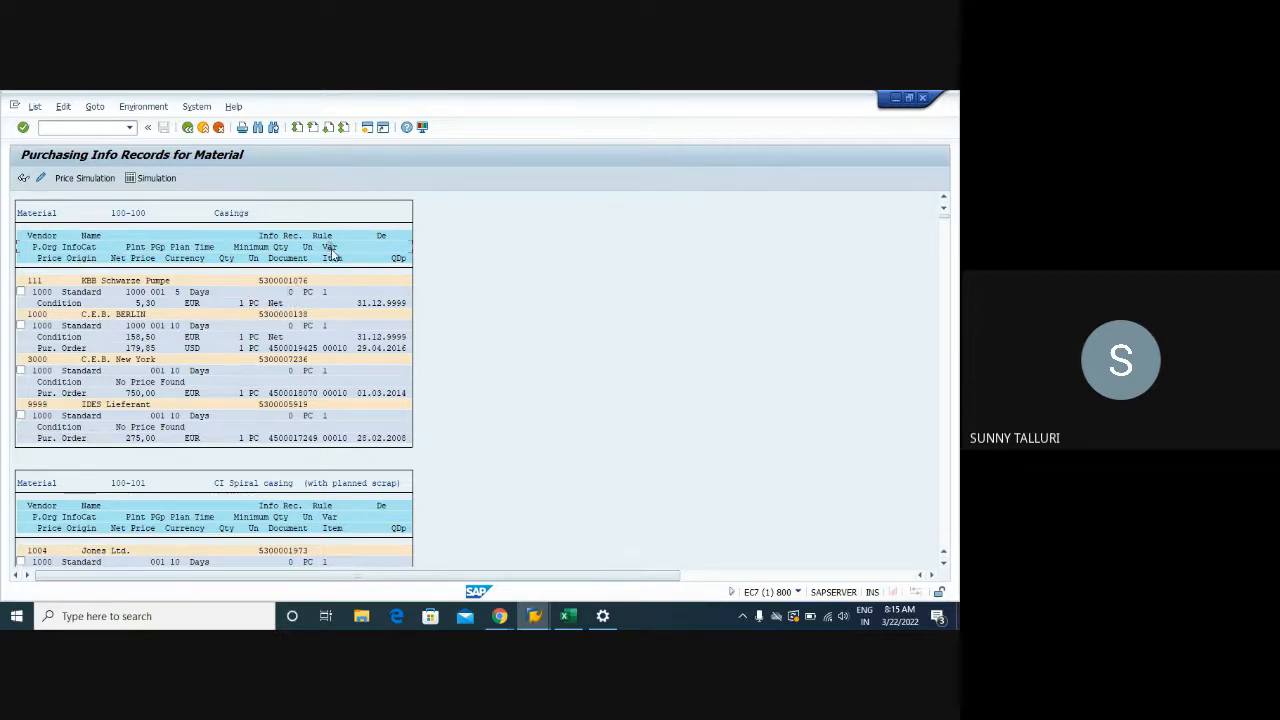
left_click(399, 258)
Scroll down to material DPC1009 and select vendor 1021's info record
scroll(380, 341, "down", 3)
scroll(380, 341, "down", 3)
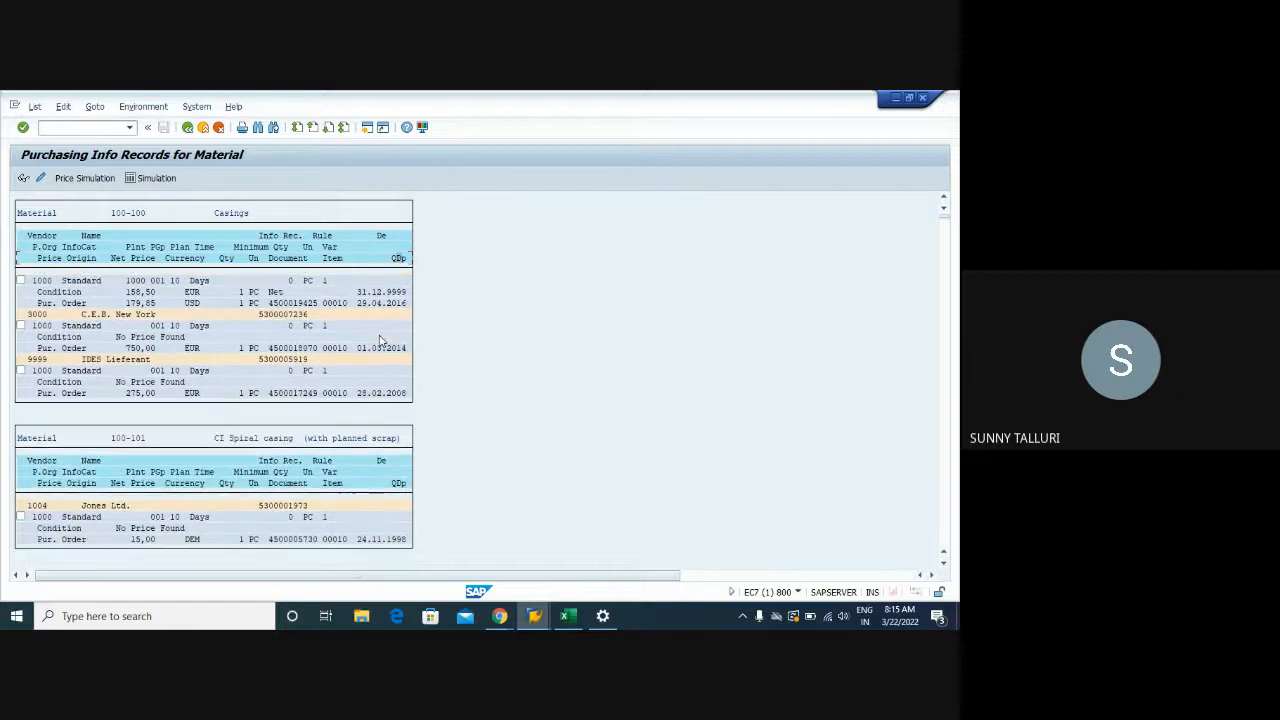
scroll(380, 341, "down", 4)
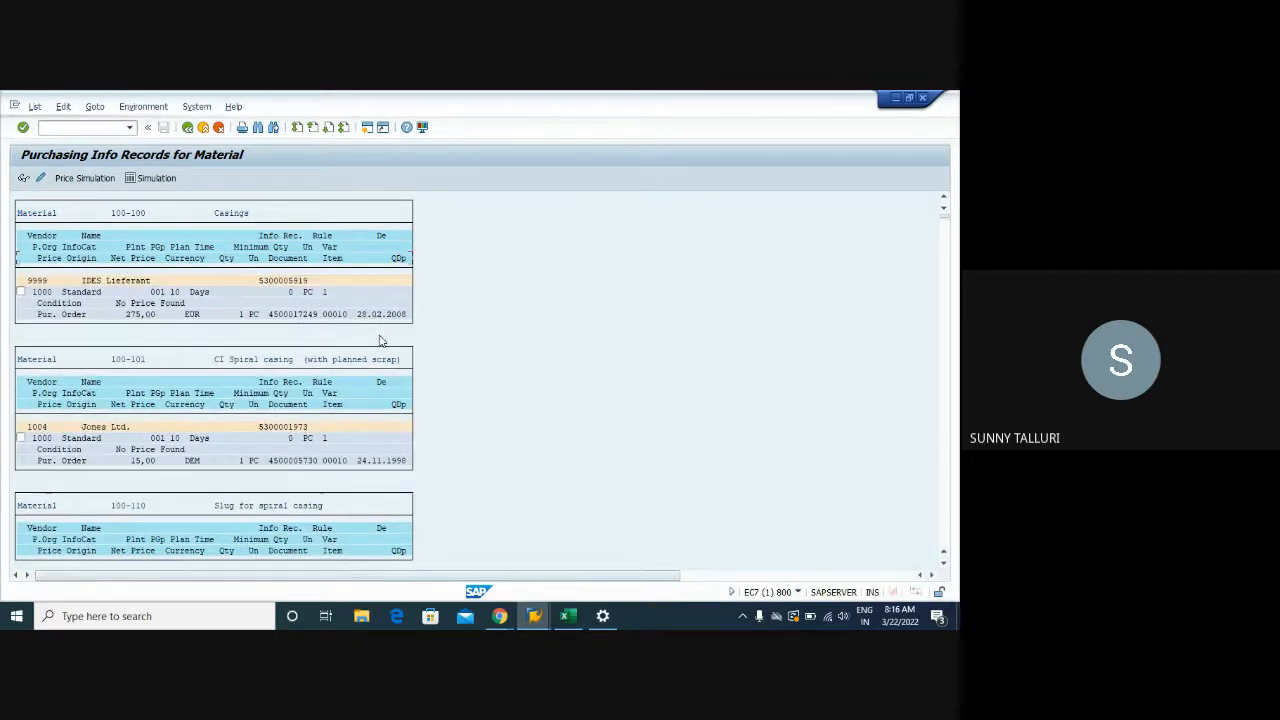
scroll(380, 341, "down", 2)
scroll(378, 341, "up", 3)
scroll(905, 310, "up", 1)
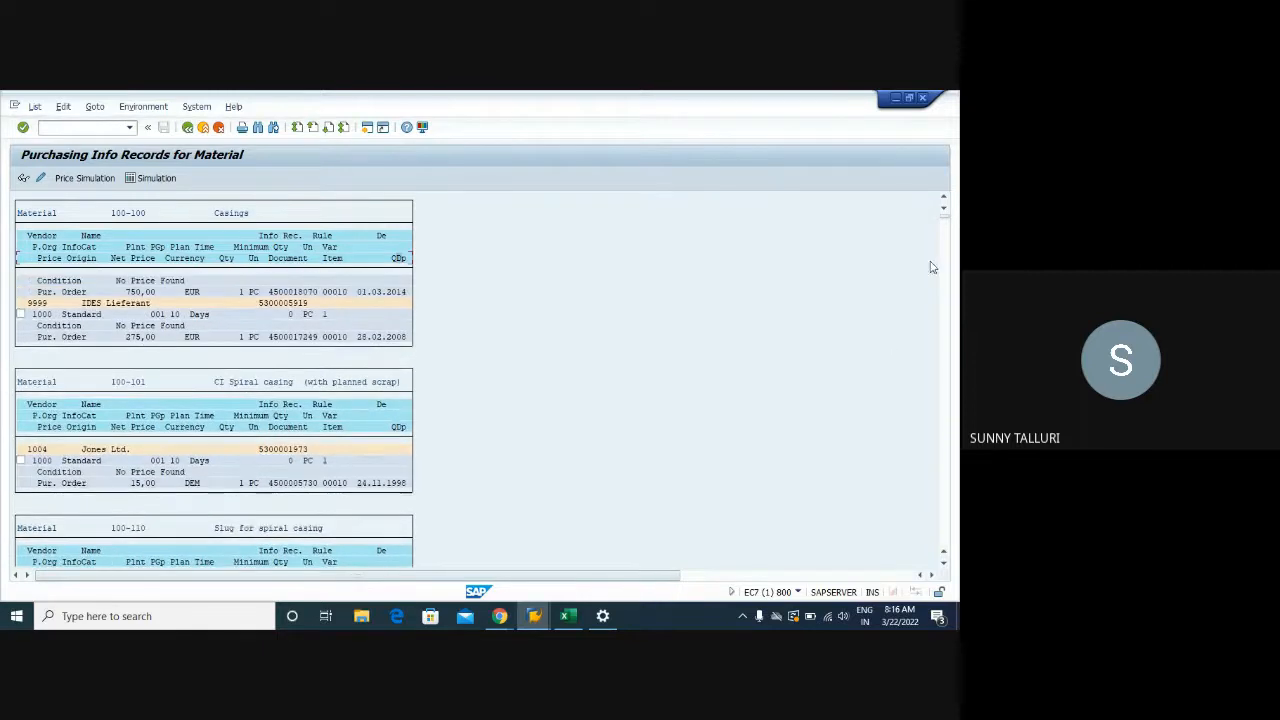
left_click_drag(946, 248, 951, 330)
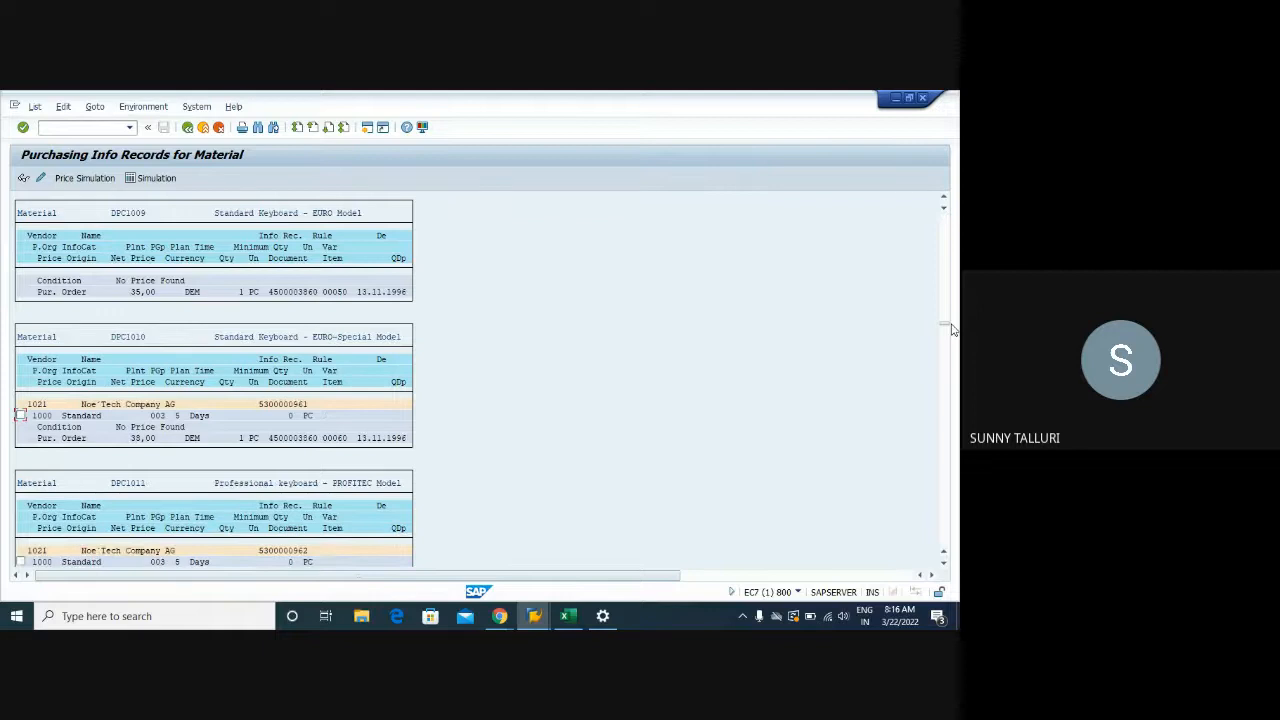
left_click(85, 128)
left_click(88, 280)
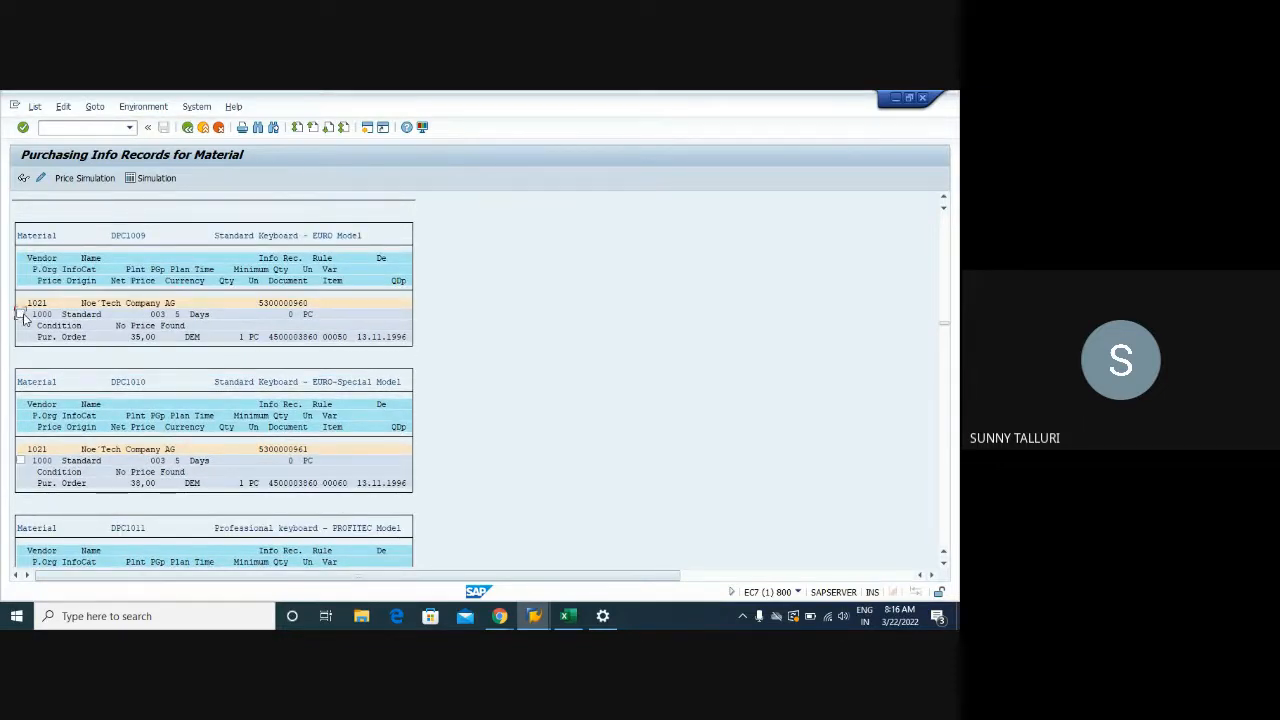
left_click(267, 337)
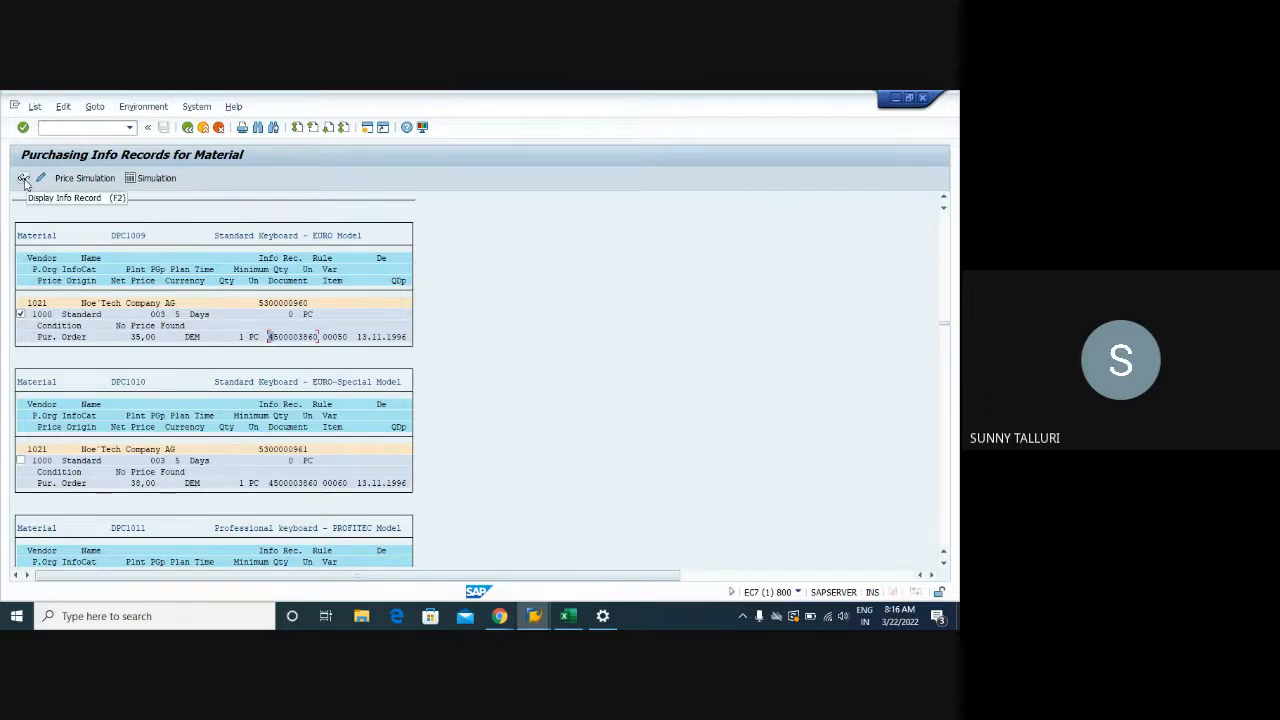
Open vendor 1021's DPC1009 info record and show its purchasing data
double_click(300, 338)
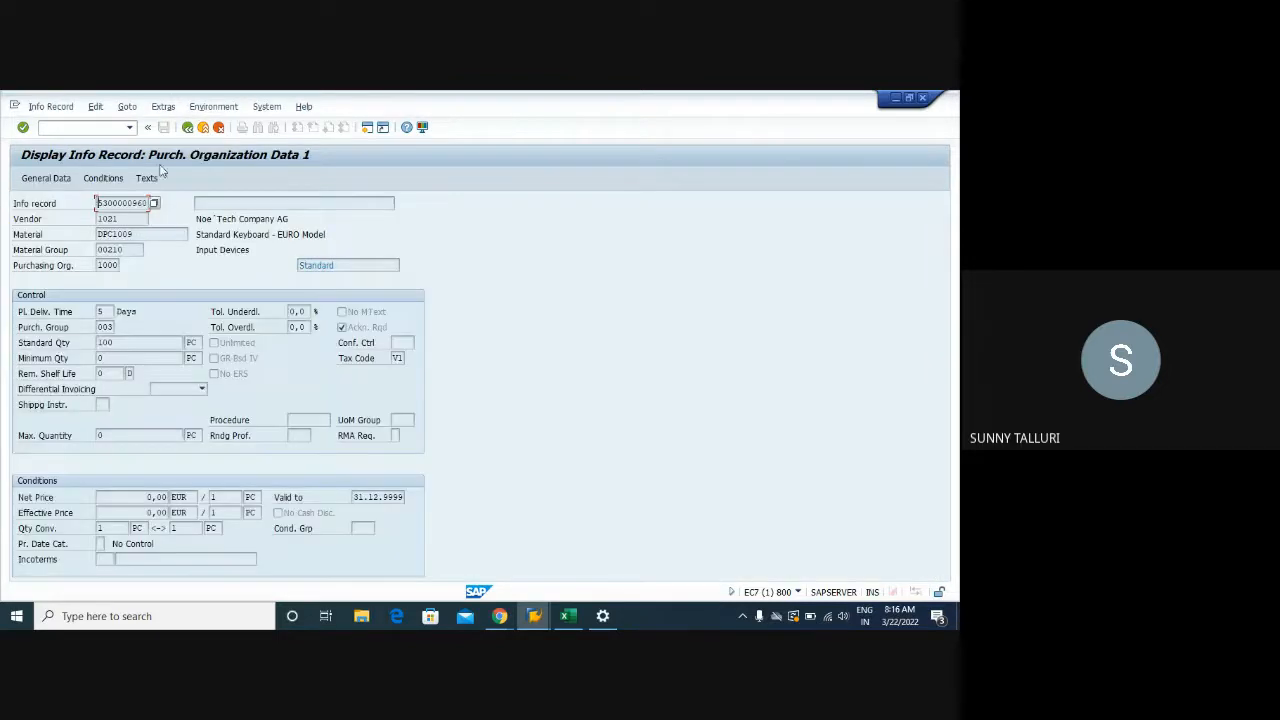
left_click(187, 127)
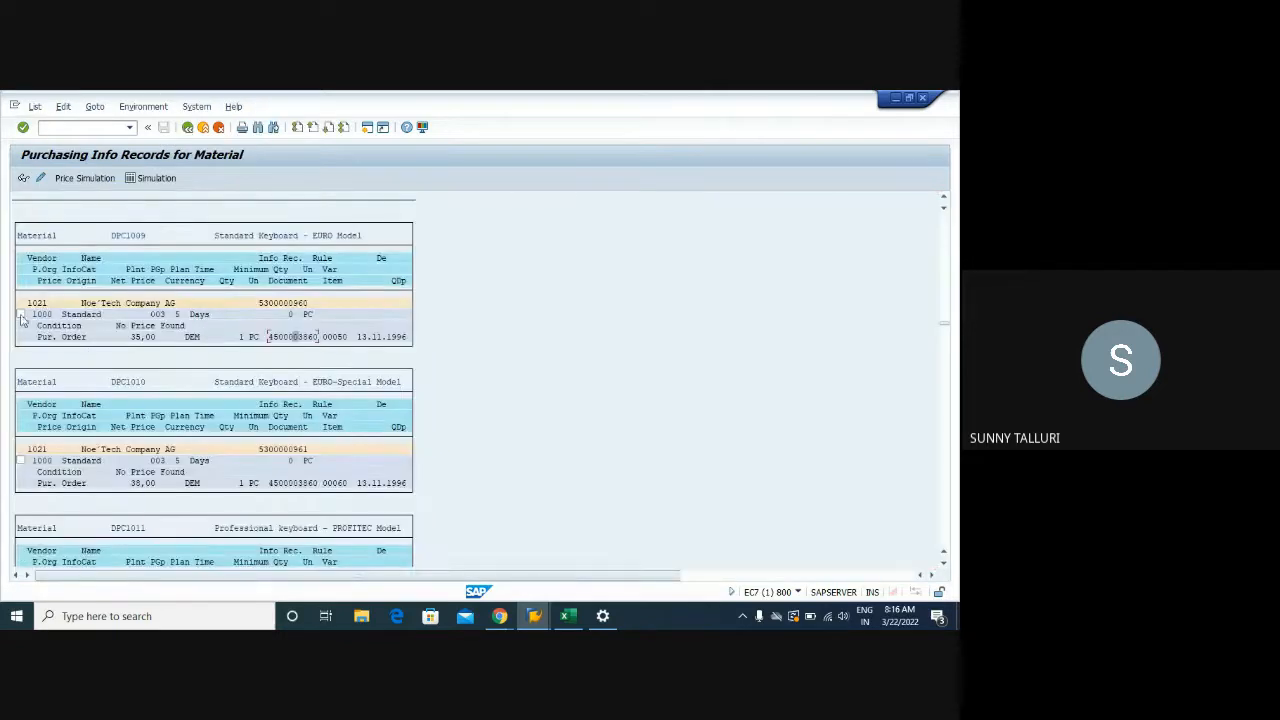
left_click(20, 314)
left_click(22, 177)
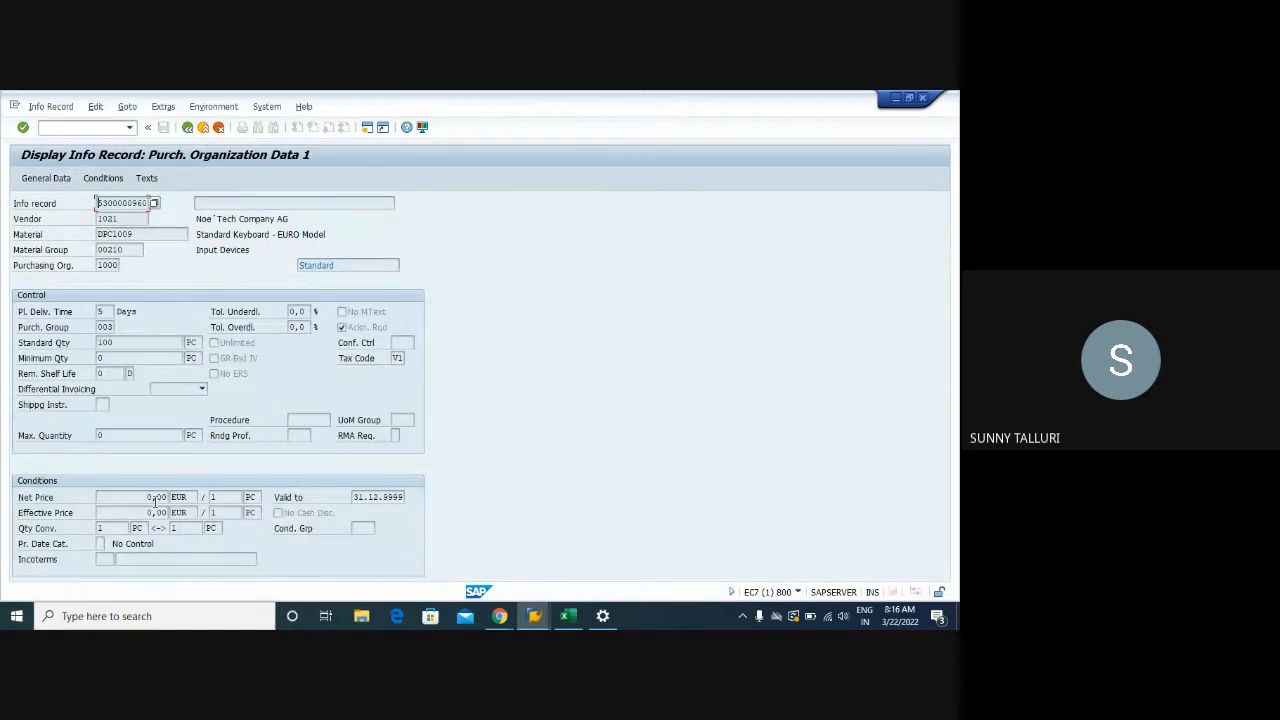
left_click(152, 498)
left_click(155, 514)
left_click(354, 497)
left_click_drag(354, 497, 404, 497)
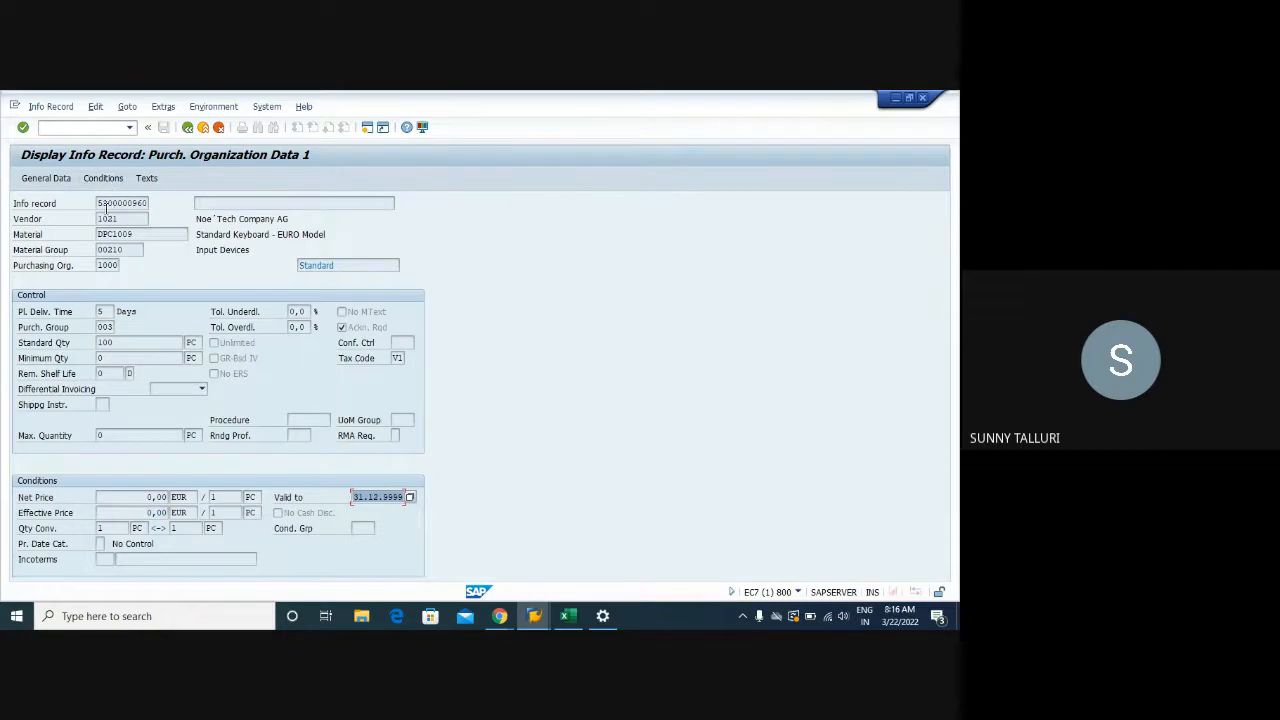
left_click_drag(97, 205, 94, 267)
left_click_drag(322, 265, 277, 267)
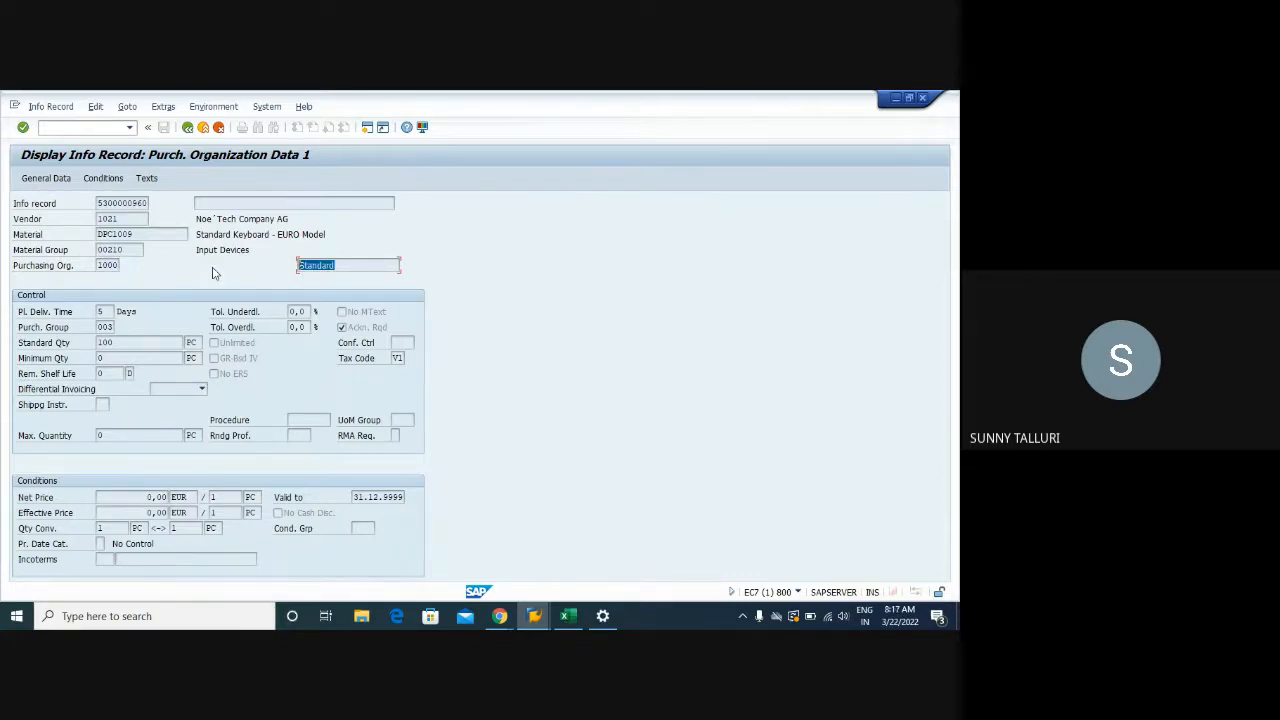
Start a new Display Info Record session with /OME13
left_click(92, 128)
type("/OME13")
key("Return")
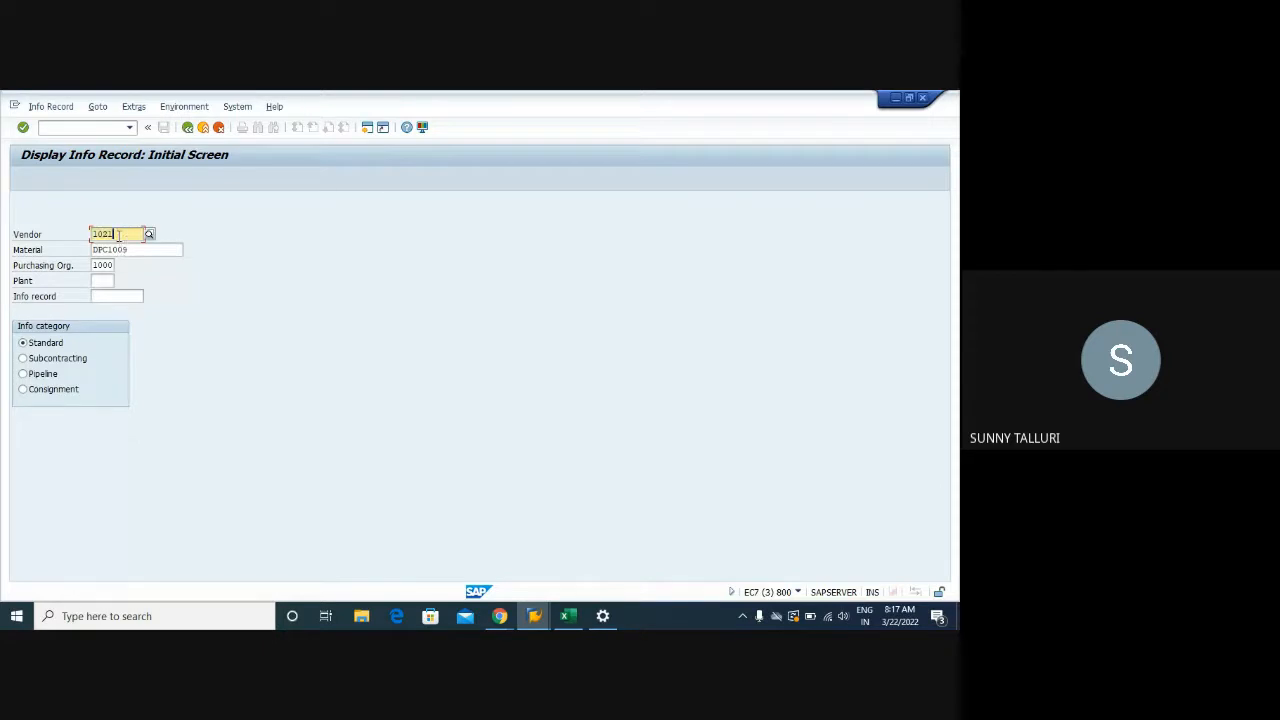
left_click(153, 252)
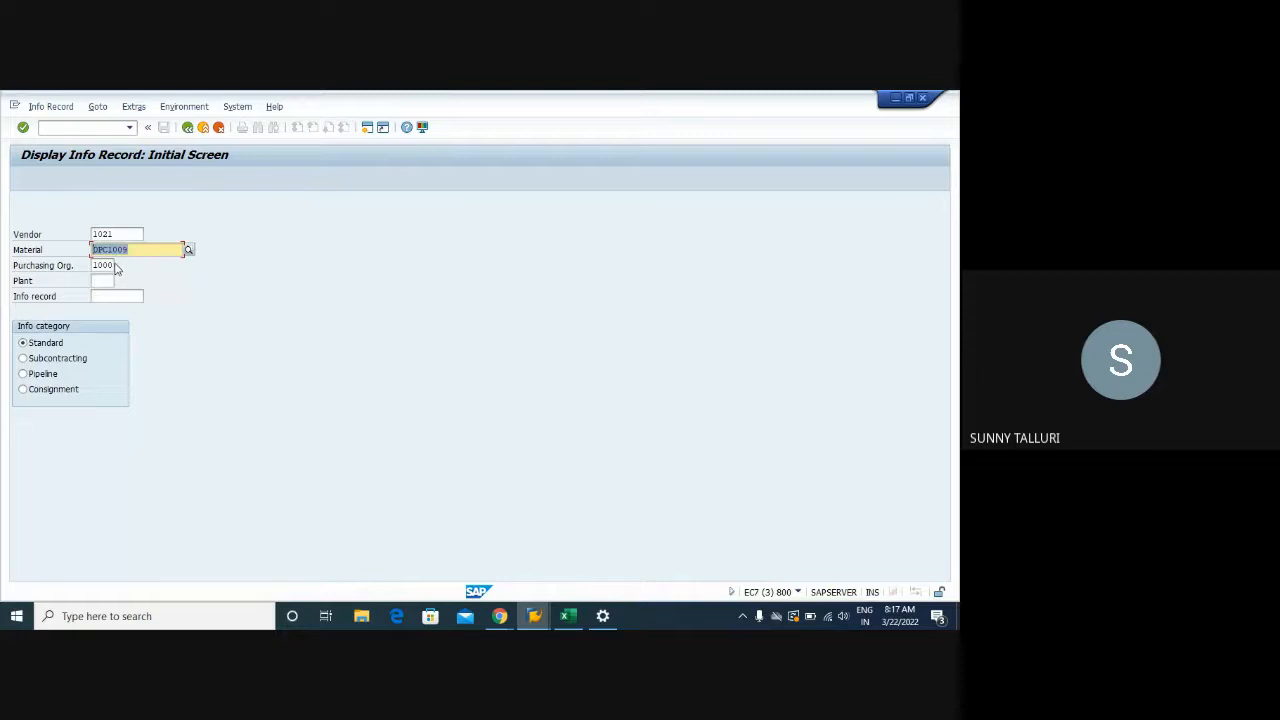
left_click(110, 265)
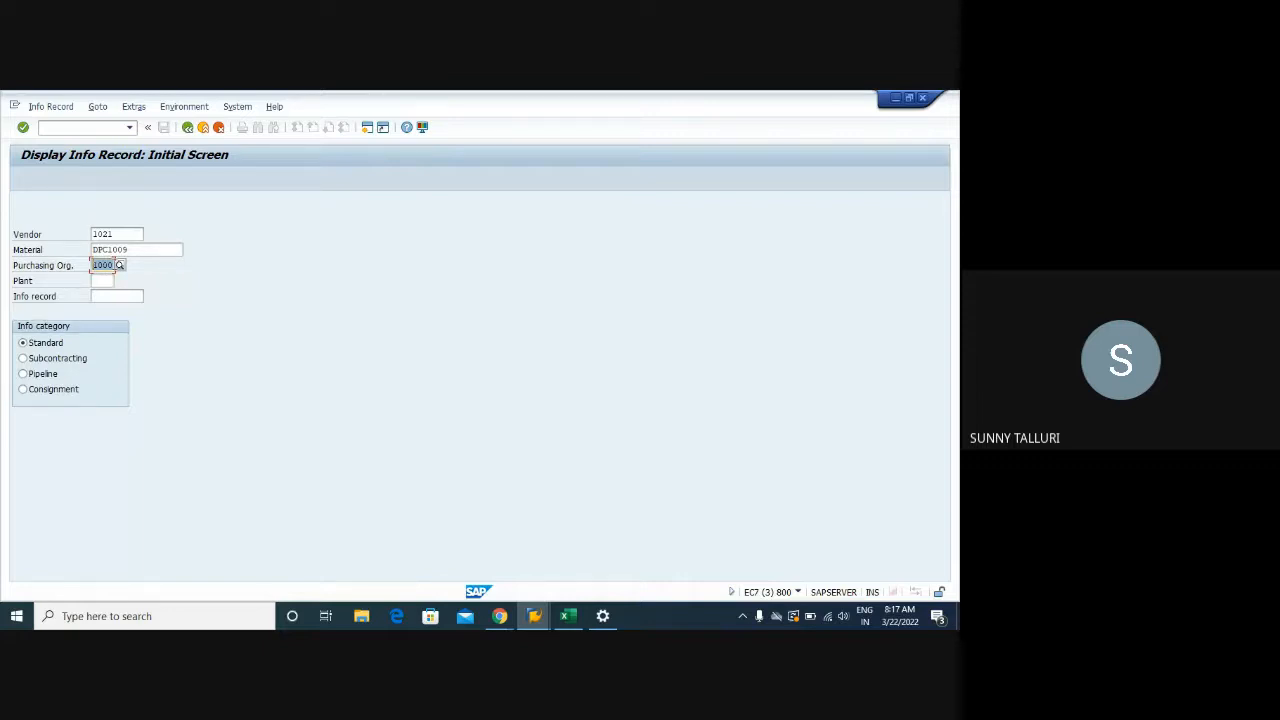
left_click(110, 264)
double_click(110, 264)
In the Training workbook, enter headers PIR and PURCHASING DOCUMENT in C31:D31 and widen column D
left_click(567, 616)
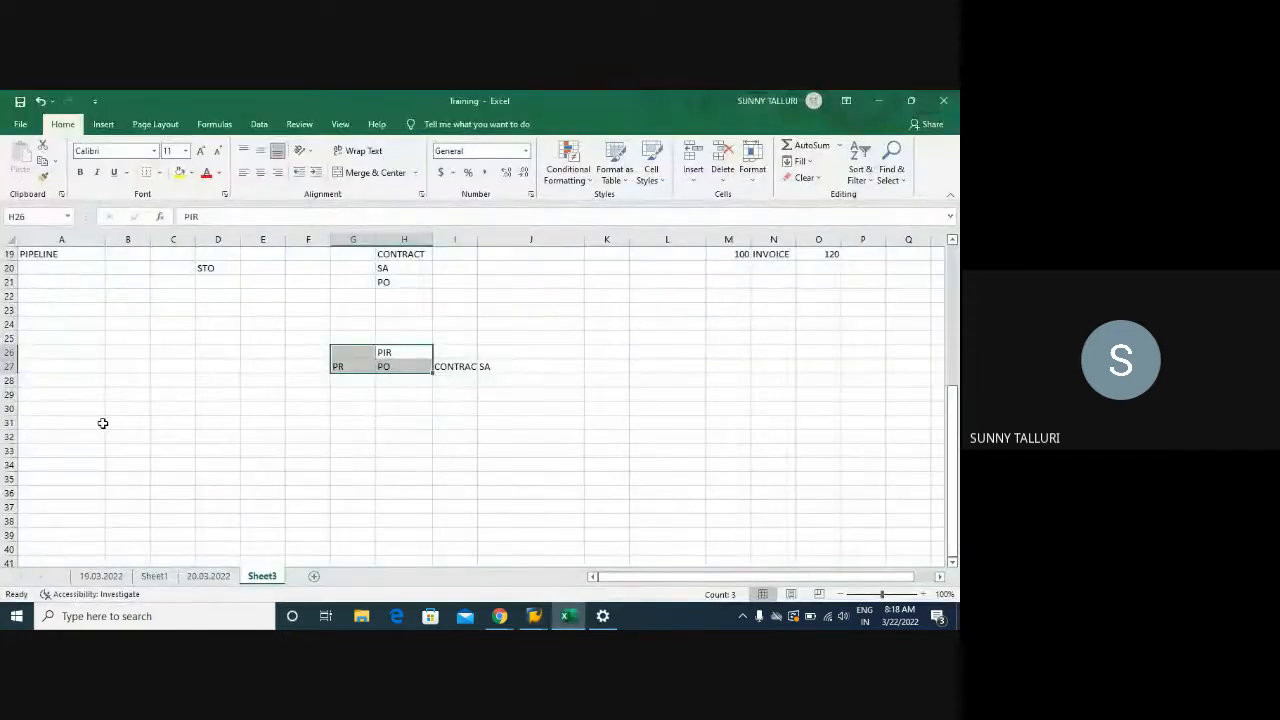
left_click(102, 423)
left_click(183, 420)
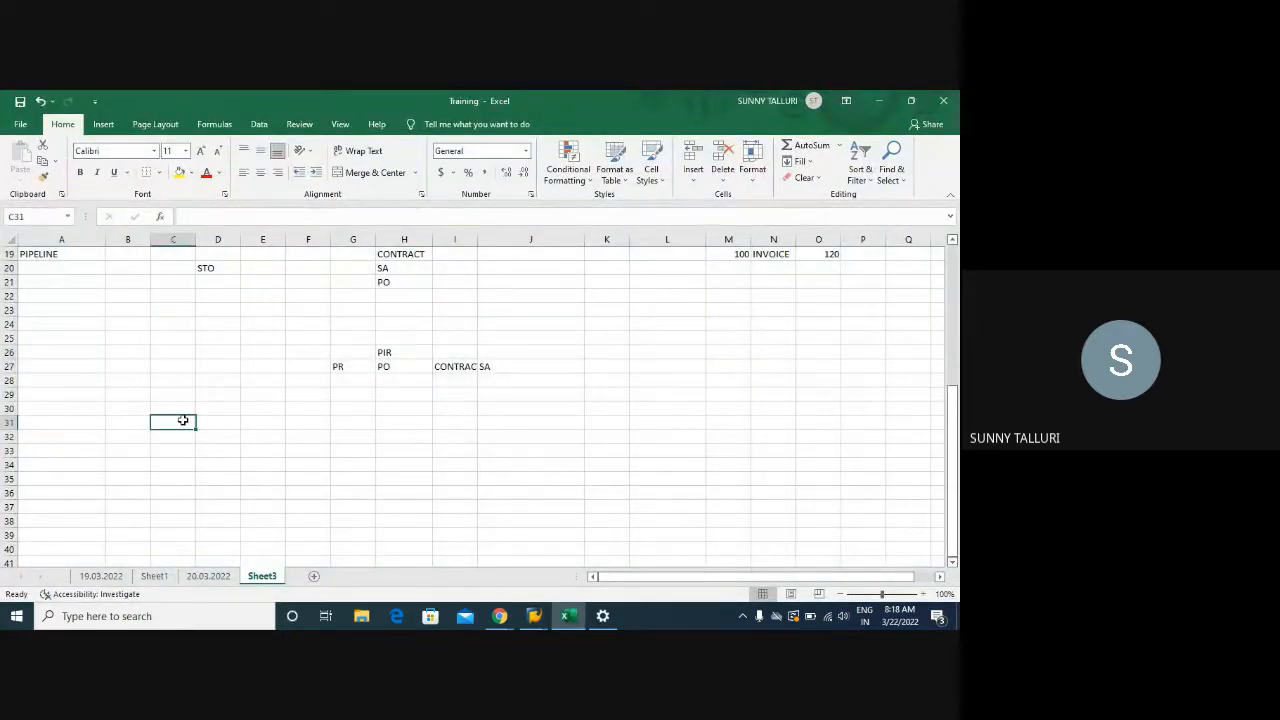
type("pirr")
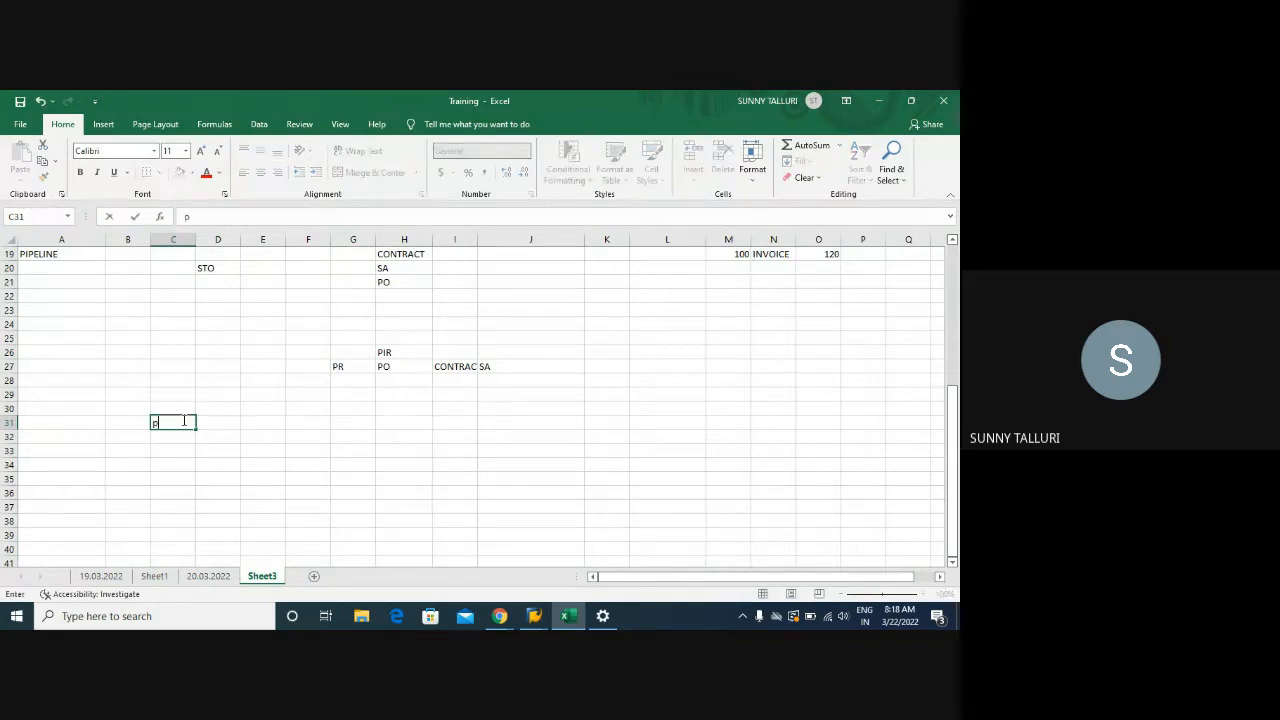
key("BackSpace")
key("BackSpace")
key("BackSpace")
key("BackSpace")
type("PIR")
key("Tab")
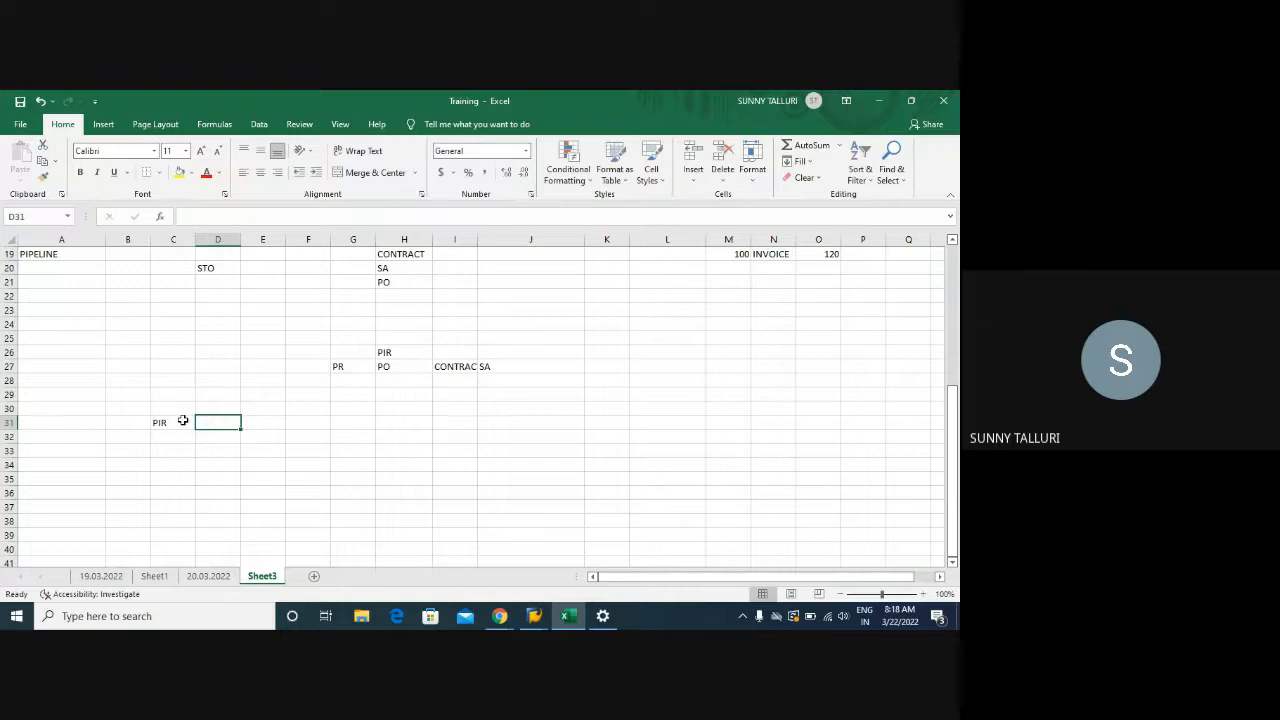
type("P")
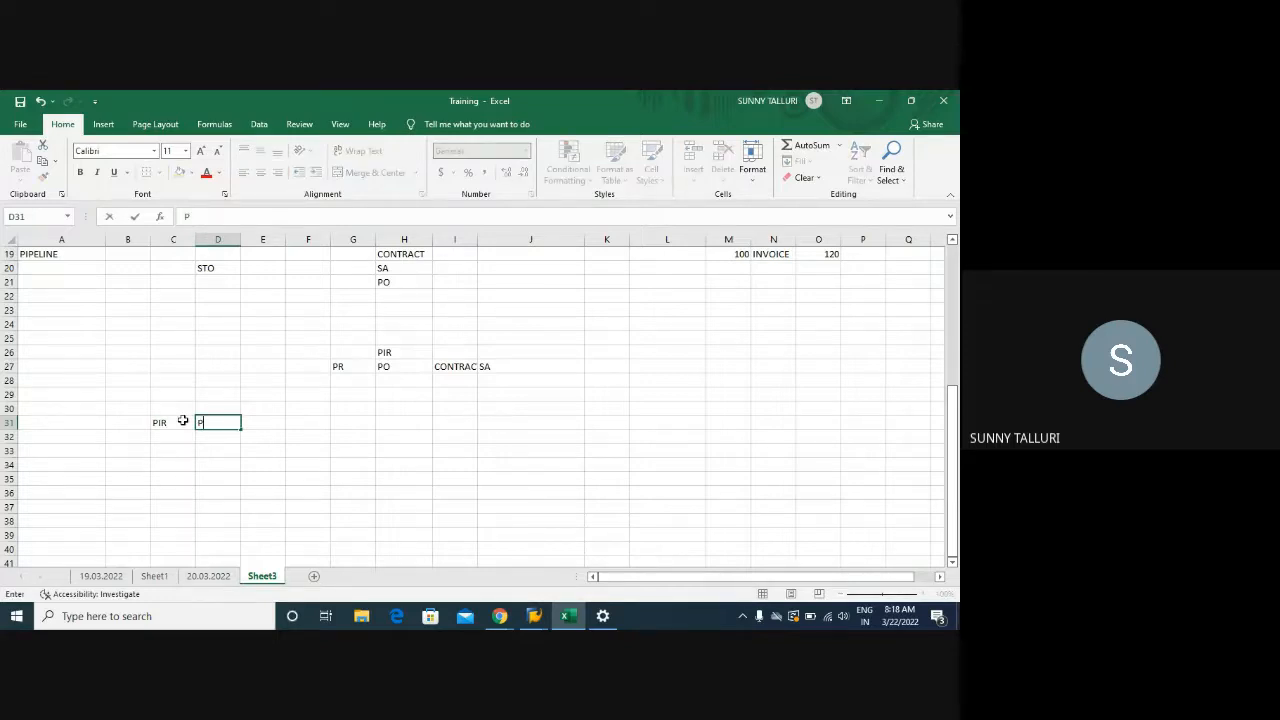
type("URCHASING D")
type("OE")
type("UEMNT")
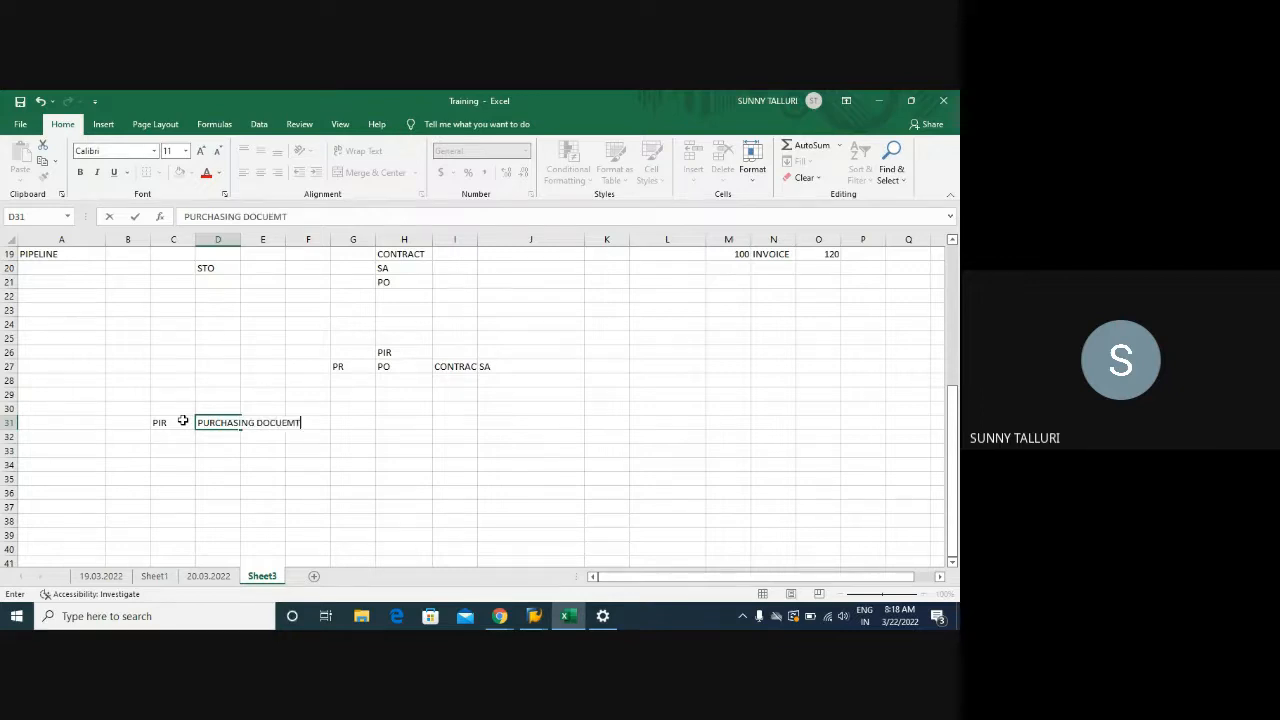
key("BackSpace")
key("BackSpace")
key("BackSpace")
key("BackSpace")
type("MENT")
key("Return")
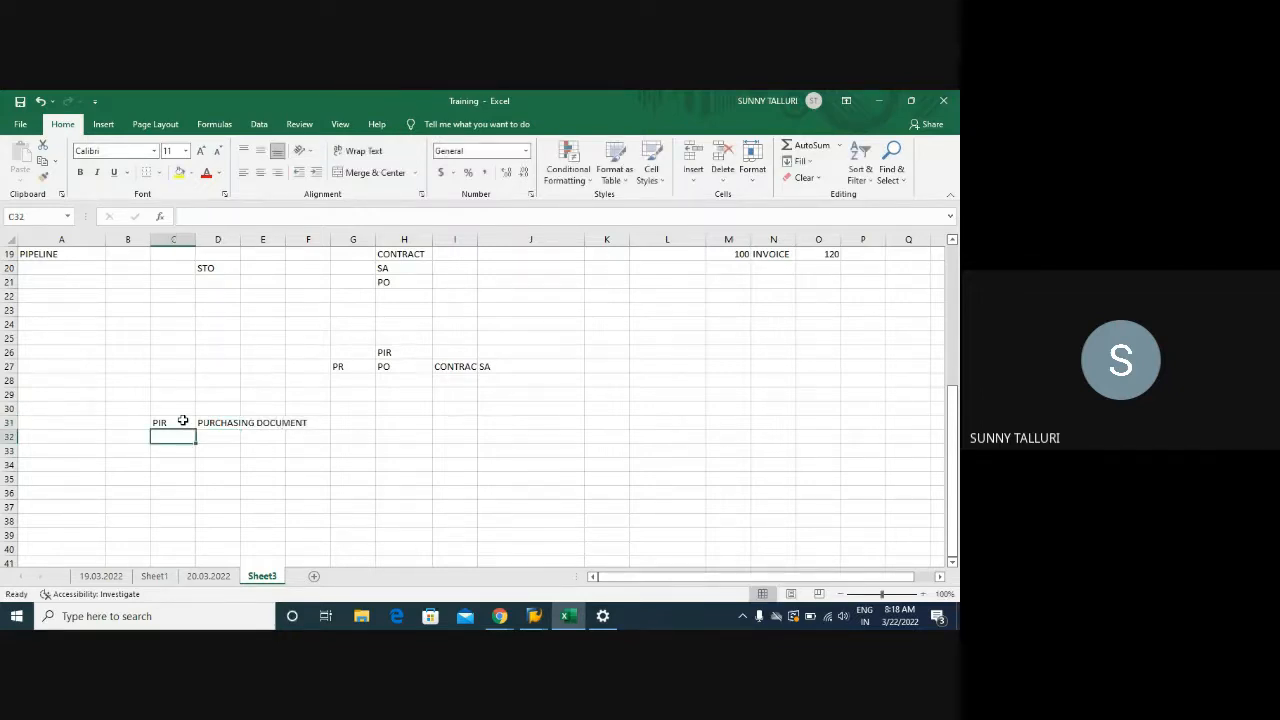
double_click(240, 239)
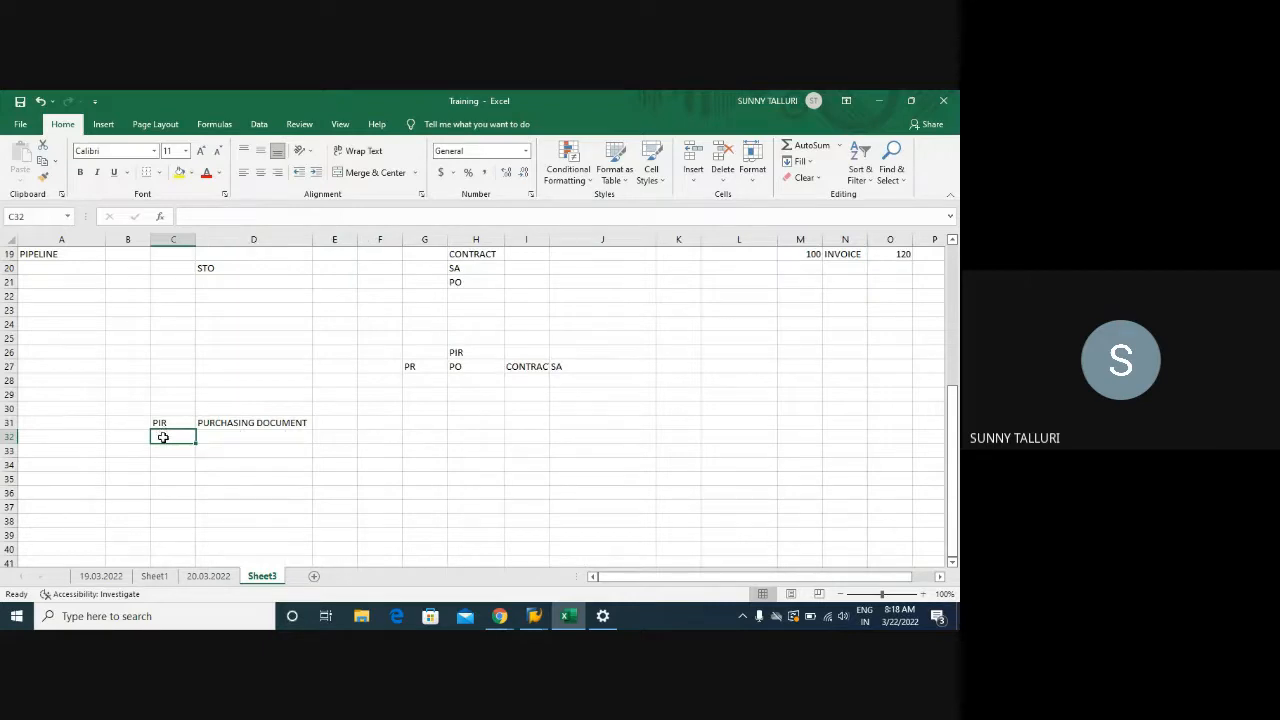
Fill row 32 with GLOBAL, PLANT and YES
type("GLOBAL")
key("Tab")
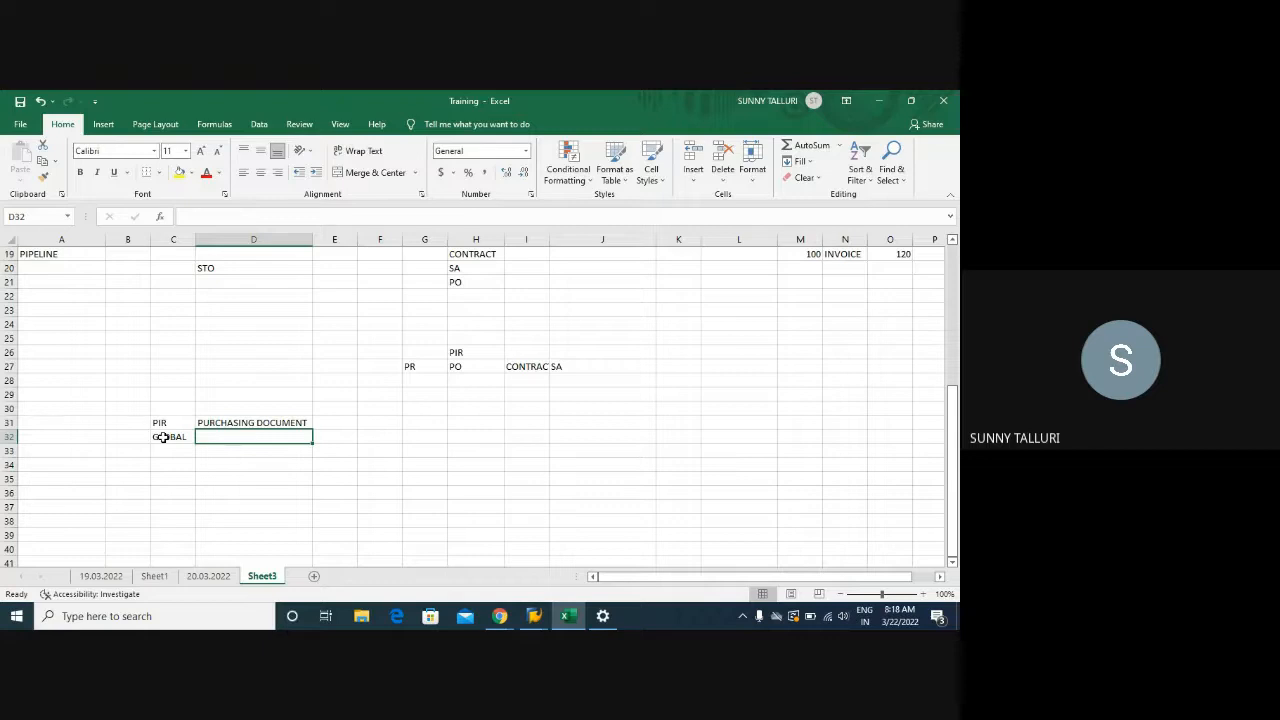
type("PLANT")
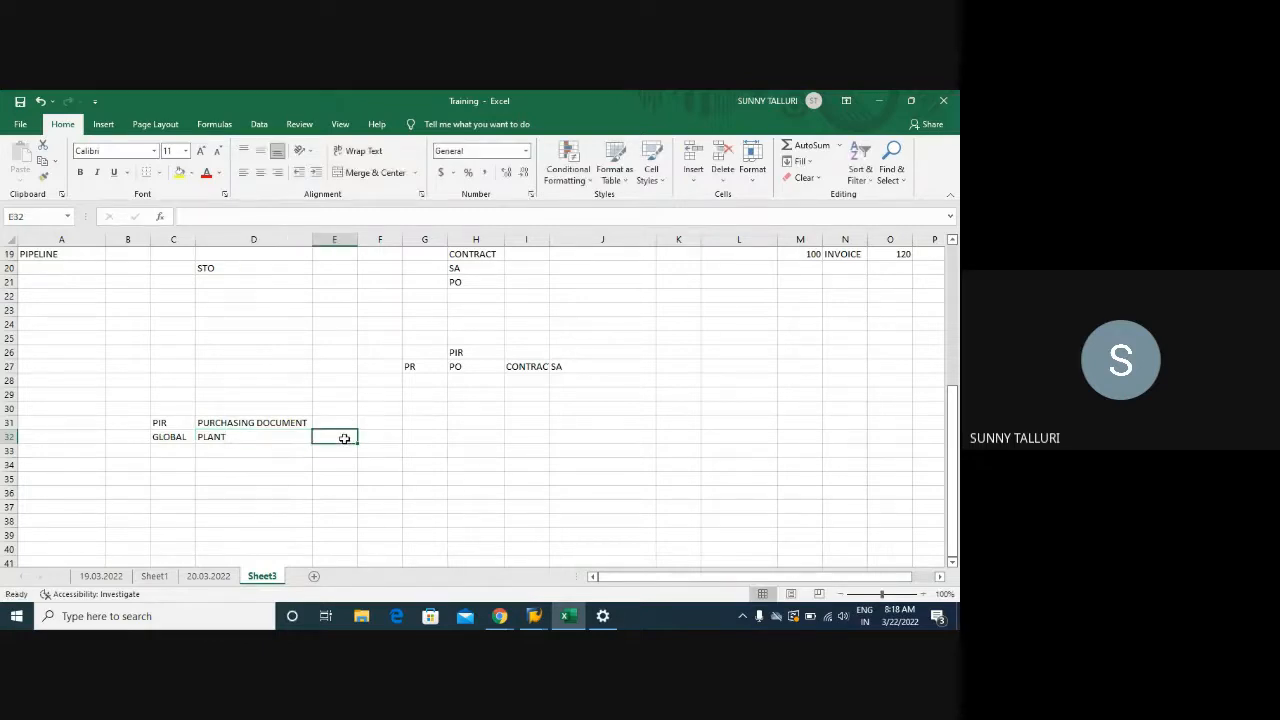
type("YES")
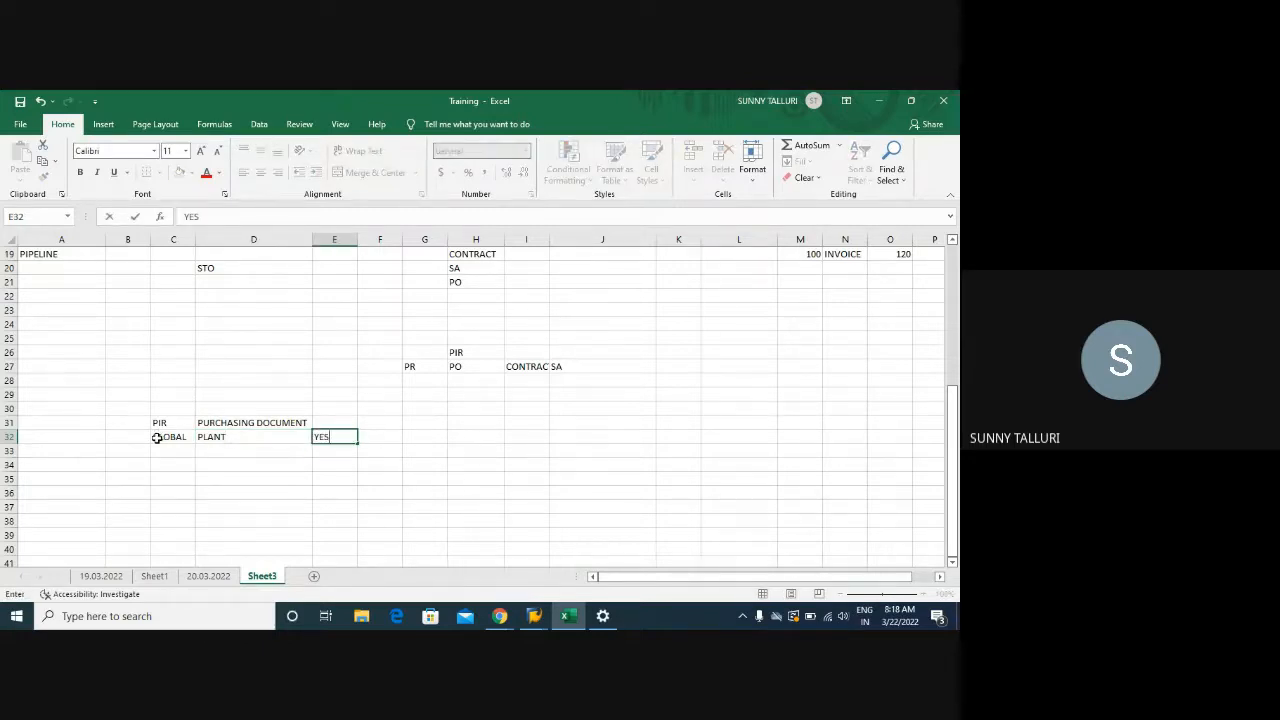
left_click(156, 437)
left_click(222, 437)
Fill row 33 with GLOBAL, GLOBAL(CONTRACT) and YES
left_click(171, 453)
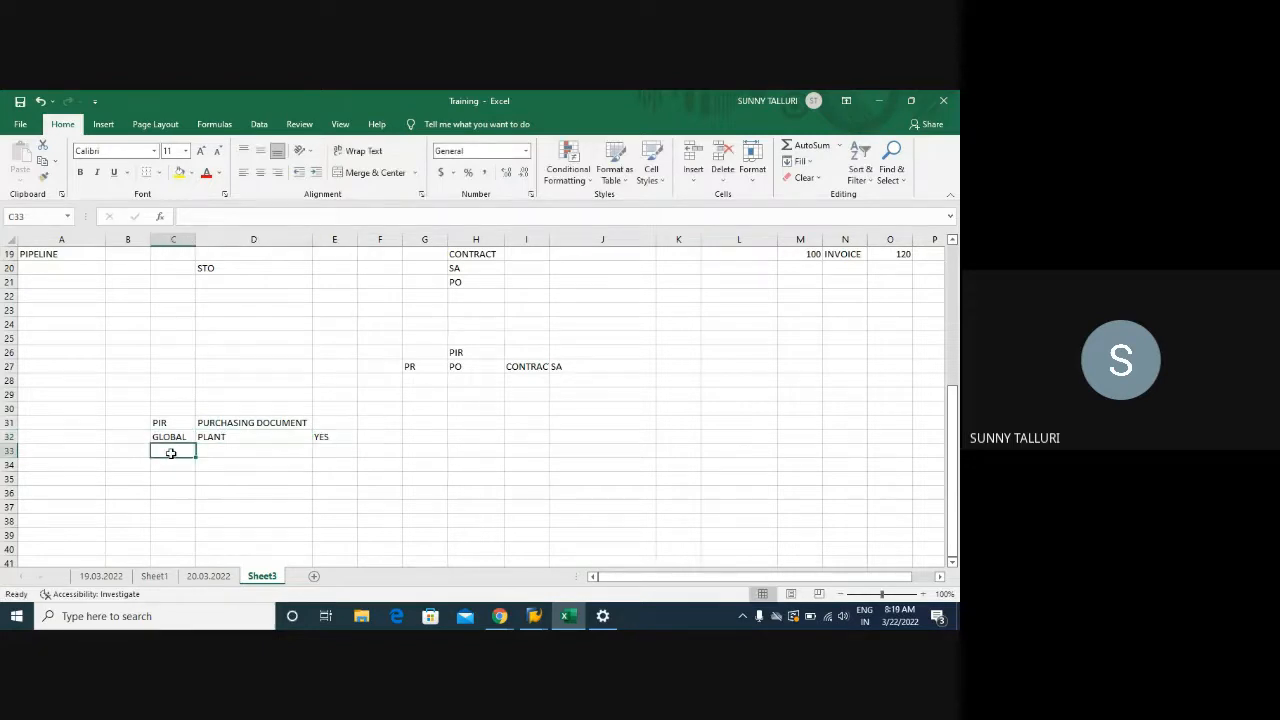
type("GLOBAL")
key("Tab")
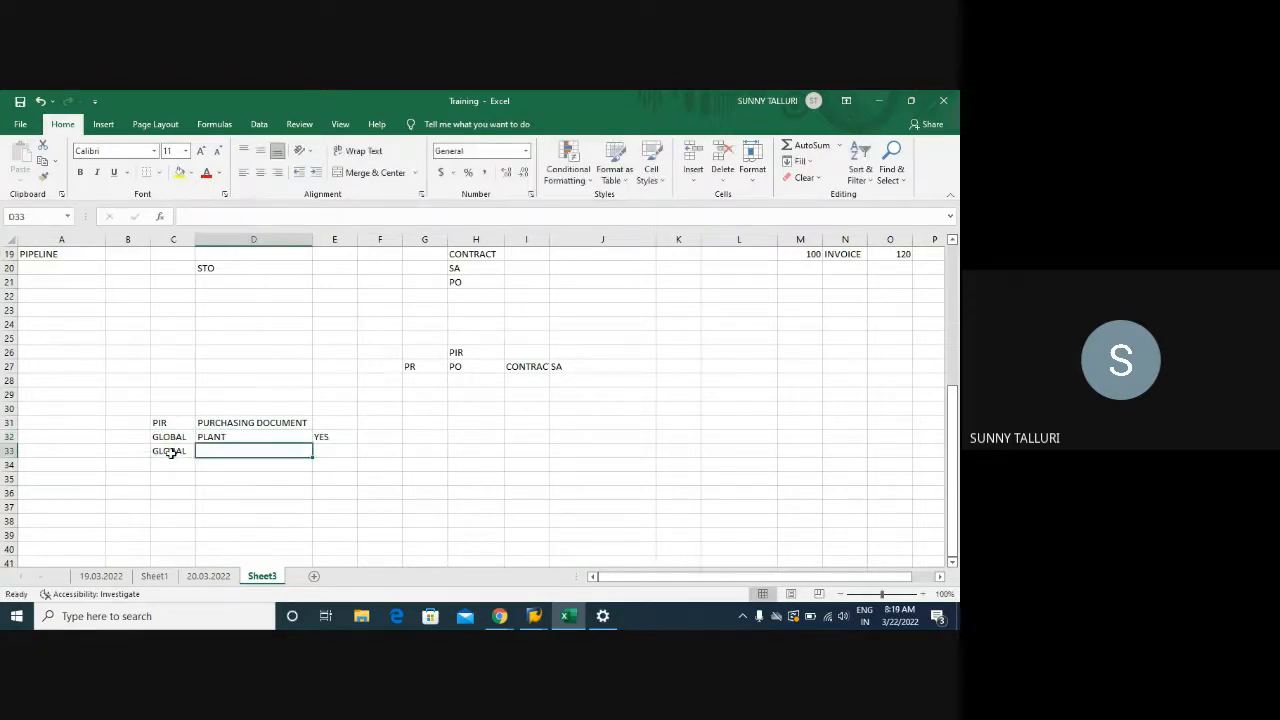
type("GLOBAL")
key("Tab")
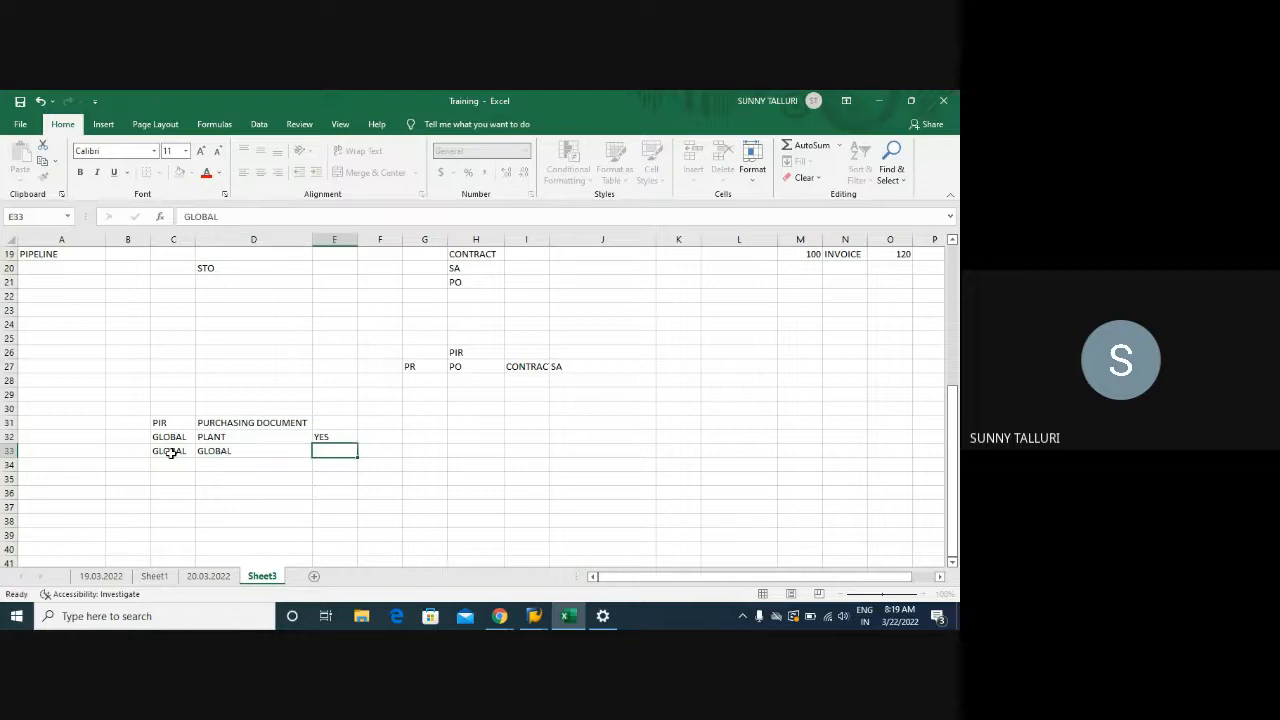
left_click(240, 451)
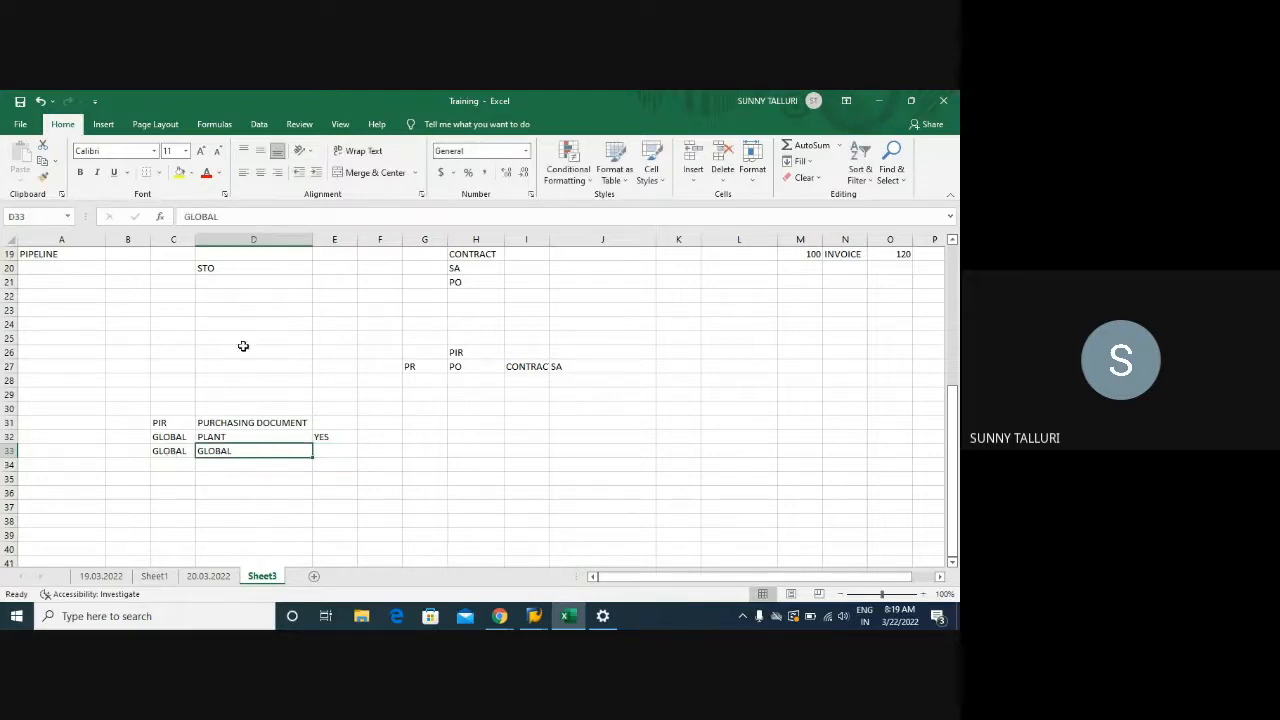
left_click(221, 217)
type("9")
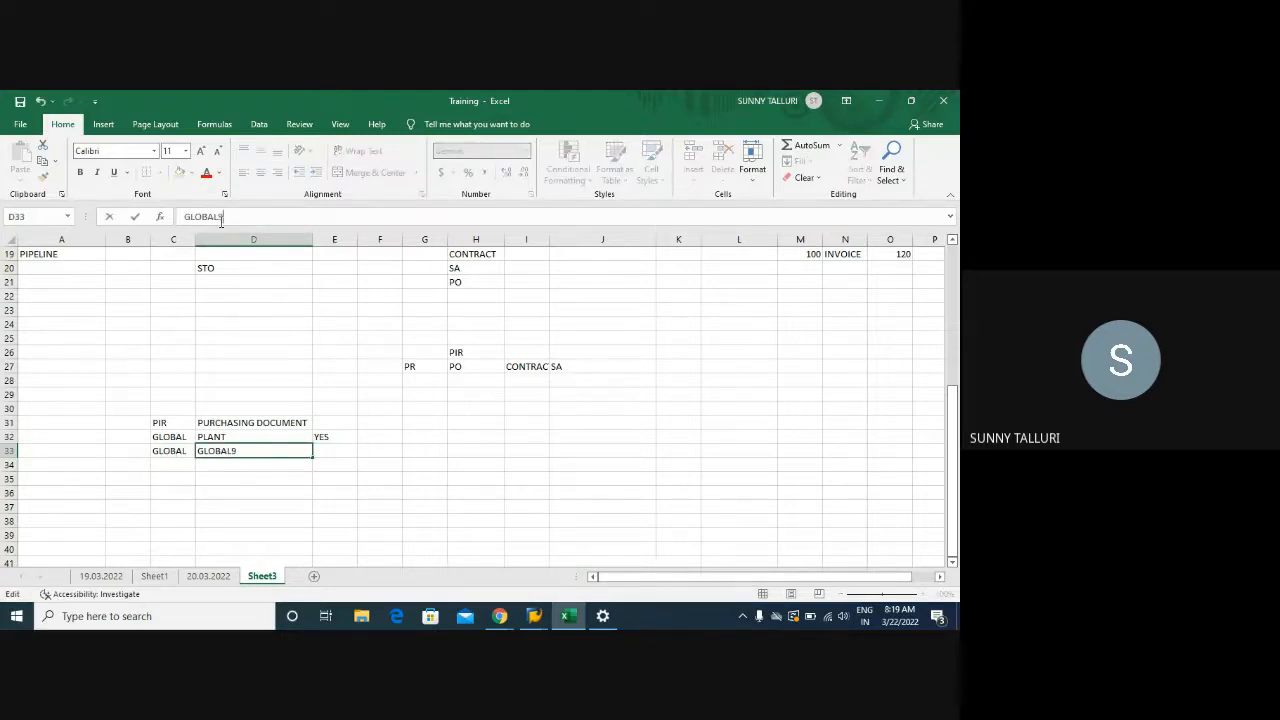
type("CONTRACT")
left_click(224, 214)
key("BackSpace")
type("(")
left_click(334, 453)
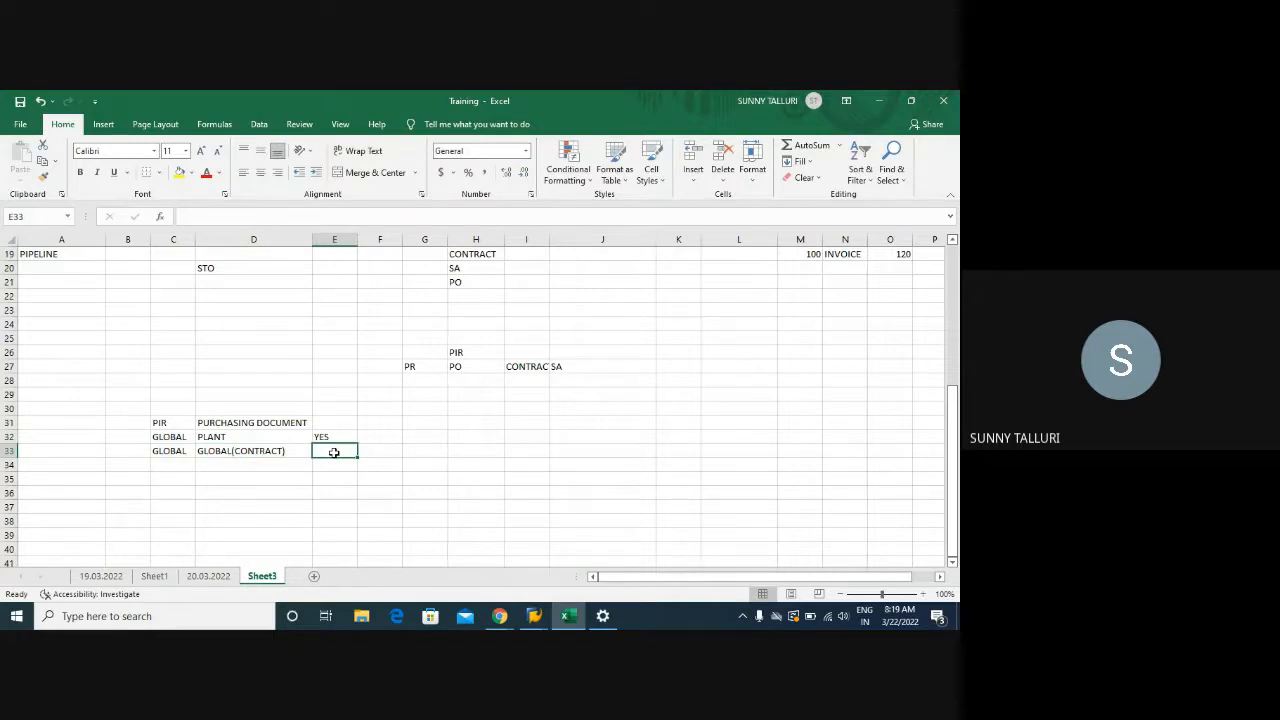
type("YES")
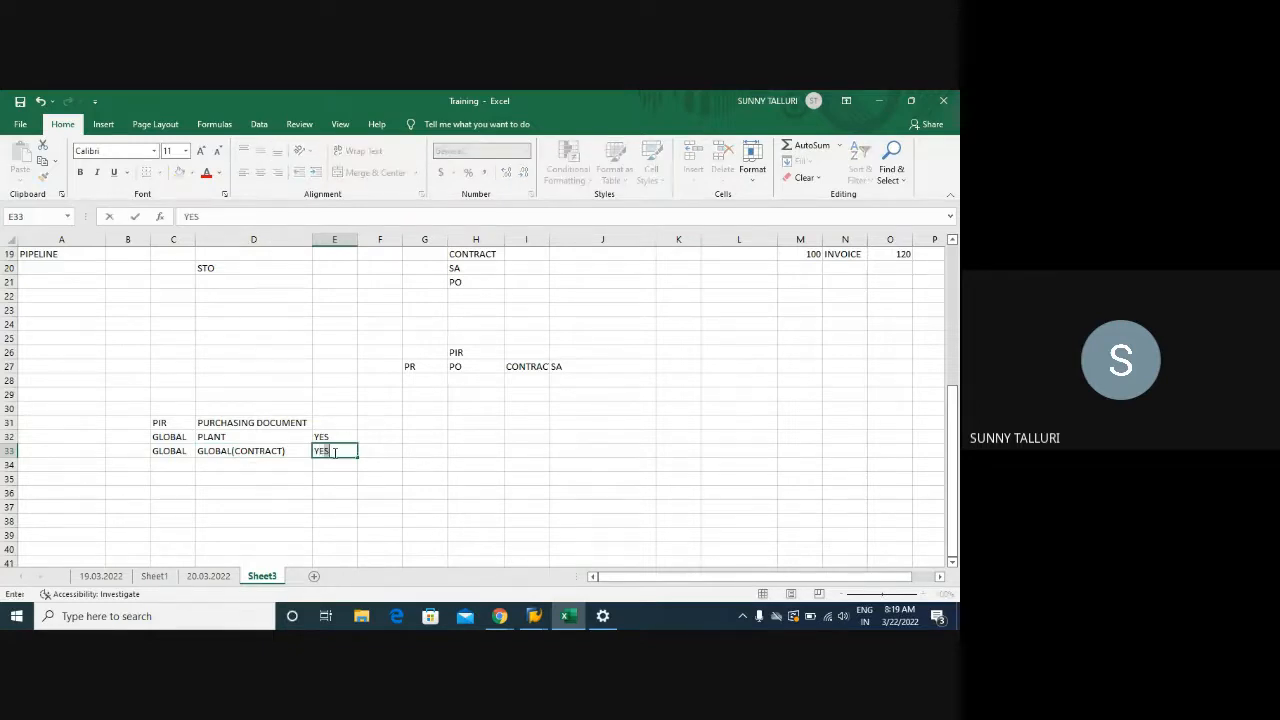
key("Return")
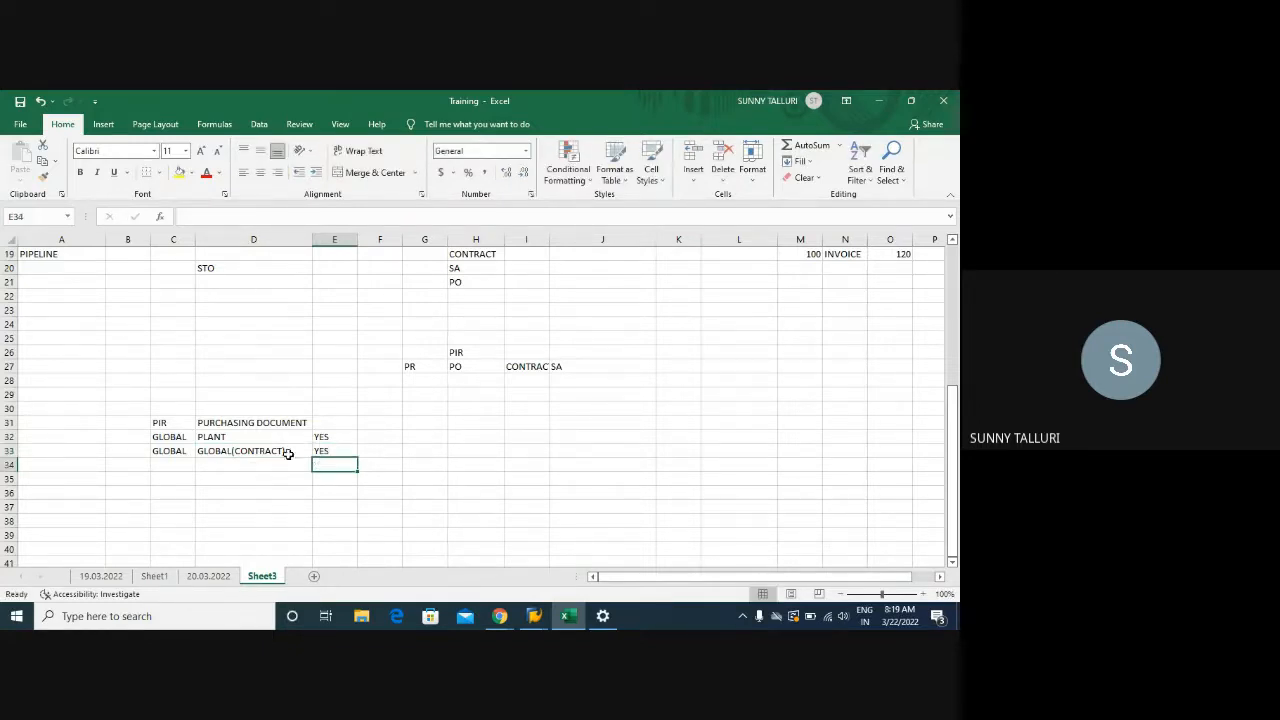
Fill row 34 with LOCAL, GLOBAL(CONTRACT) and NO
left_click(173, 467)
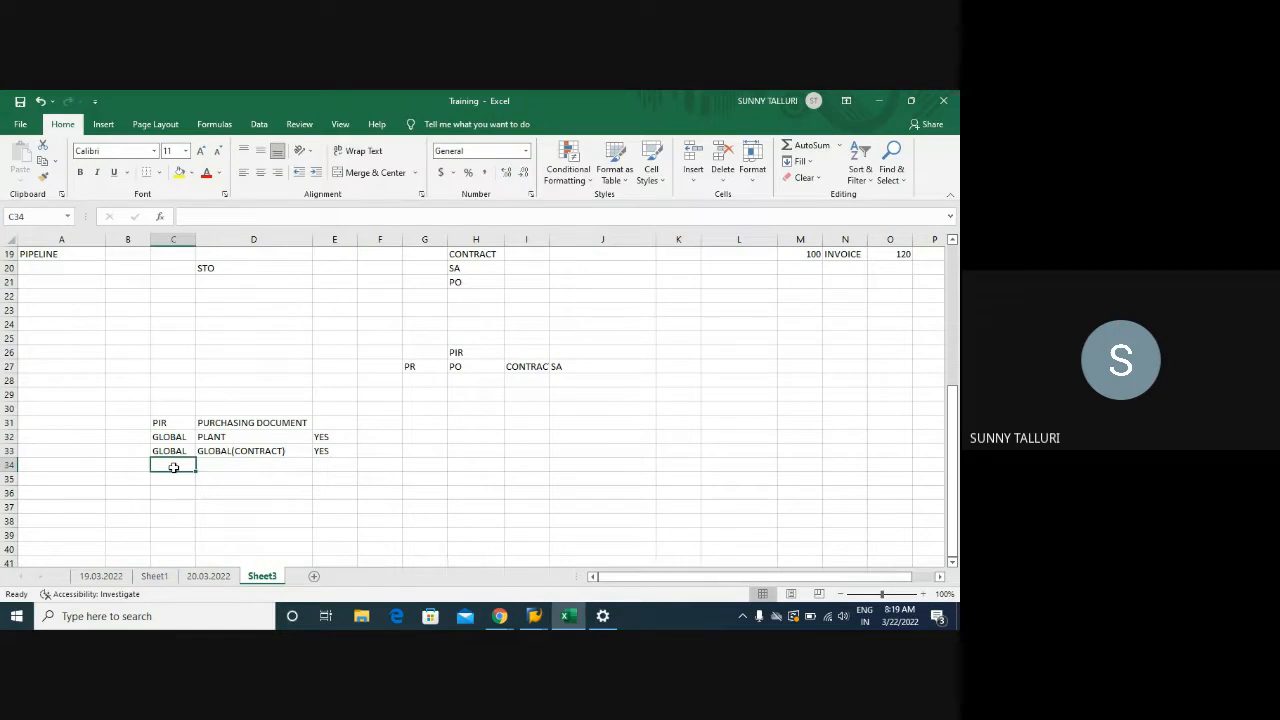
type("LOCAL")
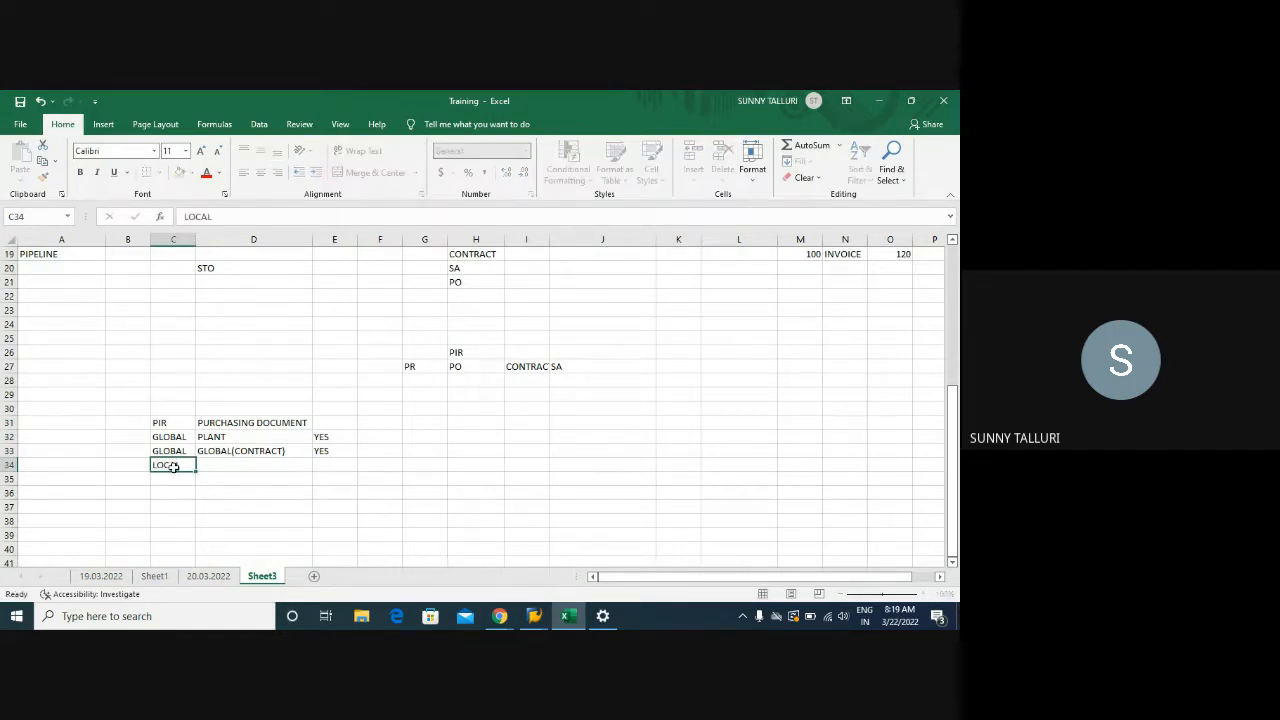
key("Tab")
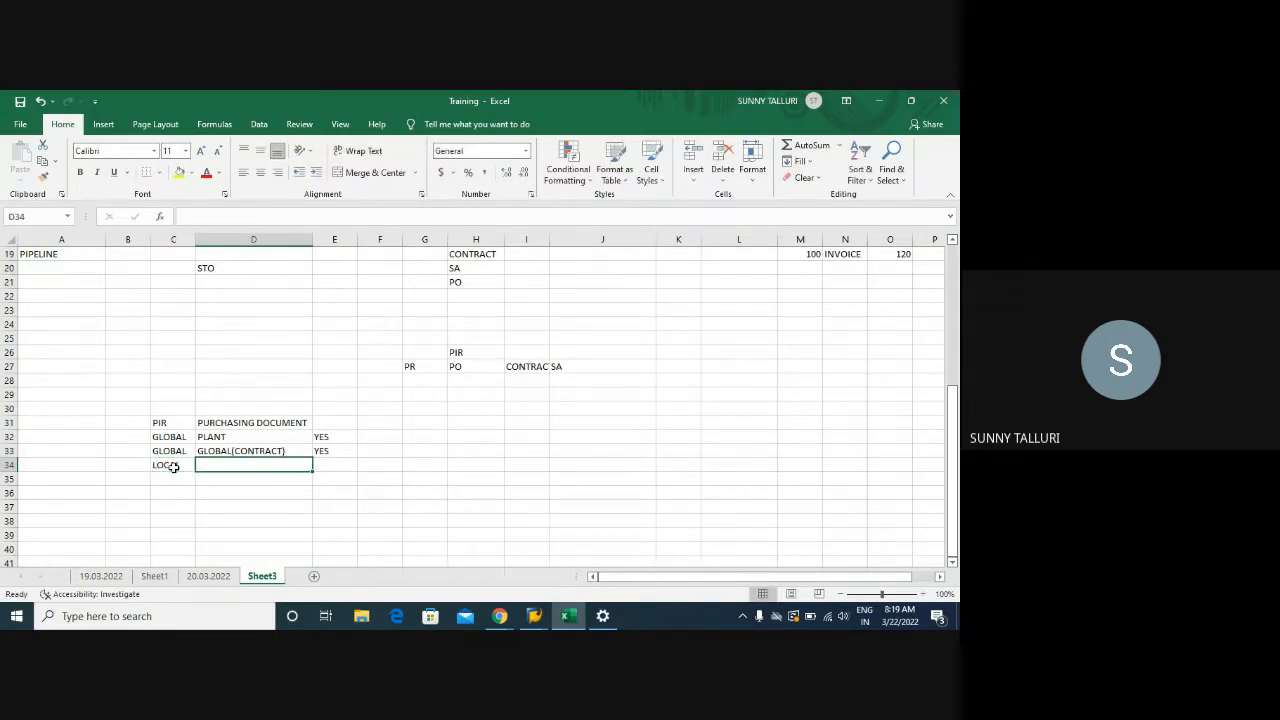
type("GLOA")
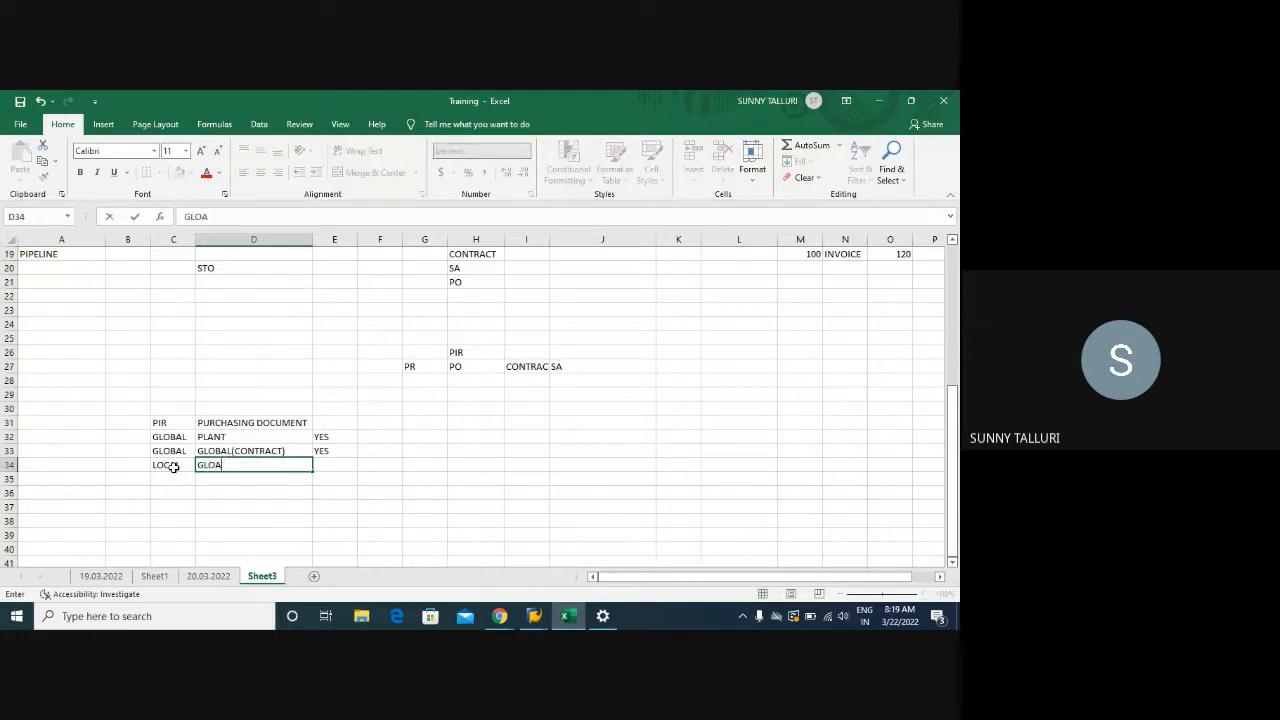
key("BackSpace")
type("BAL")
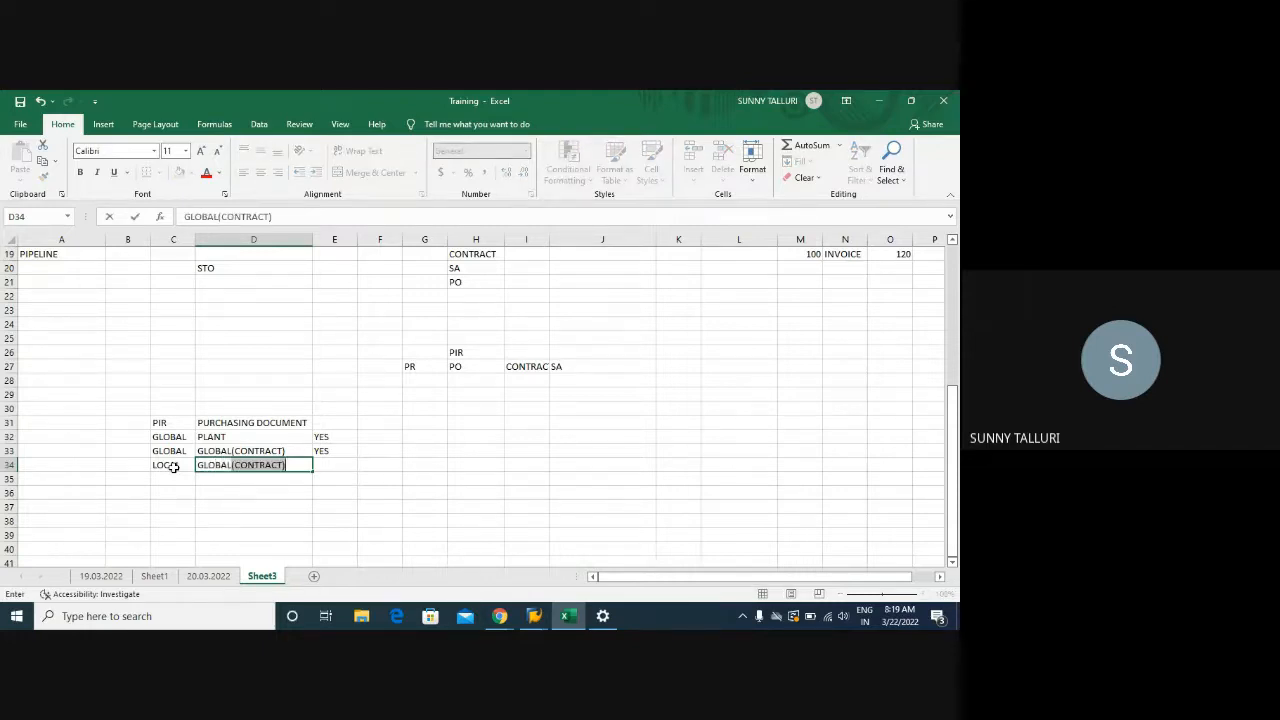
key("Tab")
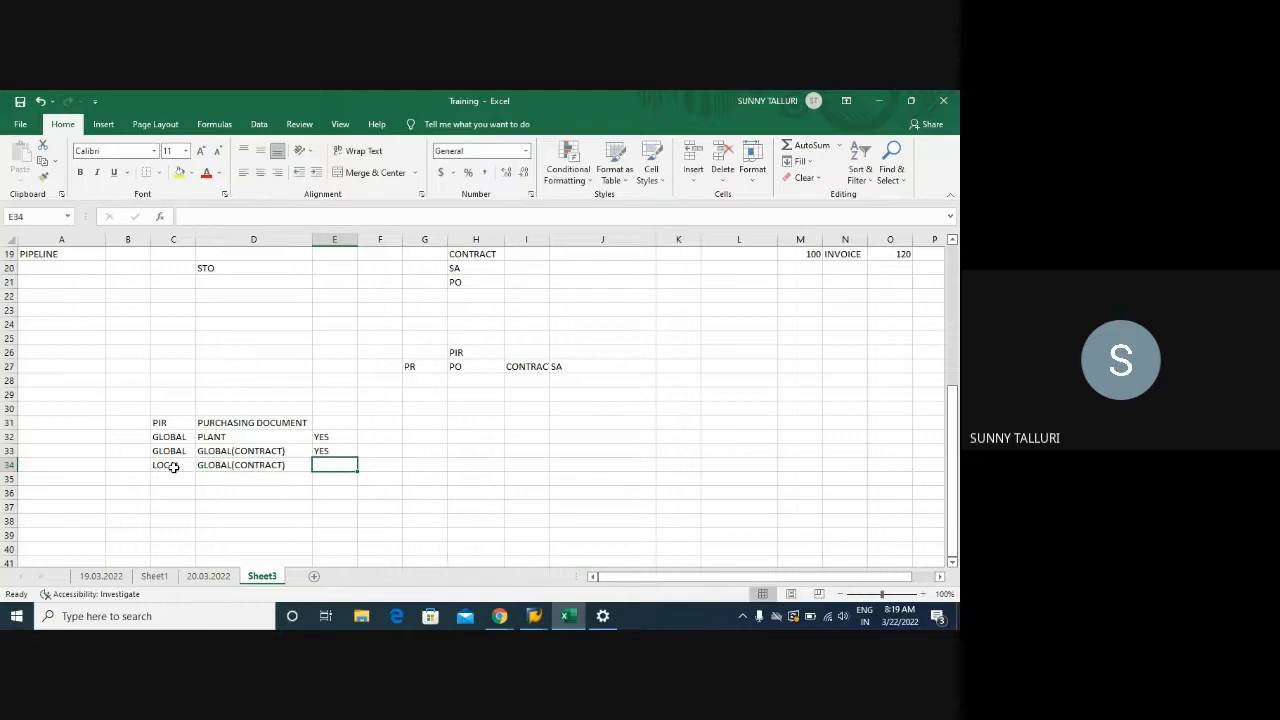
type("NO'")
key("Return")
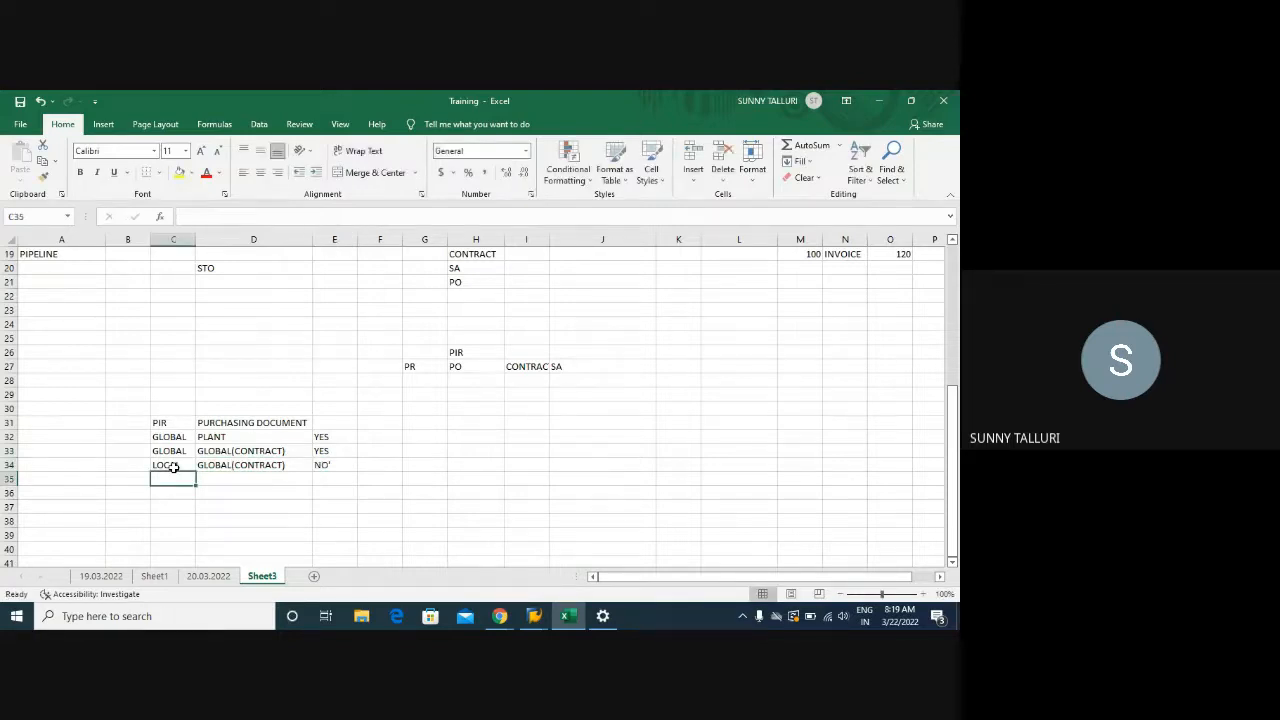
left_click(173, 467)
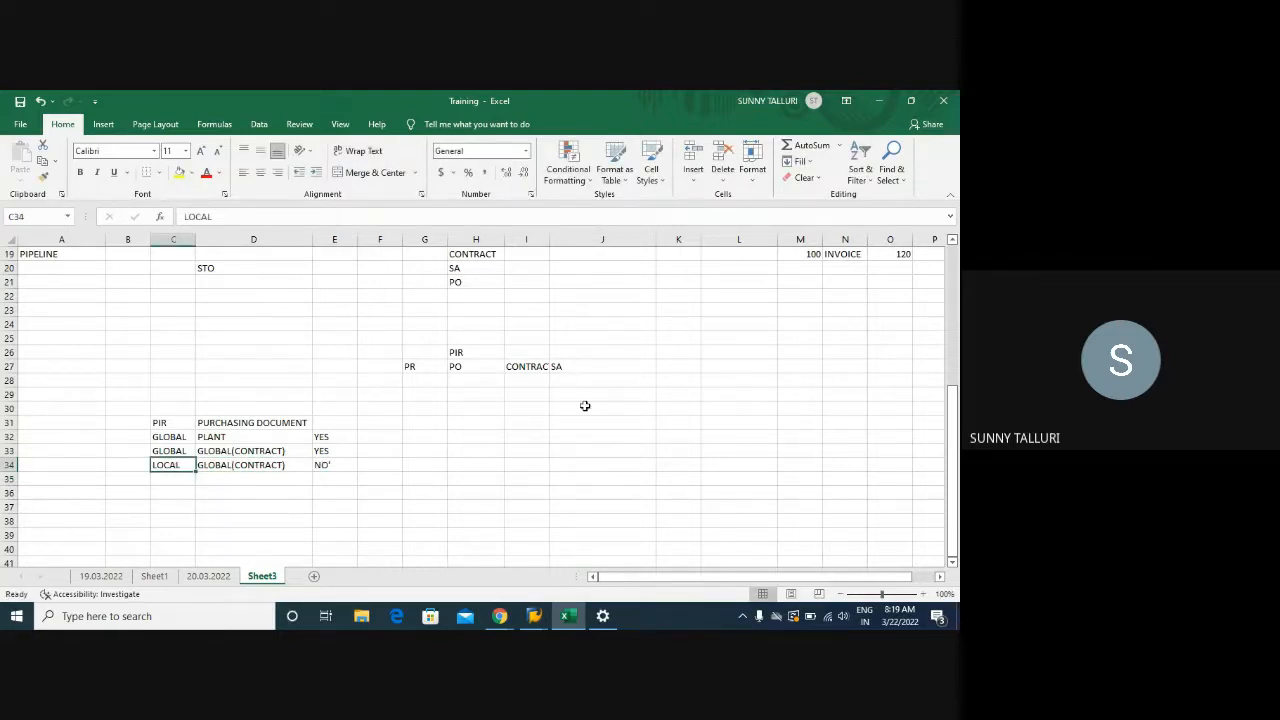
left_click(785, 378)
Enter PO, SA and CONTRACT down cells M29 to M31
left_click(789, 408)
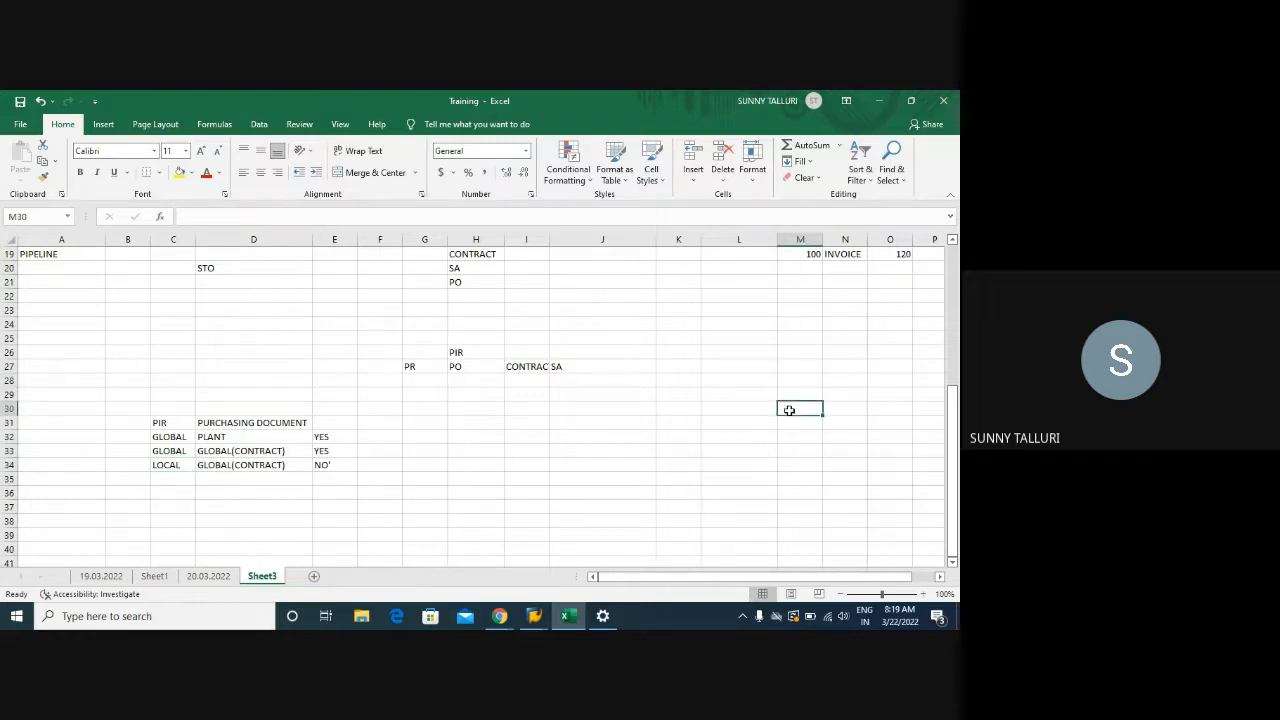
left_click(802, 368)
left_click(805, 381)
left_click(800, 395)
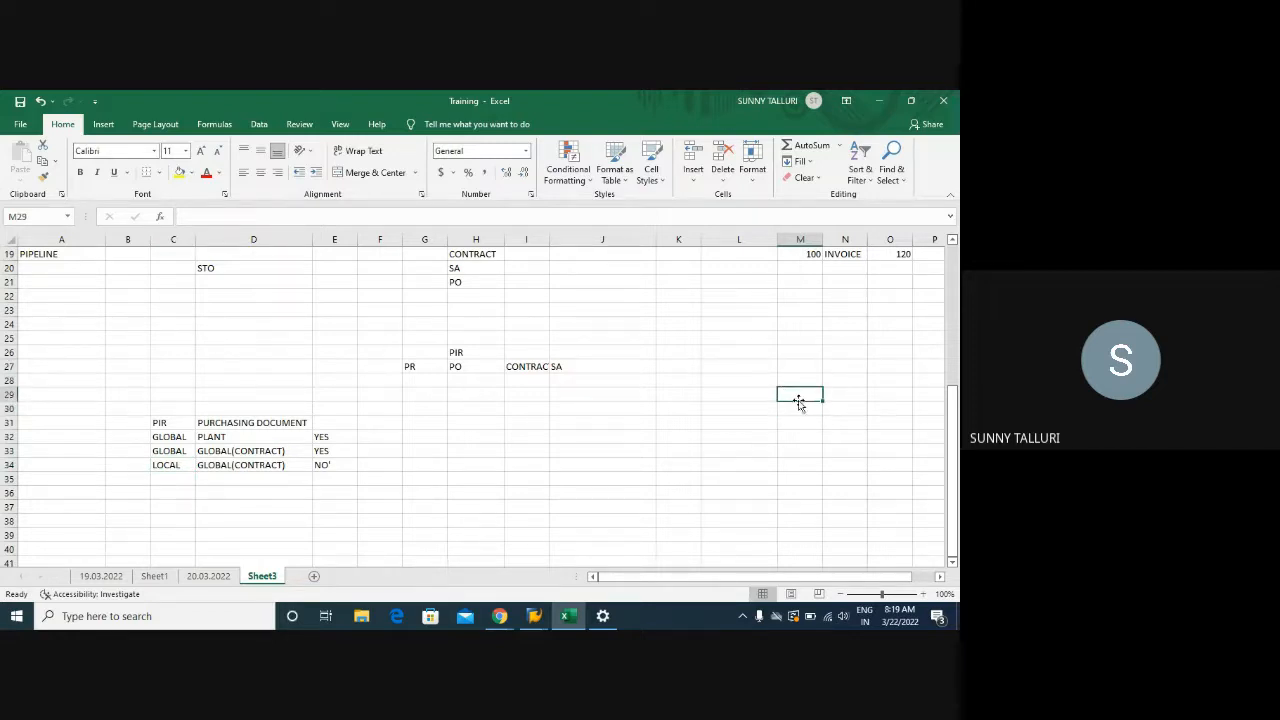
type("PR")
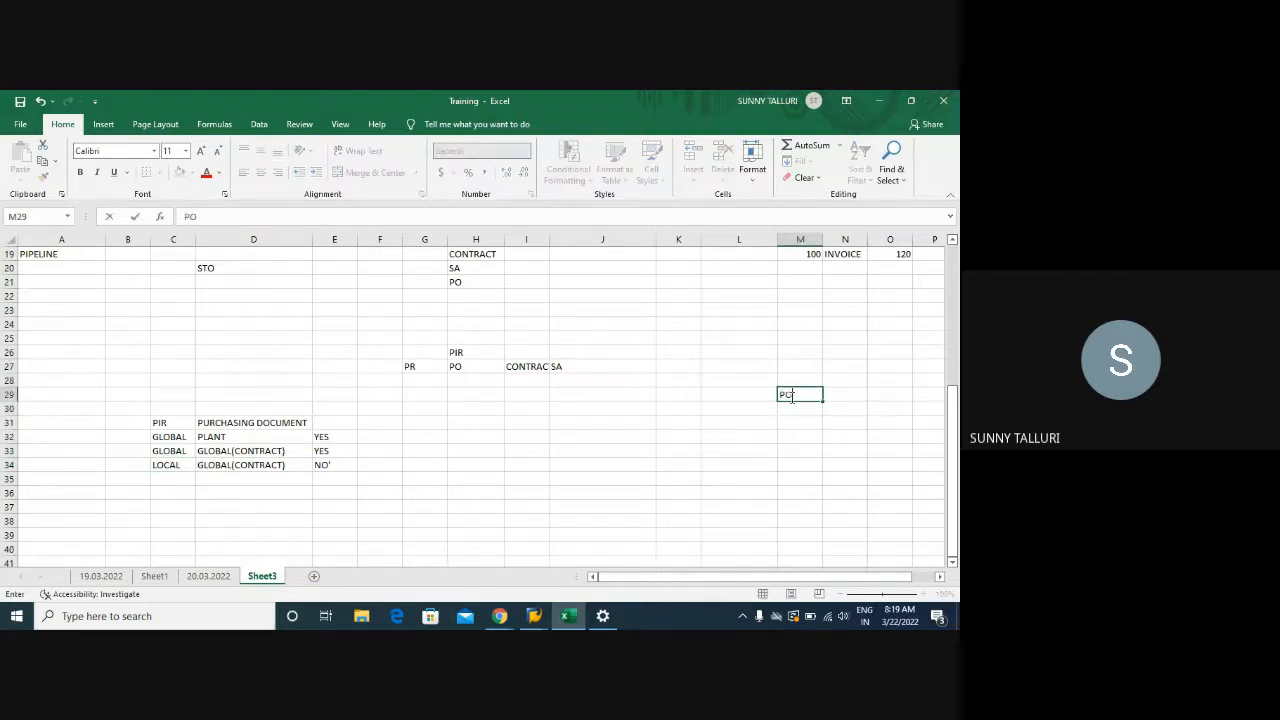
key("Return")
type("SA")
key("Return")
type("CONTRACT")
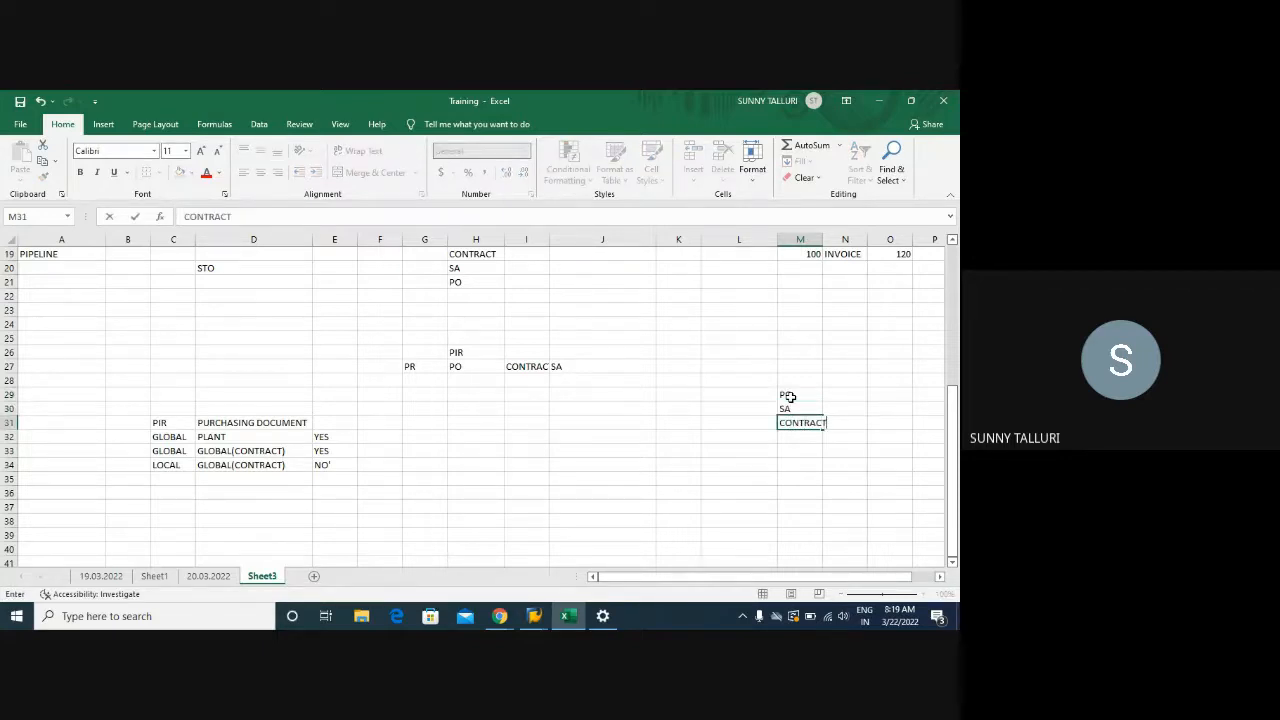
left_click(789, 397)
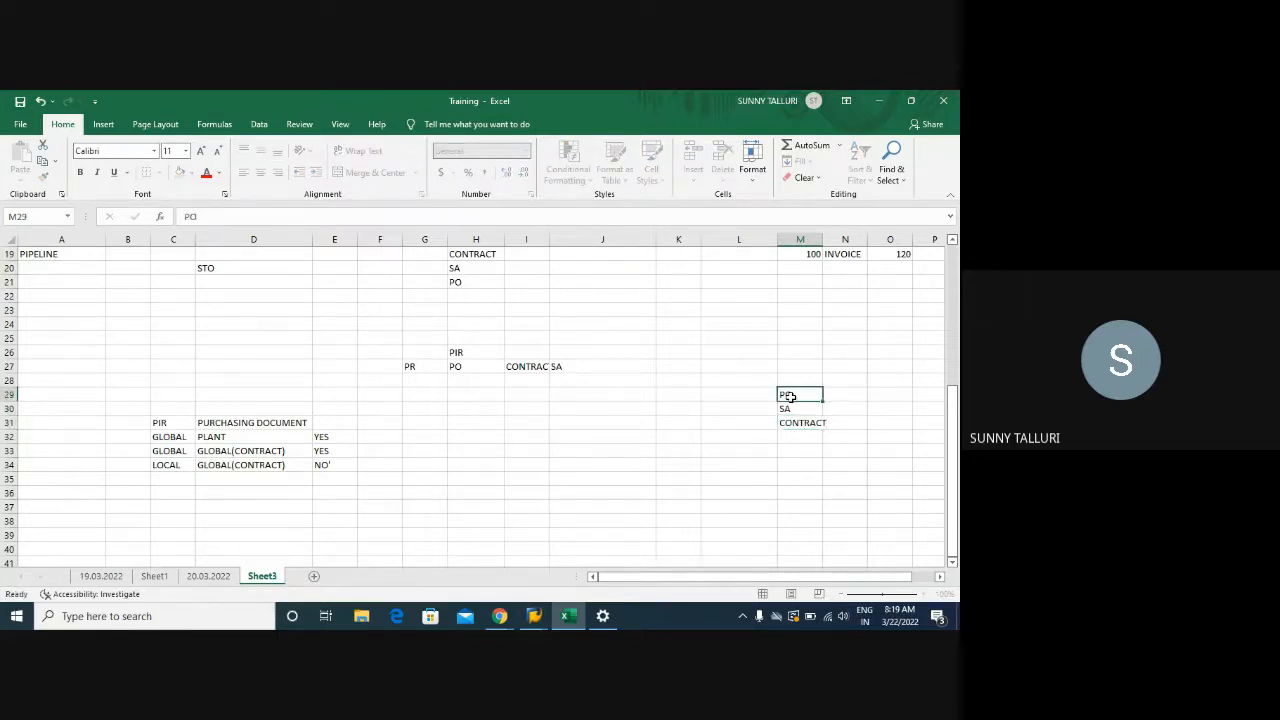
Highlight the SA and CONTRACT entries, then the LOCAL row's values in C34:E34
left_click_drag(786, 408, 790, 422)
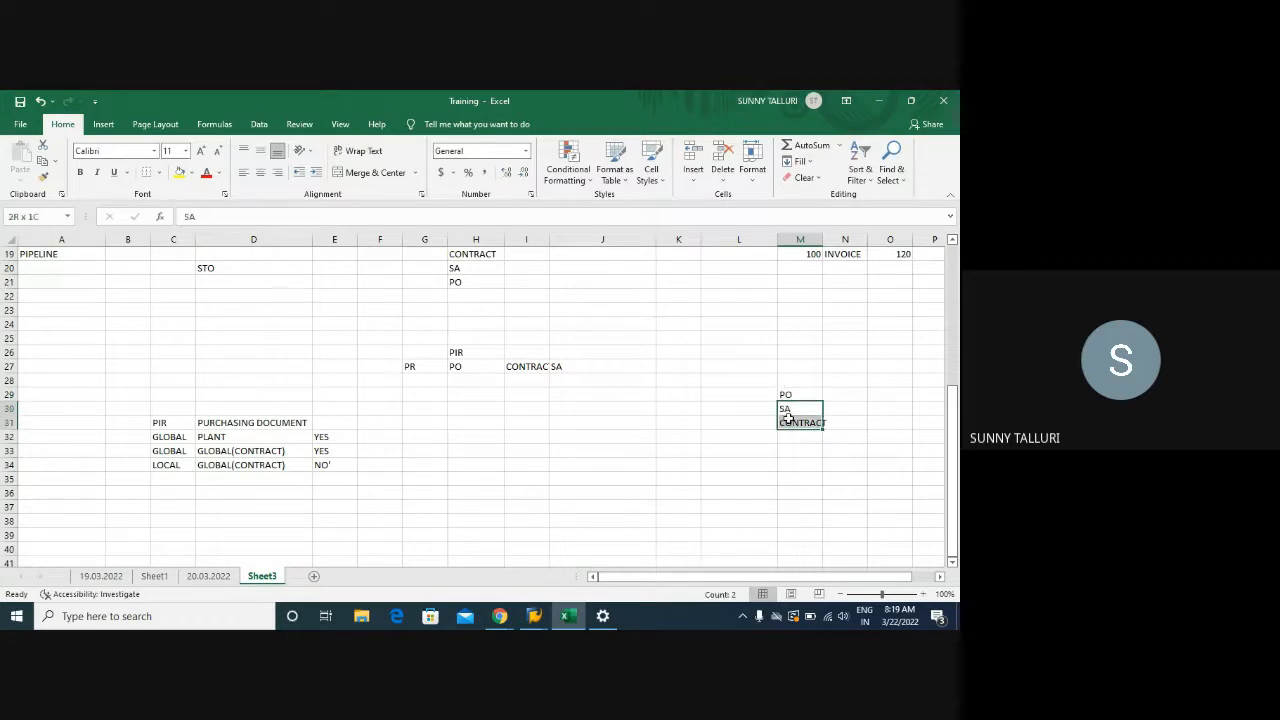
left_click_drag(160, 467, 294, 466)
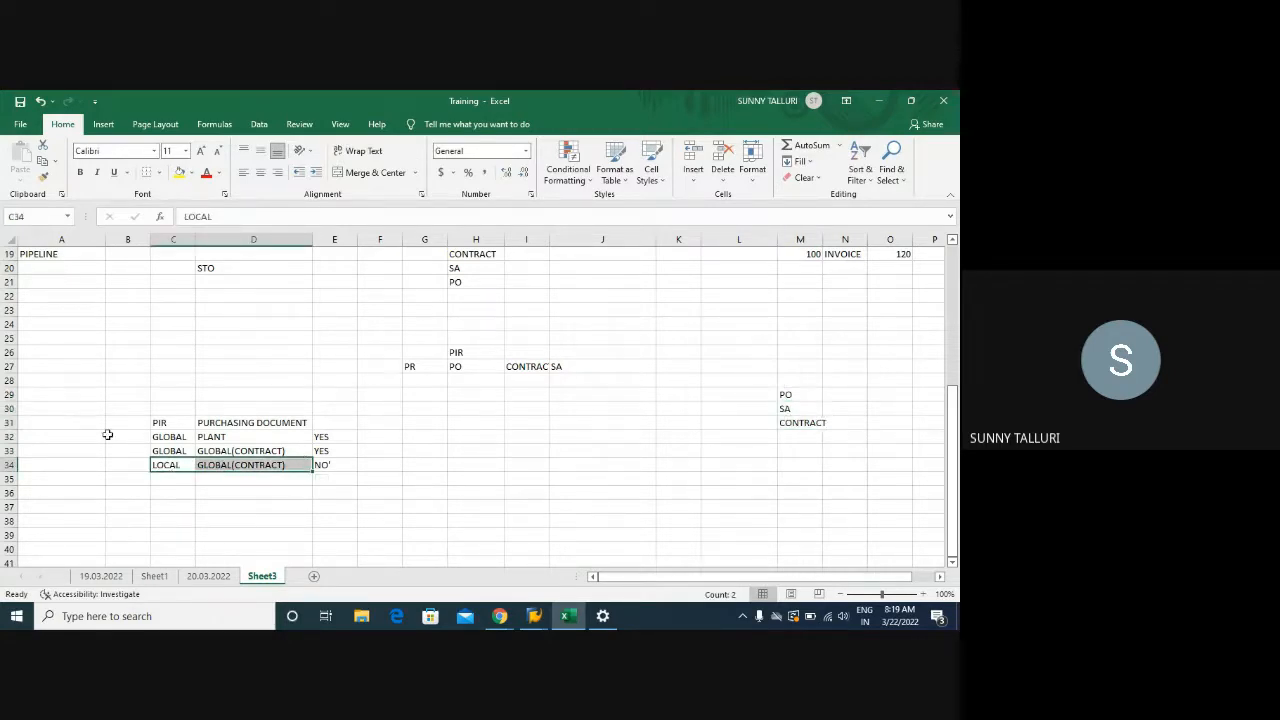
left_click(160, 464)
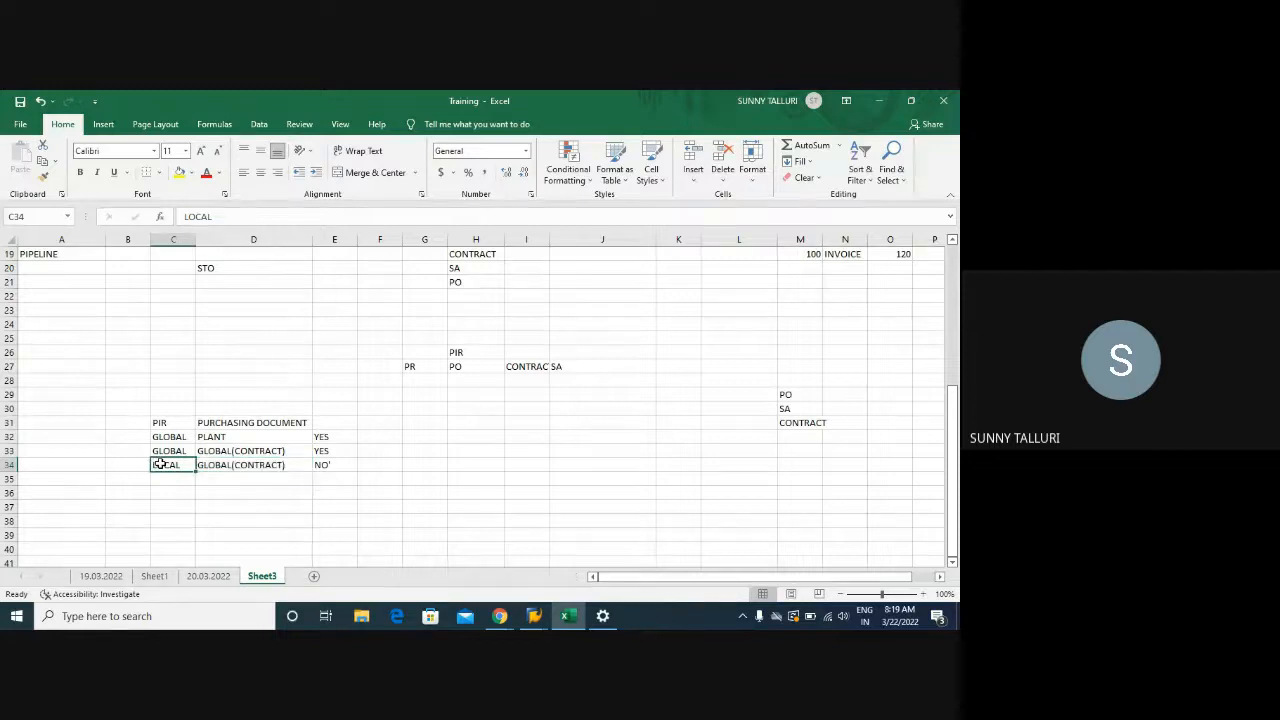
left_click(208, 467)
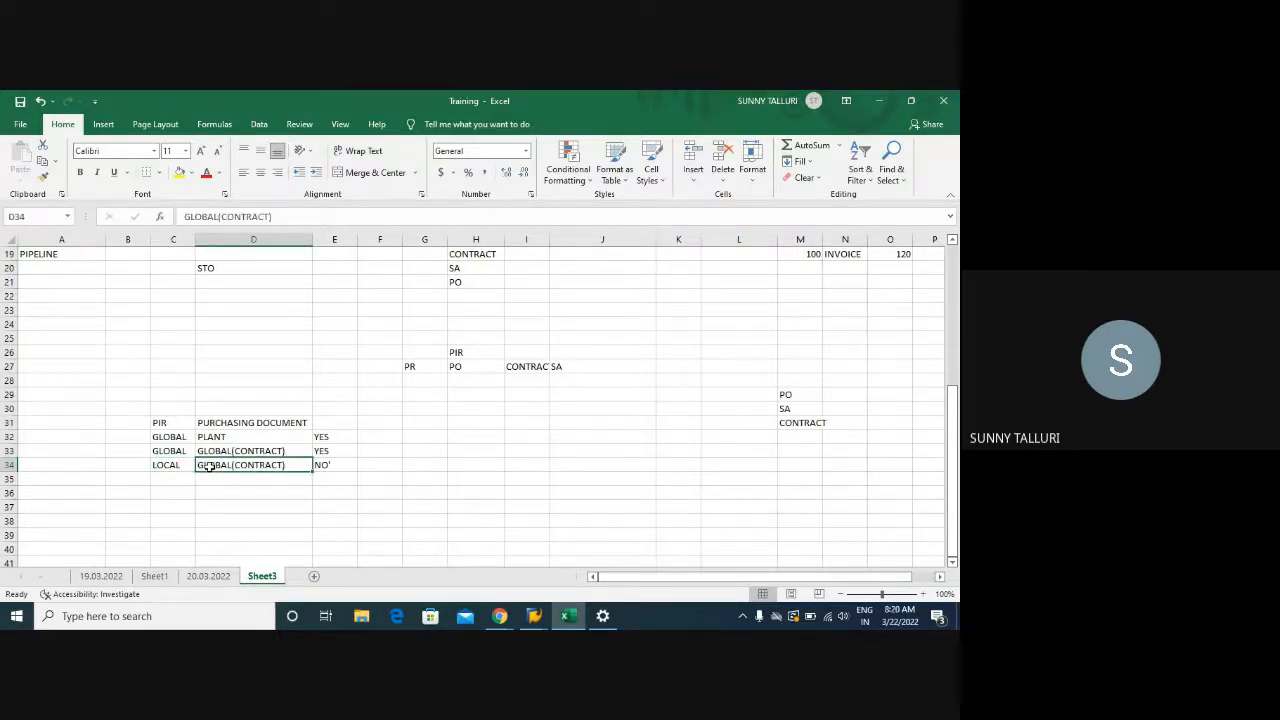
left_click(340, 467)
left_click(156, 480)
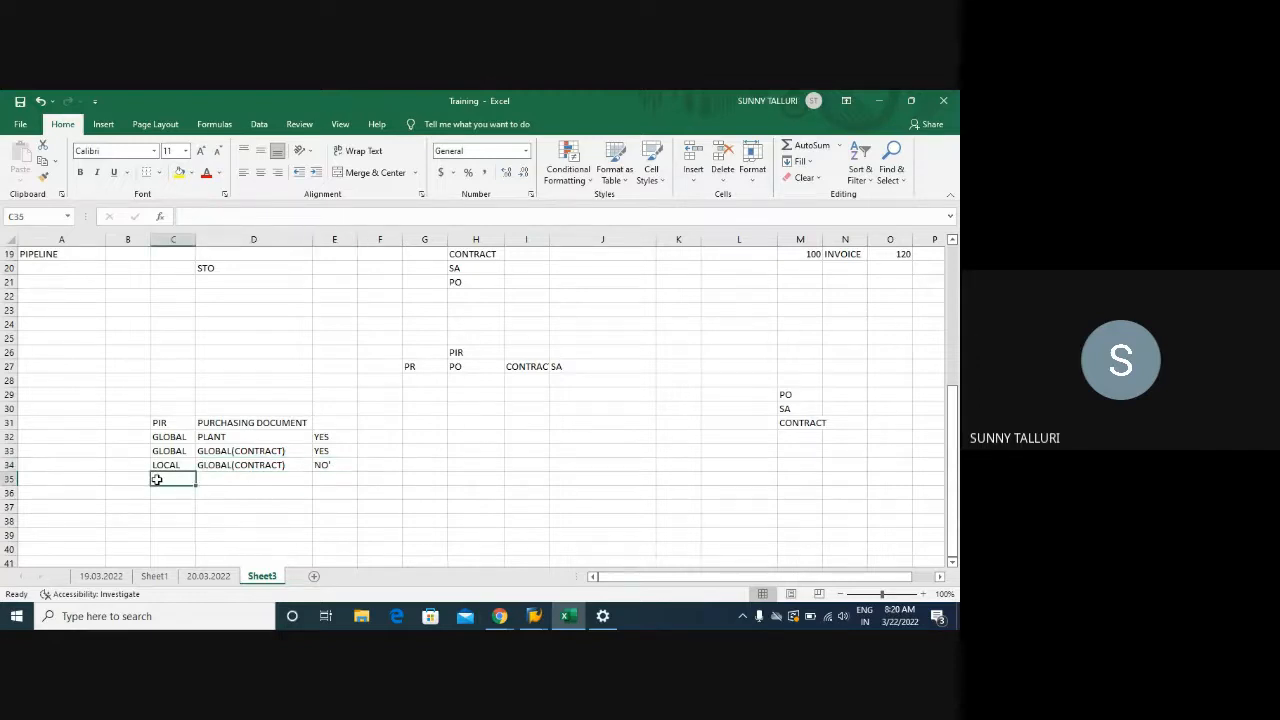
Enter LOCAL, LOCAL(WITH PLANT) and YES in C35:E35
type("LOCAL")
key("Tab")
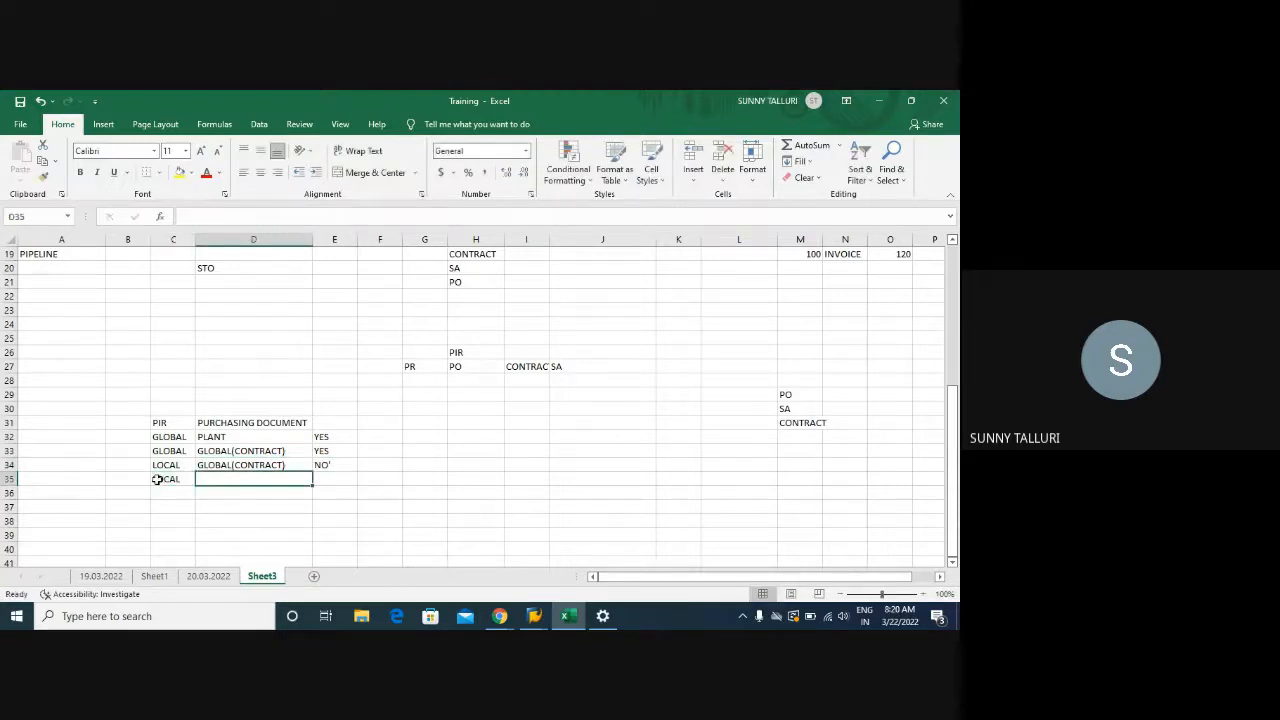
type("LOCAL")
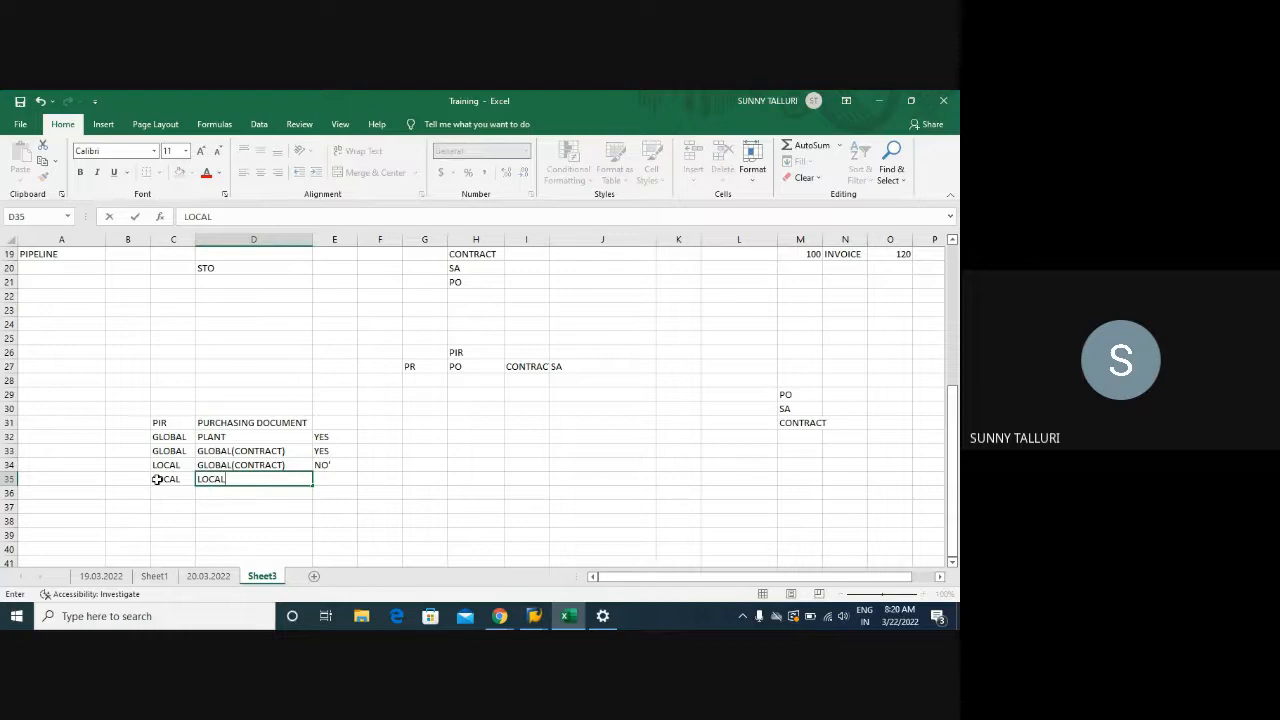
type("9")
key("BackSpace")
type("(WITH PLANT")
key("Tab")
type("YES")
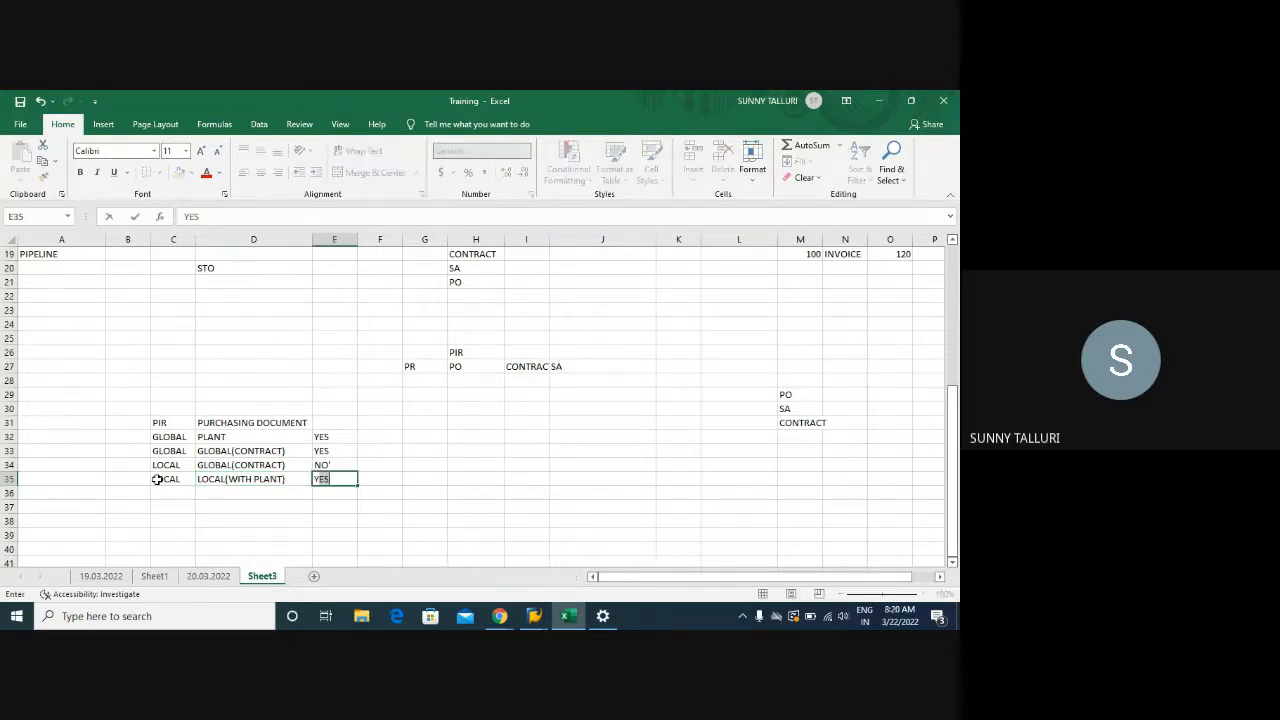
key("Return")
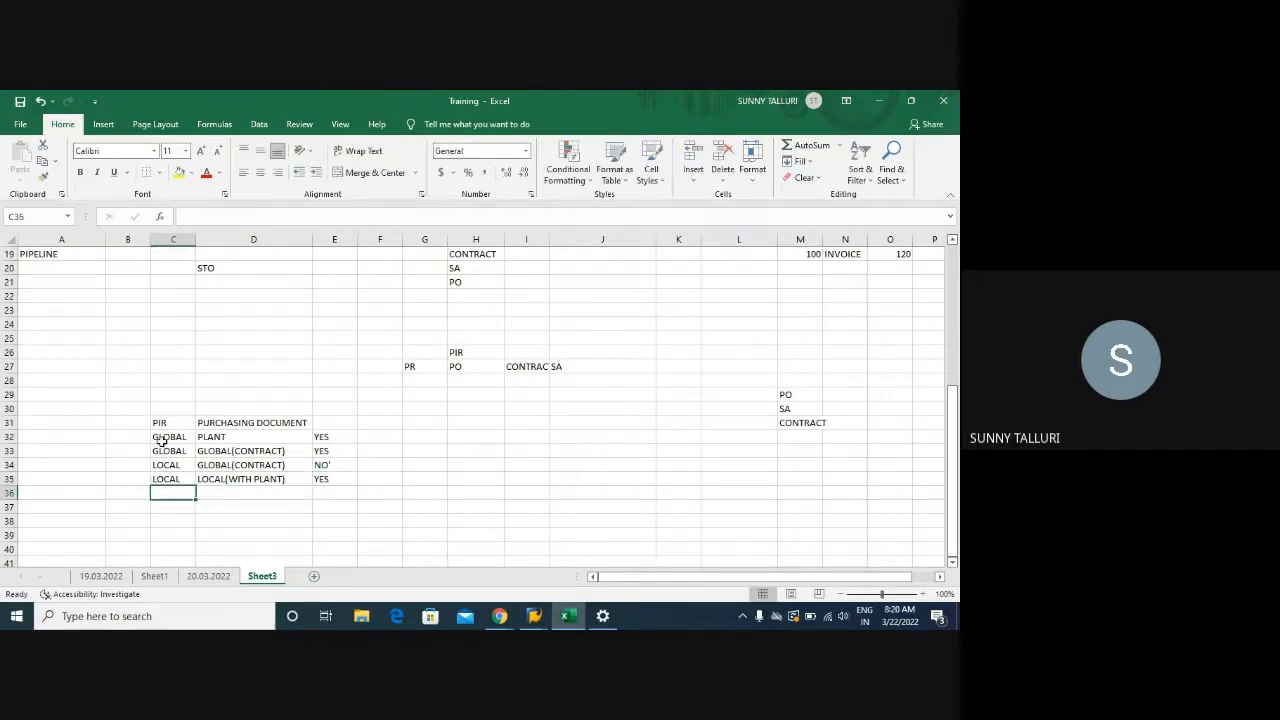
Select the PIR table, then go over the GLOBAL / PLANT / YES row
left_click_drag(157, 421, 320, 493)
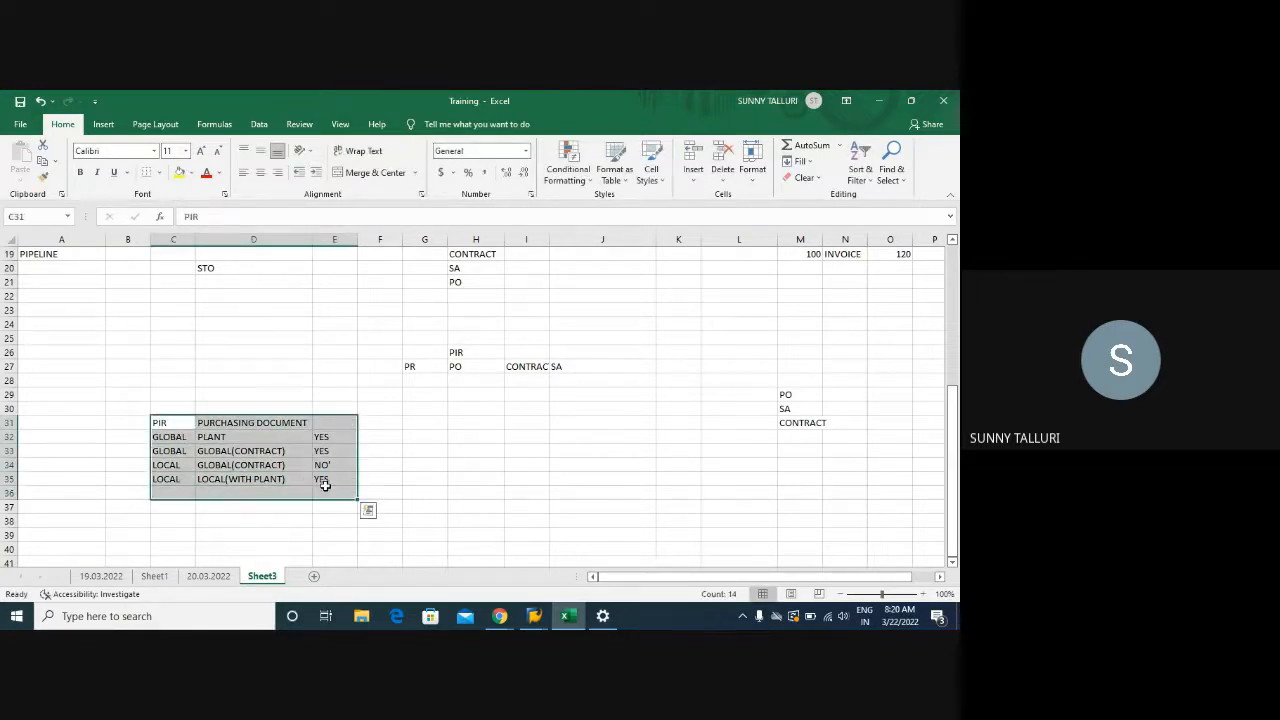
left_click(173, 437)
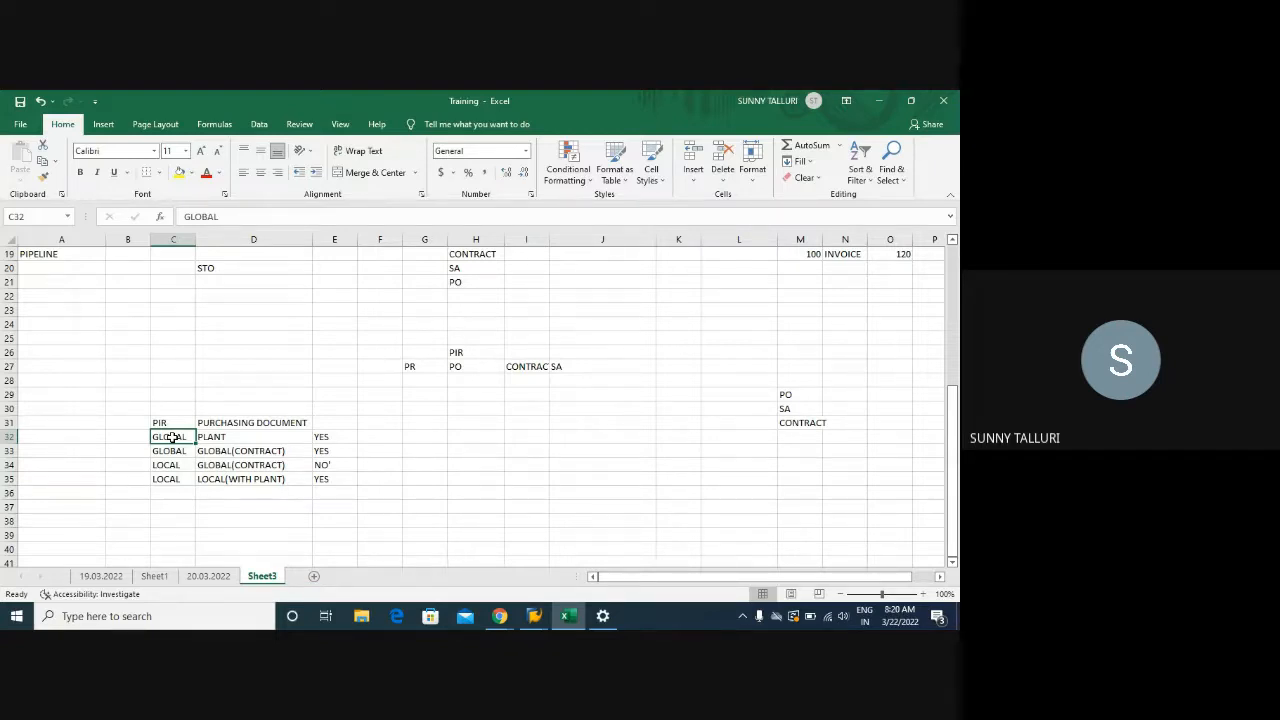
left_click(228, 435)
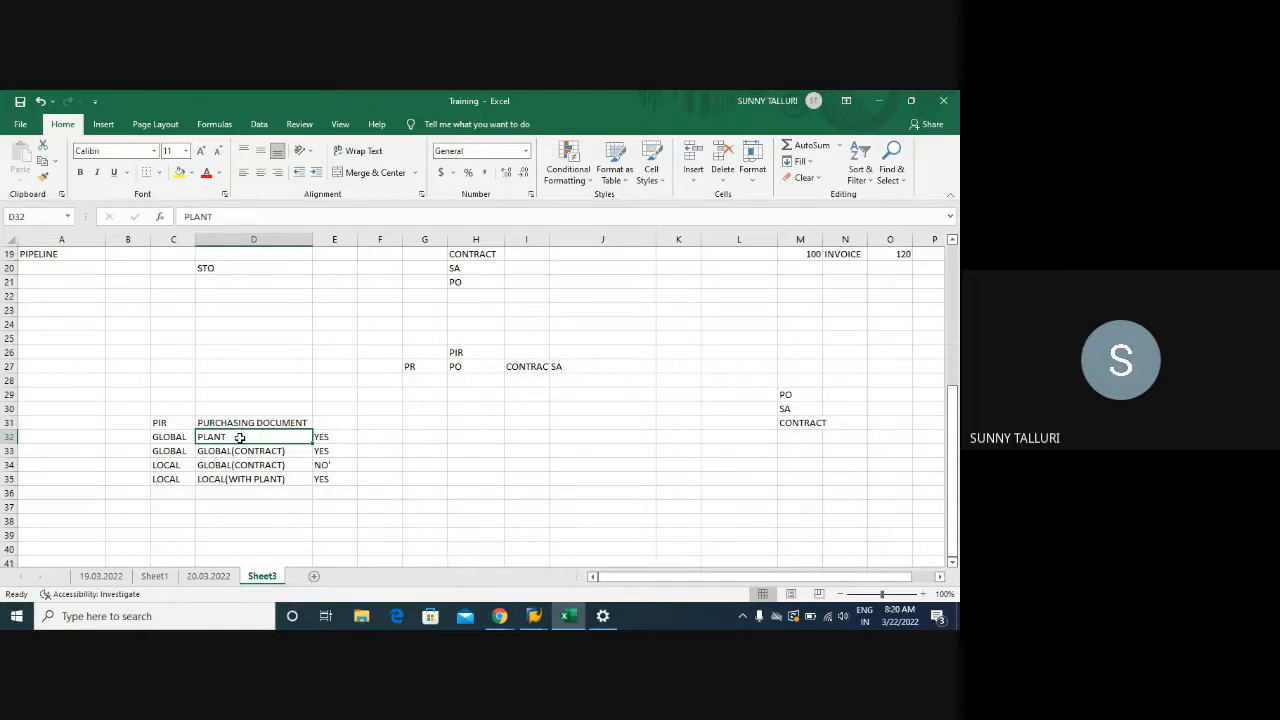
left_click(170, 438)
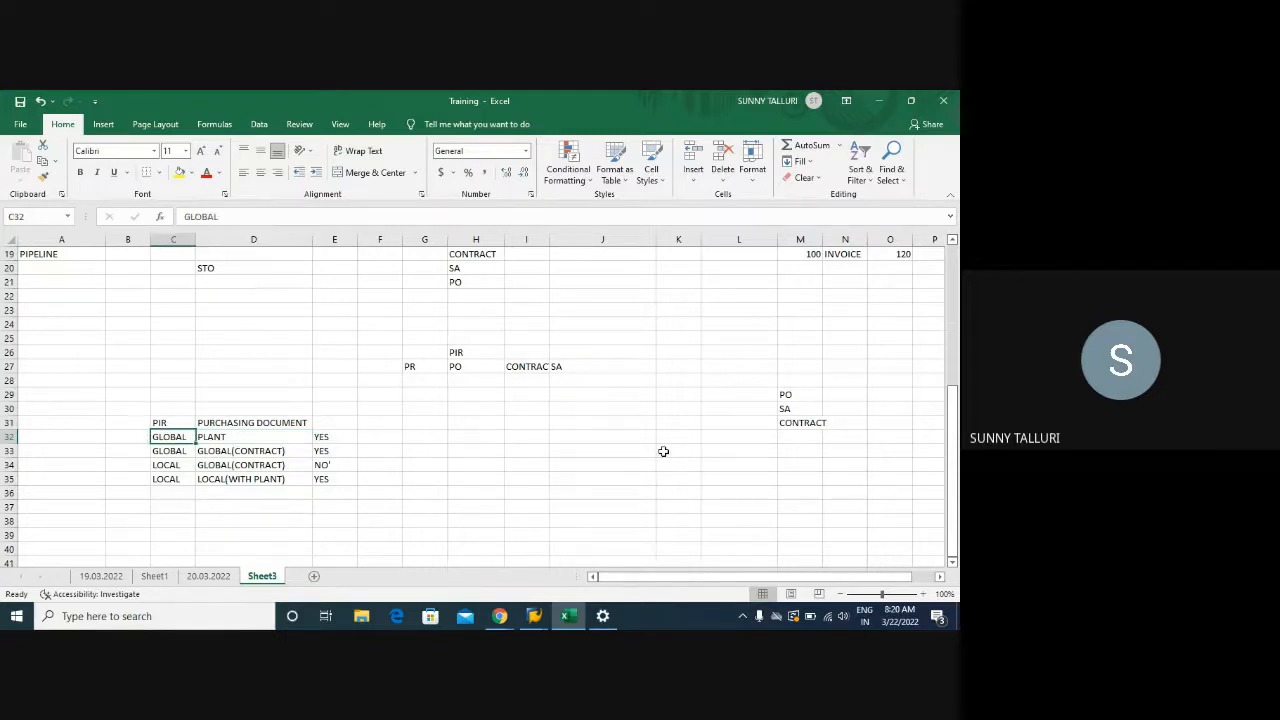
left_click_drag(593, 409, 594, 478)
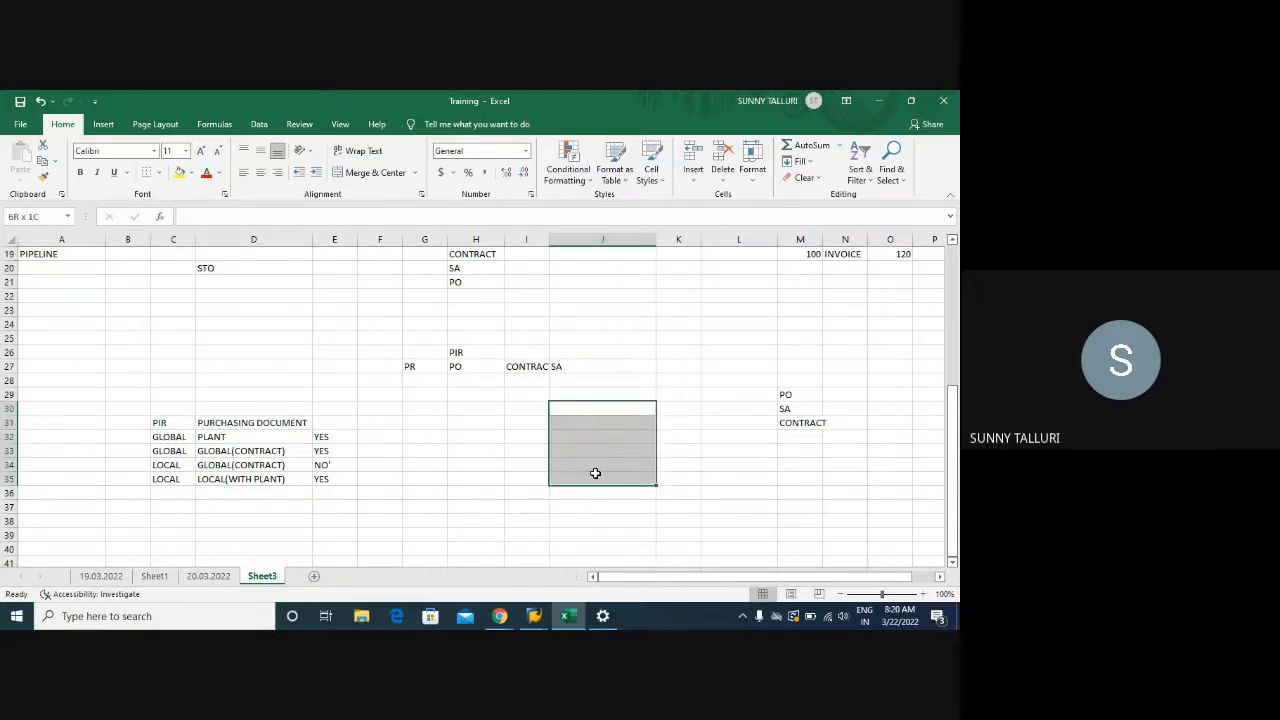
left_click(173, 436)
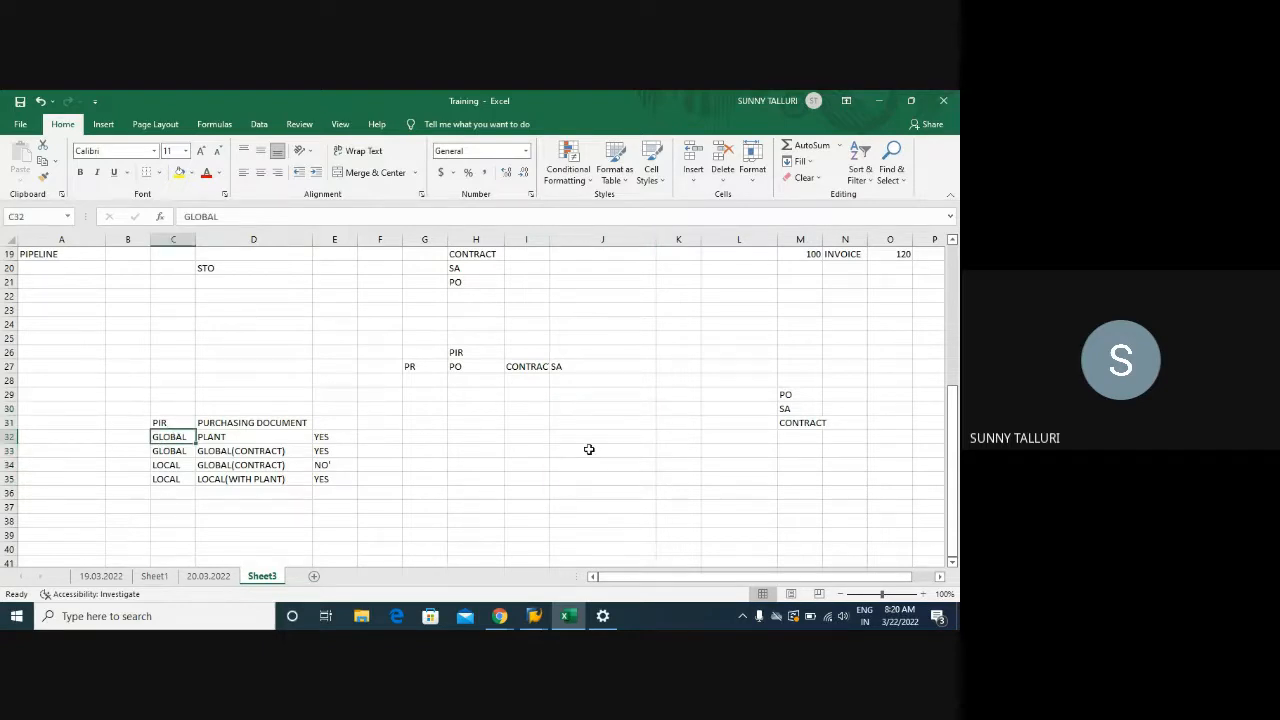
left_click(329, 438)
Go over the GLOBAL(CONTRACT), LOCAL contract and LOCAL(WITH PLANT) rows, then reselect C31:E35
left_click(177, 450)
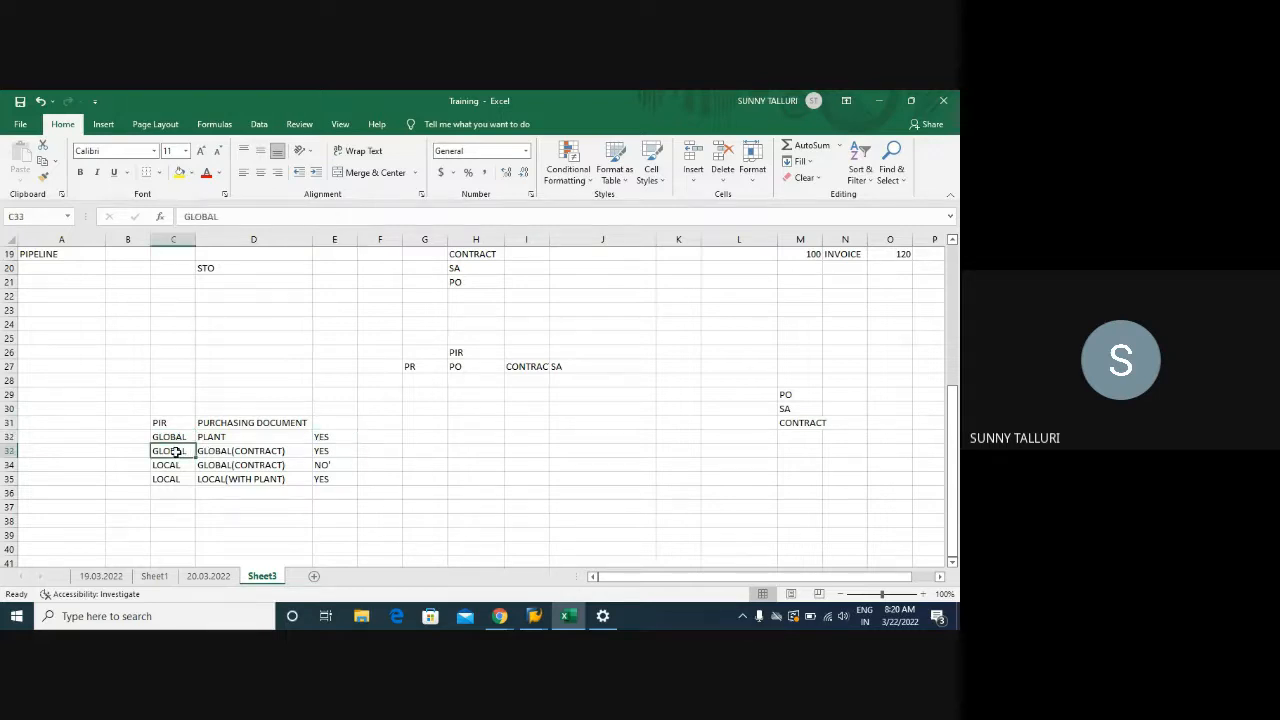
left_click(217, 451)
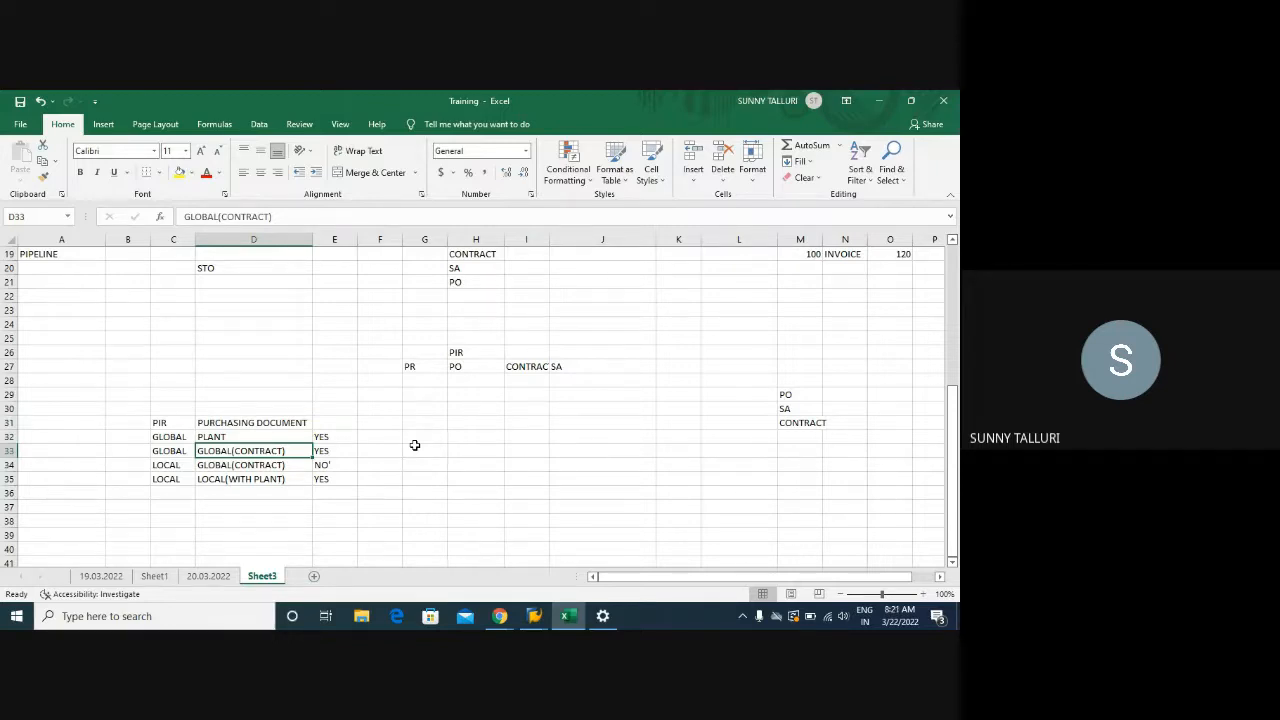
left_click(178, 453)
left_click(321, 453)
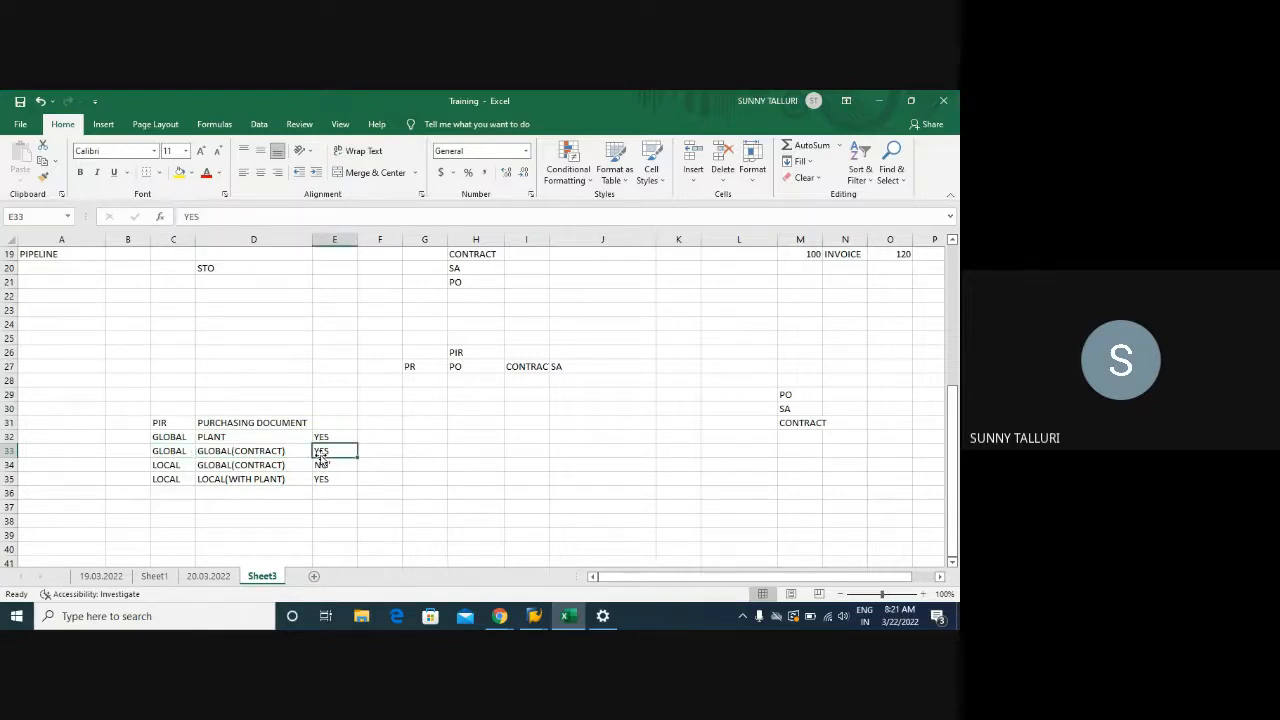
left_click(158, 466)
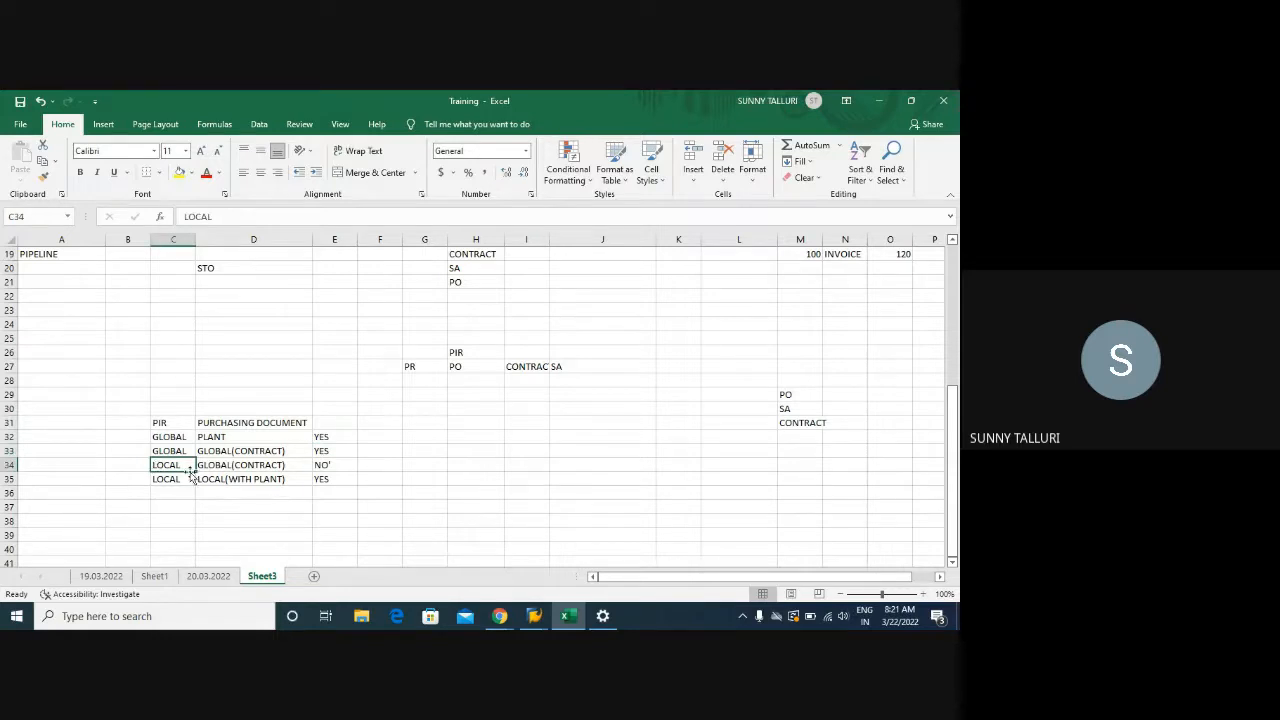
left_click(254, 466)
left_click(327, 467)
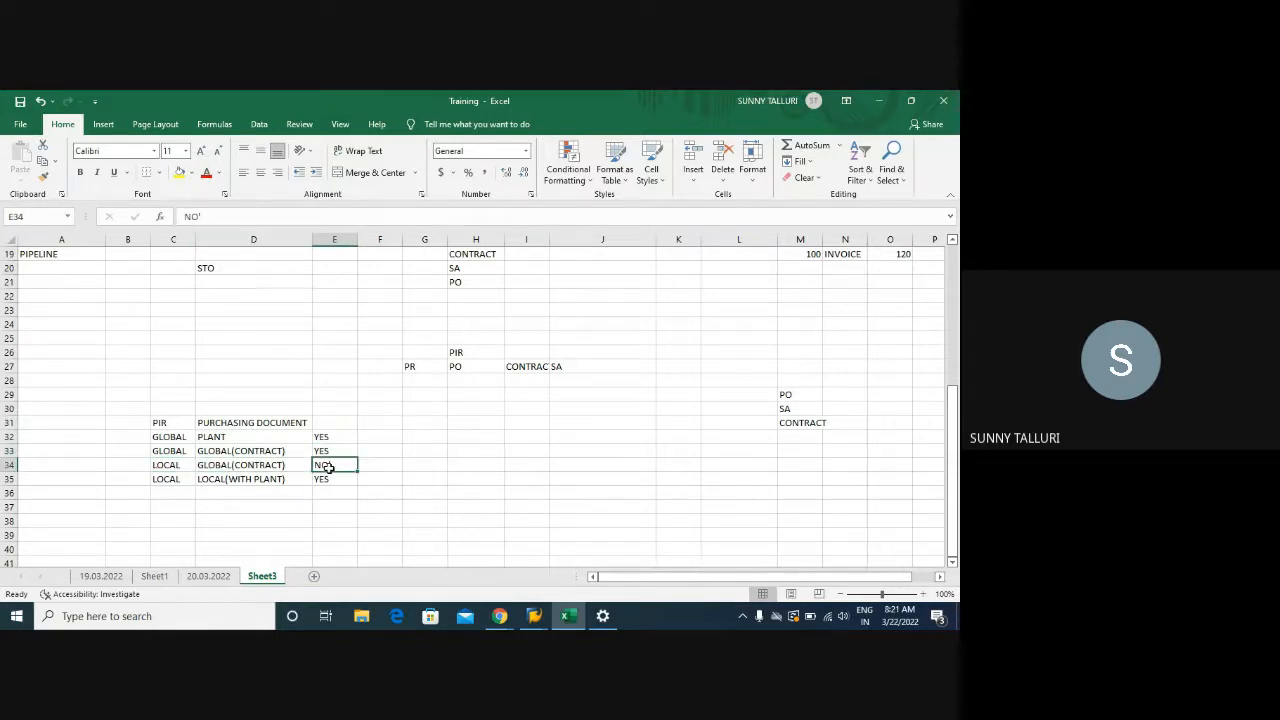
left_click(168, 481)
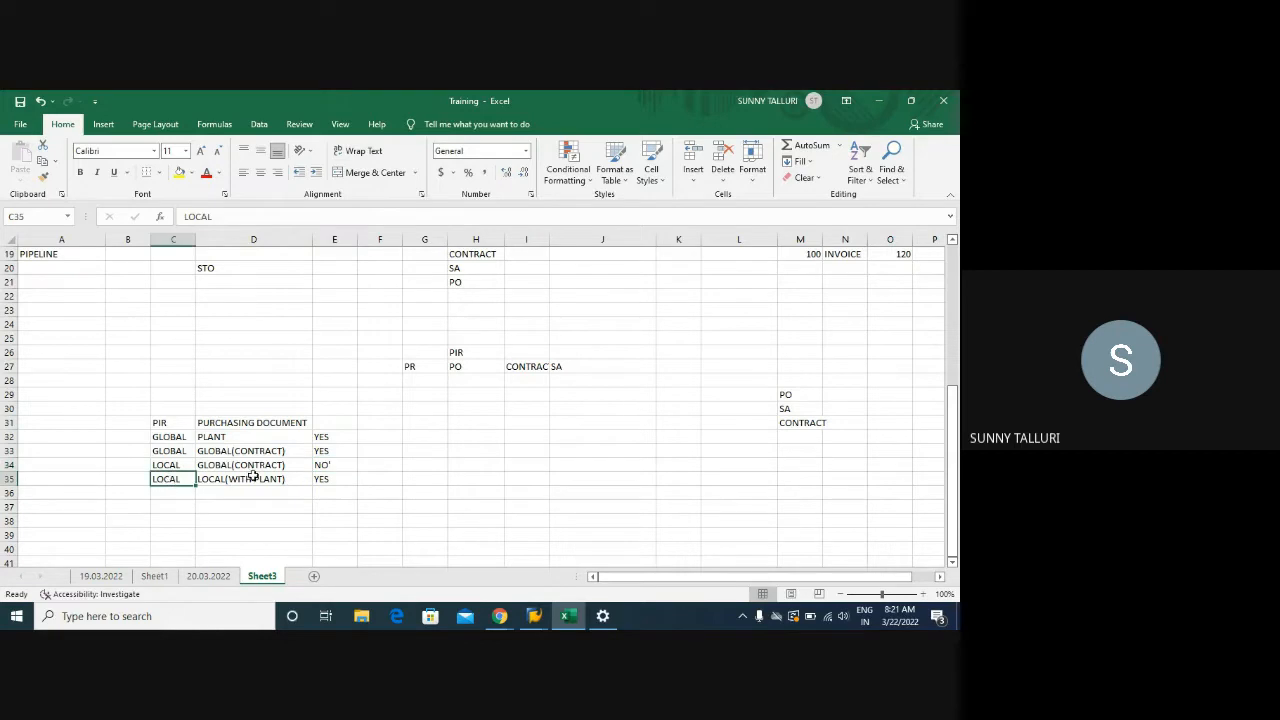
left_click(253, 477)
left_click_drag(149, 420, 346, 480)
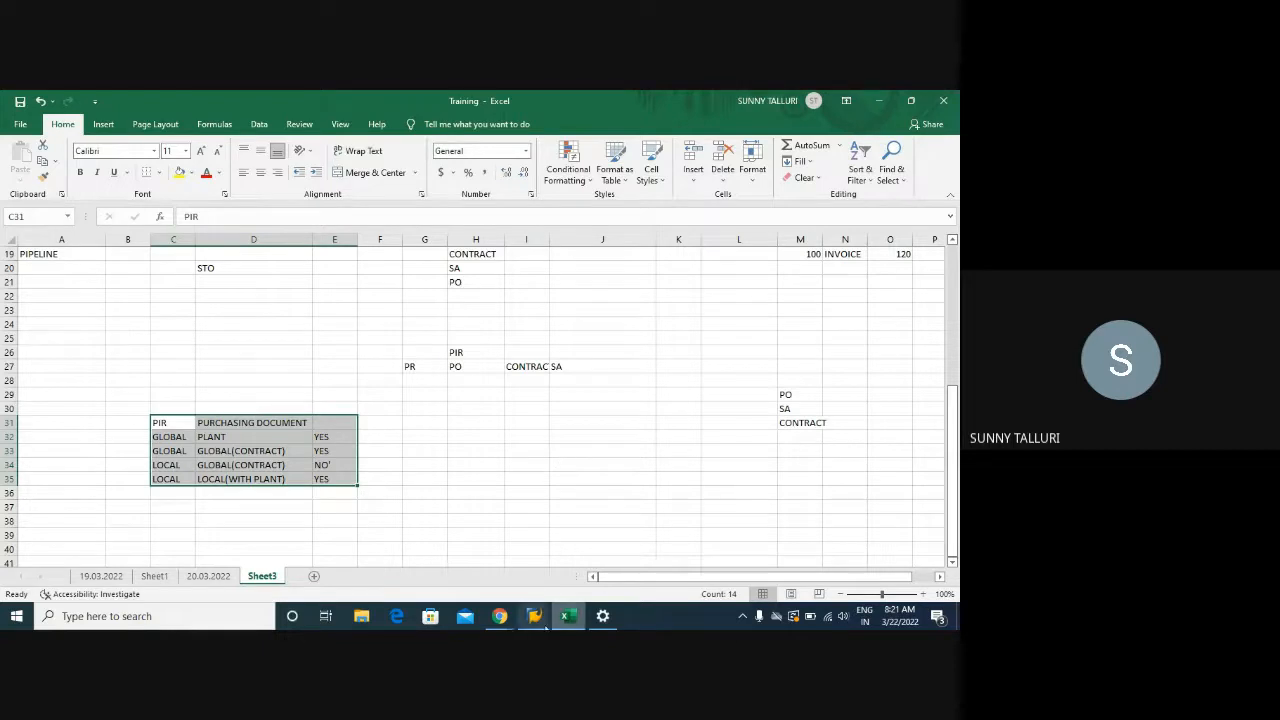
Bring up the SAP info record display and its initial screen, then return to Excel
mouse_move(535, 620)
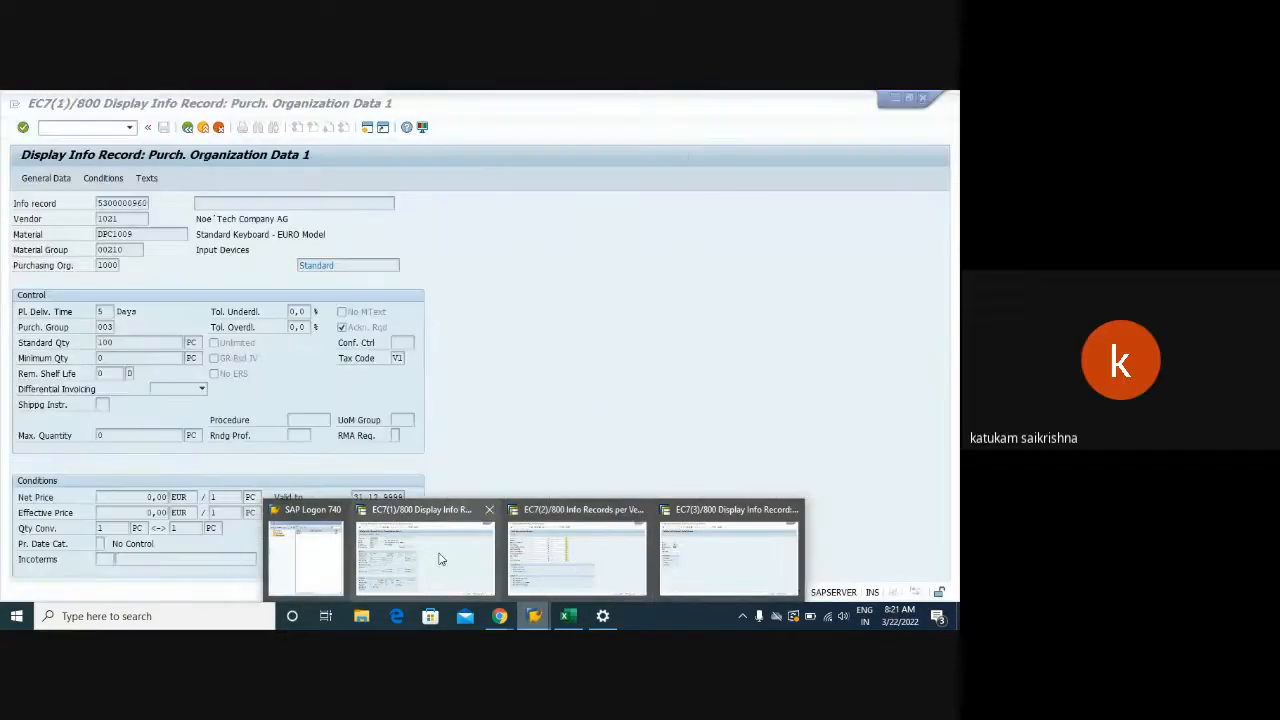
left_click(455, 551)
mouse_move(535, 616)
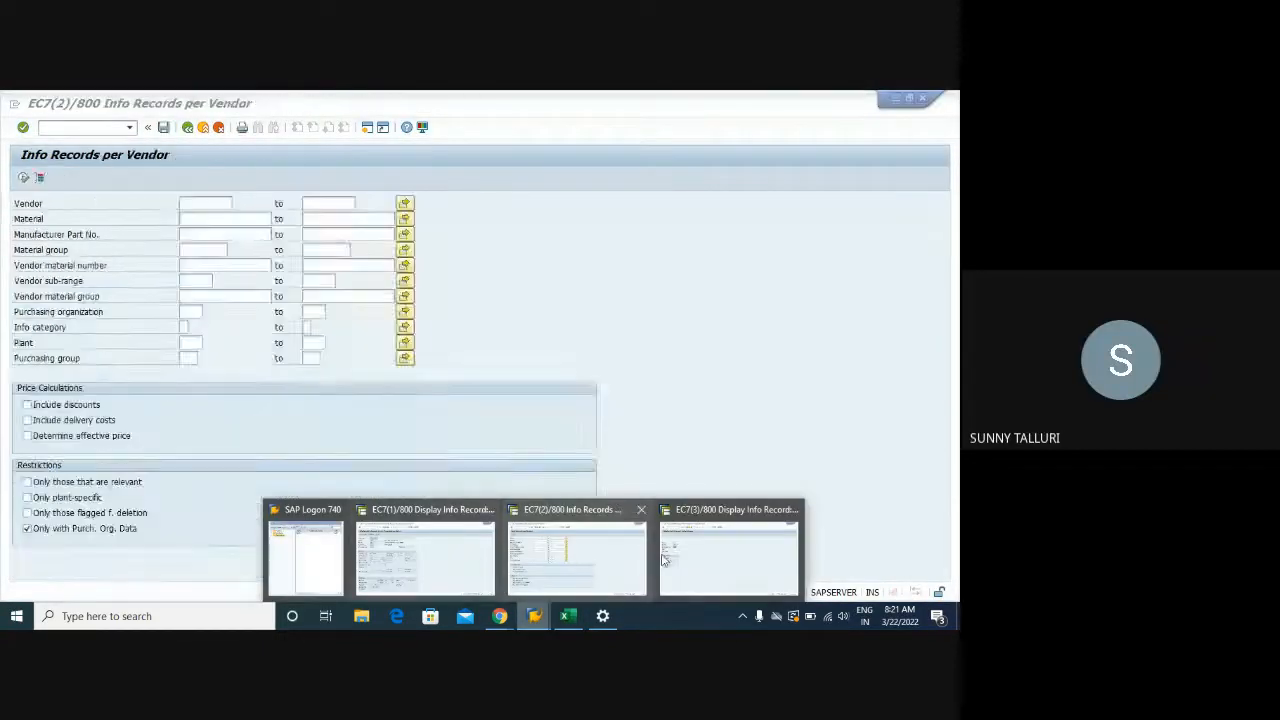
left_click(714, 561)
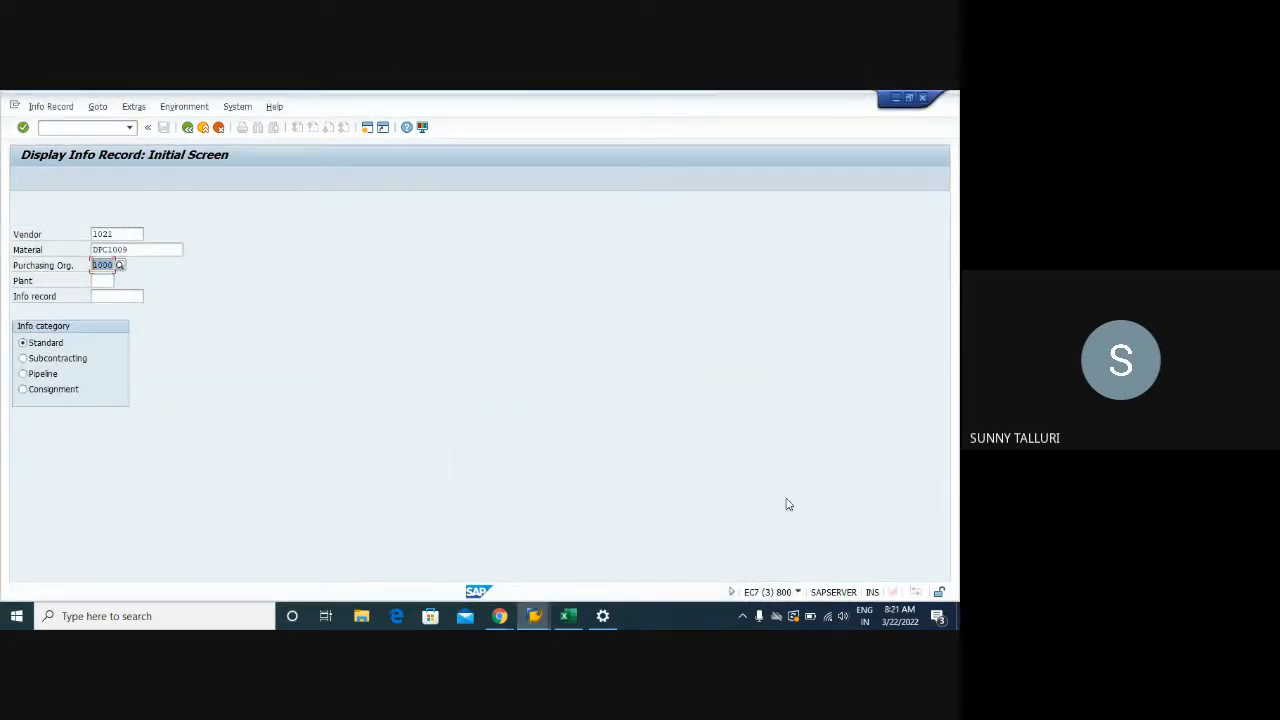
left_click(570, 617)
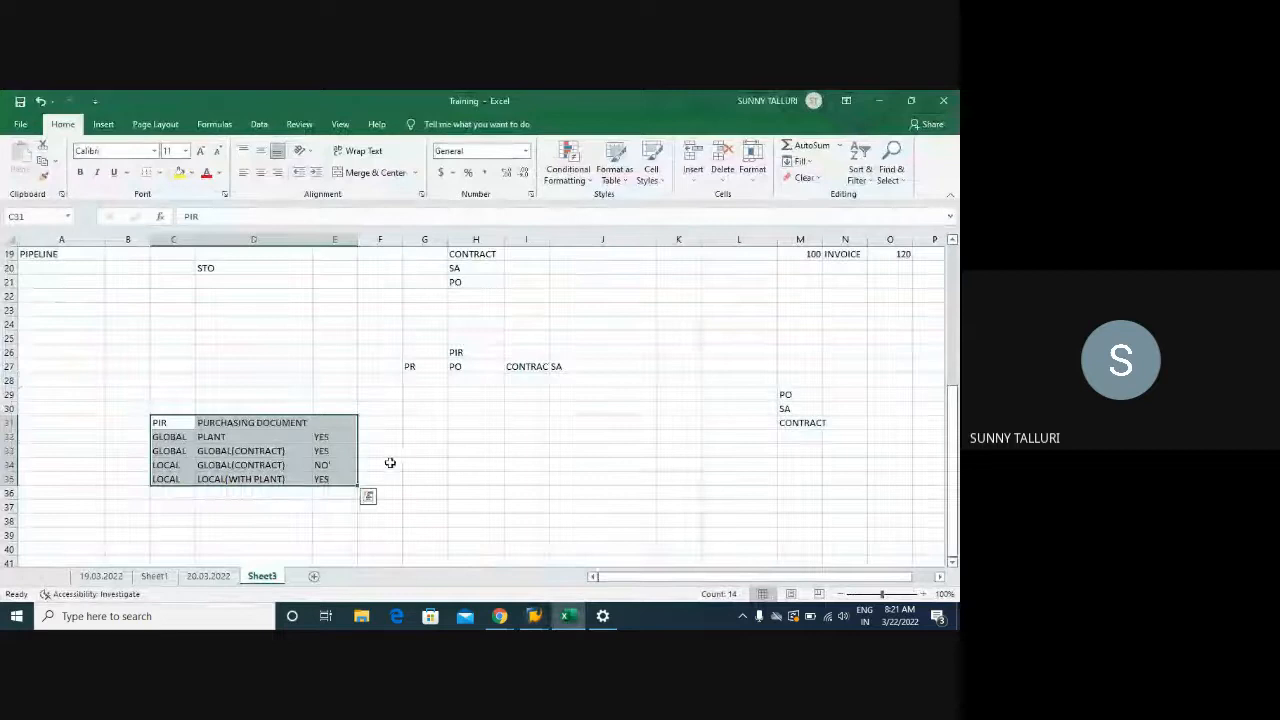
Enter ME11, ME12 and ME13 in H34, H35 and H36
left_click(481, 461)
type("ME11")
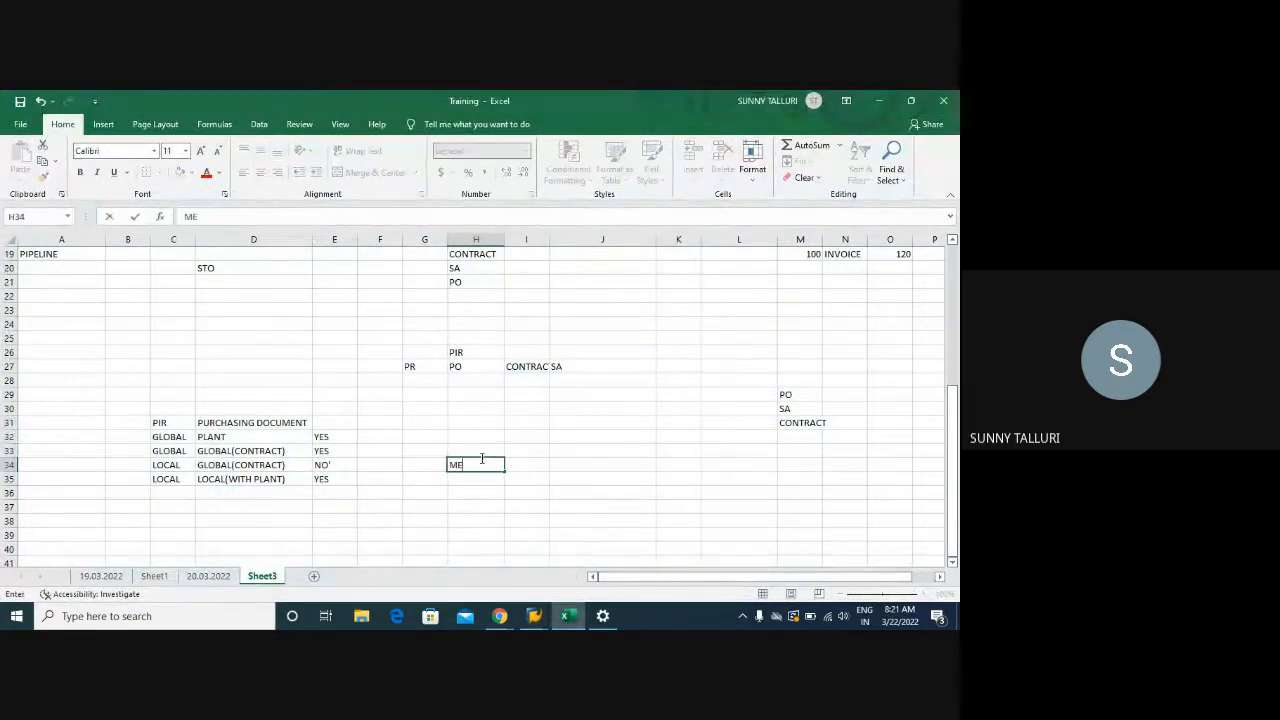
key("Return")
type("ME12")
key("Return")
type("M1")
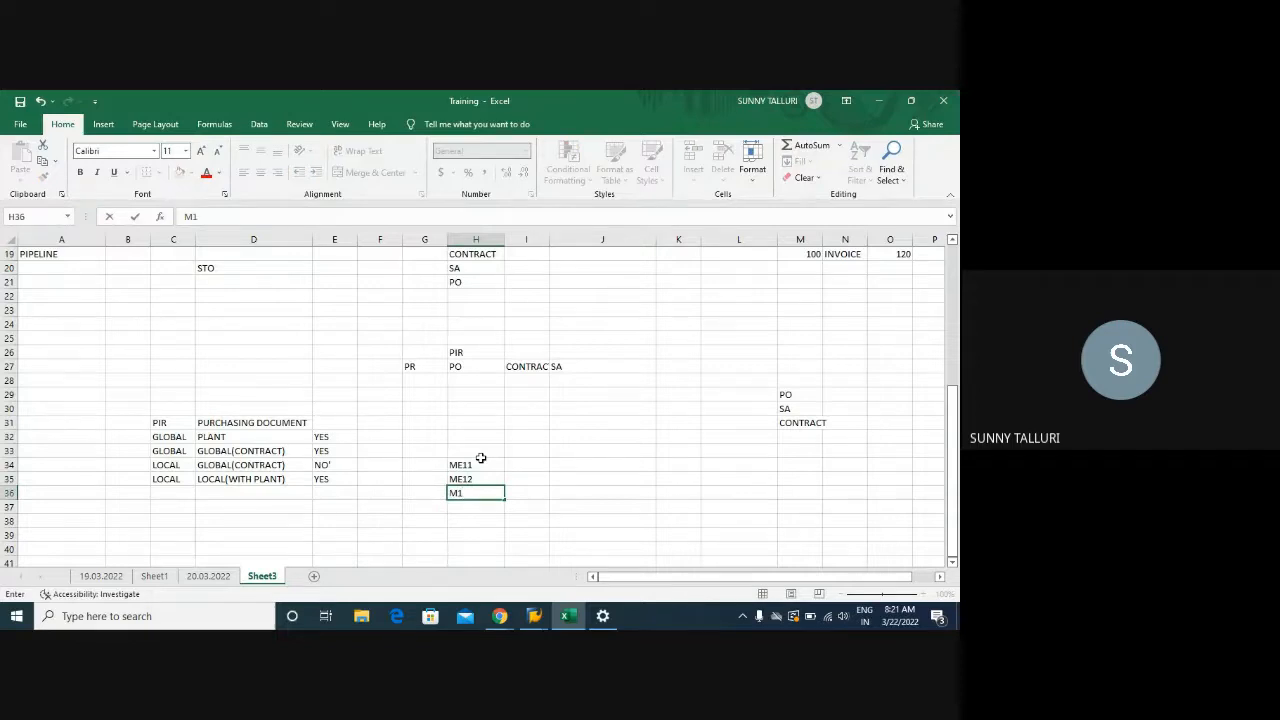
key("BackSpace")
type("E13")
key("Return")
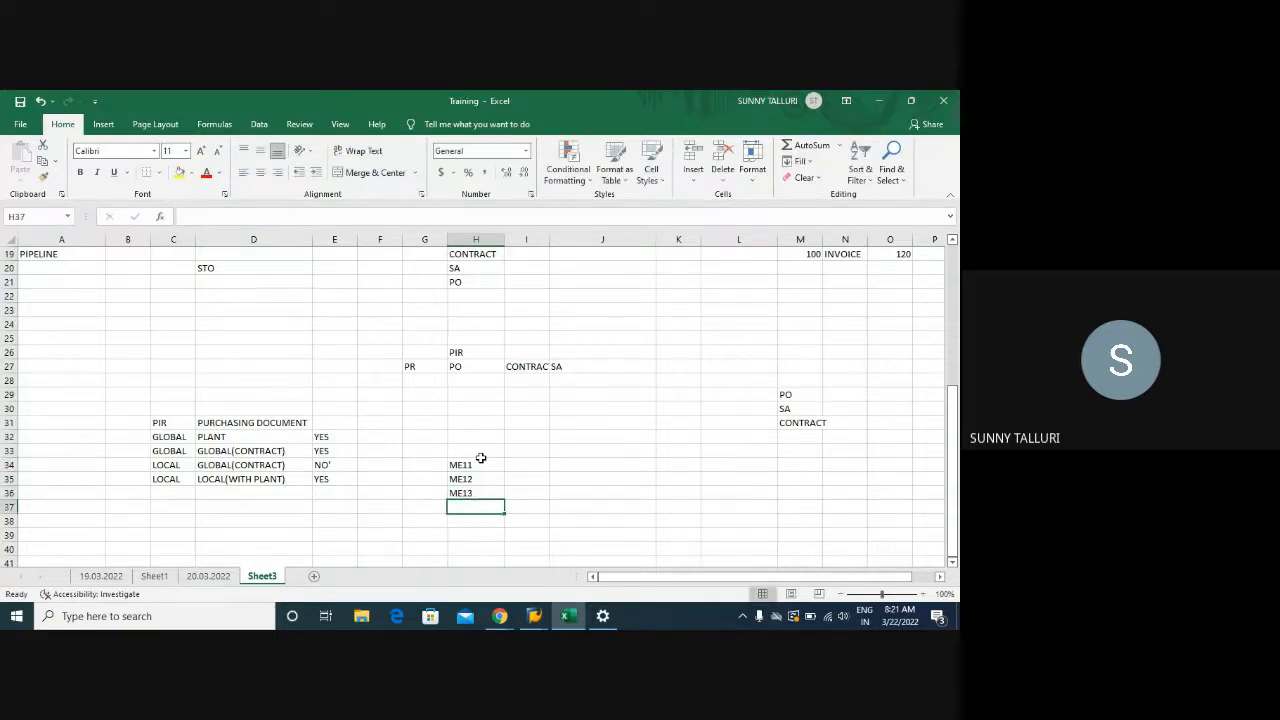
Go back to the DPC1009 info records list and copy the last purchase order number
mouse_move(534, 616)
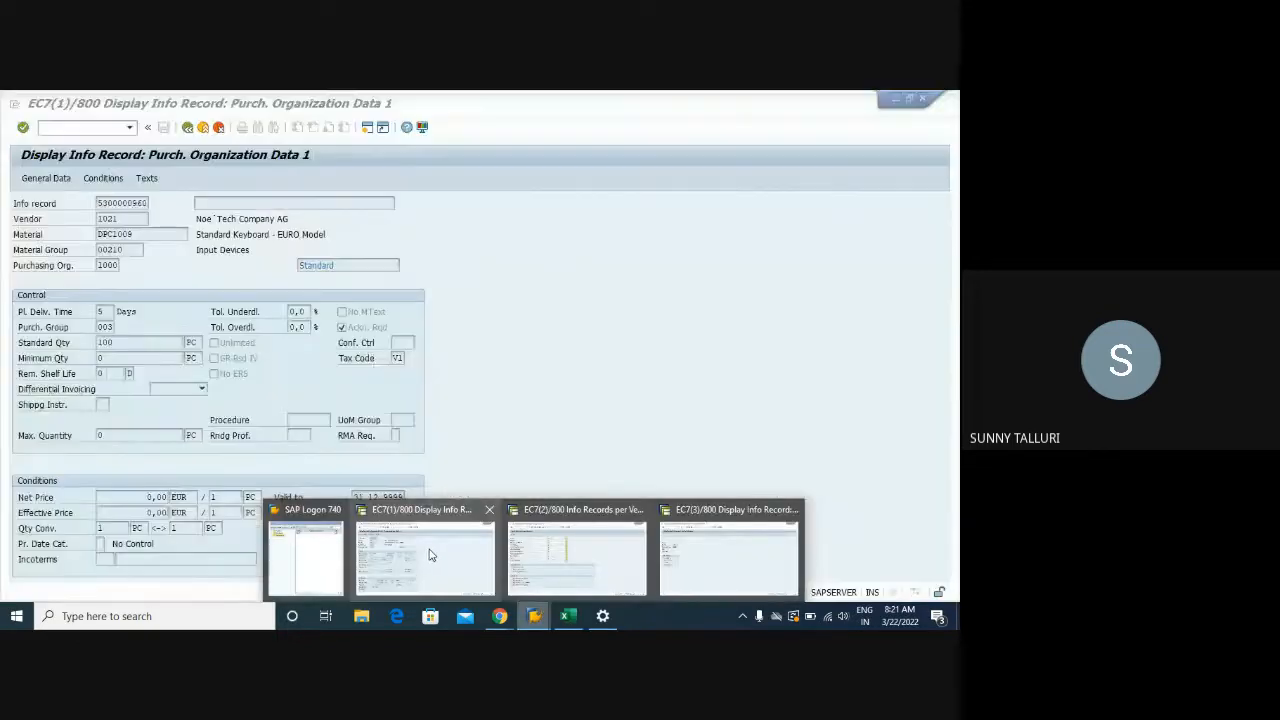
left_click(430, 555)
left_click(187, 127)
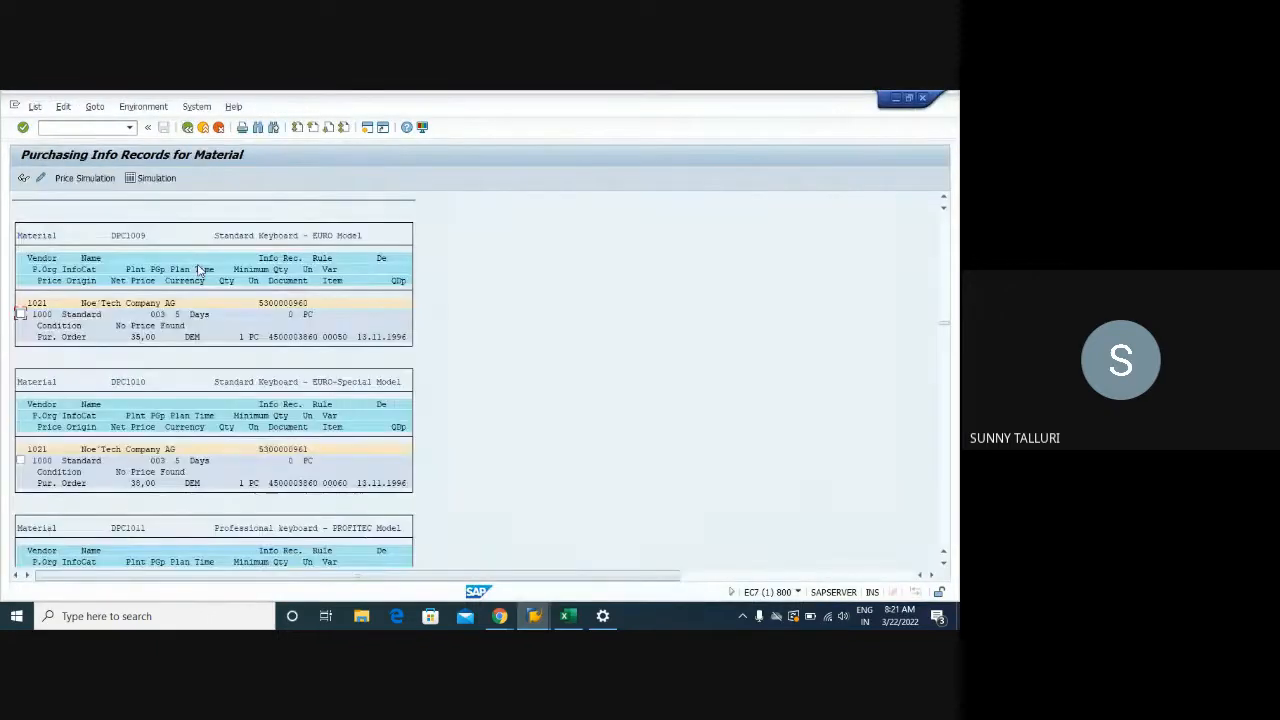
left_click(268, 337)
left_click_drag(270, 336, 320, 348)
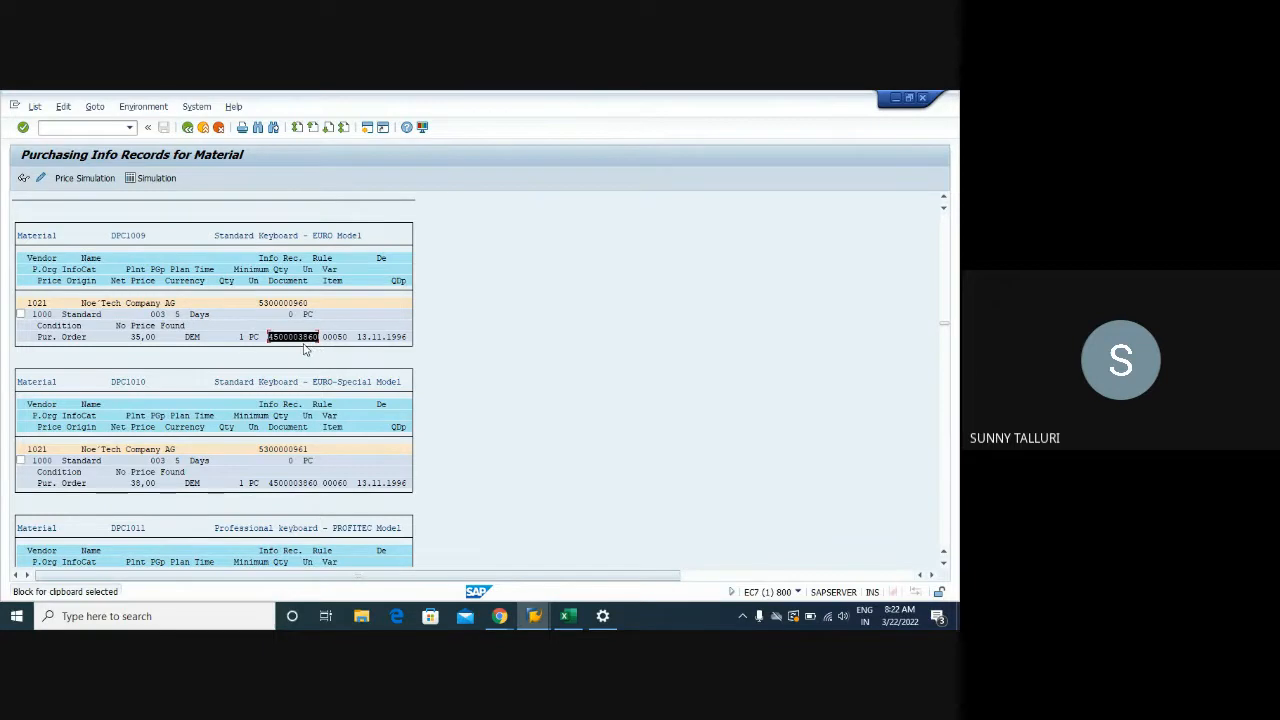
key("ctrl+c")
left_click(80, 126)
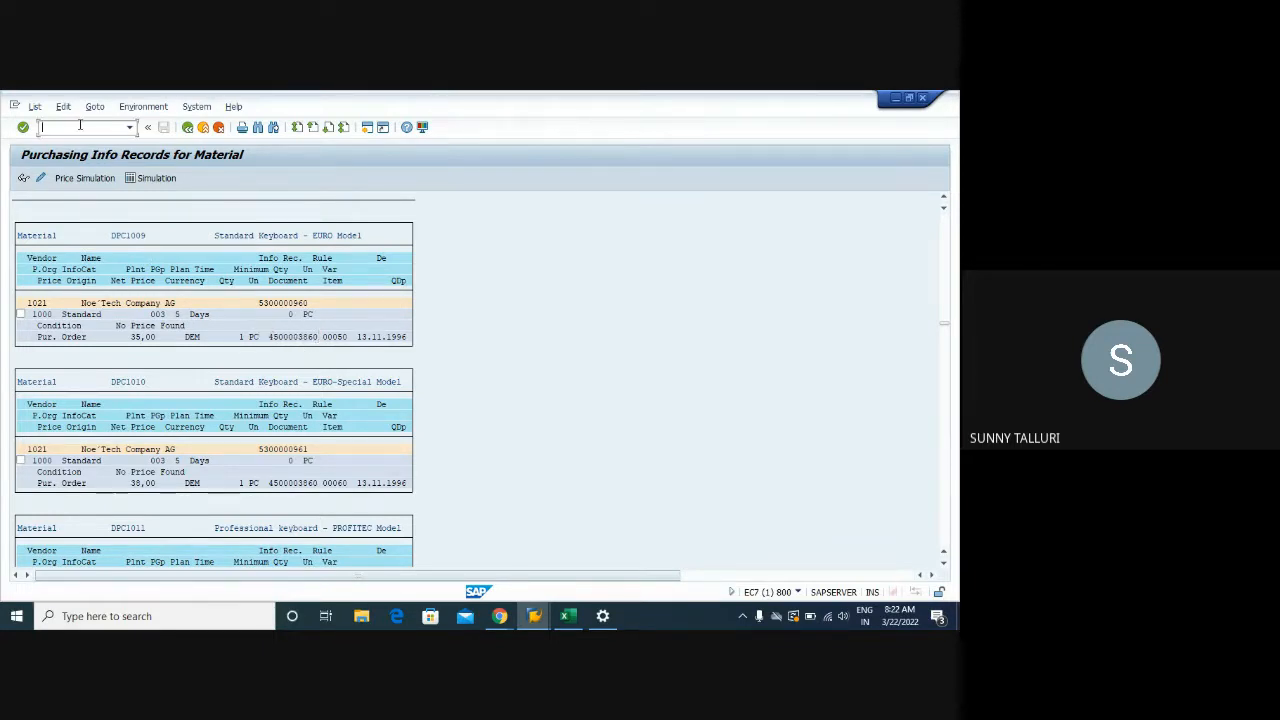
Look up the copied number as a purchase order with /OME23N
type("/OME23N")
key("Return")
key("alt+Tab")
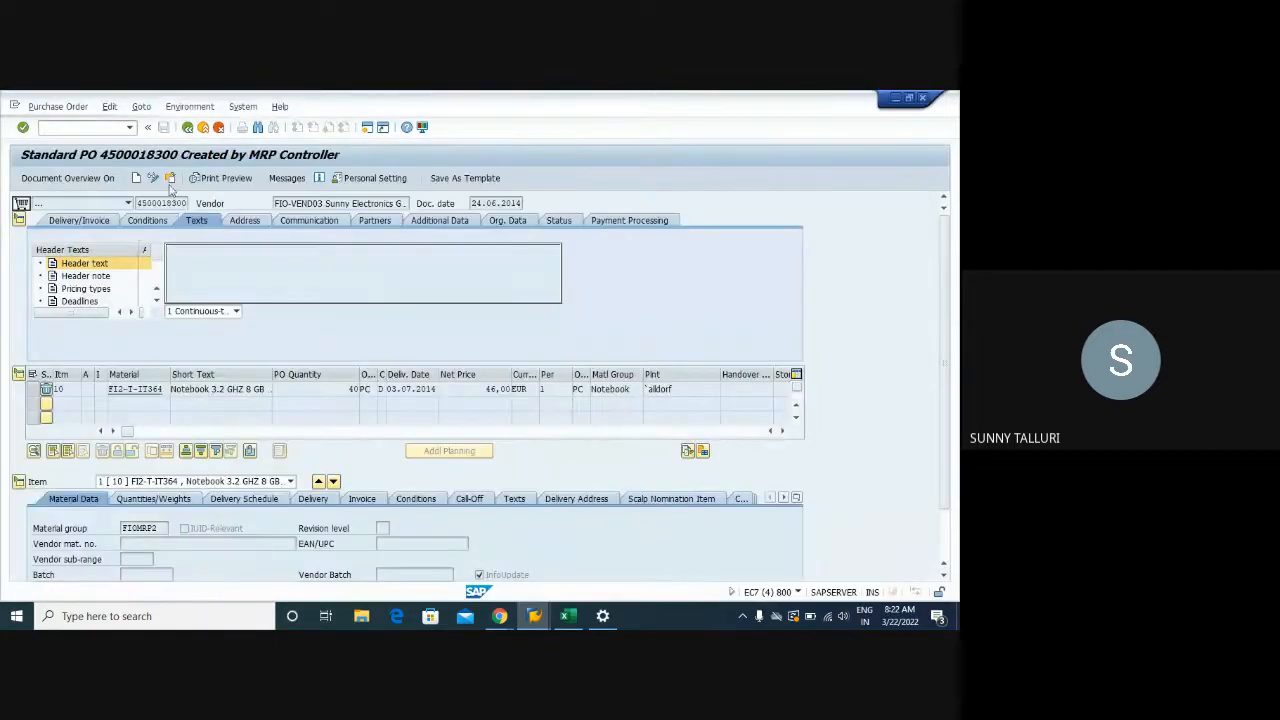
left_click(170, 180)
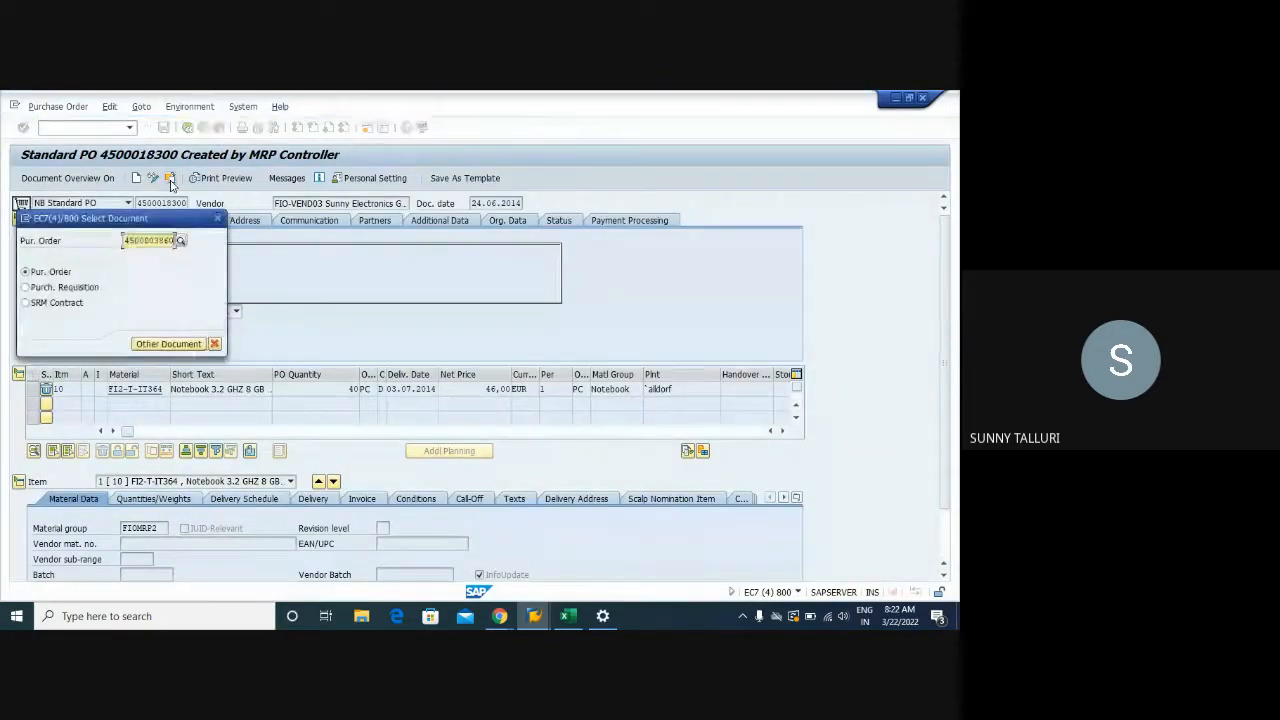
key("Return")
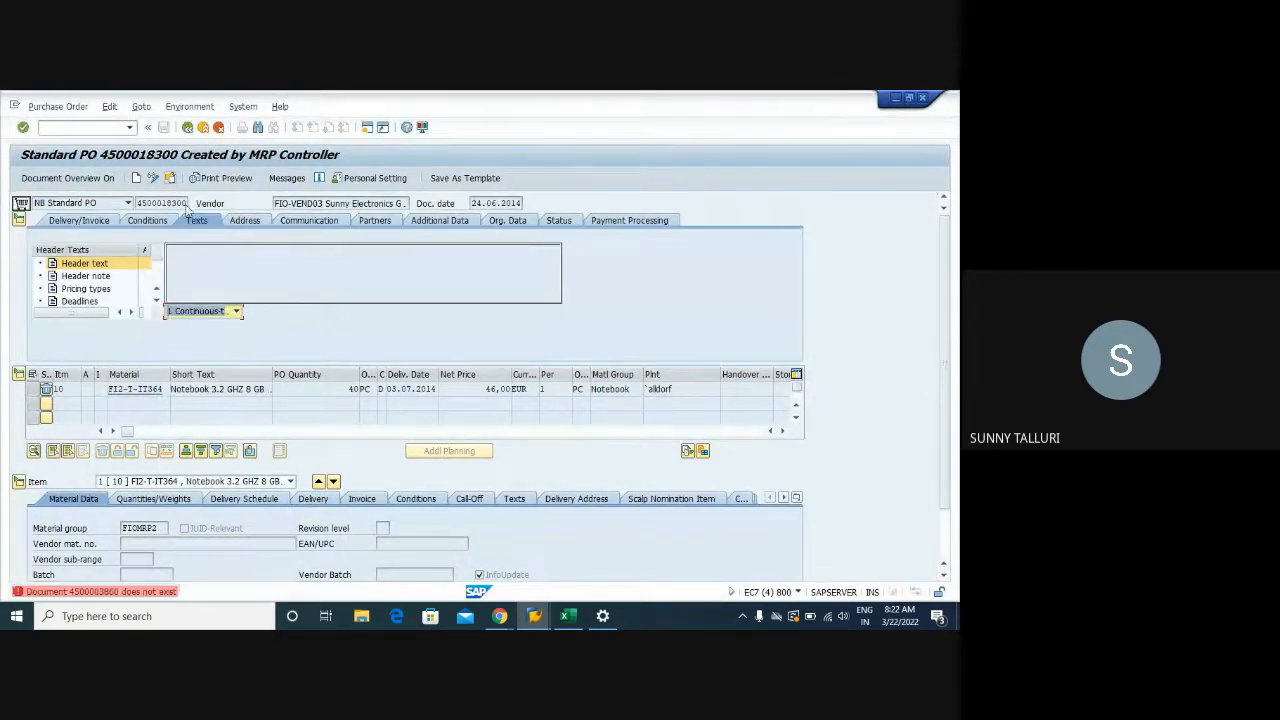
Try the copied number as a contract (ME33K) and scheduling agreement (ME33L); neither exists
left_click(86, 128)
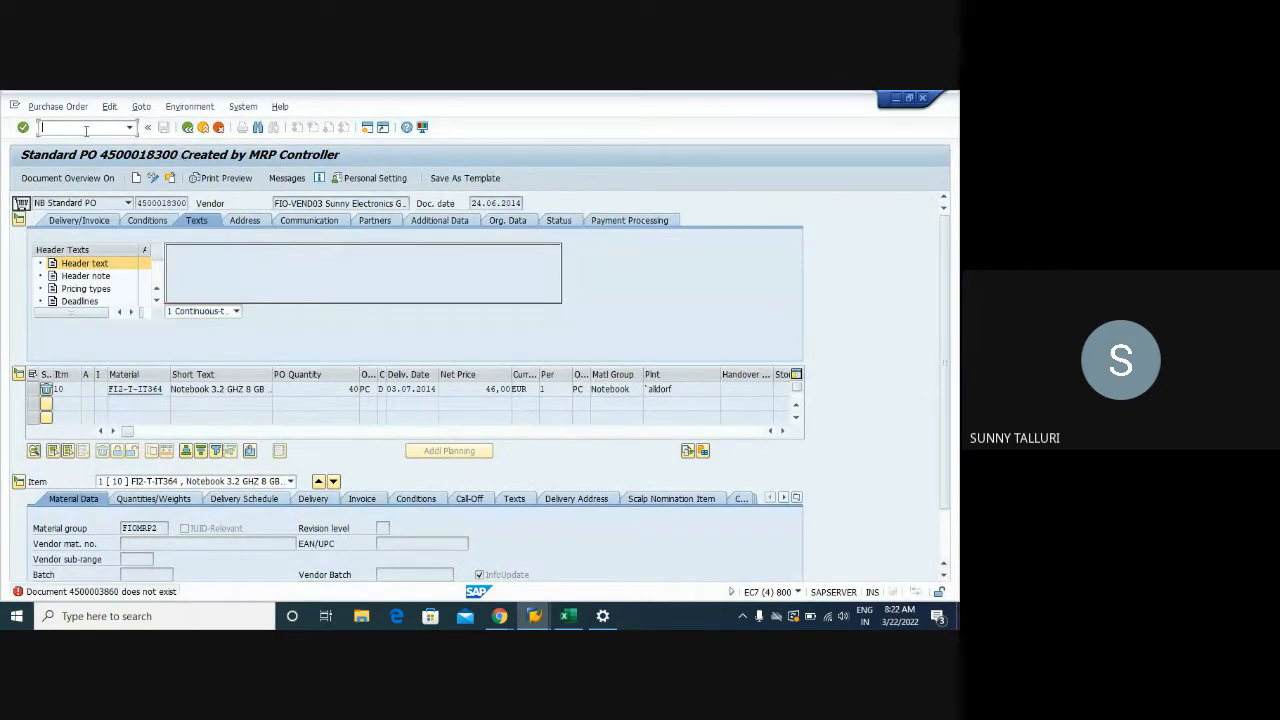
type("/NME33K")
key("Return")
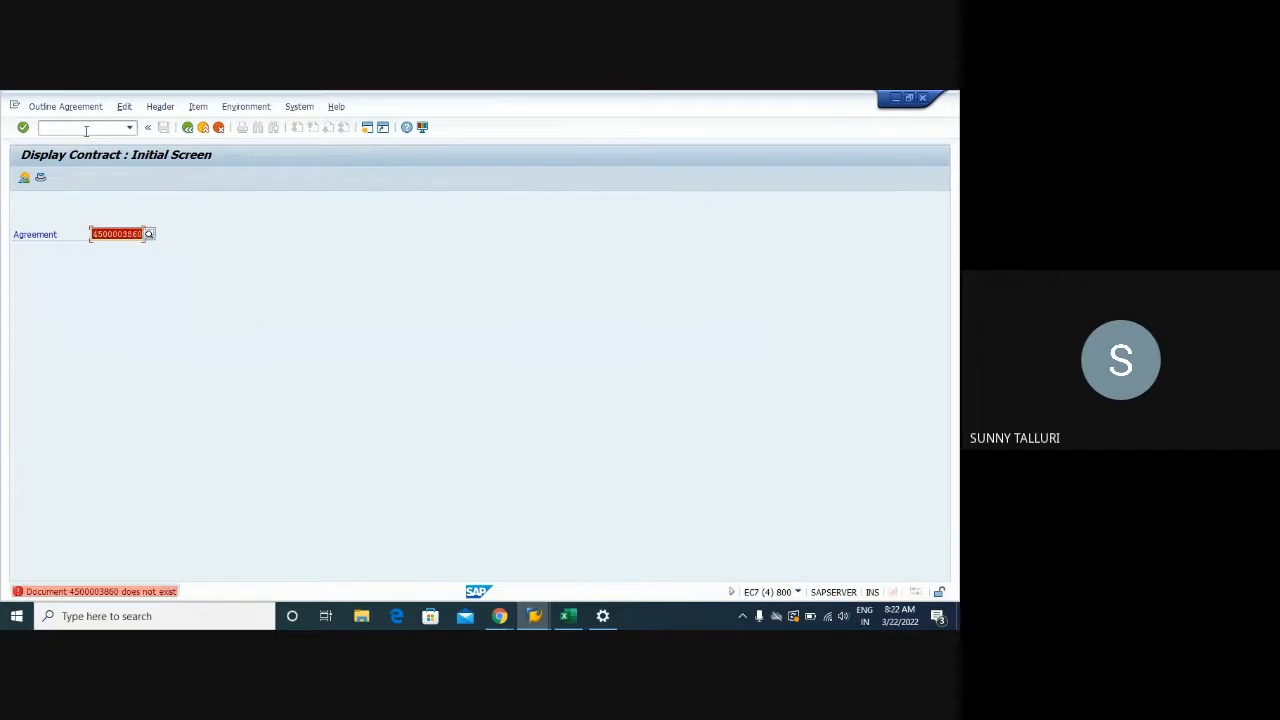
type("/NME33L")
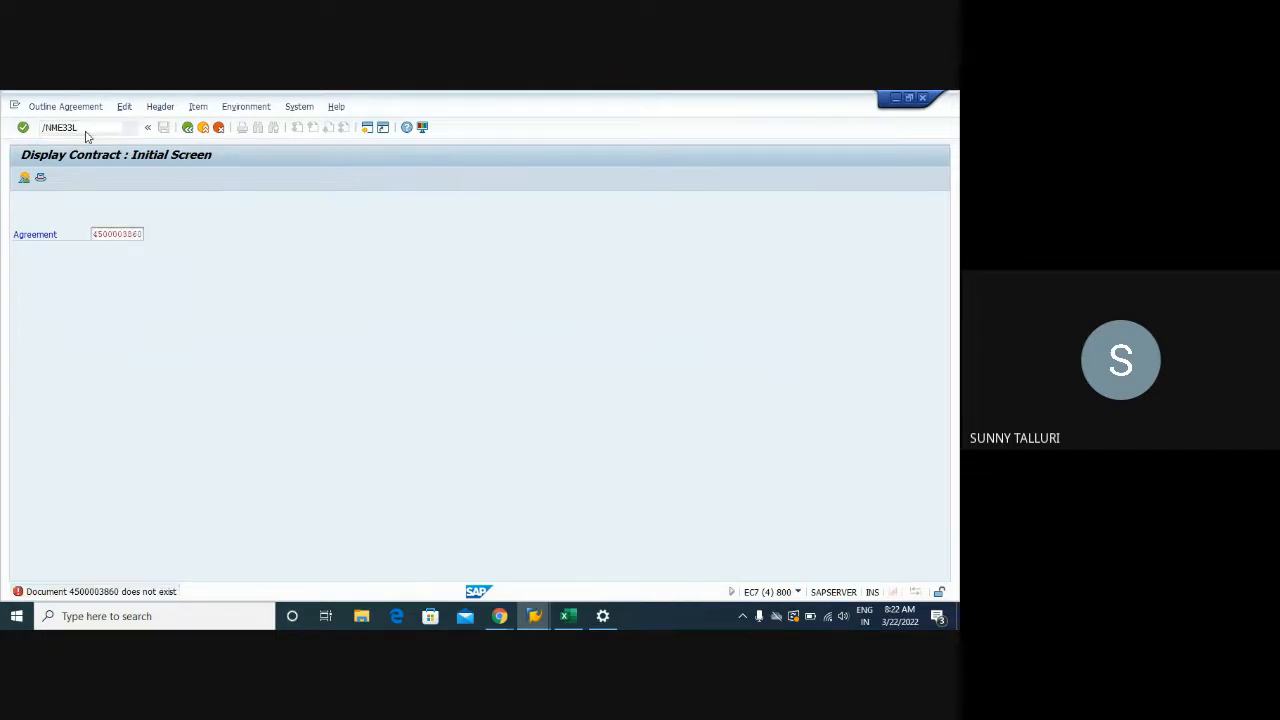
key("Return")
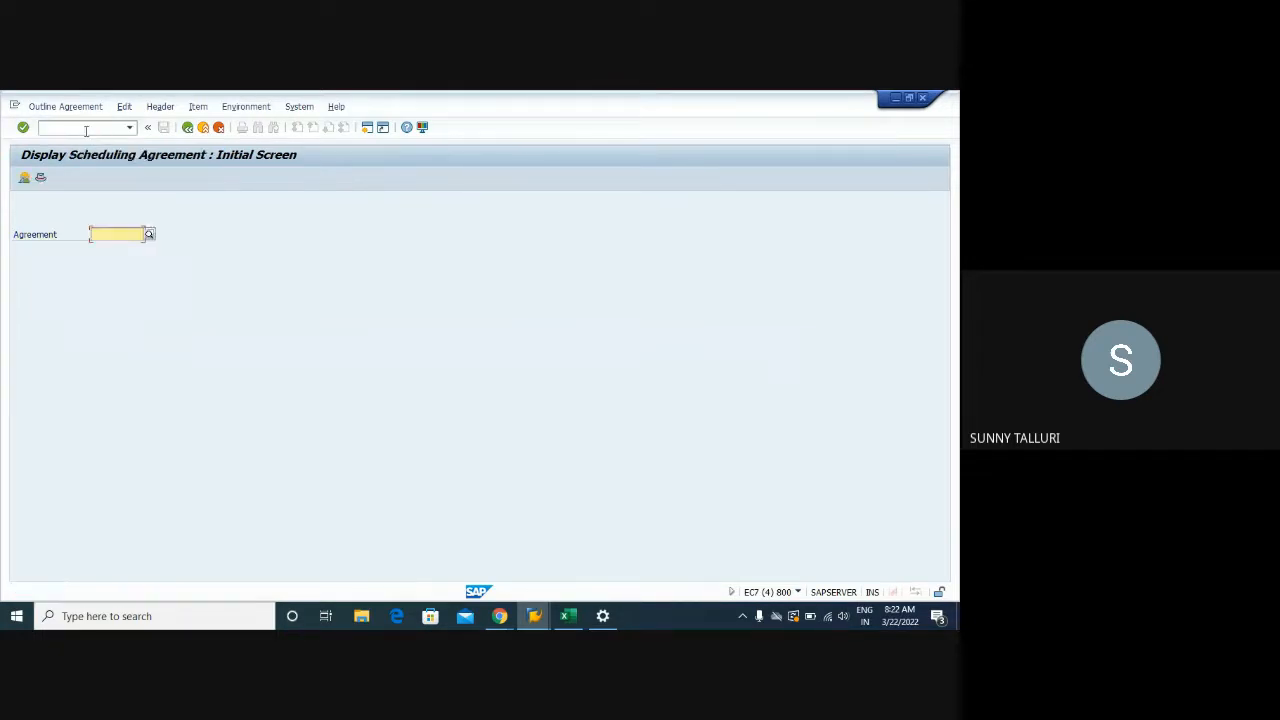
key("ctrl+v")
key("Return")
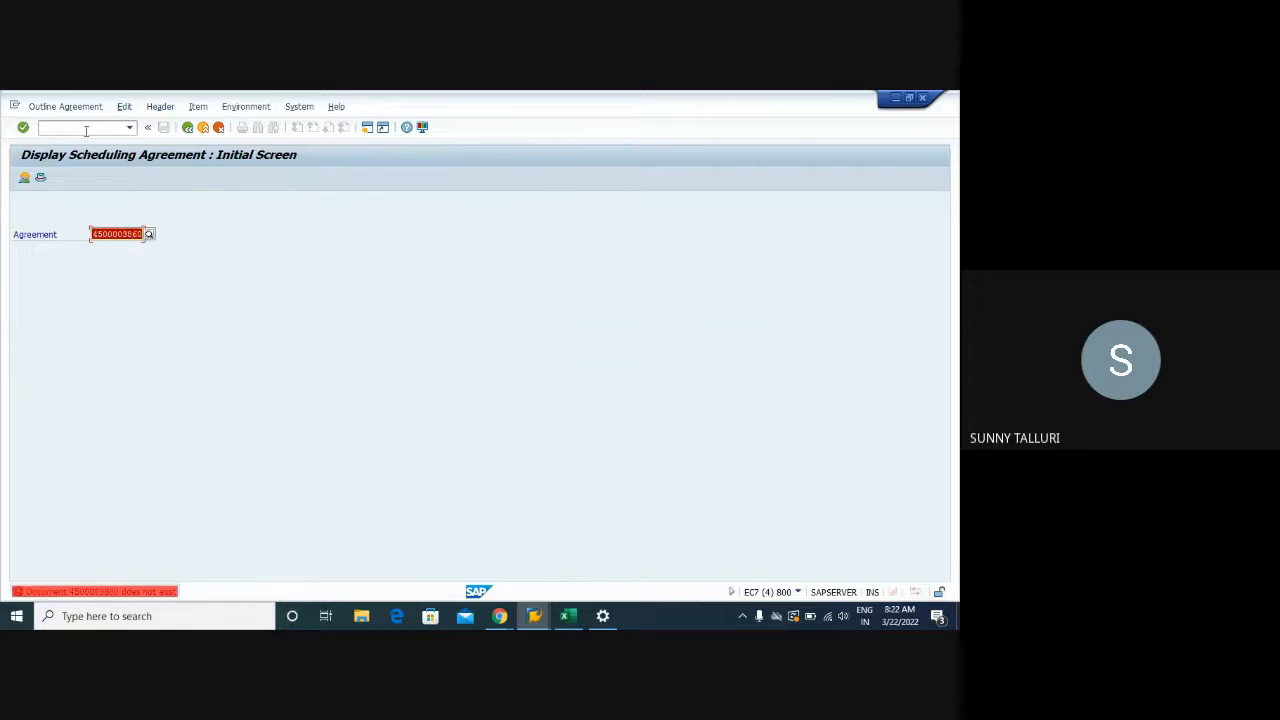
Scroll through the Purchasing Info Records list, then bring the EC7(2) Info Records per Vendor window forward
mouse_move(534, 616)
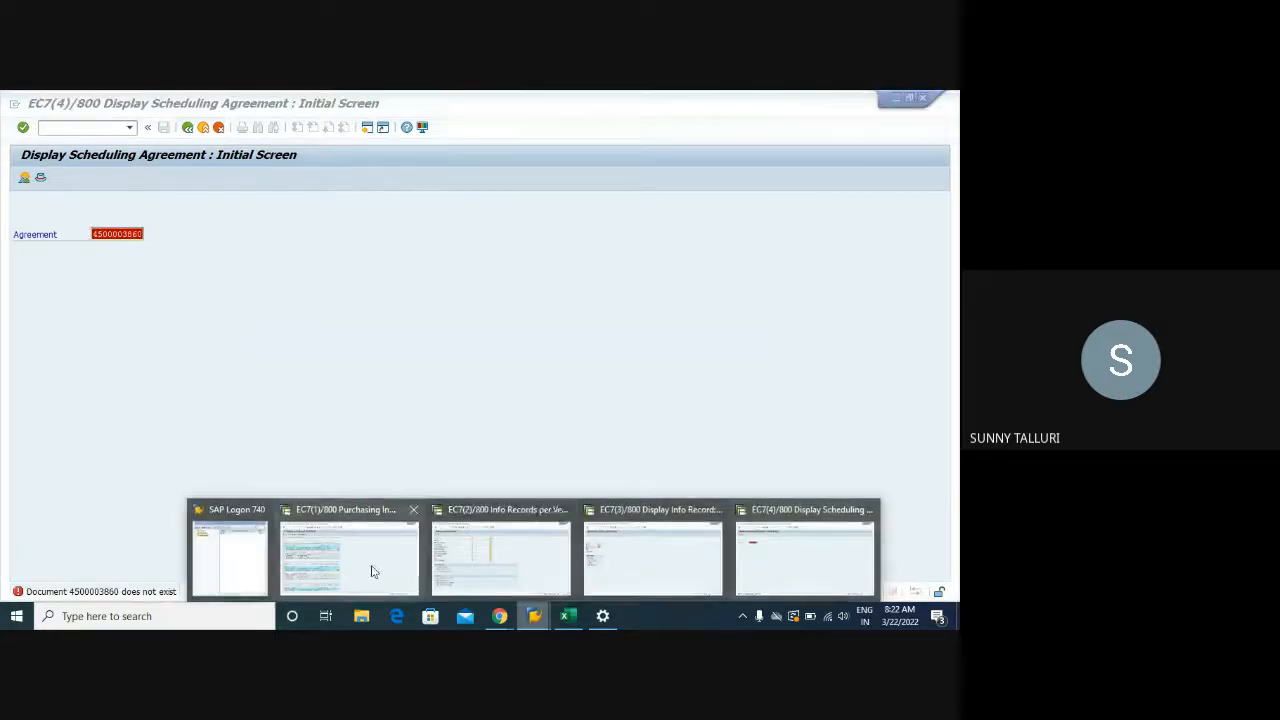
left_click(371, 569)
left_click(268, 338)
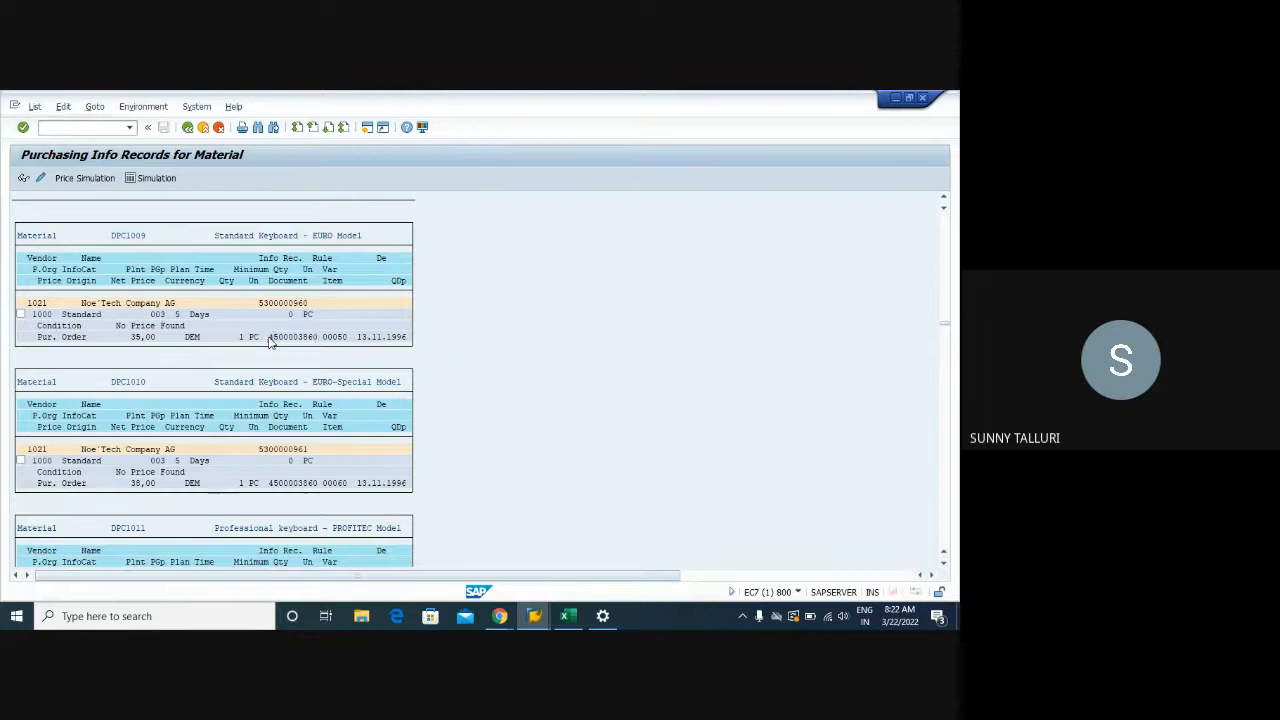
scroll(268, 341, "down", 1)
scroll(268, 341, "down", 3)
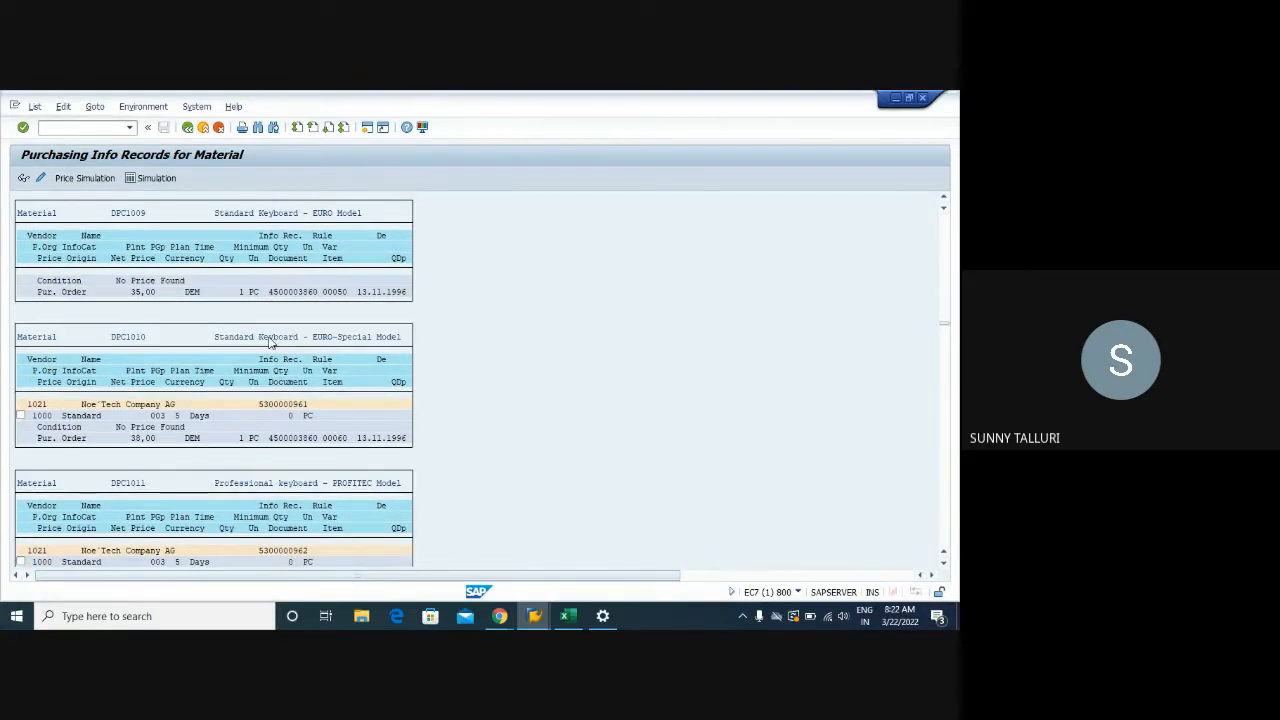
scroll(268, 341, "down", 2)
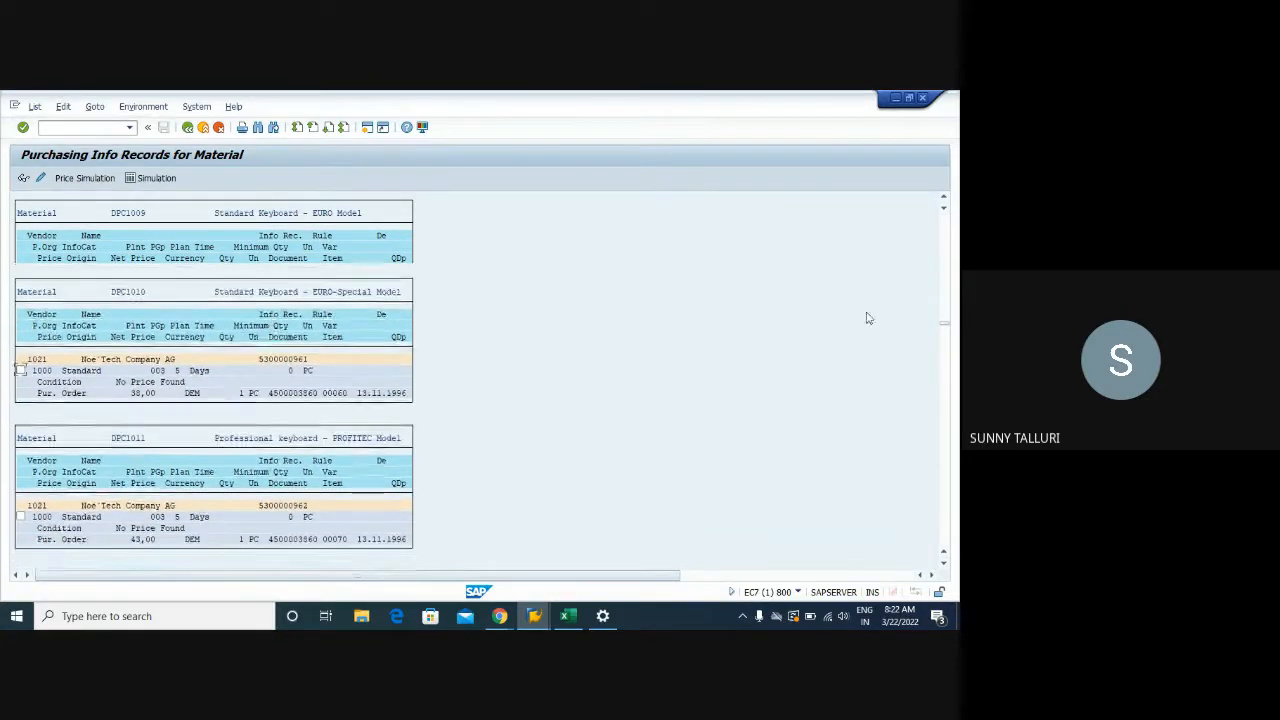
left_click_drag(945, 330, 945, 542)
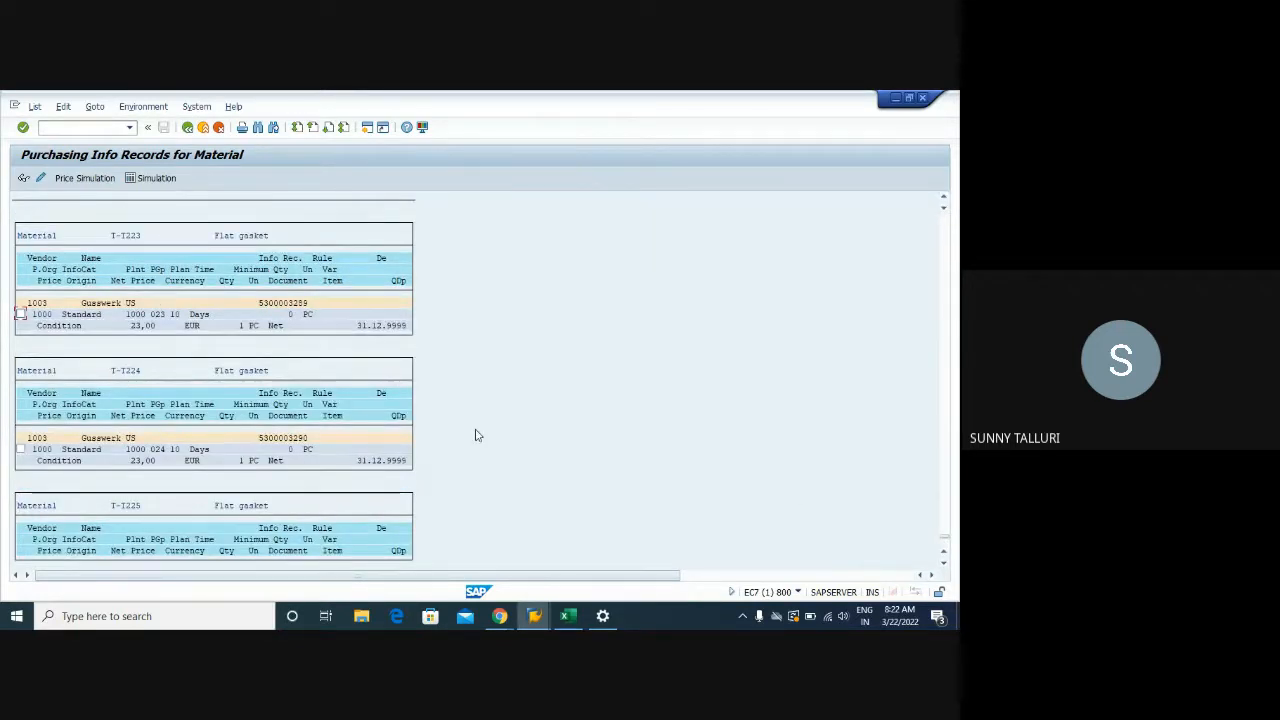
scroll(476, 435, "up", 2)
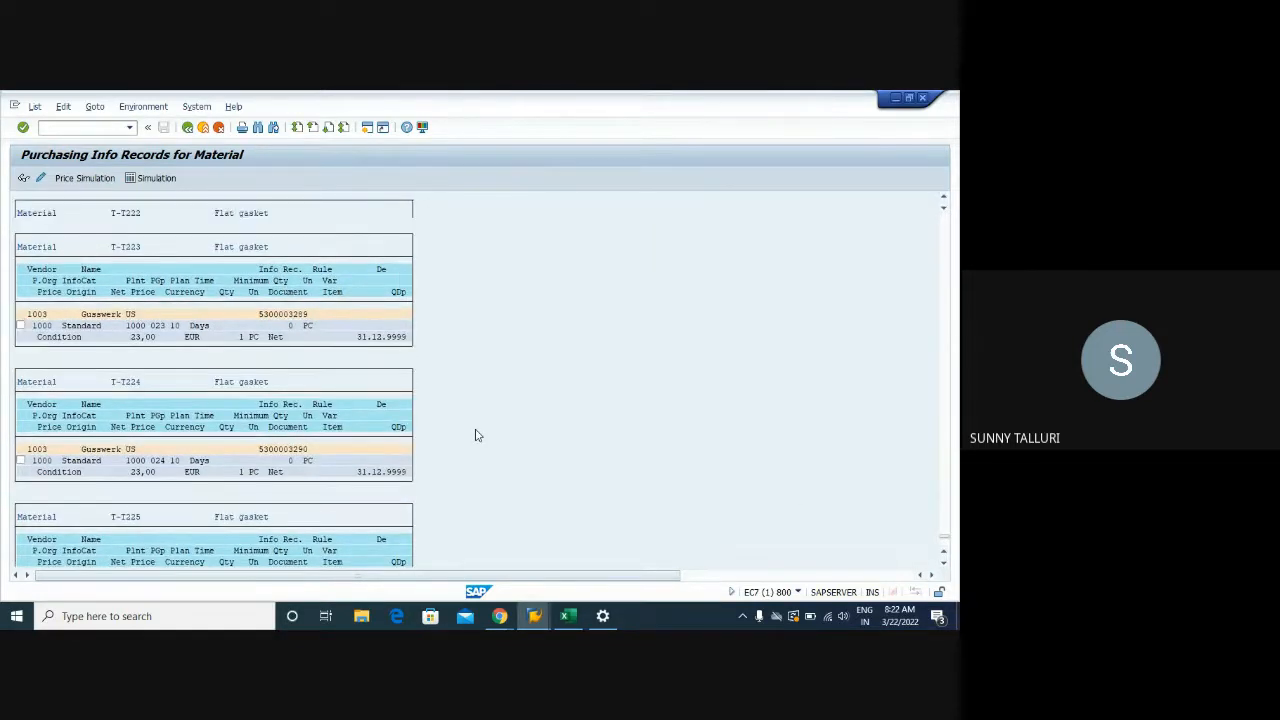
scroll(476, 435, "up", 2)
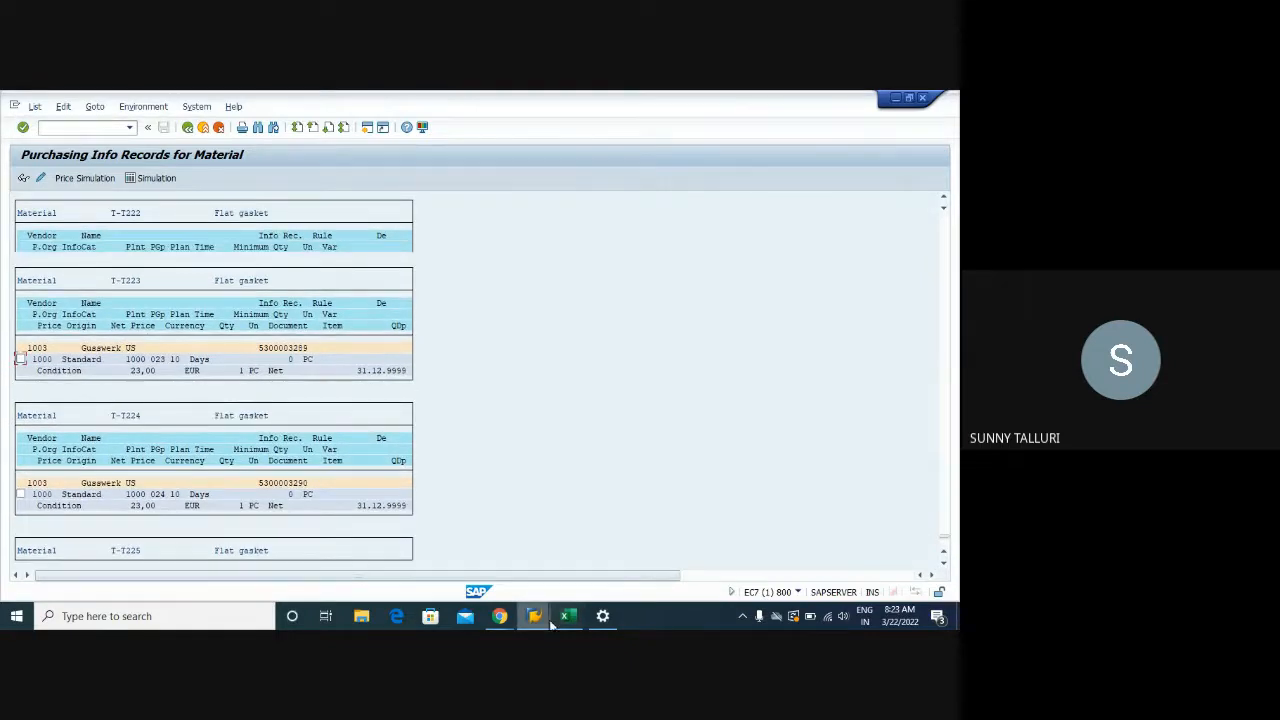
mouse_move(548, 619)
left_click(500, 555)
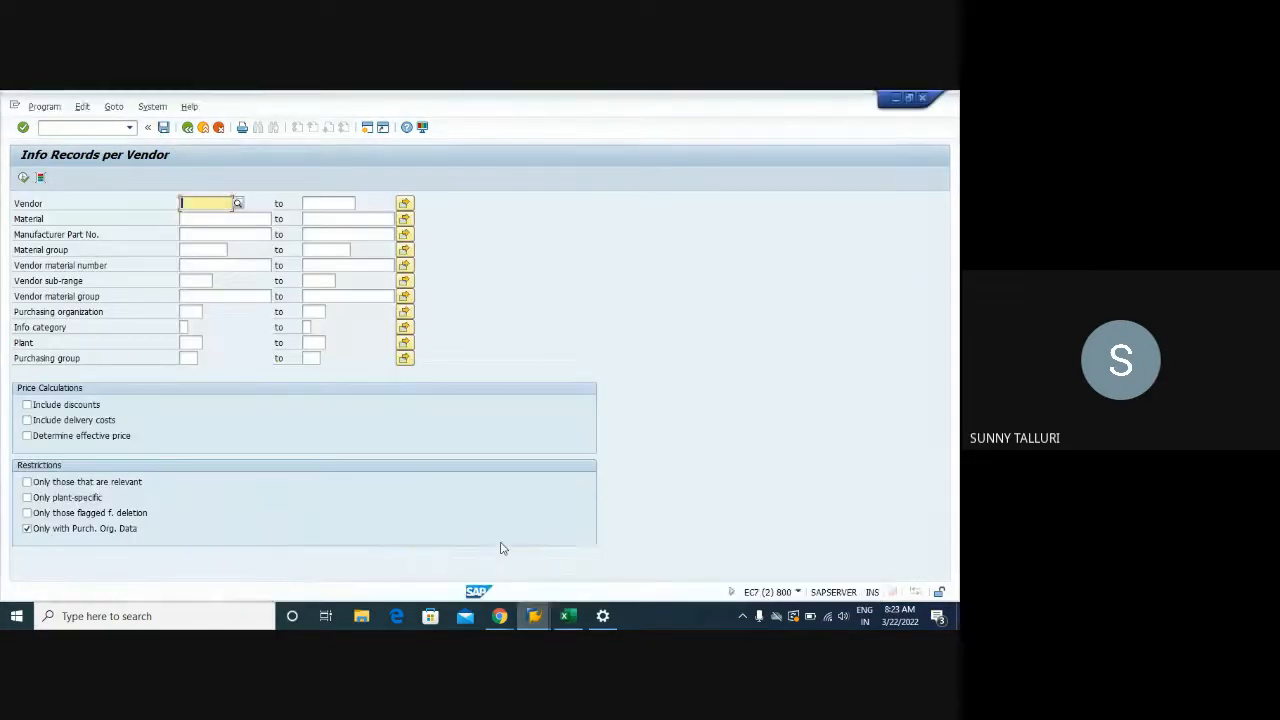
Close the EC7(2) session, view DPC1009's general data in EC7(3), and return to its entry screen
left_click(566, 507)
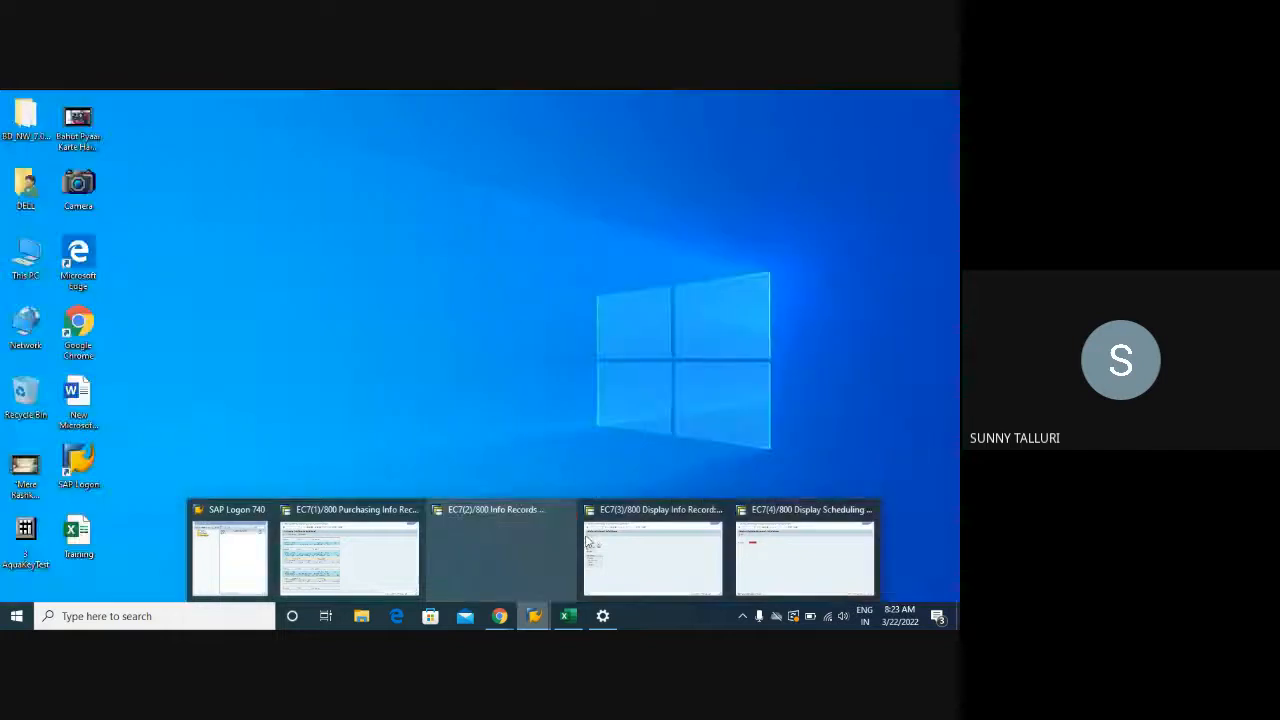
left_click(600, 557)
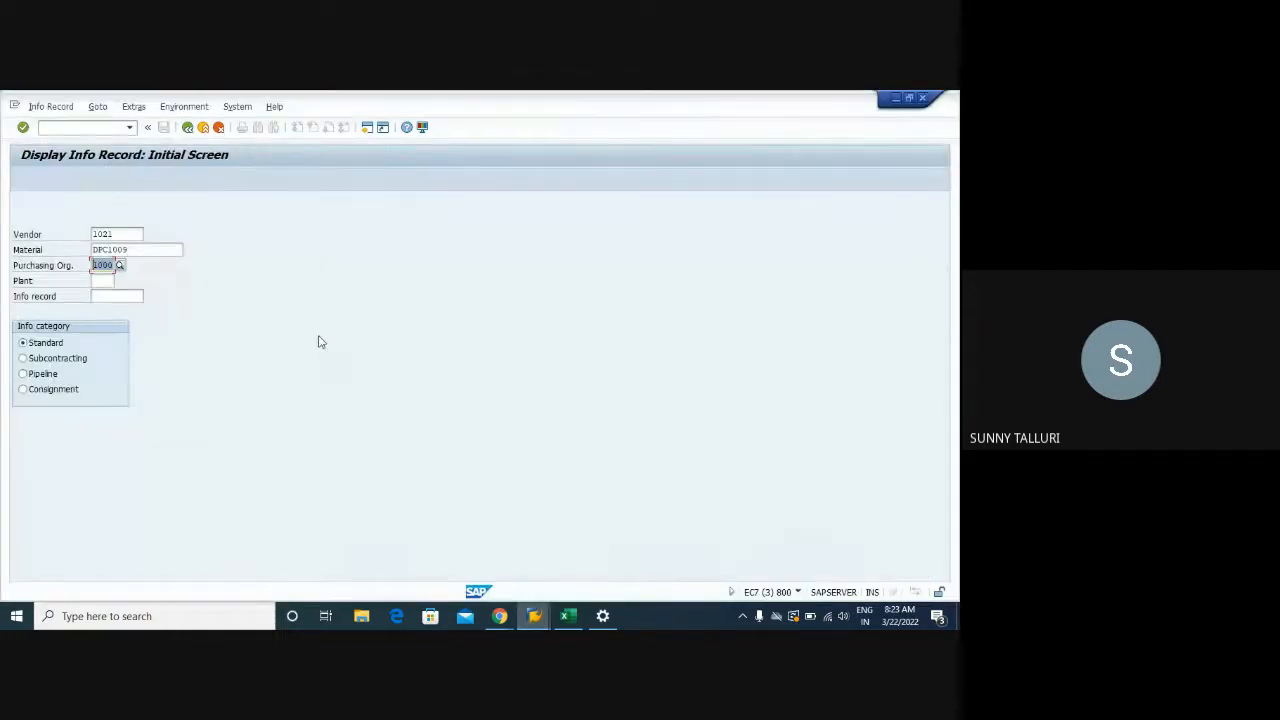
key("Return")
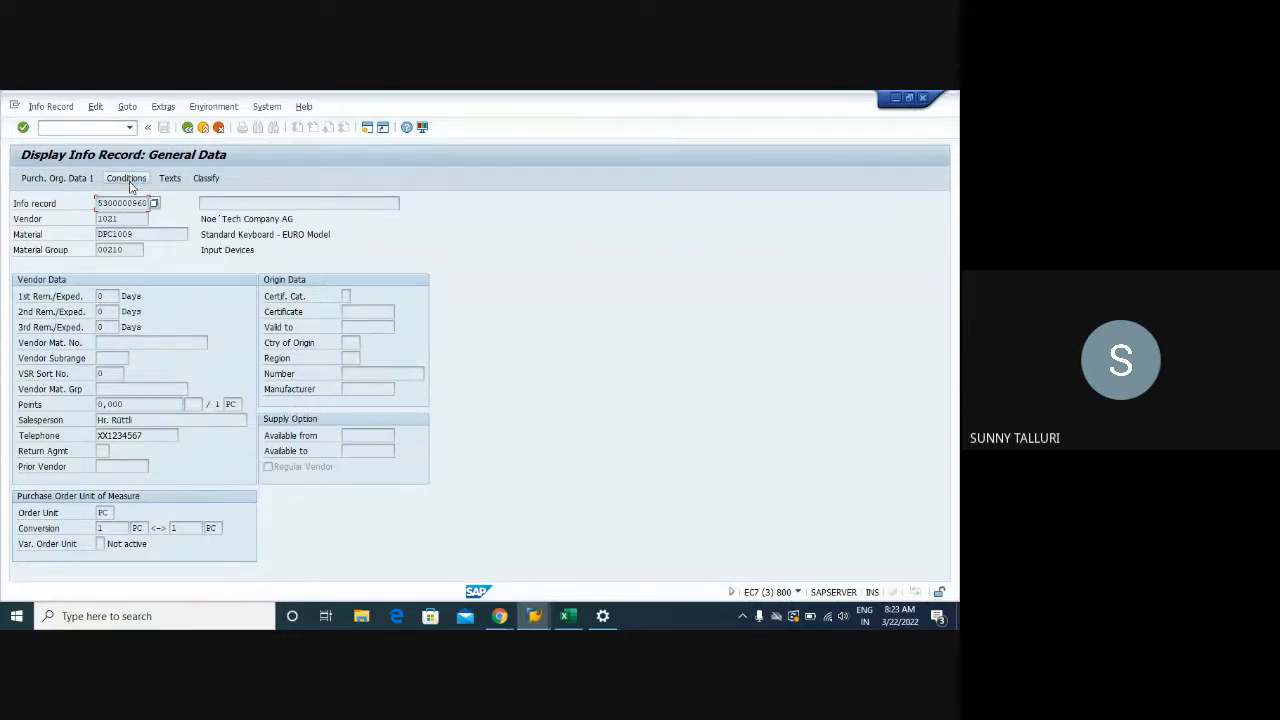
left_click(187, 127)
left_click(50, 106)
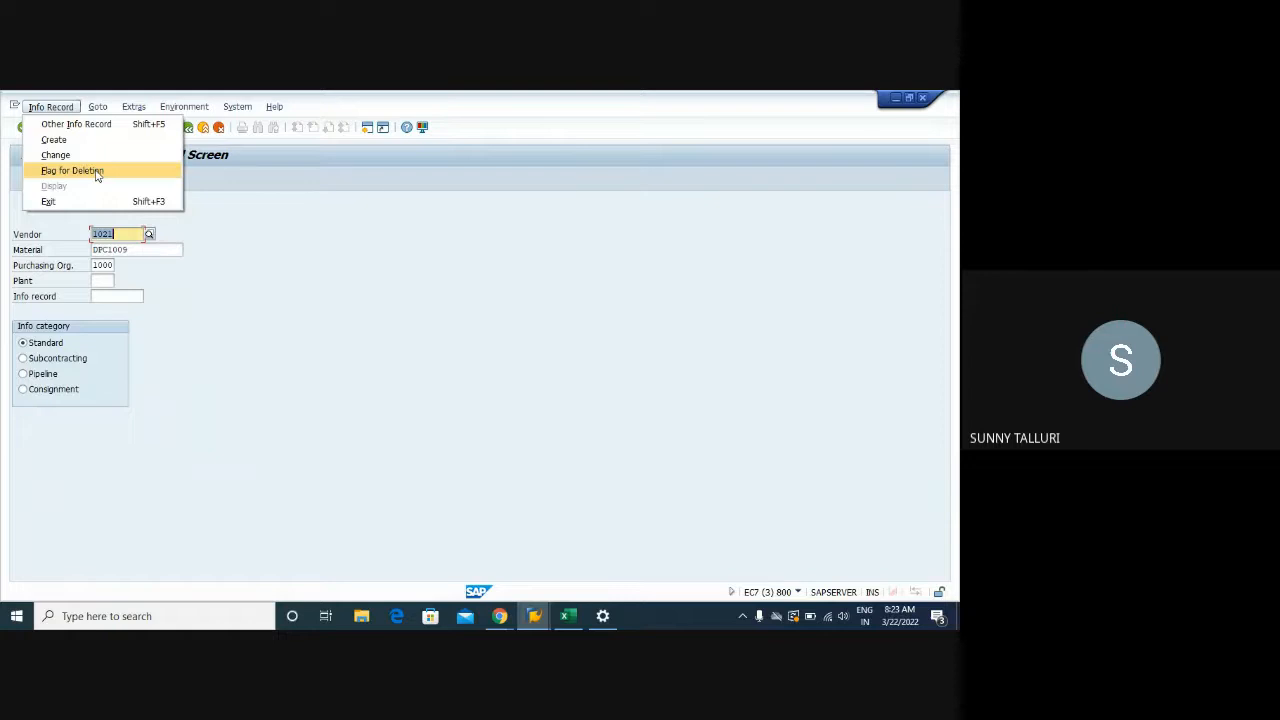
Open the DPC1009 info record for change and review net price, tax code V1 and standard quantity 100
left_click(95, 157)
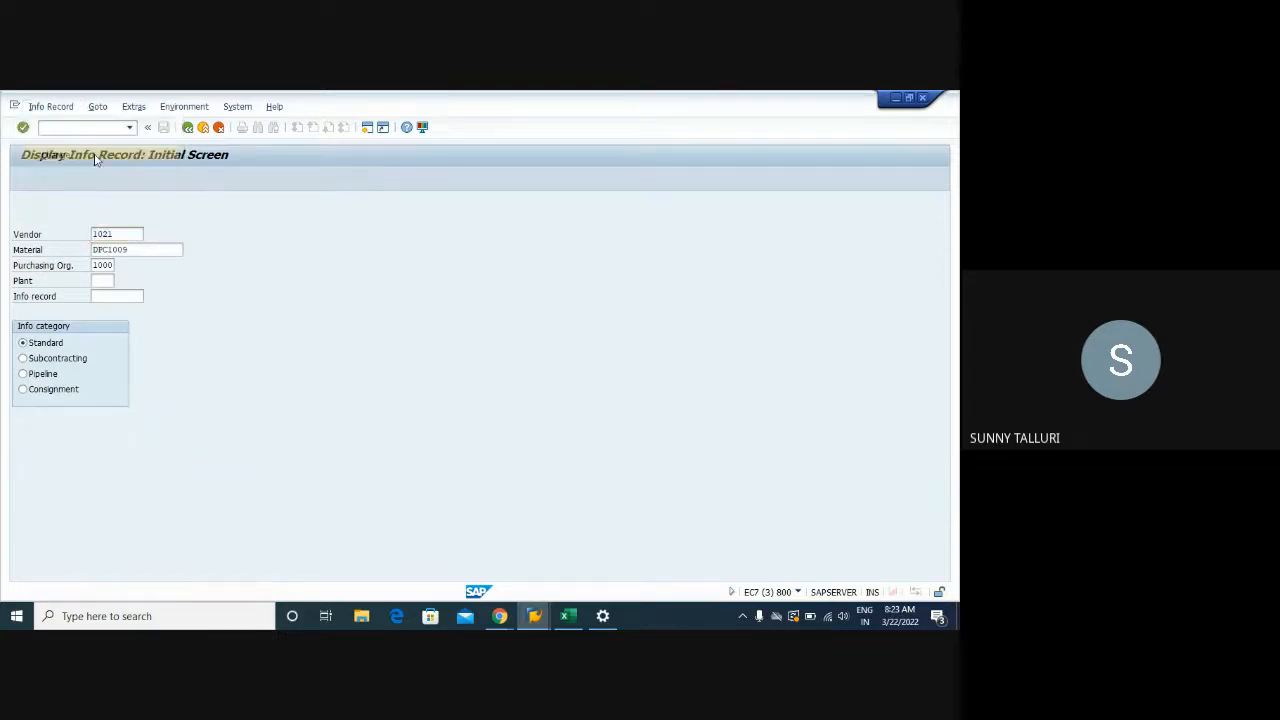
key("Return")
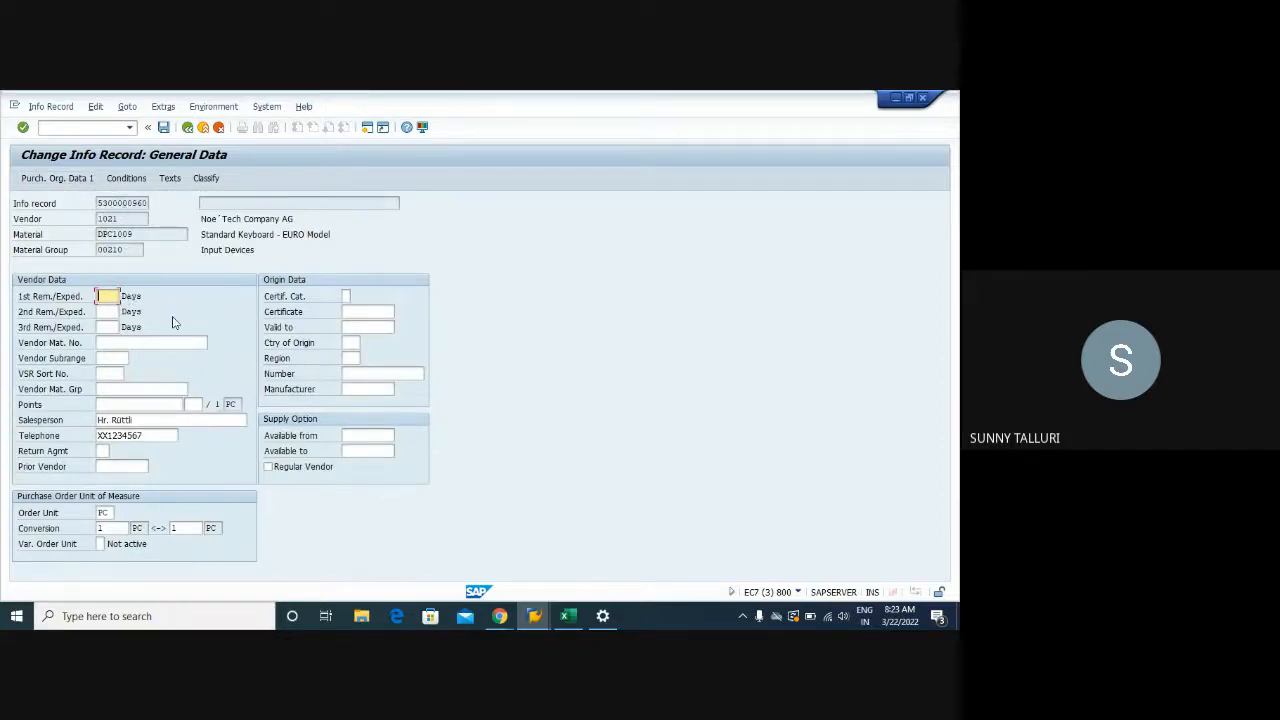
key("Return")
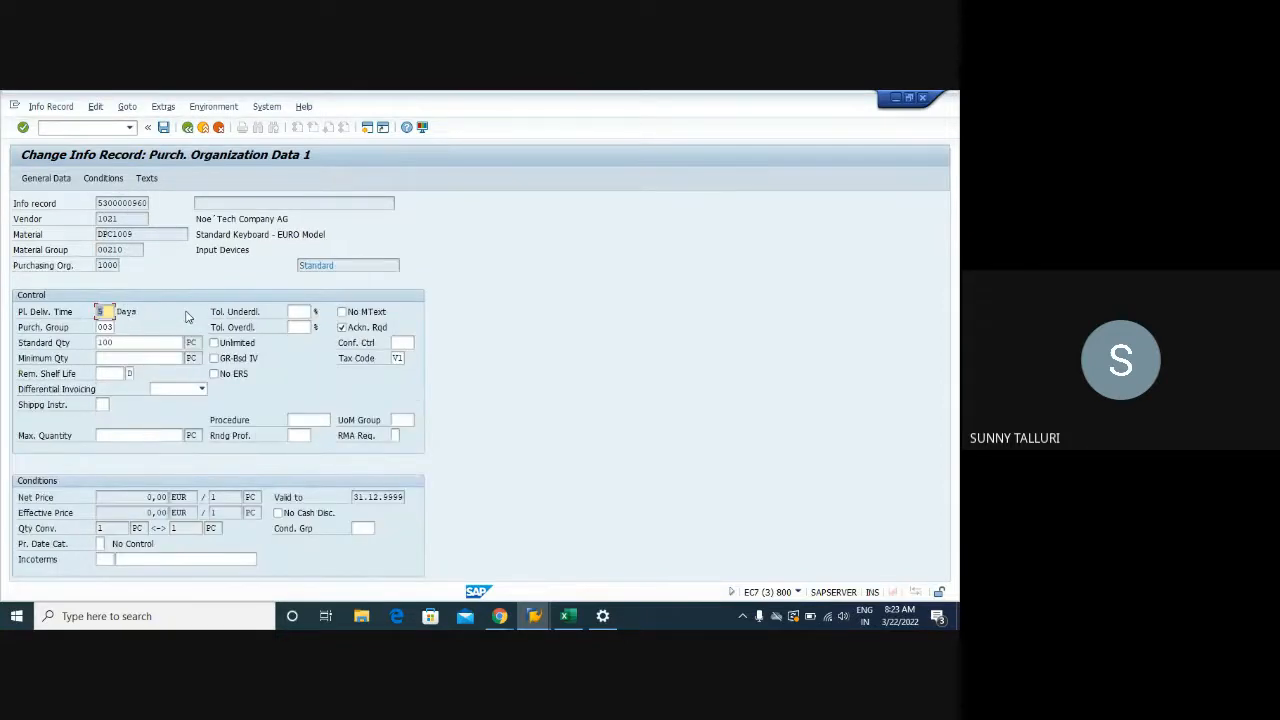
left_click_drag(140, 497, 172, 512)
left_click_drag(404, 358, 393, 358)
left_click_drag(140, 342, 92, 344)
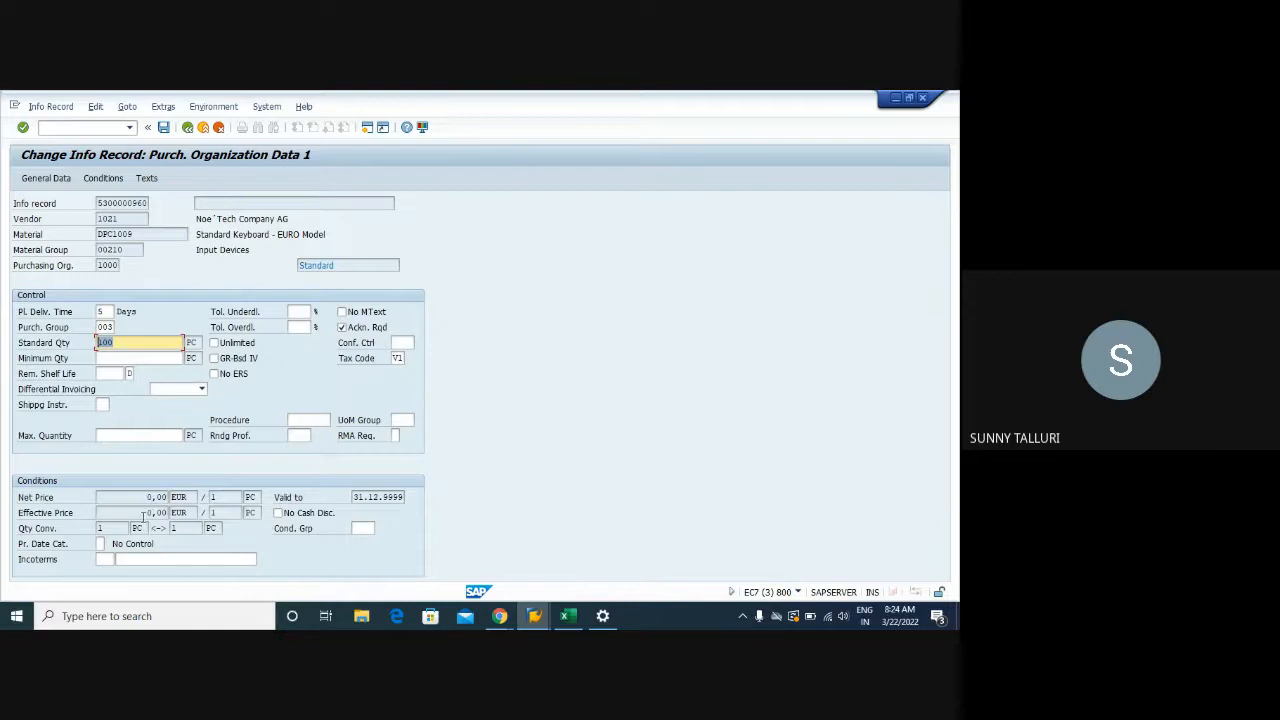
left_click(100, 544)
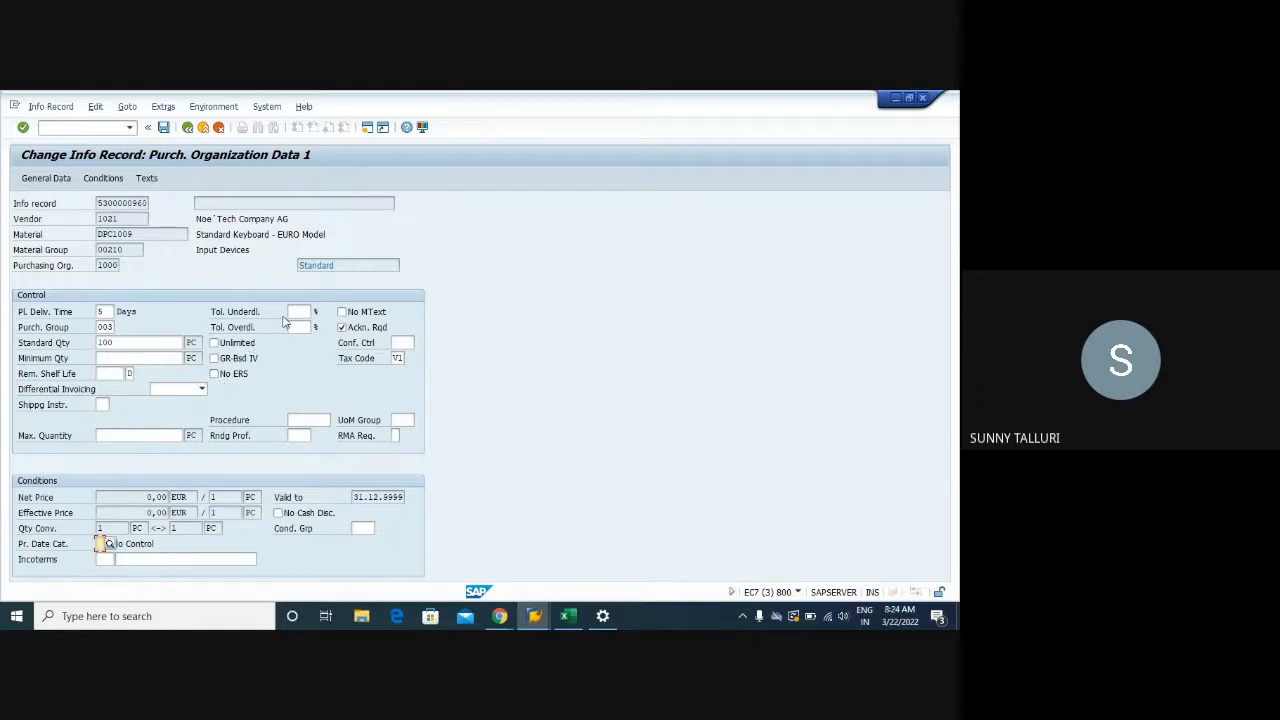
Enter underdelivery tolerance 100, tick Unlimited overdelivery, and set minimum quantity 100
left_click(291, 312)
type("100")
left_click(297, 327)
left_click(213, 343)
left_click(295, 327)
double_click(103, 342)
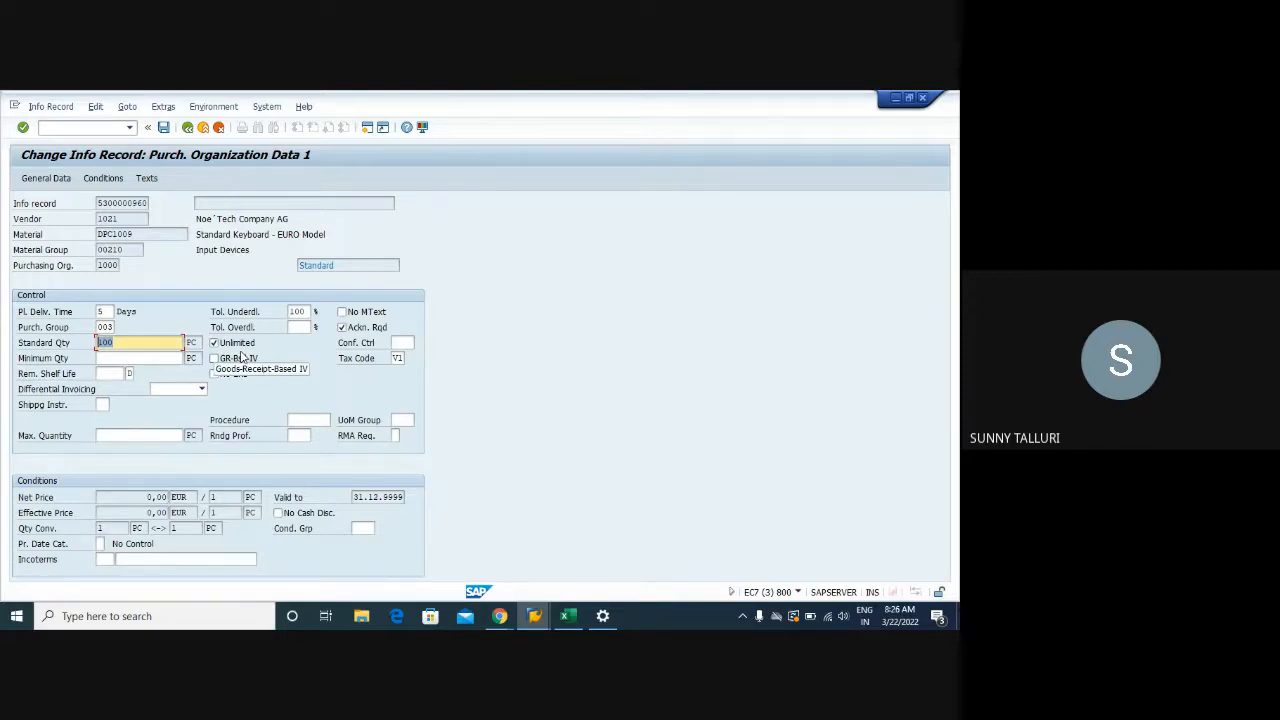
left_click(158, 360)
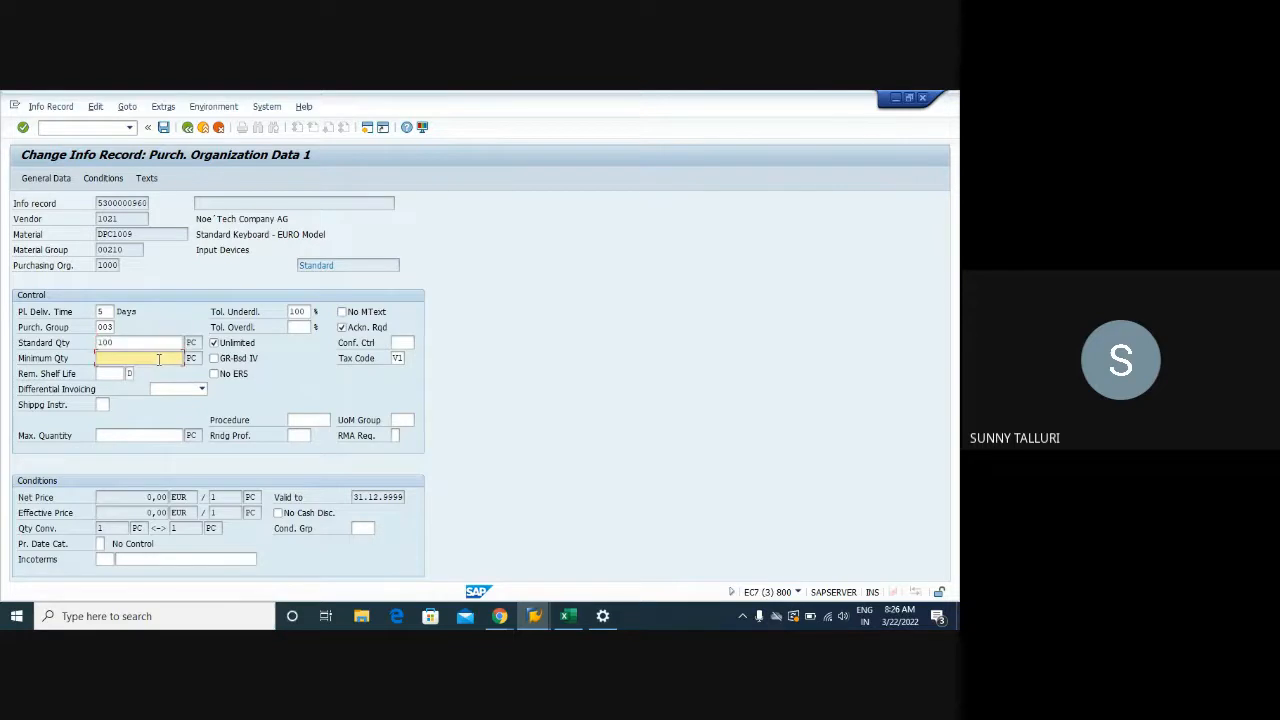
type("100")
key("Return")
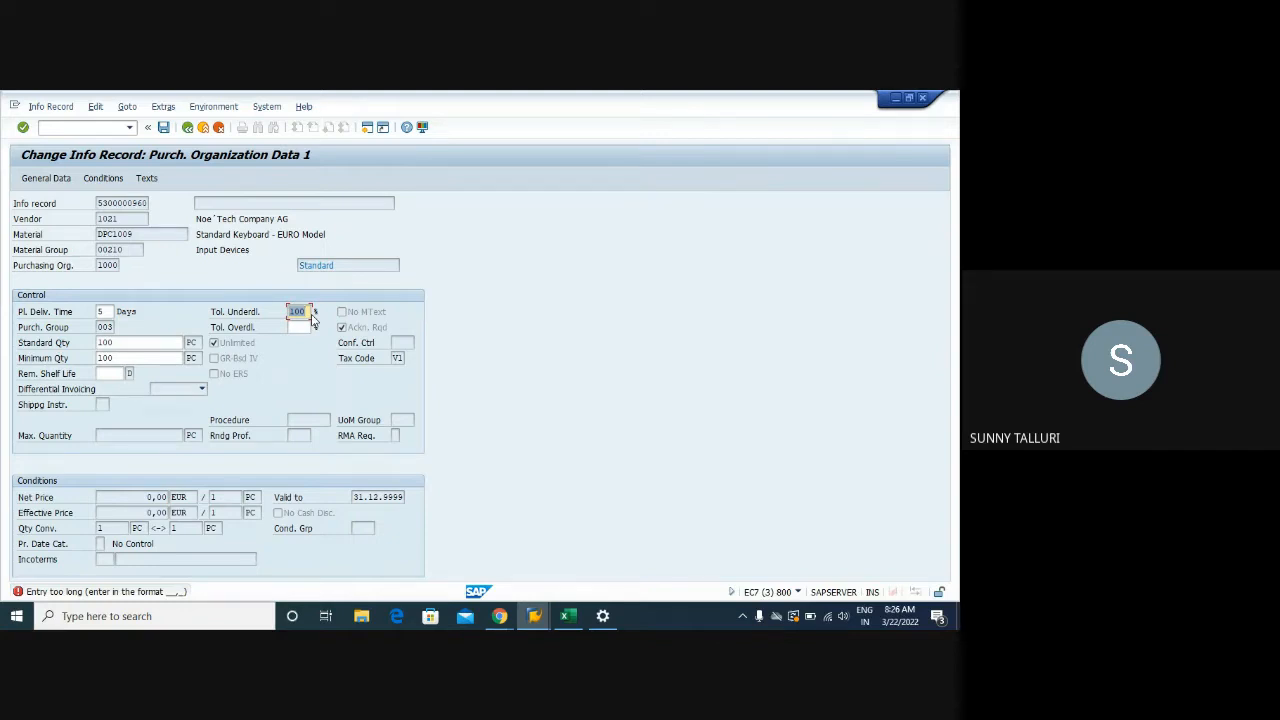
Re-enter 100 and read the detailed help explaining the tolerance format error
key("BackSpace")
type("100")
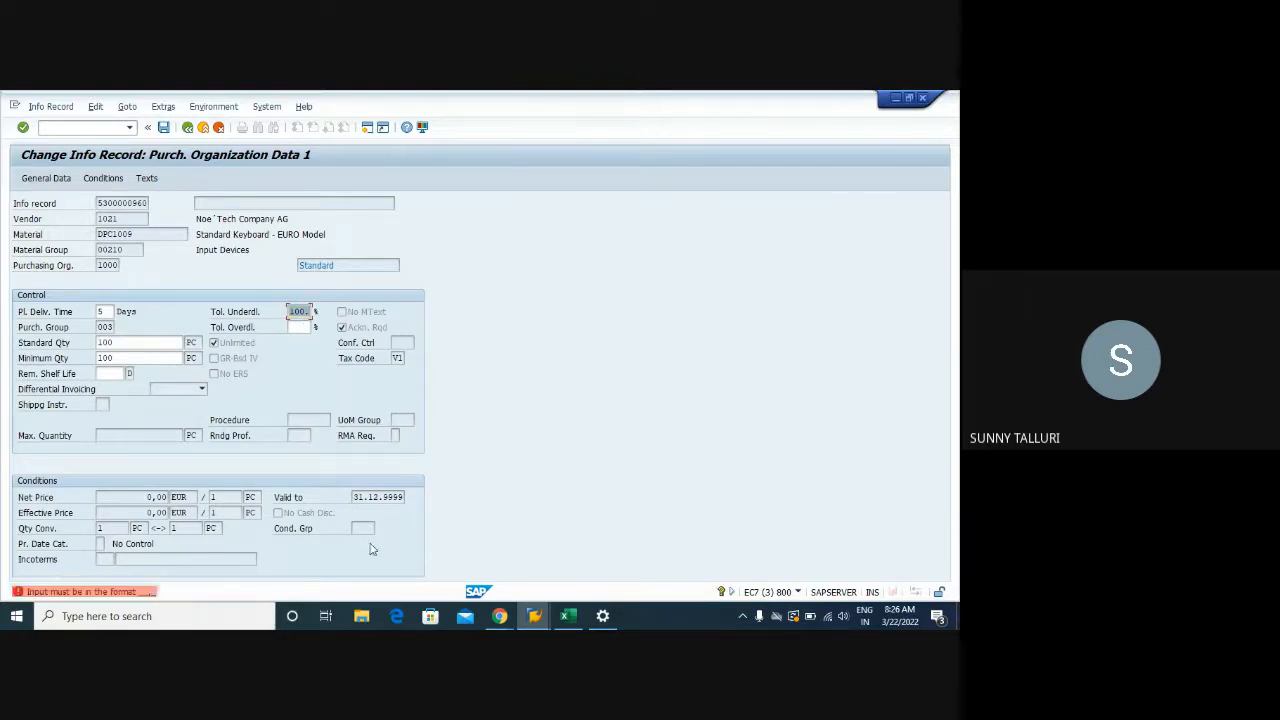
double_click(116, 590)
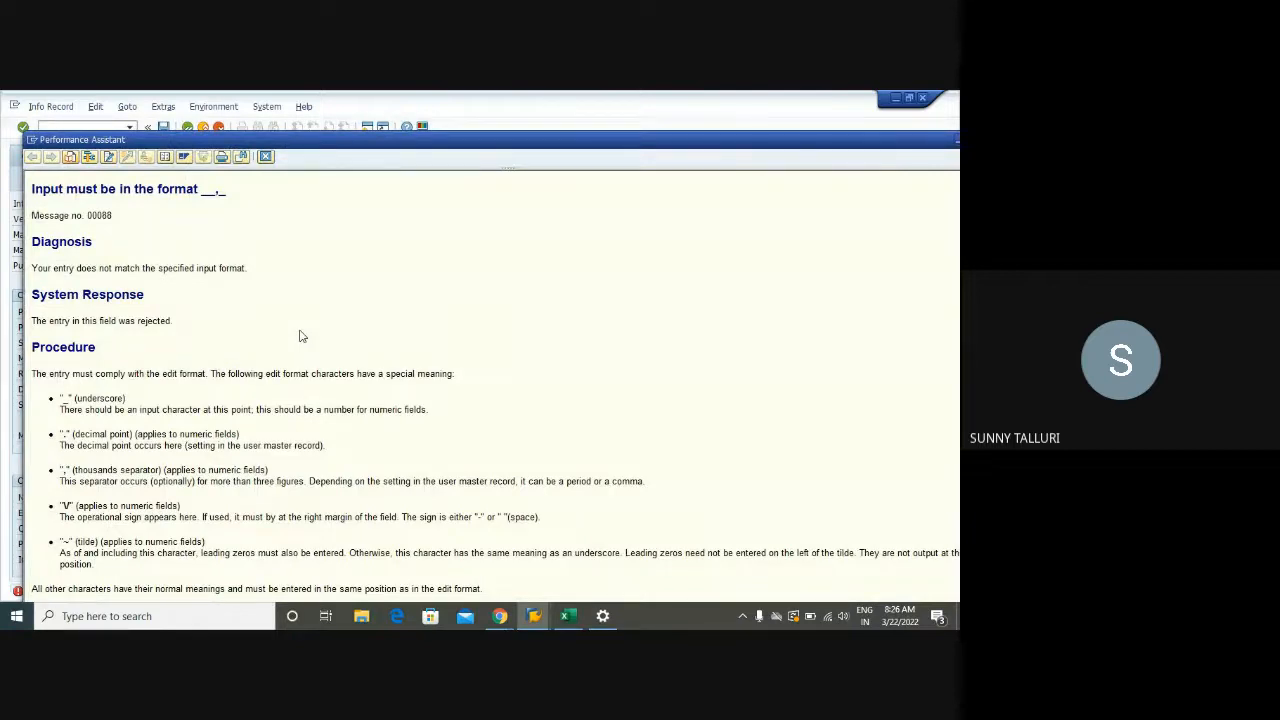
left_click_drag(494, 145, 487, 91)
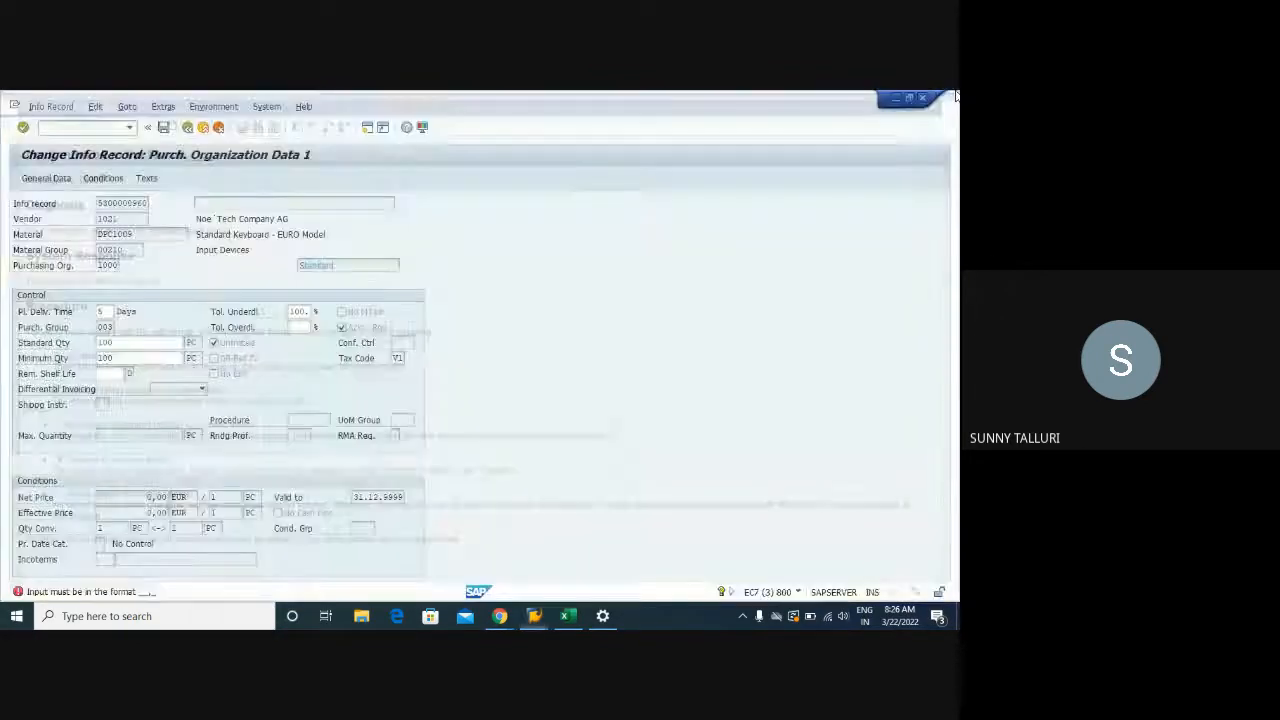
left_click(950, 97)
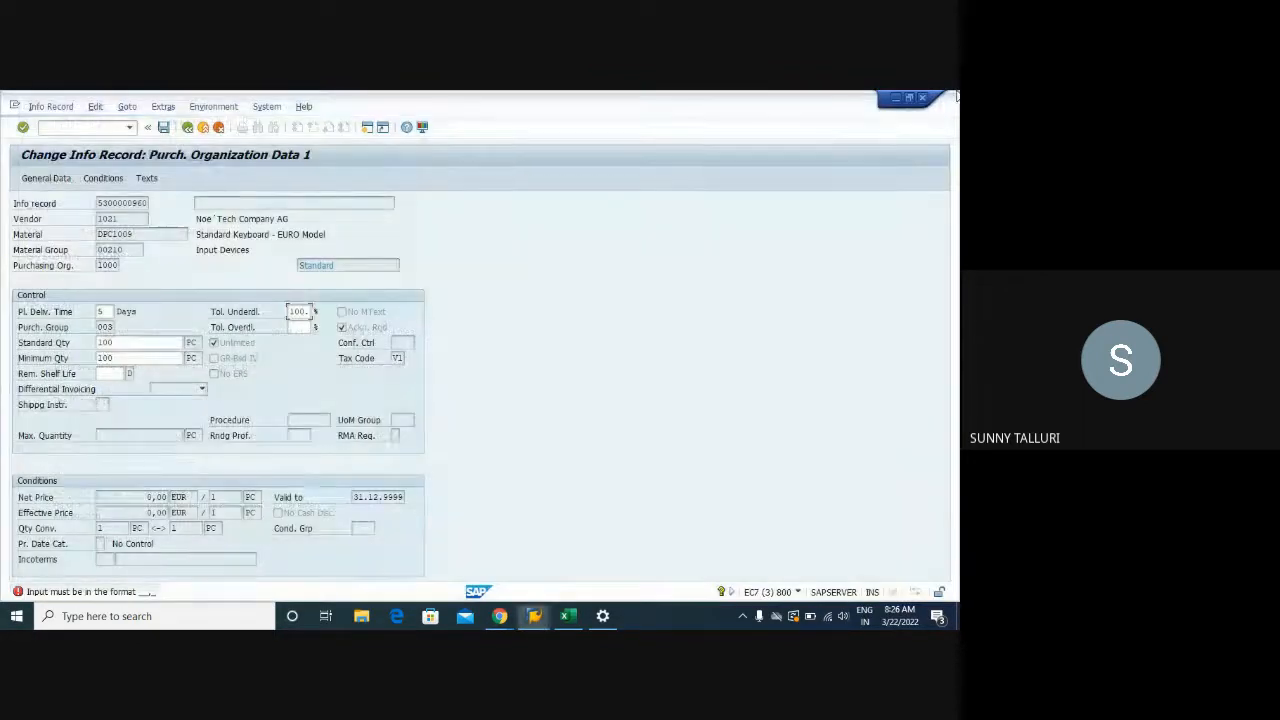
Shorten the underdelivery tolerance to 10 and advance to Purch. Org. Data 2
double_click(300, 311)
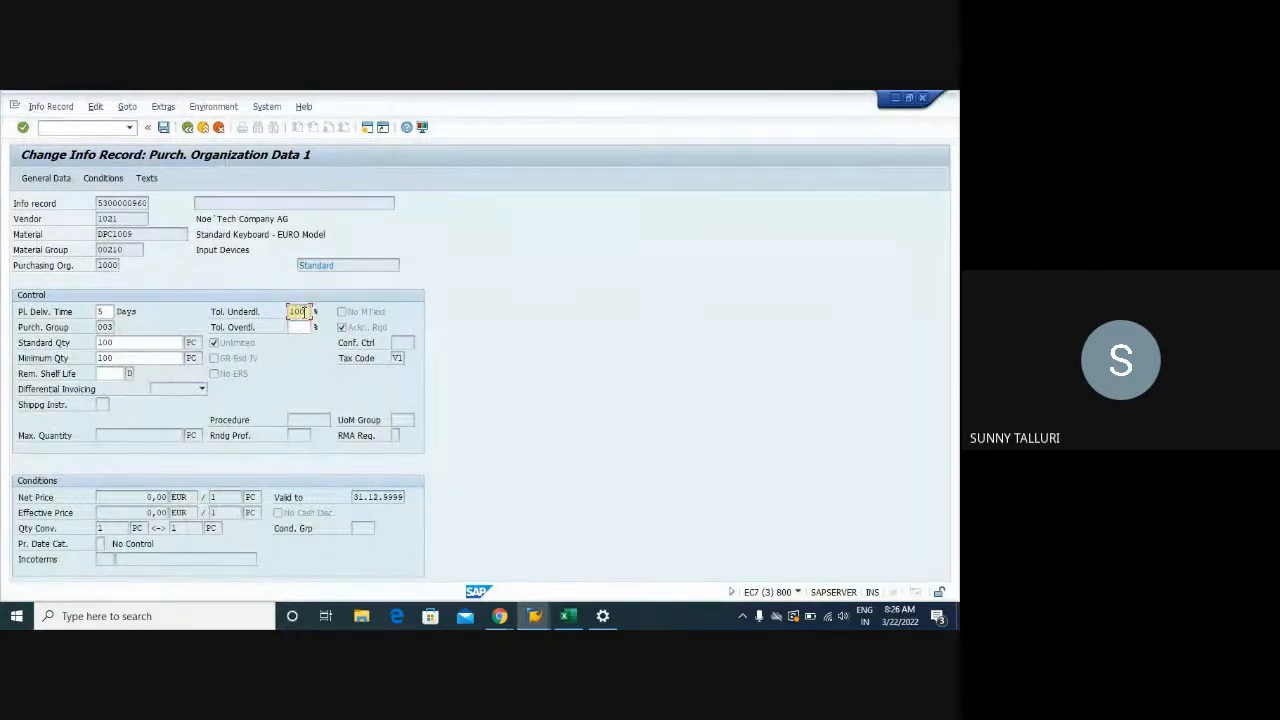
key("Return")
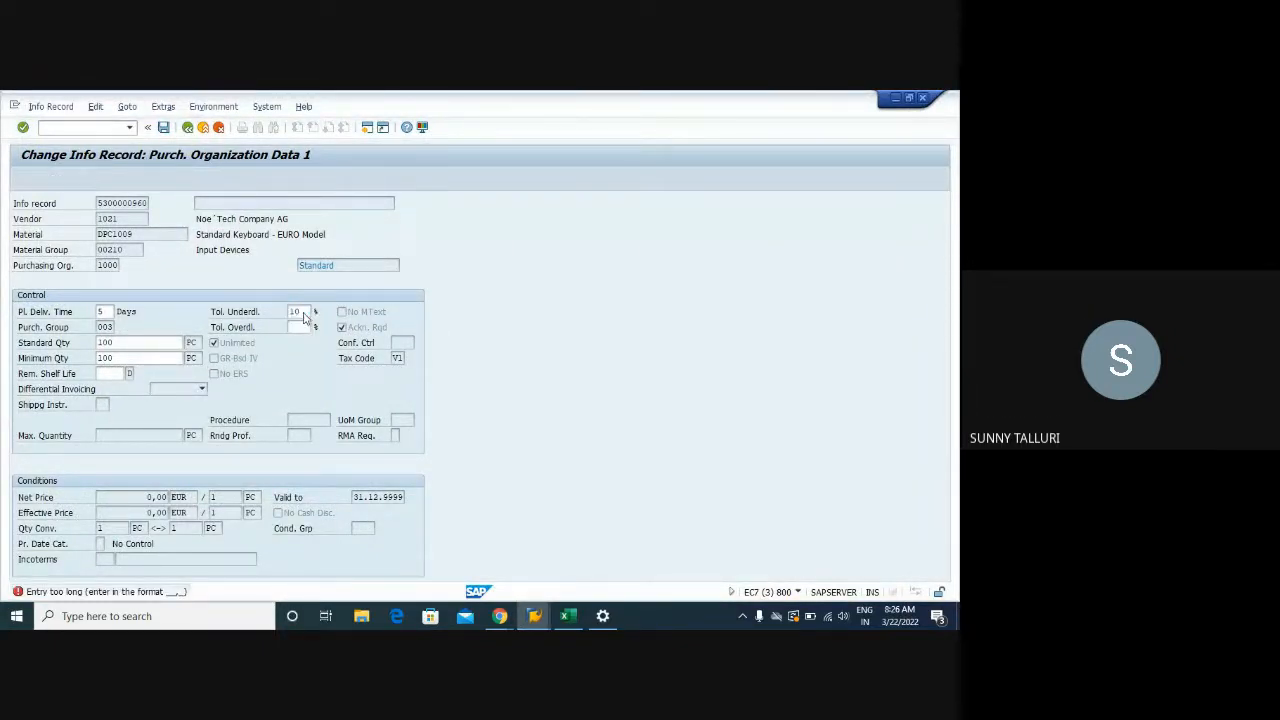
key("Return")
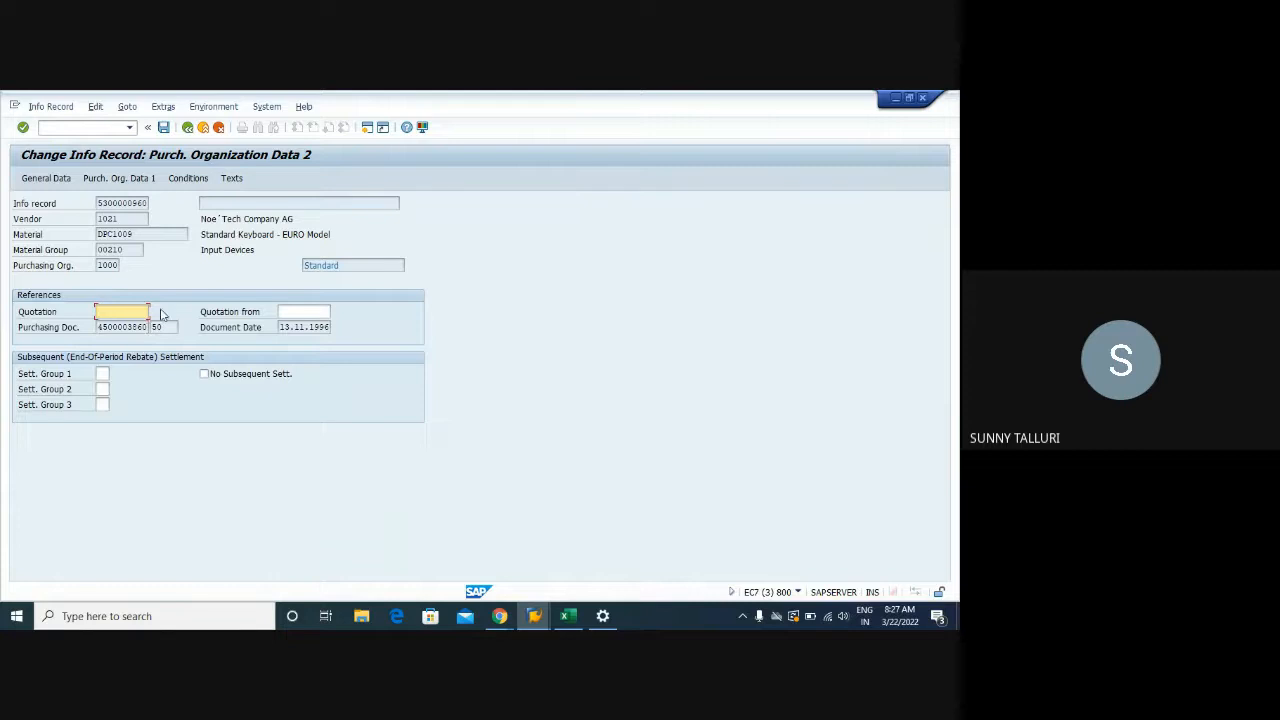
Preview the gross price condition's valid-from date, then go back to the purchasing data
left_click(189, 178)
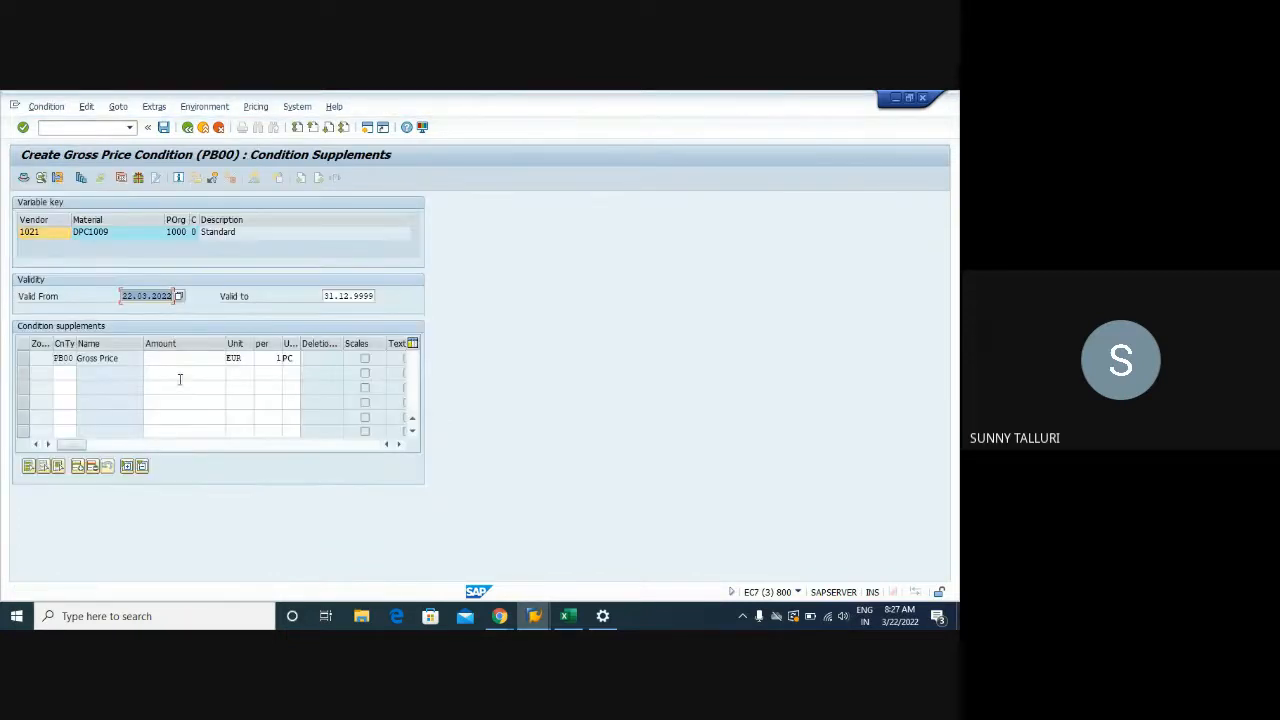
left_click(186, 358)
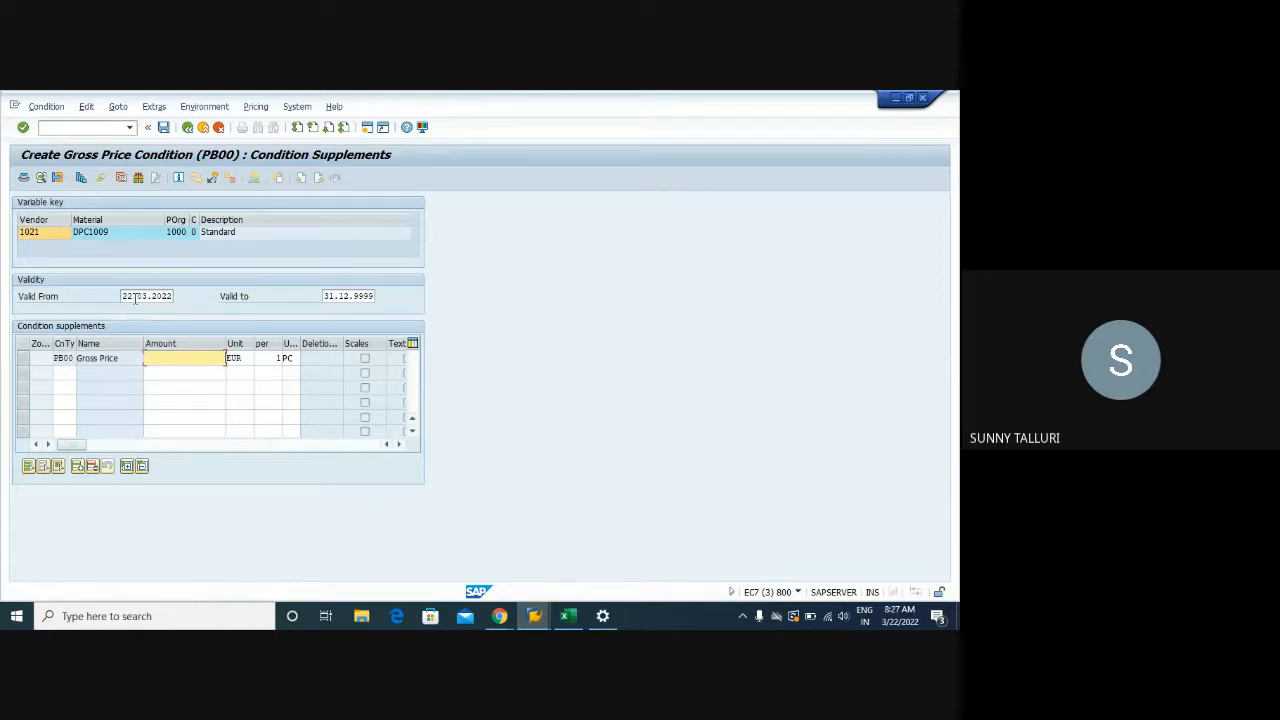
left_click_drag(124, 296, 173, 296)
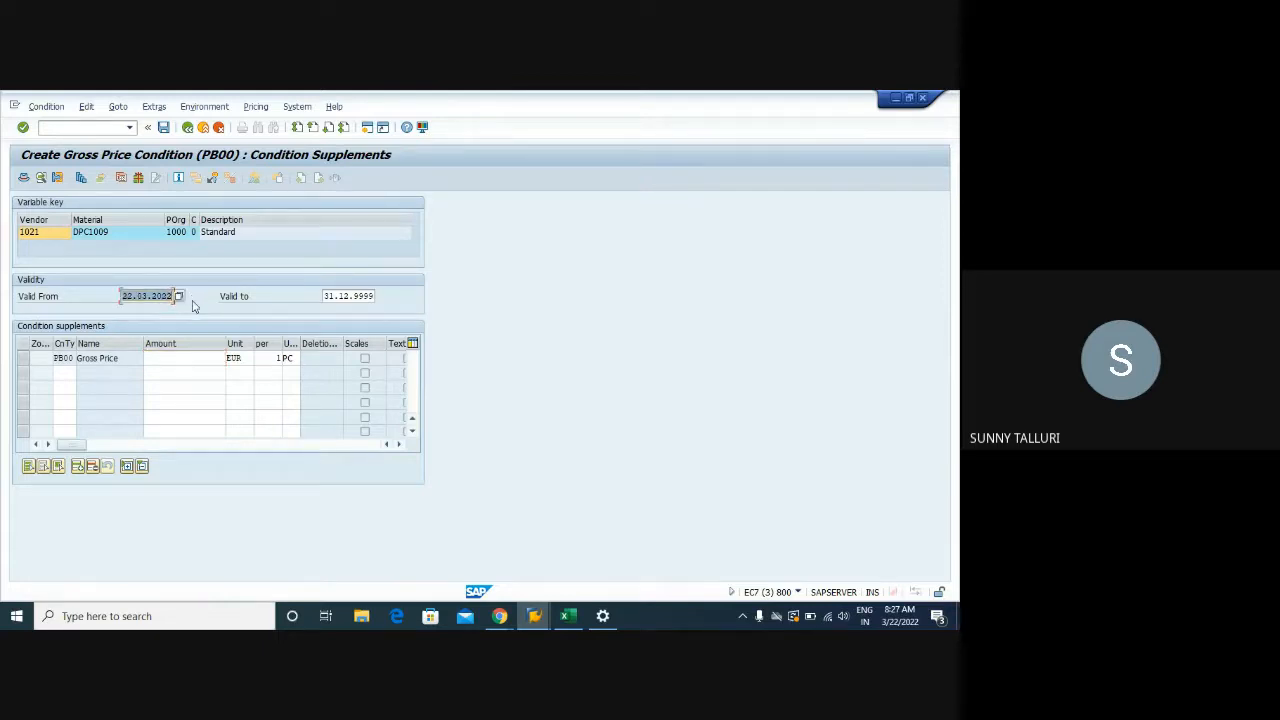
left_click(192, 358)
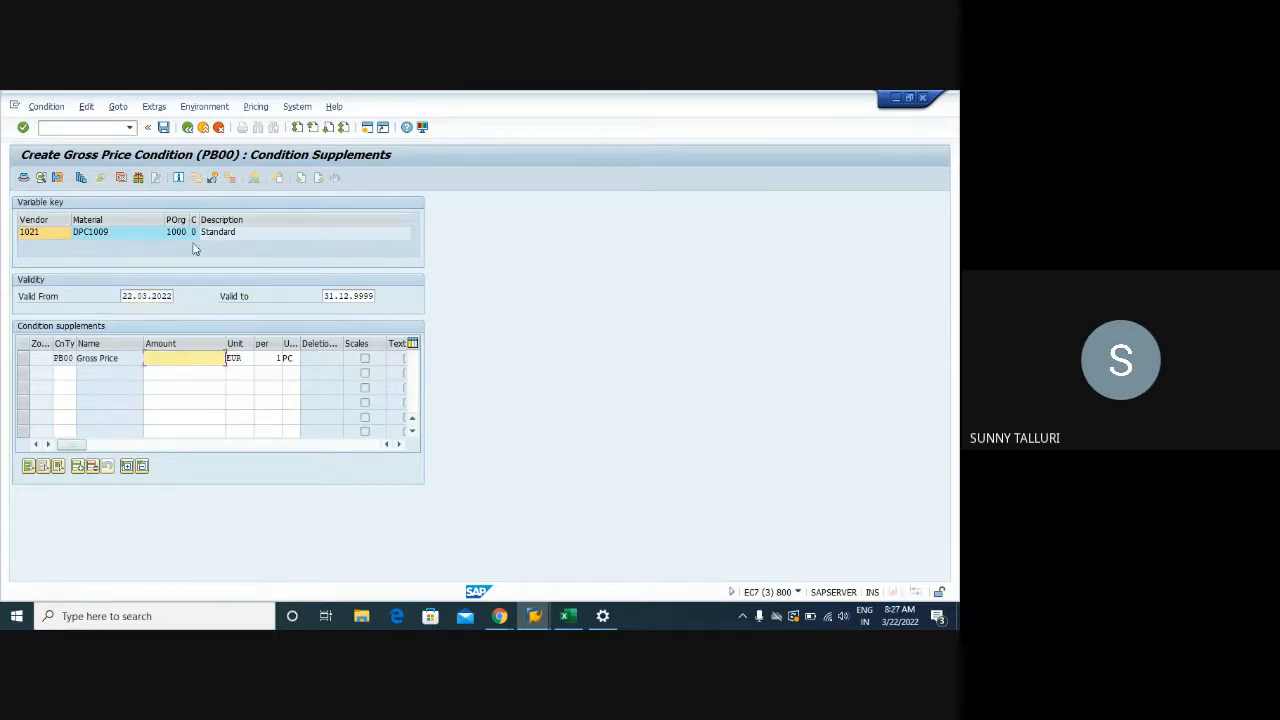
left_click(187, 127)
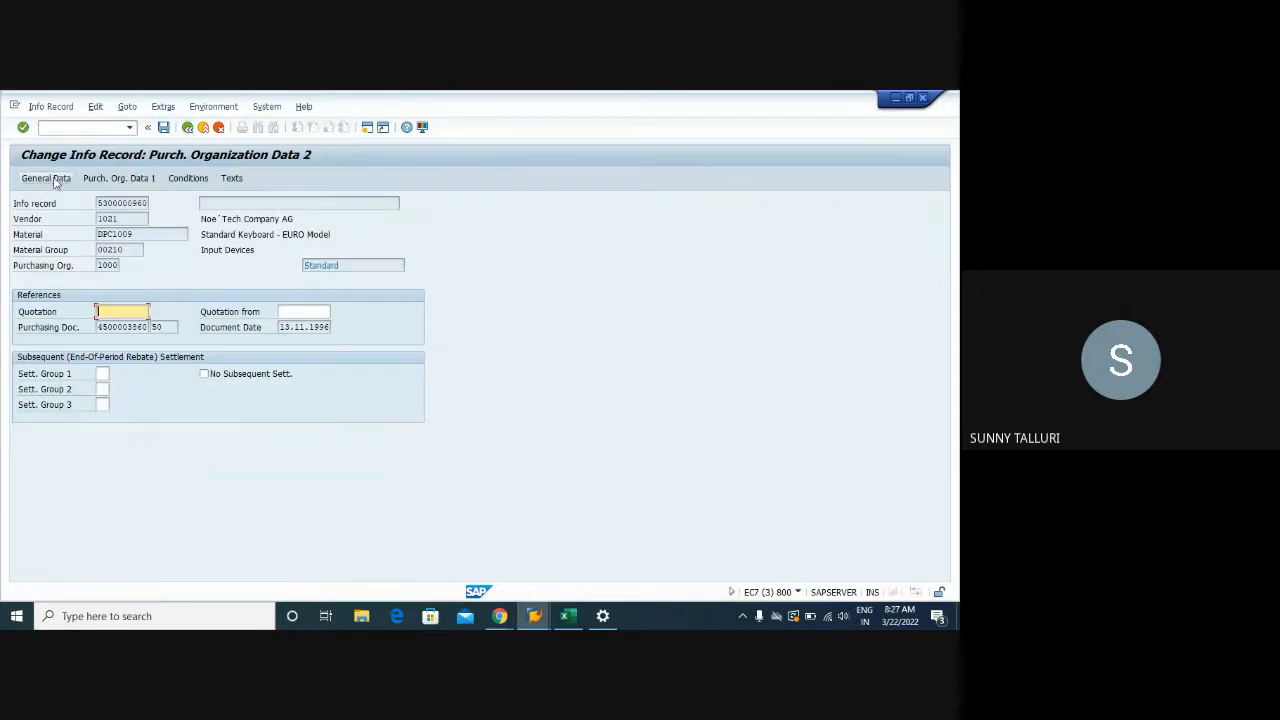
Check the 0,00 net price on Purch. Org. Data 1 and open the PB00 gross price condition
left_click(58, 178)
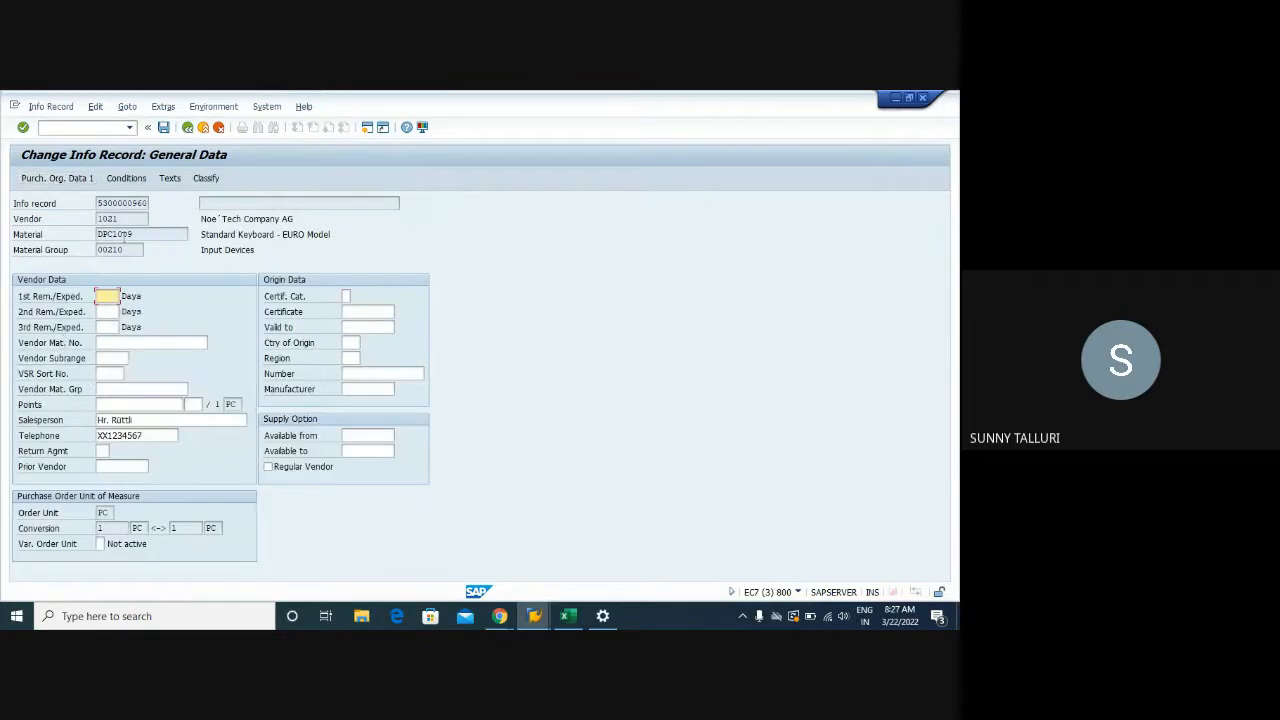
key("Return")
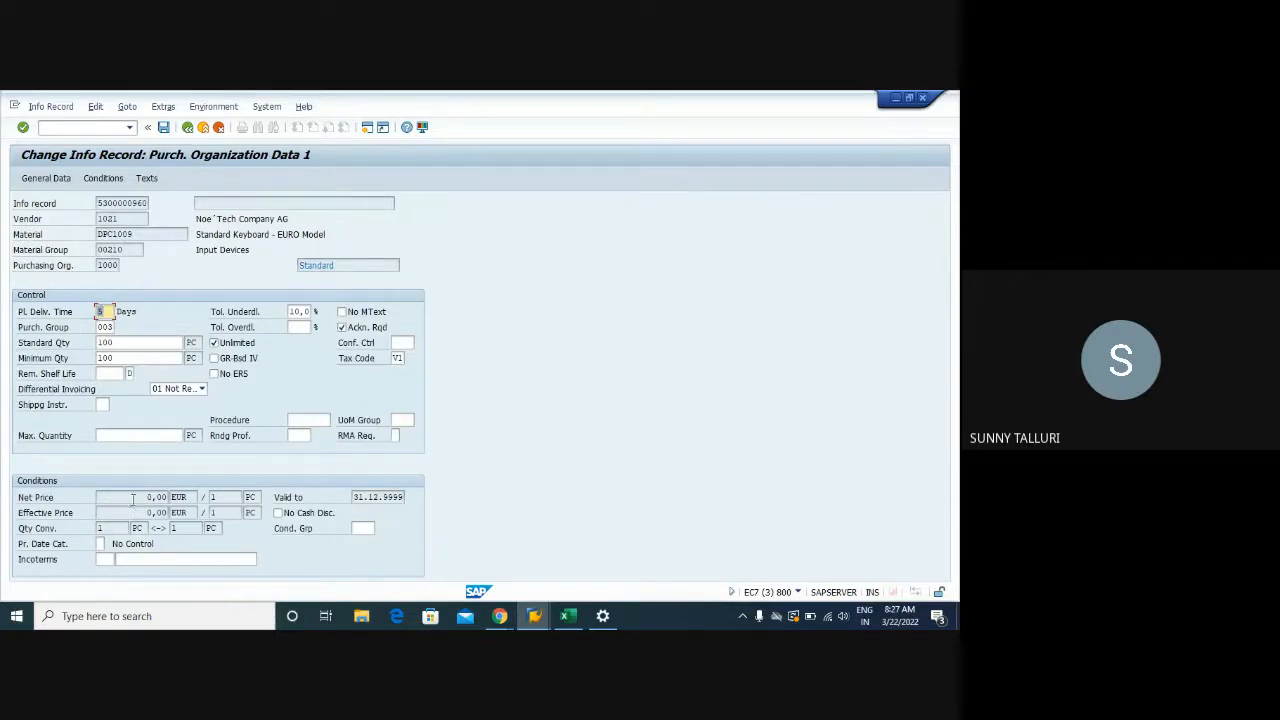
left_click_drag(142, 497, 167, 512)
left_click_drag(148, 497, 204, 497)
left_click(106, 178)
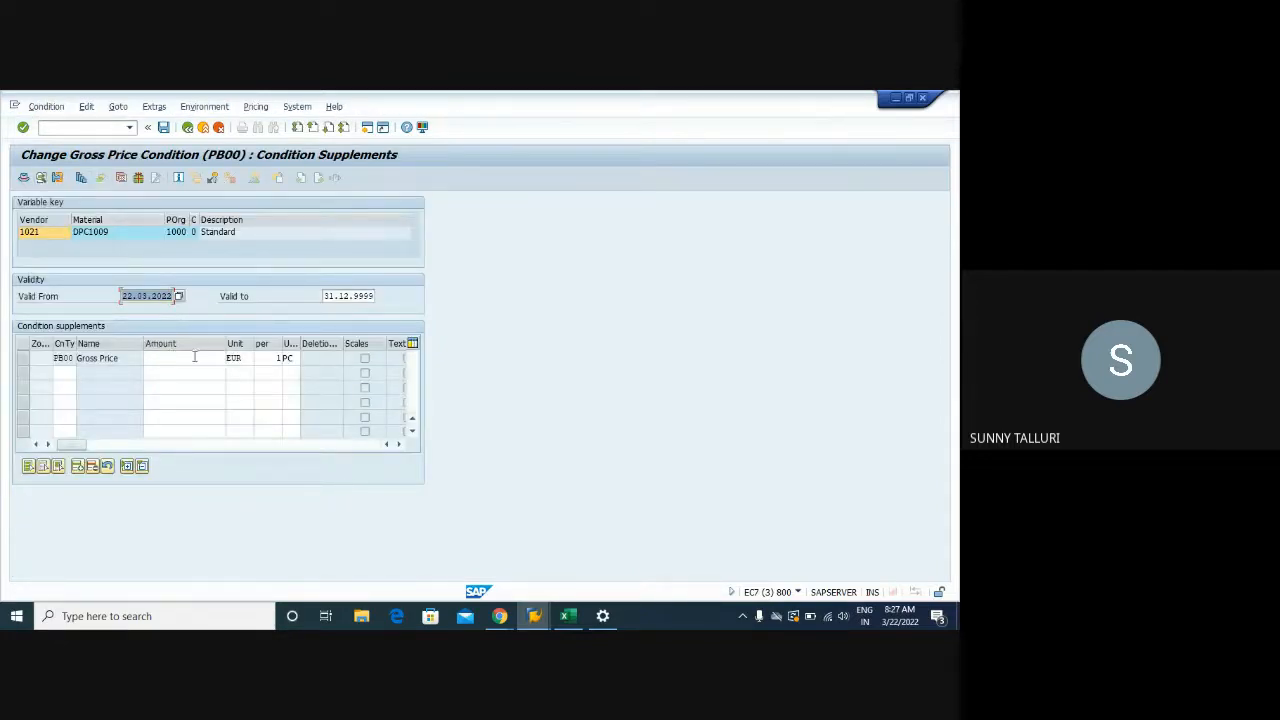
Enter a gross price amount of 5 EUR in the PB00 condition and go back
left_click(216, 358)
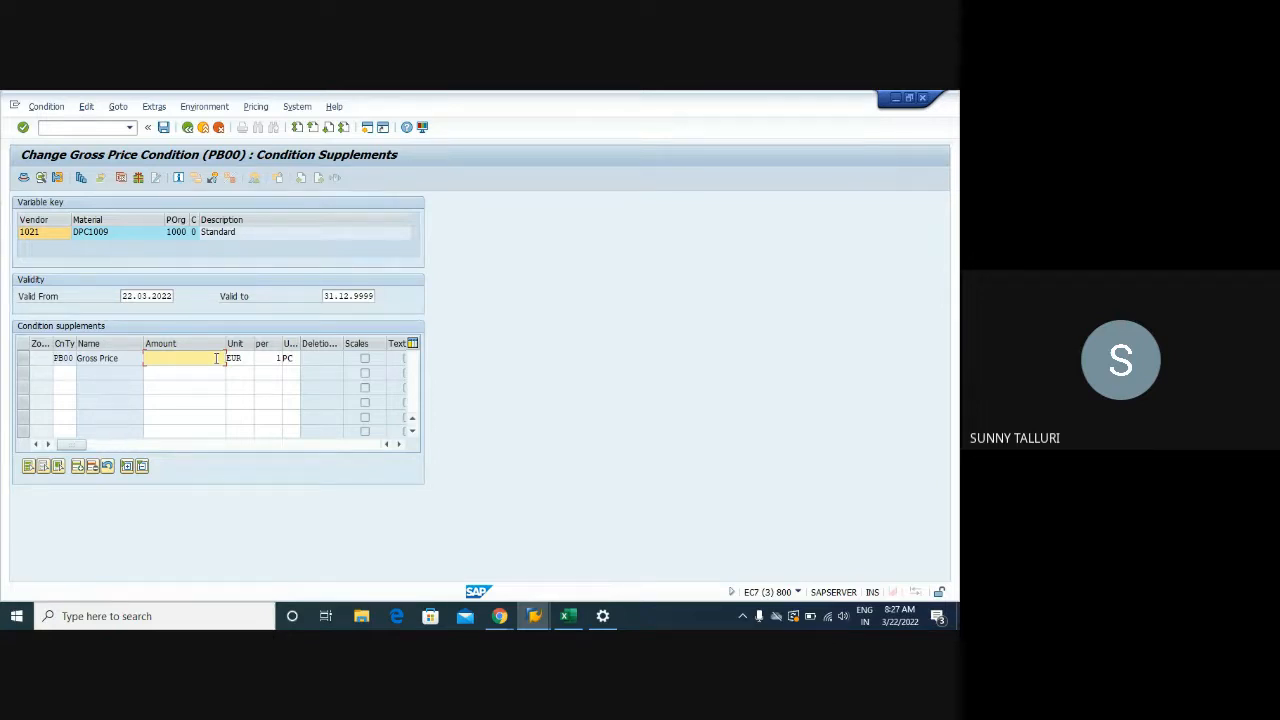
type("0")
type("5")
key("Return")
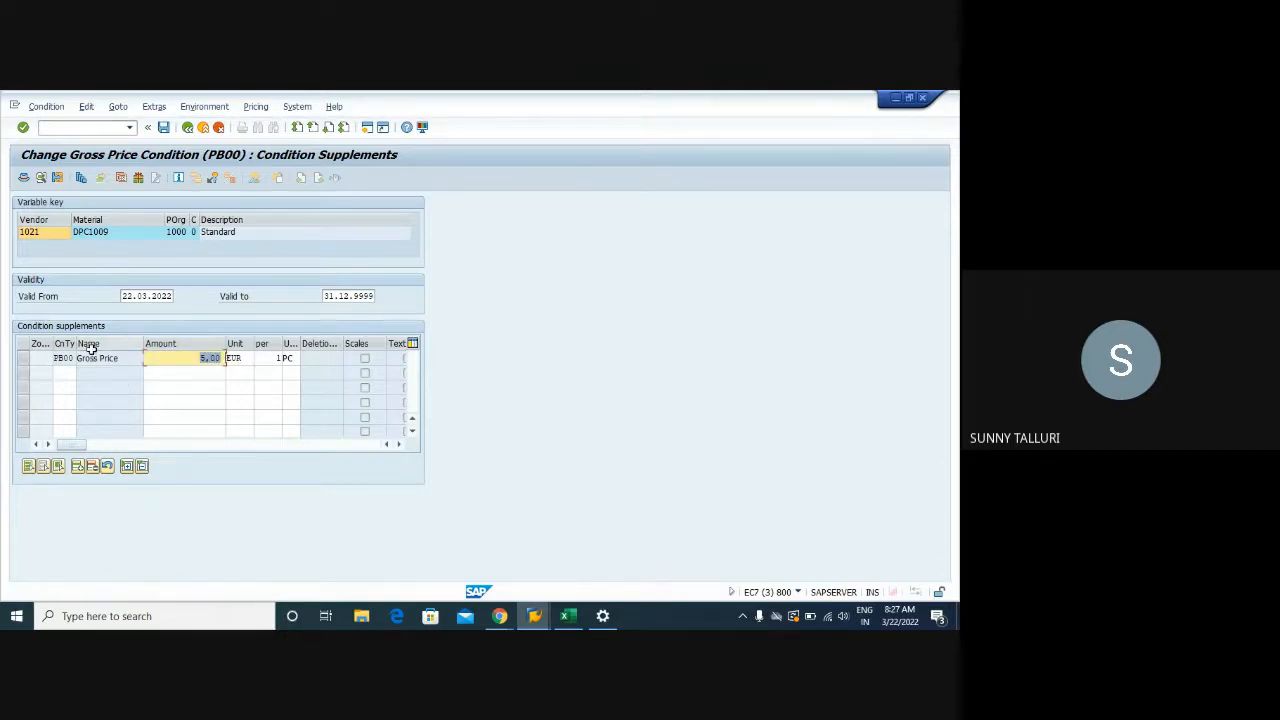
left_click(186, 128)
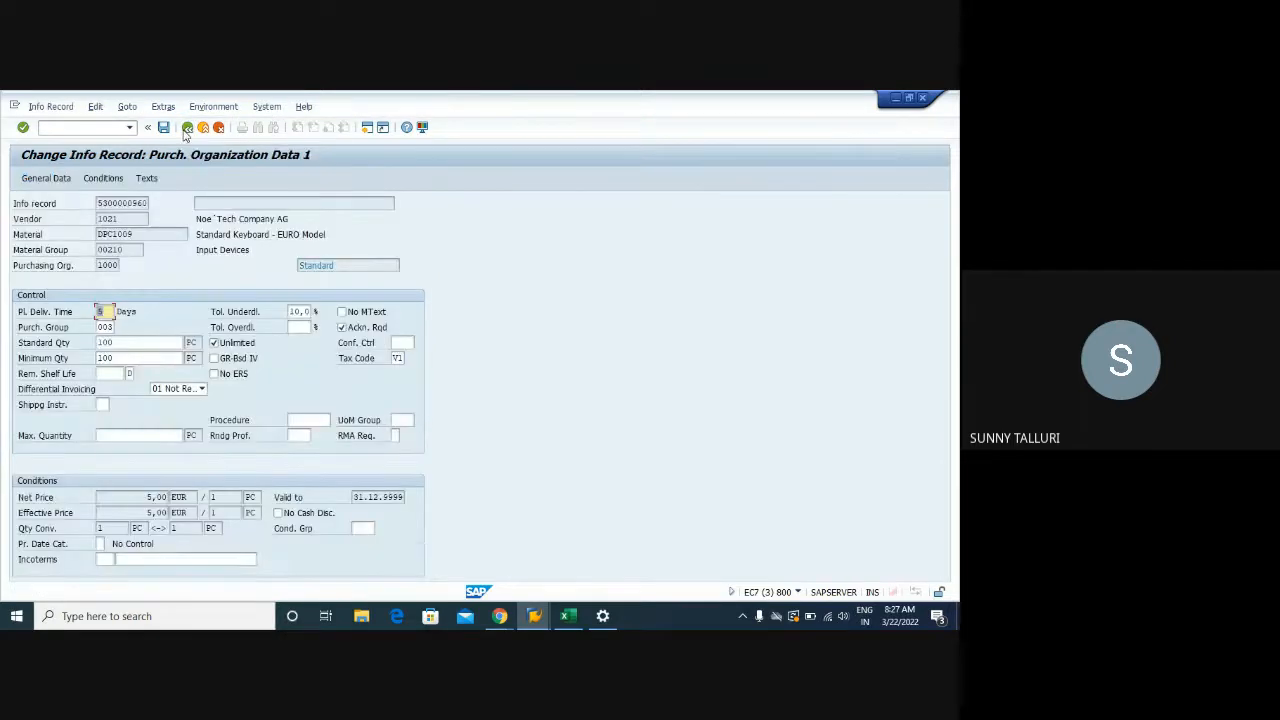
Verify that net and effective price now show 5,00 on Purch. Org. Data 1
left_click(48, 178)
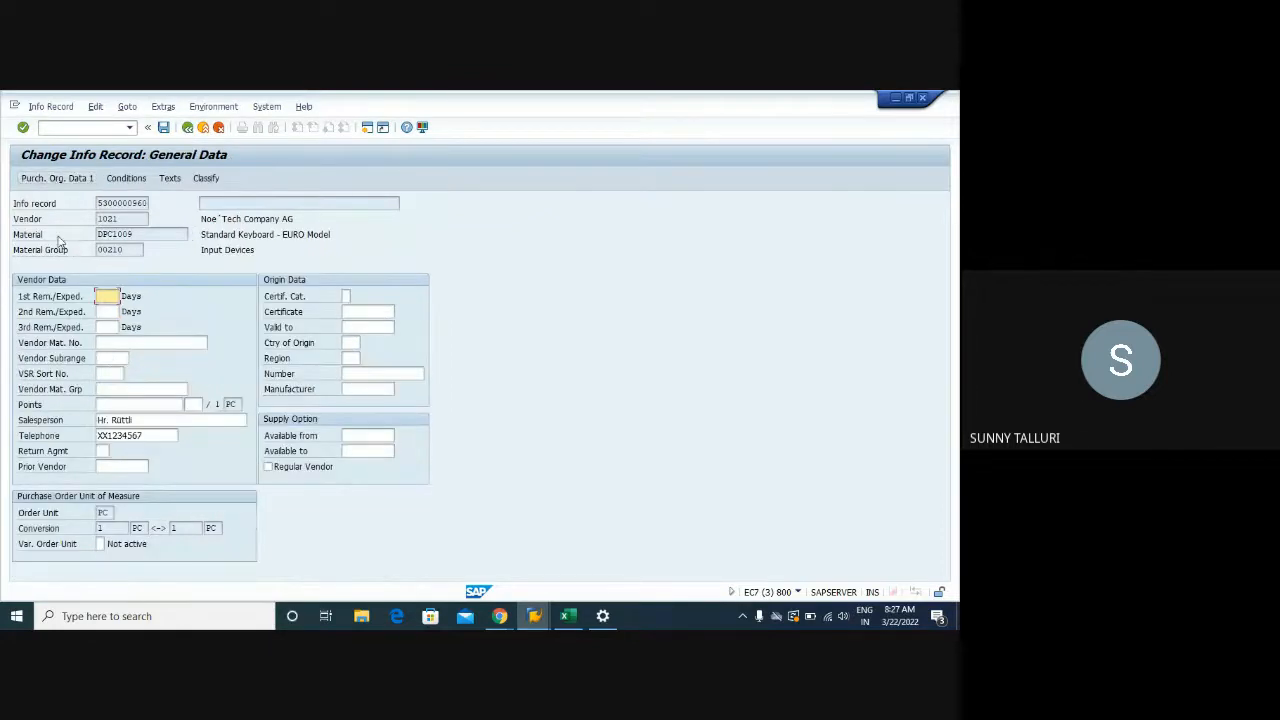
key("Return")
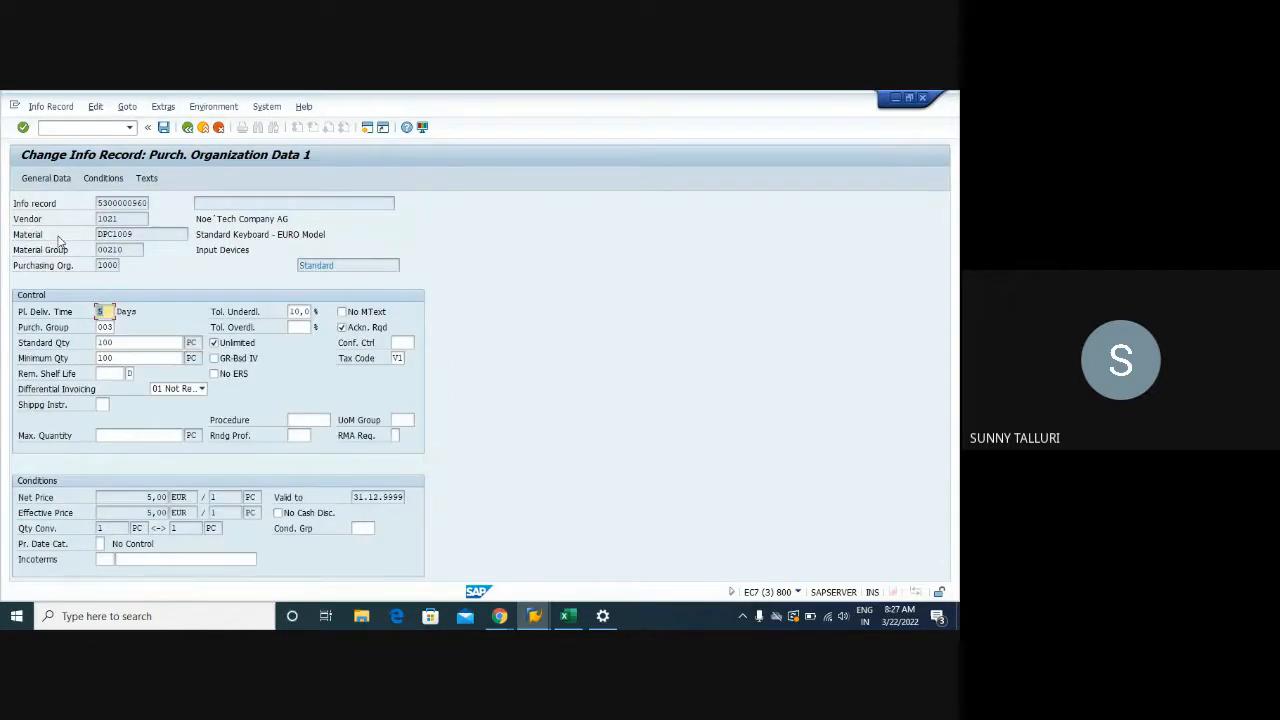
left_click_drag(145, 497, 168, 515)
left_click(157, 497)
double_click(157, 497)
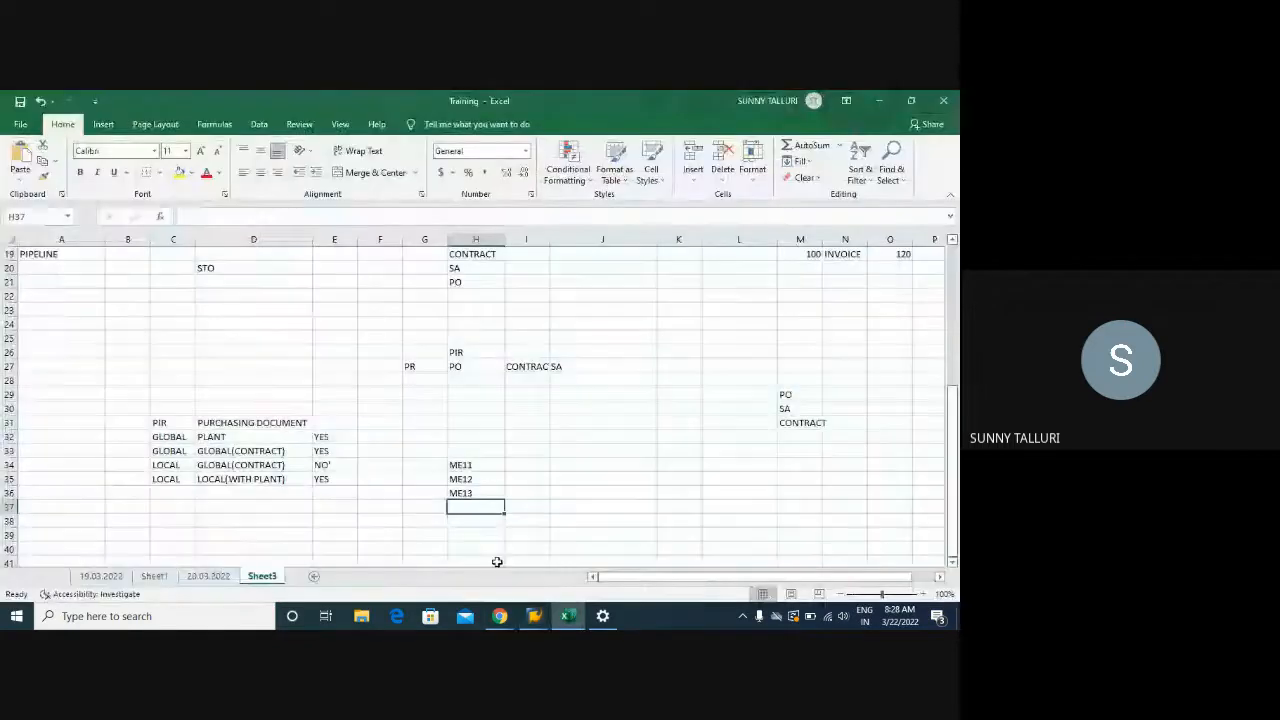
In the Training workbook, enter PR->PO in cell J34 beside ME11
left_click(567, 616)
left_click(641, 469)
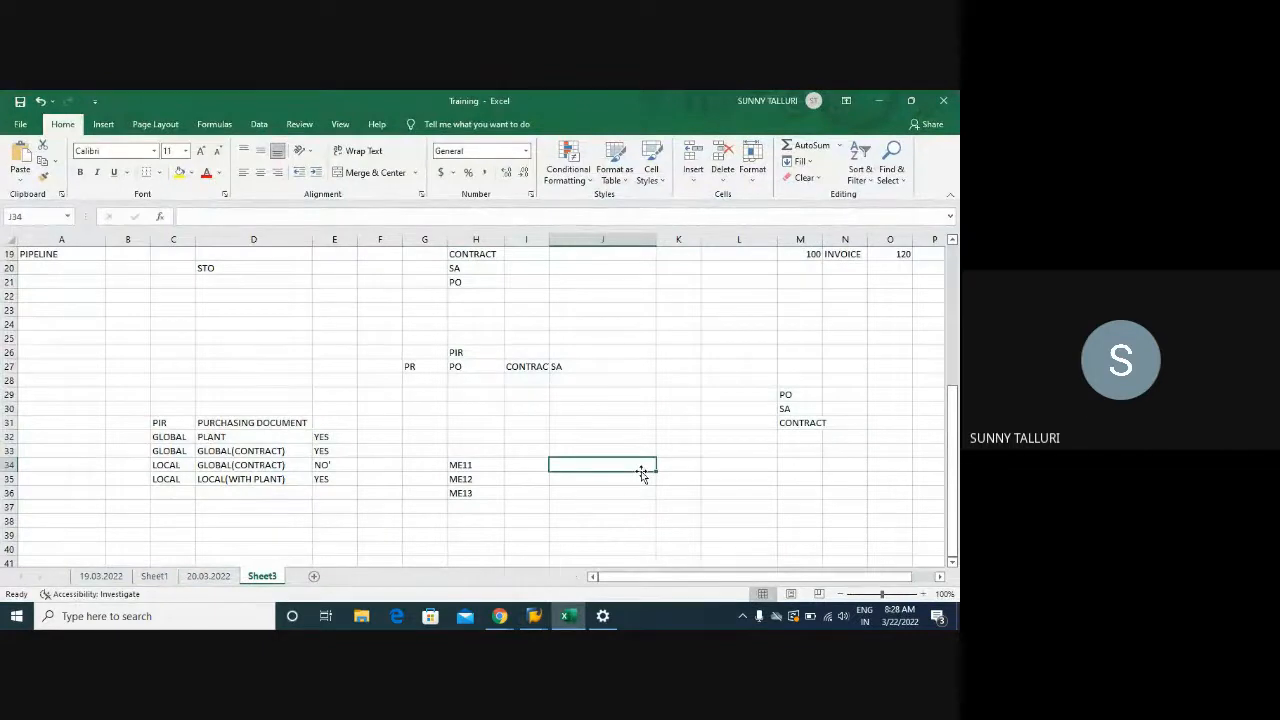
type("PR")
key("Return")
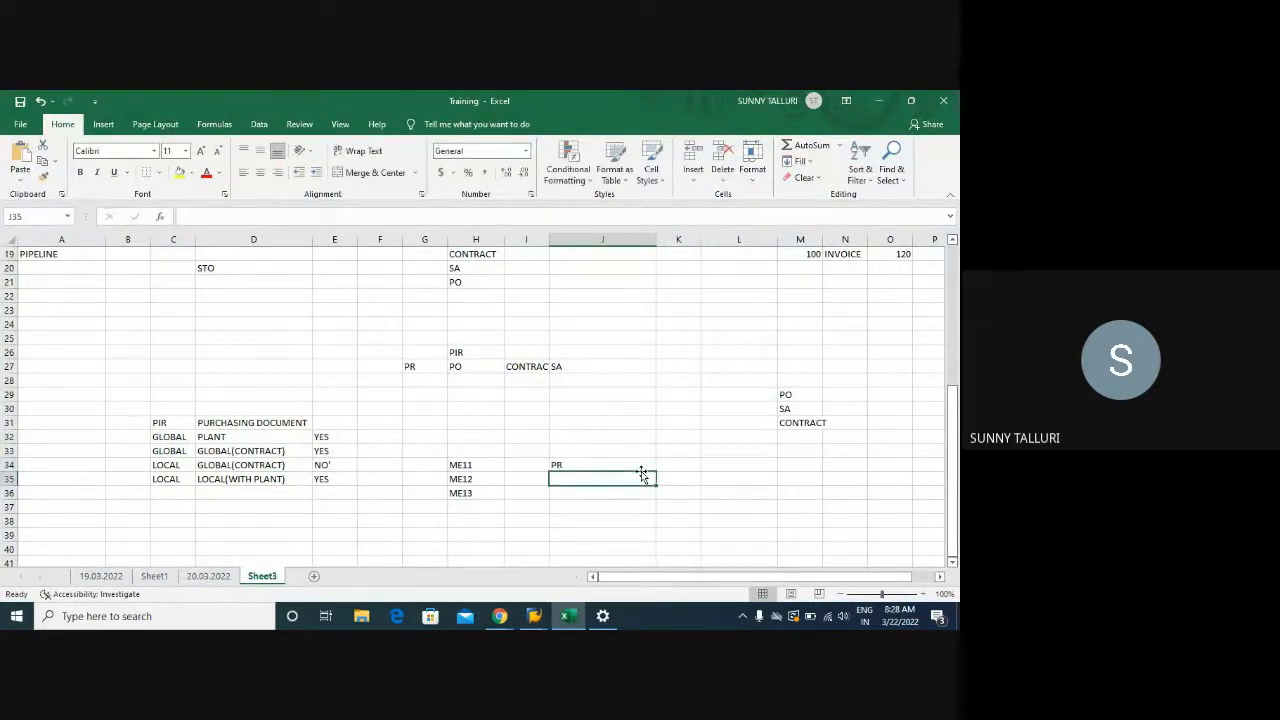
key("BackSpace")
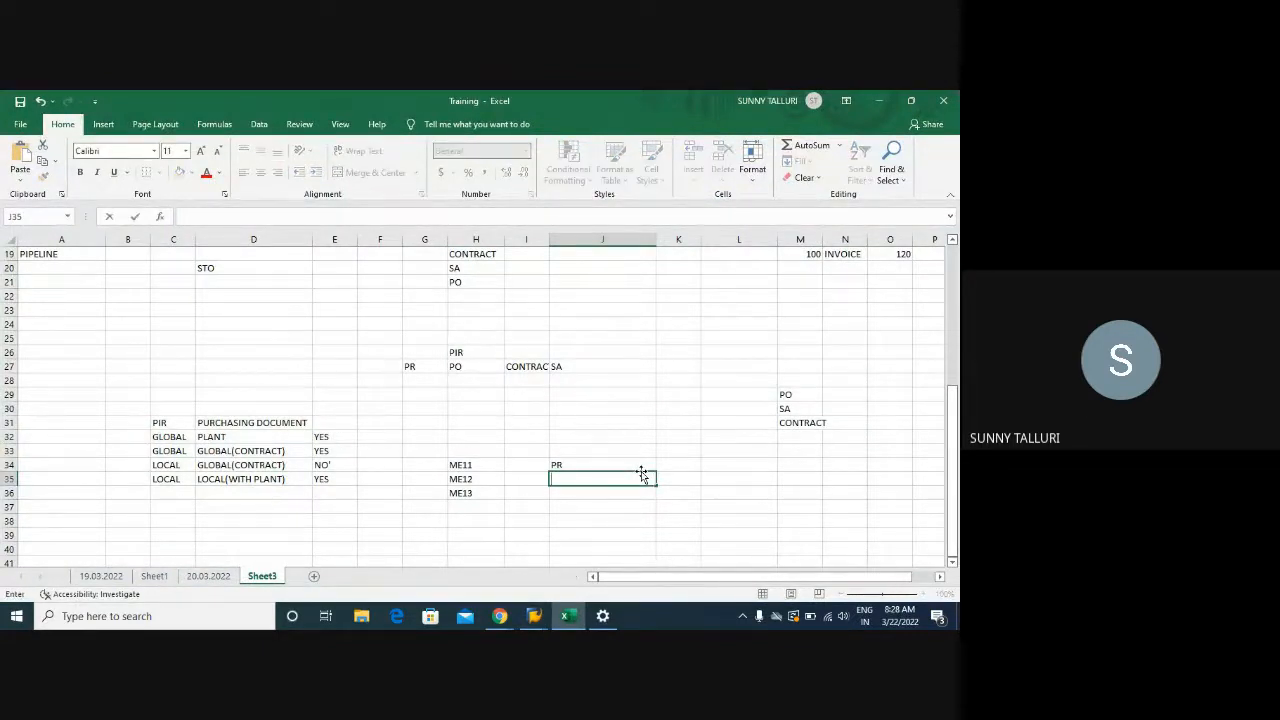
left_click(635, 465)
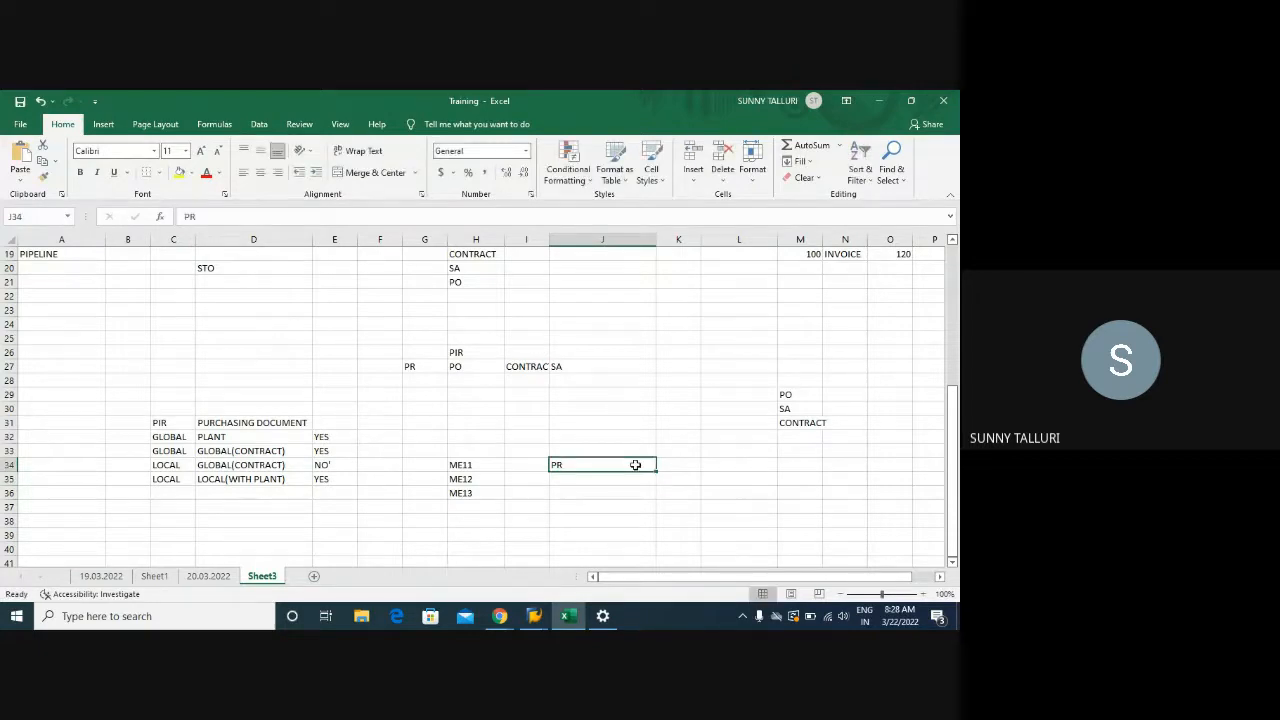
left_click(244, 220)
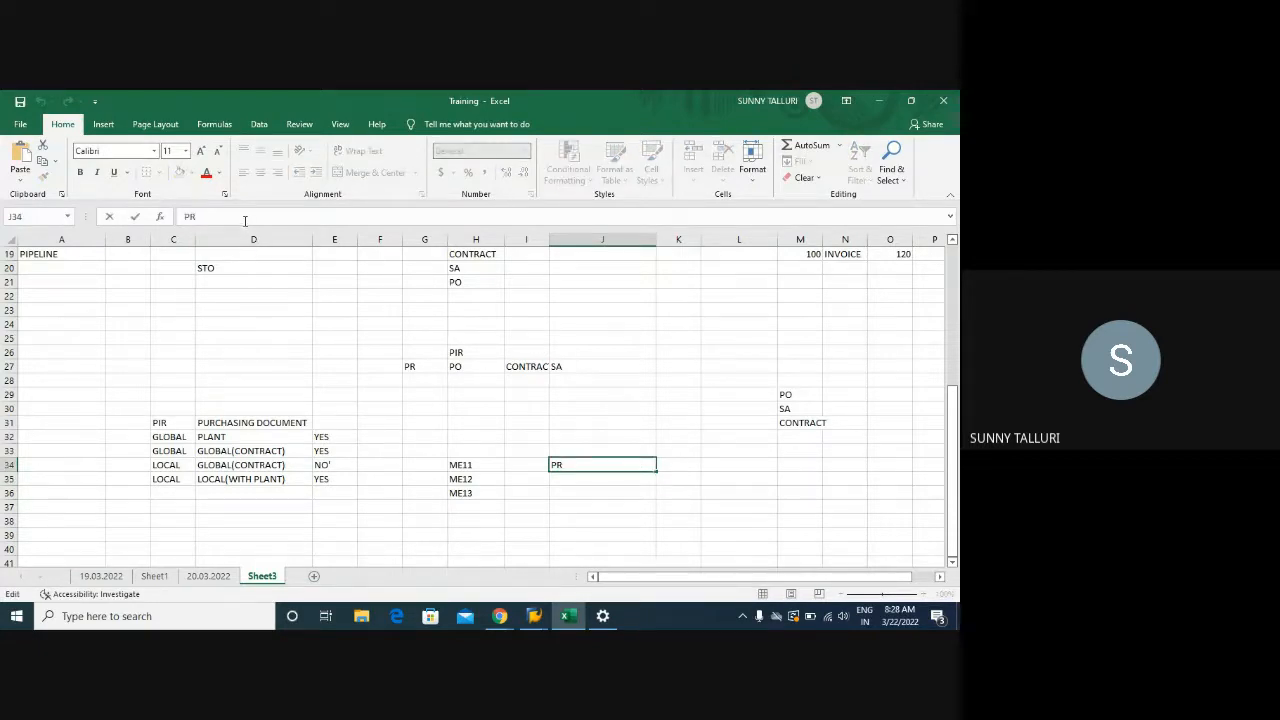
type("->po")
key("BackSpace")
type("PO")
key("Return")
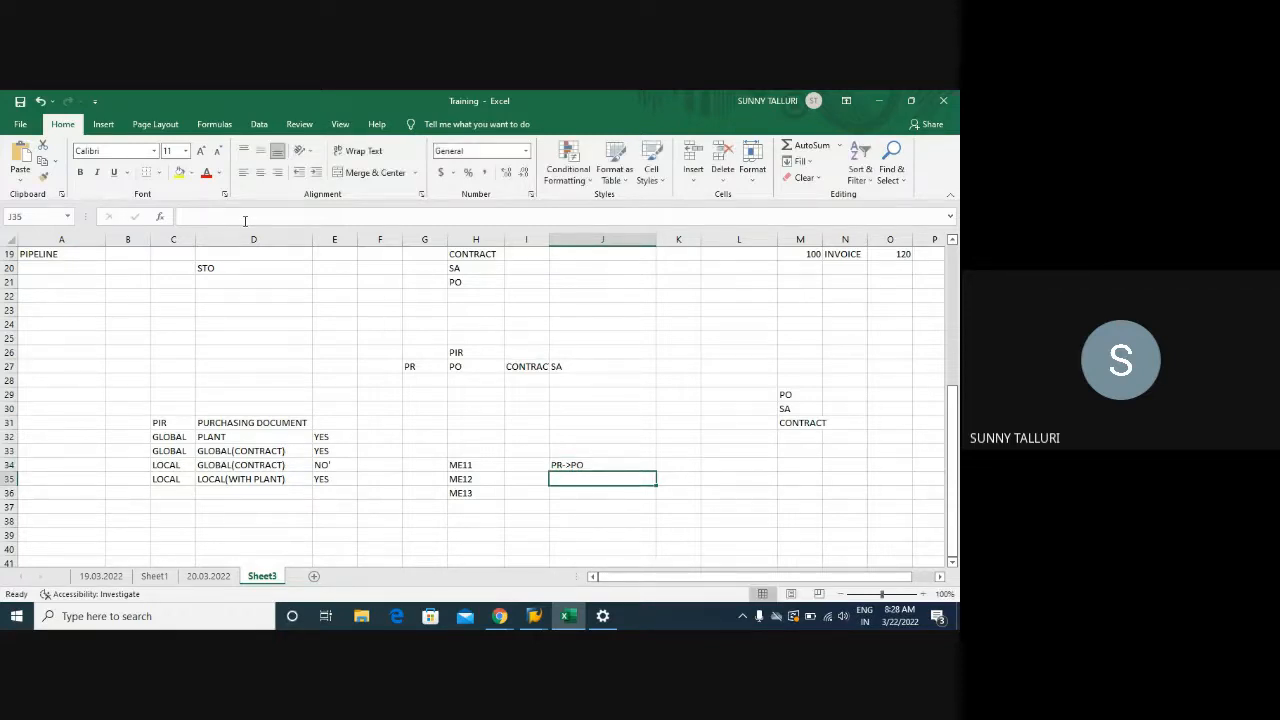
Enter SA in J35 and CONTRACT in J36, then return to the SAP Change Info Record window
type("SA")
key("Return")
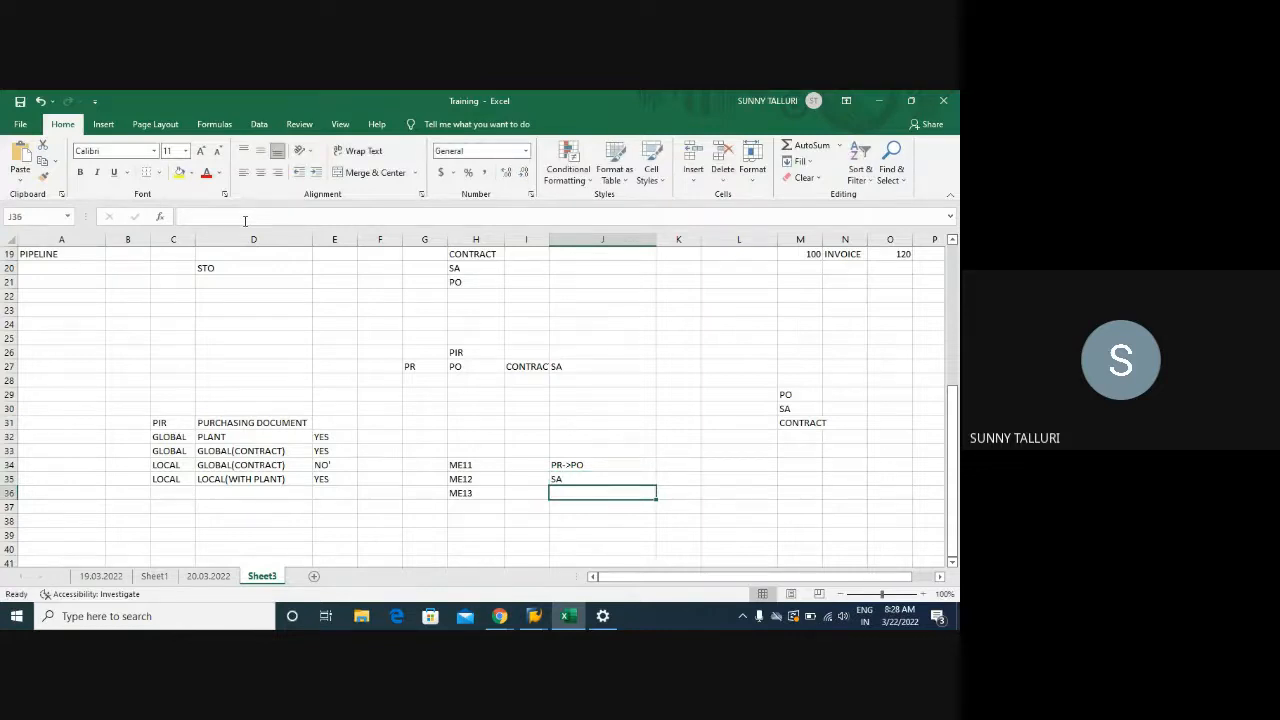
type("C")
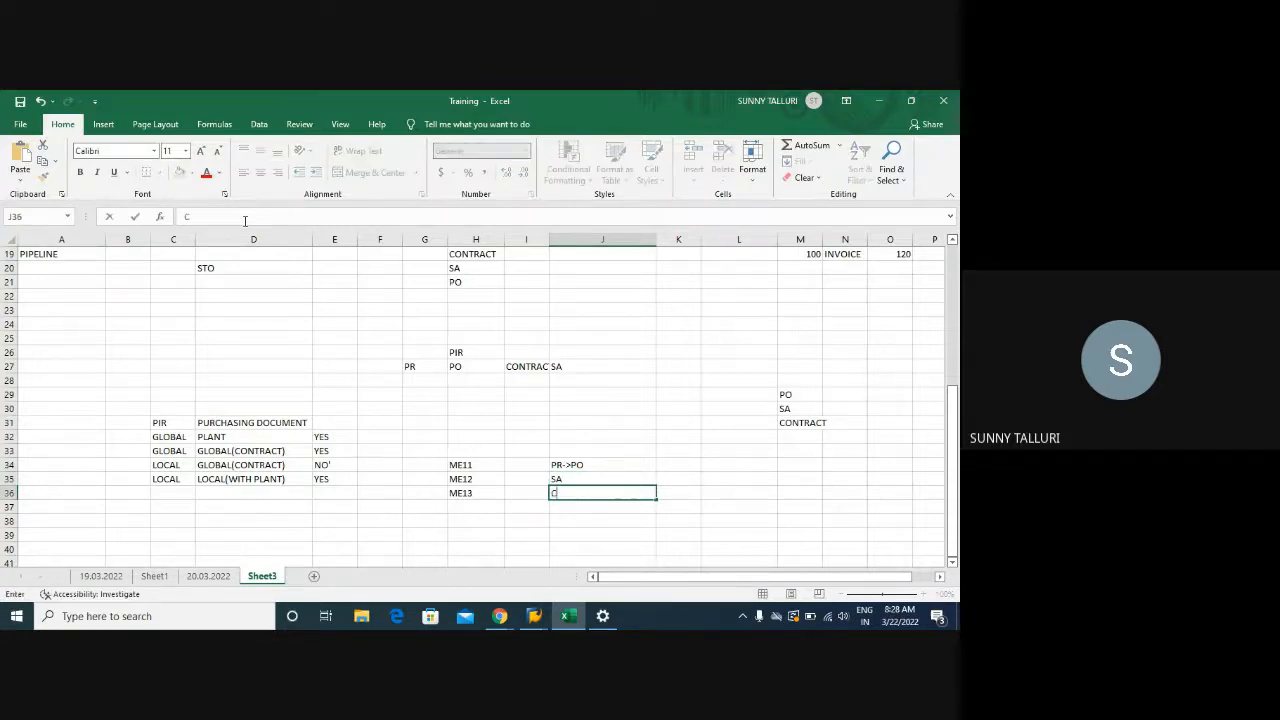
type("ONTRACT")
key("Return")
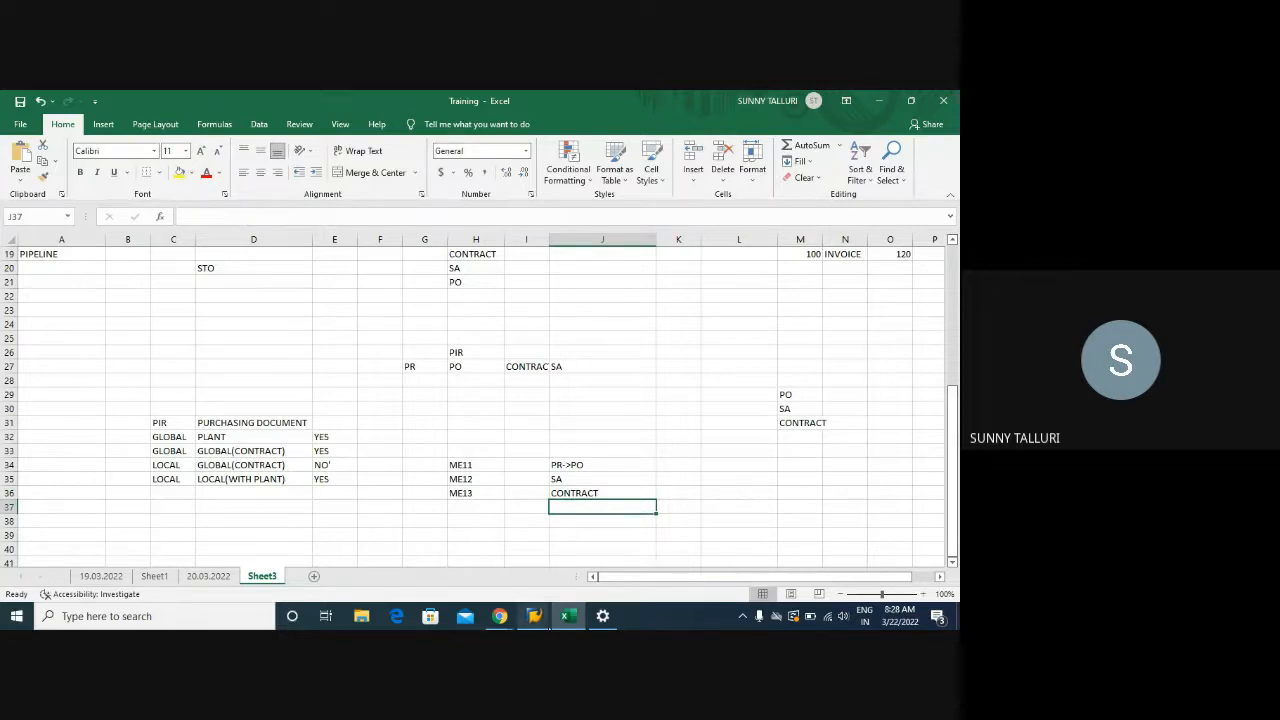
left_click(534, 616)
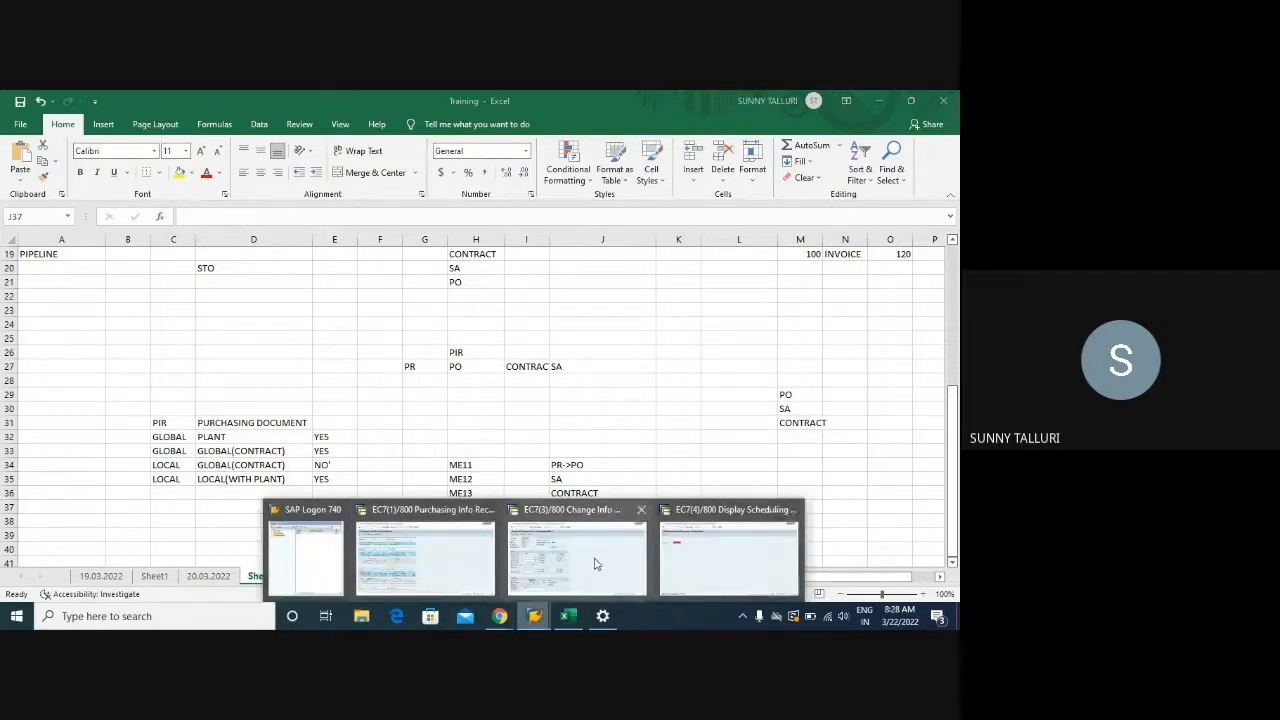
left_click(594, 565)
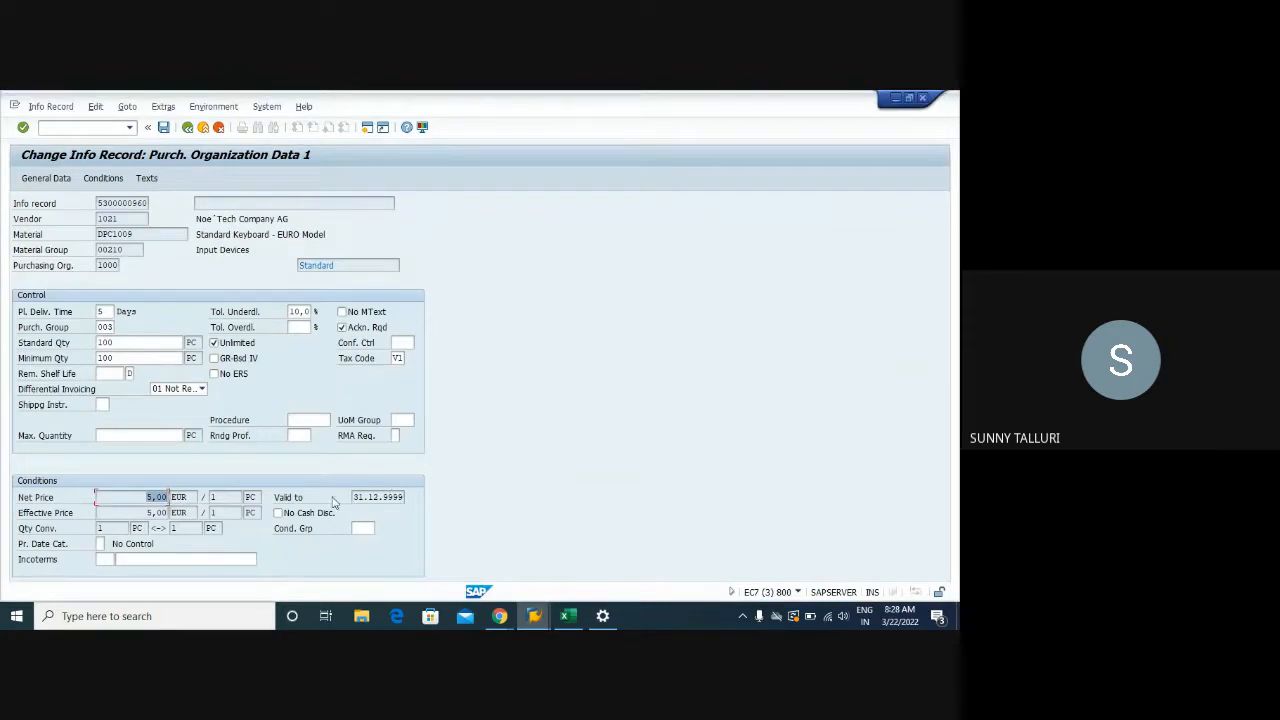
Bring up the Pr. Date Cat. value help for DPC1009 and select 5 GR Date
left_click(100, 543)
left_click(110, 544)
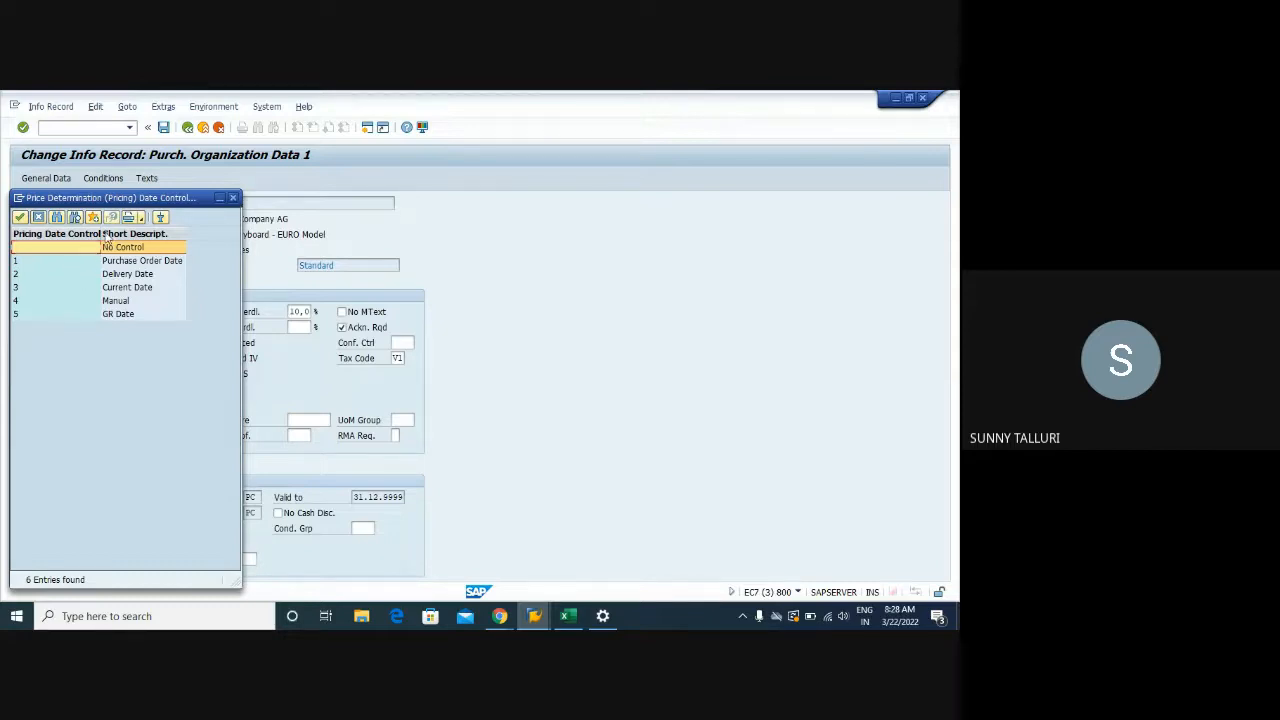
left_click_drag(124, 198, 501, 170)
left_click(411, 236)
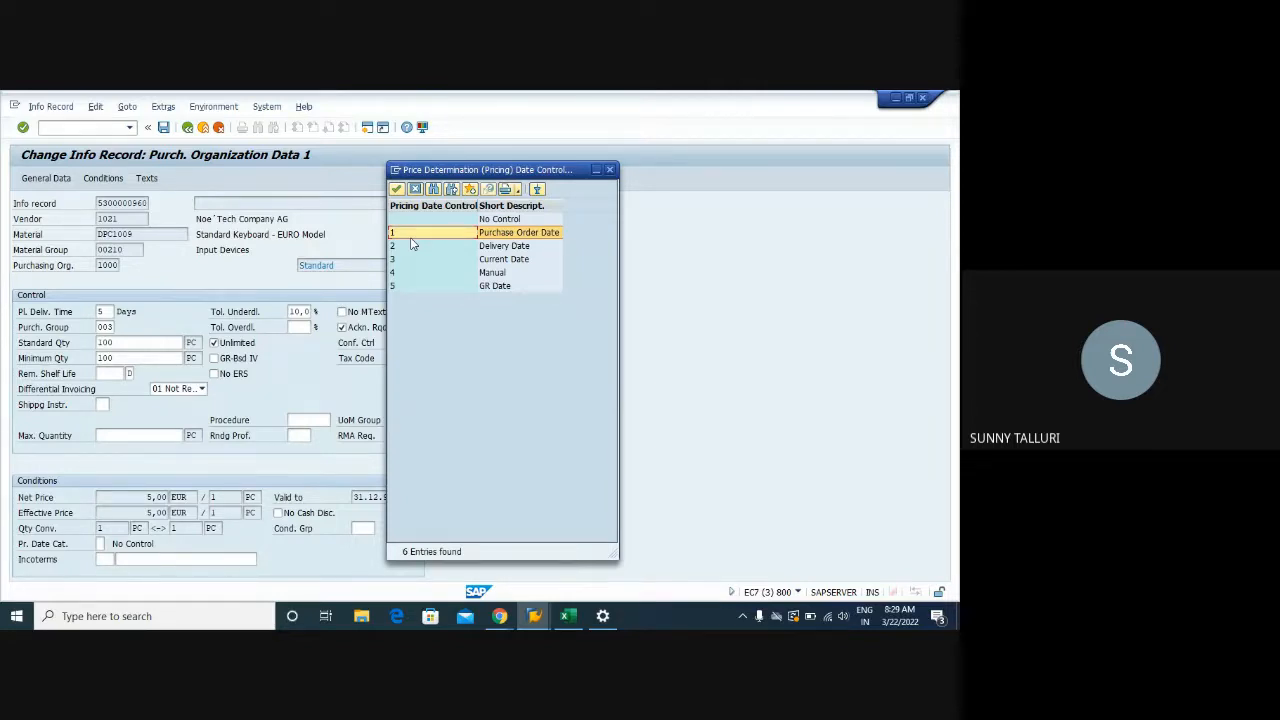
left_click(405, 288)
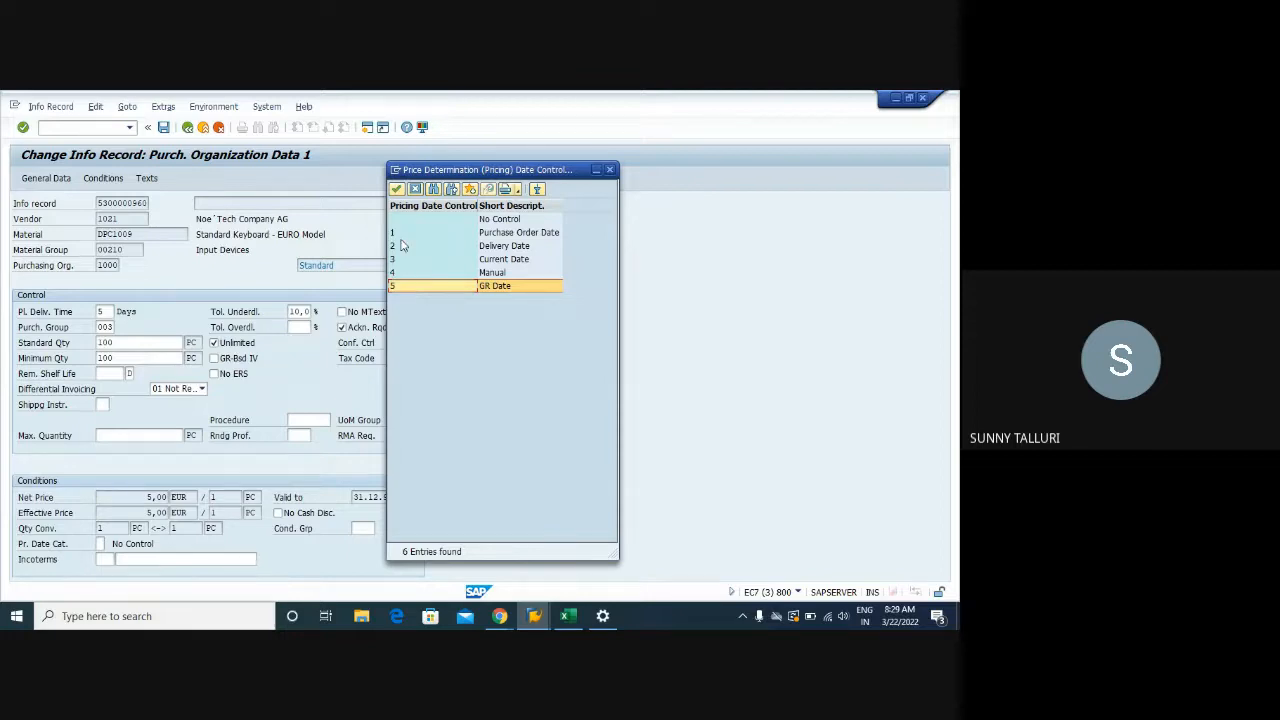
Compare the Pr. Date Cat. options, then pick '1 Purchase Order Date' for DPC1009's info record
left_click(402, 234)
left_click(404, 289)
left_click(398, 235)
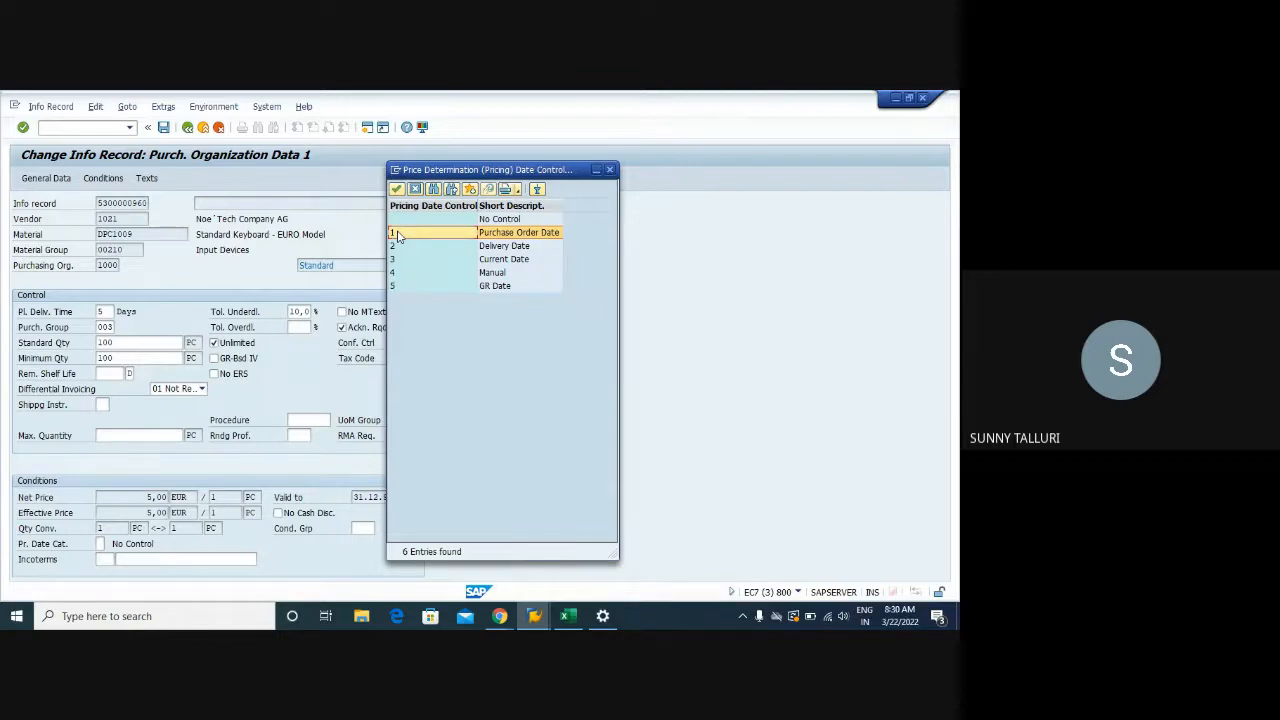
left_click(398, 249)
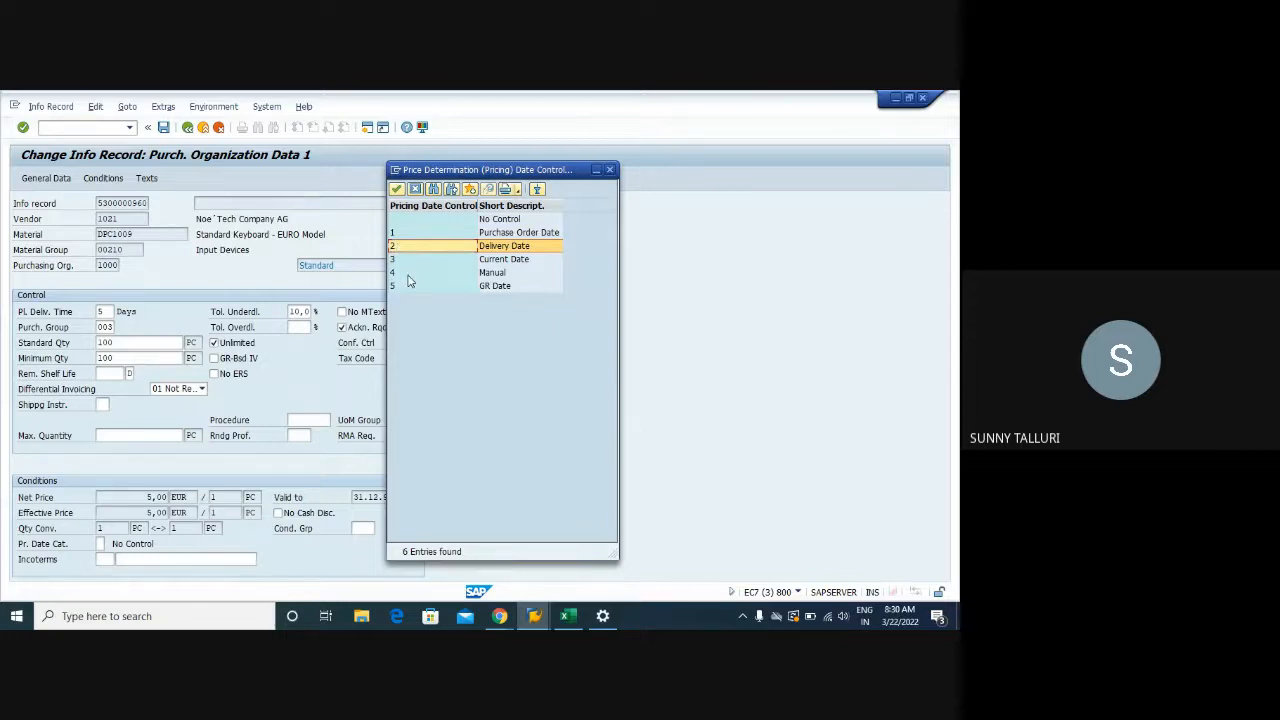
left_click(408, 276)
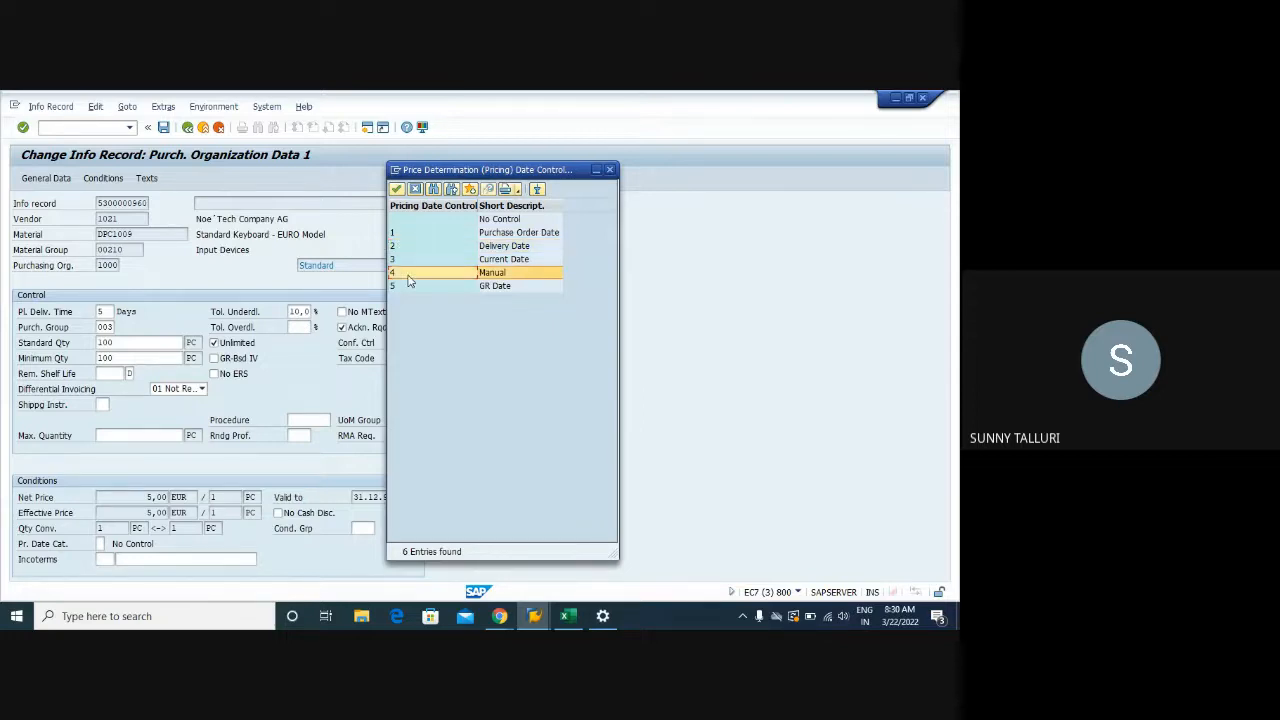
left_click(411, 261)
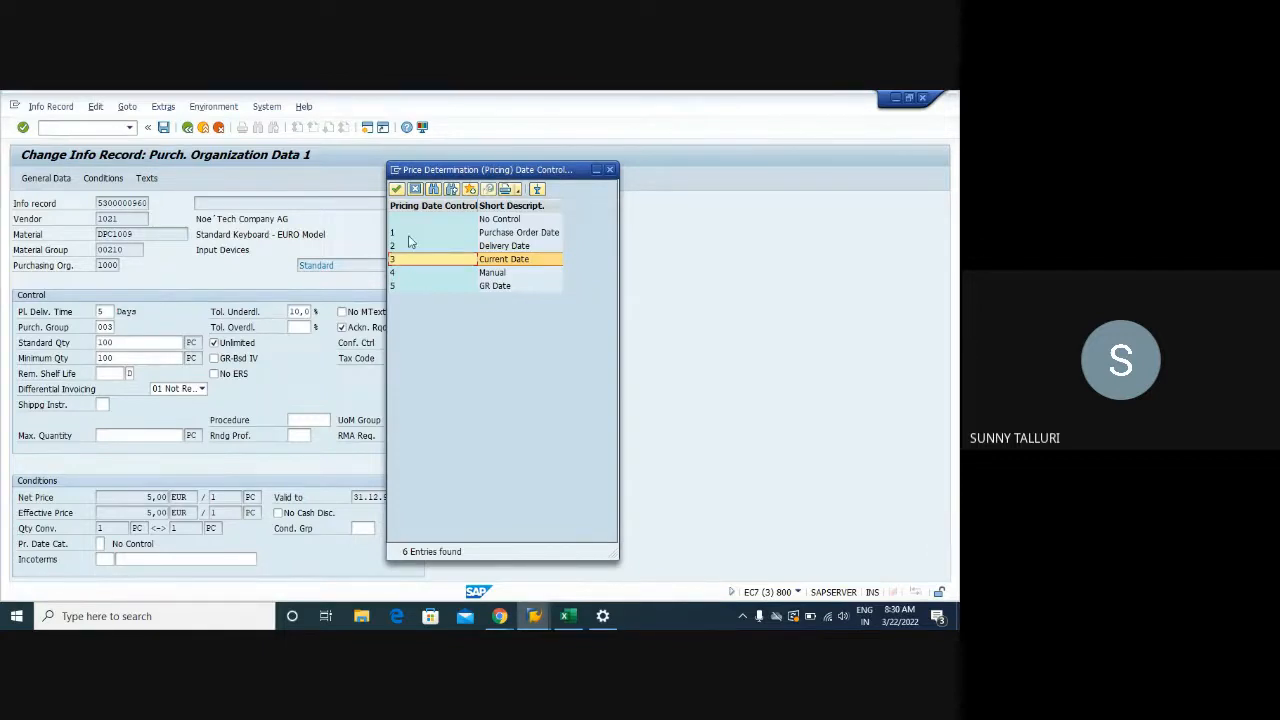
double_click(410, 234)
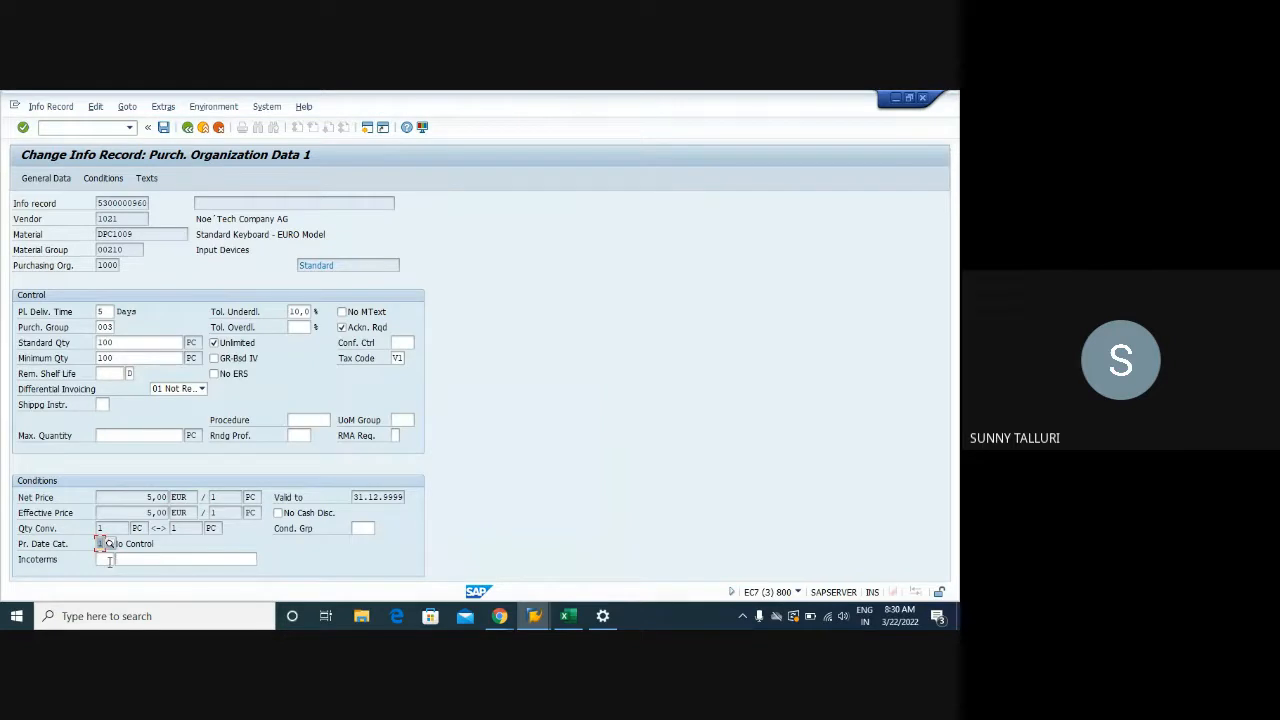
Set the info record's Incoterms to FCA with location INCO 2022
left_click(106, 559)
left_click(121, 560)
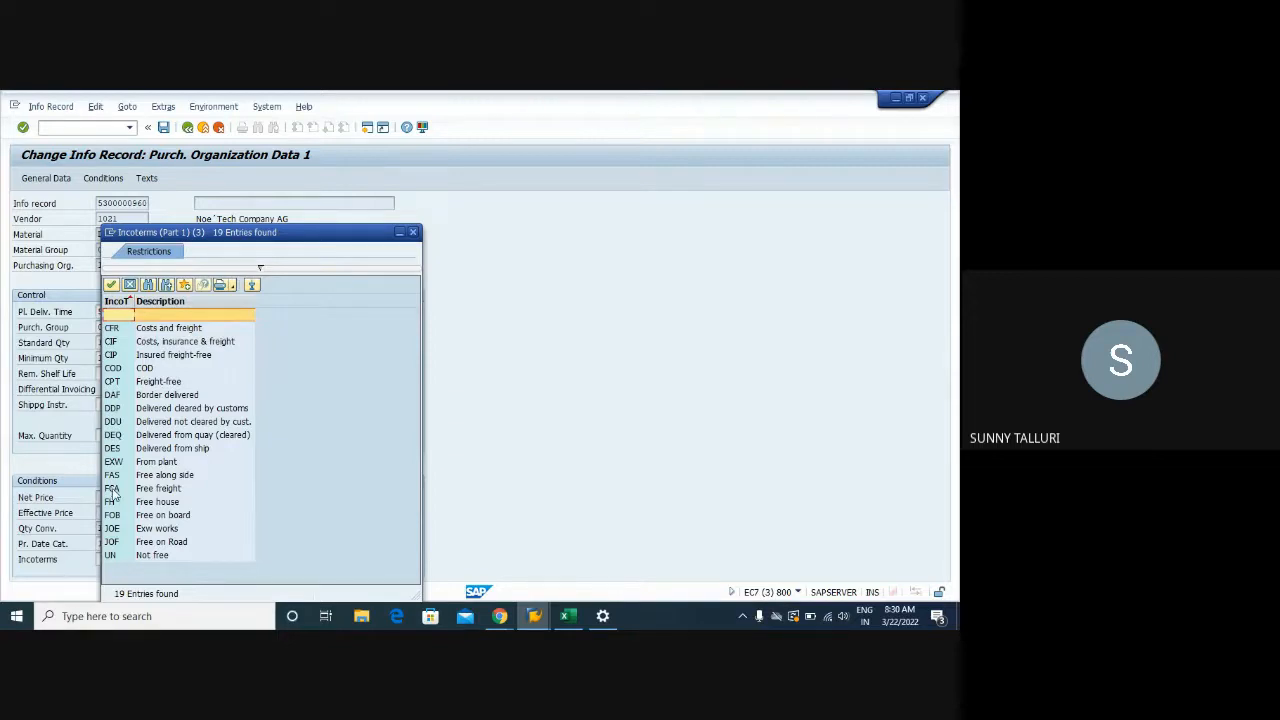
double_click(112, 489)
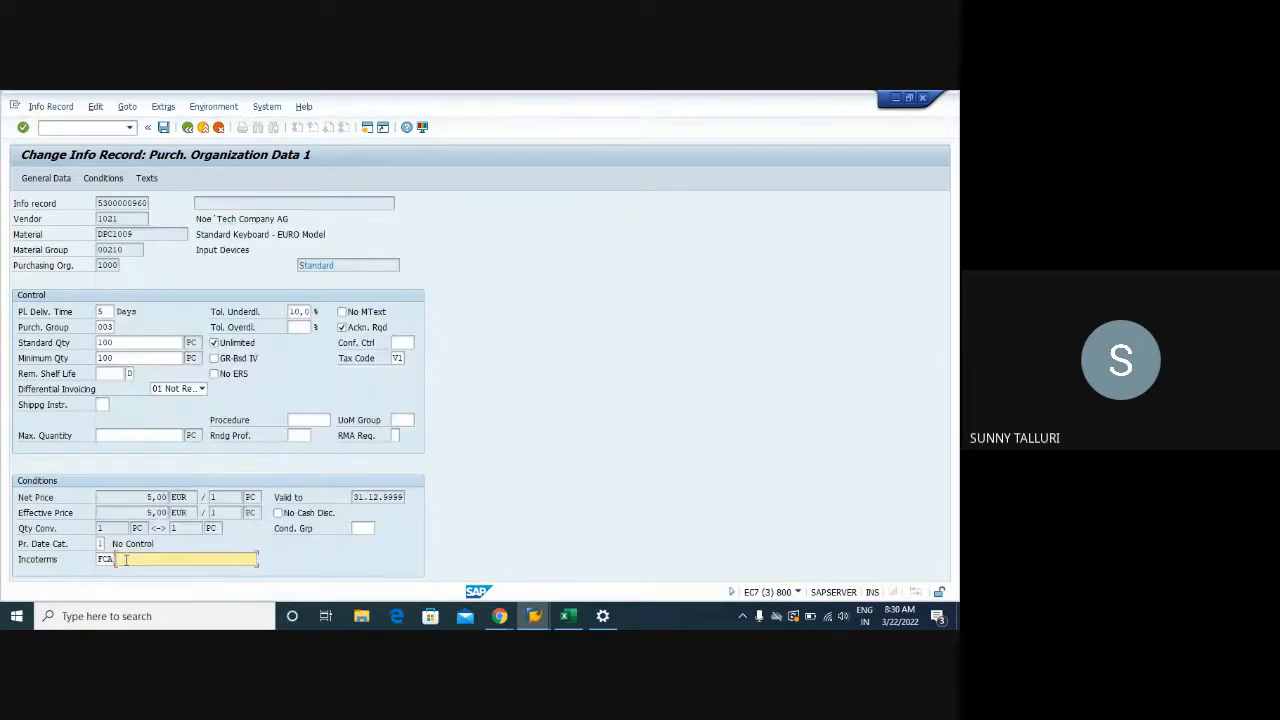
type("INCO 2022")
key("Return")
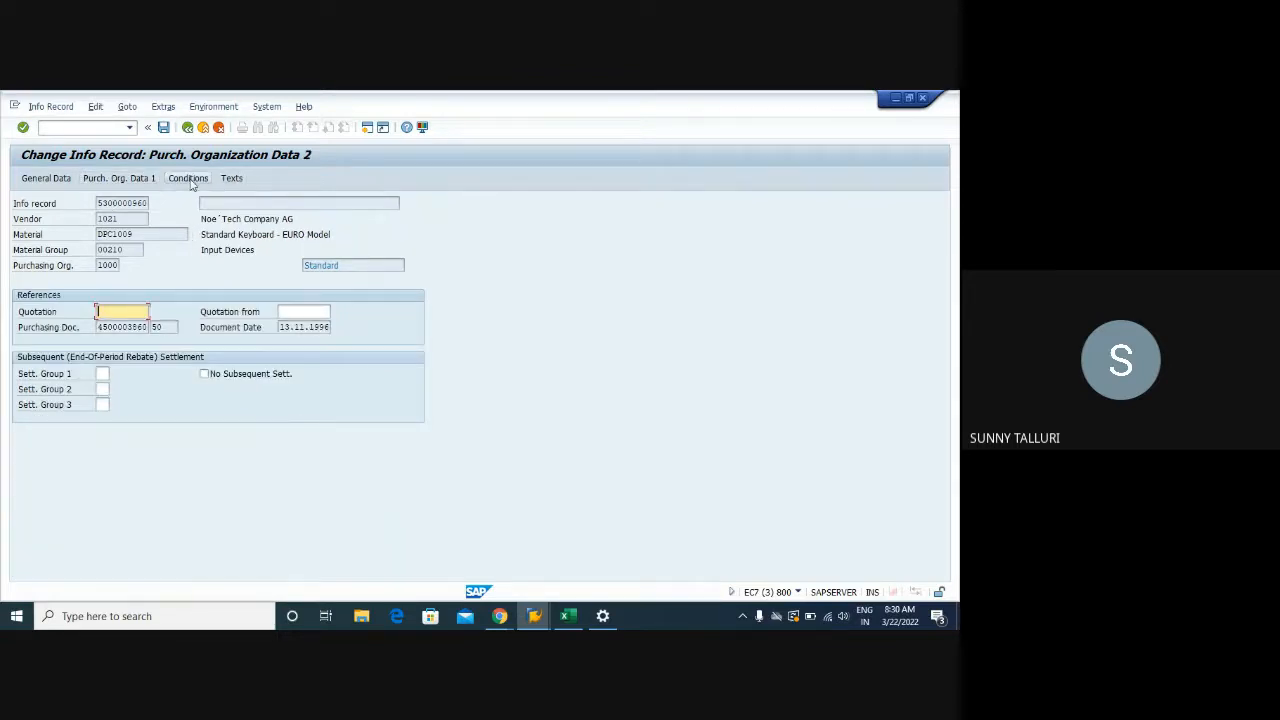
Make the price condition valid from 01.01.2022 and save the info record
left_click(190, 178)
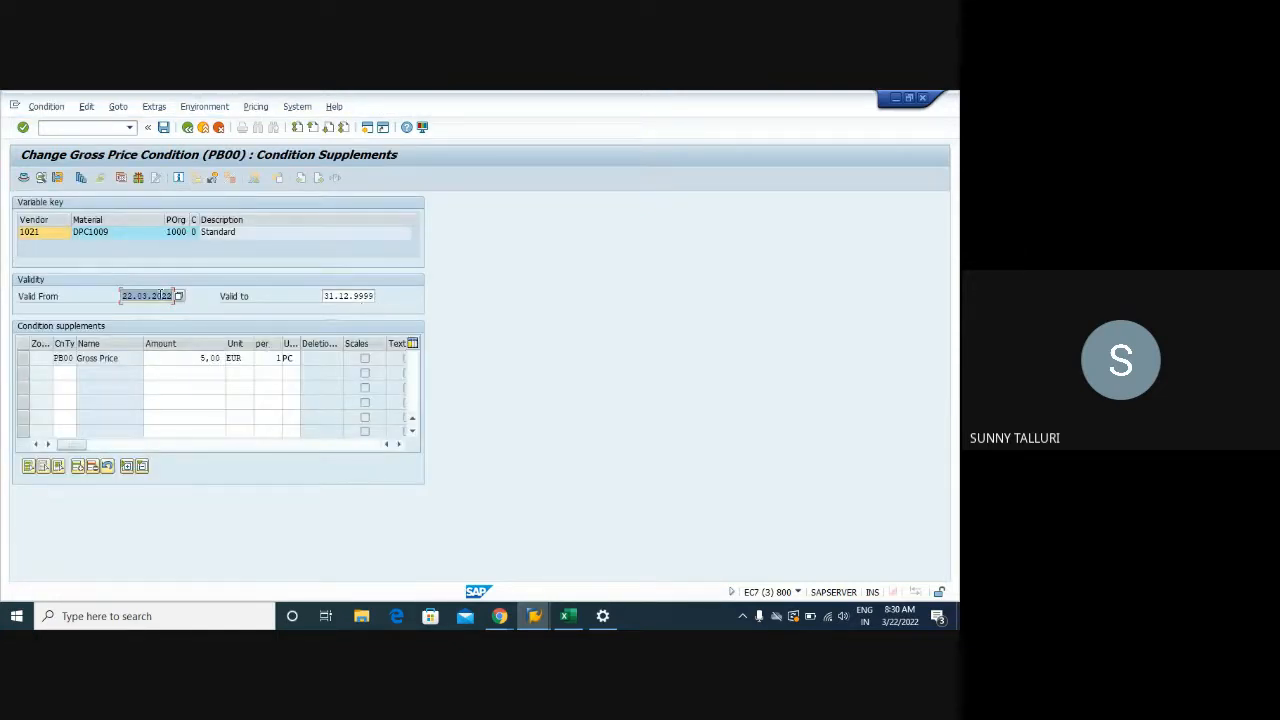
type("01012022")
key("Return")
left_click(163, 127)
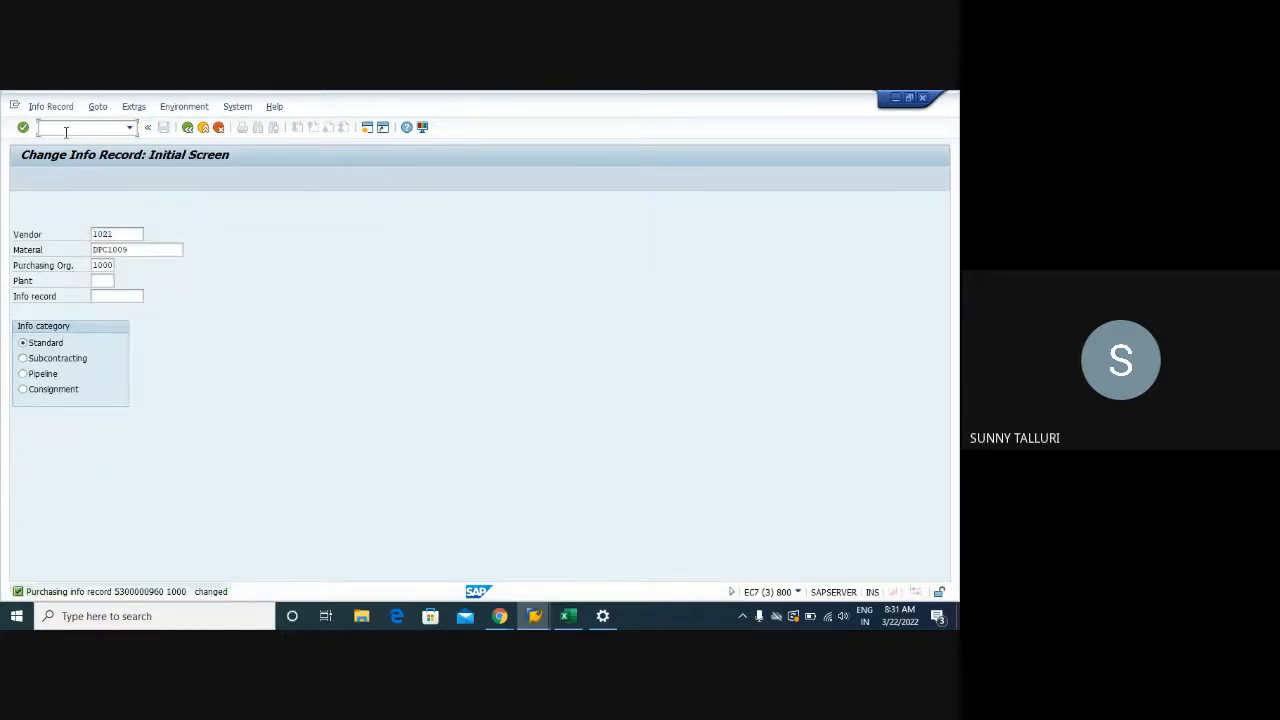
Start transaction ME21N and close the unused scheduling agreement session
type("/OME21N")
key("Return")
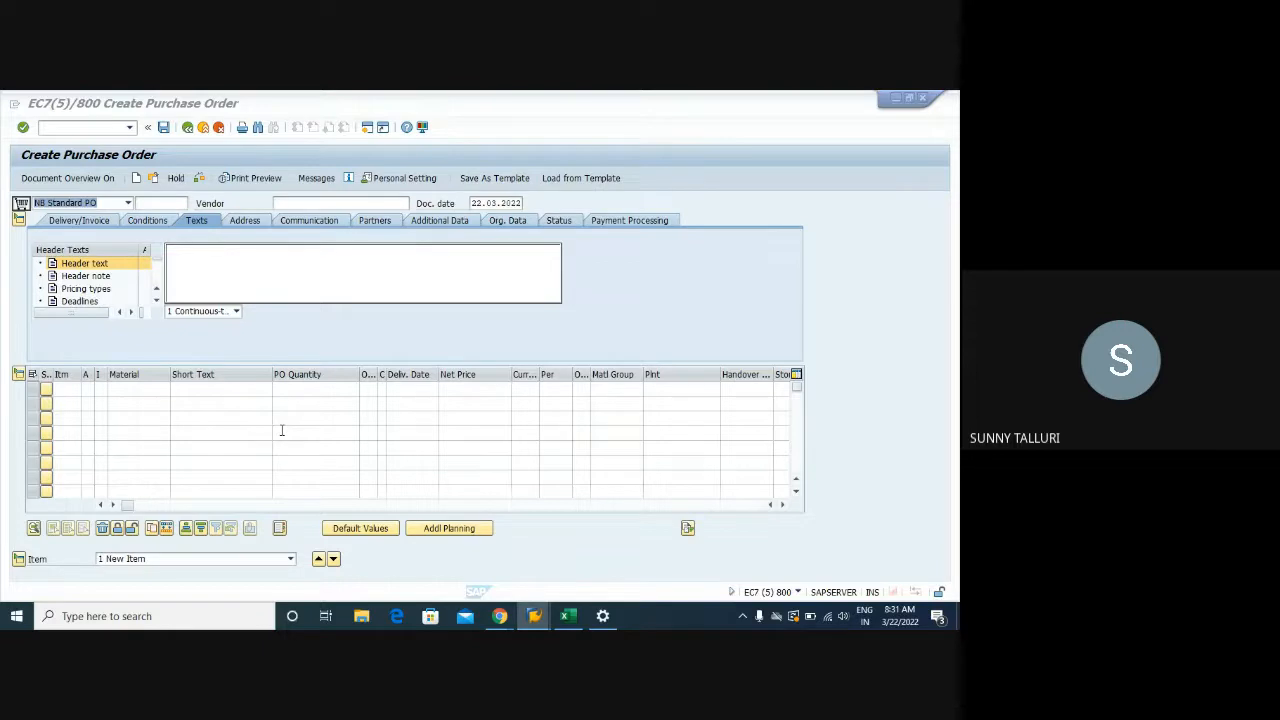
mouse_move(534, 616)
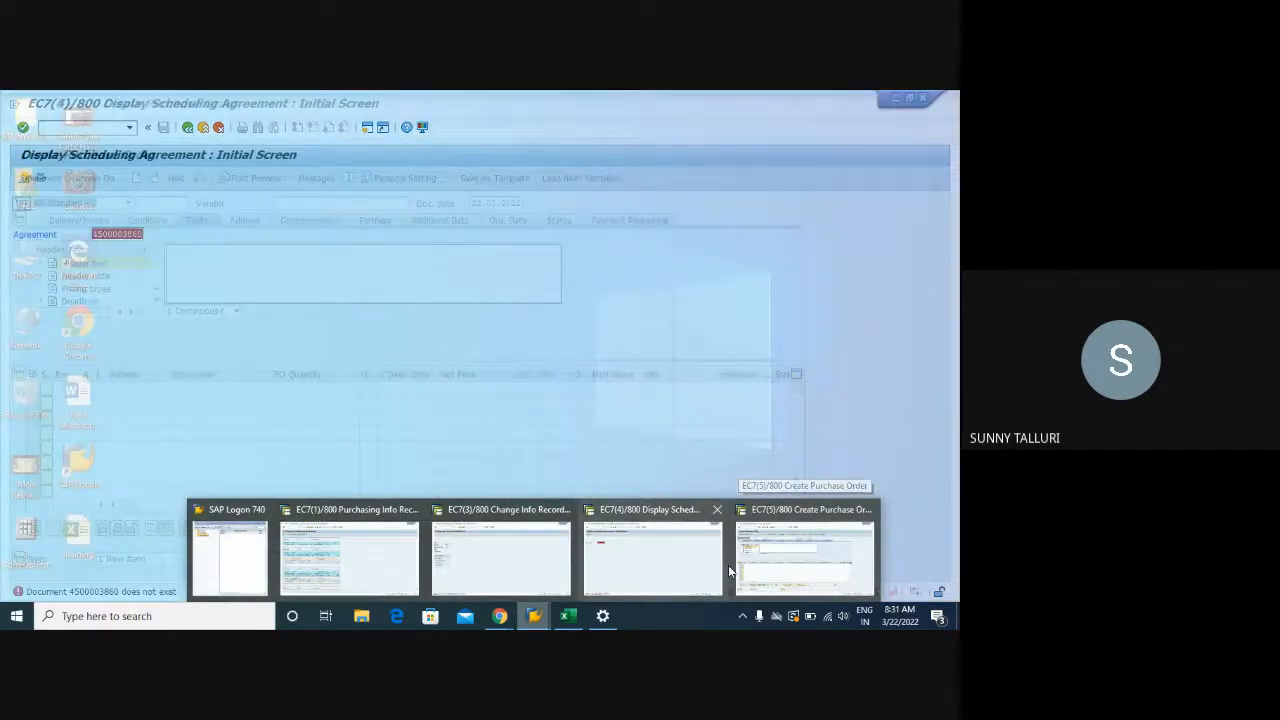
left_click(705, 562)
mouse_move(534, 616)
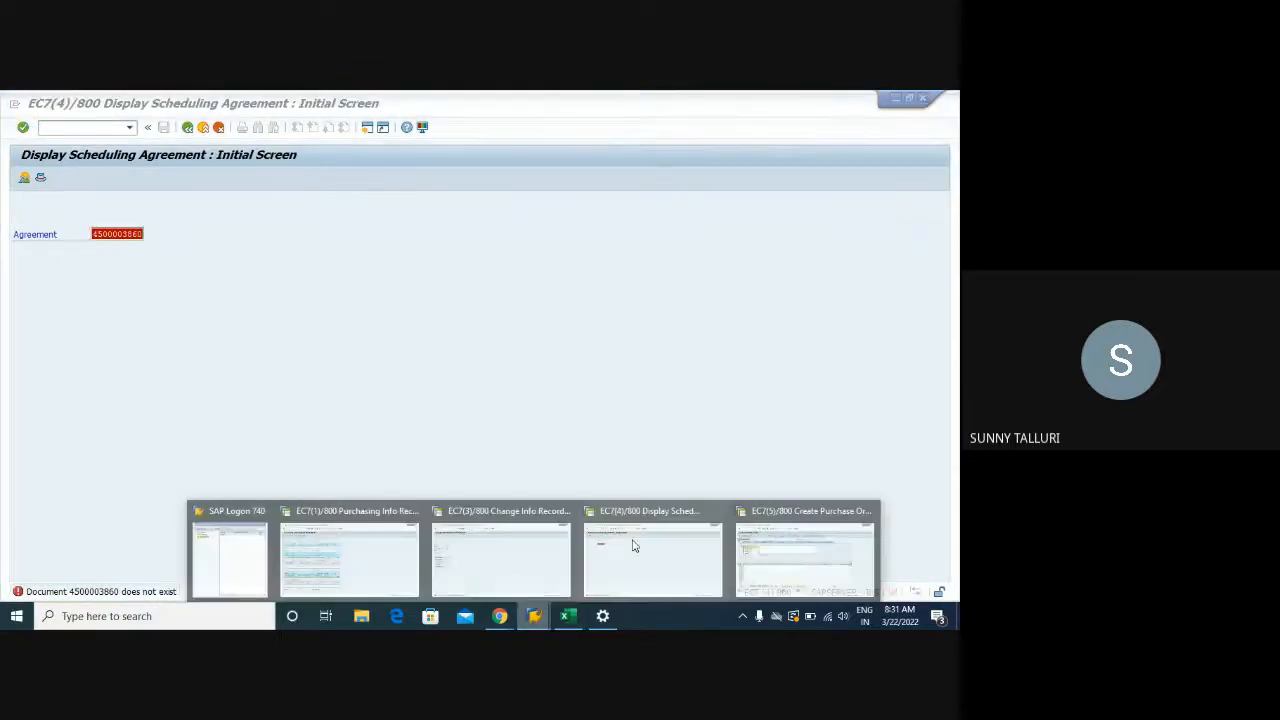
left_click(718, 513)
Copy vendor number 1021 from the info record session
left_click(520, 543)
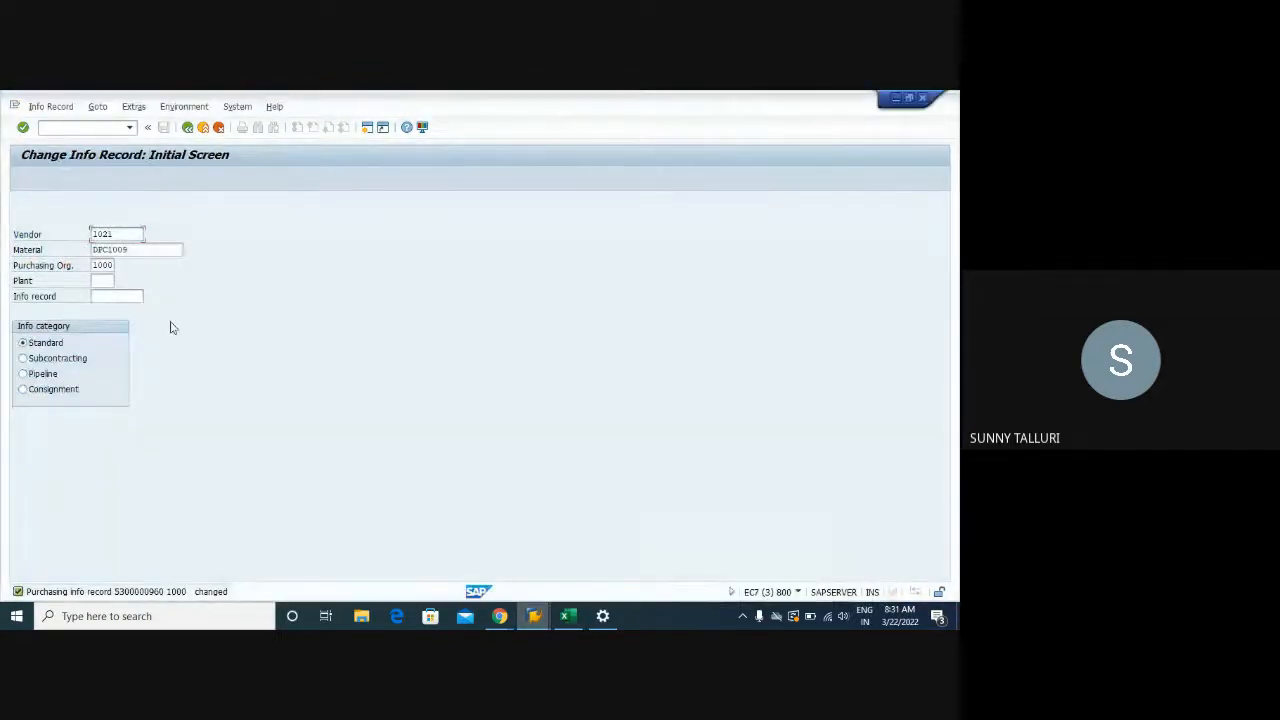
left_click(149, 233)
left_click_drag(116, 234, 73, 237)
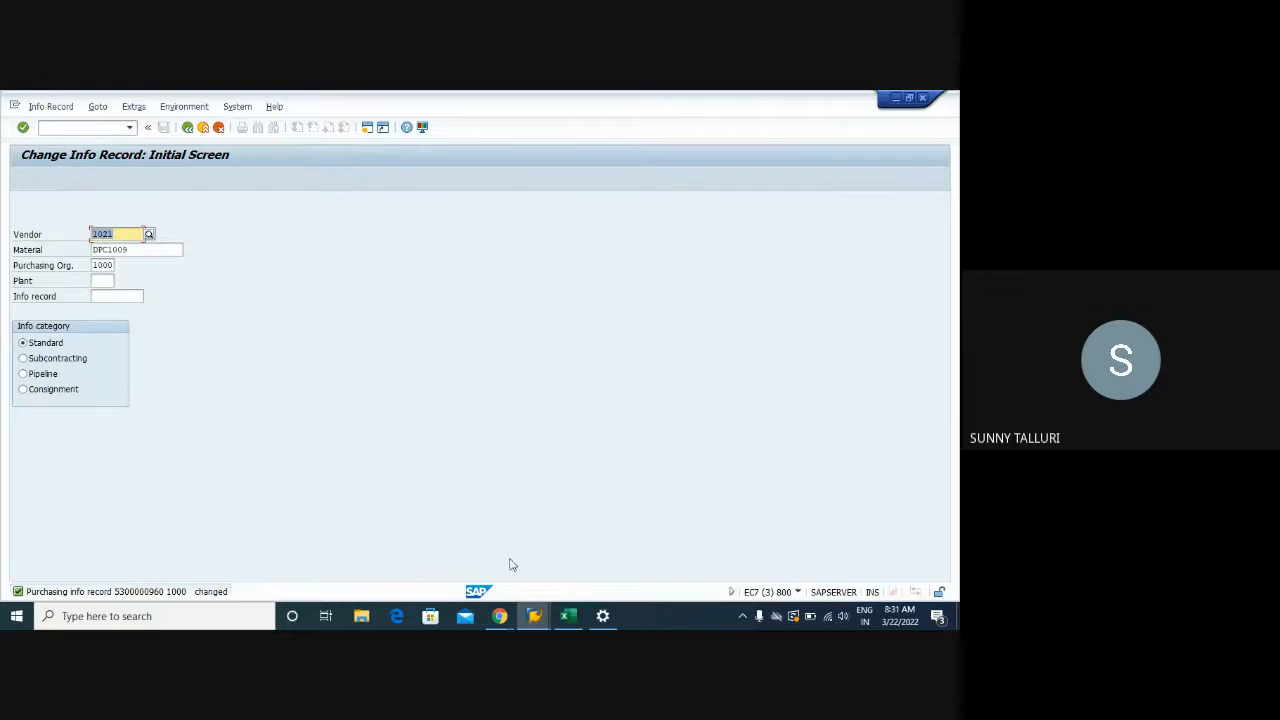
left_click(545, 621)
left_click(757, 553)
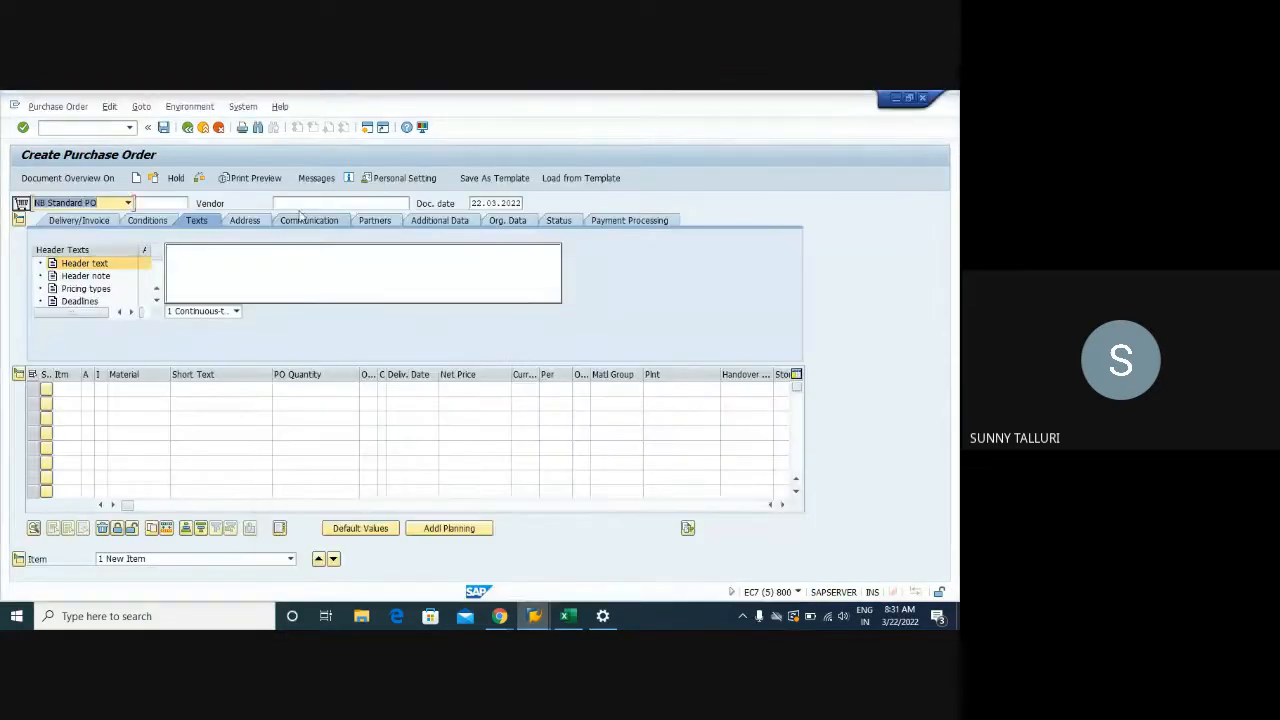
Enter vendor 1021 and purchasing organization 1000 on the purchase order header
left_click(297, 204)
right_click(297, 204)
left_click(290, 204)
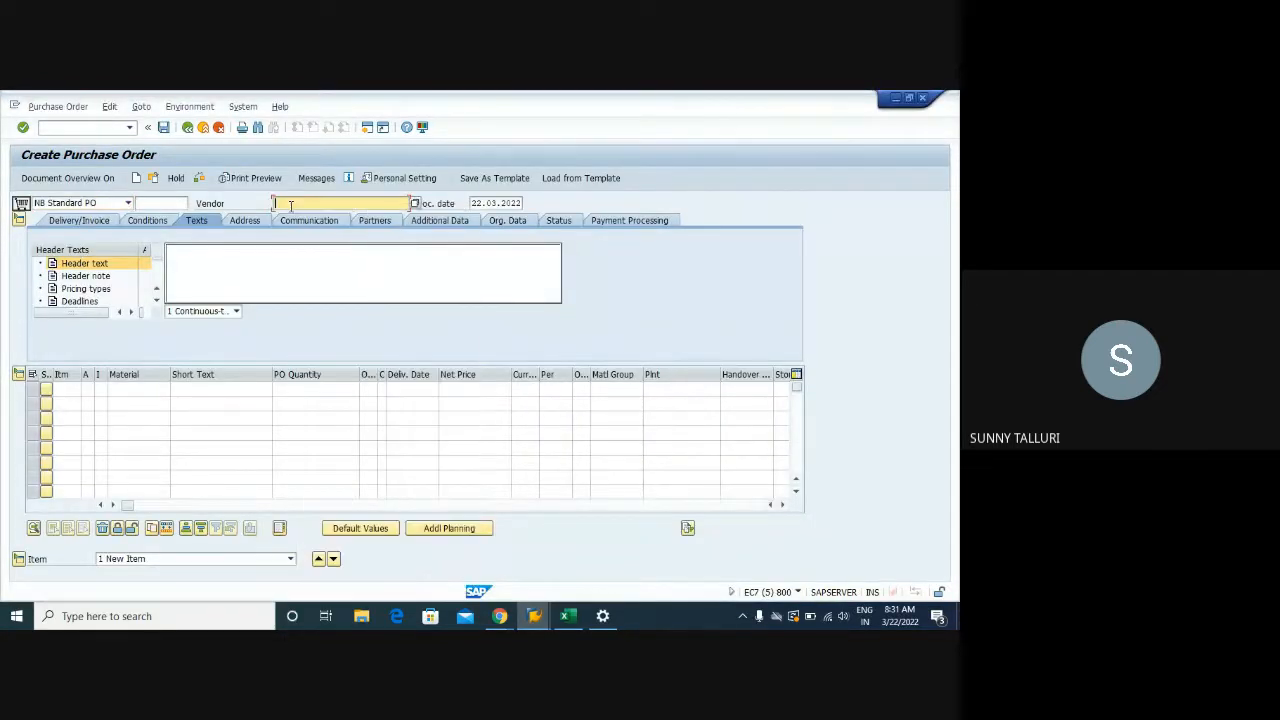
key("ctrl+v")
key("ctrl+a")
key("BackSpace")
type("1021")
left_click(502, 221)
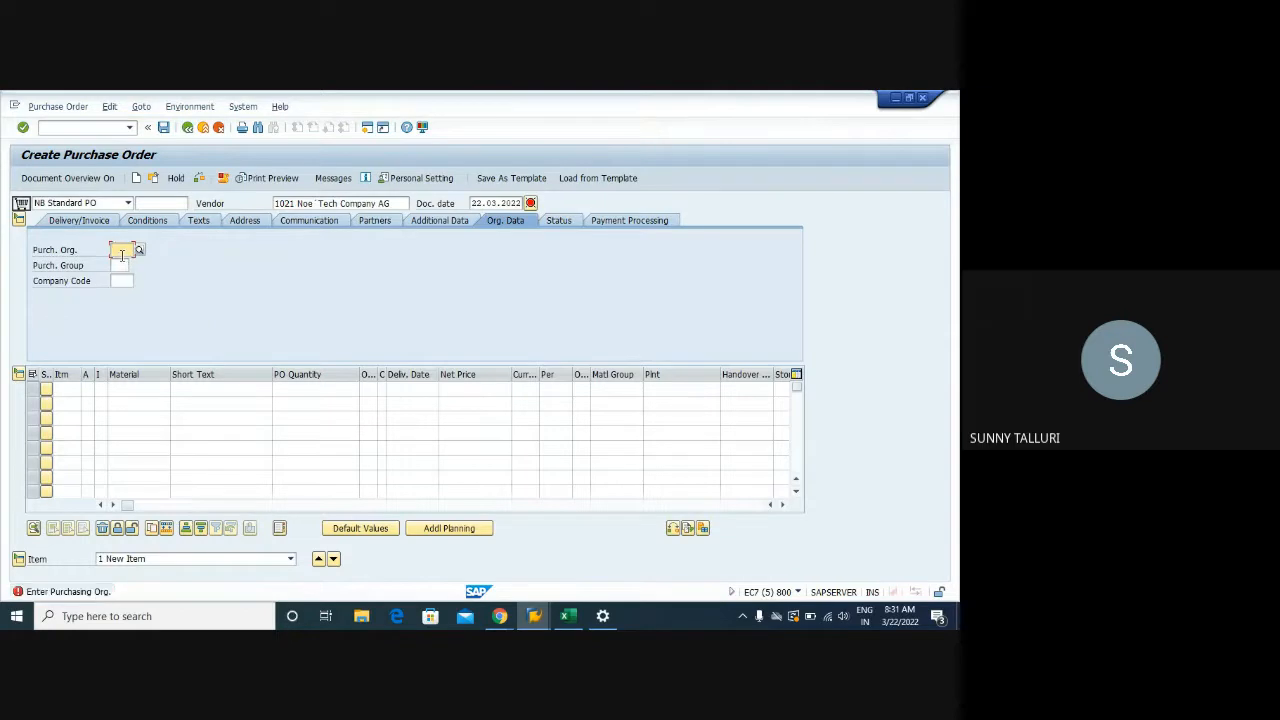
type("1000")
key("Tab")
mouse_move(534, 615)
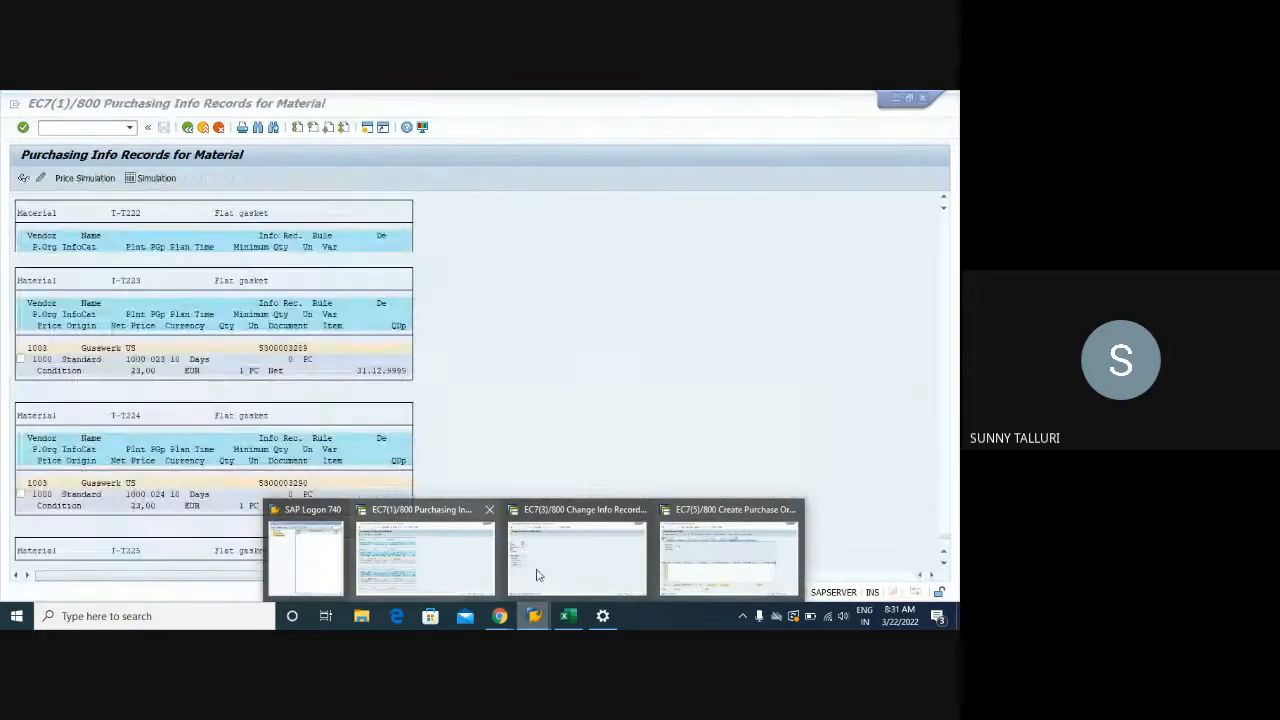
left_click(537, 575)
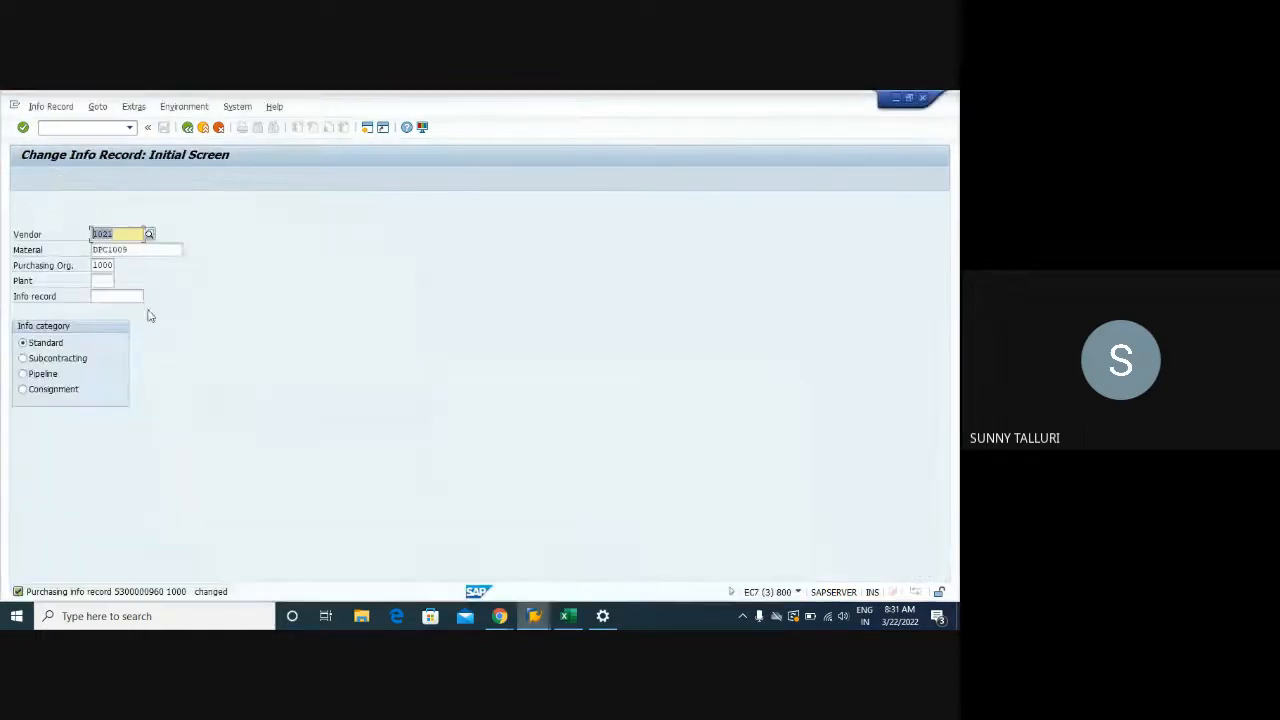
left_click(50, 107)
left_click(50, 169)
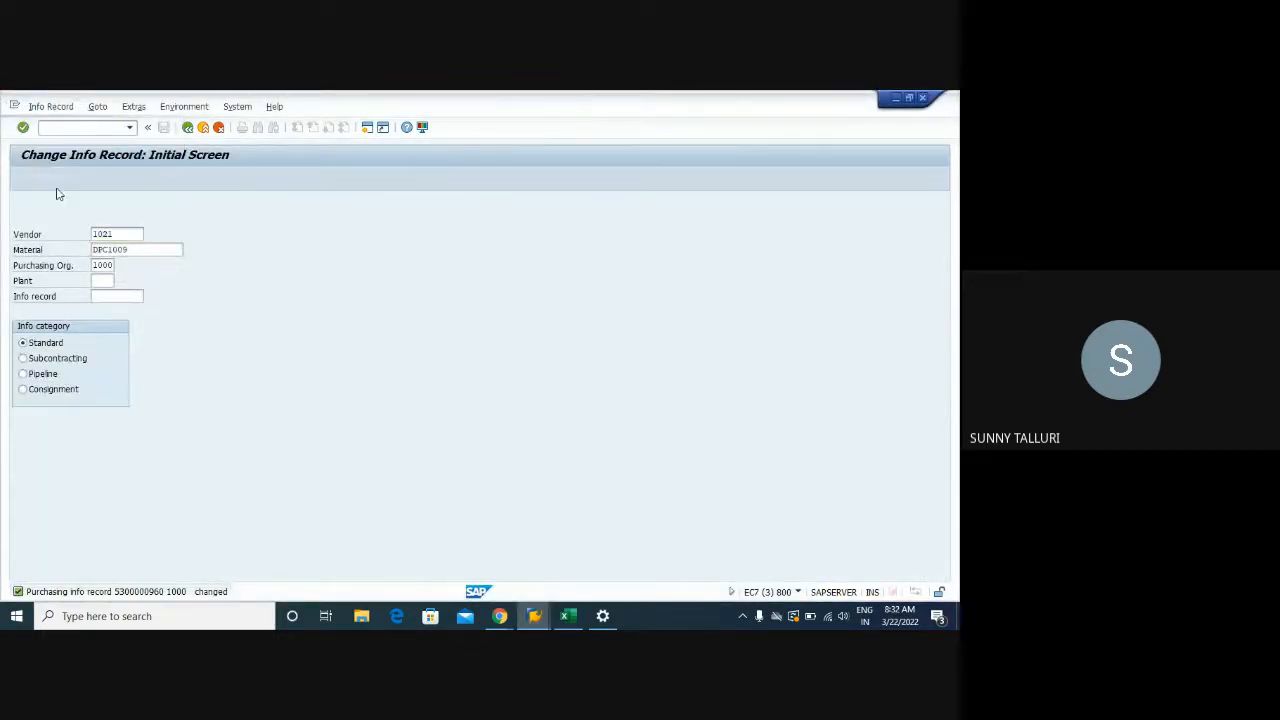
key("Return")
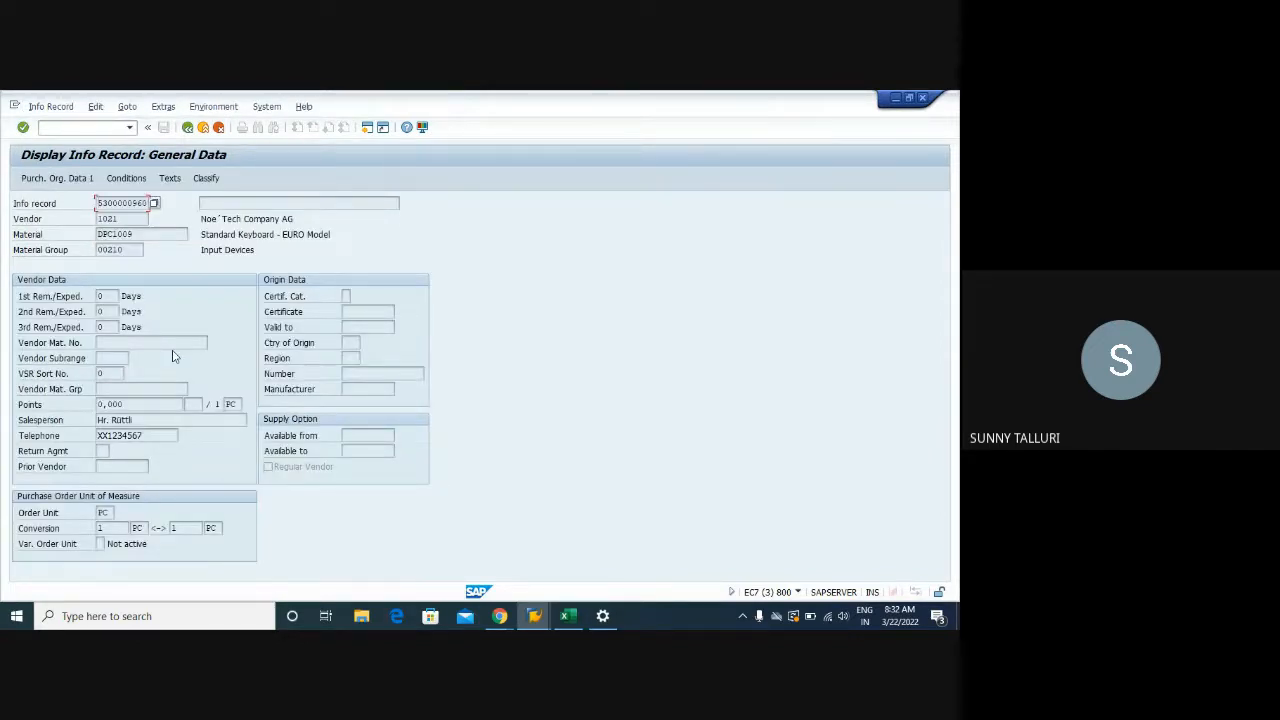
key("Return")
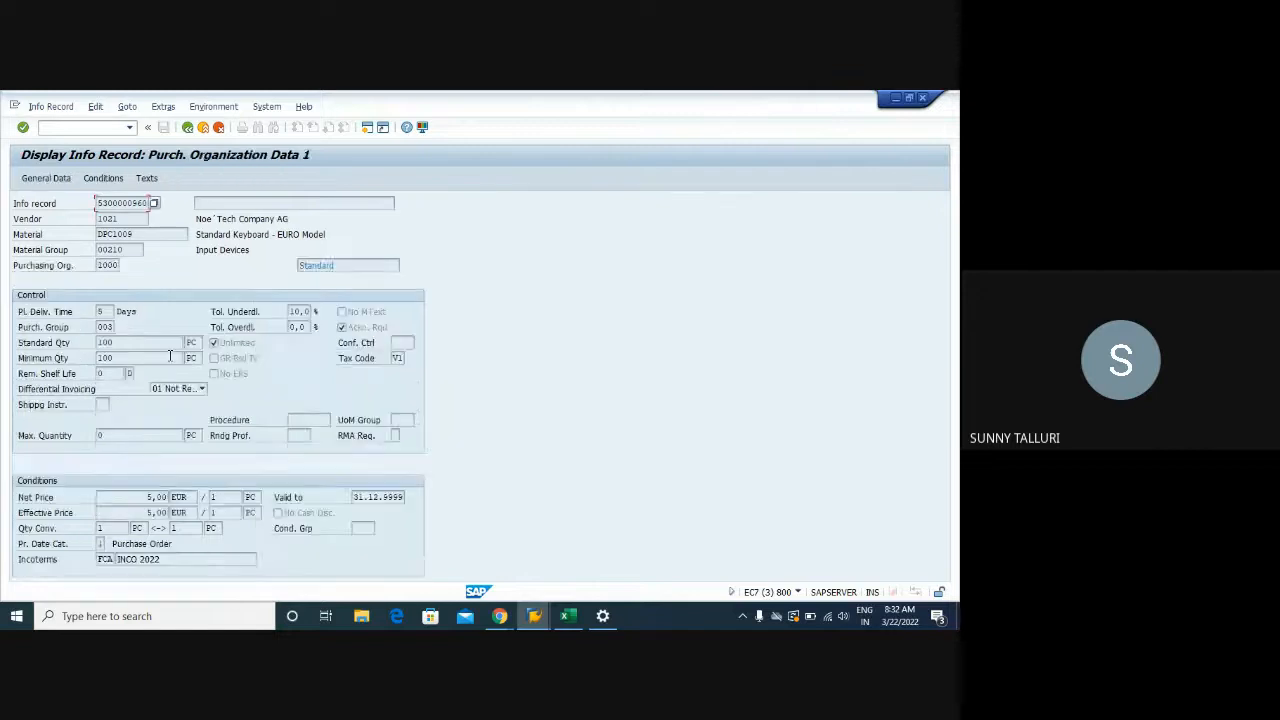
left_click(534, 615)
left_click(668, 545)
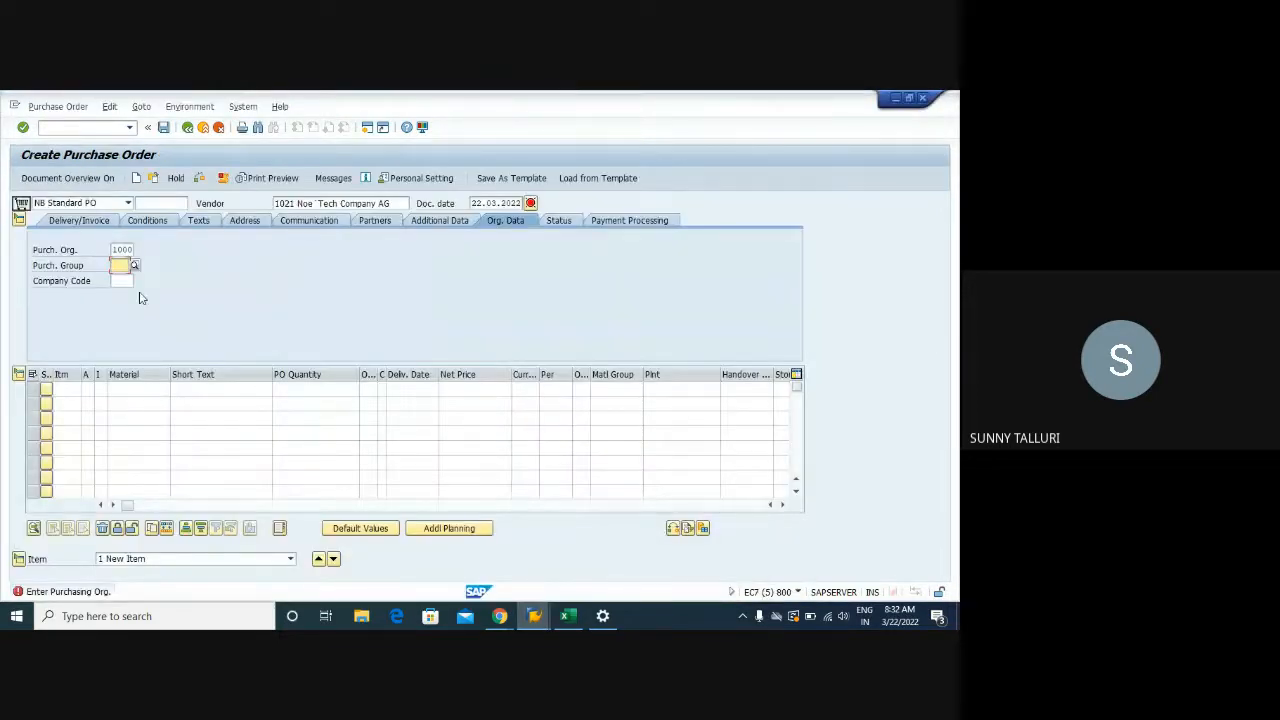
type("003")
key("Tab")
type("1000")
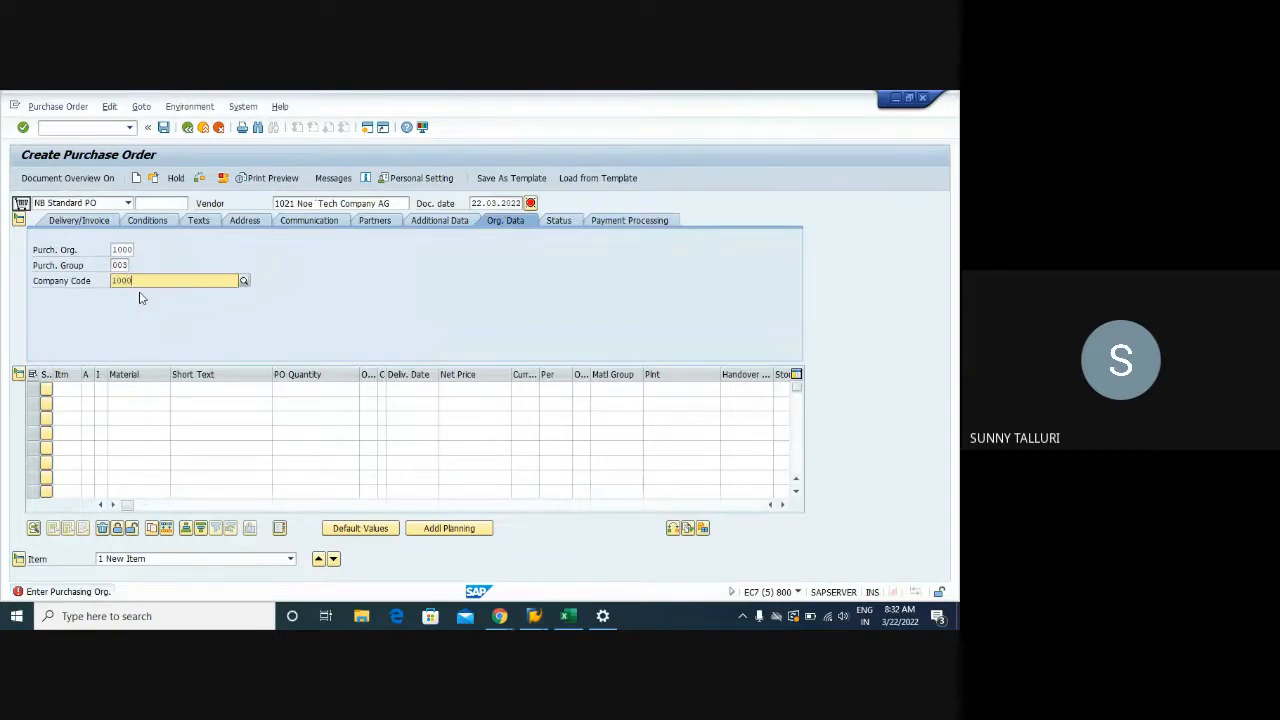
key("Return")
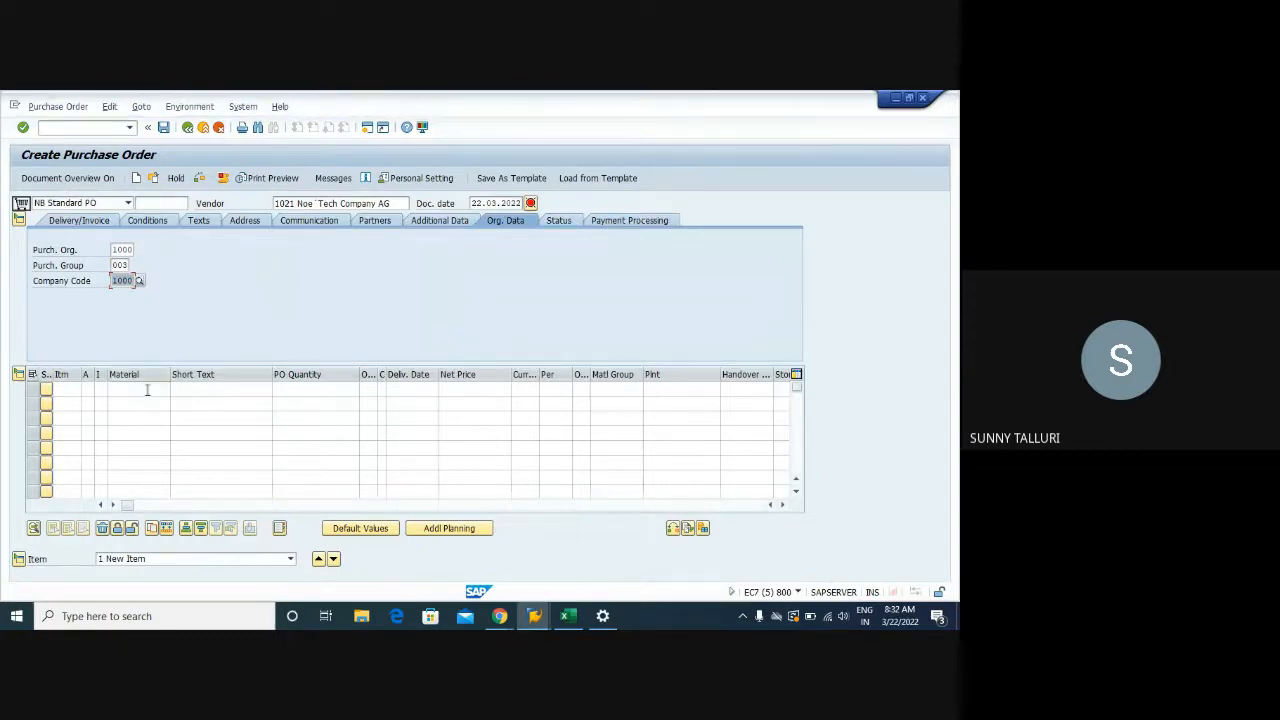
left_click(142, 390)
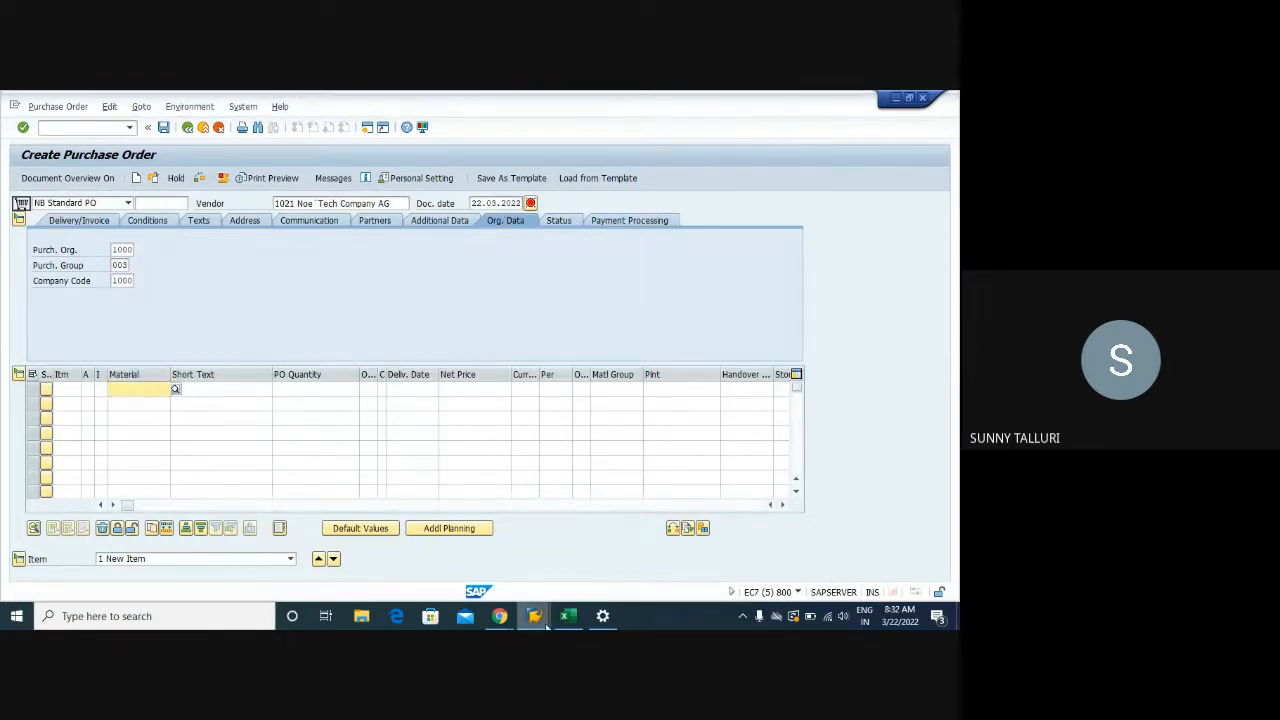
mouse_move(534, 616)
left_click(529, 559)
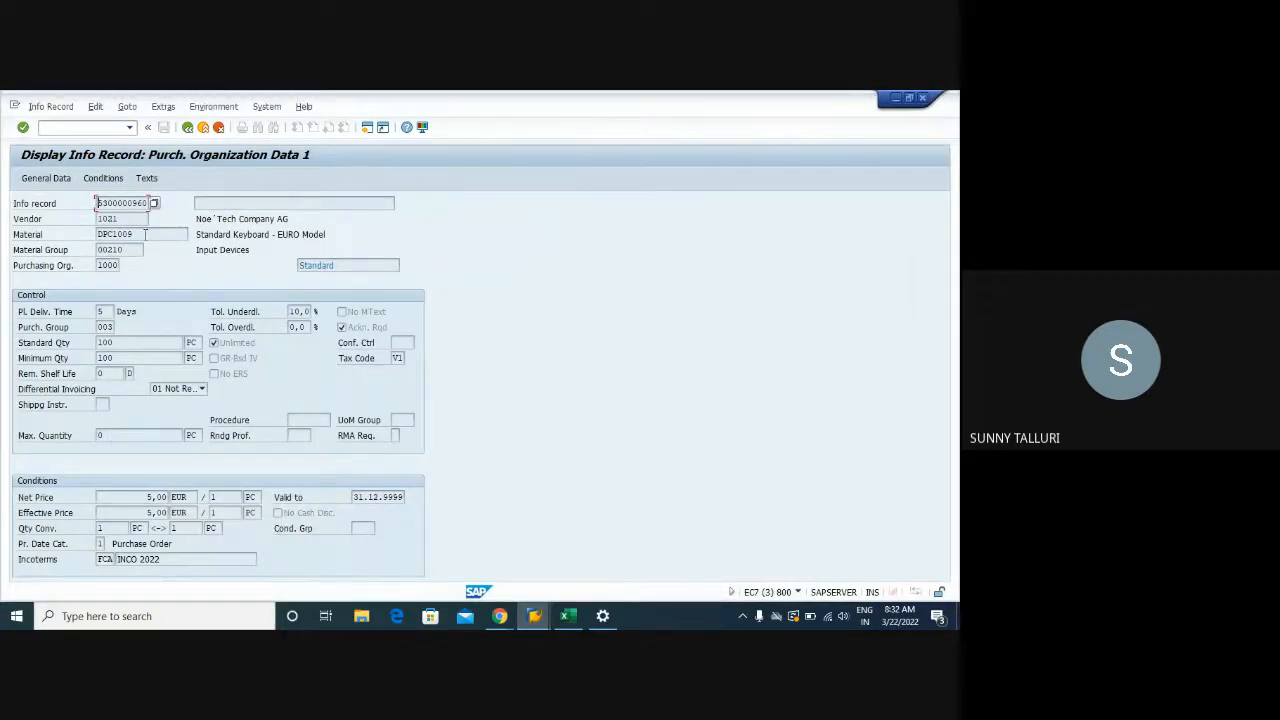
left_click_drag(145, 234, 96, 233)
key("ctrl+c")
mouse_move(534, 616)
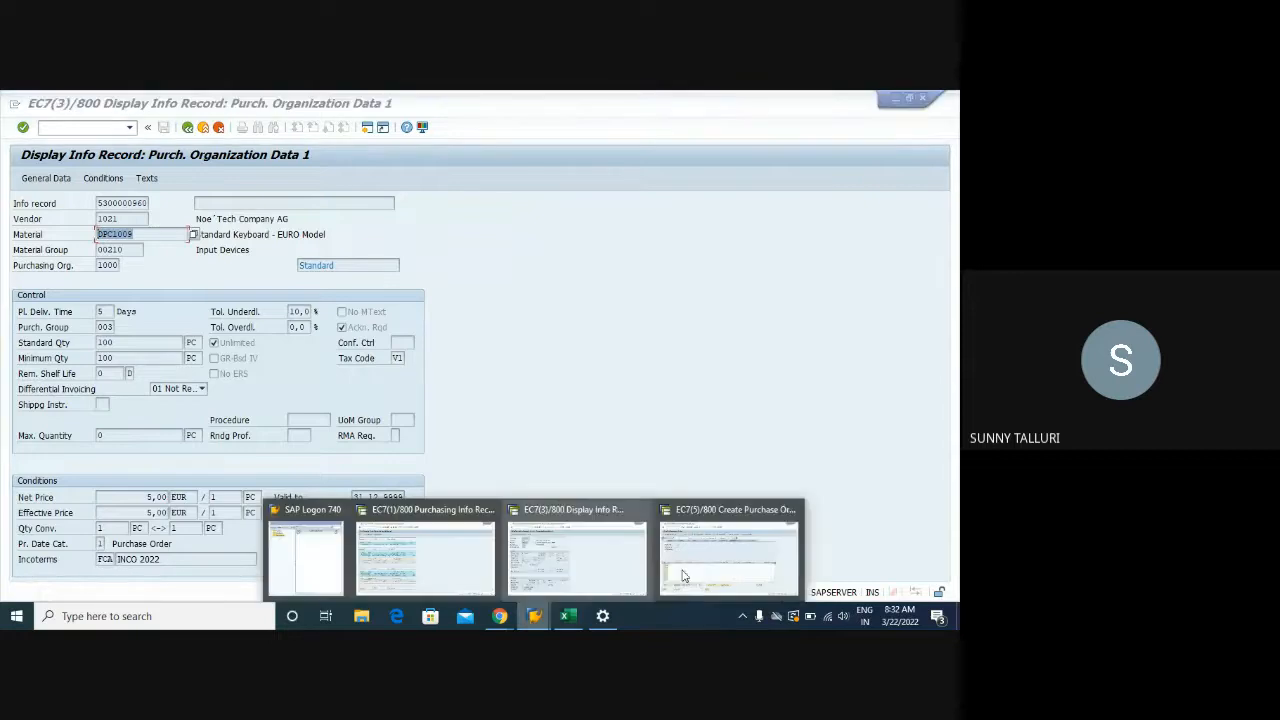
left_click(665, 548)
right_click(130, 389)
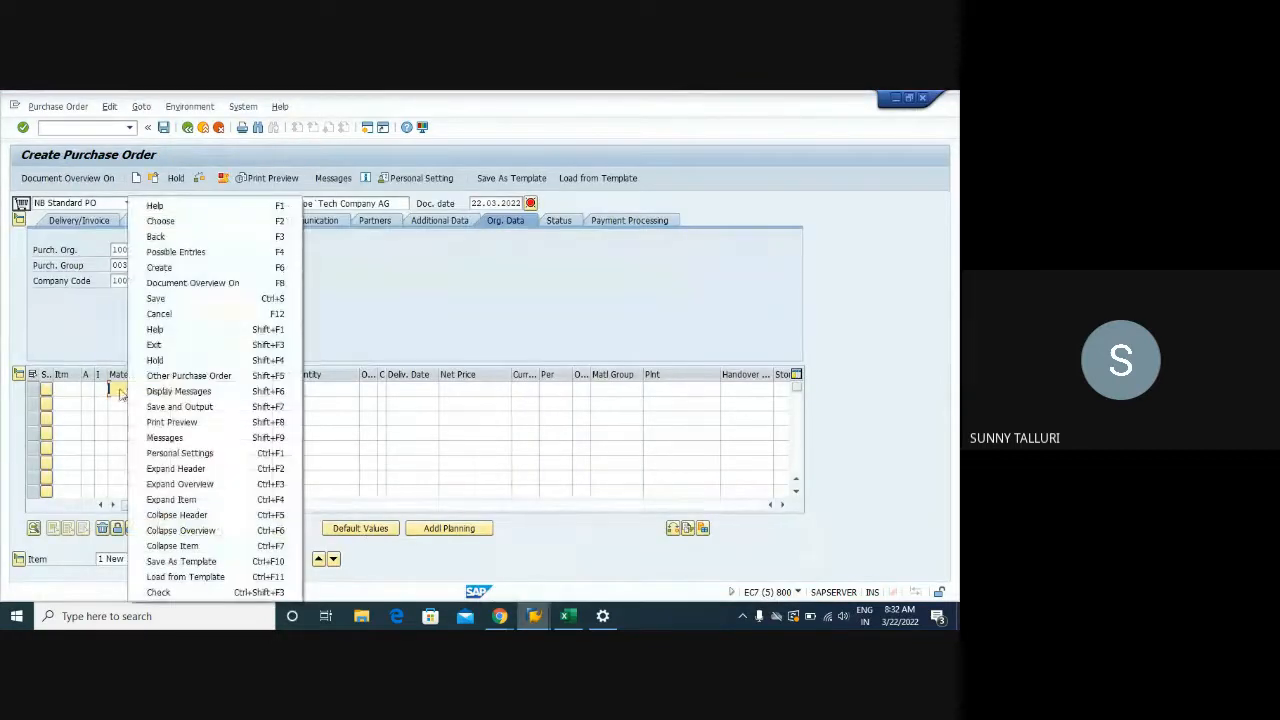
left_click(121, 389)
key("F10")
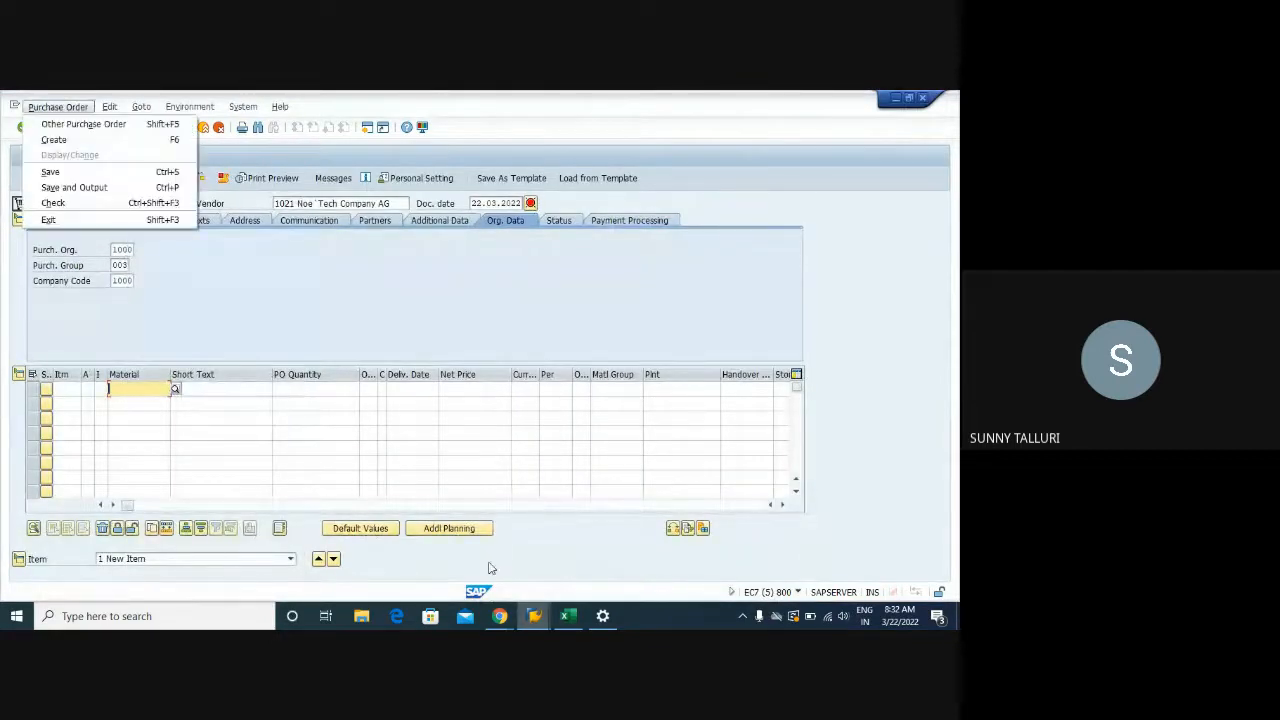
mouse_move(536, 612)
left_click(578, 556)
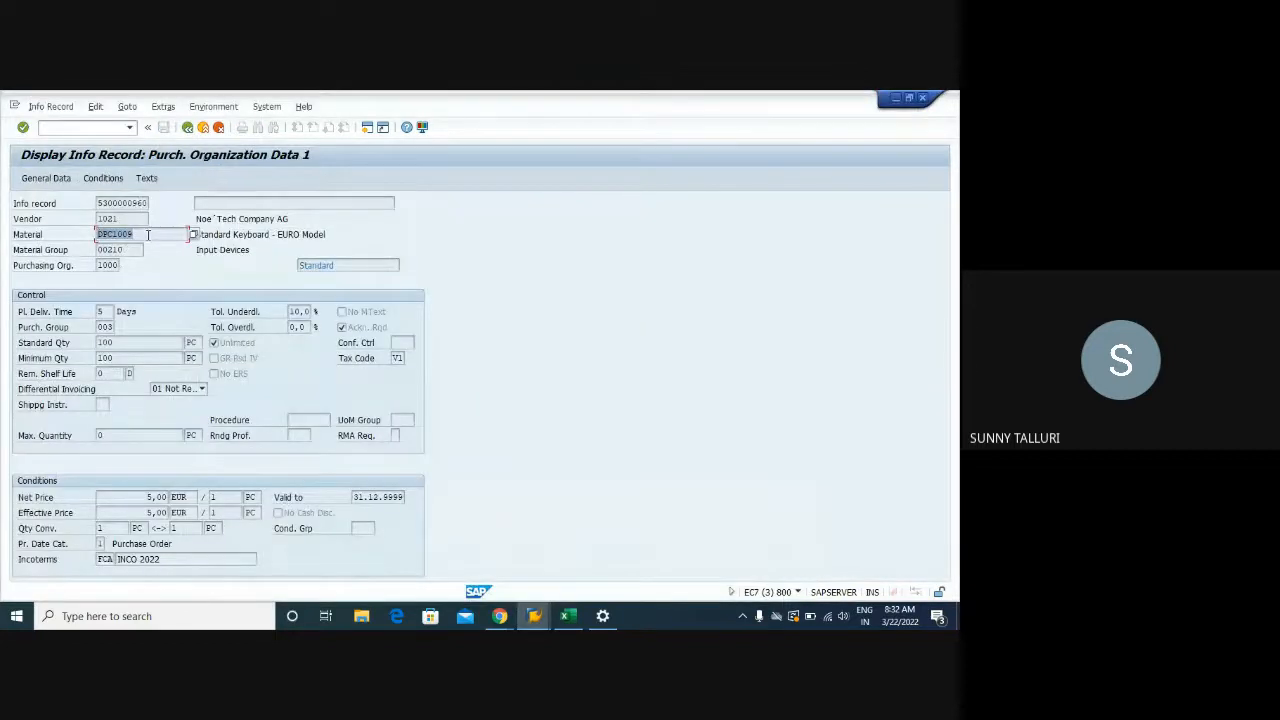
left_click(147, 234)
mouse_move(535, 614)
left_click(688, 554)
left_click(144, 391)
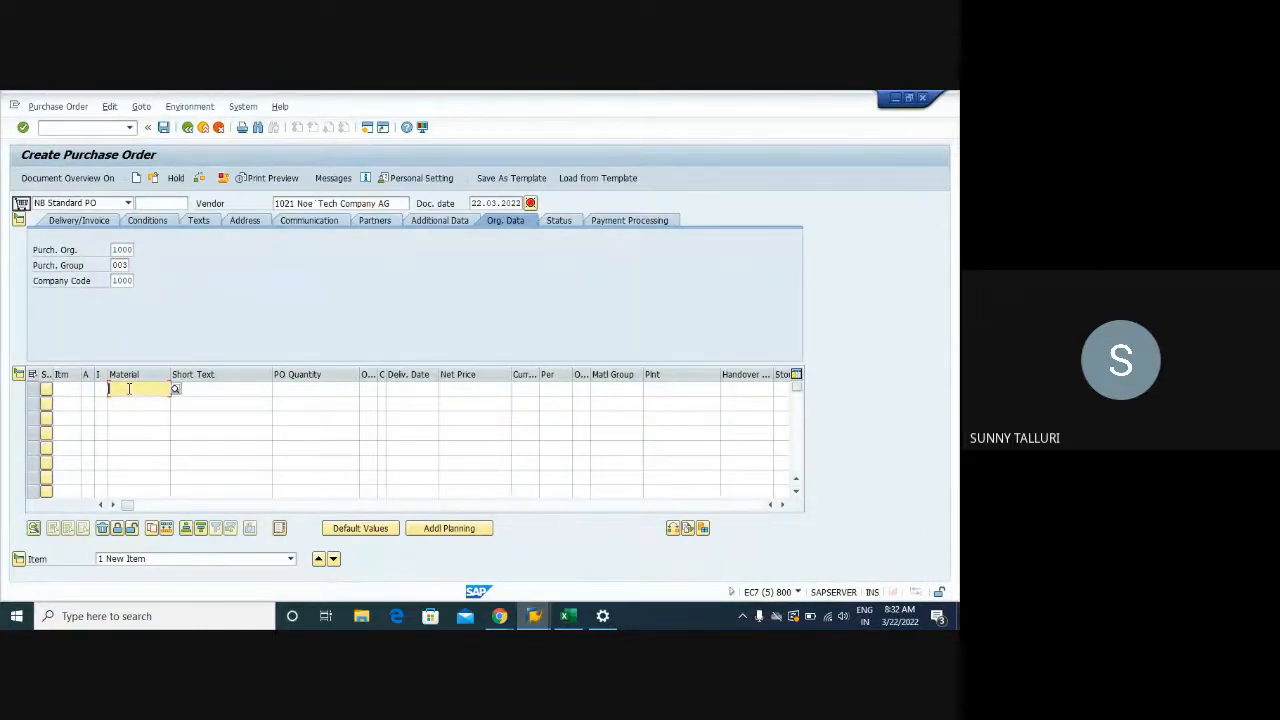
Fill item 10 with material DPC1009, quantity 75, plant 1000 and handover location 0001
key("ctrl+v")
key("Tab")
key("Tab")
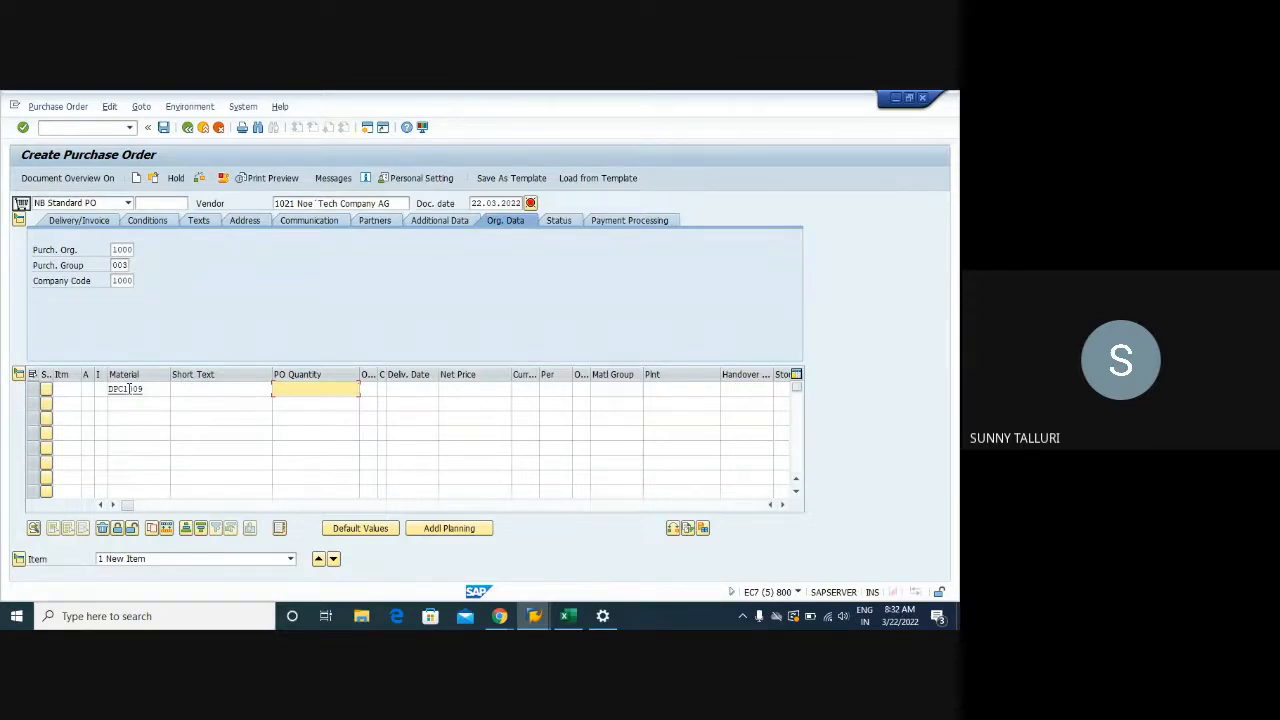
type("75")
key("Return")
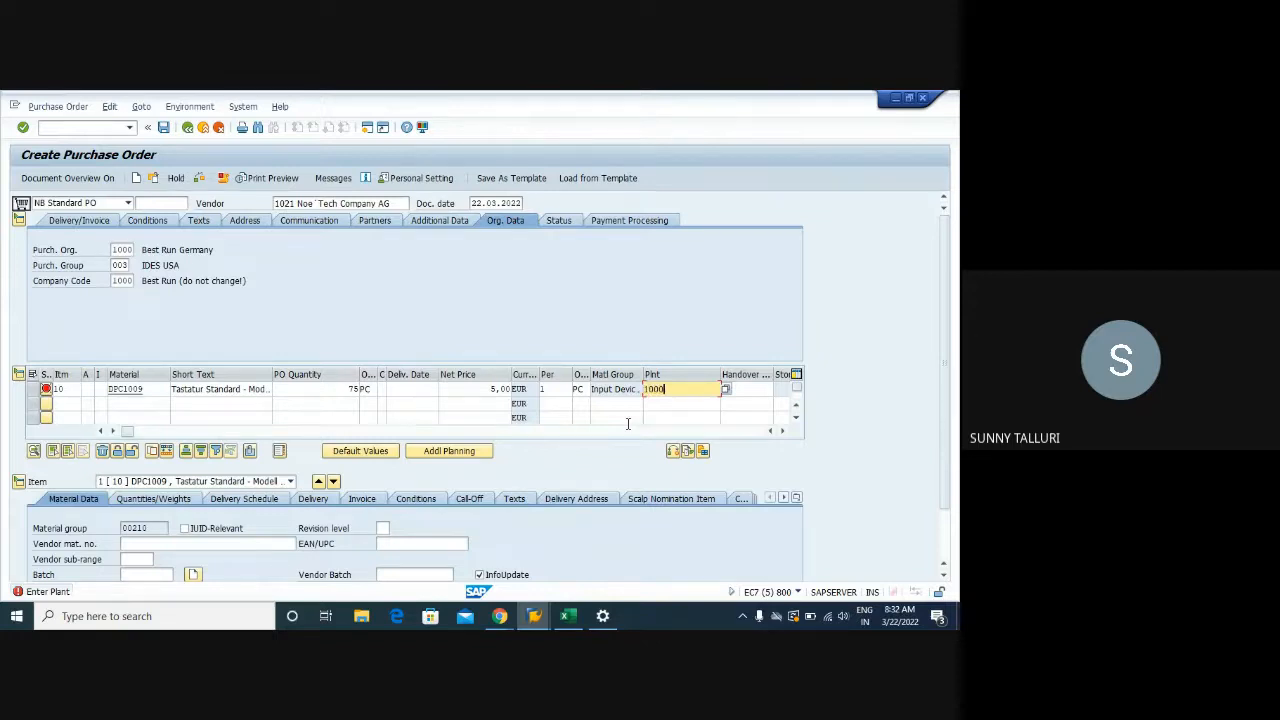
key("Tab")
type("0001")
key("Return")
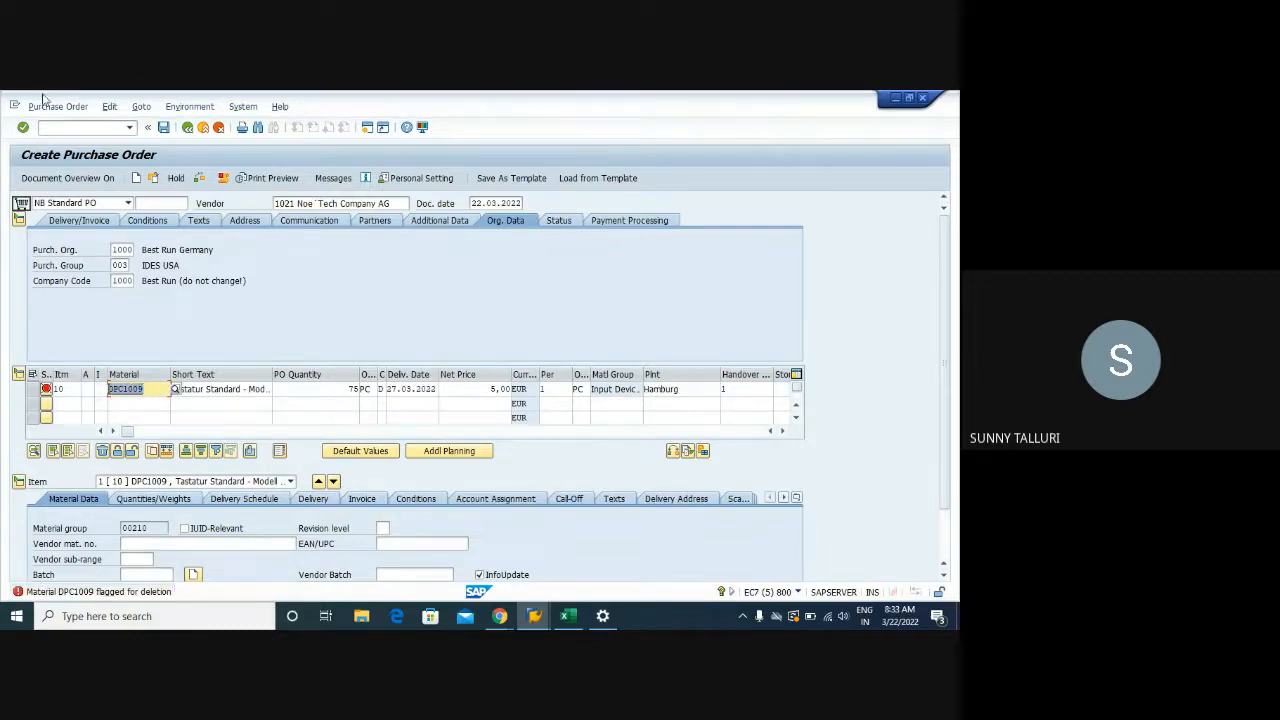
left_click(48, 128)
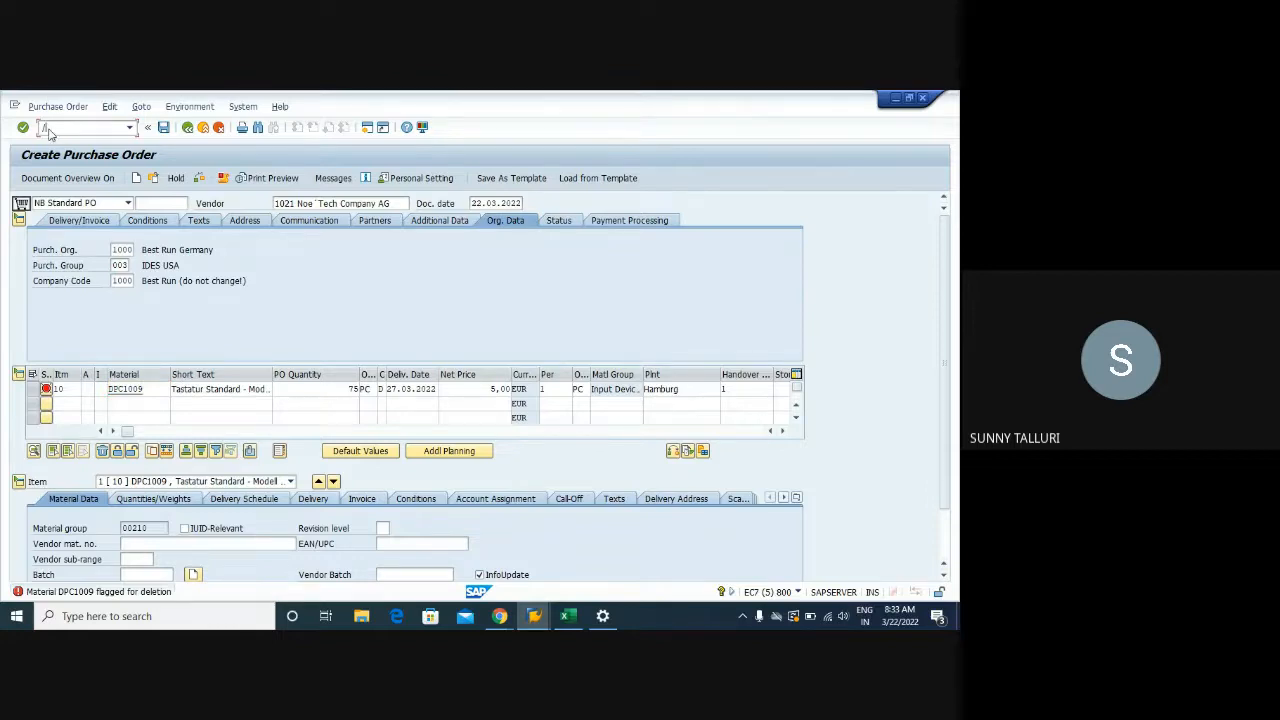
In MM06, untick DPC1009's plant 1000 deletion flag and attempt to save
key("BackSpace")
key("BackSpace")
key("BackSpace")
key("BackSpace")
key("BackSpace")
type("/omm06")
key("Return")
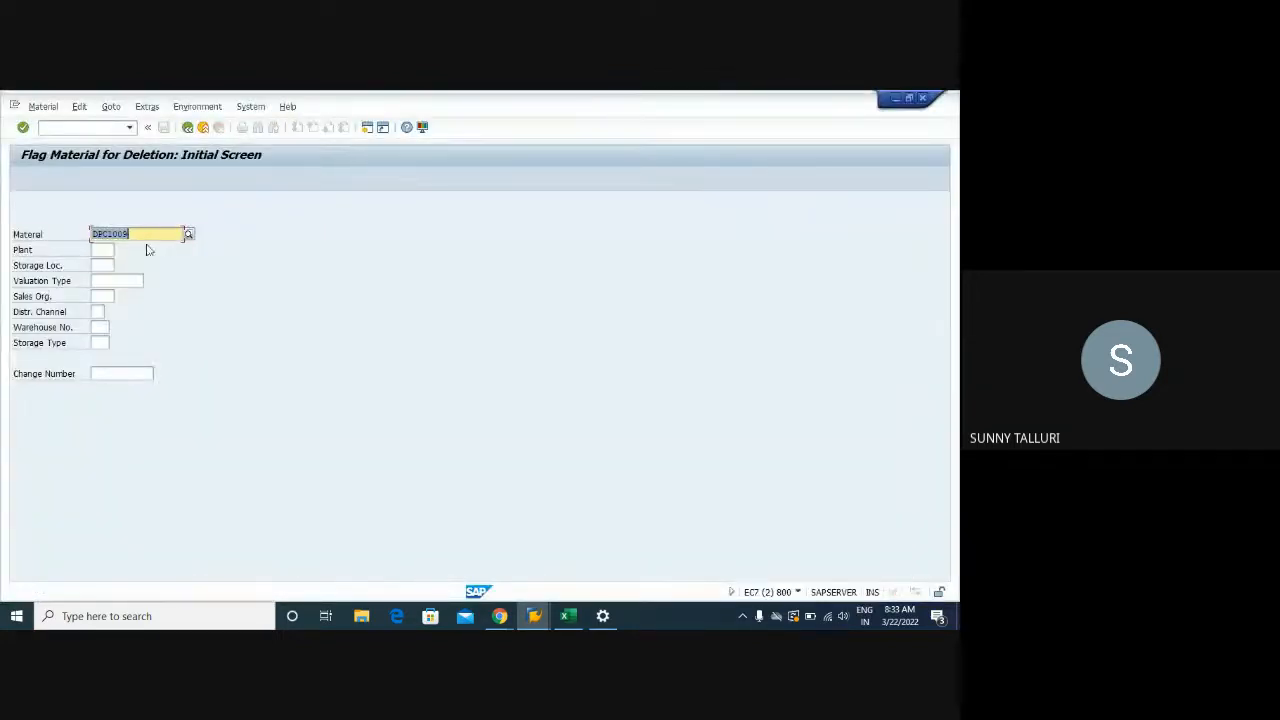
left_click(107, 250)
type("1")
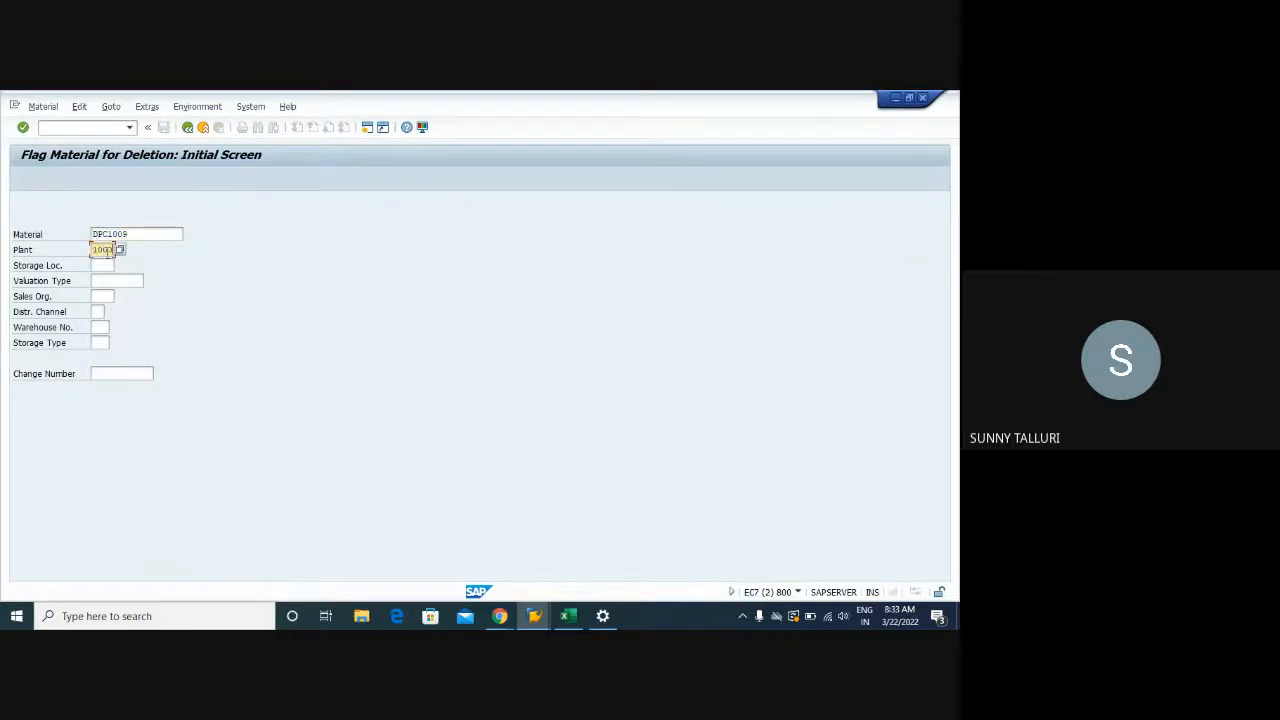
type("000")
key("Return")
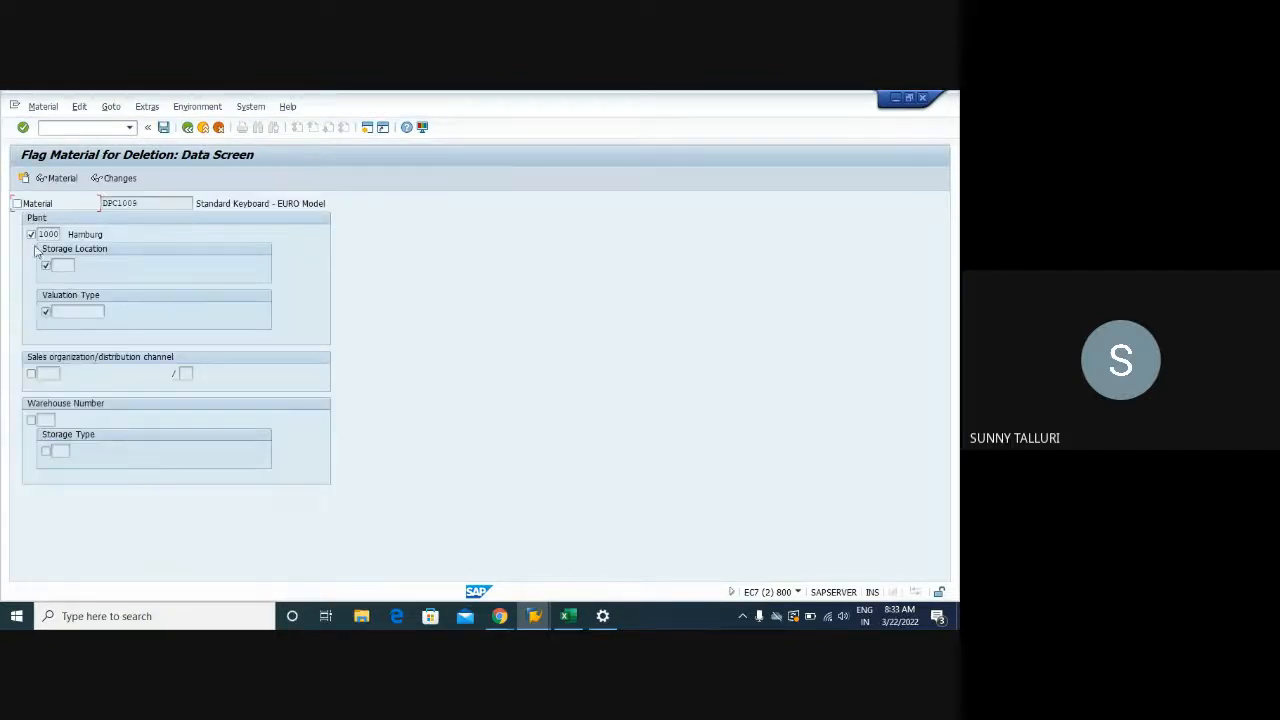
left_click(31, 234)
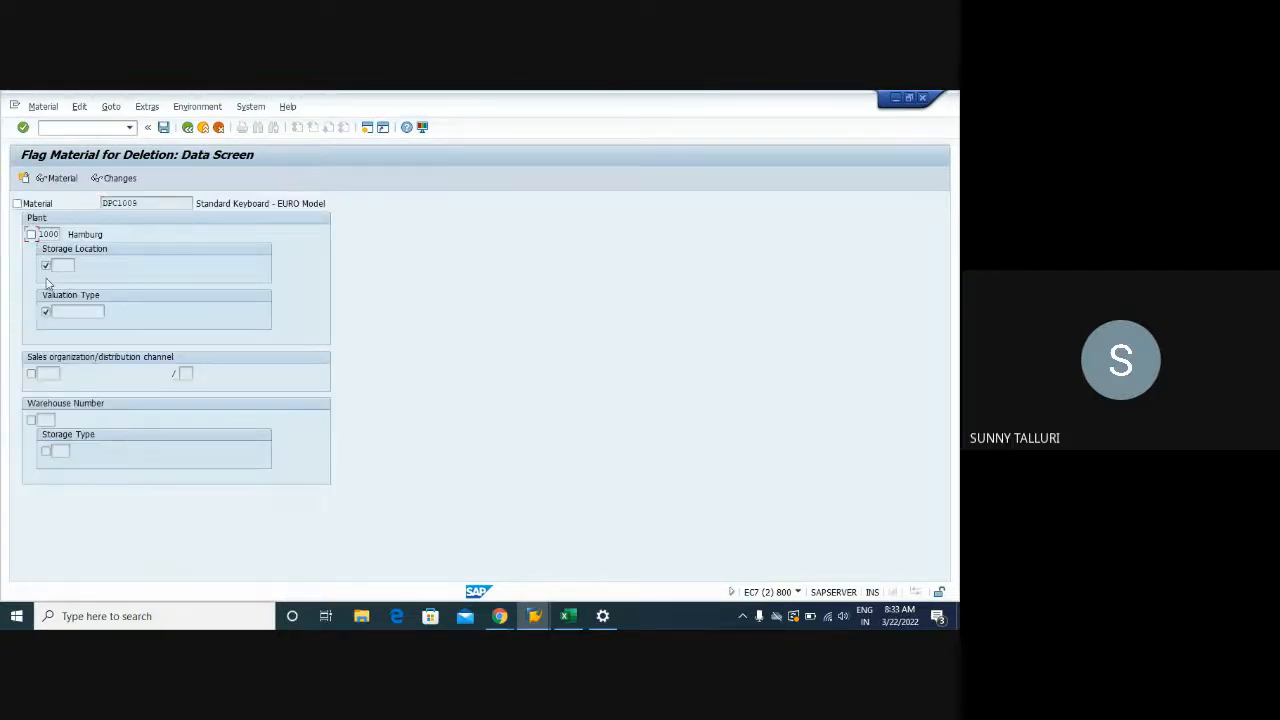
left_click(164, 132)
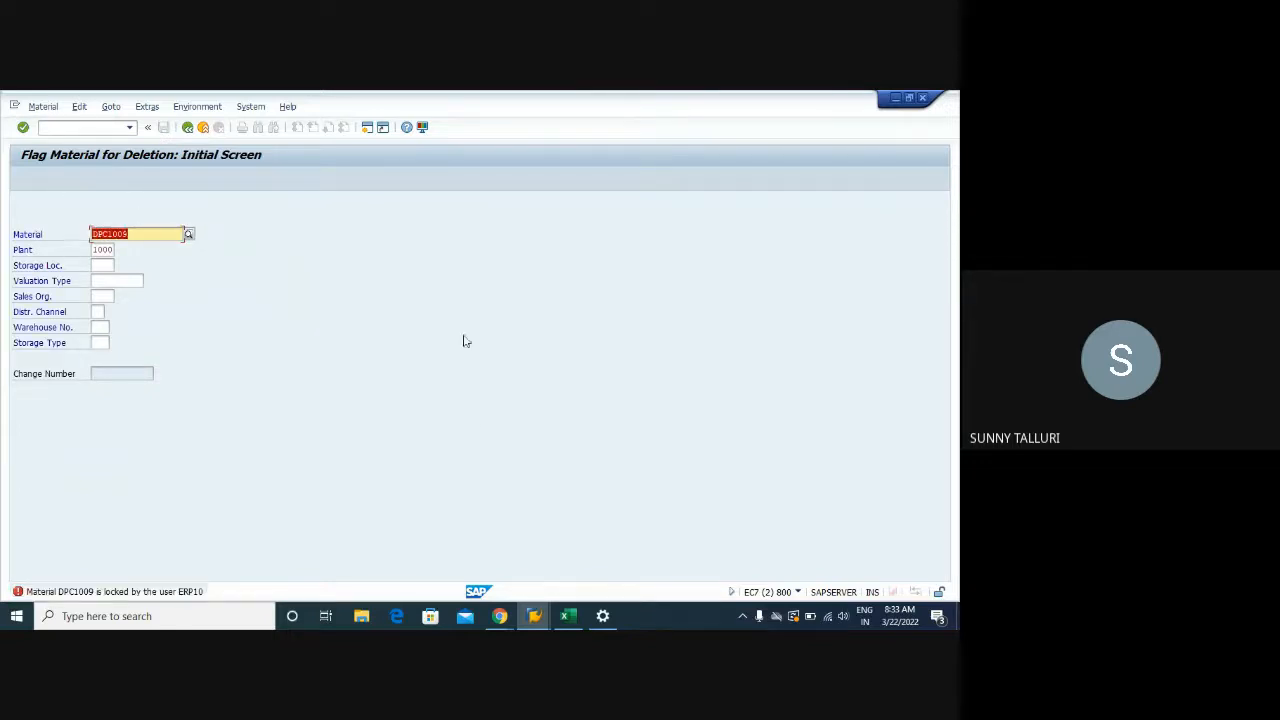
Revalidate the purchase order item, then leave the order without saving
left_click(535, 616)
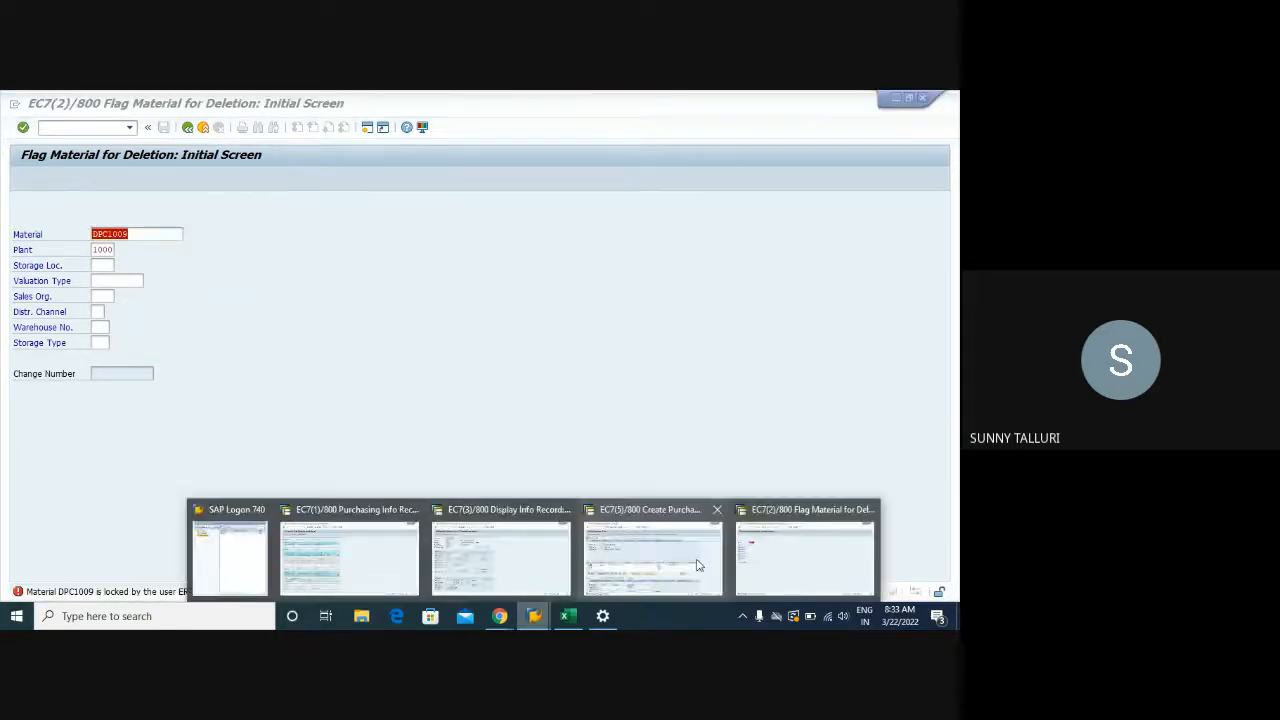
left_click(698, 566)
key("Return")
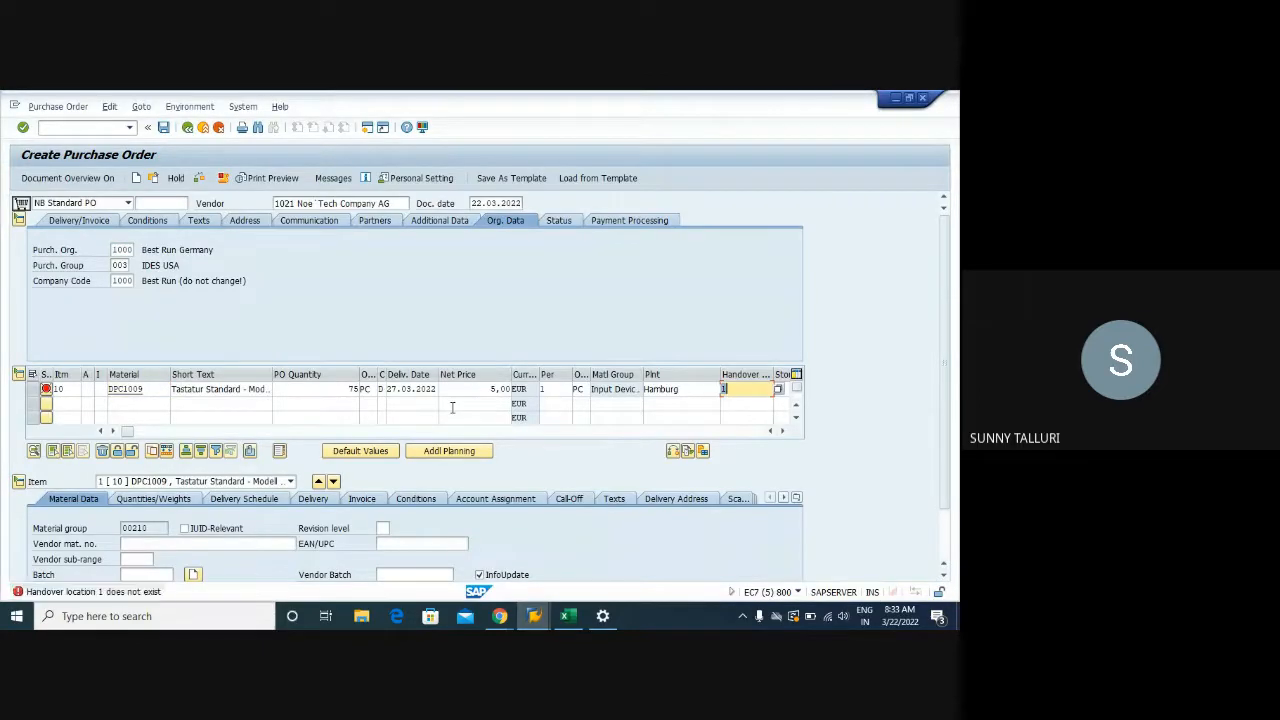
key("Return")
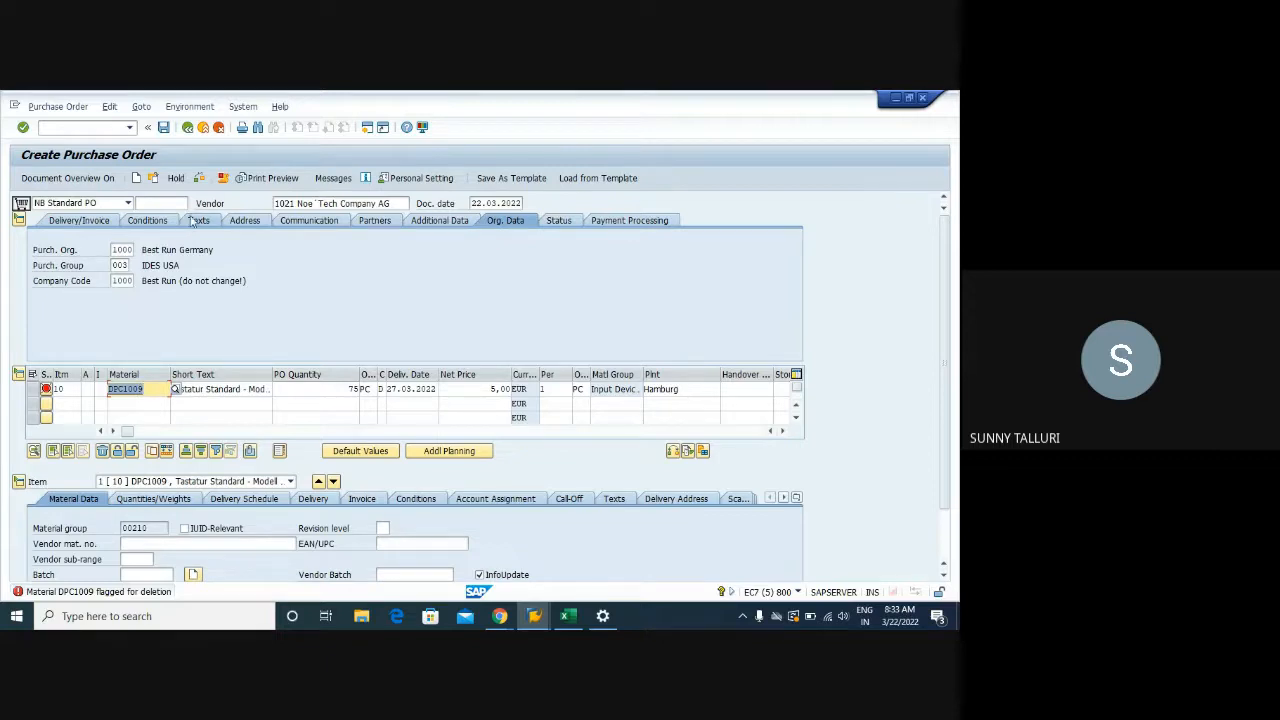
left_click(187, 128)
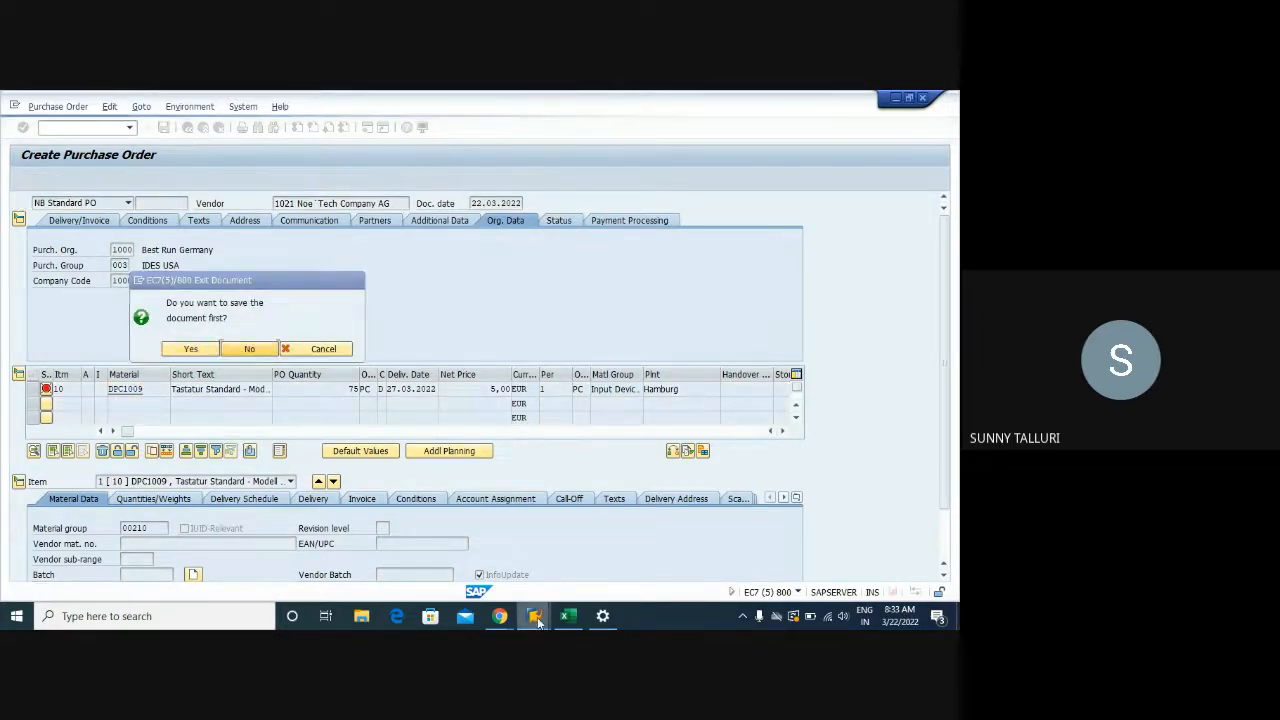
Recheck DPC1009's plant 1000 deletion flags in MM06, then return to SAP Easy Access
mouse_move(534, 616)
left_click(806, 550)
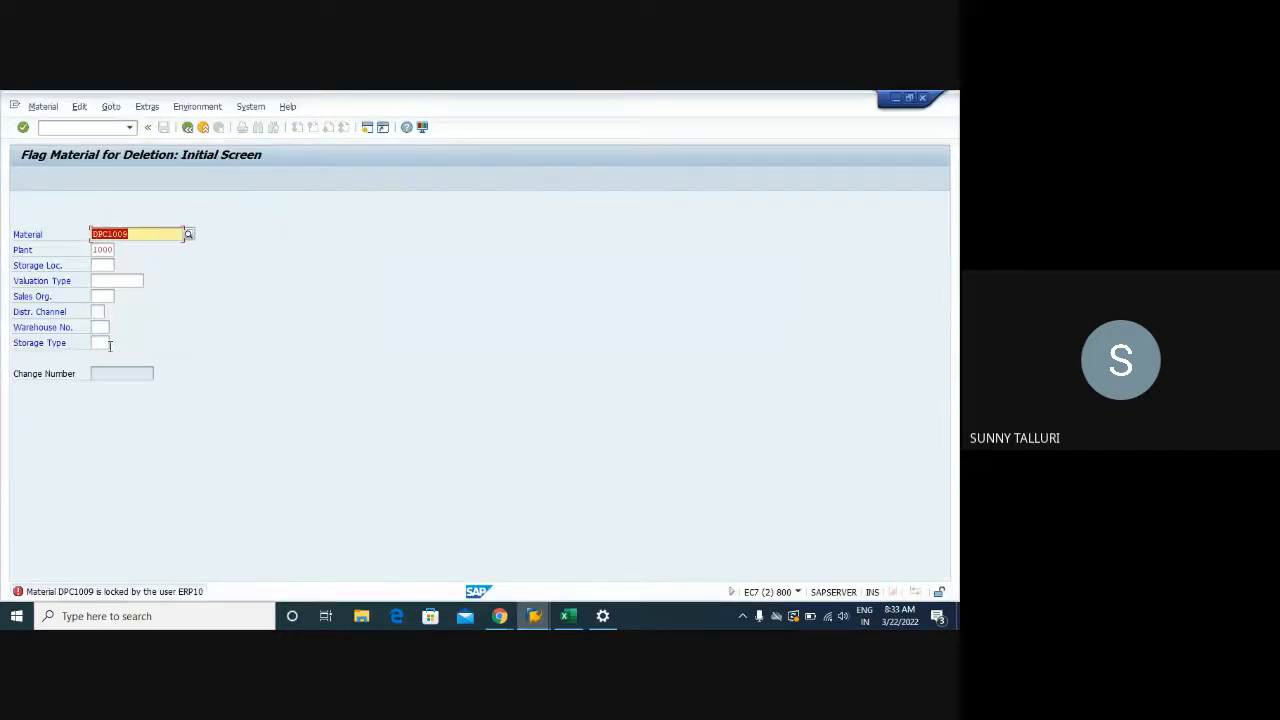
key("Tab")
key("Tab")
key("Return")
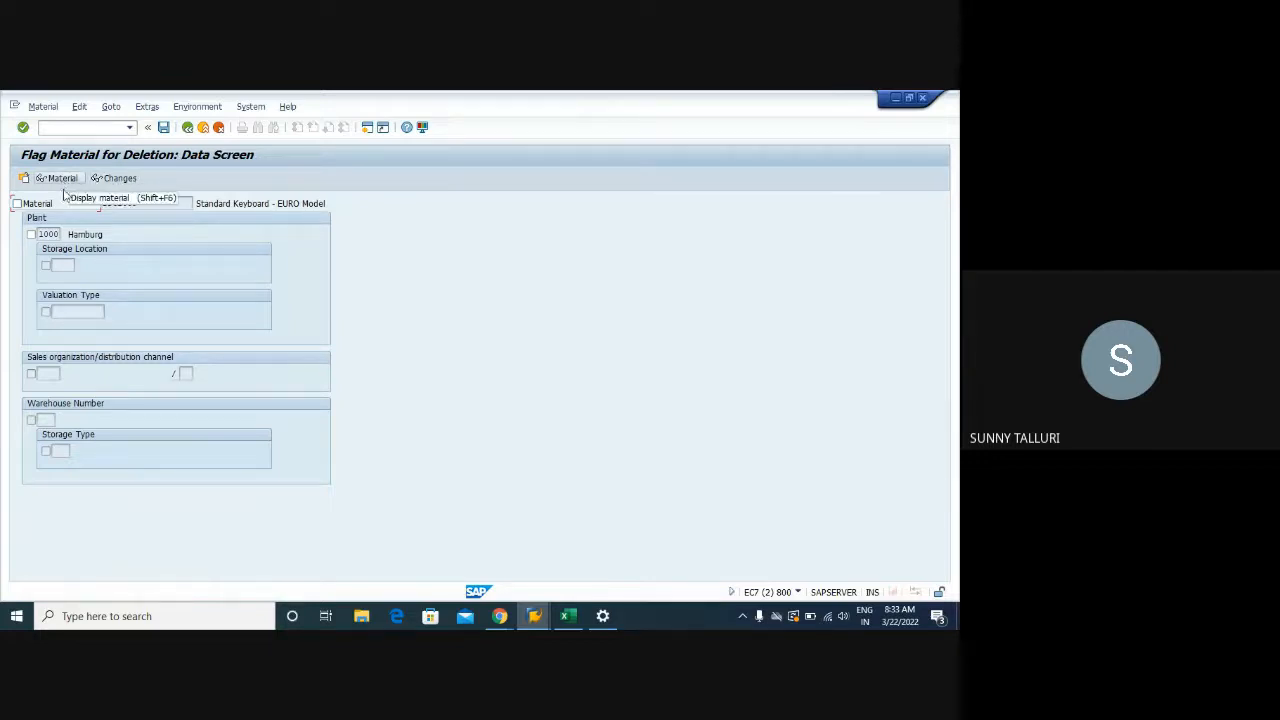
left_click(186, 128)
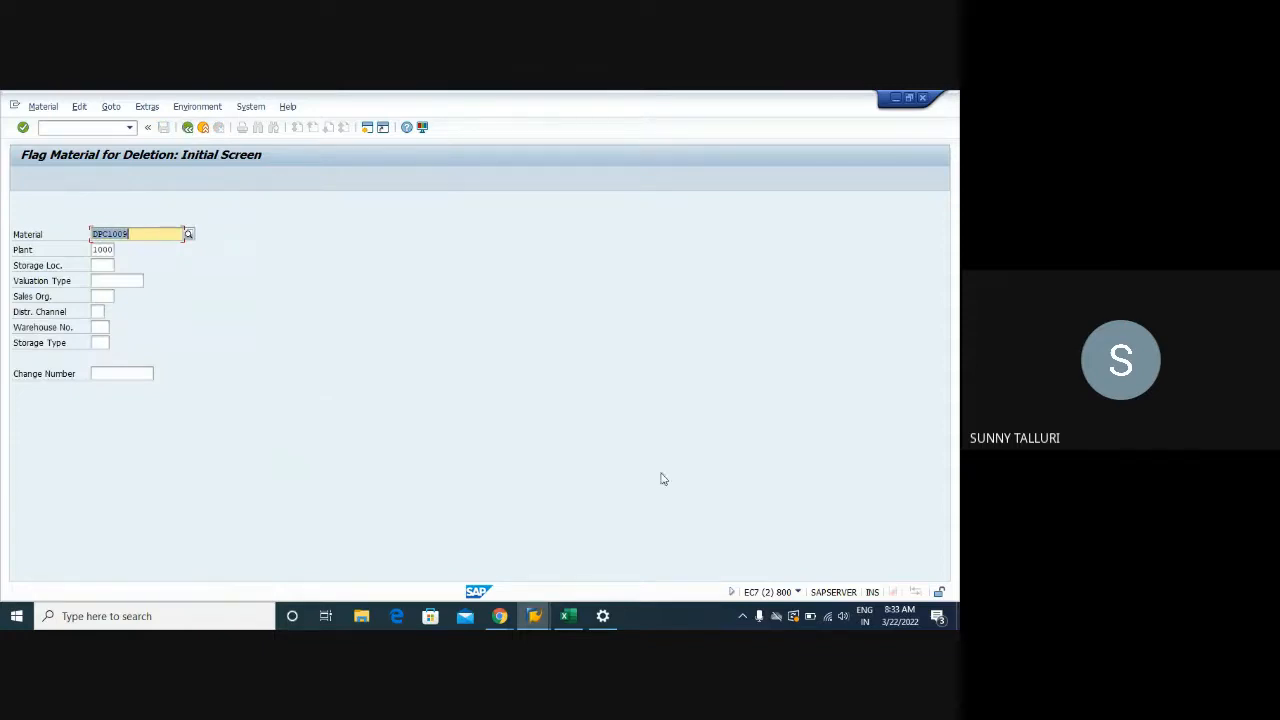
left_click(534, 616)
left_click(650, 550)
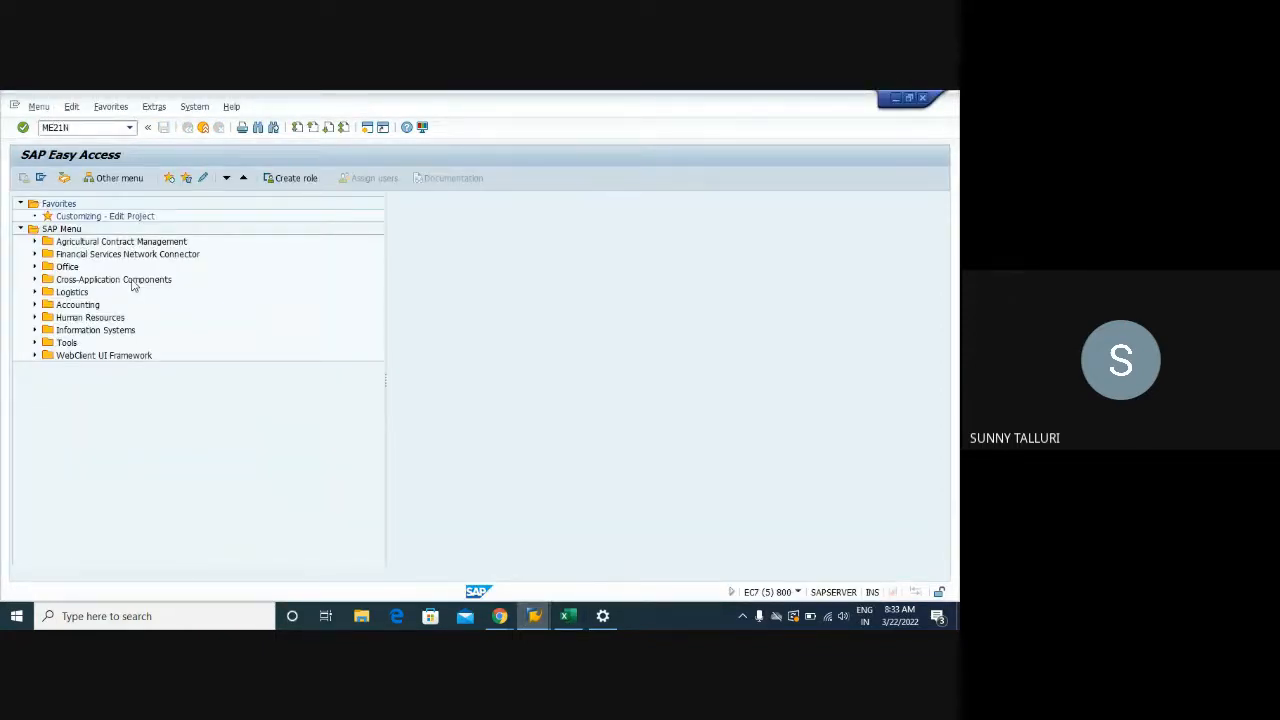
Start a new purchase order with vendor 1021, purchasing organisation 1000 and purchasing group 003
key("Return")
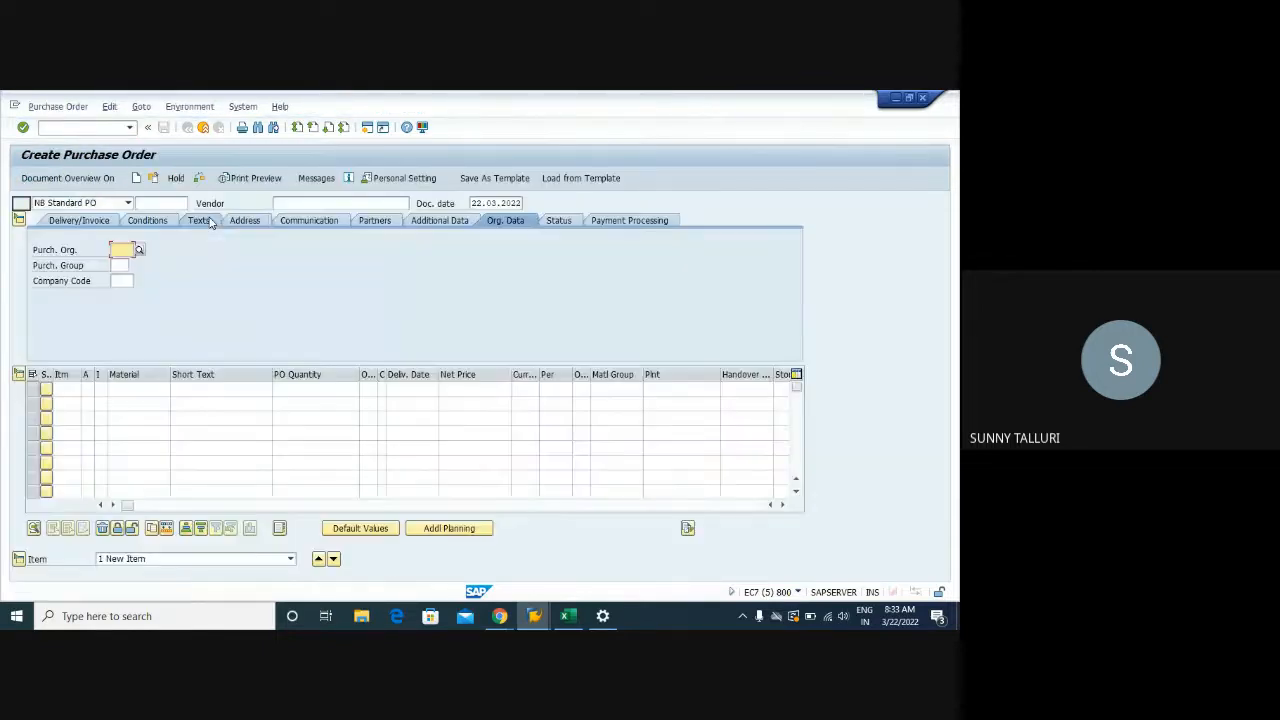
left_click(285, 203)
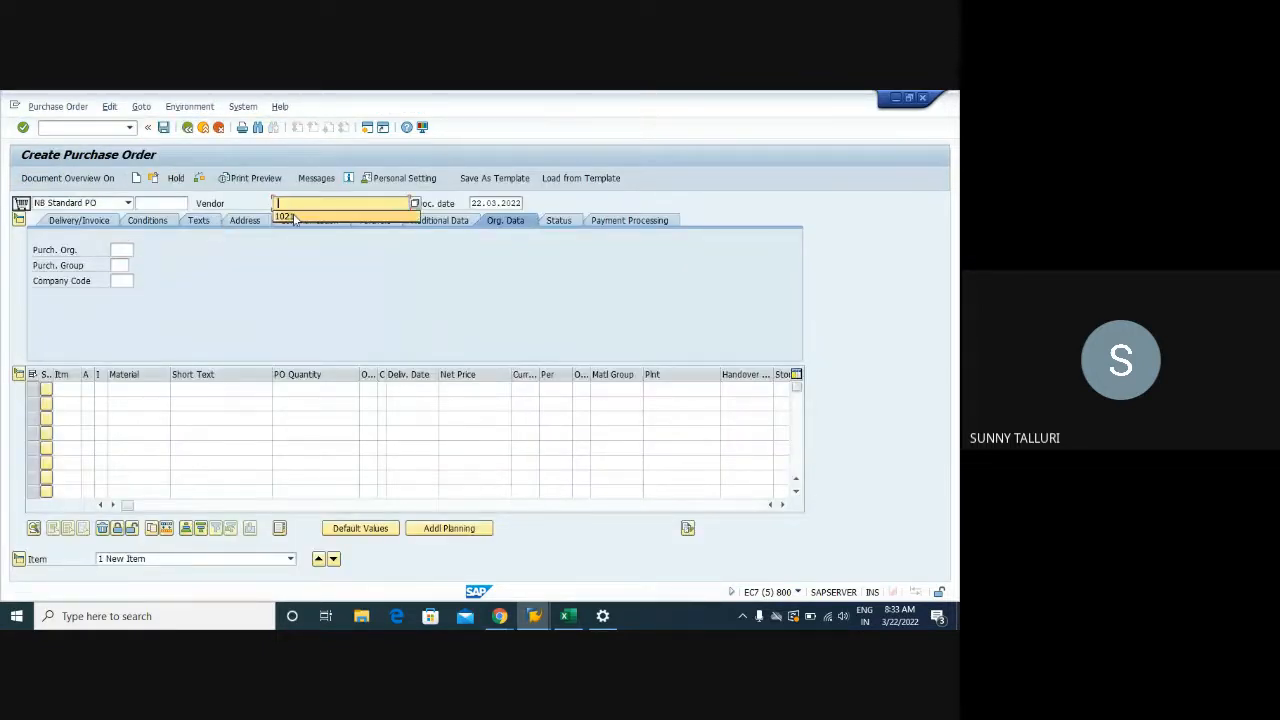
left_click(290, 216)
left_click(120, 250)
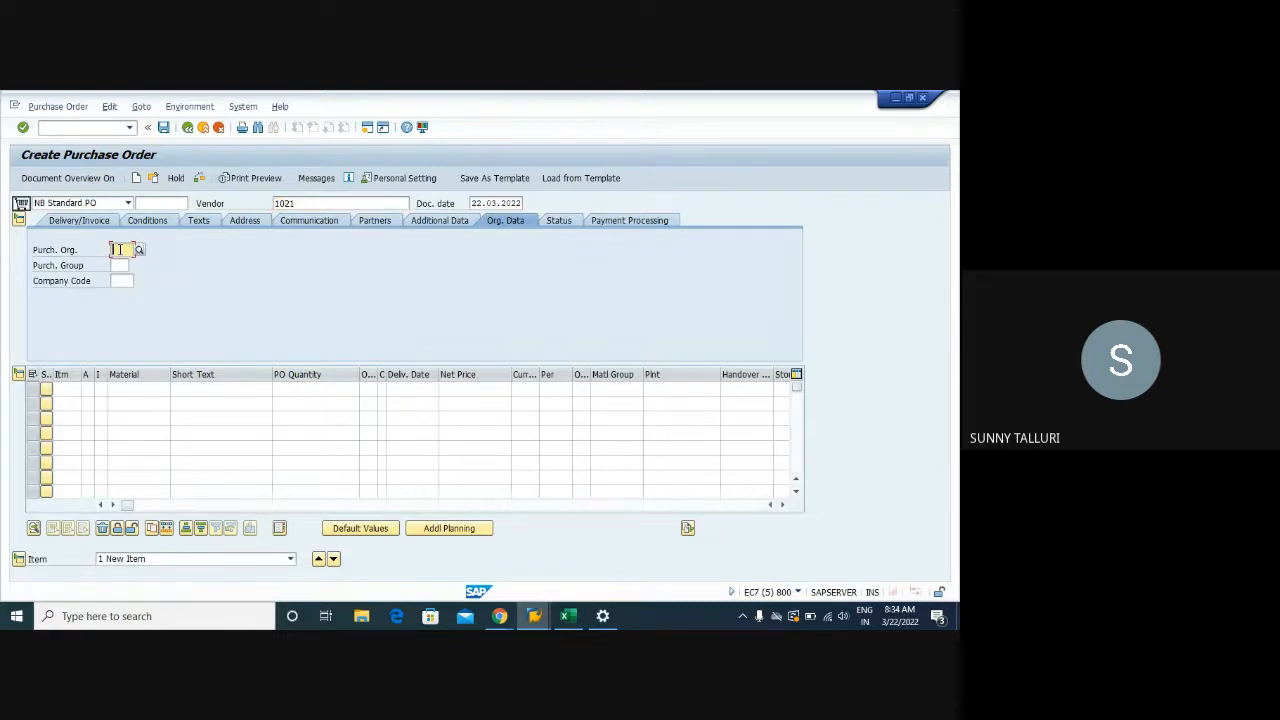
type("1000")
key("Tab")
type("003")
key("Tab")
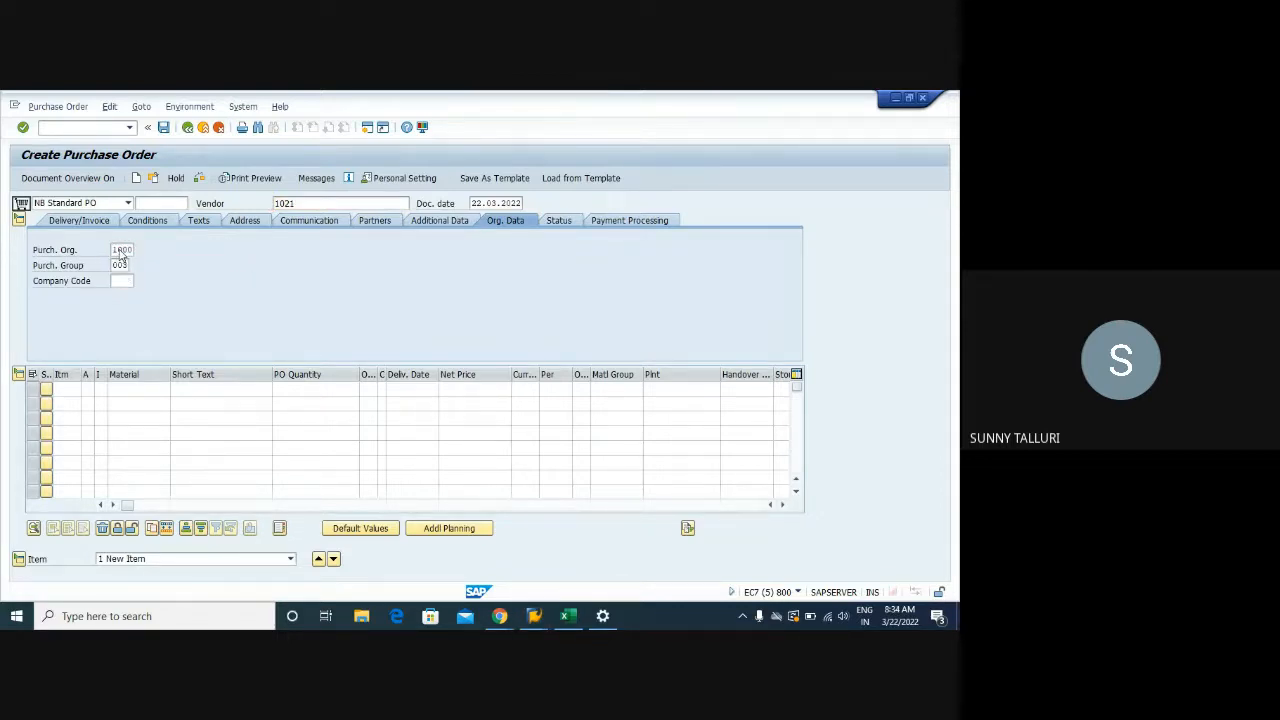
key("Return")
Add item DPC1009, quantity 70, plant 1000, handover location 0001, and validate it
left_click(140, 387)
type("DPC1009")
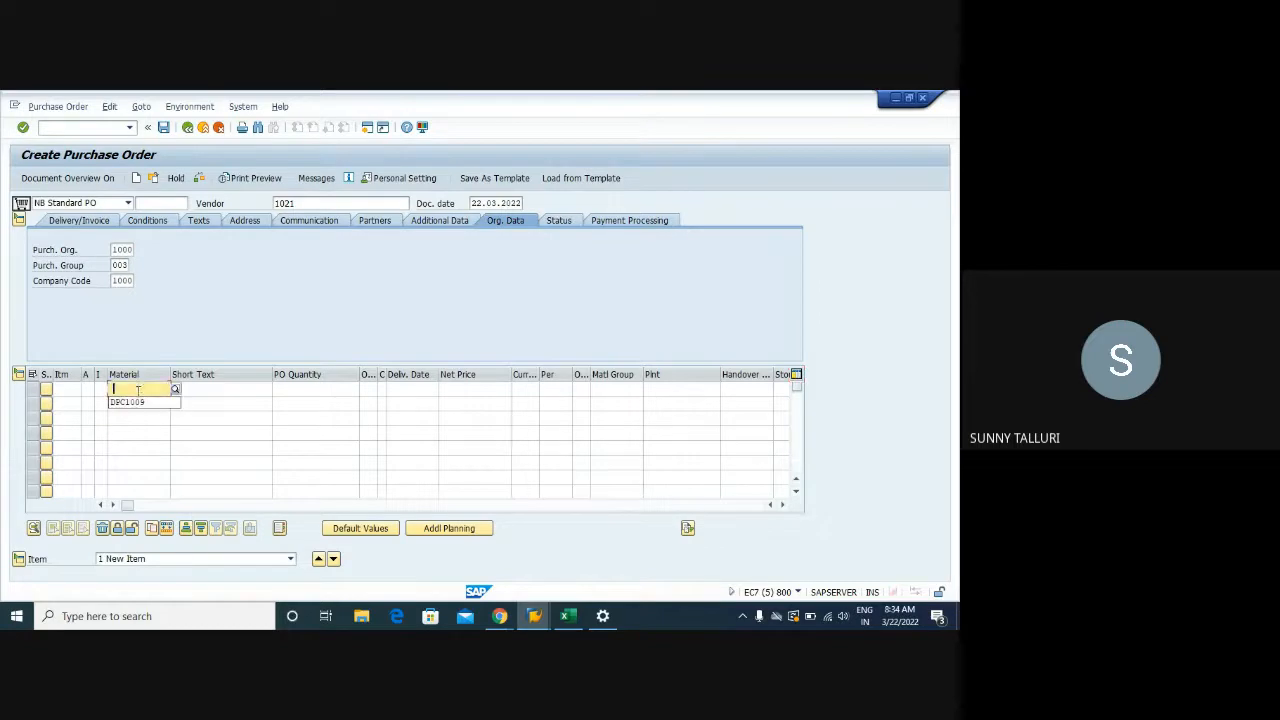
key("Tab")
key("Tab")
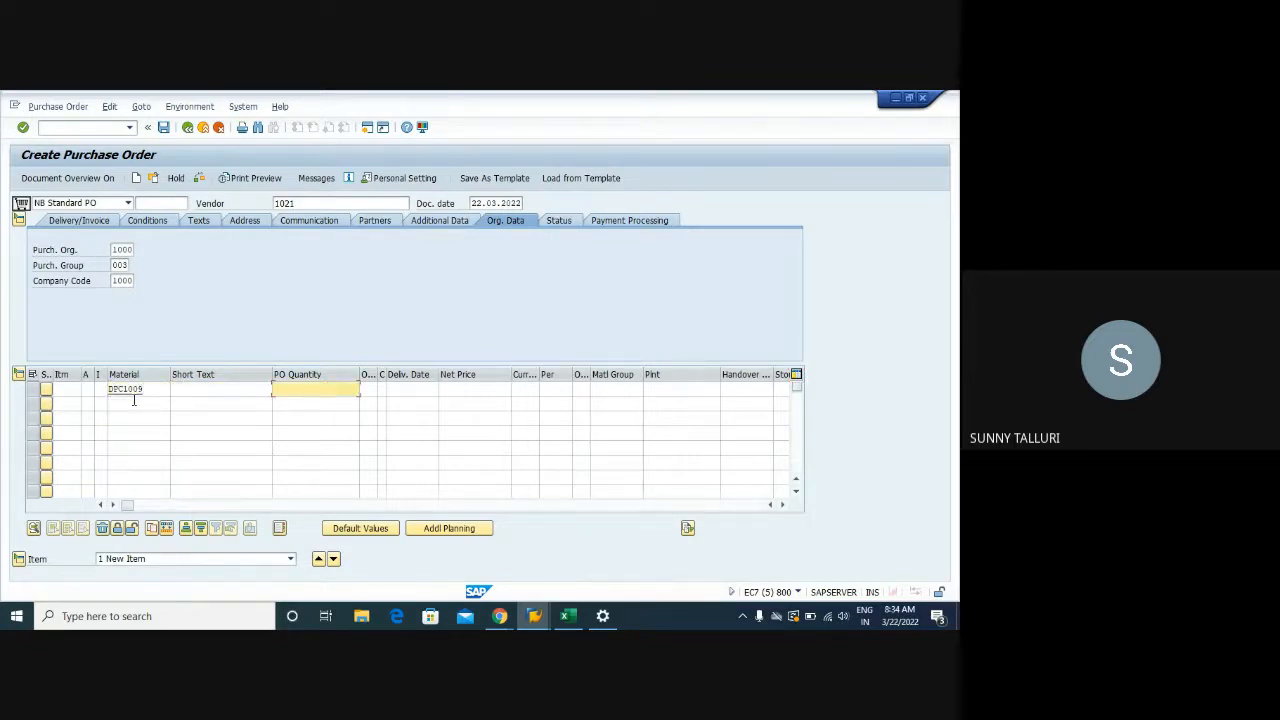
type("70")
key("Tab")
key("Tab")
key("Tab")
key("Tab")
key("Tab")
key("Tab")
key("Tab")
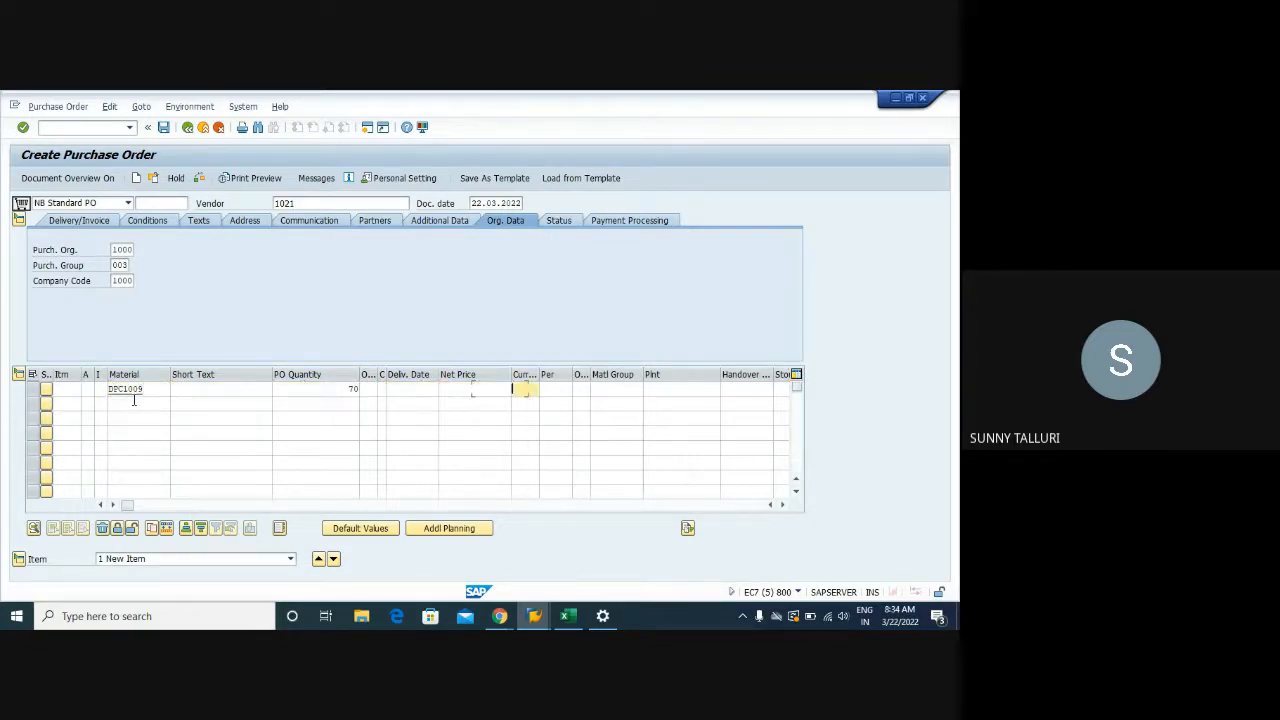
key("Tab")
key("Tab")
type("100")
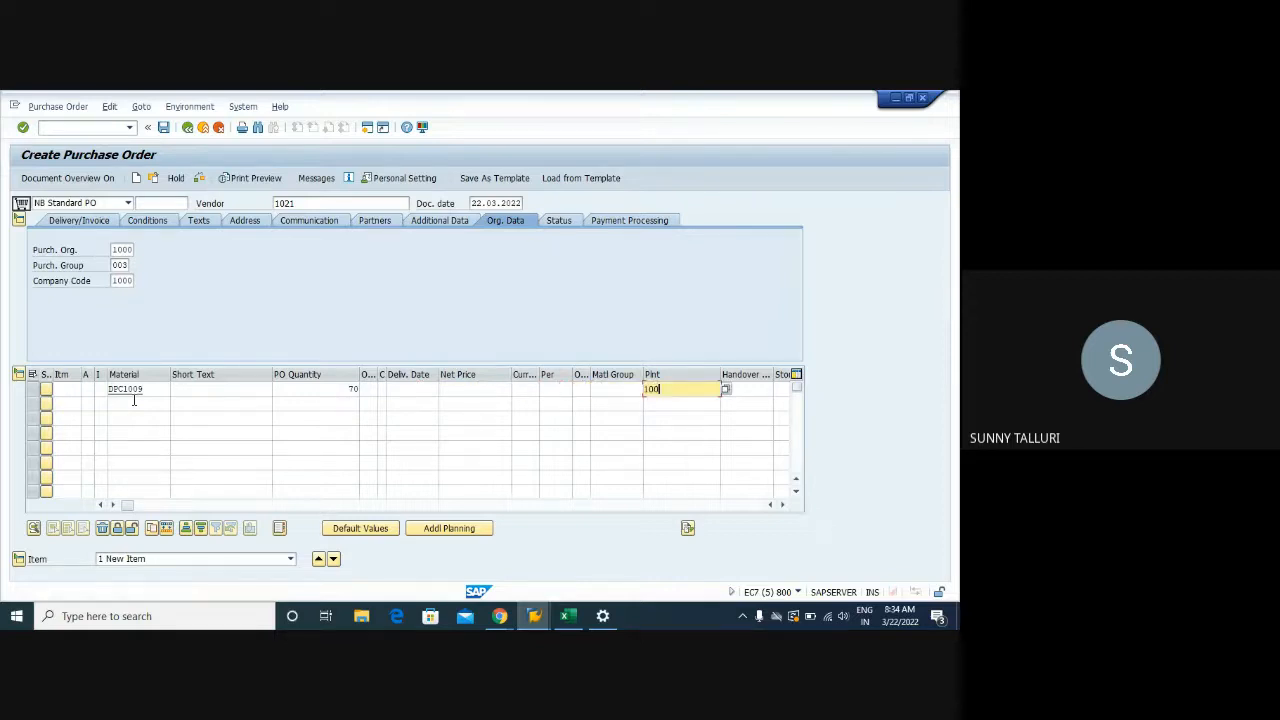
type("0")
key("Tab")
type("000")
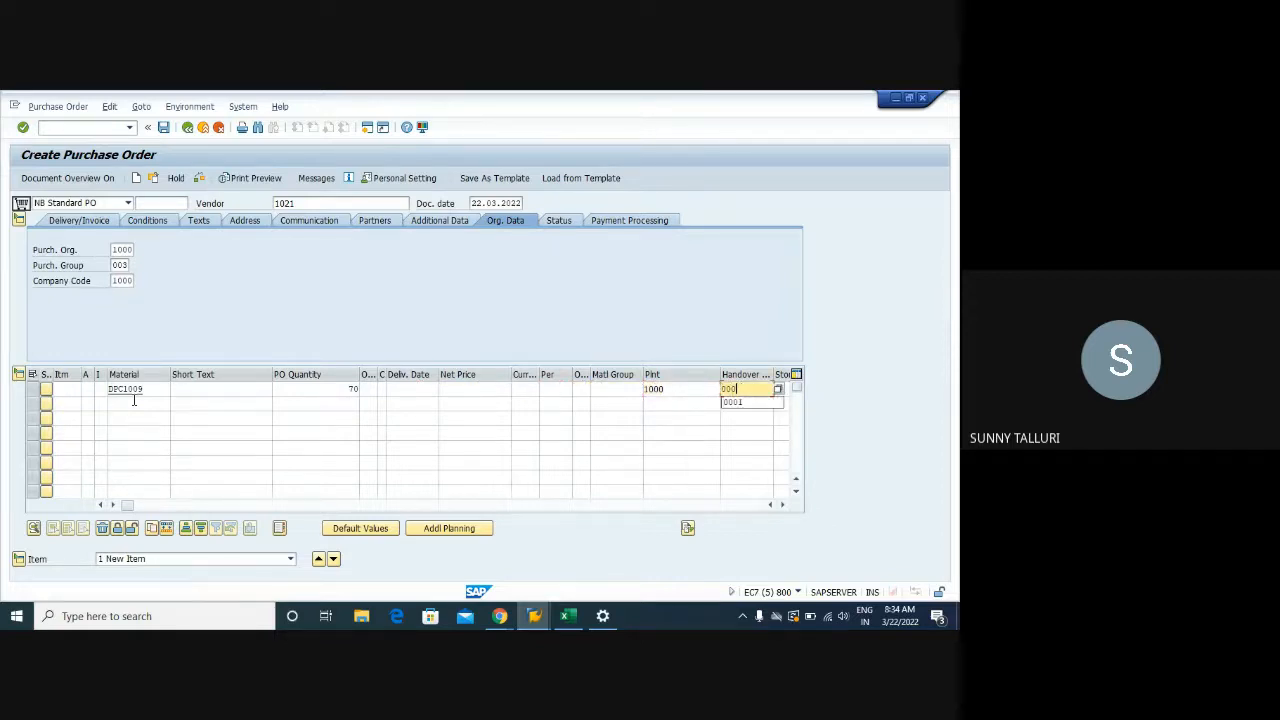
key("Tab")
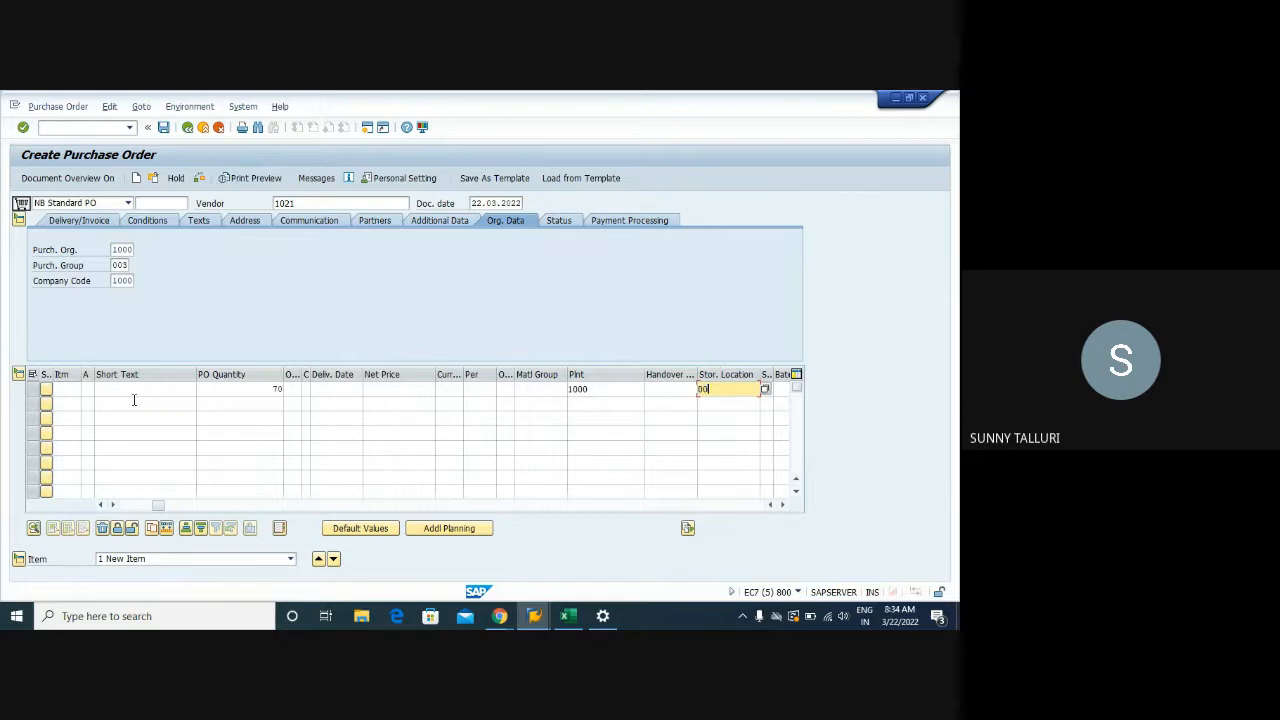
key("Return")
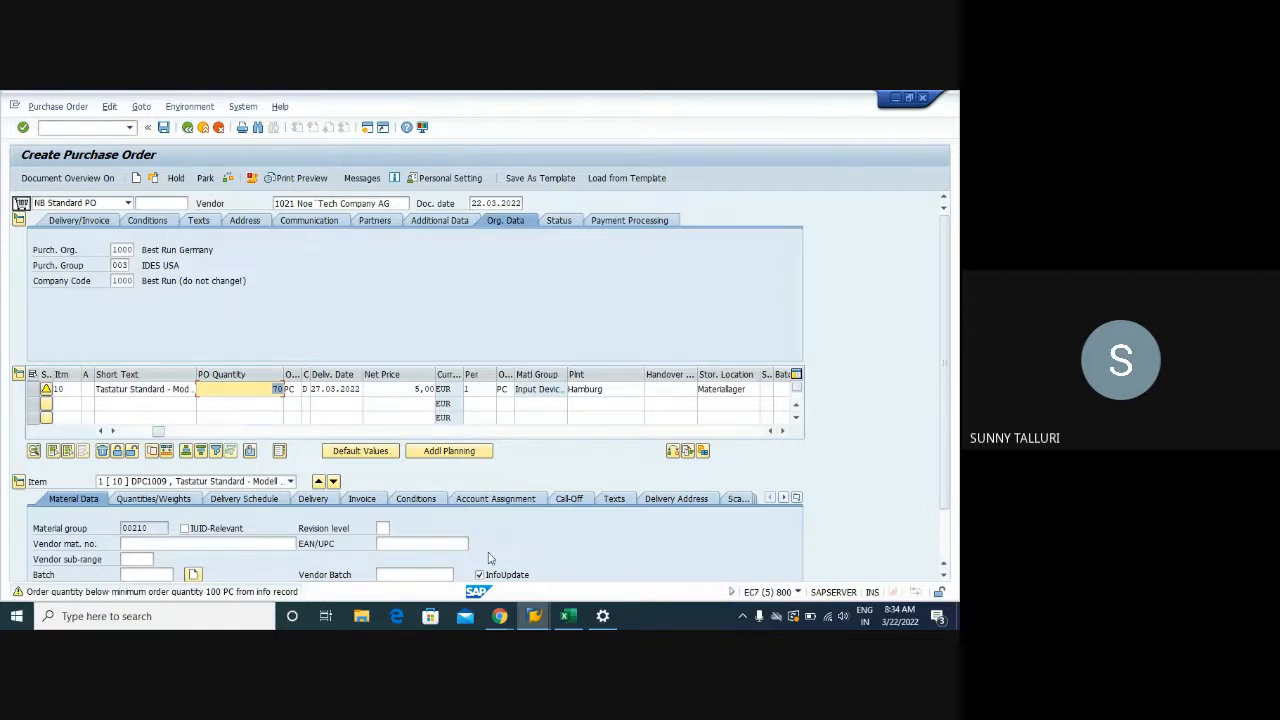
Confirm the 70 PC item, select its PB00 Gross Price condition and open pricing analysis
key("Return")
key("Return")
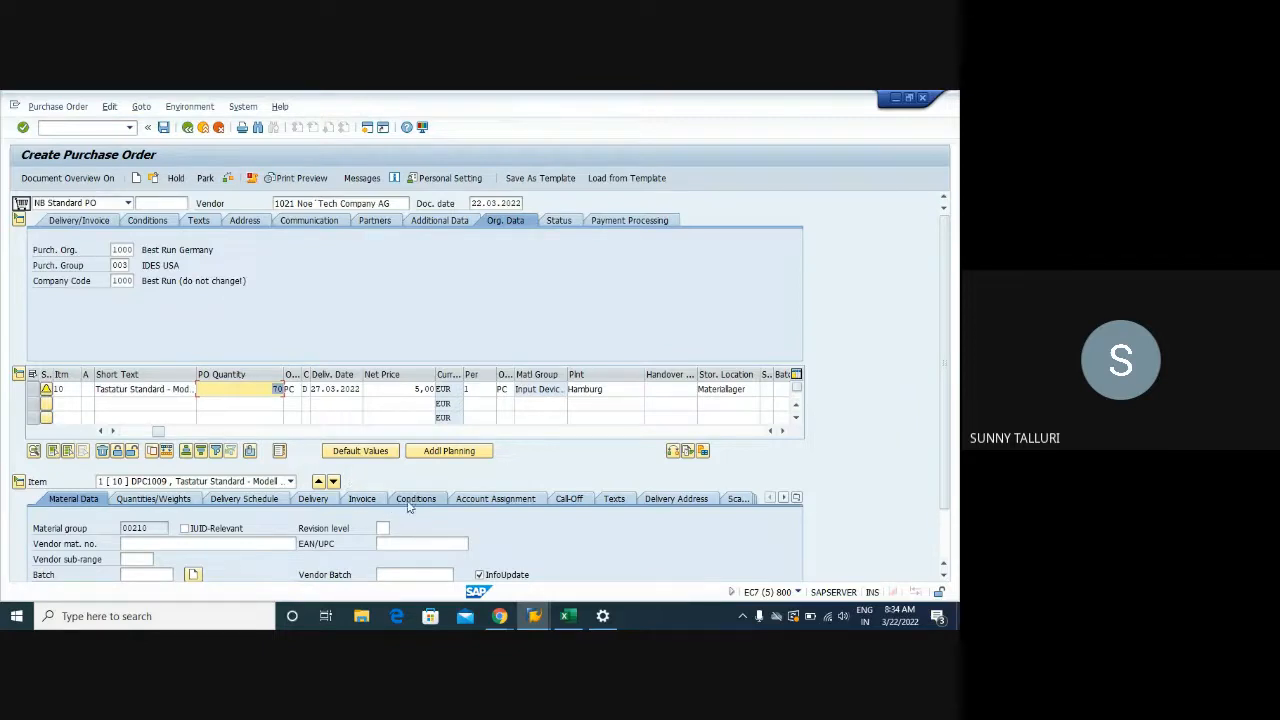
left_click(415, 498)
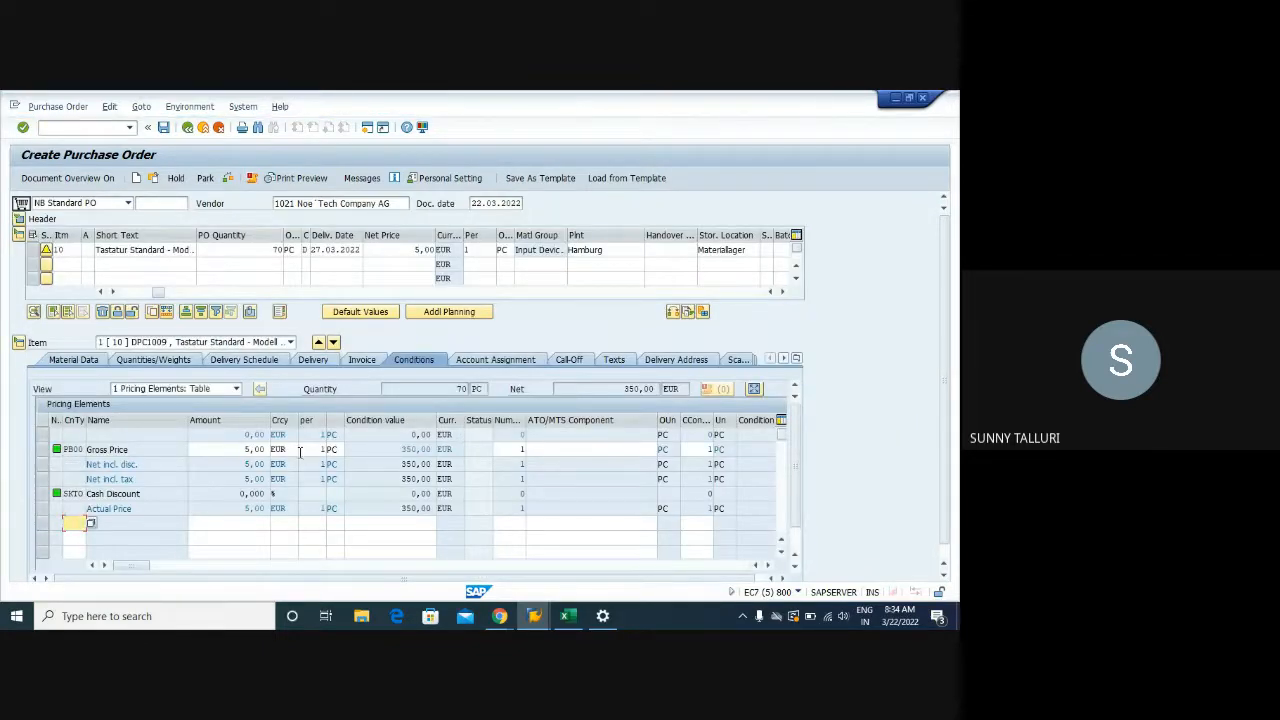
left_click_drag(266, 450, 237, 451)
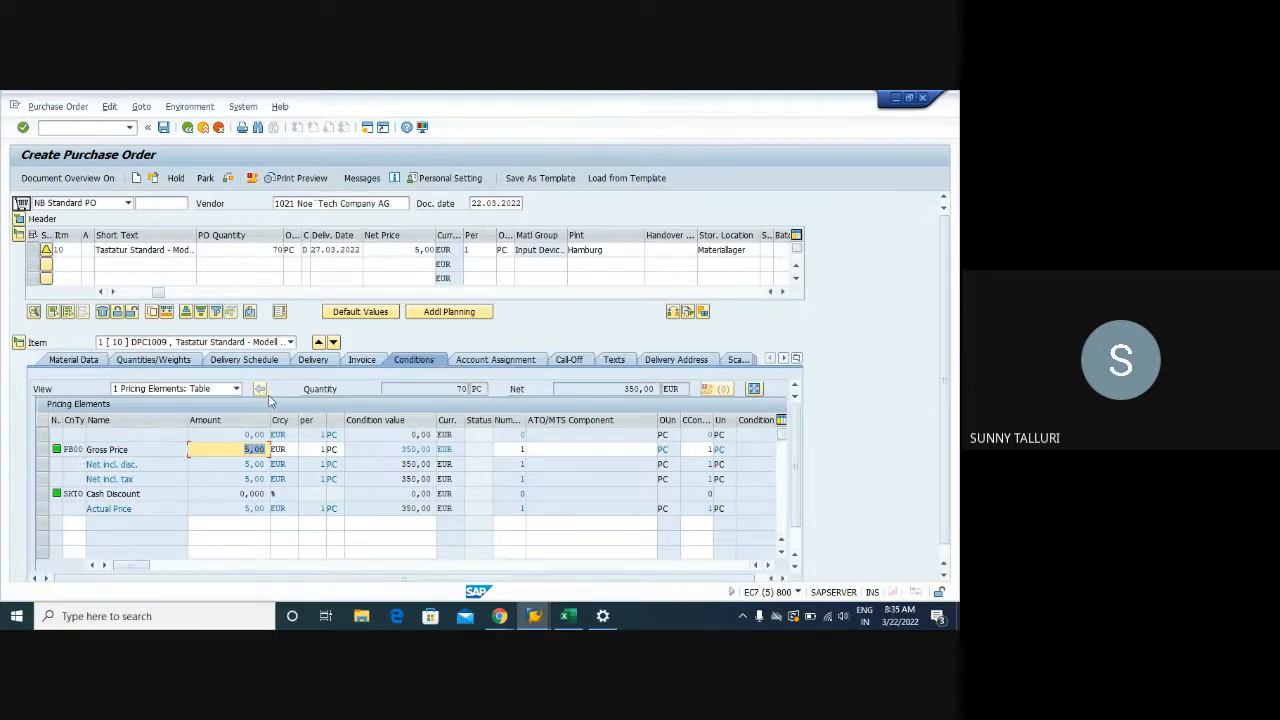
left_click(236, 392)
left_click(234, 393)
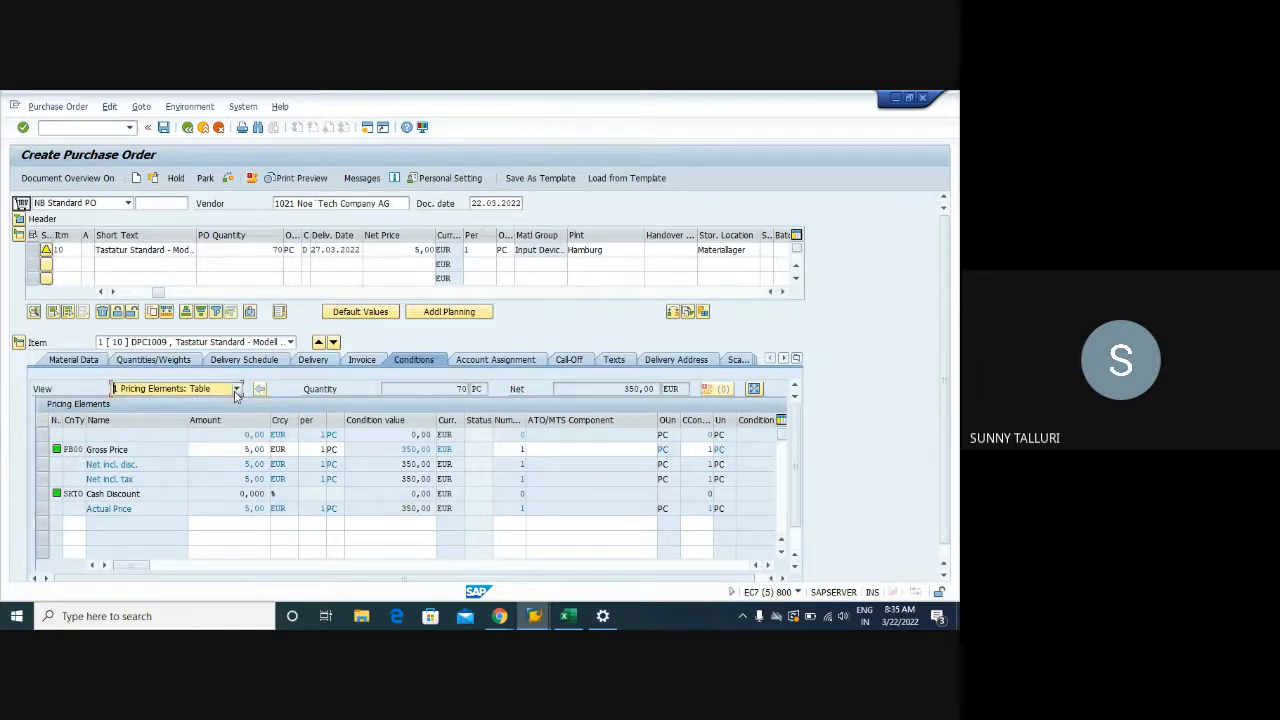
left_click(42, 449)
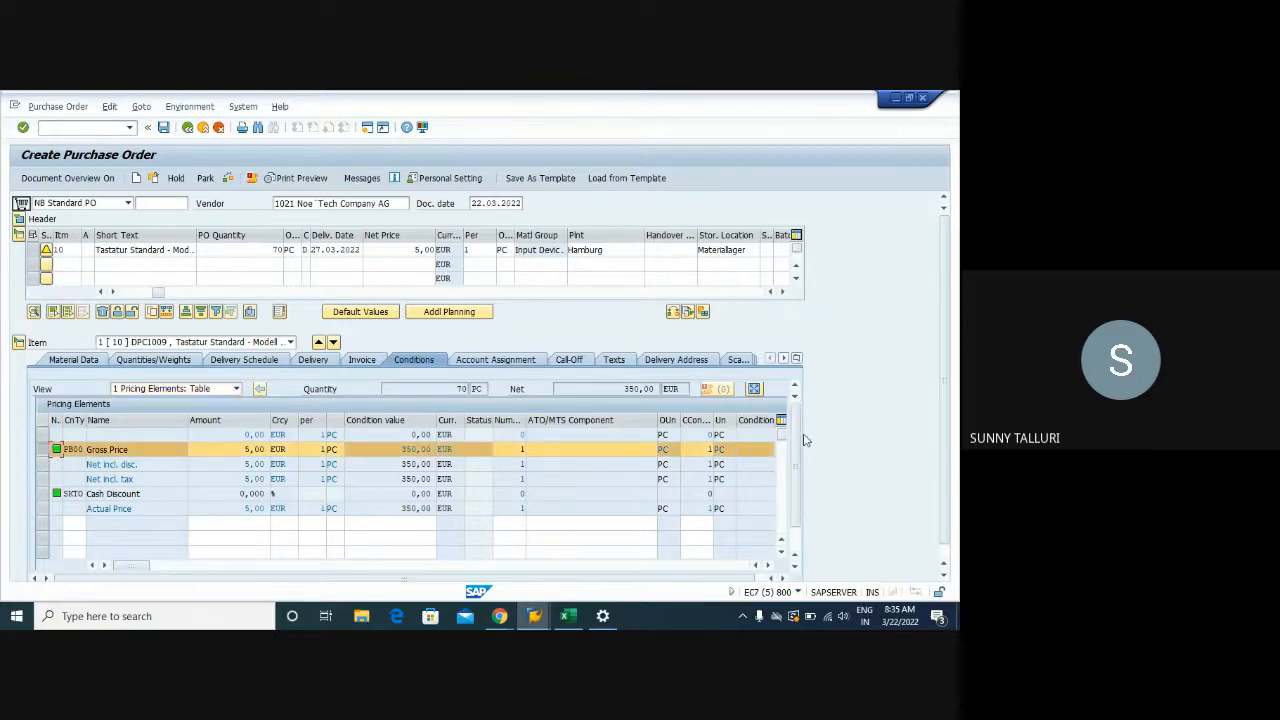
scroll(798, 552, "down", 5)
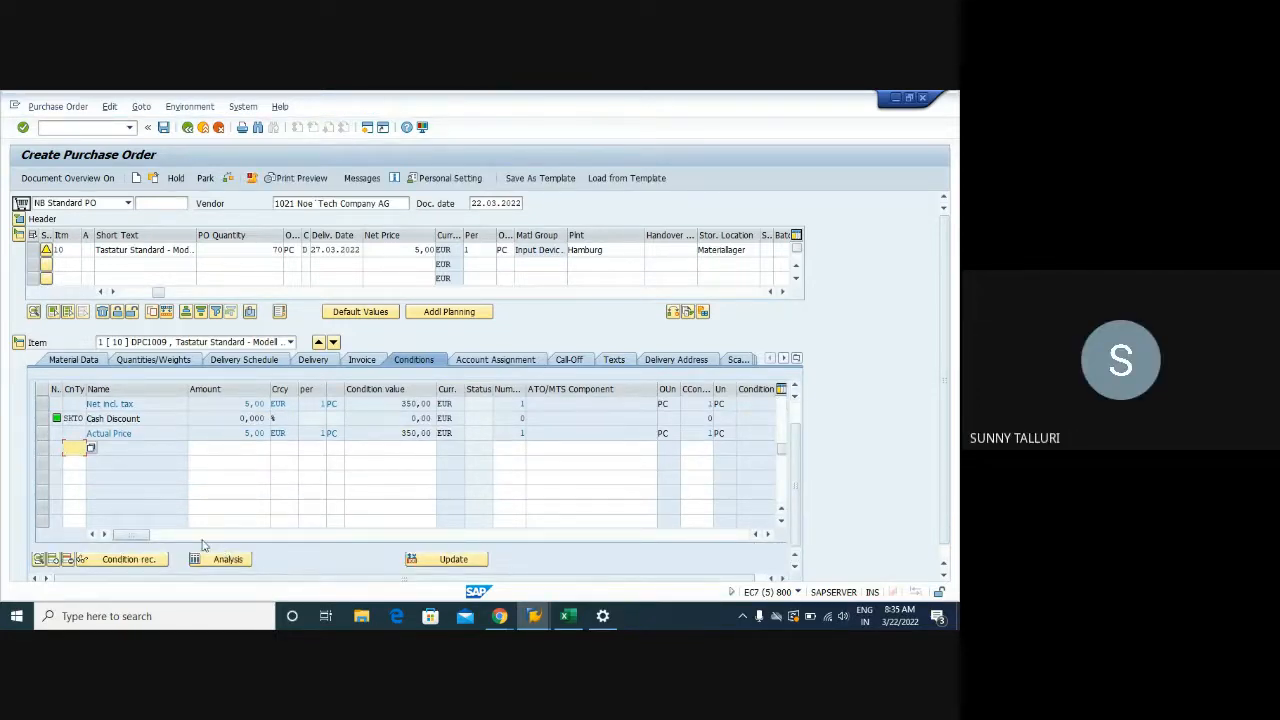
left_click(212, 560)
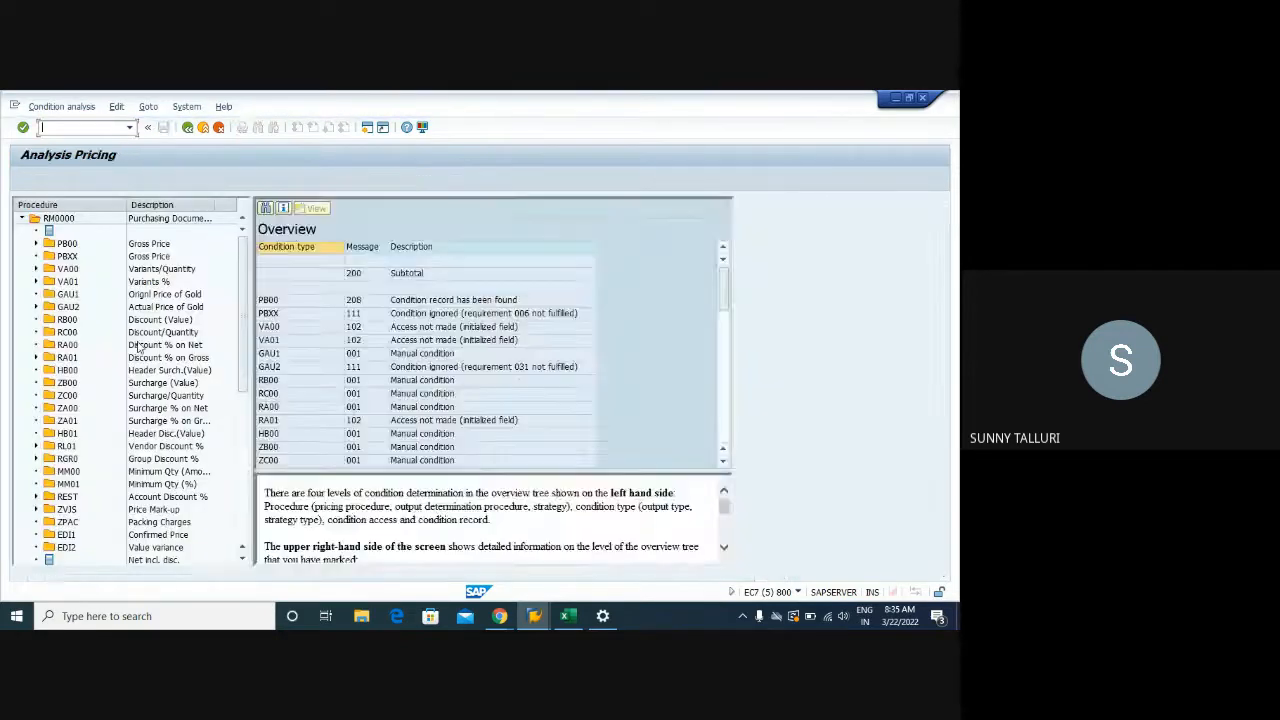
Expand PB00 and access 035, widen the columns, and show the Material Info Record access details
left_click(36, 244)
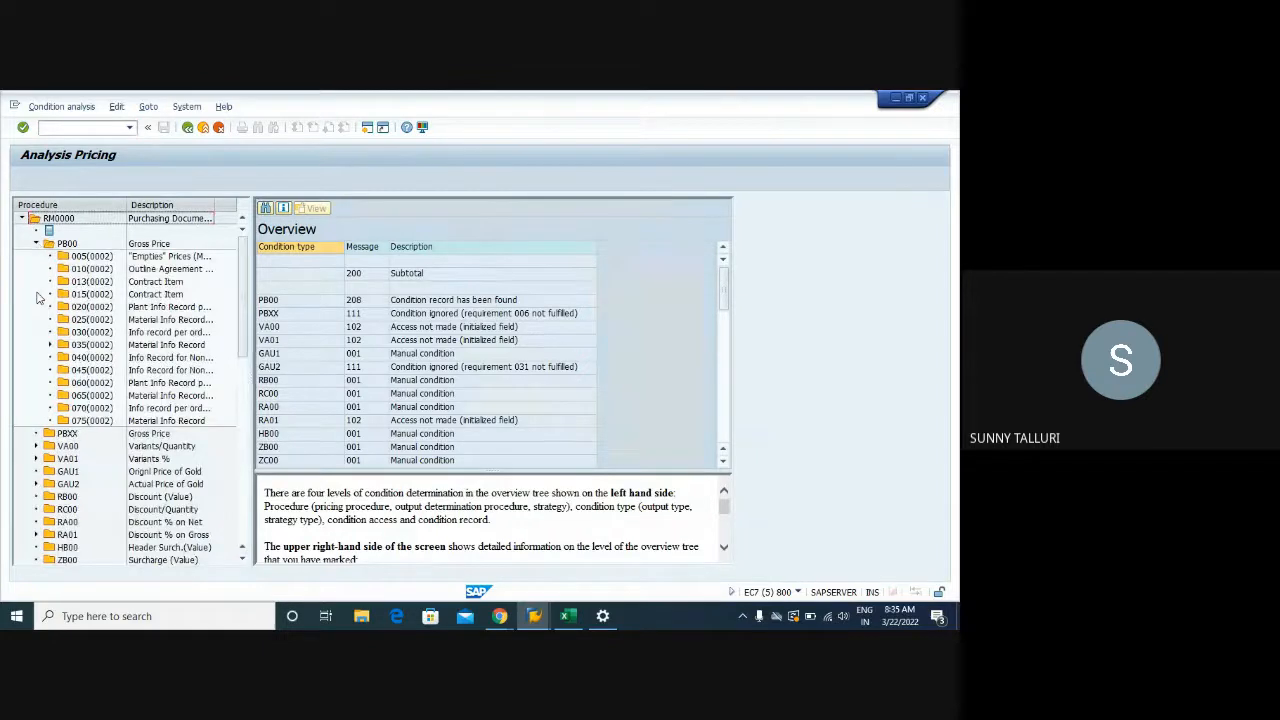
left_click(50, 345)
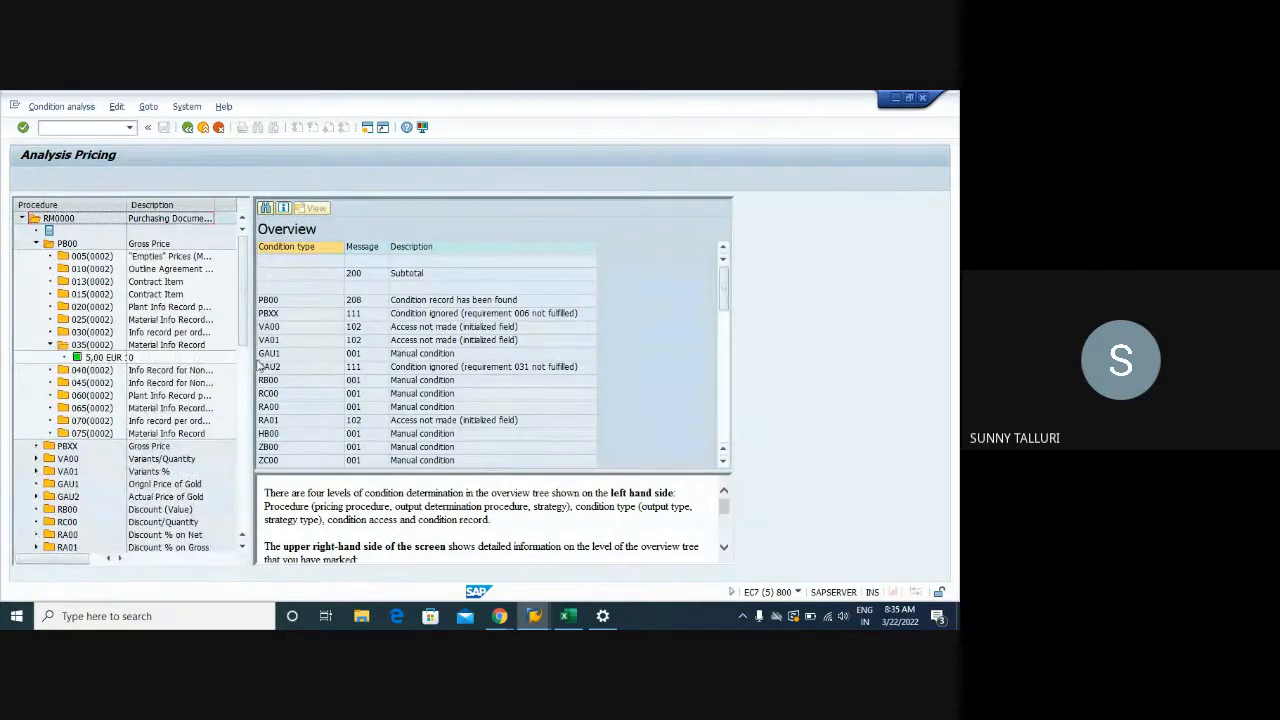
left_click_drag(253, 353, 433, 353)
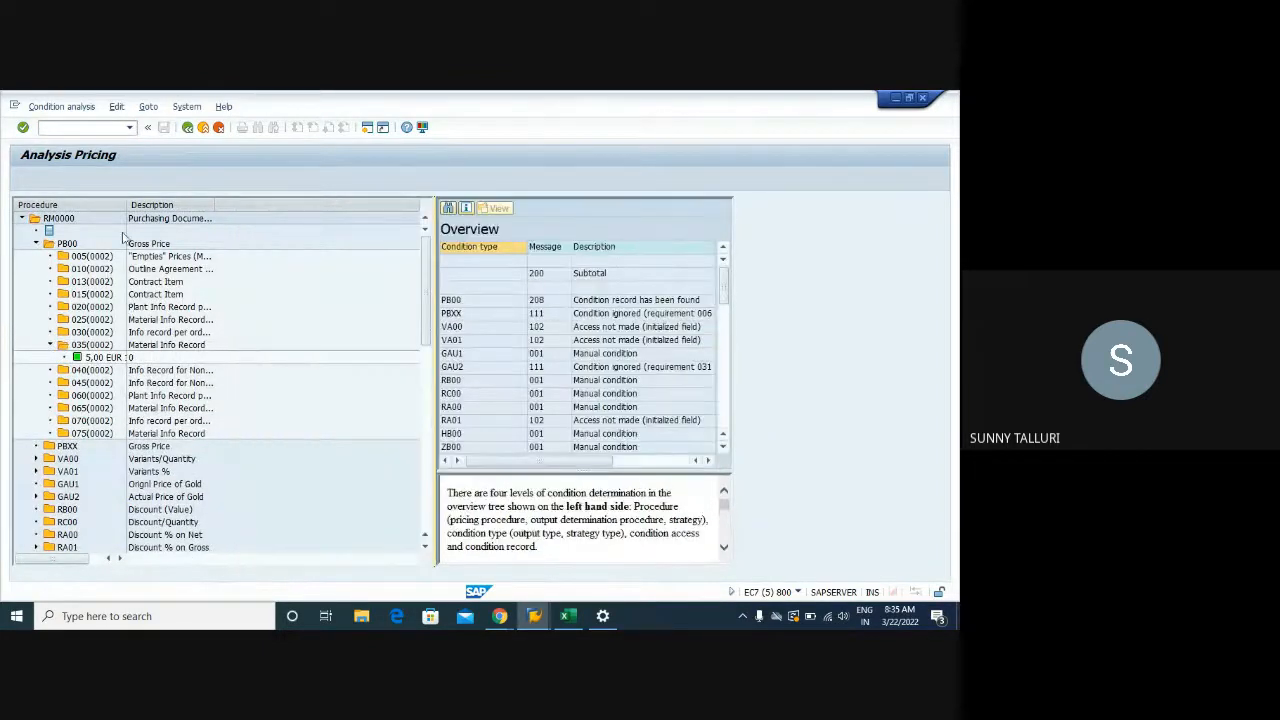
left_click_drag(185, 204, 197, 204)
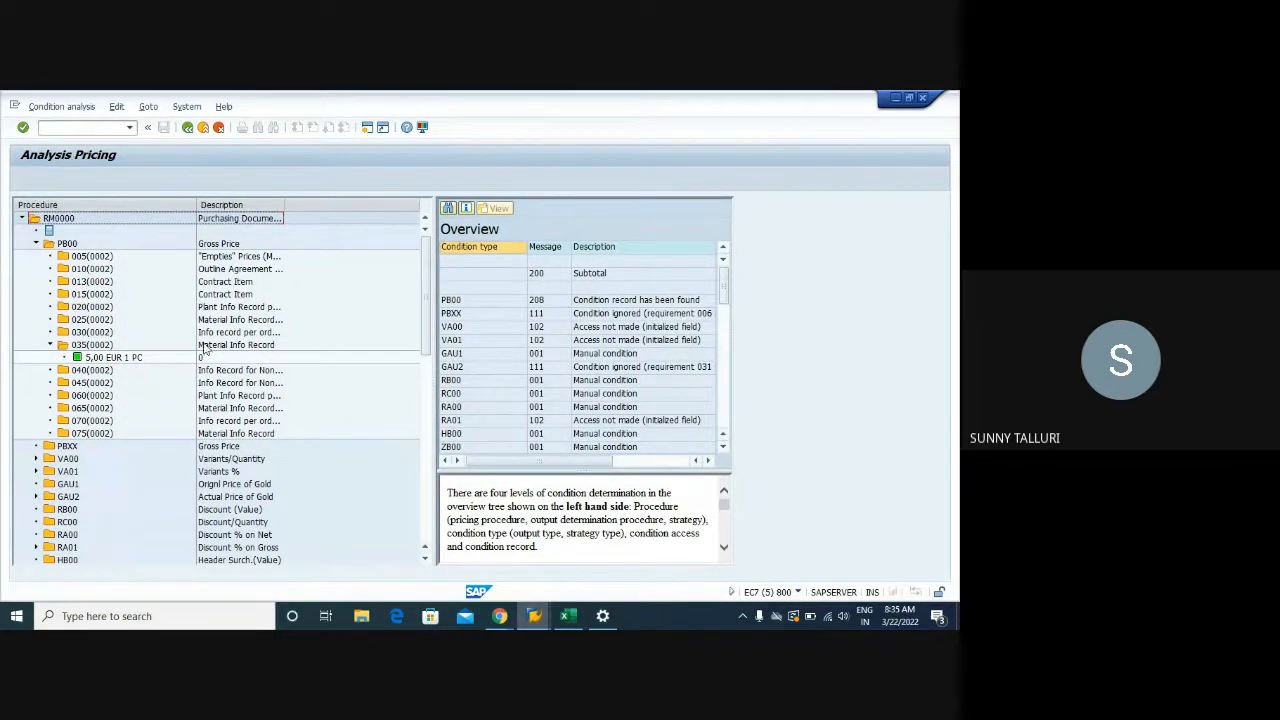
double_click(210, 345)
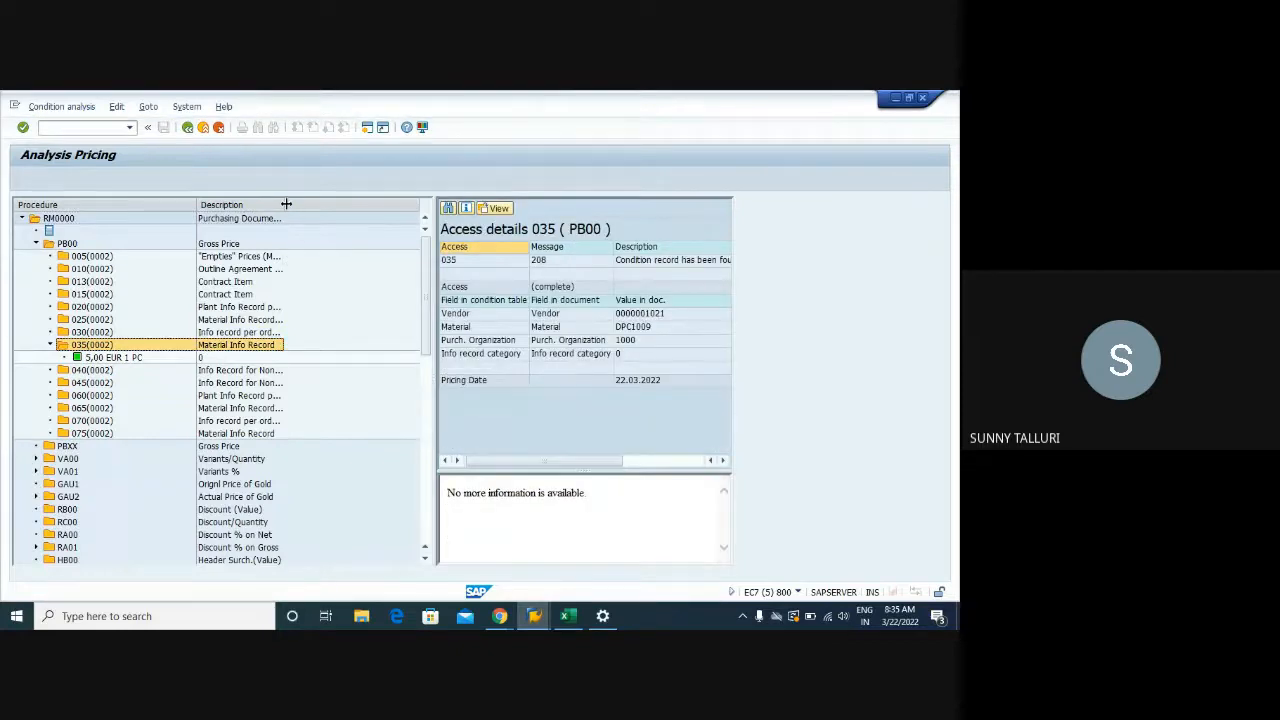
left_click_drag(285, 205, 352, 206)
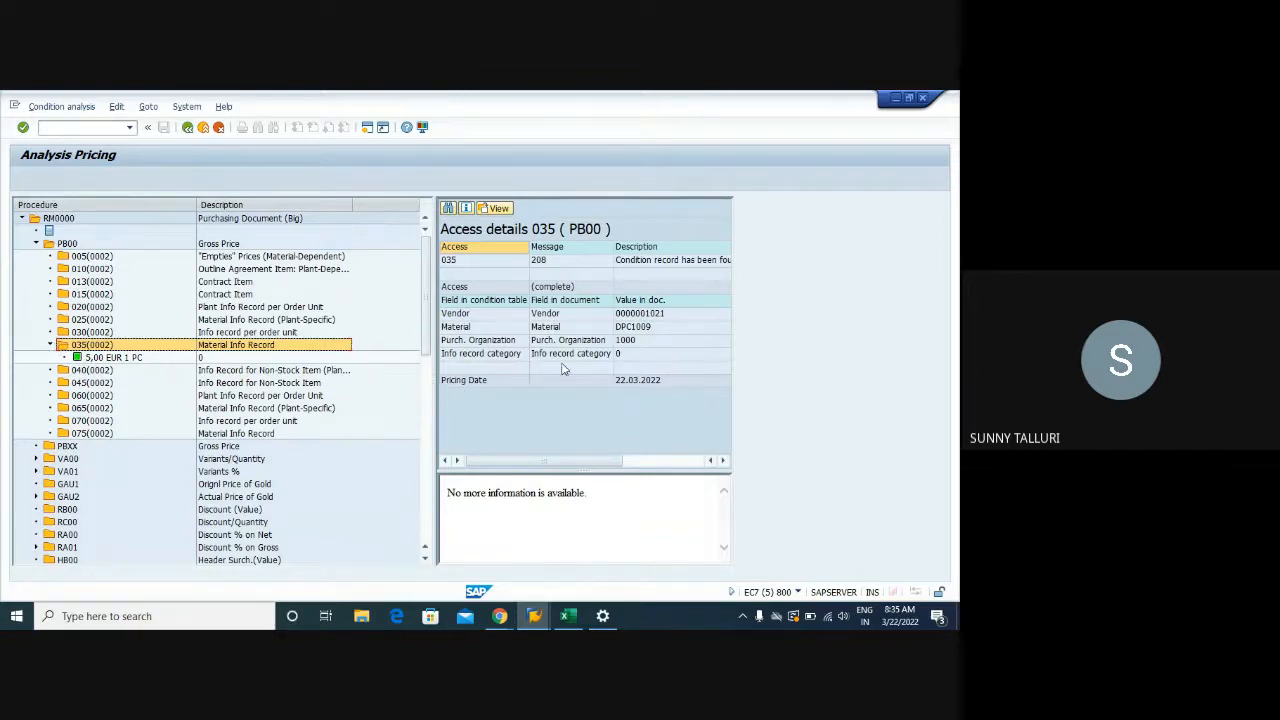
Point out the access's vendor, material DPC1009, purchasing org 1000, info record category and found condition record
left_click(628, 315)
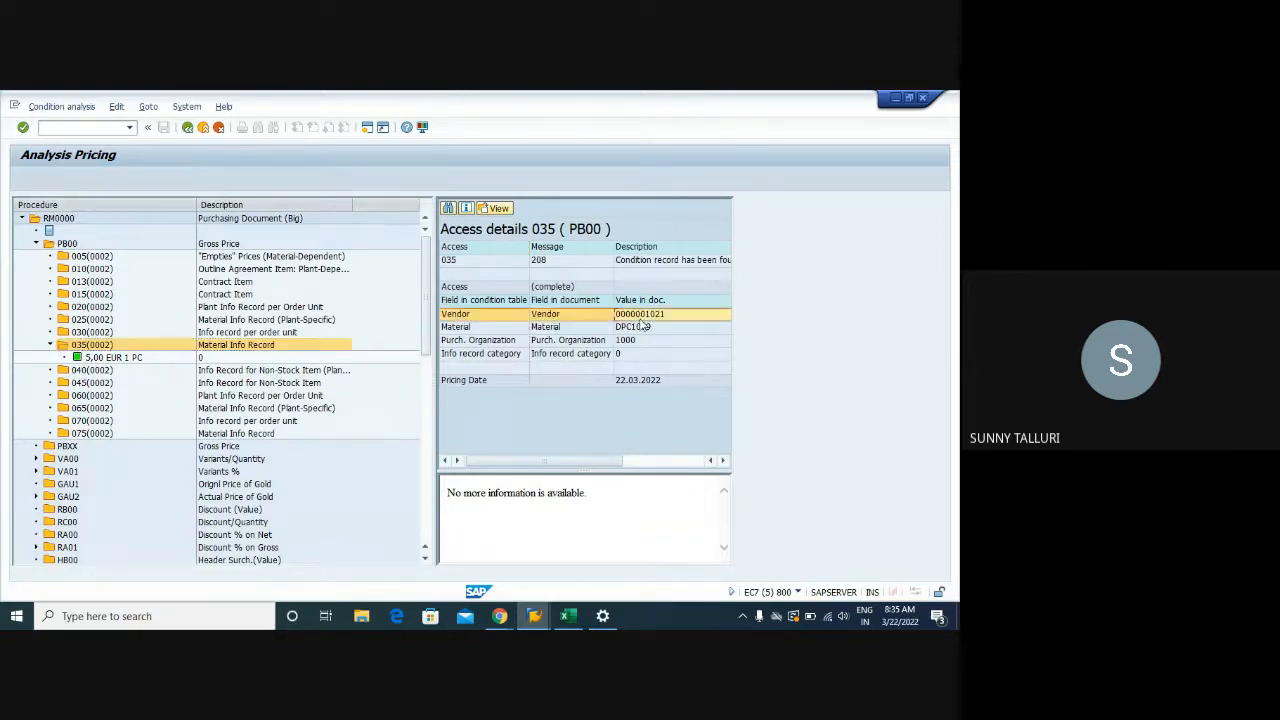
left_click(640, 330)
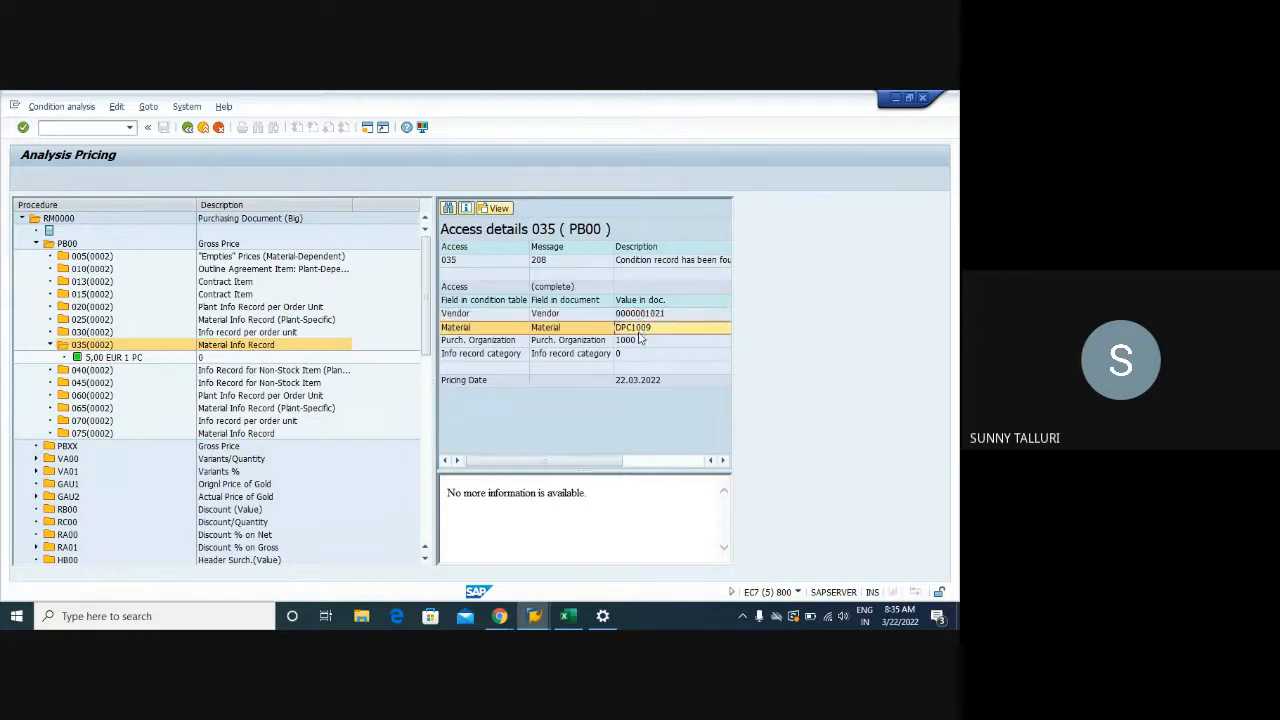
left_click(637, 341)
left_click(631, 354)
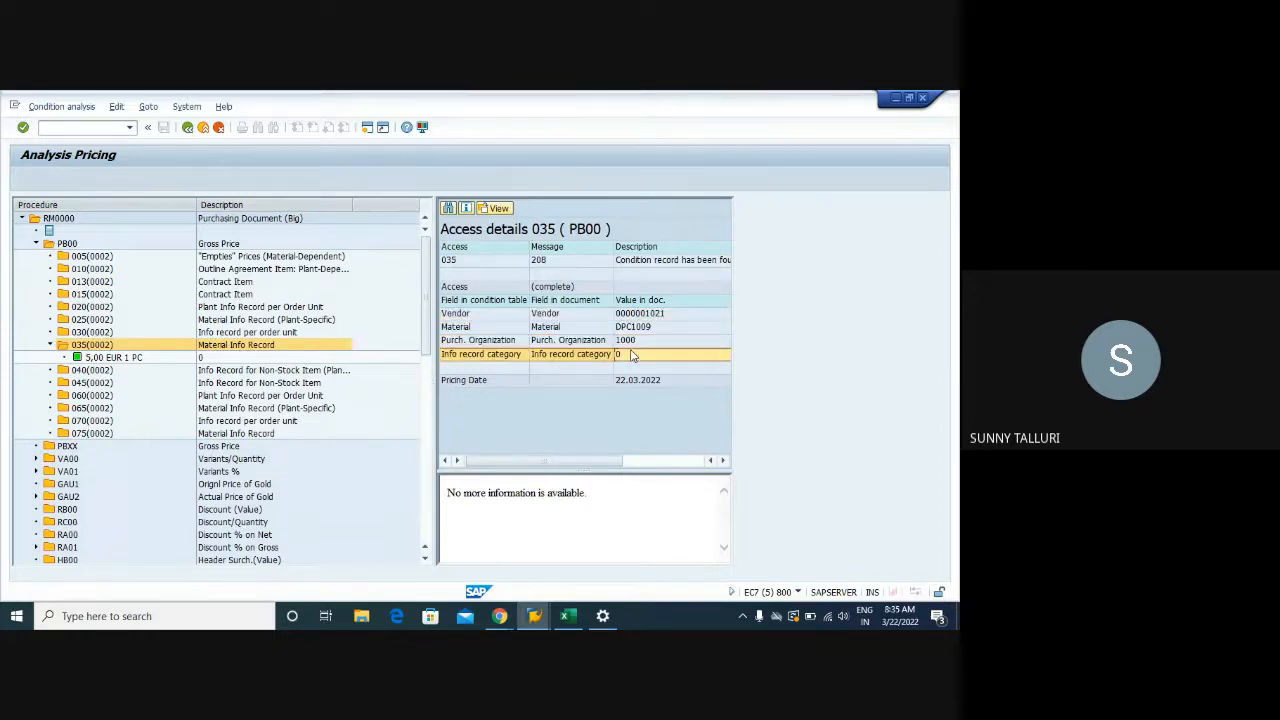
left_click(639, 262)
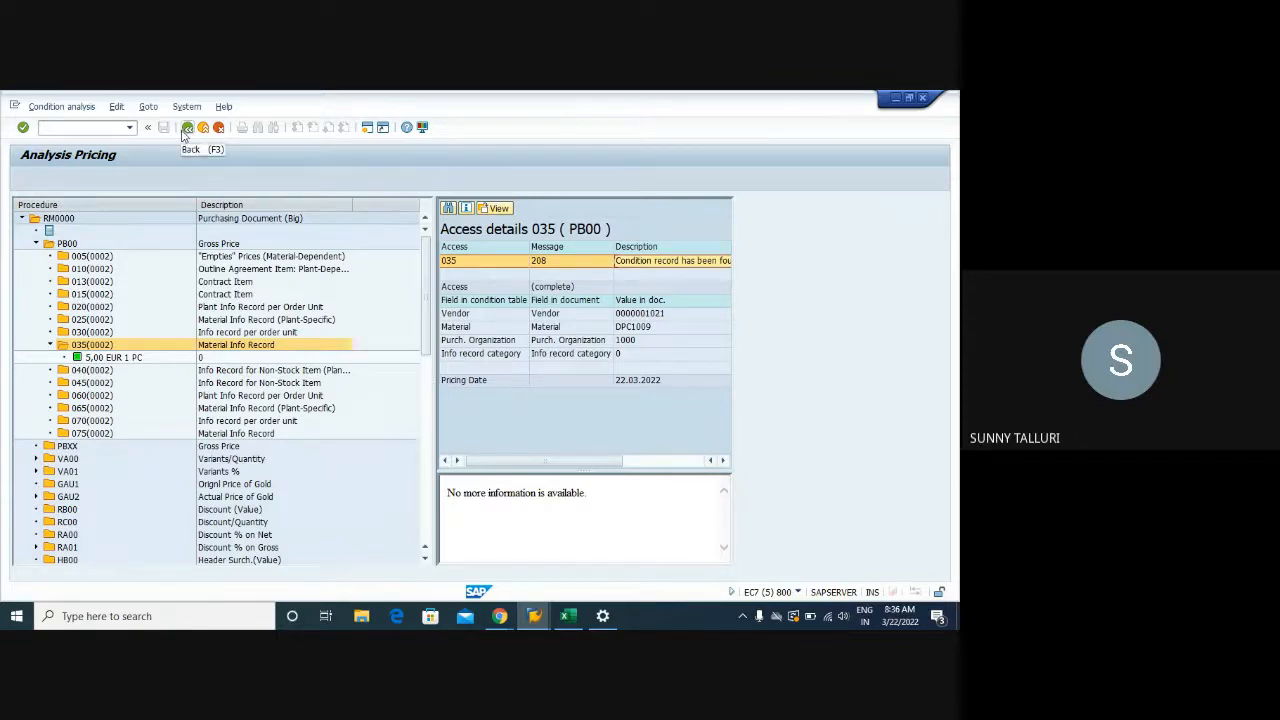
Glance at the Display Info Record window, then highlight the PIR versus purchasing document table in the Training workbook
mouse_move(534, 616)
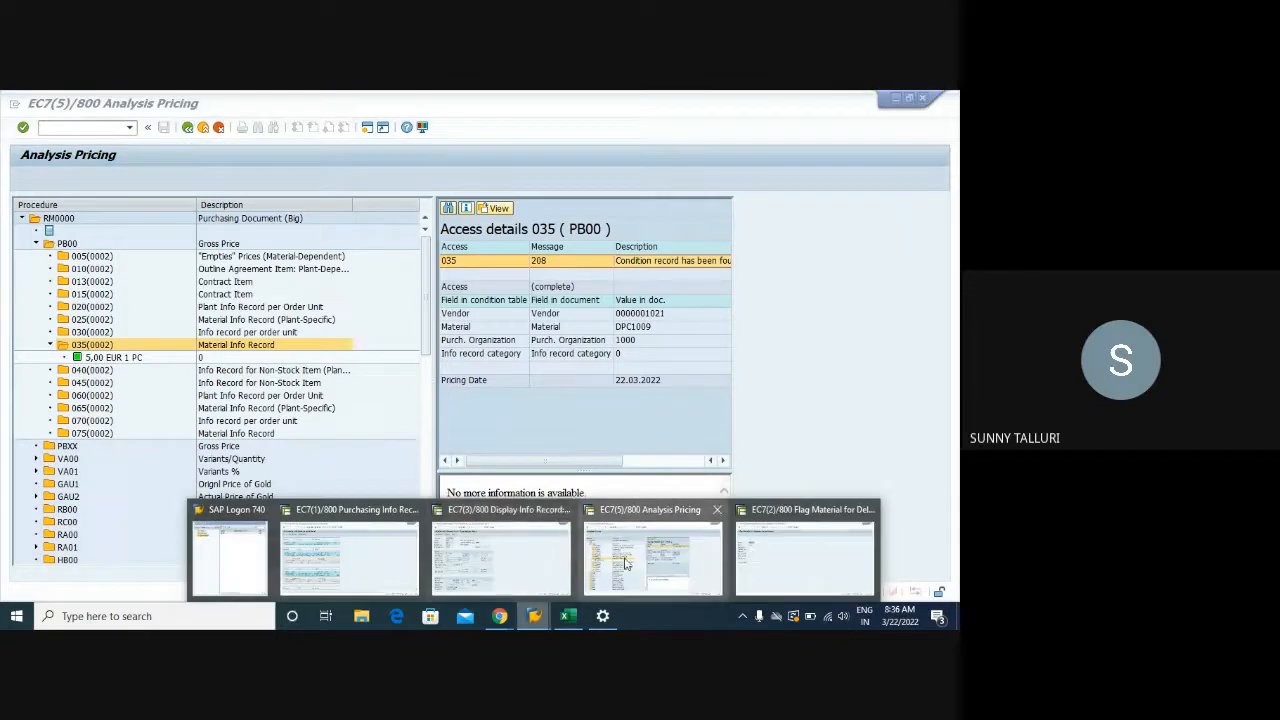
left_click(500, 555)
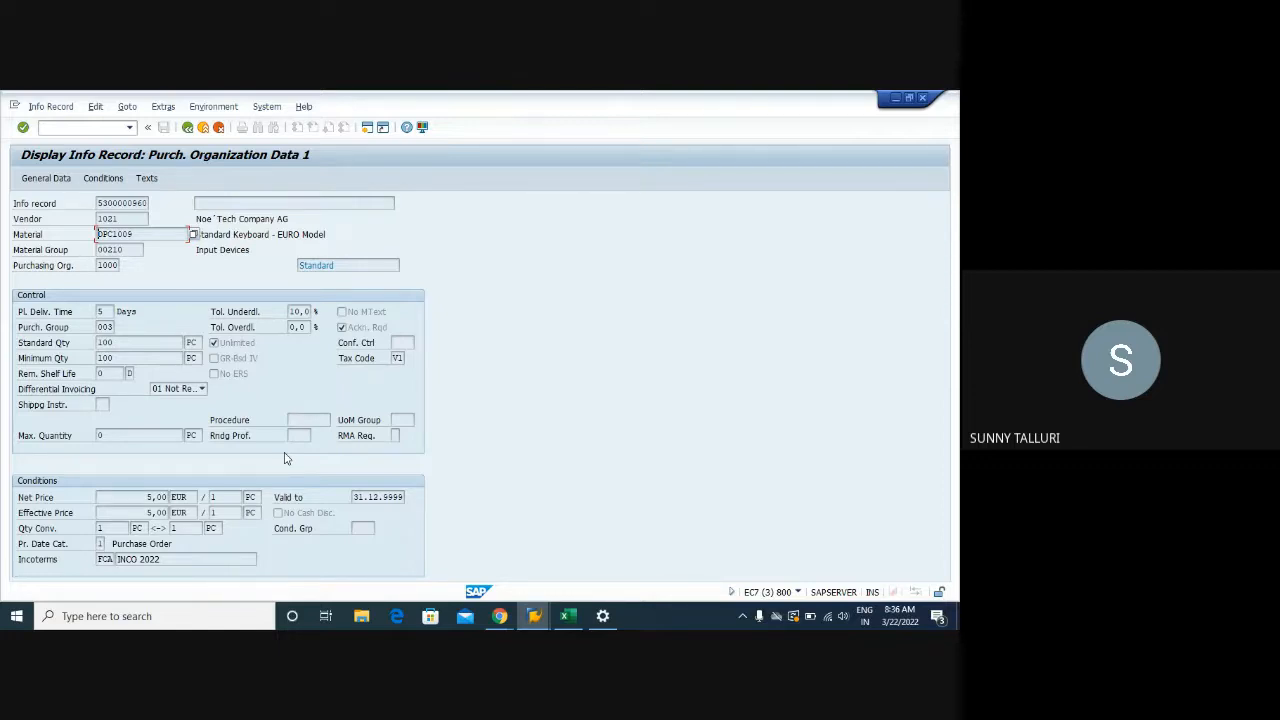
left_click(568, 616)
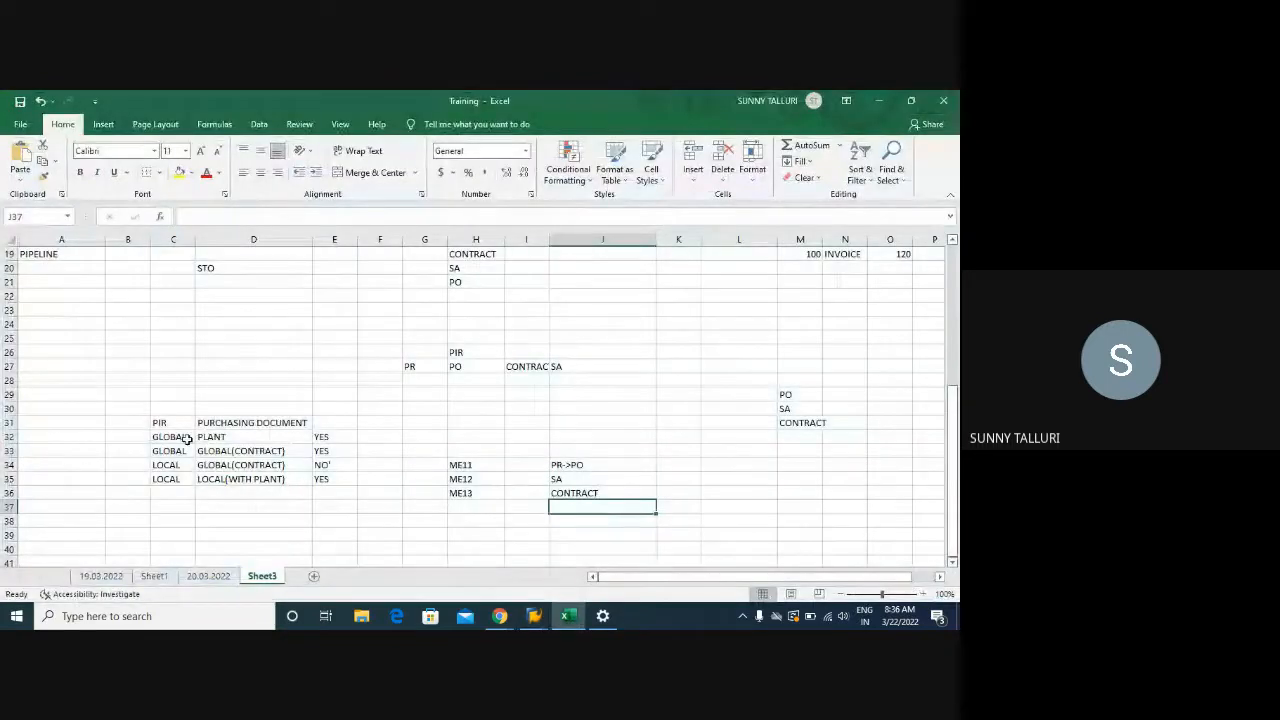
left_click_drag(160, 422, 288, 478)
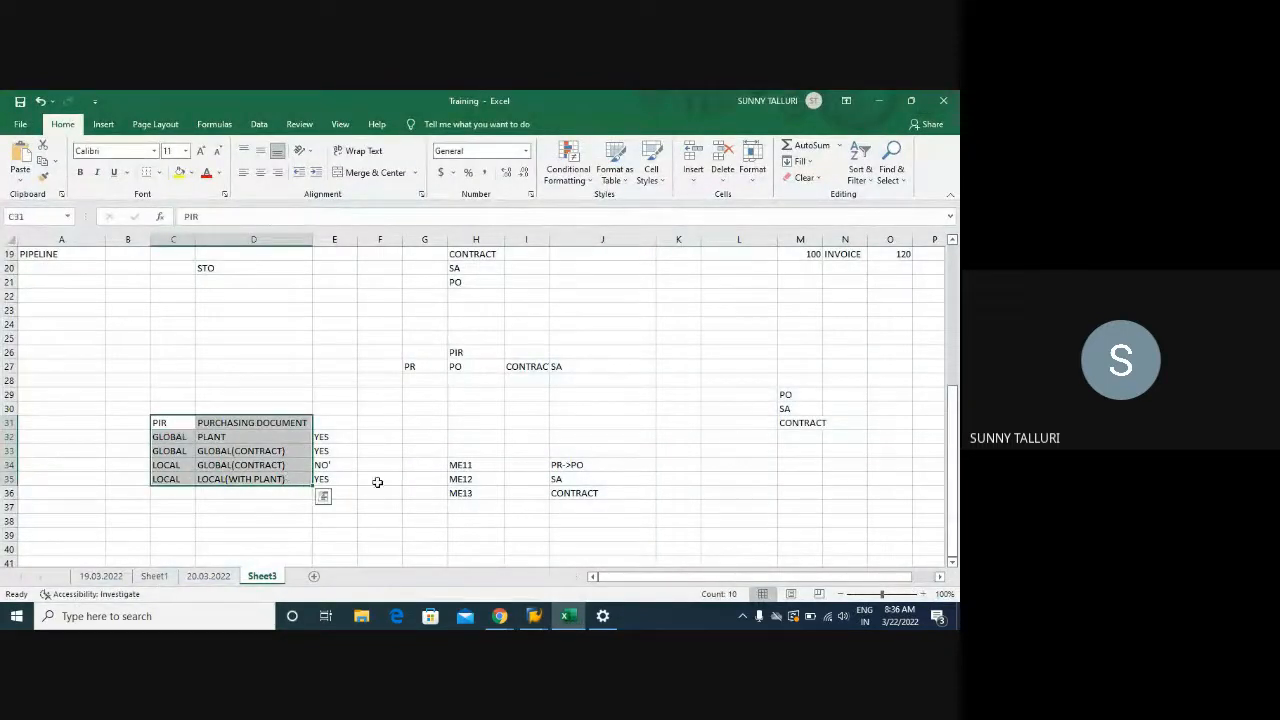
Exit pricing analysis, close the Create Purchase Order window, and bring Flag Material for Deletion forward
left_click(538, 620)
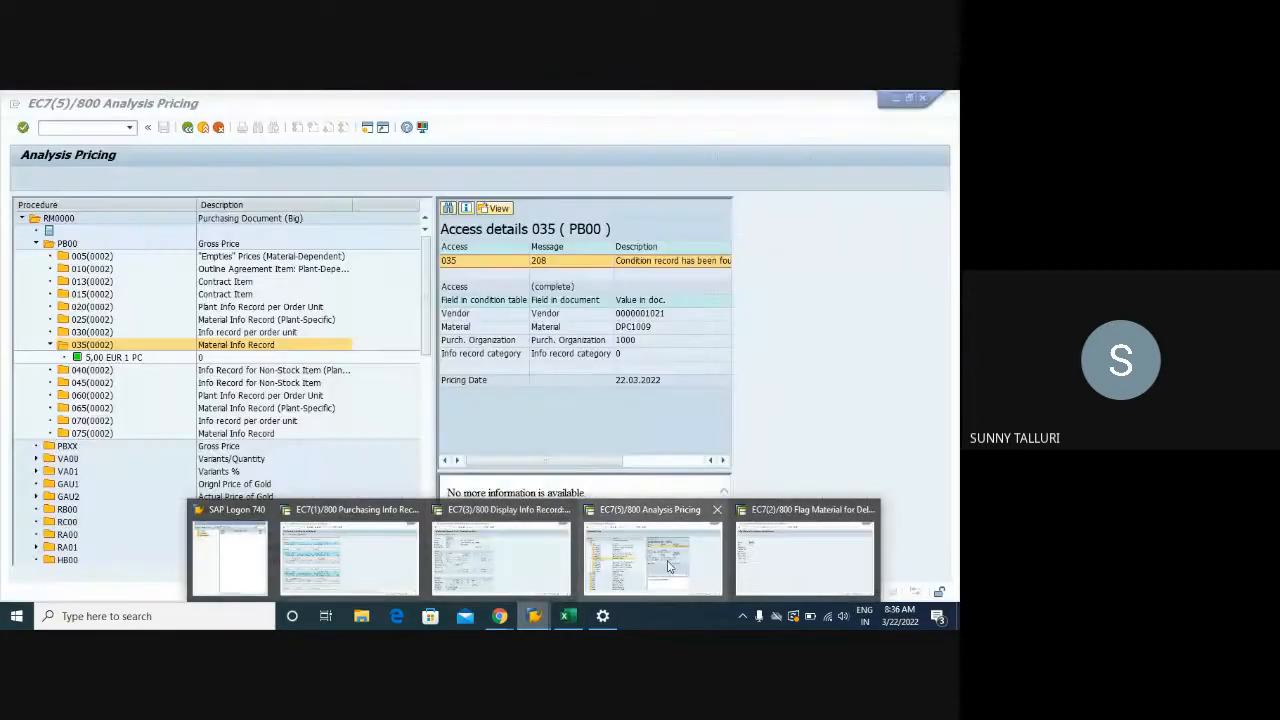
left_click(668, 566)
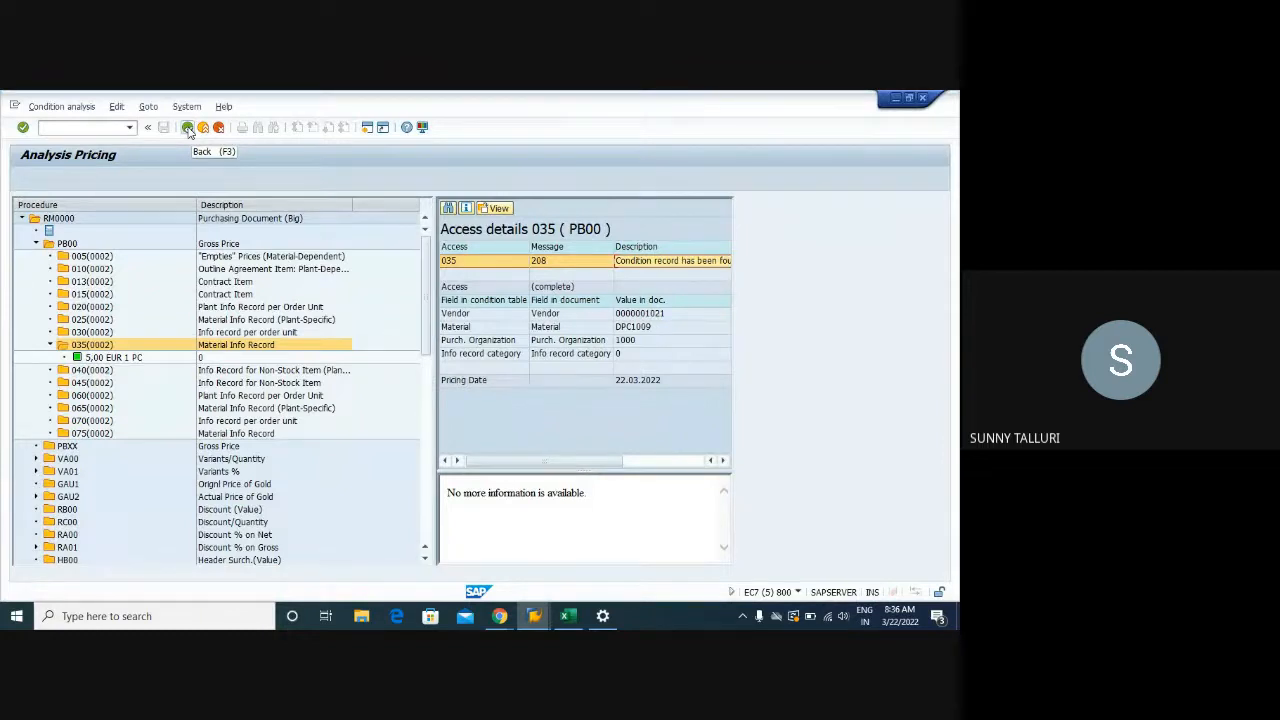
left_click(187, 128)
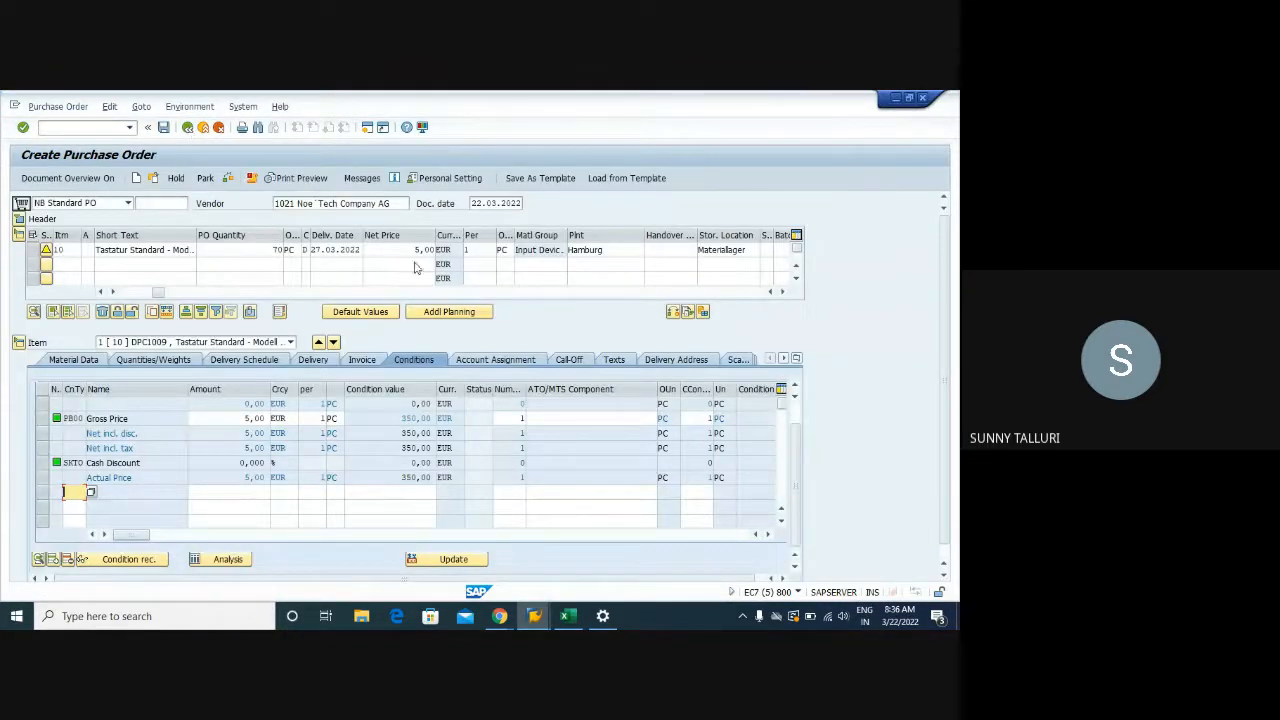
left_click(535, 614)
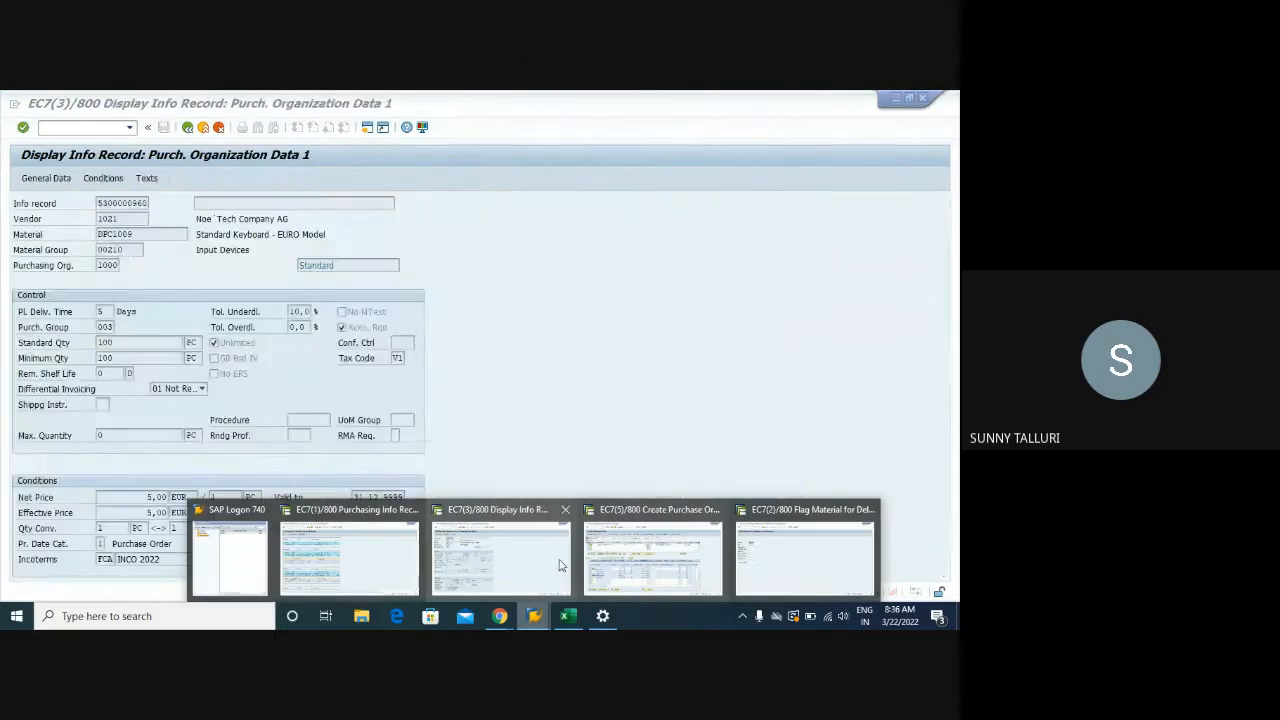
left_click(549, 560)
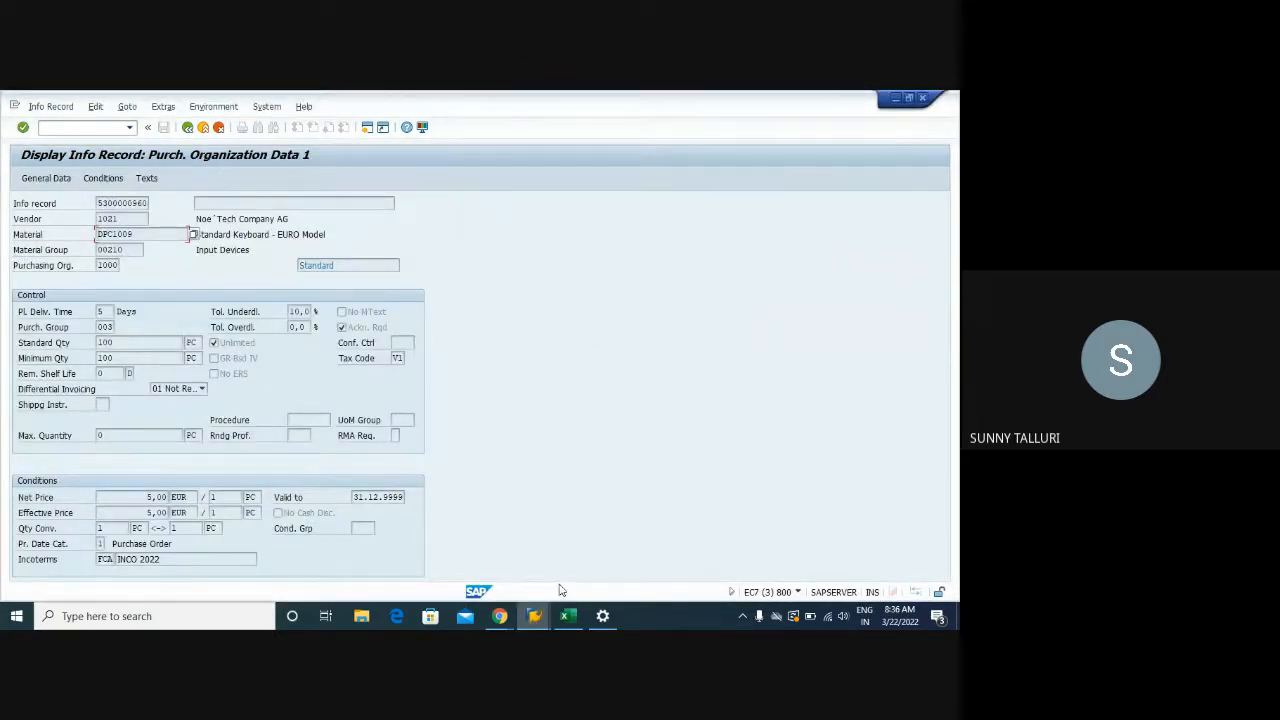
left_click(535, 614)
left_click(718, 511)
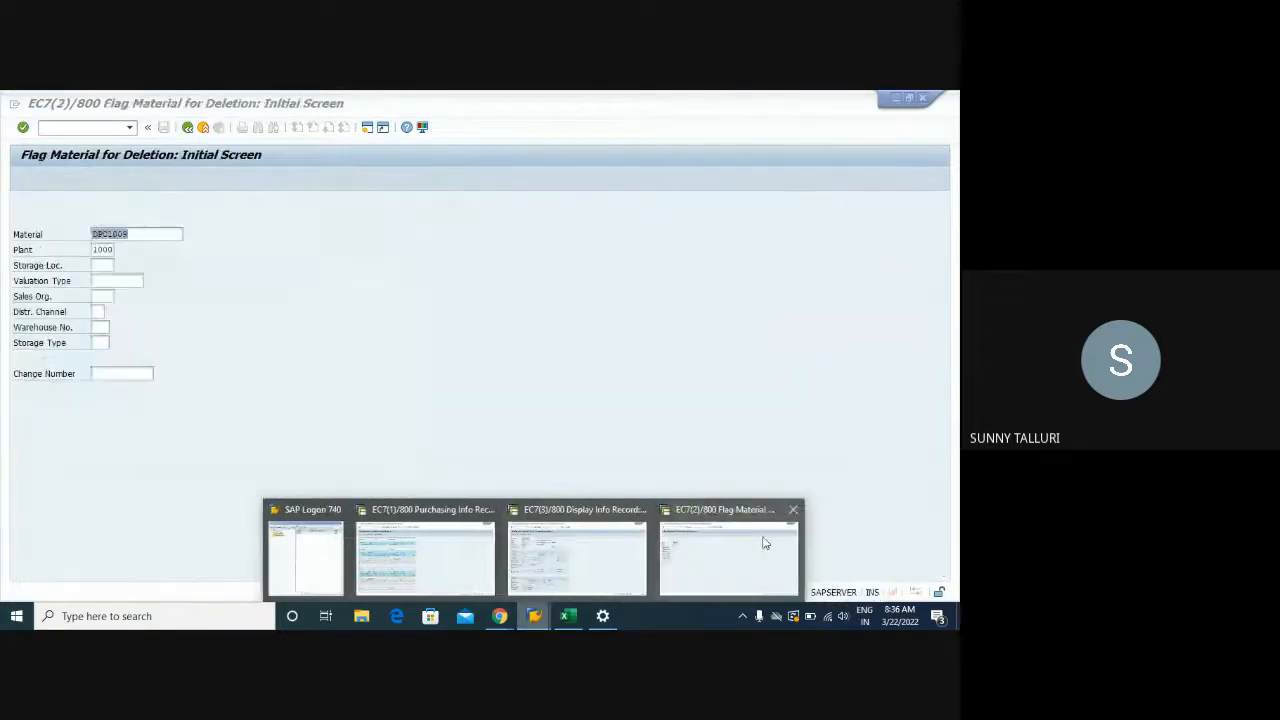
left_click(766, 543)
left_click(72, 127)
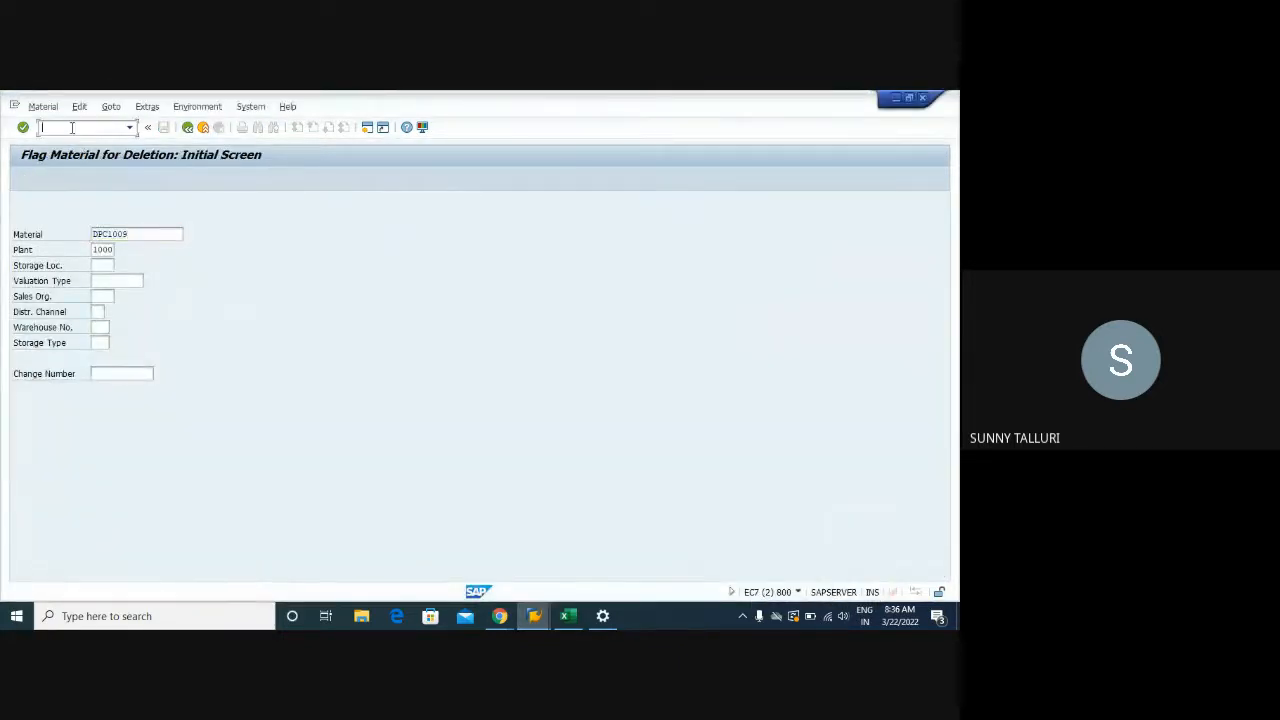
type("/NME15")
key("Return")
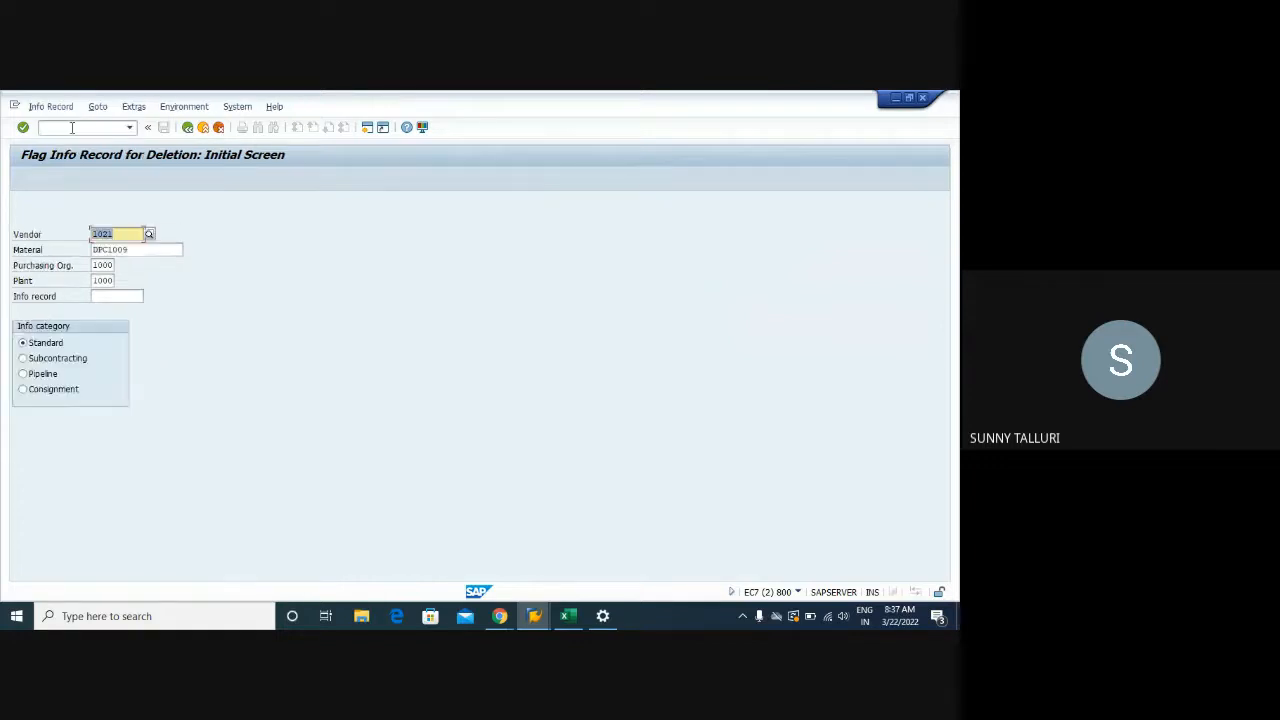
left_click(113, 281)
double_click(113, 281)
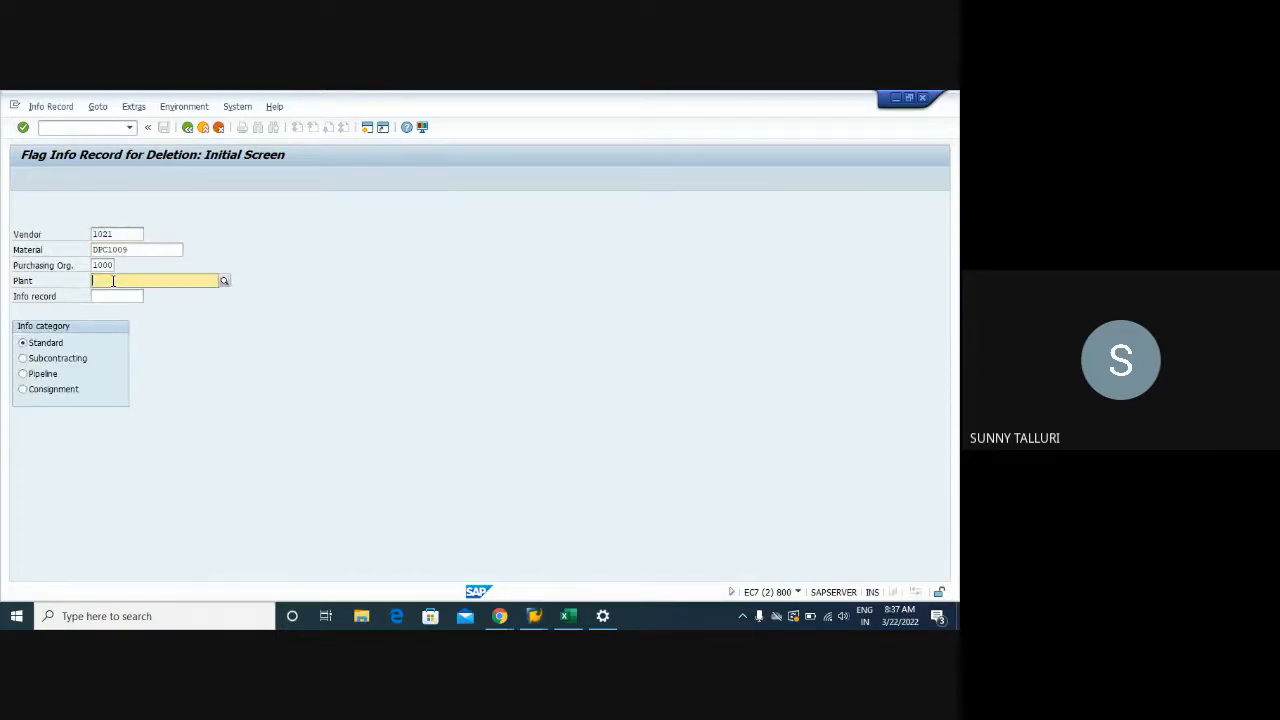
key("BackSpace")
key("Return")
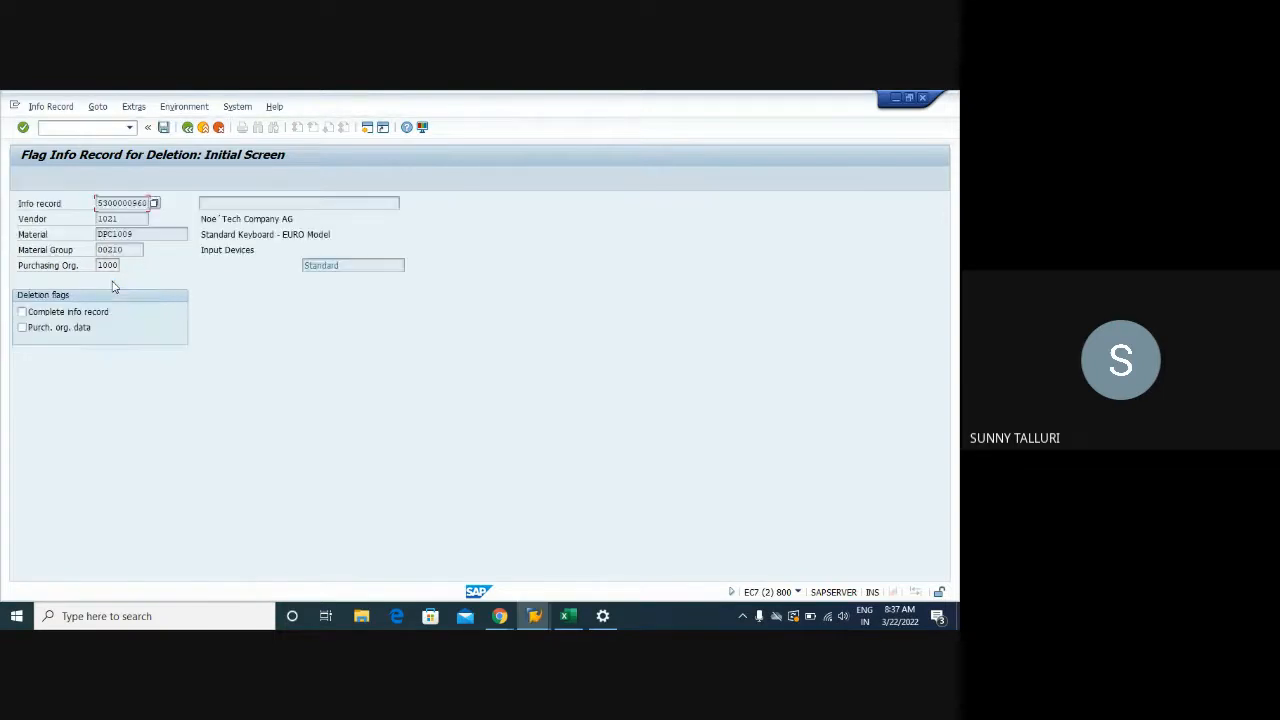
left_click(22, 327)
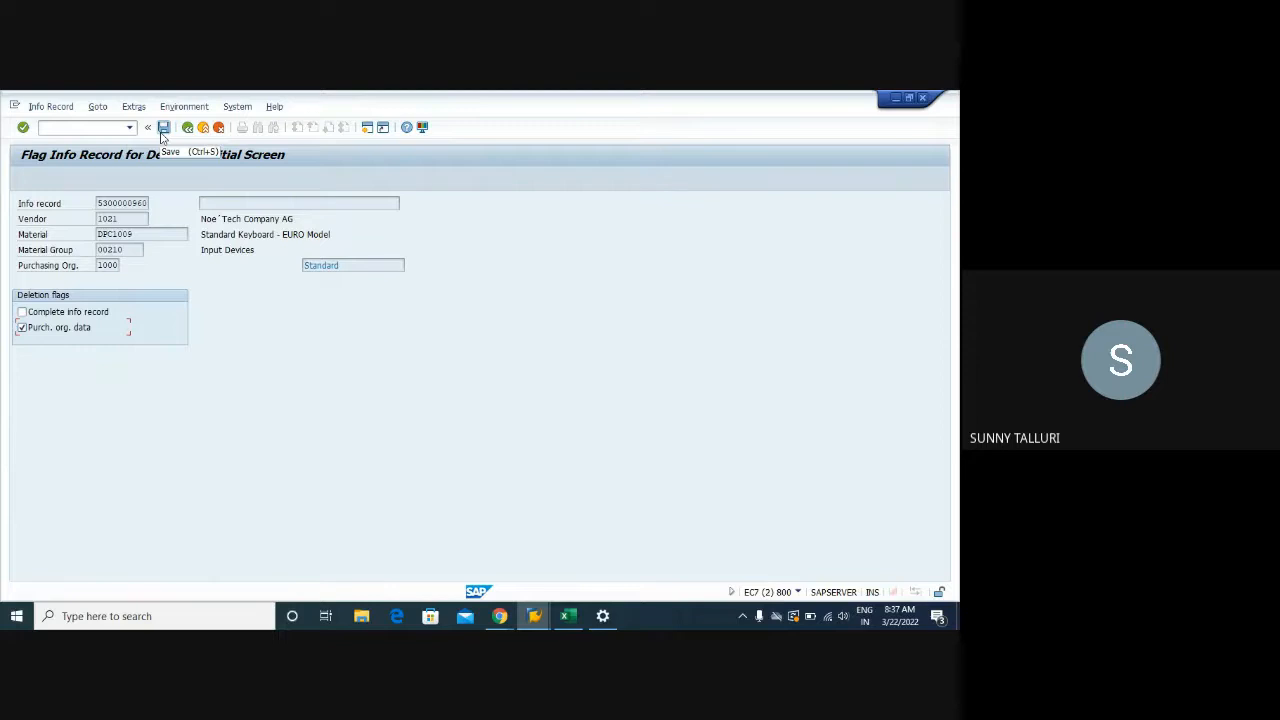
left_click(163, 128)
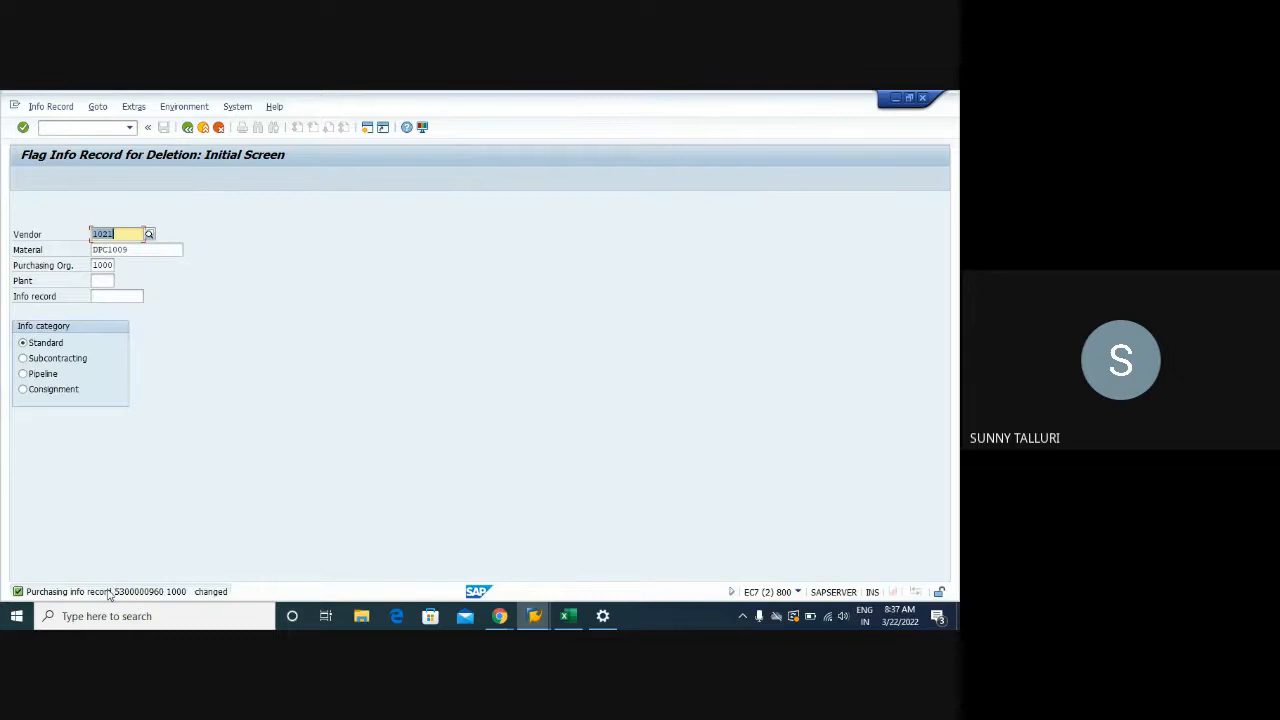
Open SE16 in a new session and load the selection screen for table EINA
left_click(57, 127)
type("/OSE16N")
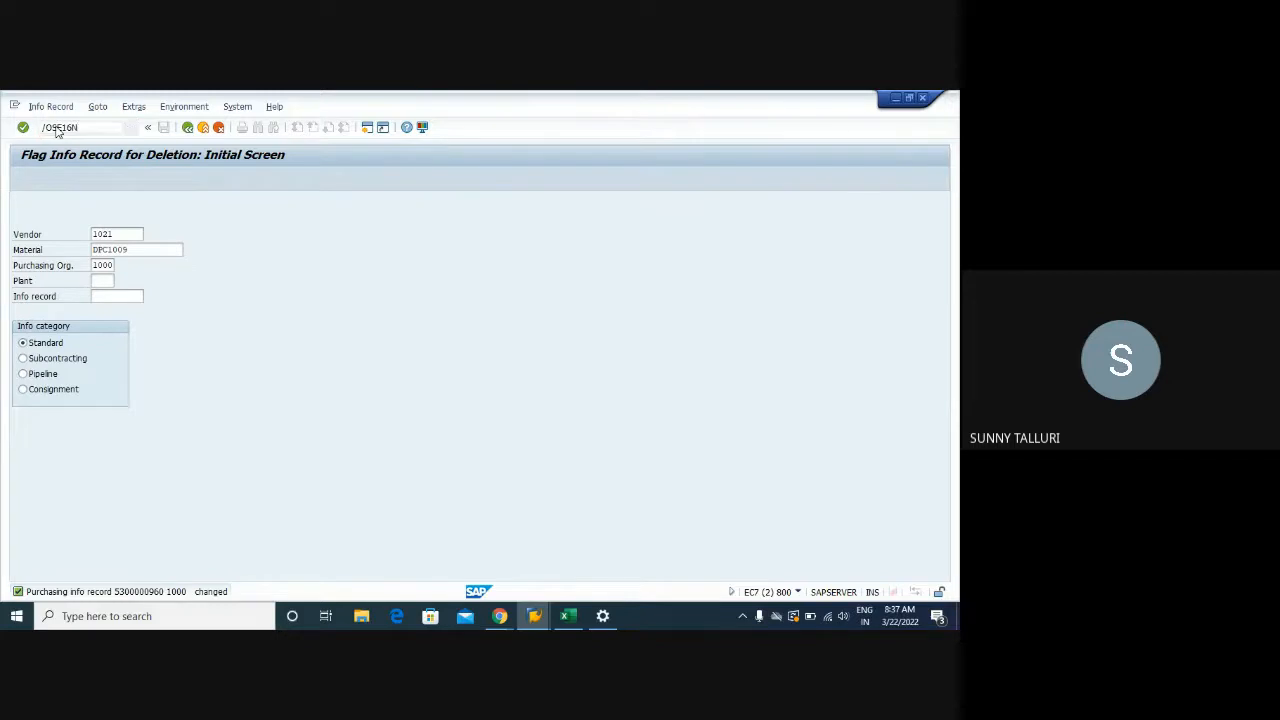
key("Return")
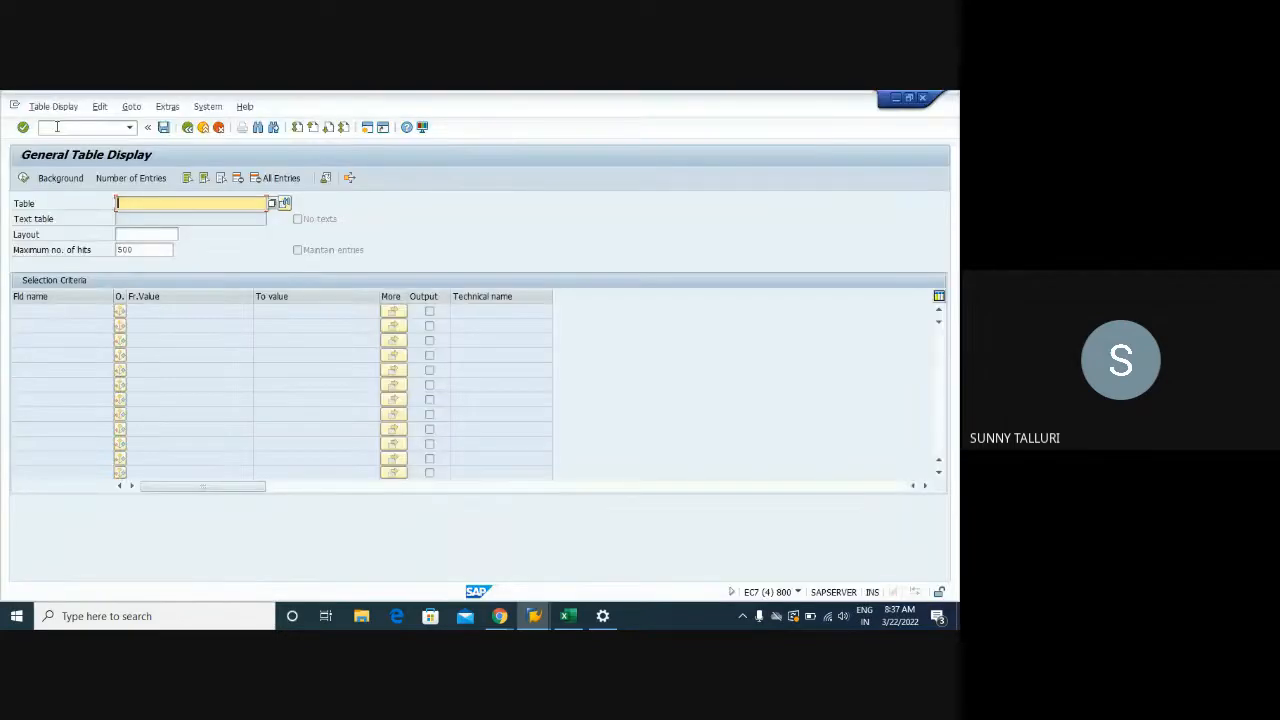
type("EINA")
key("Return")
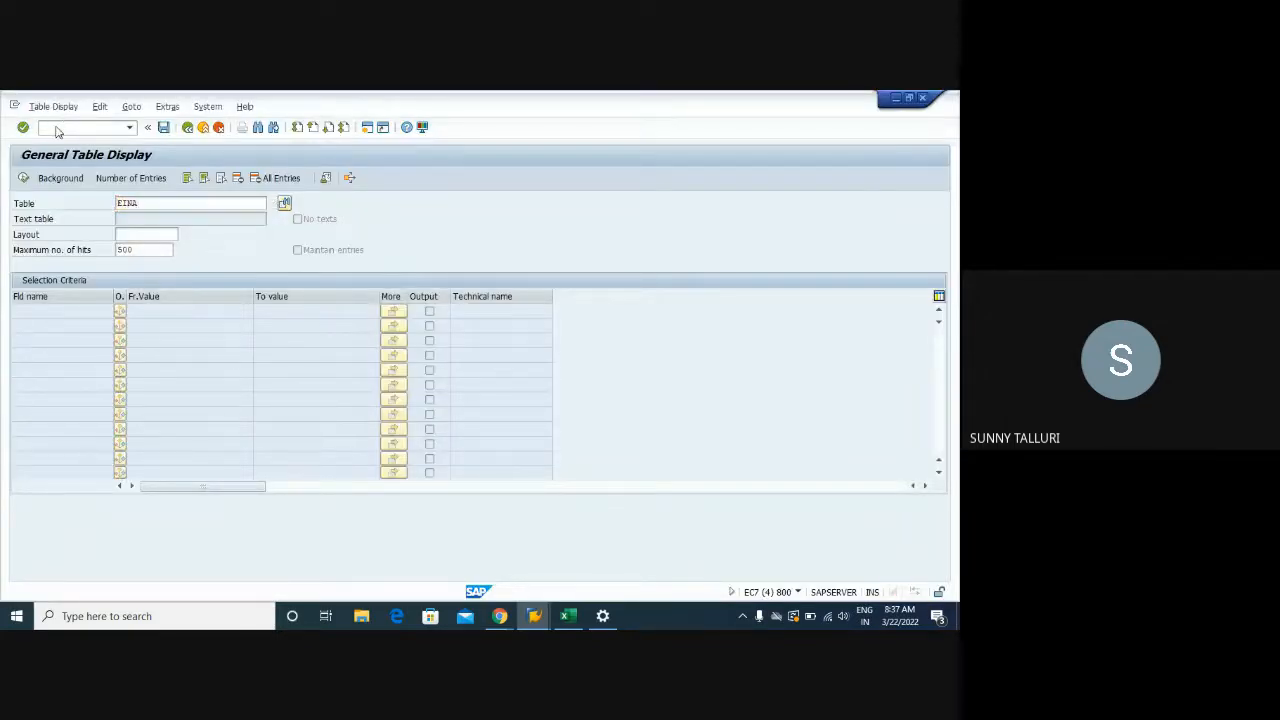
left_click(180, 327)
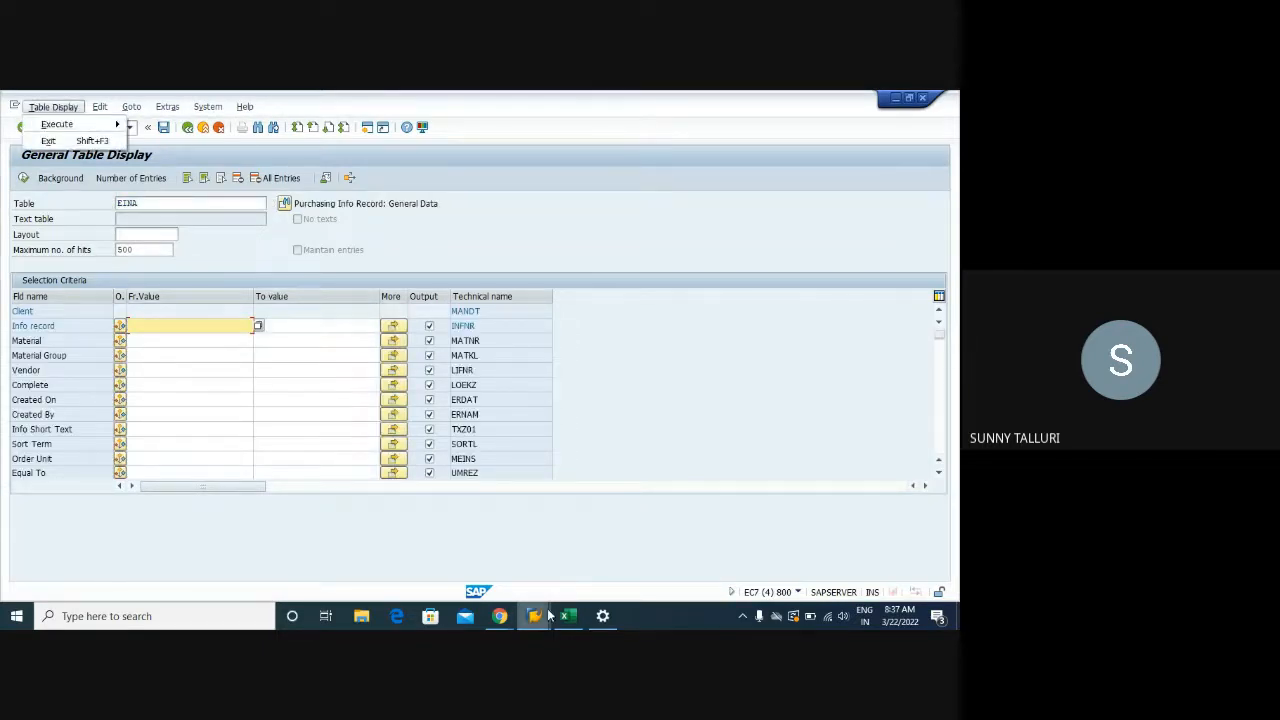
mouse_move(534, 616)
left_click(680, 571)
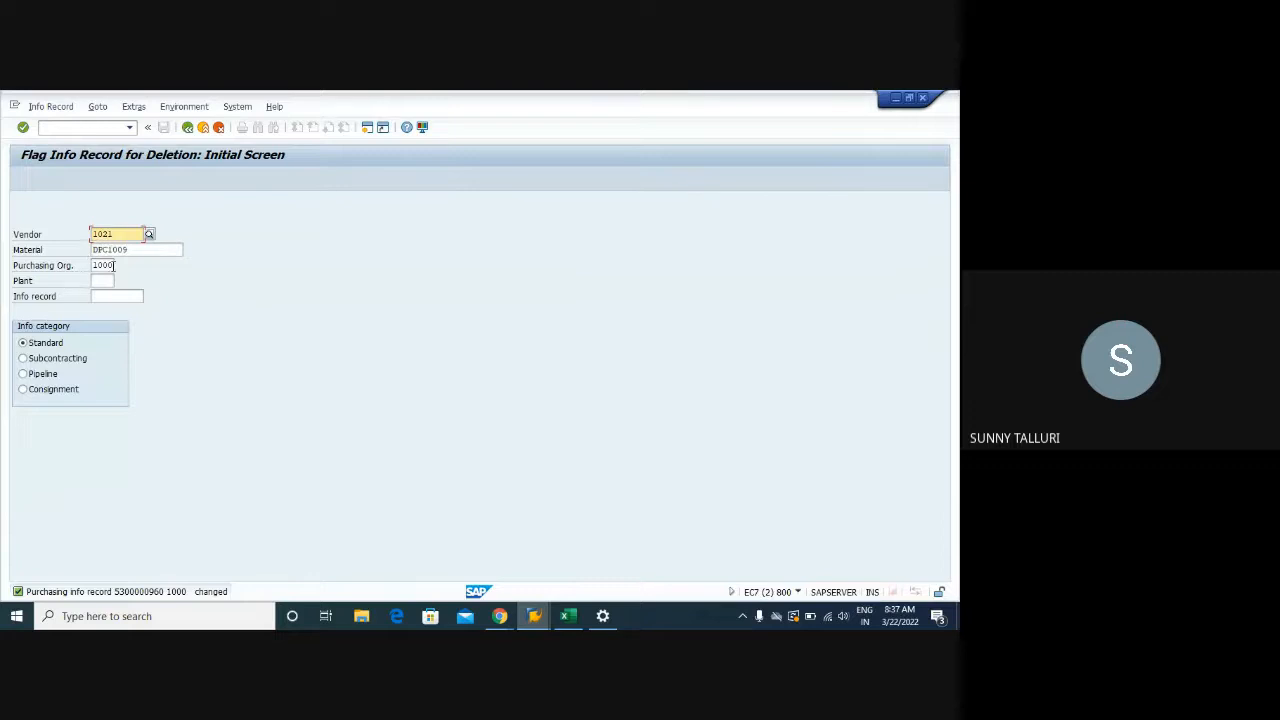
key("Return")
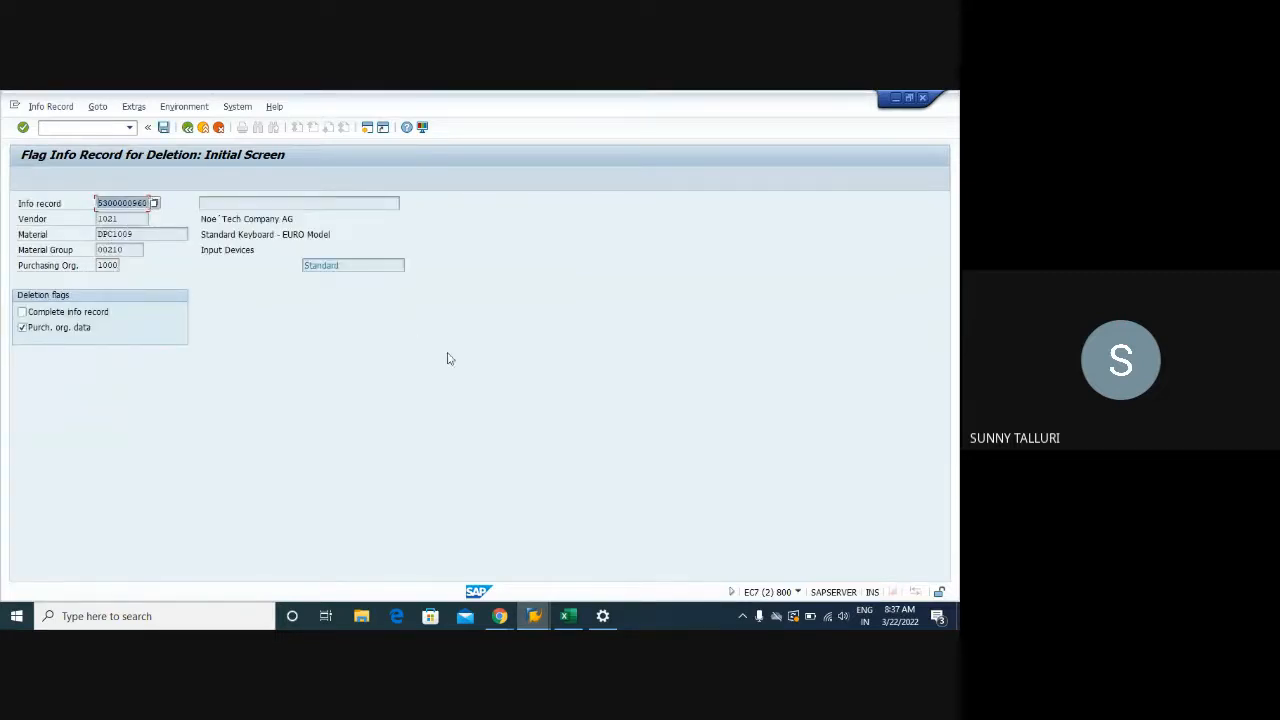
left_click(533, 616)
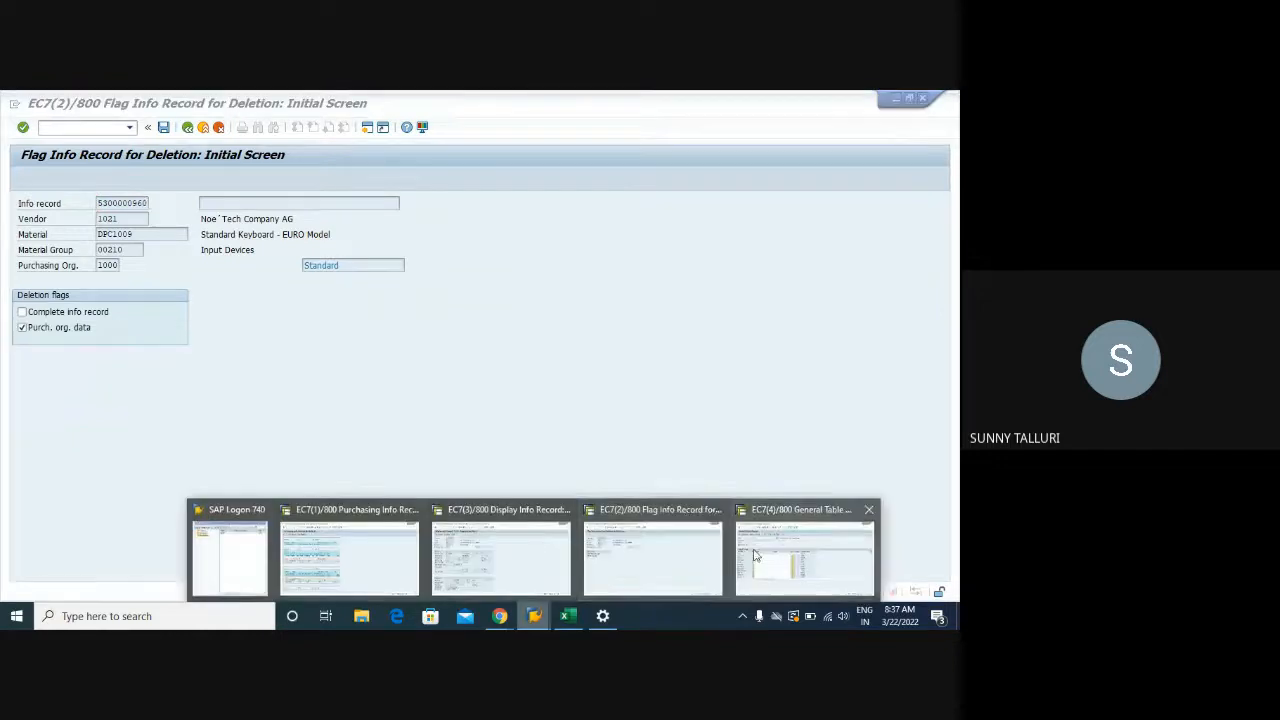
left_click(768, 557)
left_click(177, 325)
key("ctrl+v")
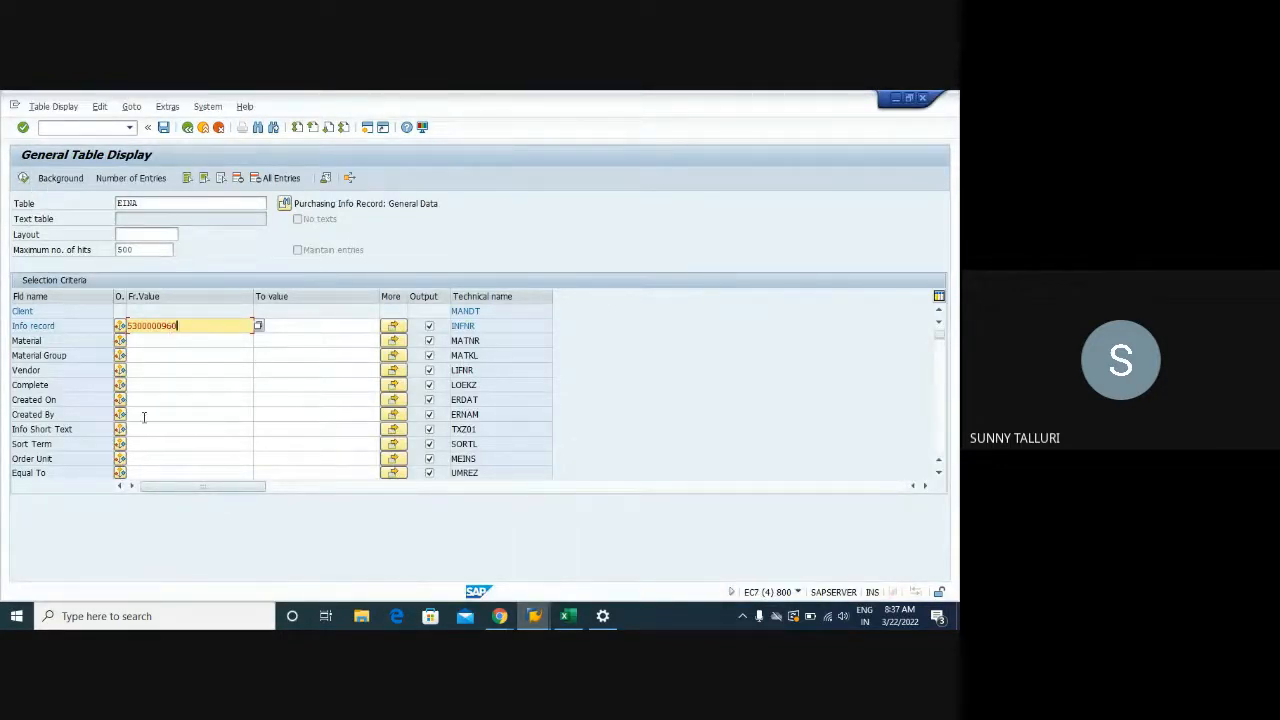
left_click(23, 177)
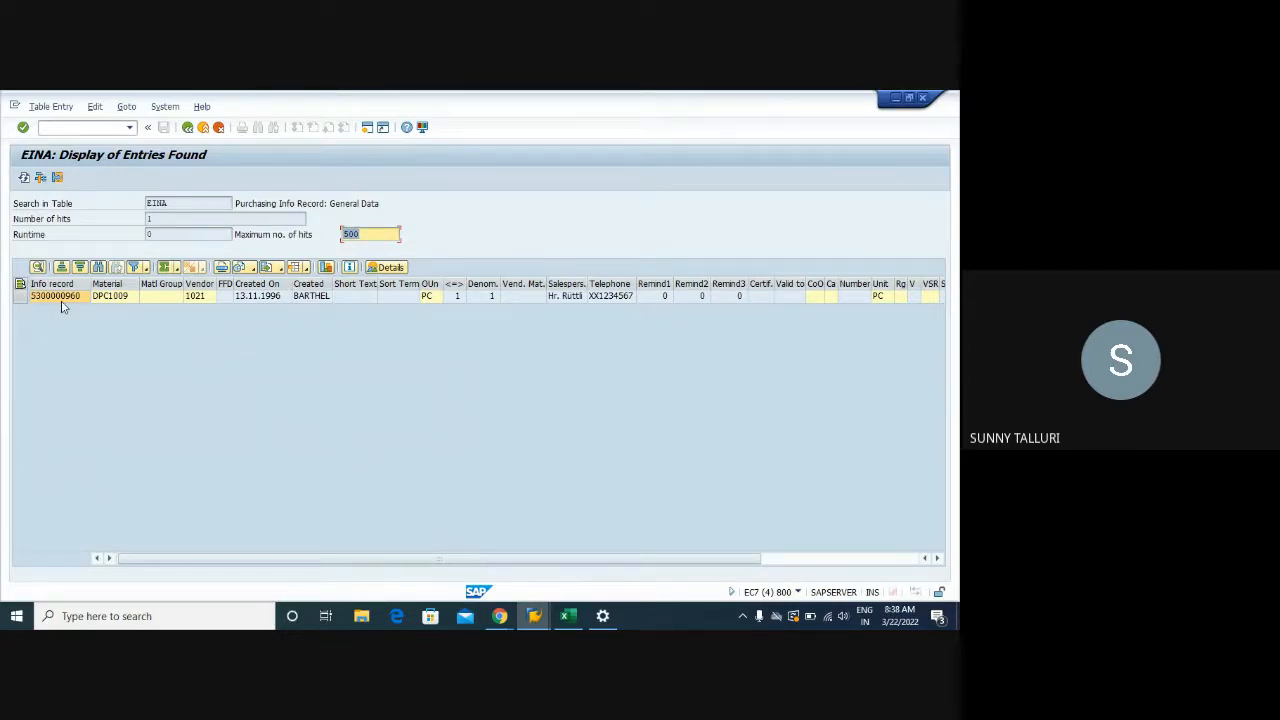
left_click(534, 616)
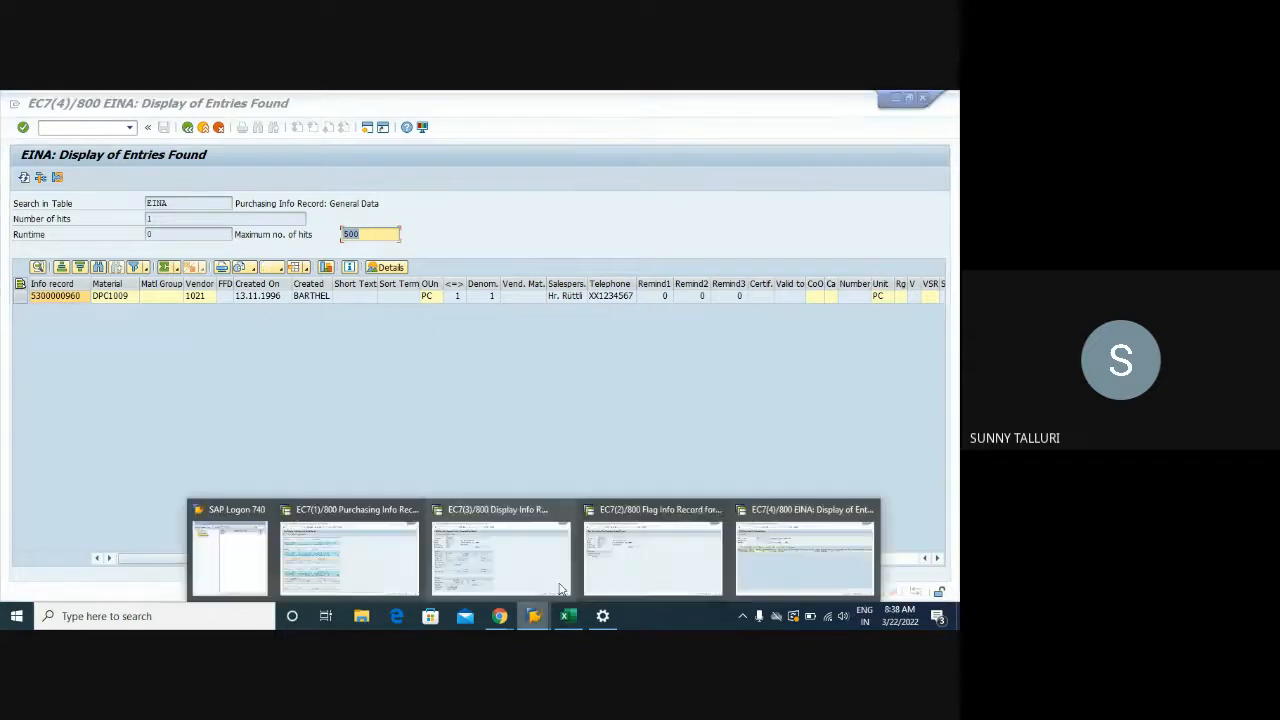
left_click(55, 300)
left_click(88, 128)
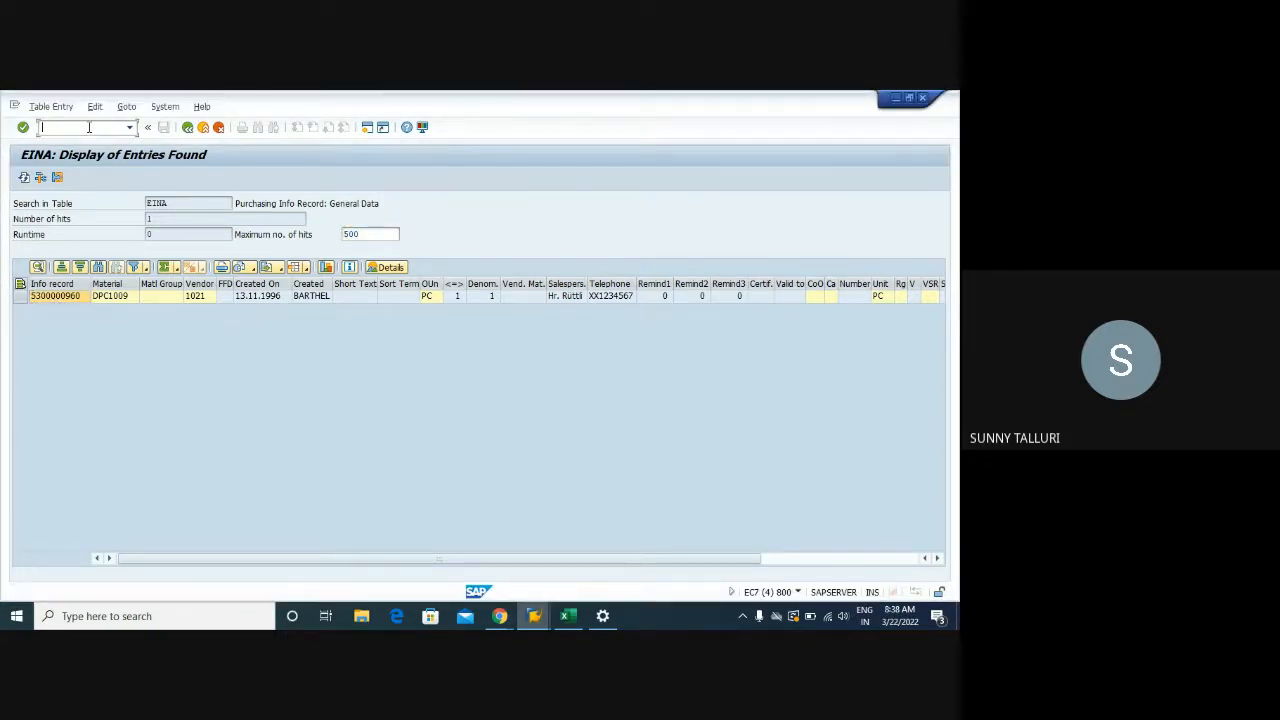
type("/ose16n")
key("Return")
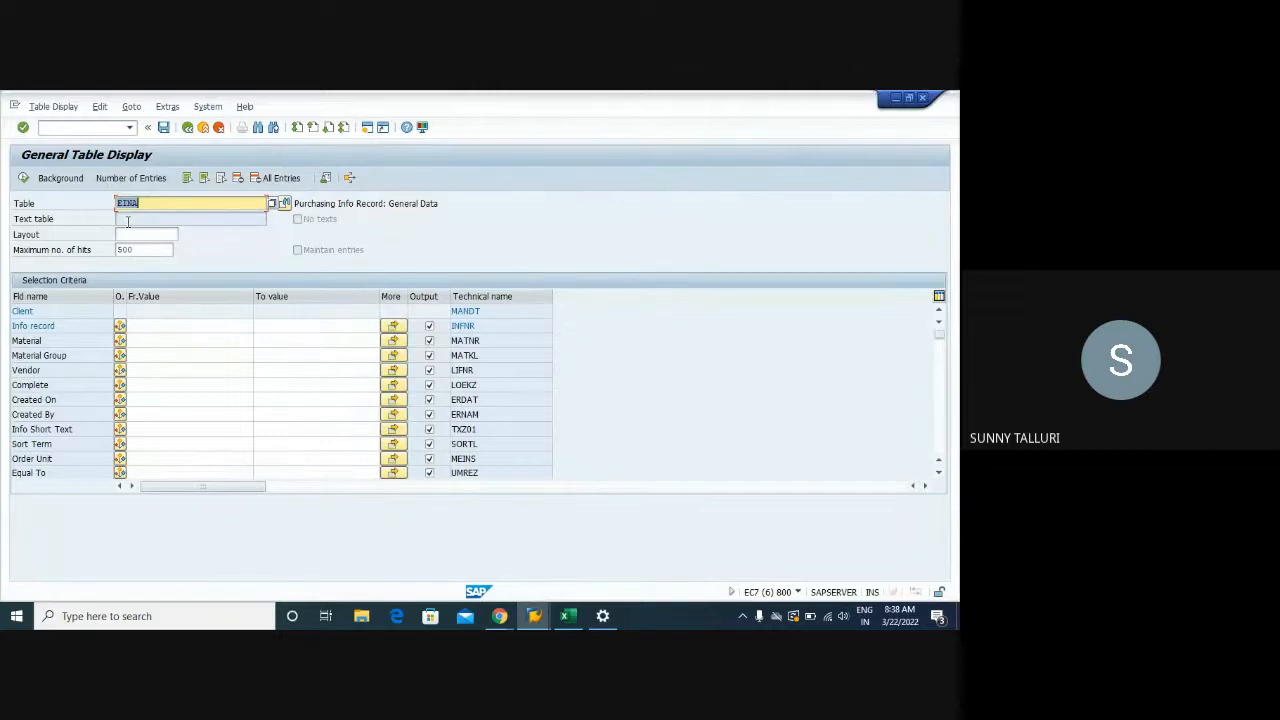
left_click(150, 330)
key("ctrl+v")
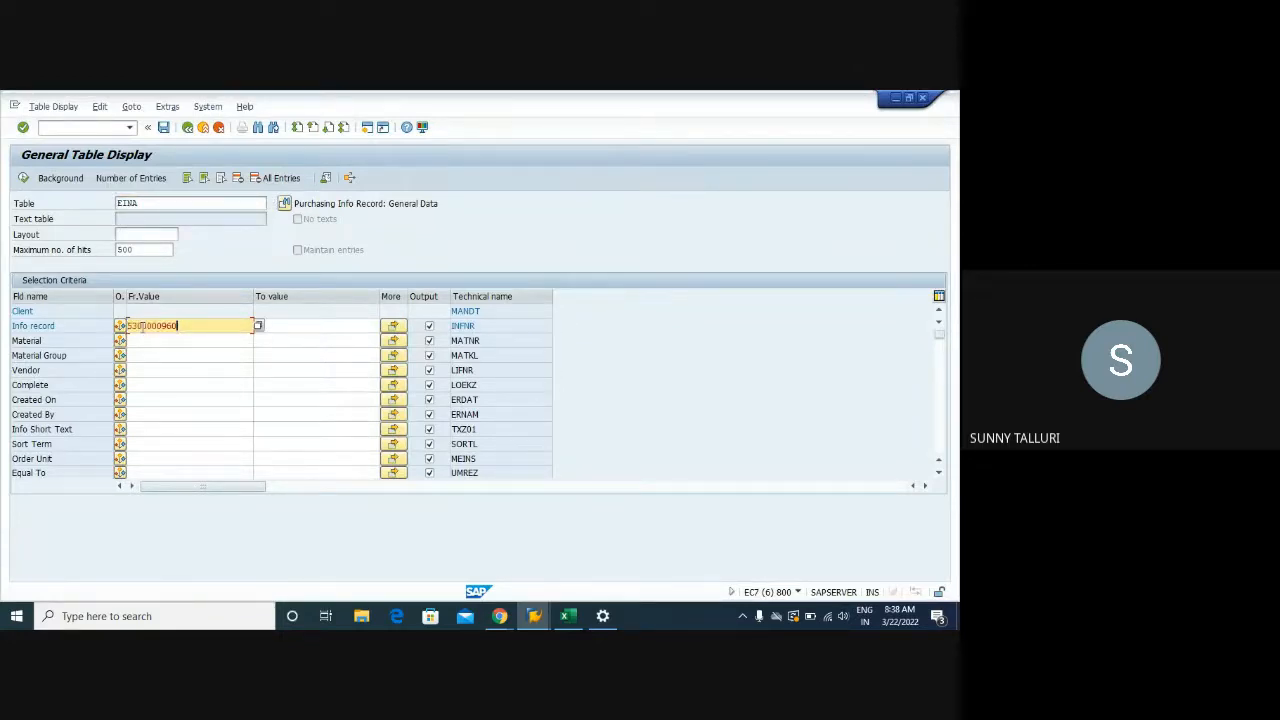
left_click(24, 178)
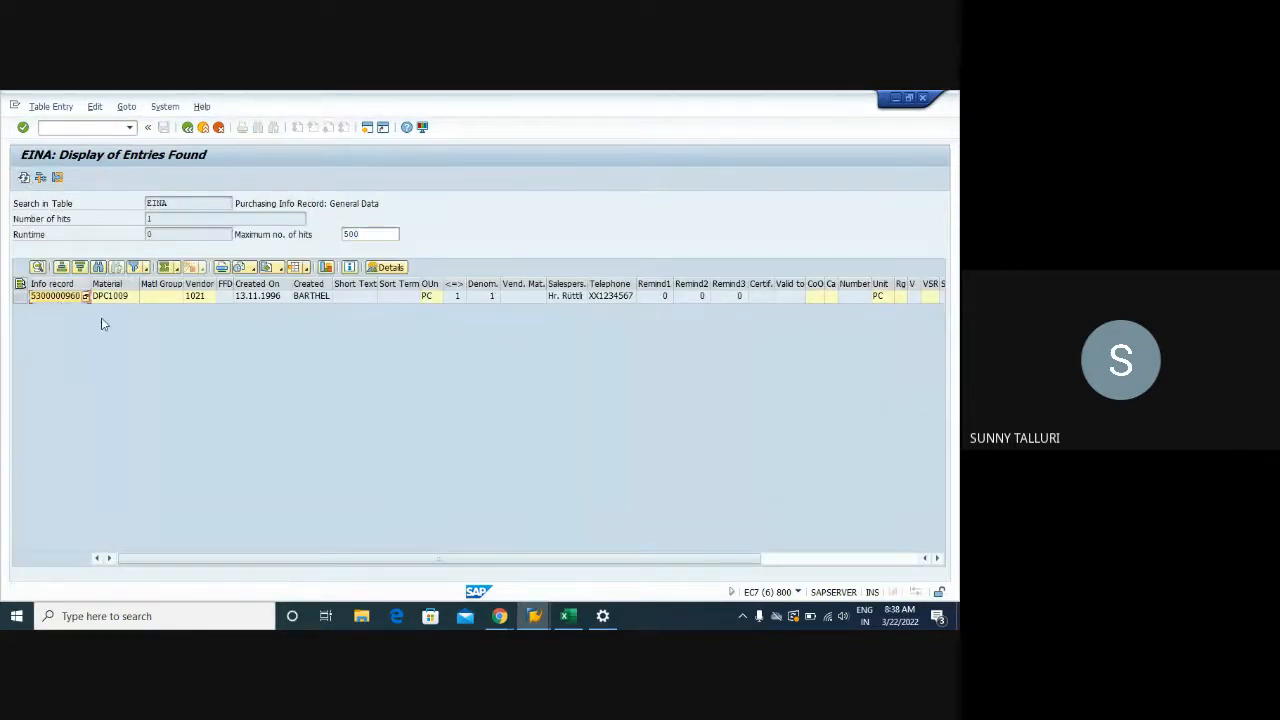
In the other session, start /nme11 to create an info record
left_click(534, 616)
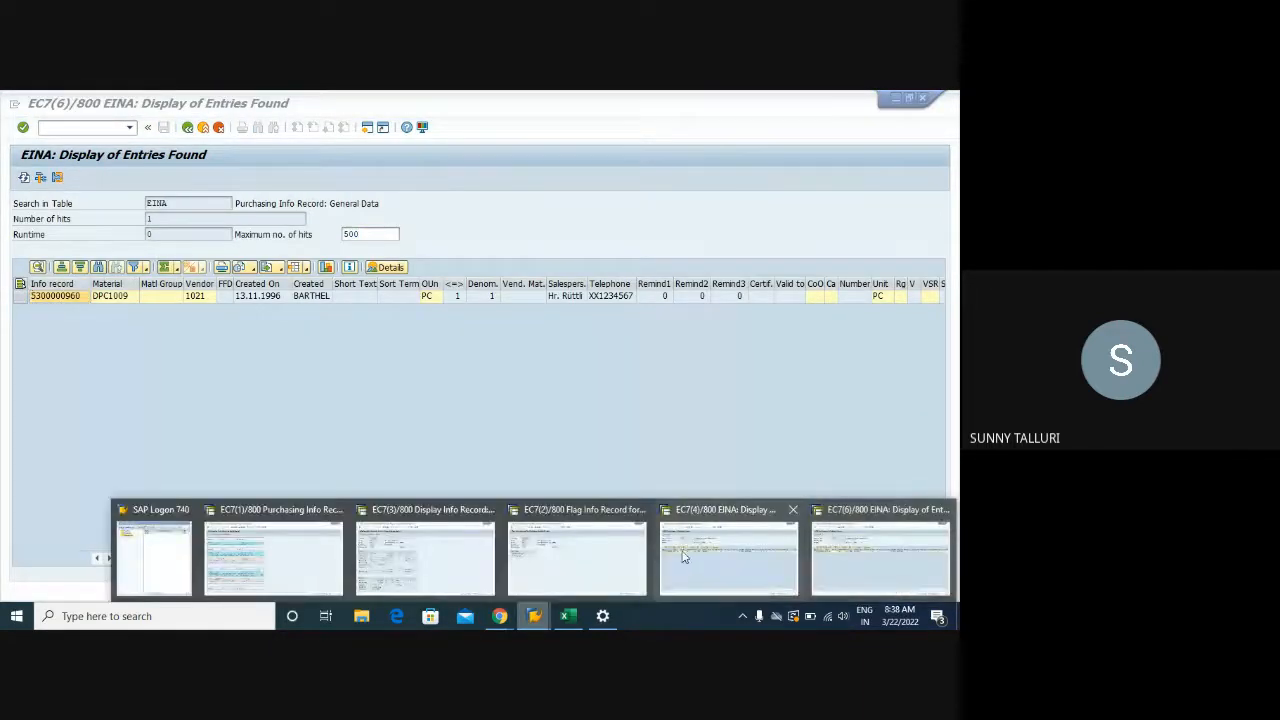
left_click(588, 556)
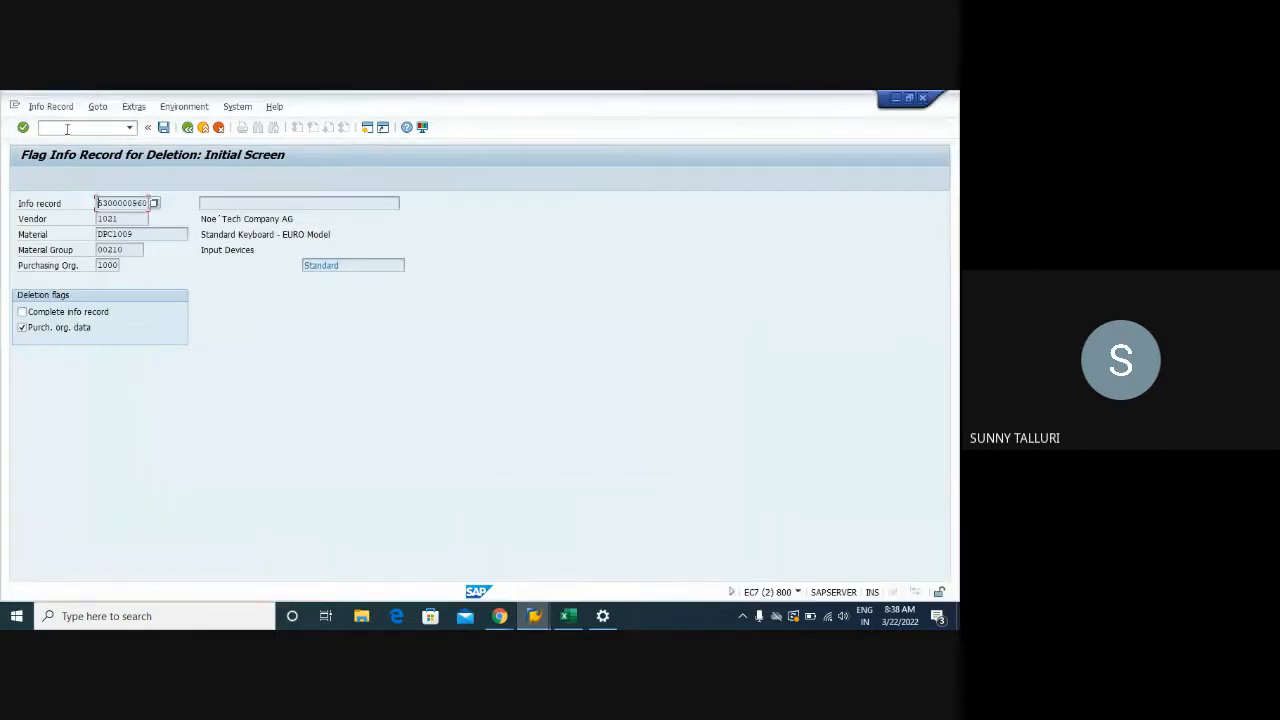
left_click(67, 129)
type("/nme11")
key("Return")
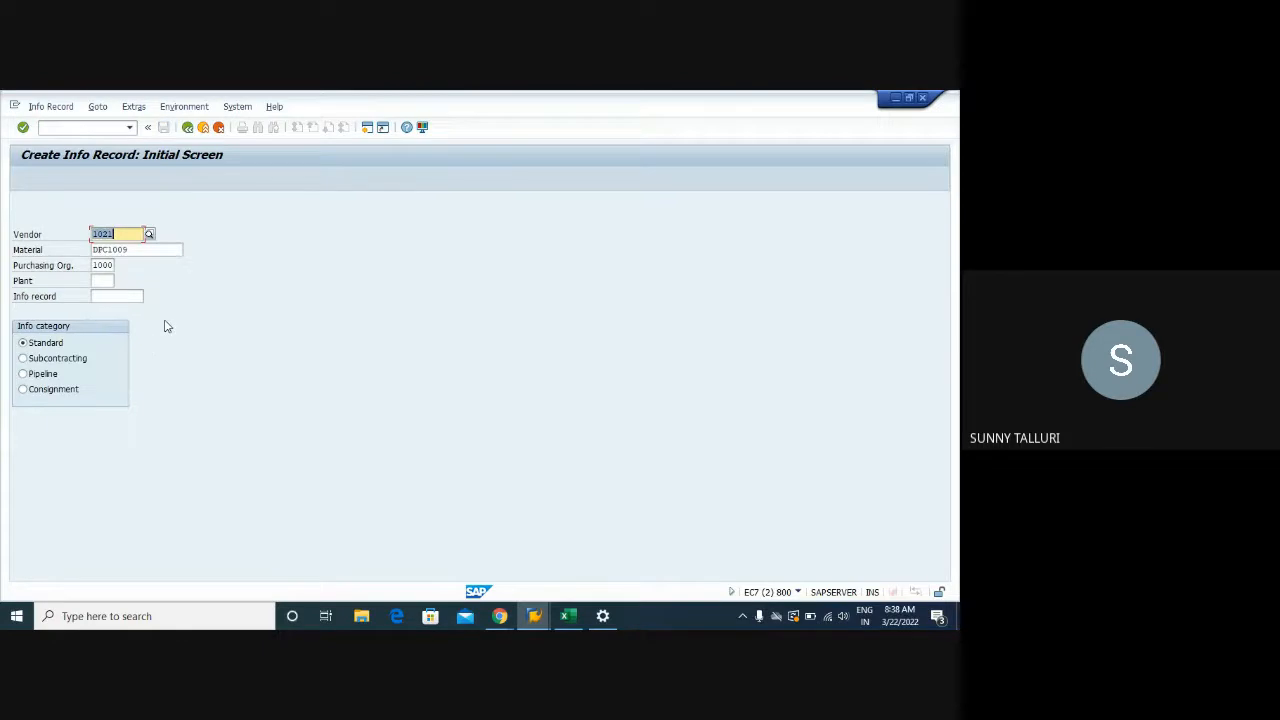
left_click(41, 362)
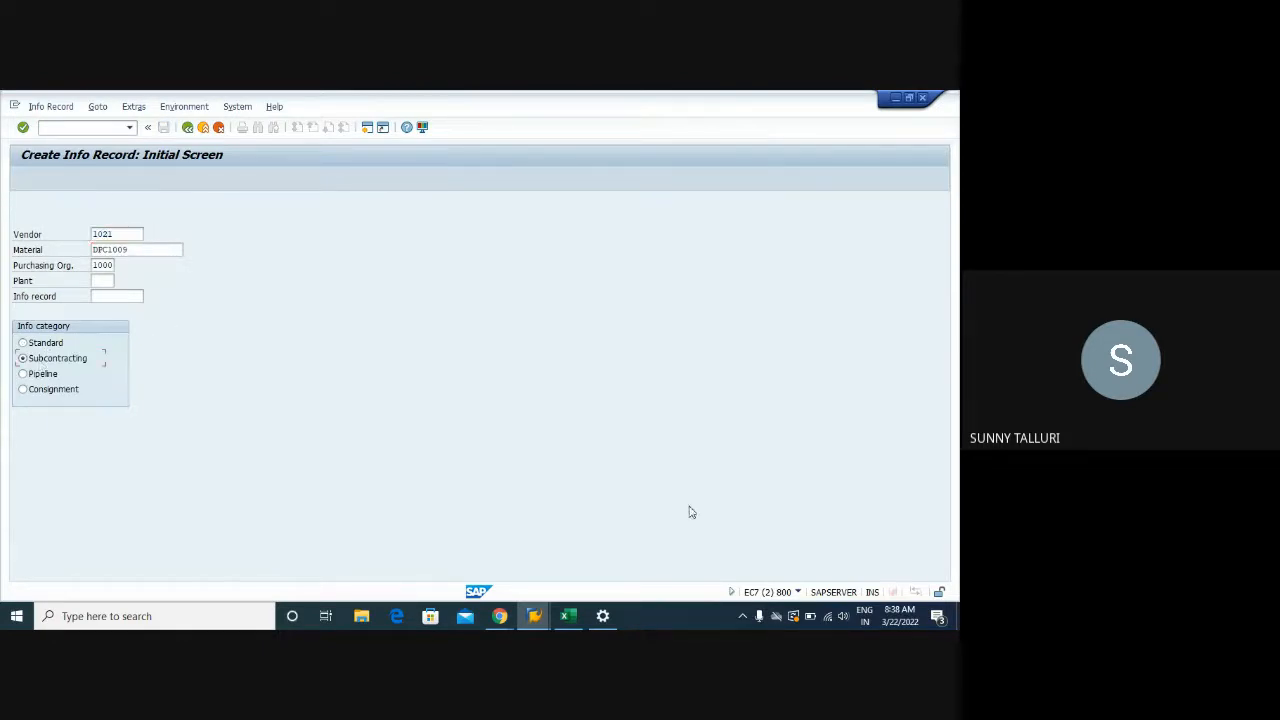
left_click(534, 616)
left_click(755, 572)
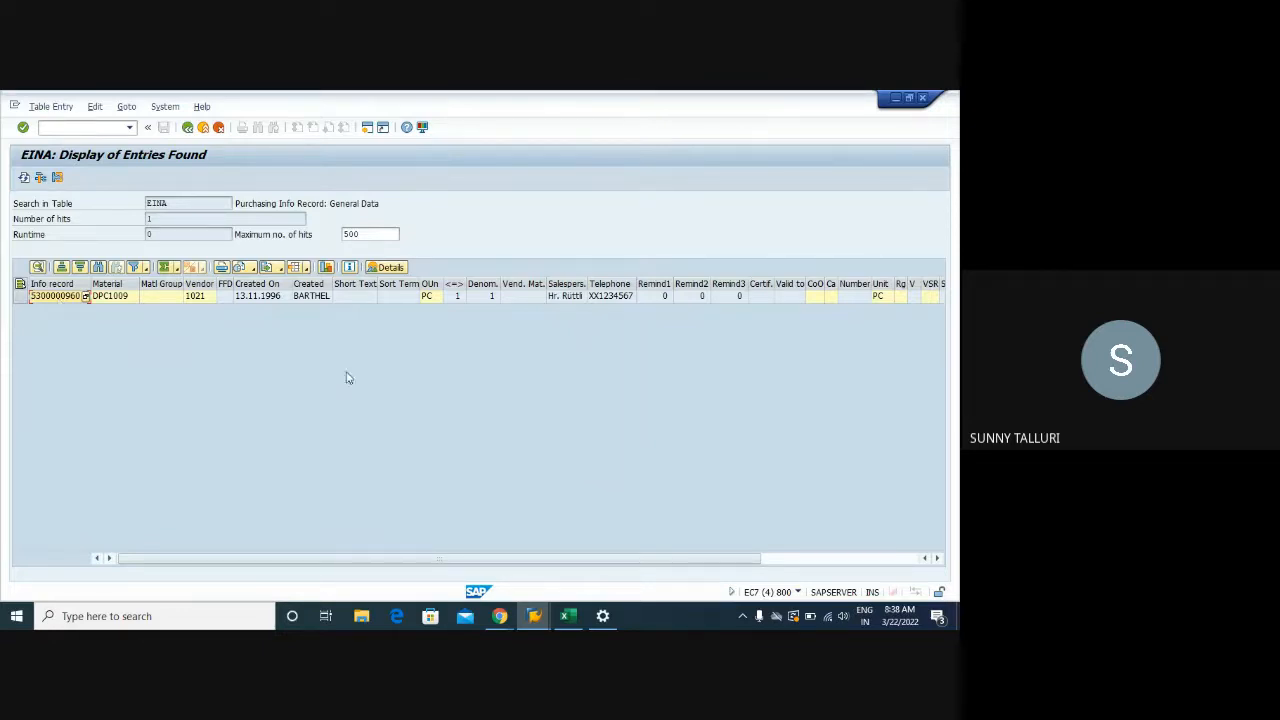
mouse_move(528, 590)
left_click(543, 563)
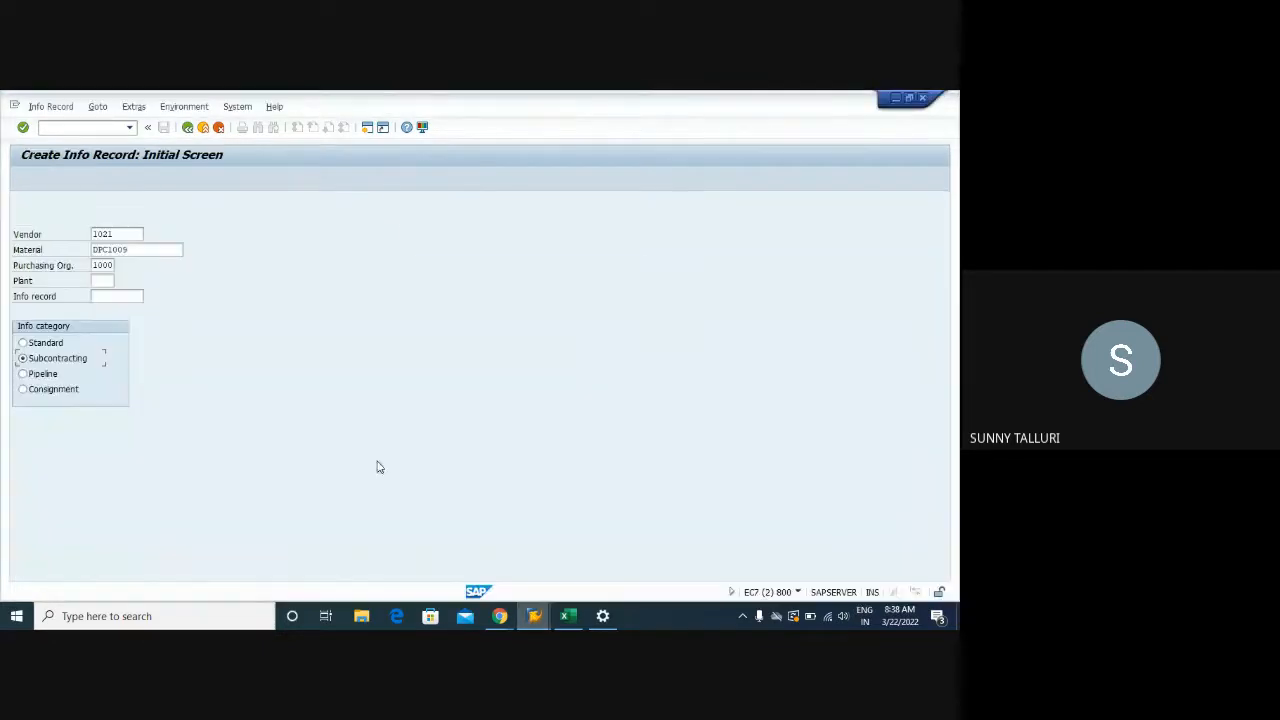
key("Return")
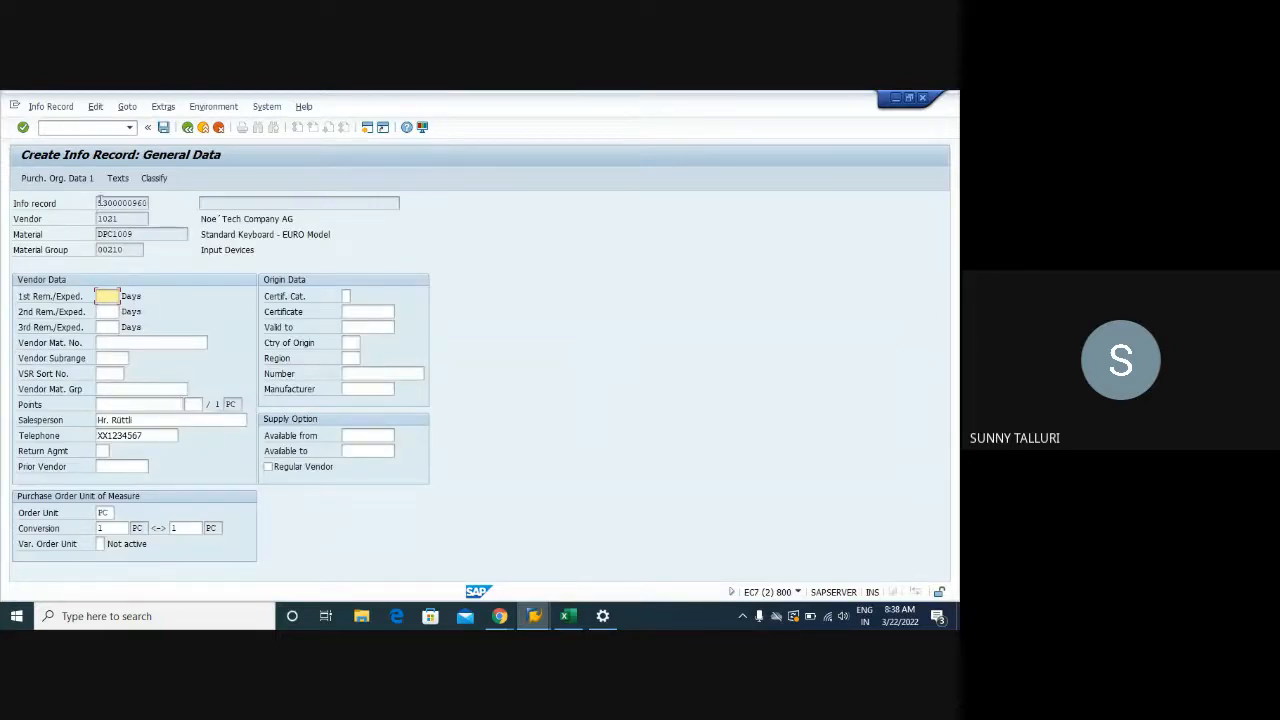
Compare the info record number with the EINA results and continue to purchasing organization data
left_click_drag(97, 204, 150, 203)
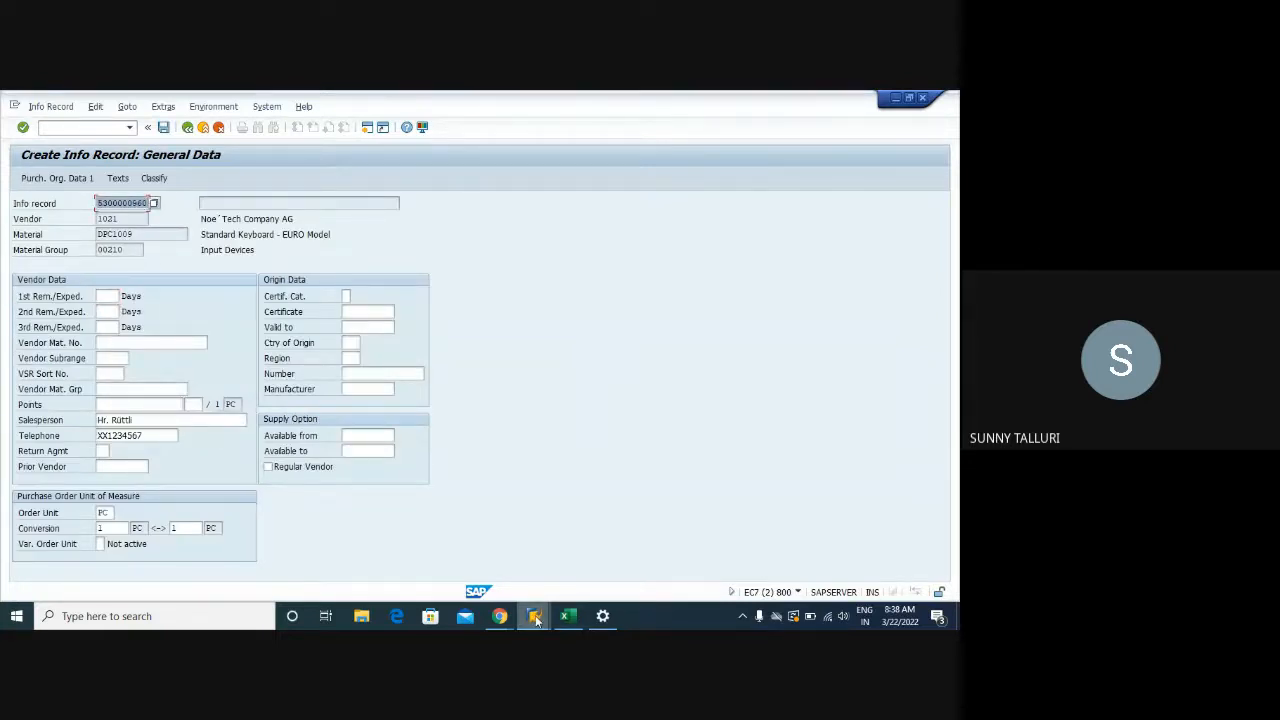
left_click(534, 617)
left_click(758, 553)
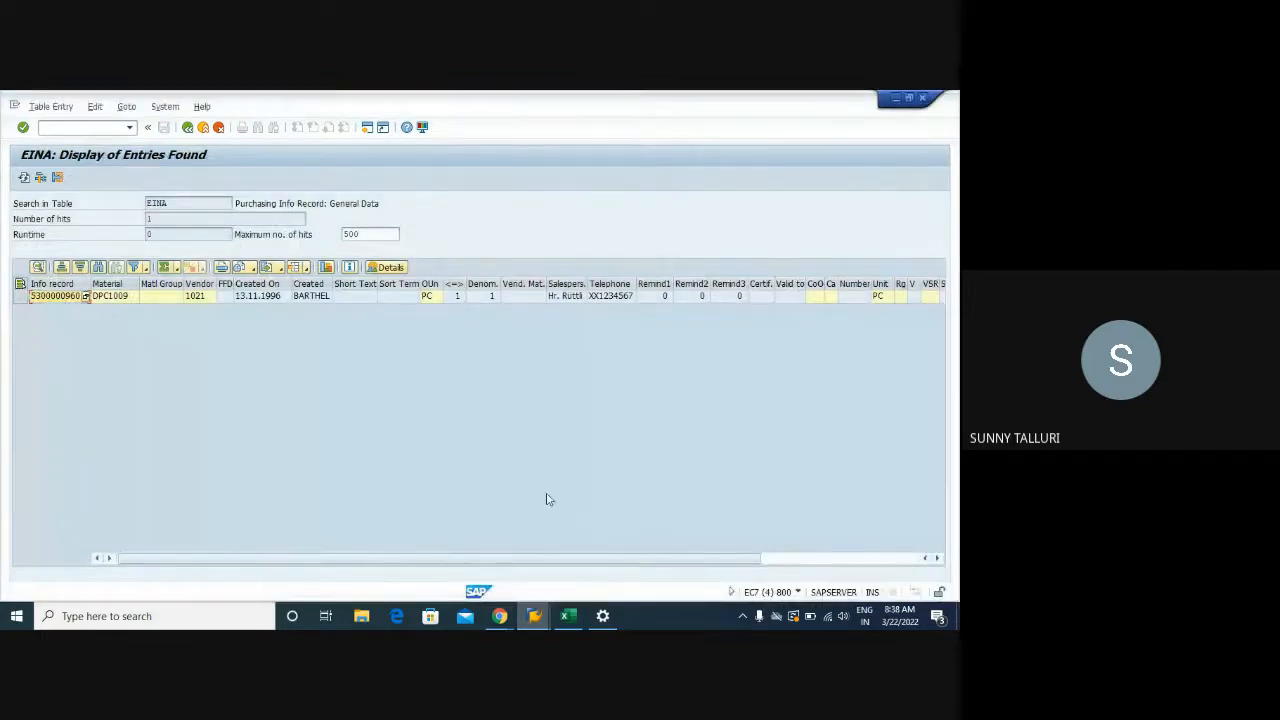
left_click(532, 616)
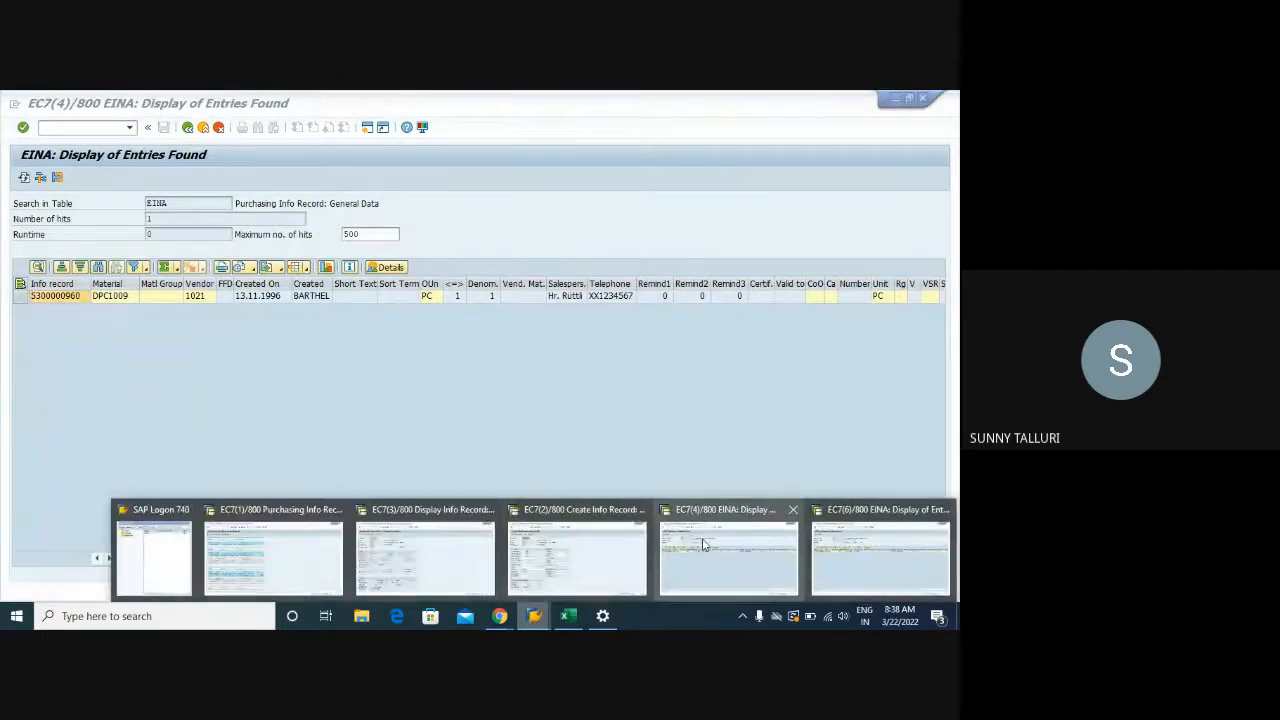
left_click(597, 549)
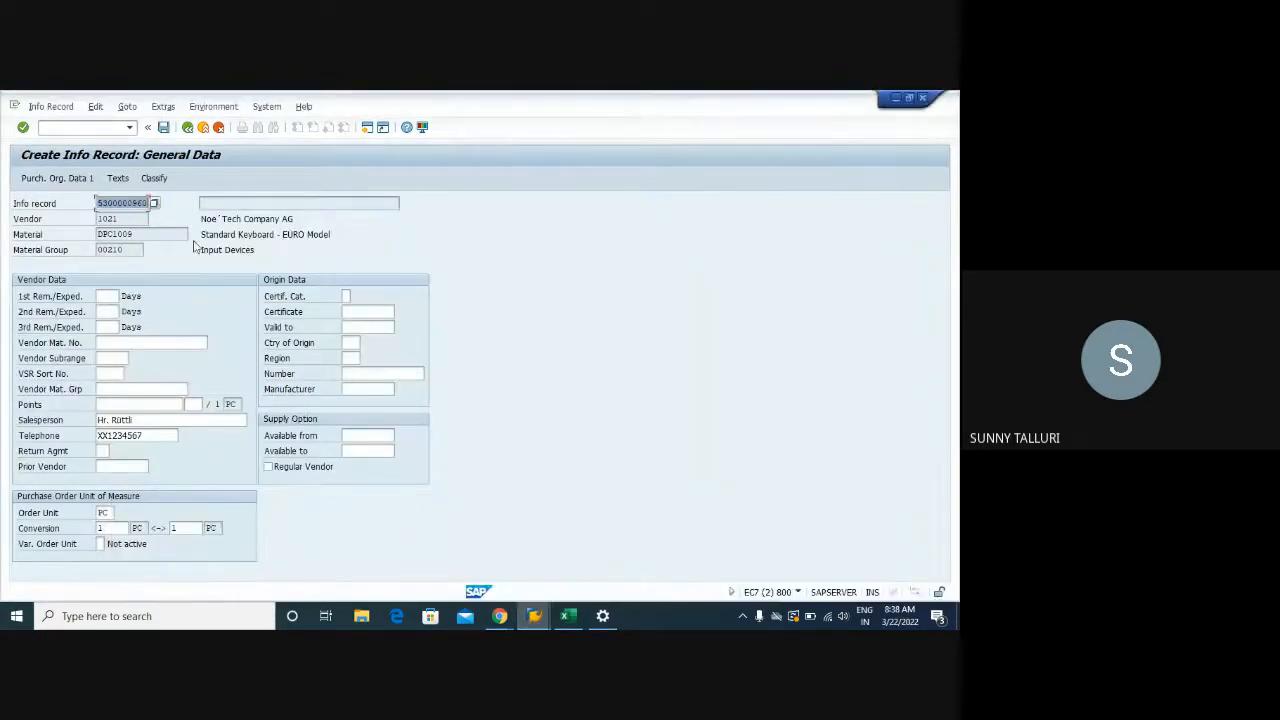
key("Return")
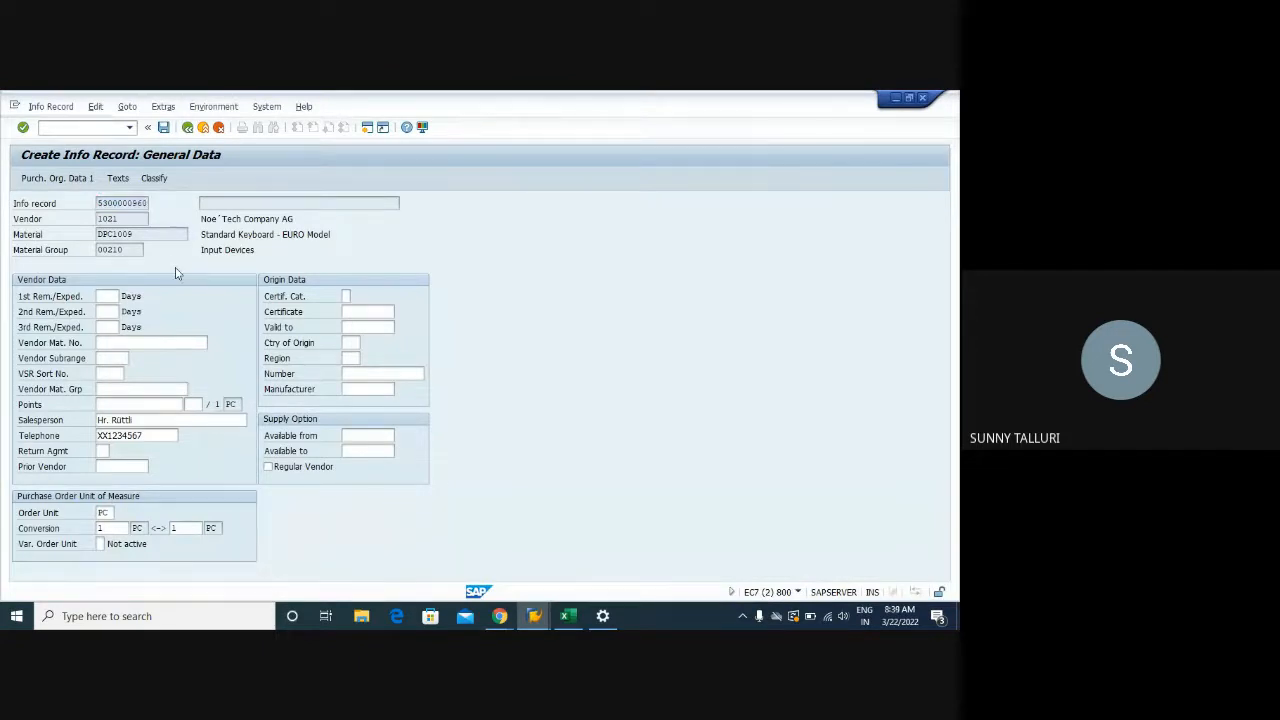
Cancel the subcontracting info record and confirm discarding the unsaved data
left_click(124, 341)
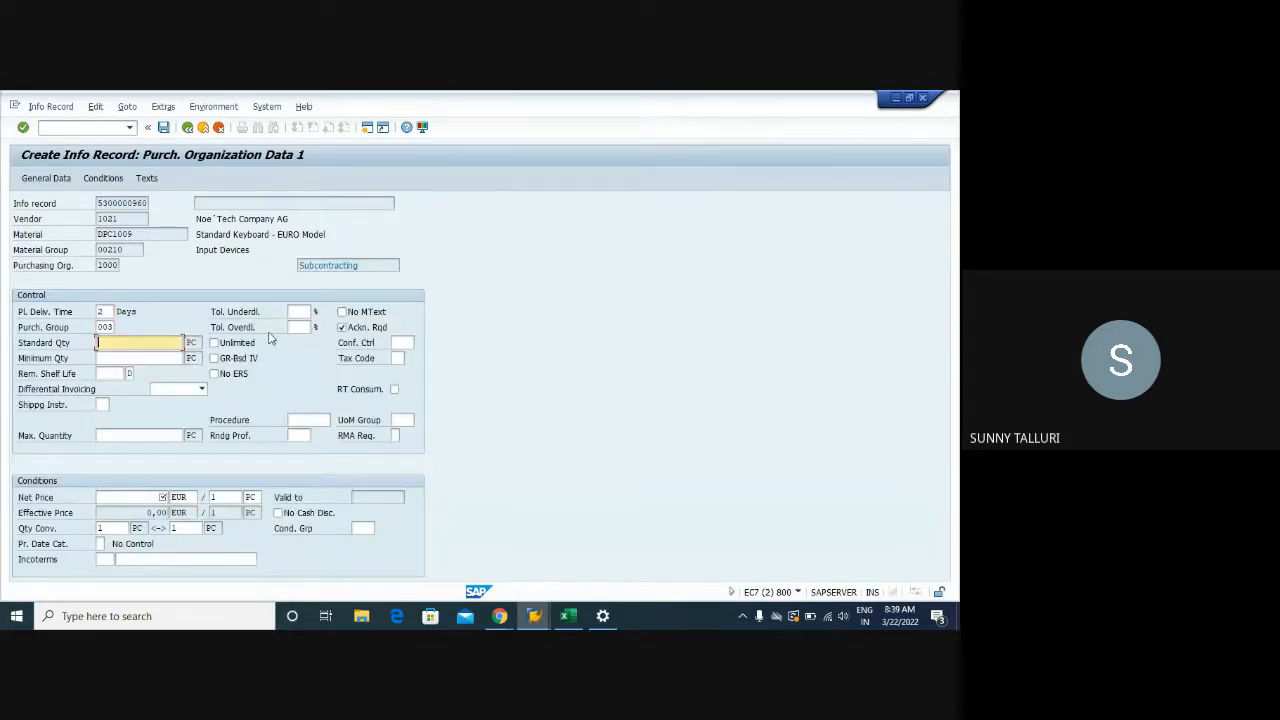
left_click_drag(366, 263, 297, 266)
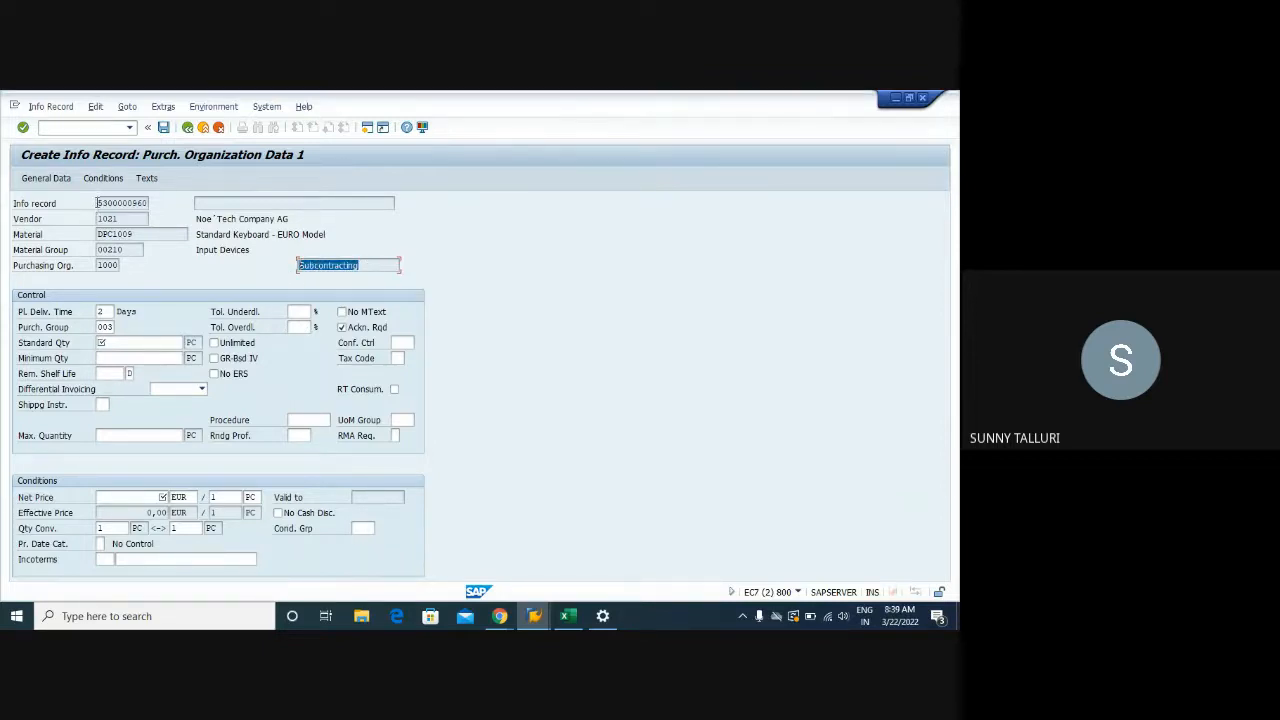
left_click_drag(97, 205, 151, 205)
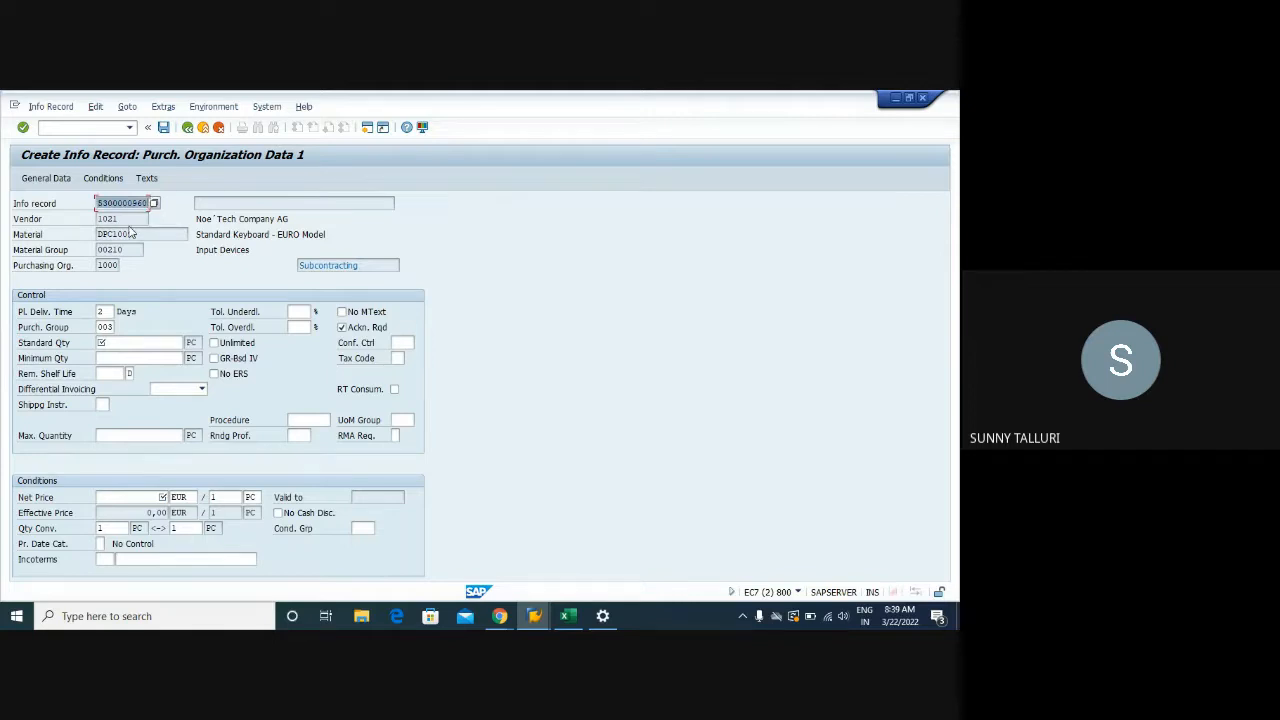
left_click(187, 128)
left_click(219, 128)
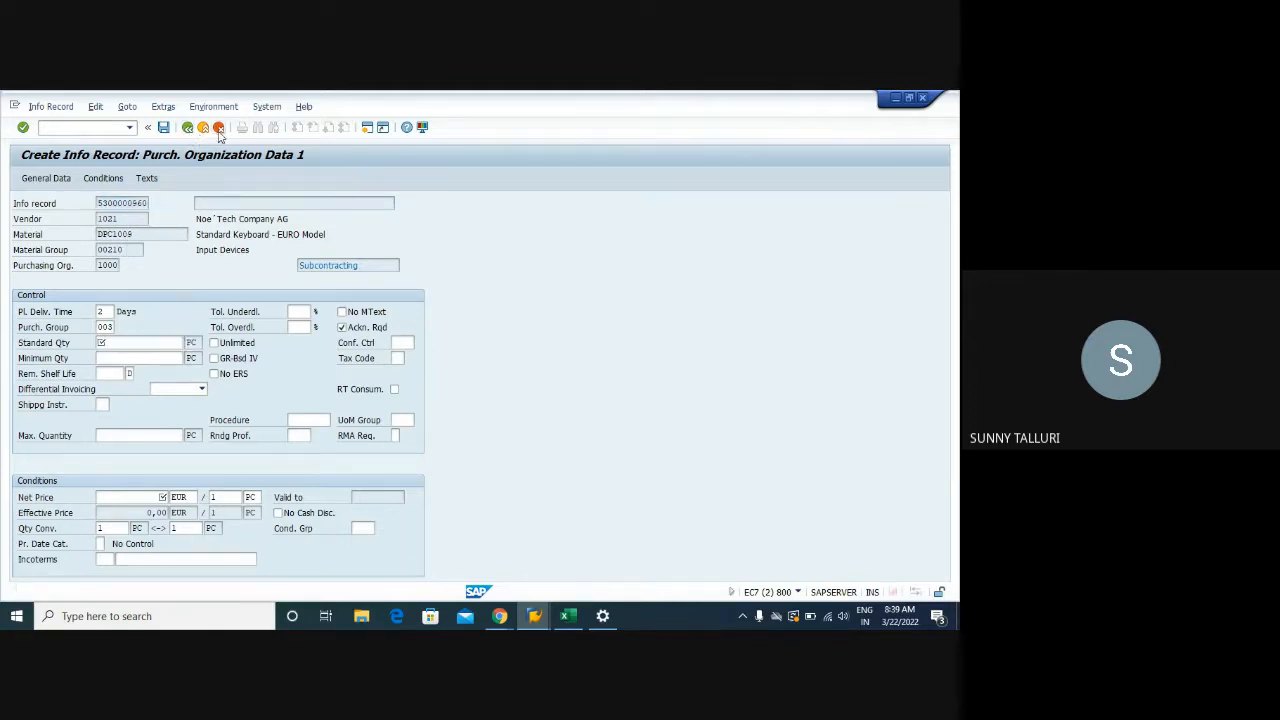
left_click(203, 378)
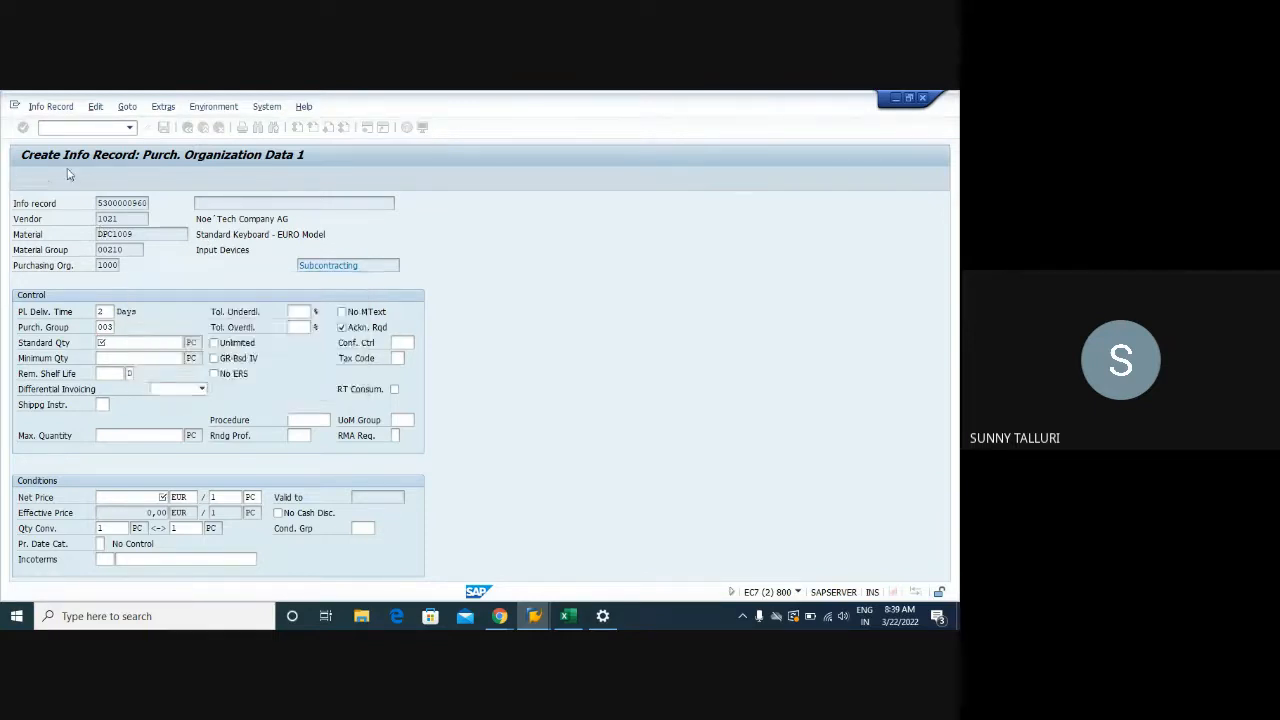
Return to the Create Info Record initial screen with /N
left_click(67, 131)
type("/NME11")
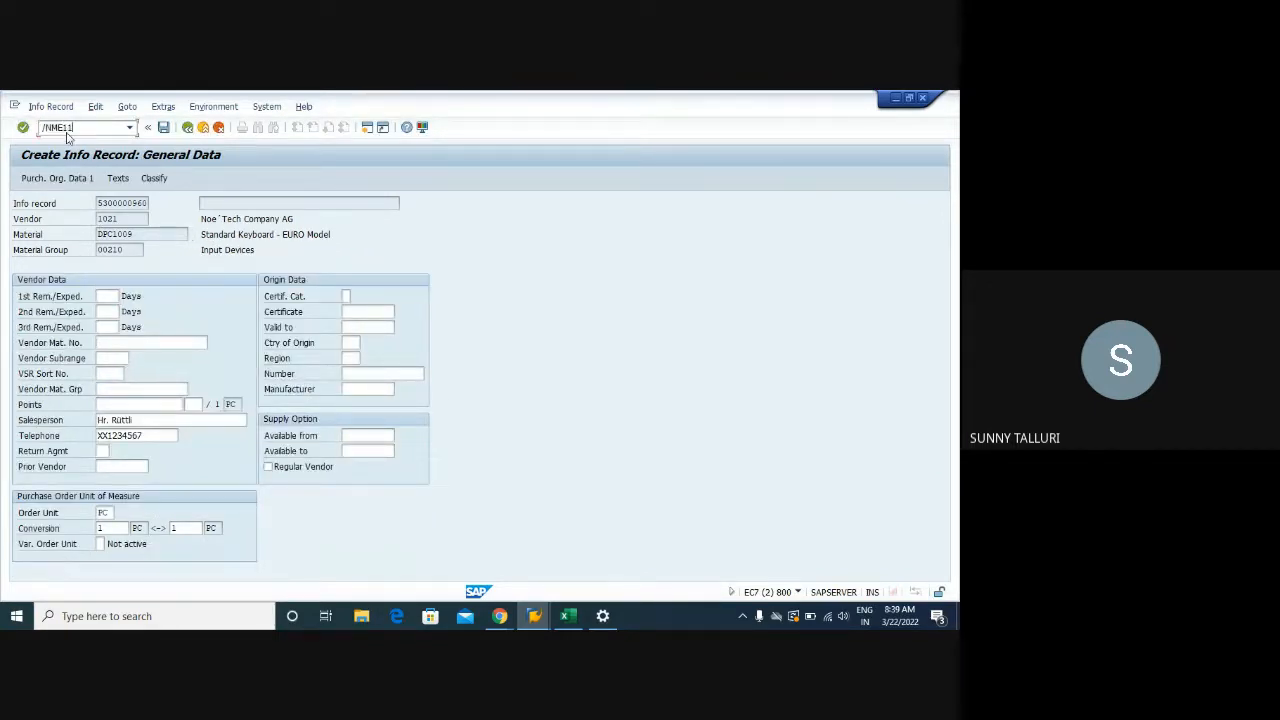
key("Return")
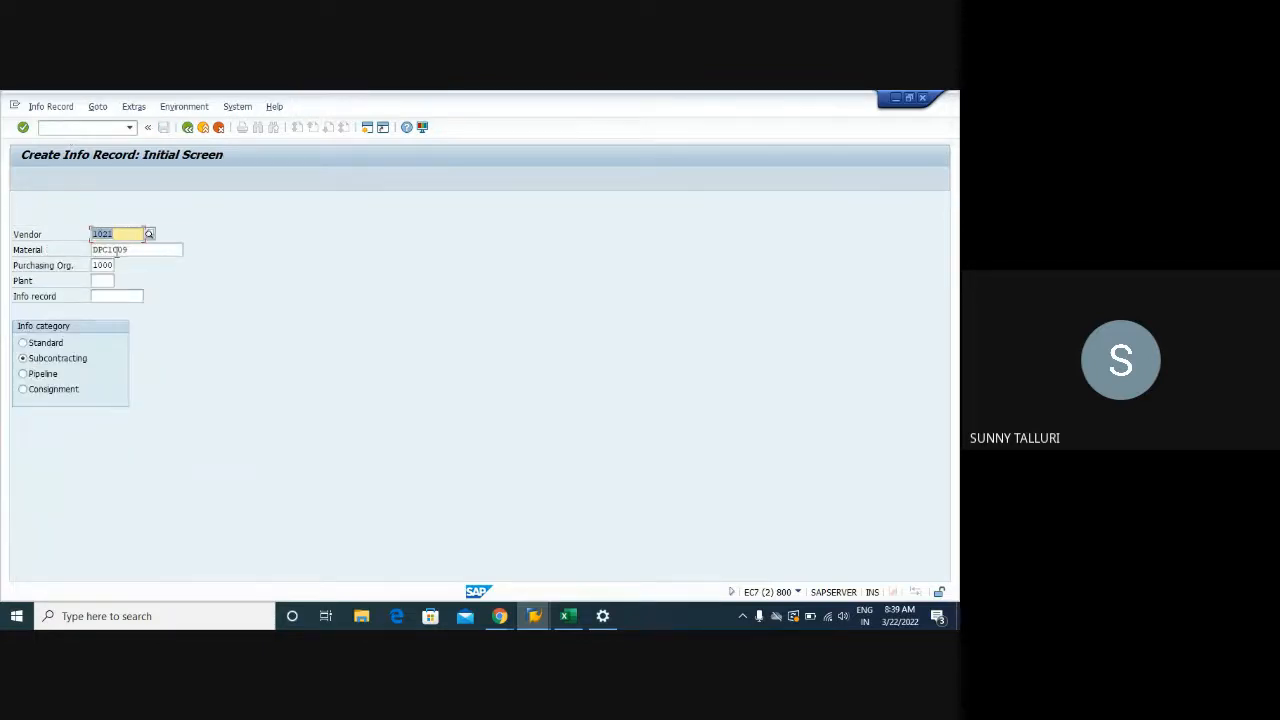
left_click(32, 345)
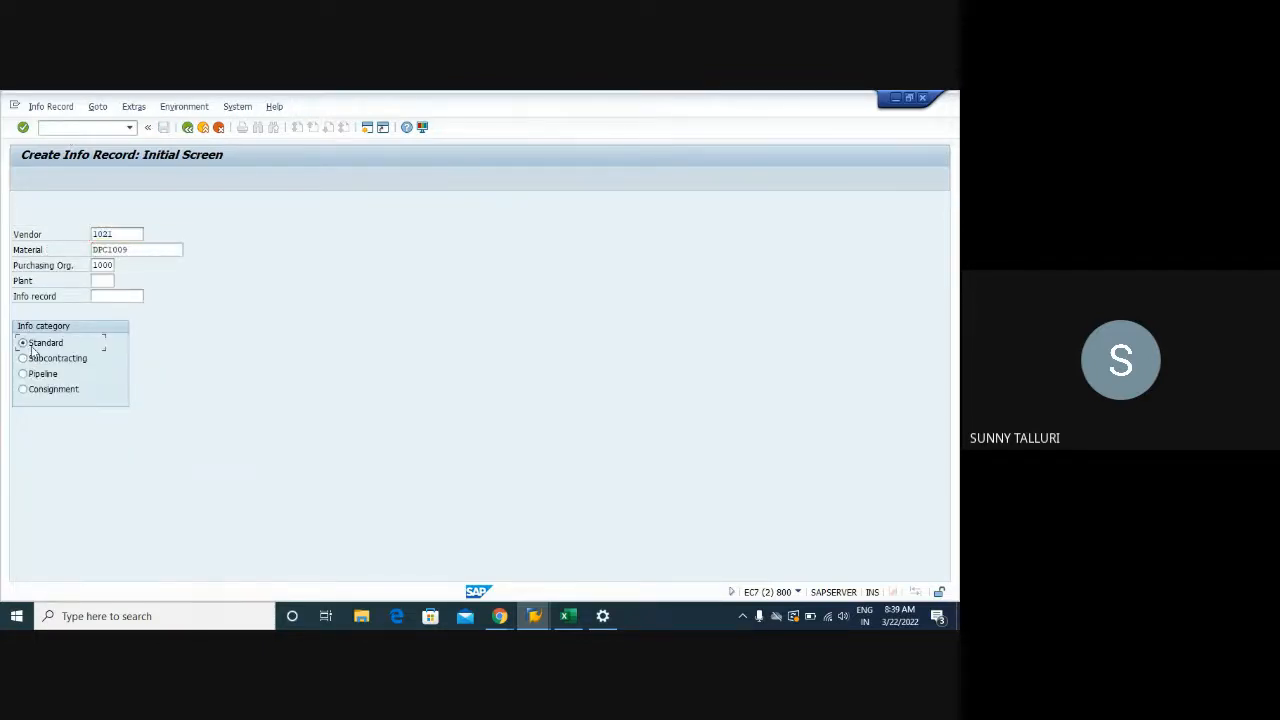
left_click(95, 281)
type("1000")
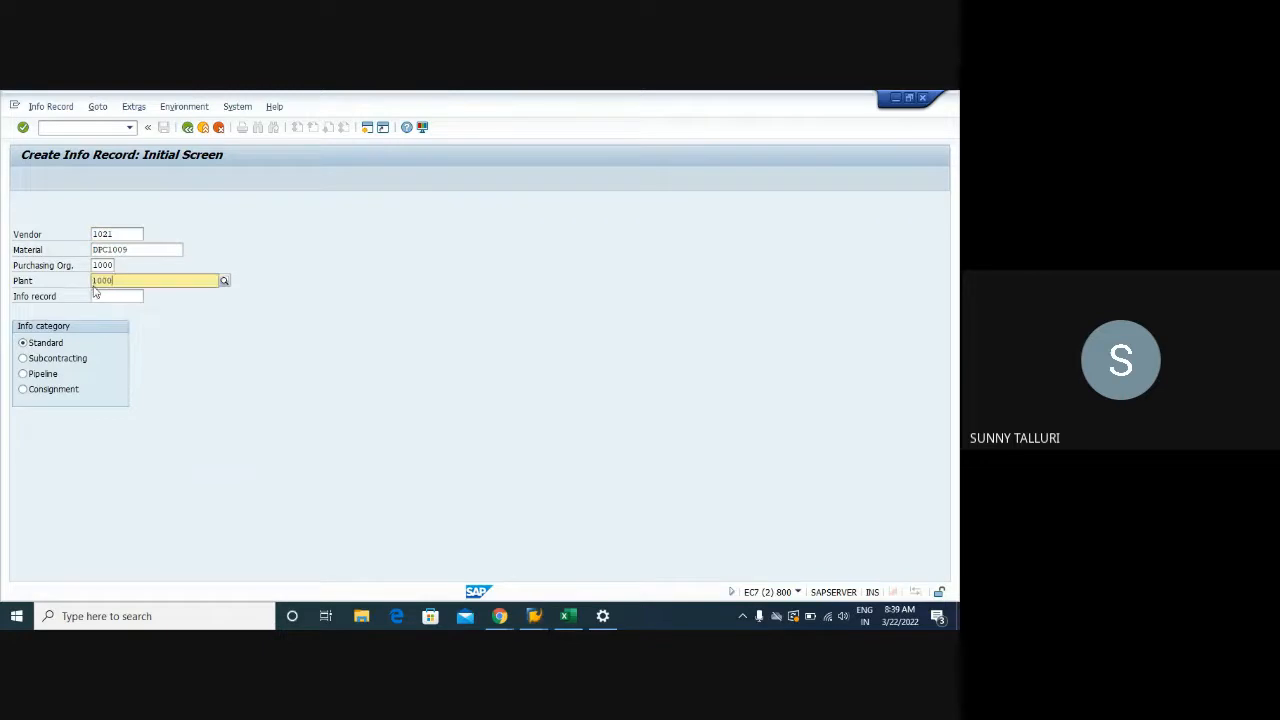
key("Return")
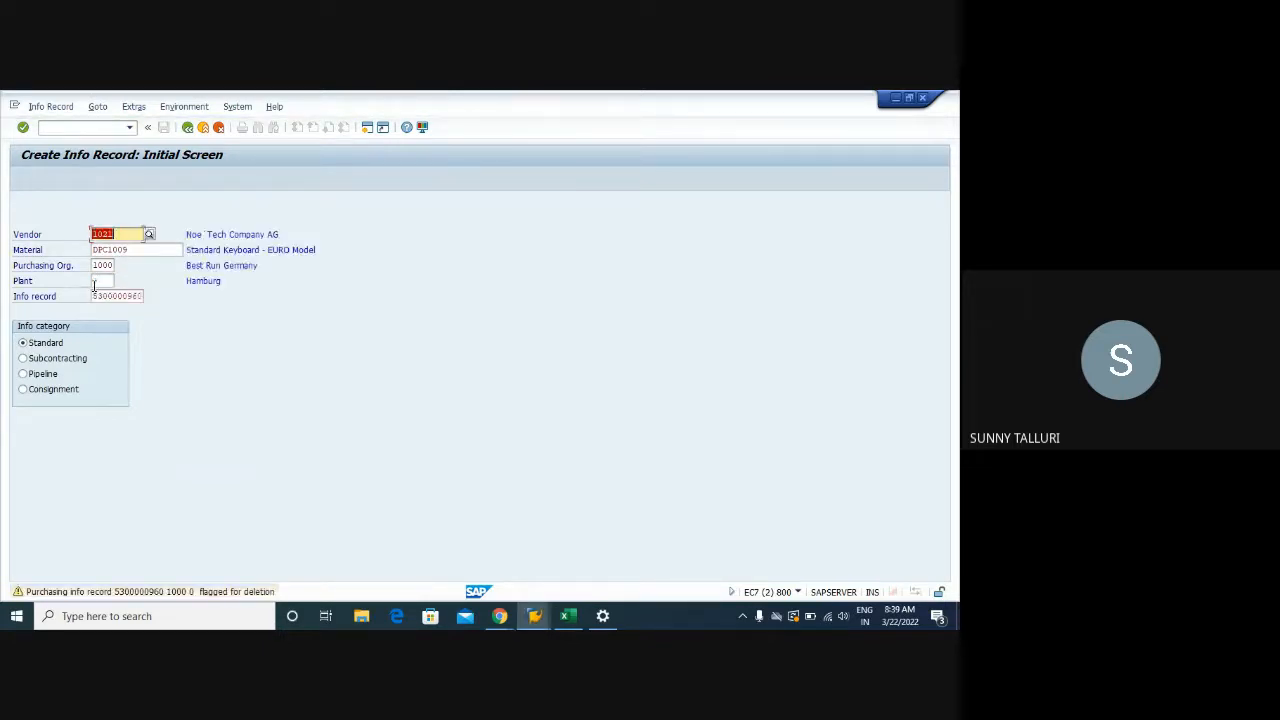
left_click(95, 282)
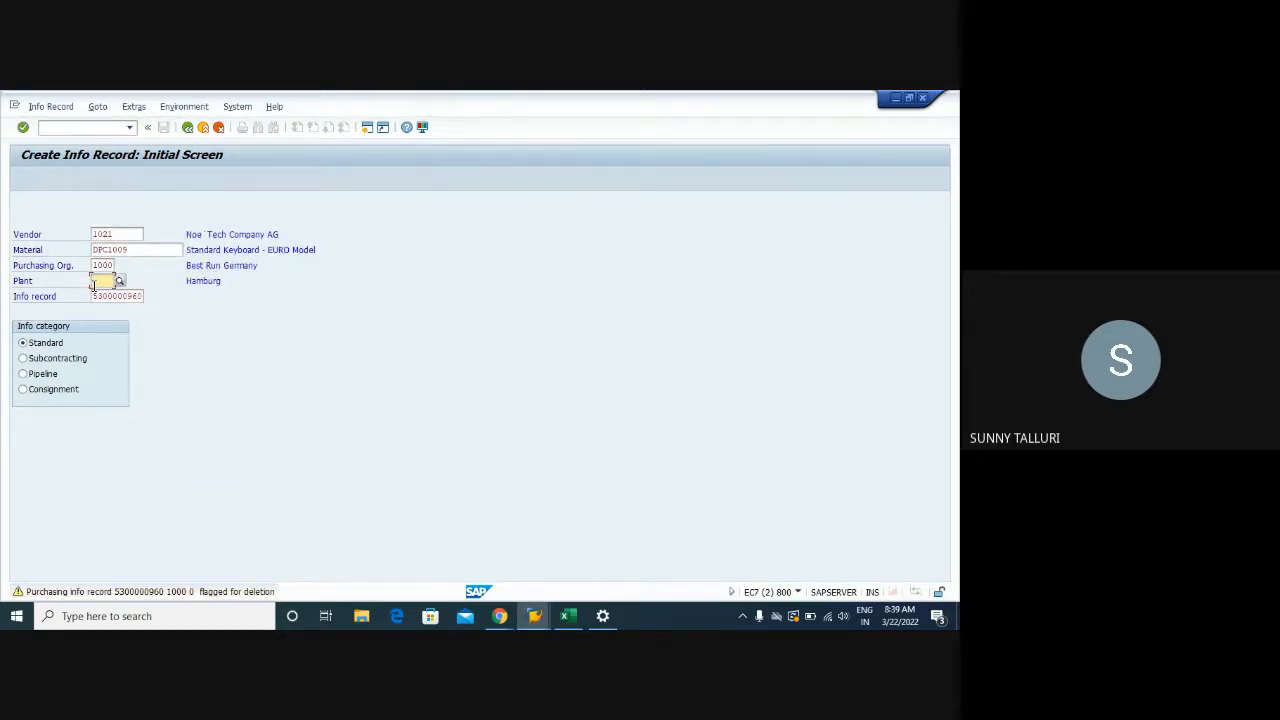
type("1000")
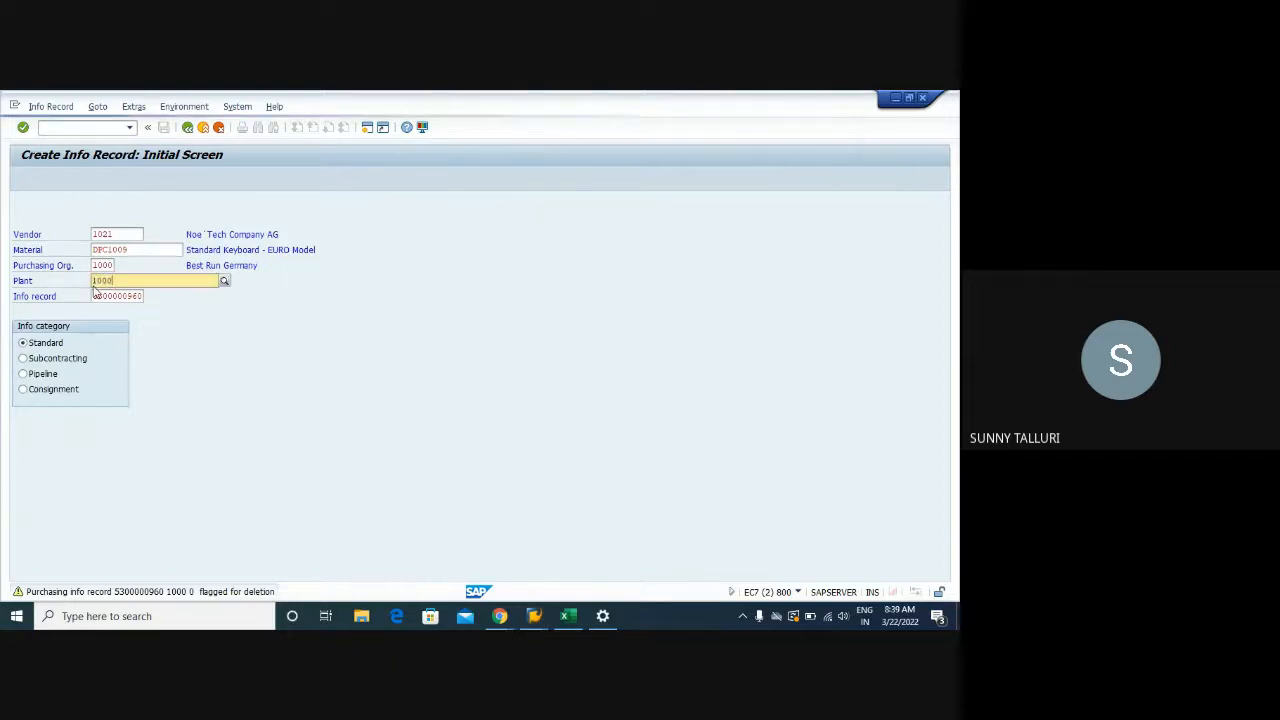
key("Return")
key("Return")
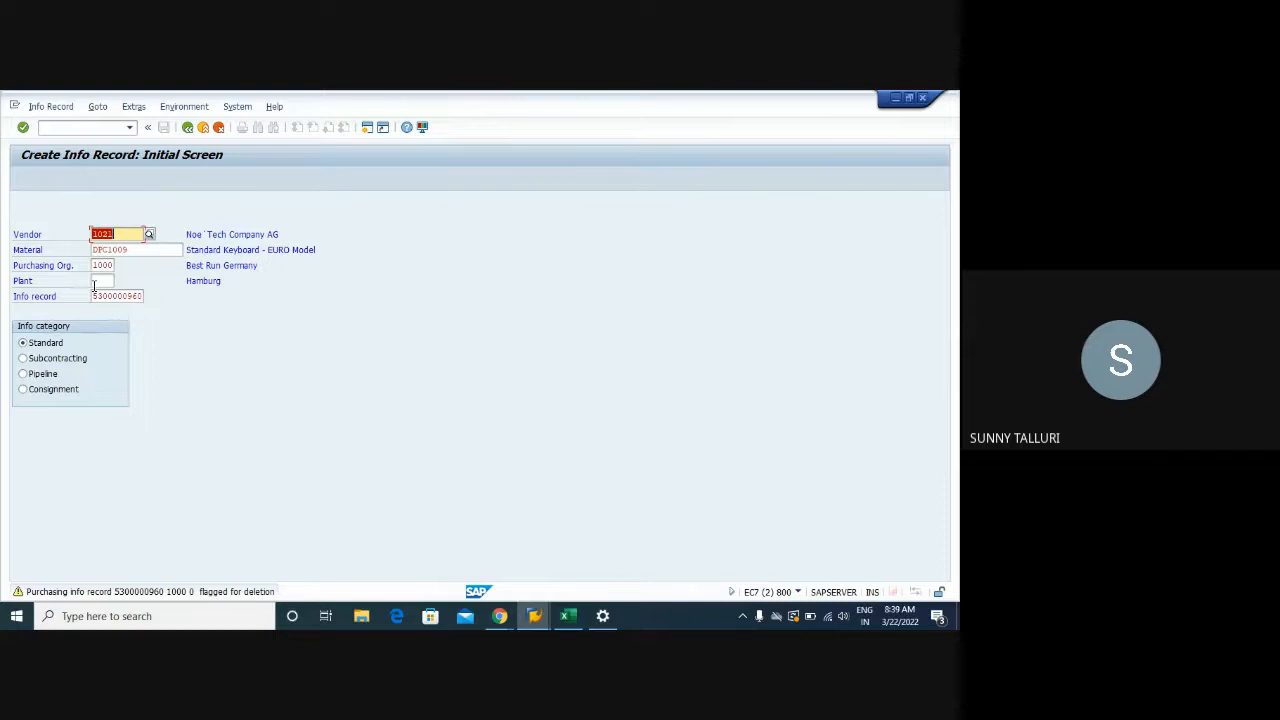
left_click(97, 281)
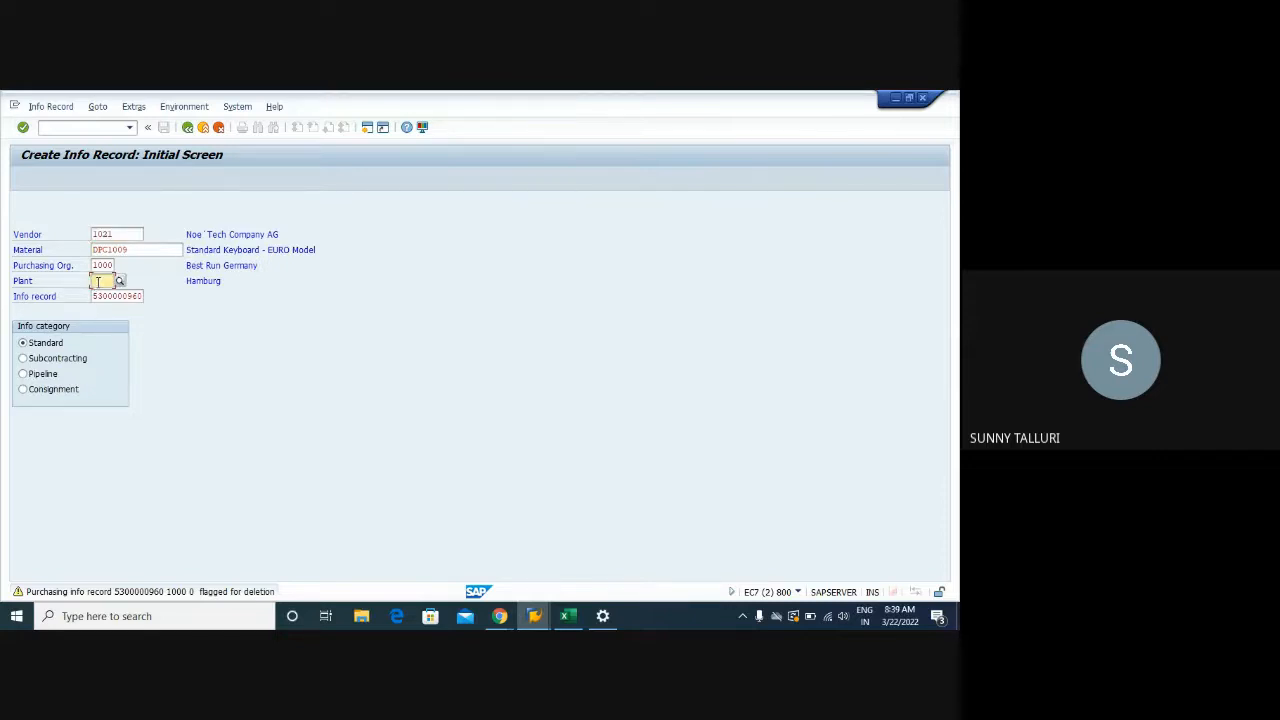
key("Return")
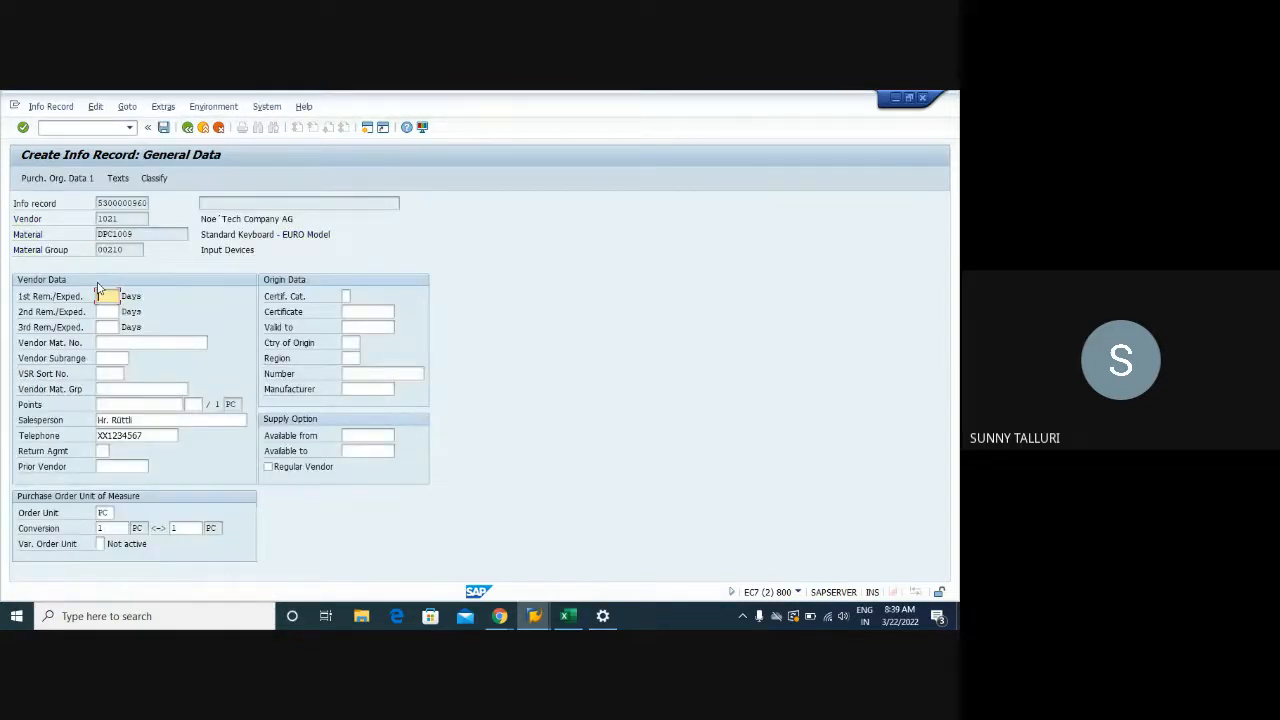
key("Return")
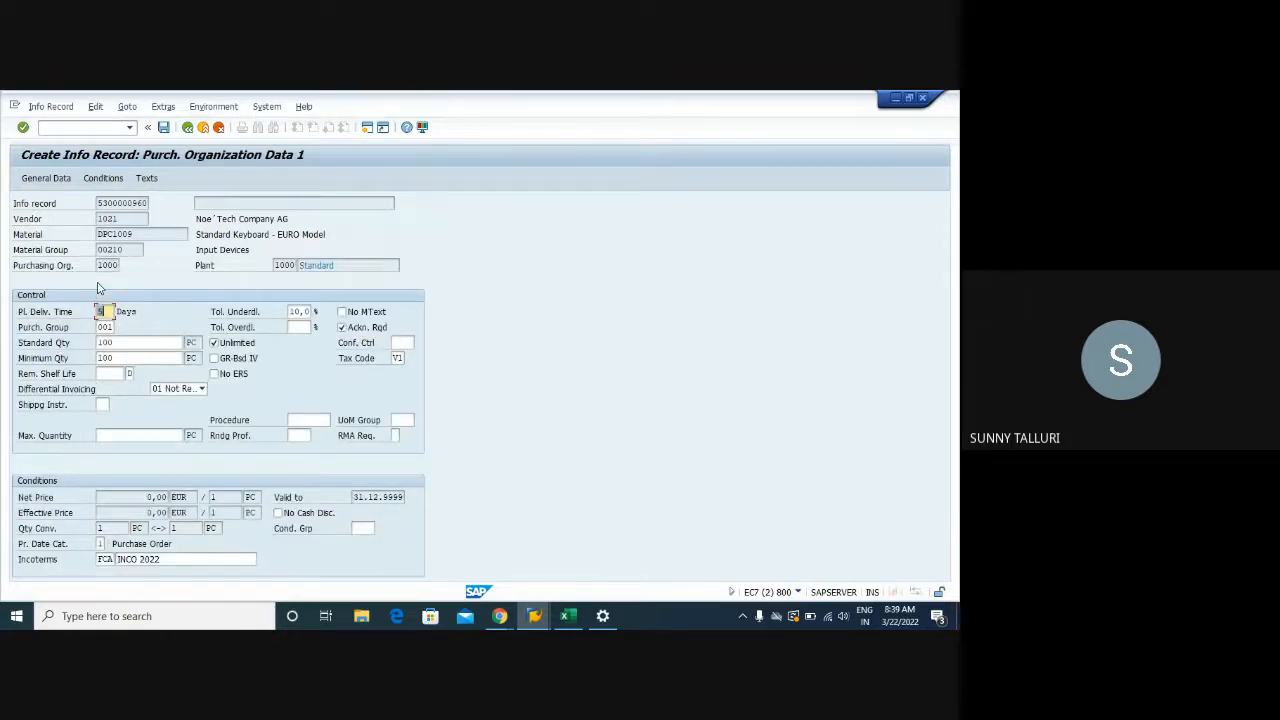
left_click_drag(345, 265, 278, 264)
left_click_drag(148, 202, 97, 206)
key("Return")
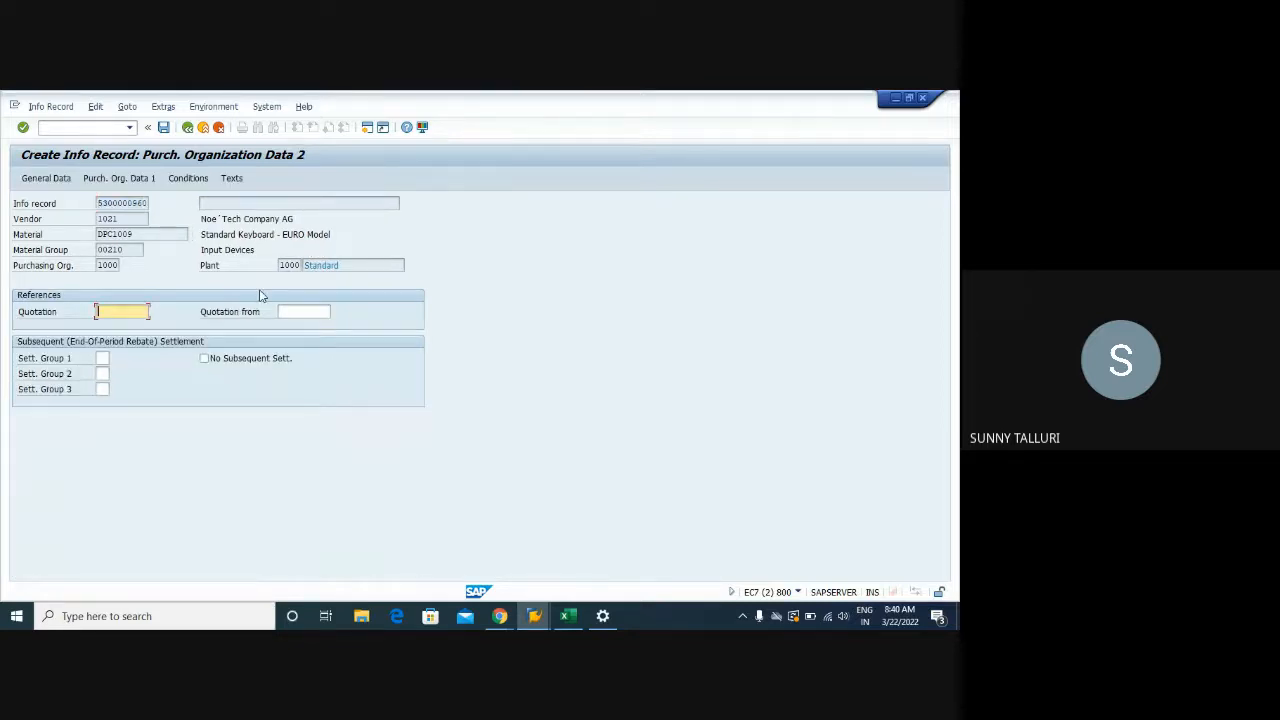
key("Return")
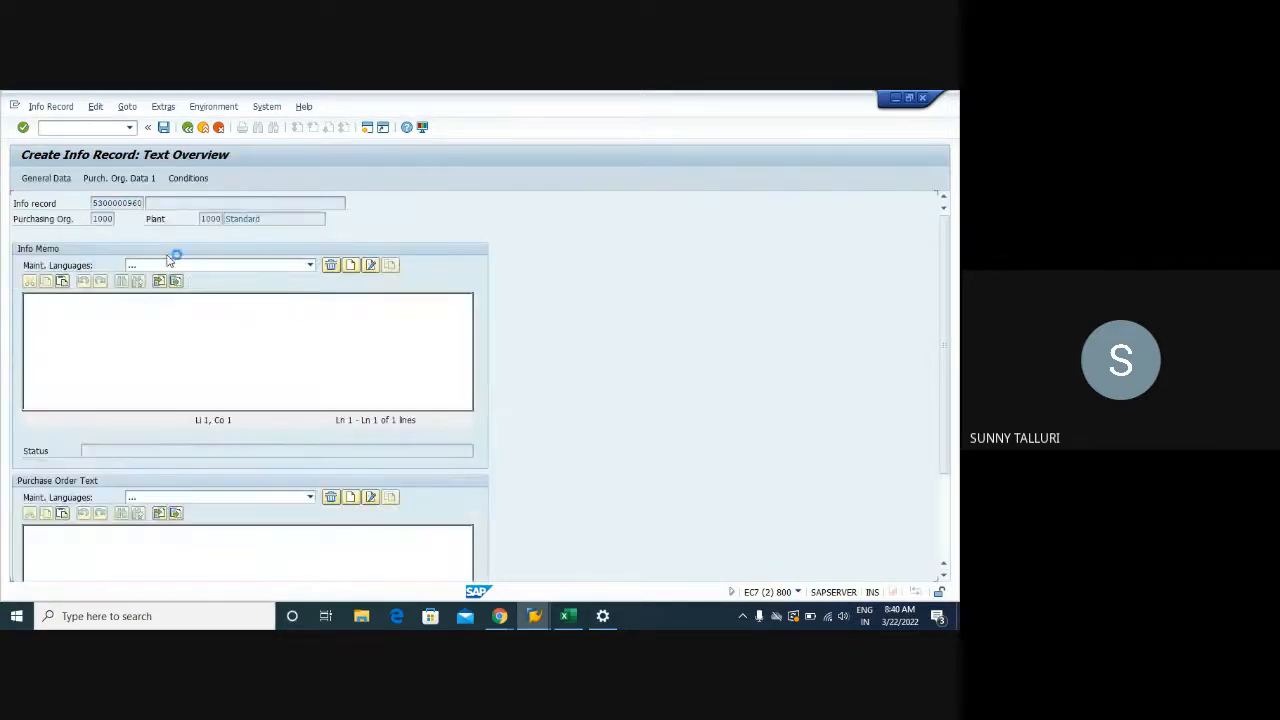
left_click(187, 179)
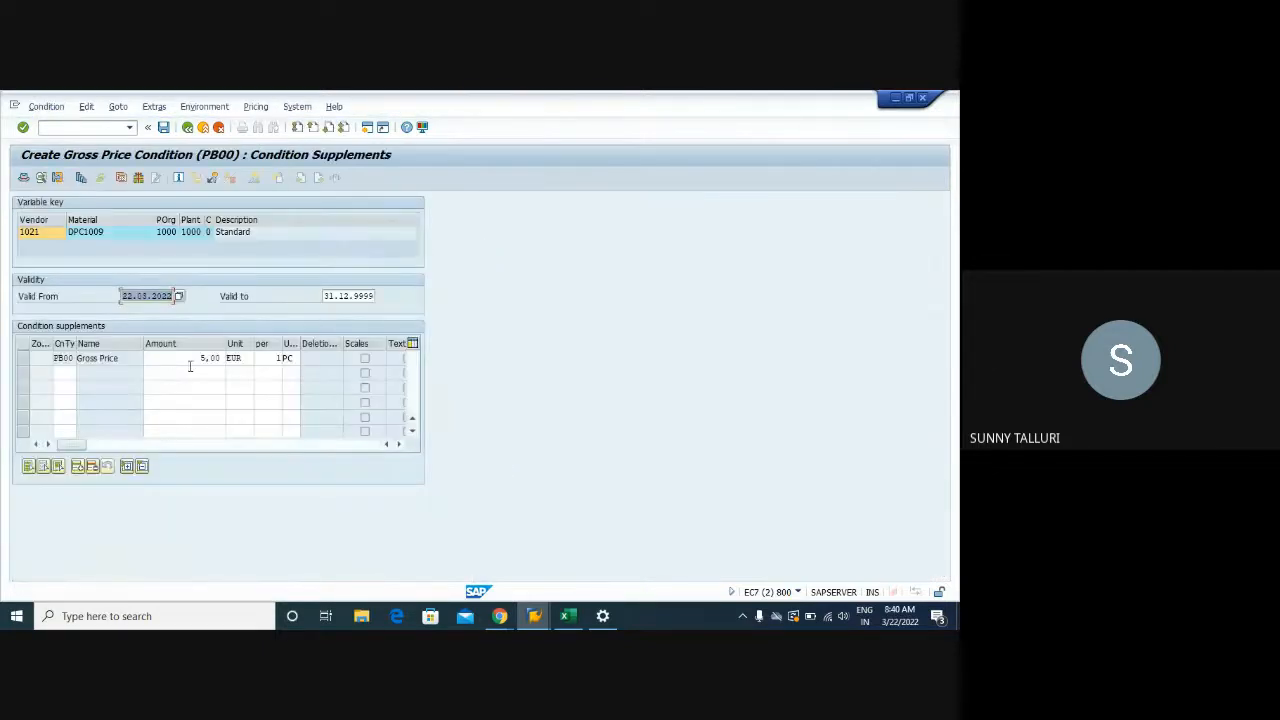
Replace the 5,00 gross price and set the valid-from date to 01.01.2022
left_click(190, 366)
left_click(192, 357)
double_click(192, 357)
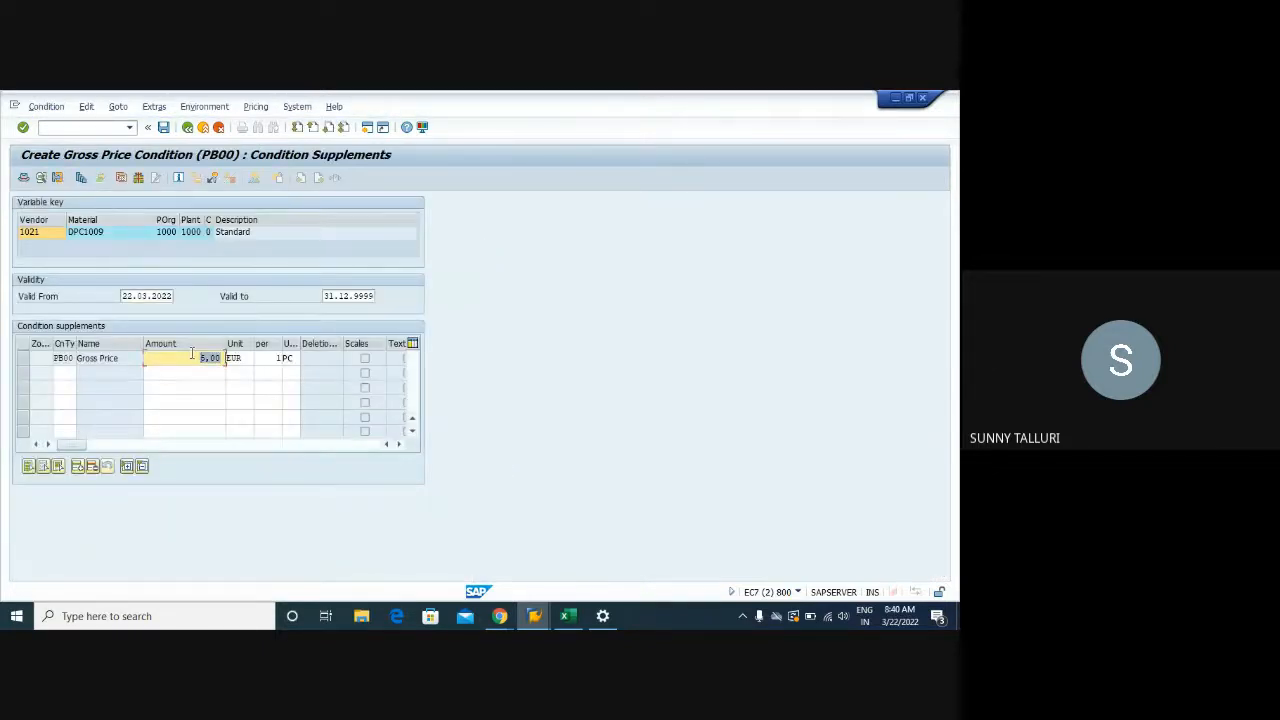
key("BackSpace")
type("8")
key("BackSpace")
key("BackSpace")
type("4.")
type("60")
double_click(172, 296)
key("BackSpace")
type("01012022")
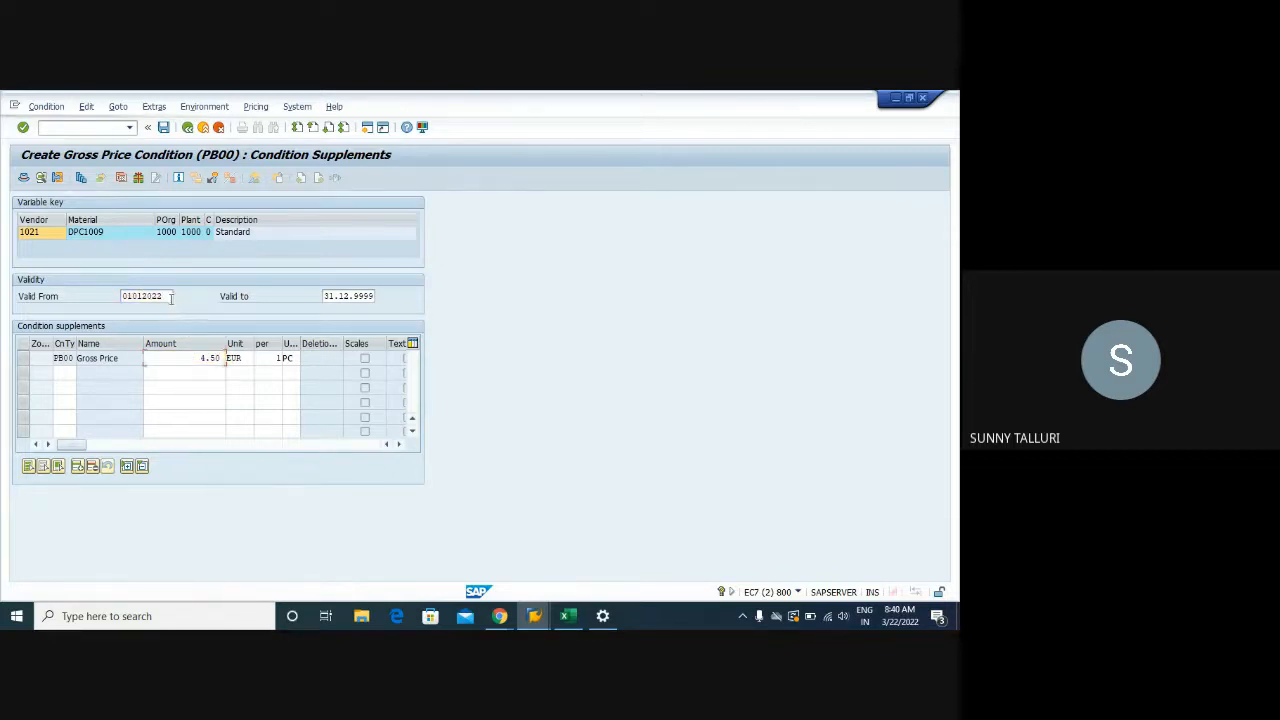
key("Return")
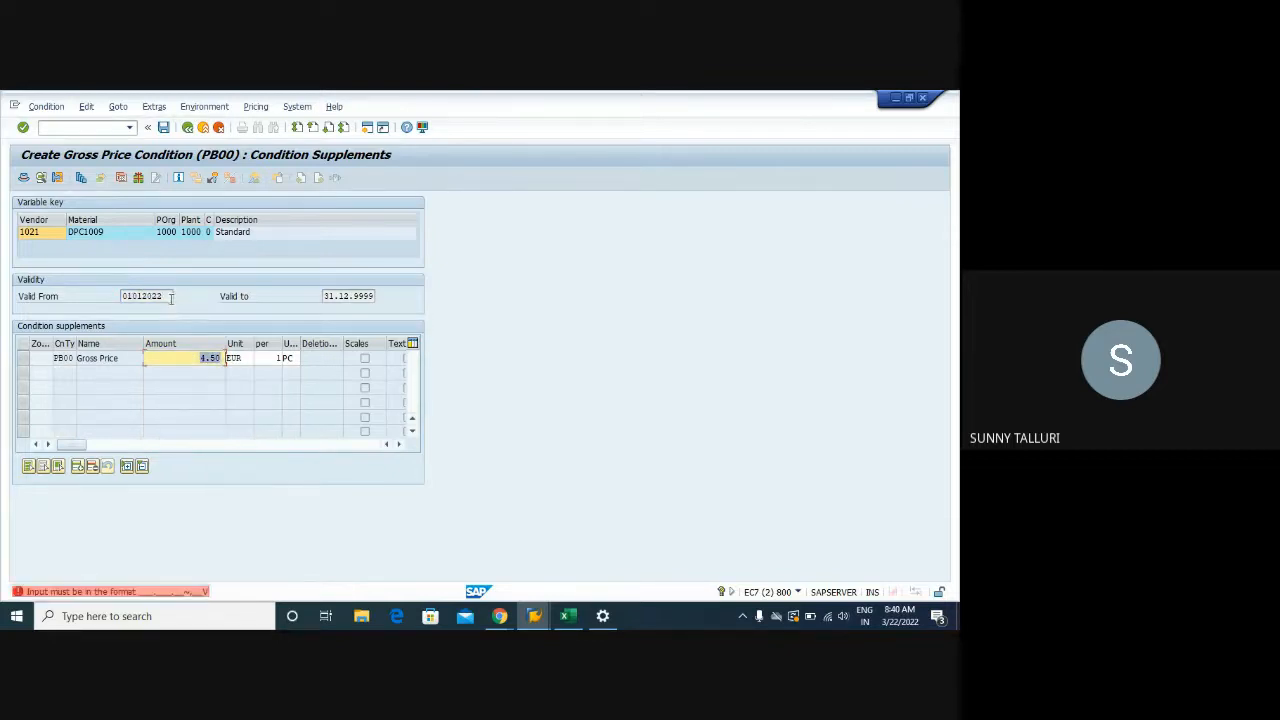
Correct the PB00 gross price to 4,50 EUR and save the info record
type("4,50")
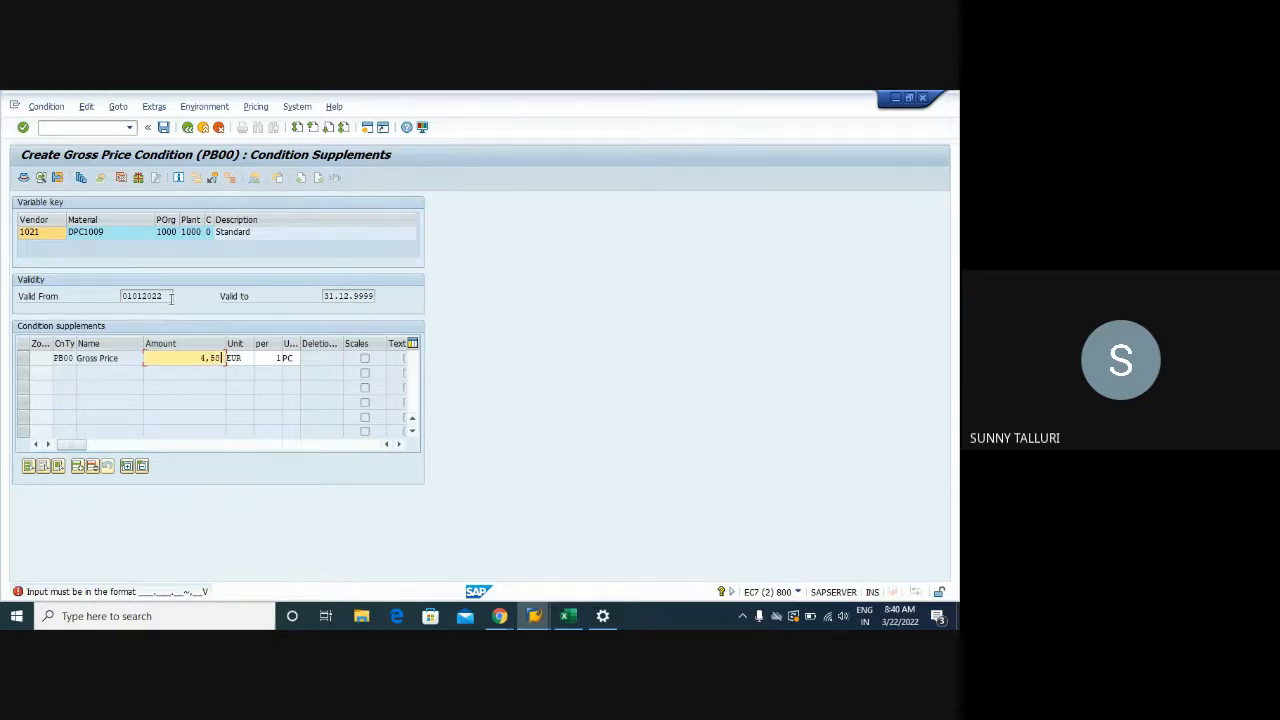
key("Return")
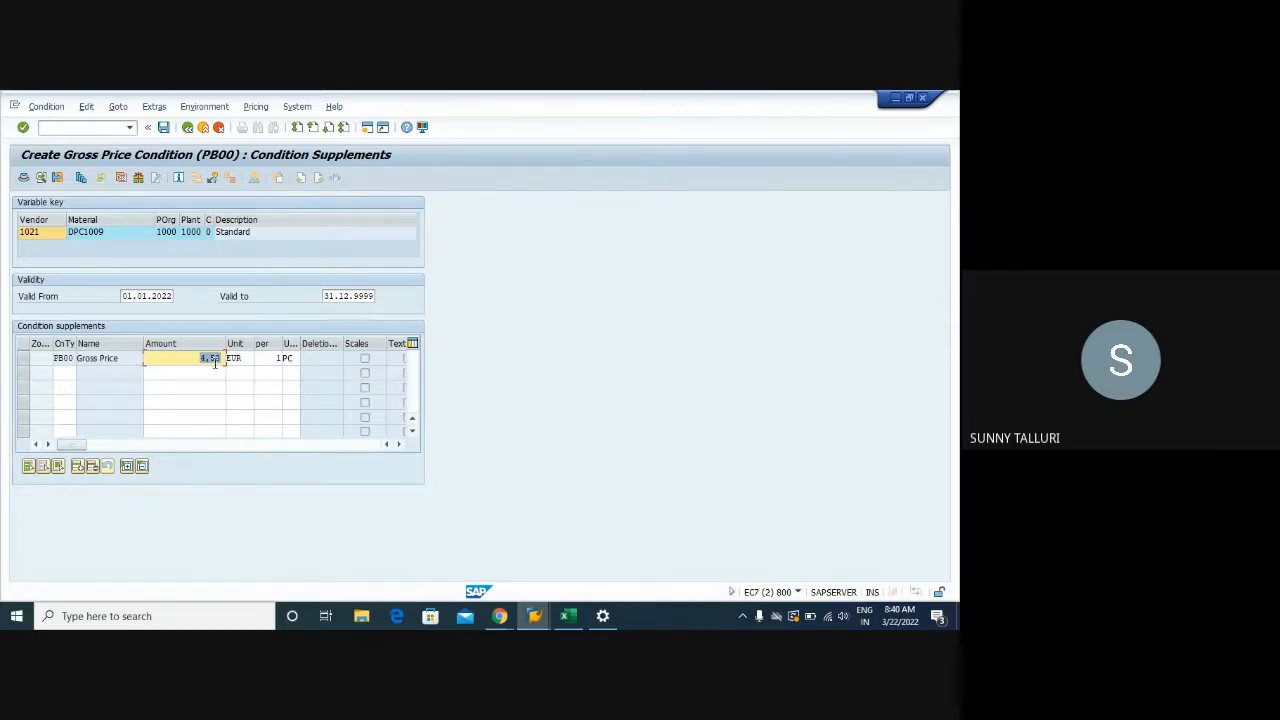
type("8,50")
left_click(163, 127)
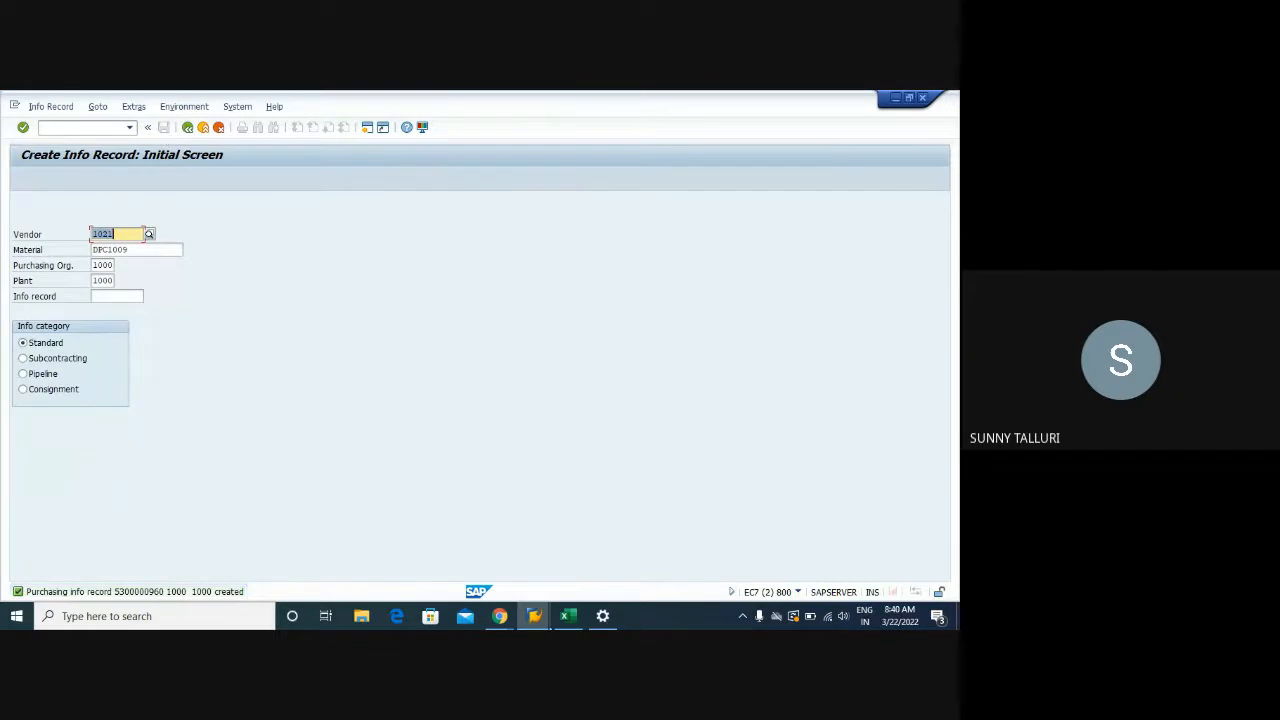
Switch to the EINA table listing window and refresh its results
mouse_move(534, 615)
mouse_move(772, 562)
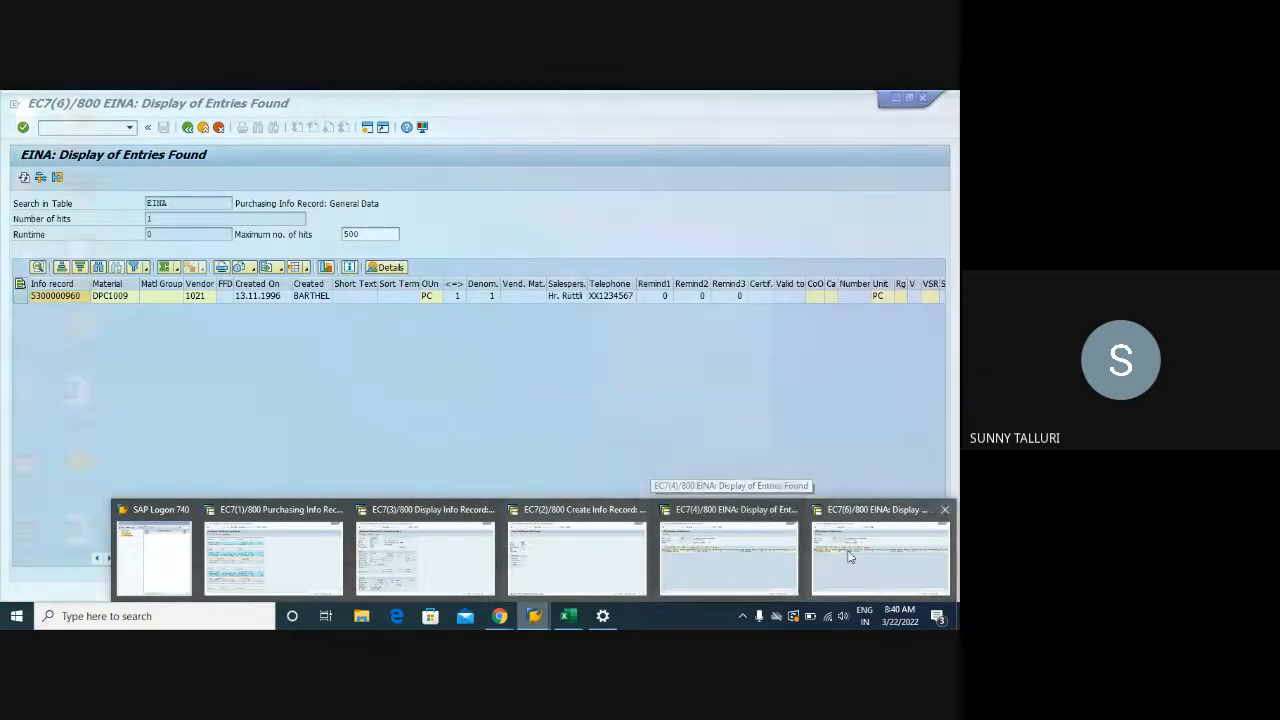
left_click(850, 558)
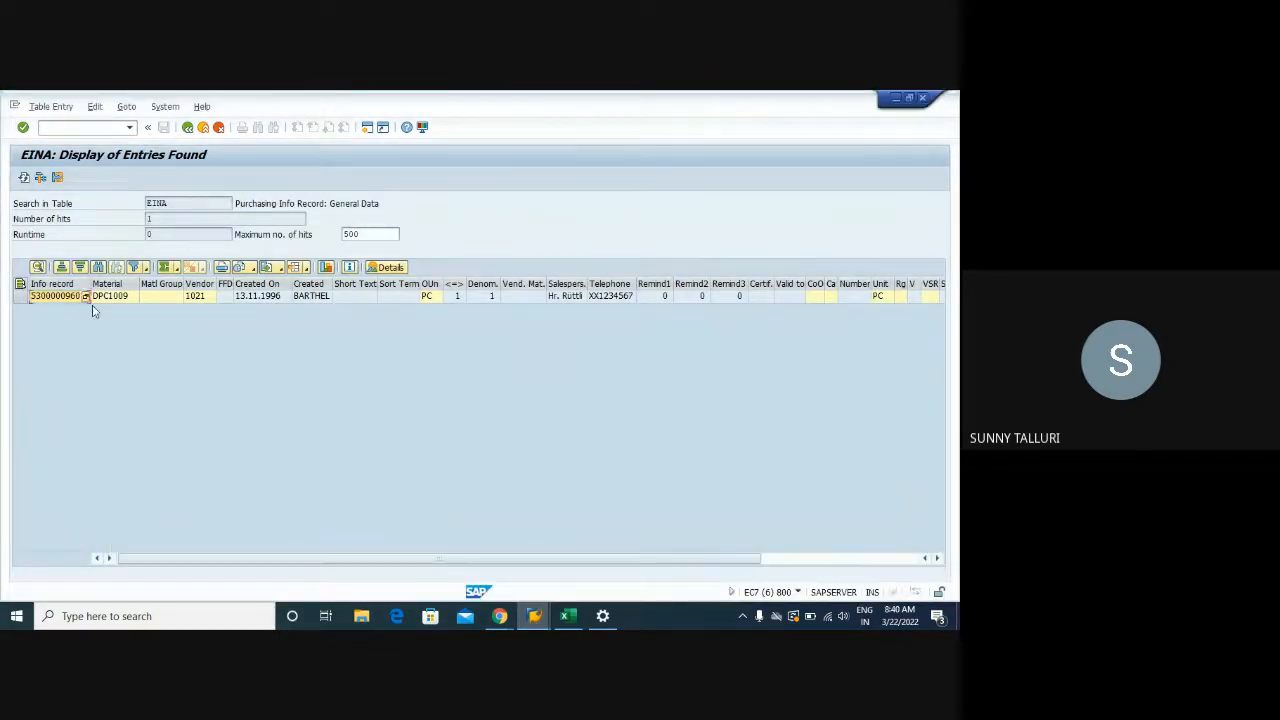
left_click(25, 178)
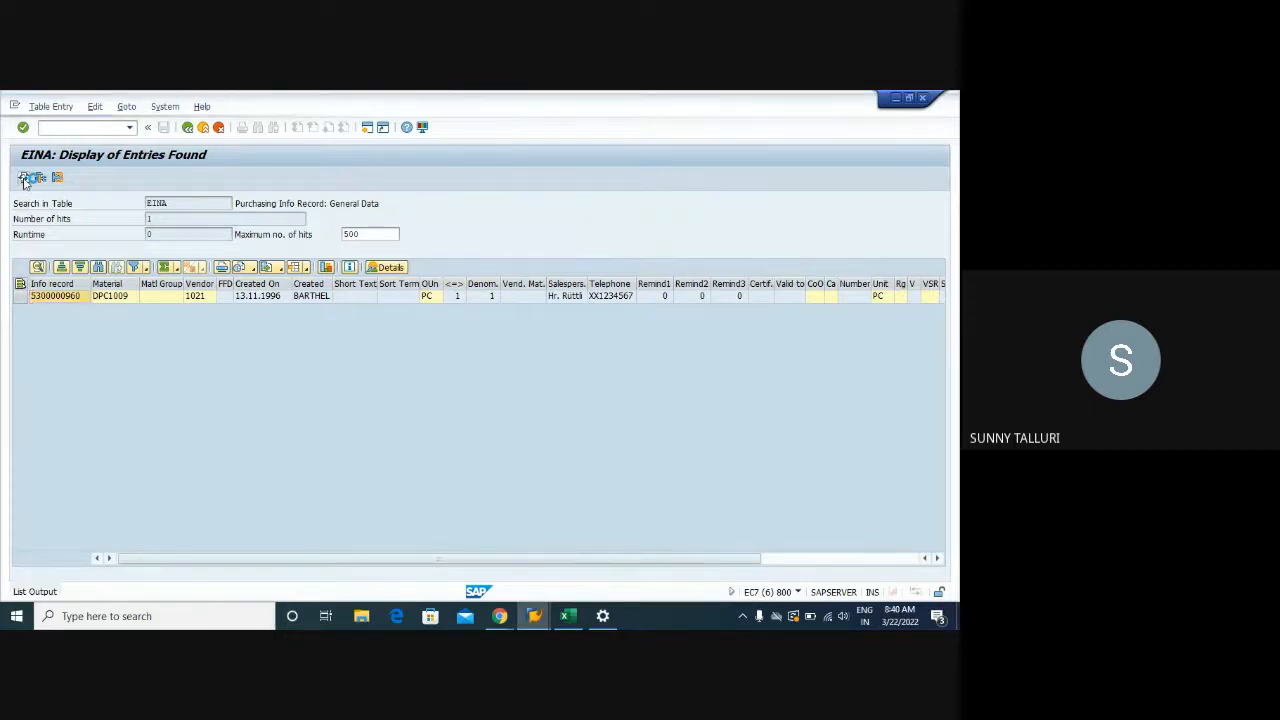
left_click(25, 178)
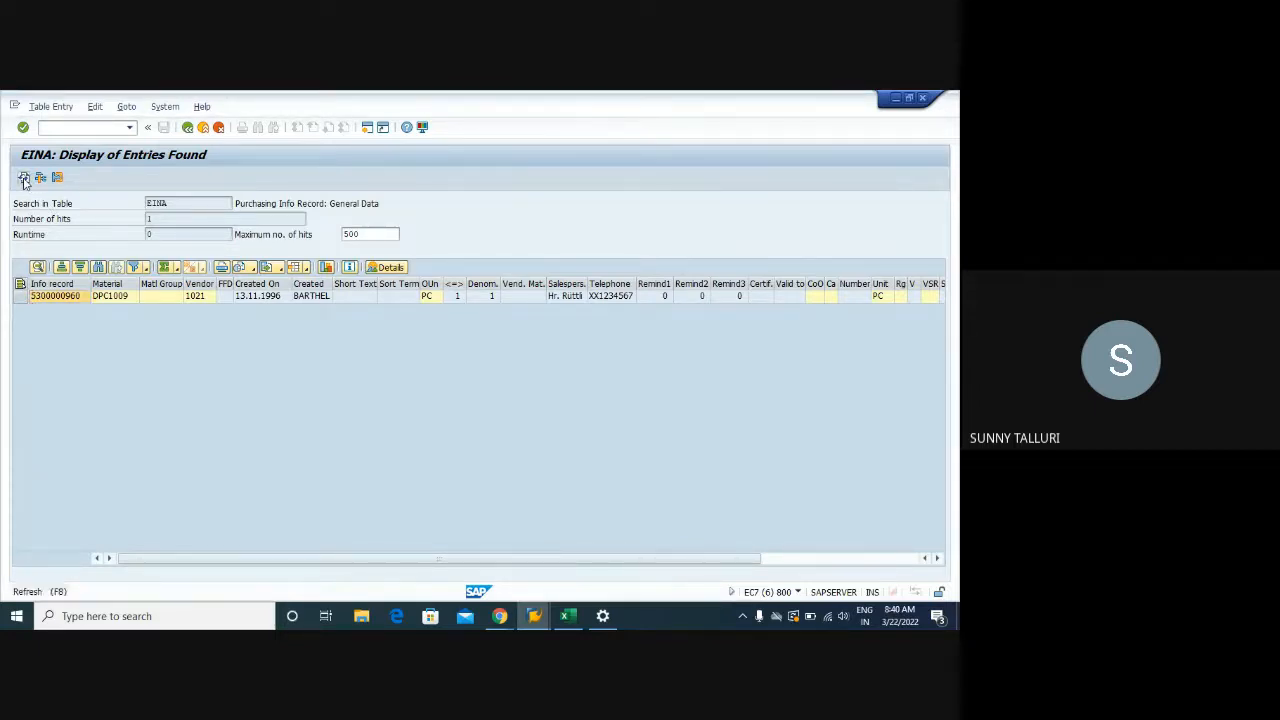
left_click(187, 127)
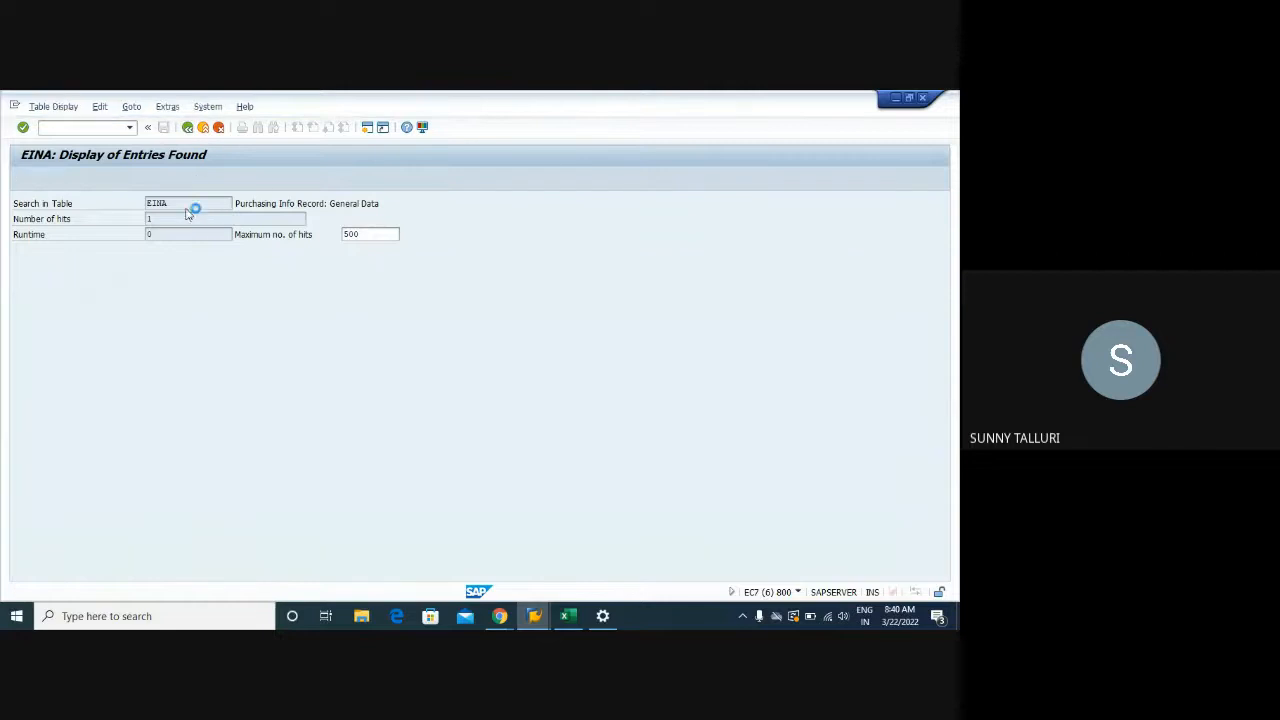
key("BackSpace")
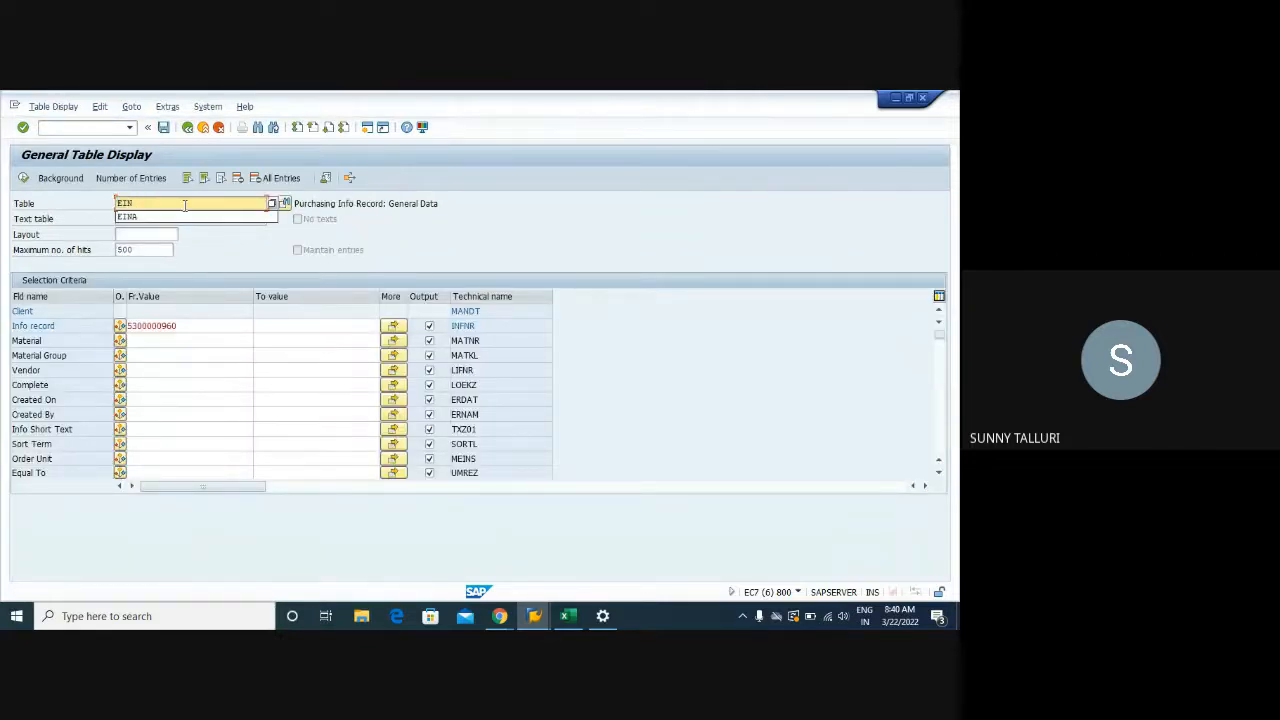
type("E")
key("Return")
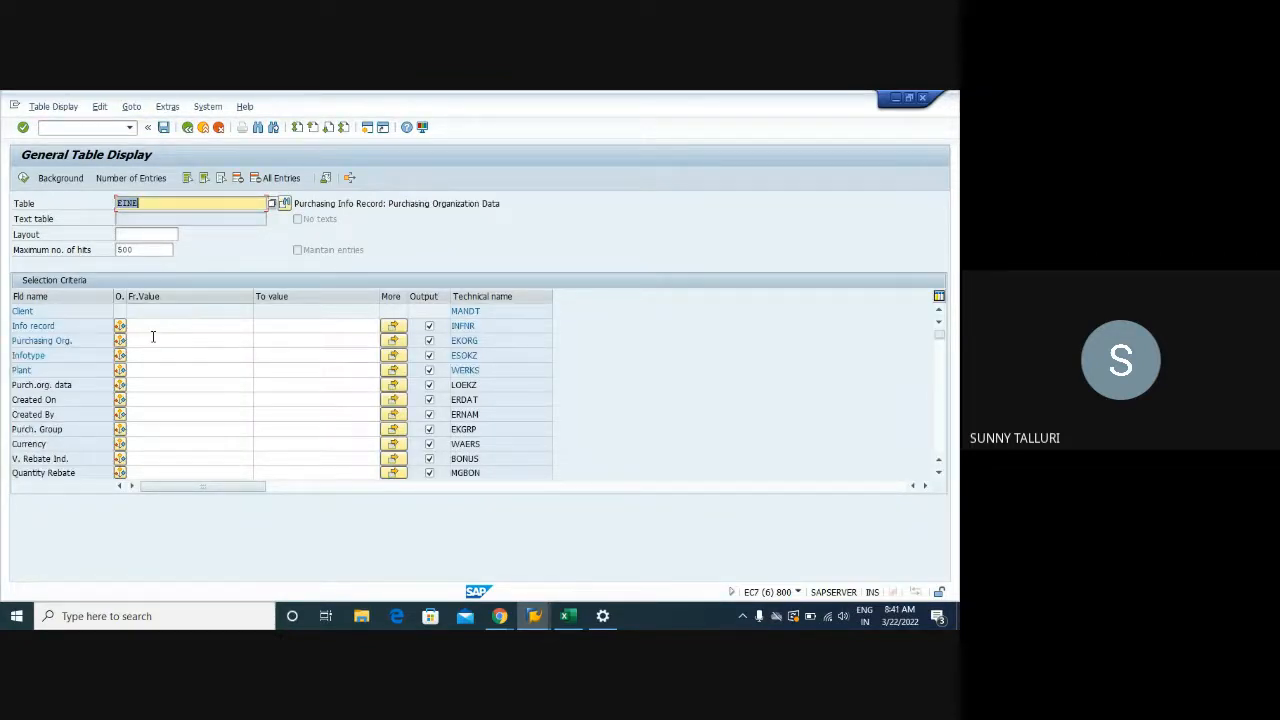
left_click(153, 326)
type("5")
left_click(153, 338)
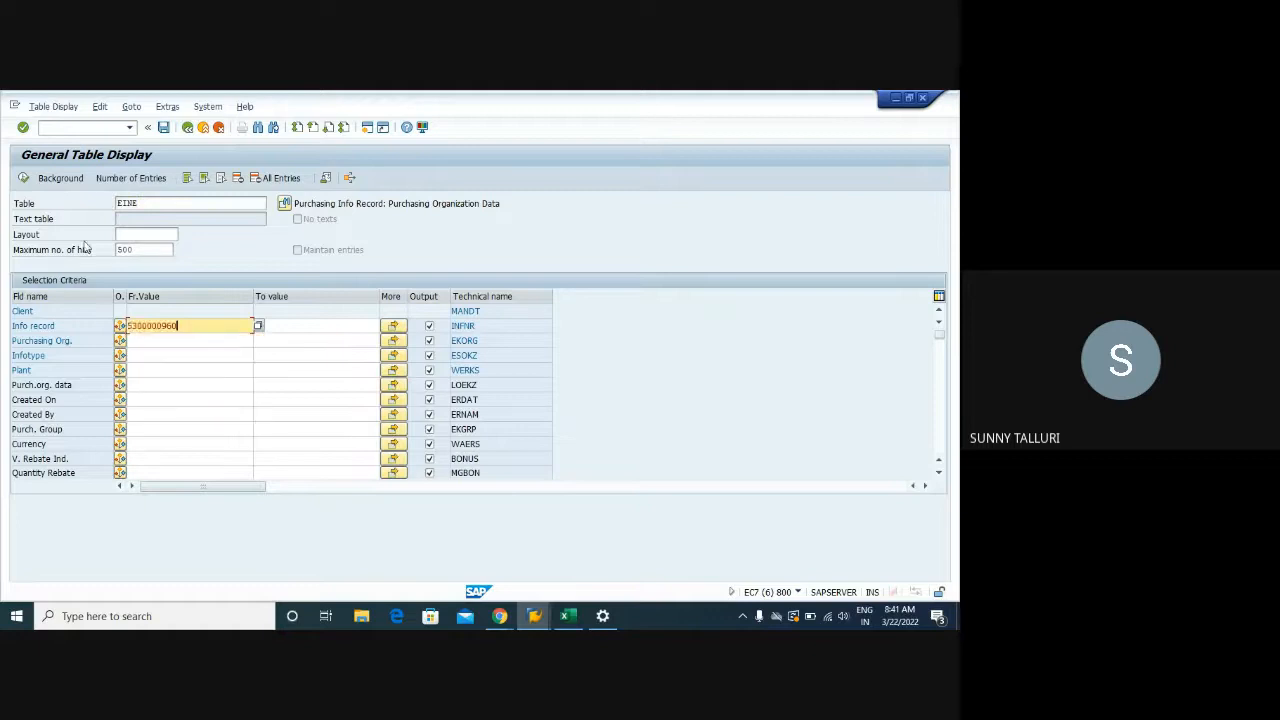
left_click(27, 181)
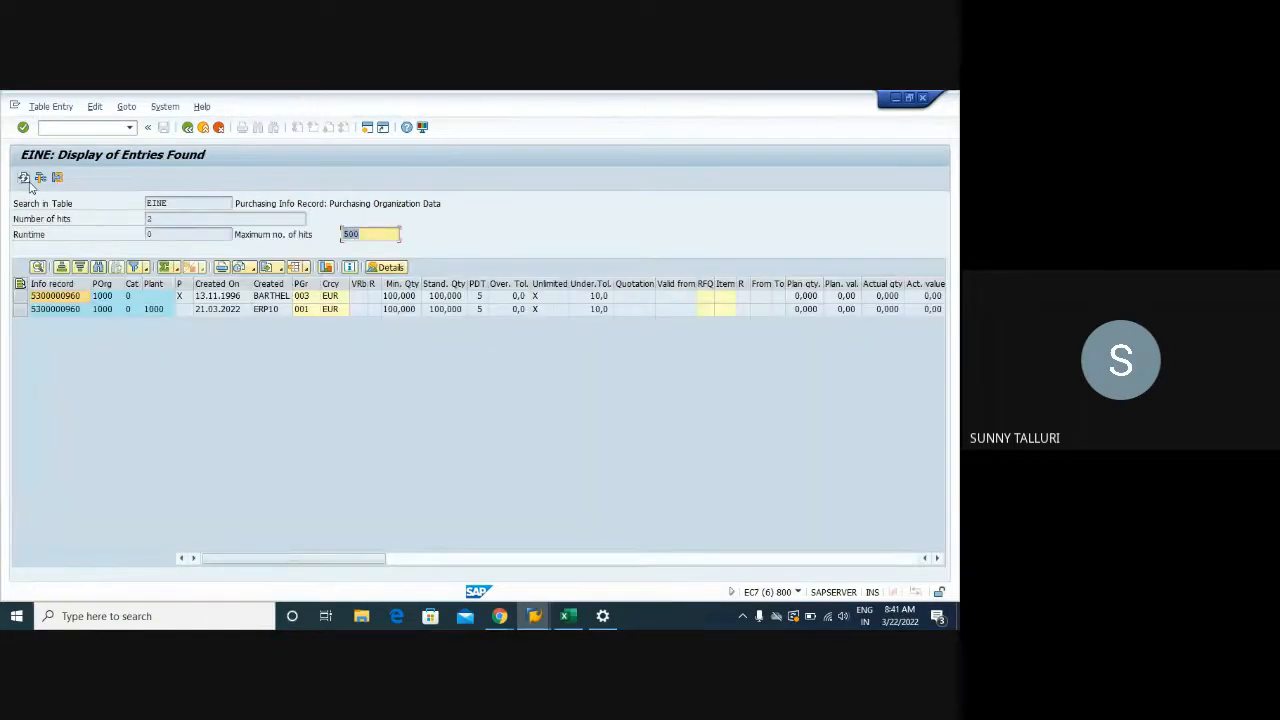
left_click_drag(195, 284, 234, 285)
left_click(200, 298)
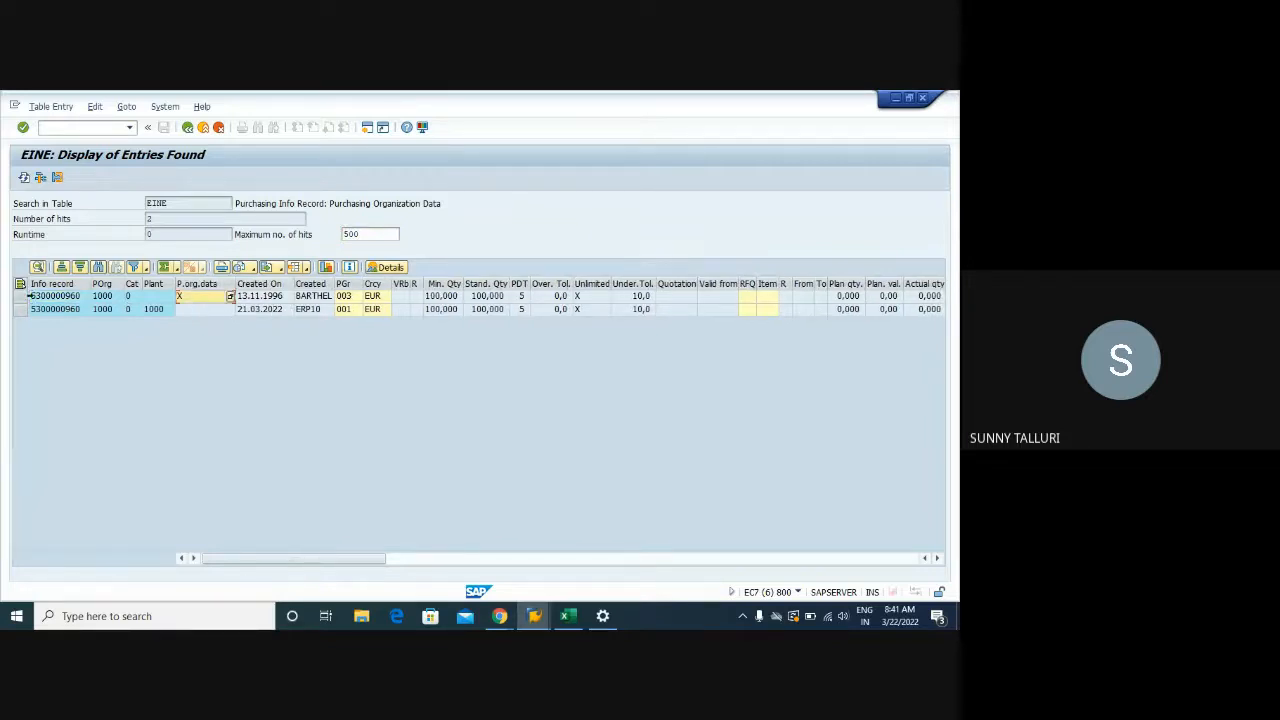
left_click(20, 297)
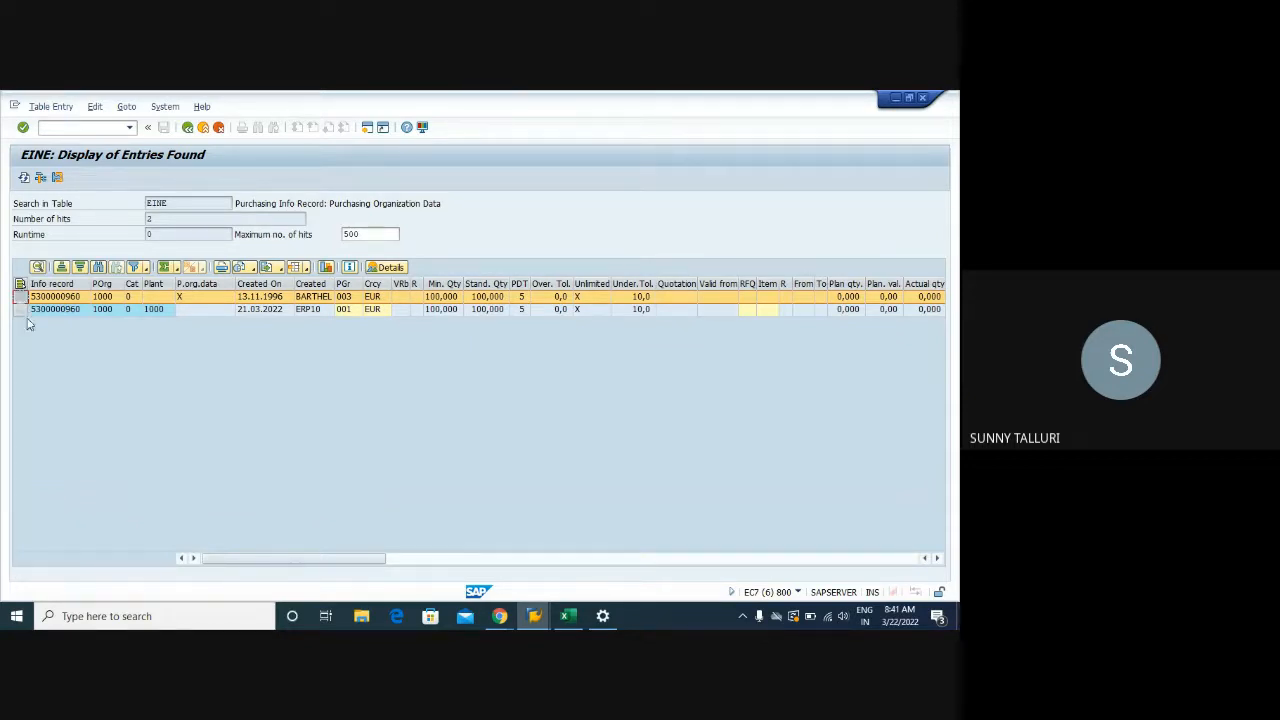
left_click(20, 310)
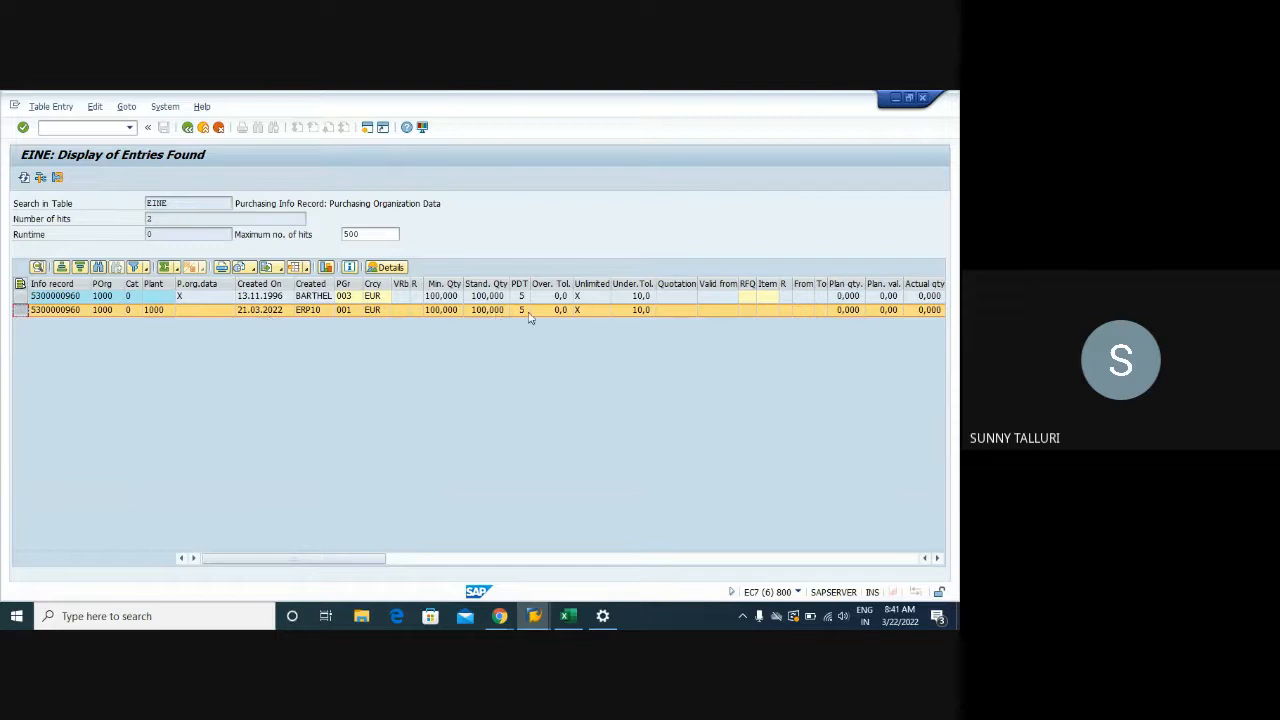
Scroll the grid right to the Net Price column (5,00 and 4,50) and back
left_click(938, 560)
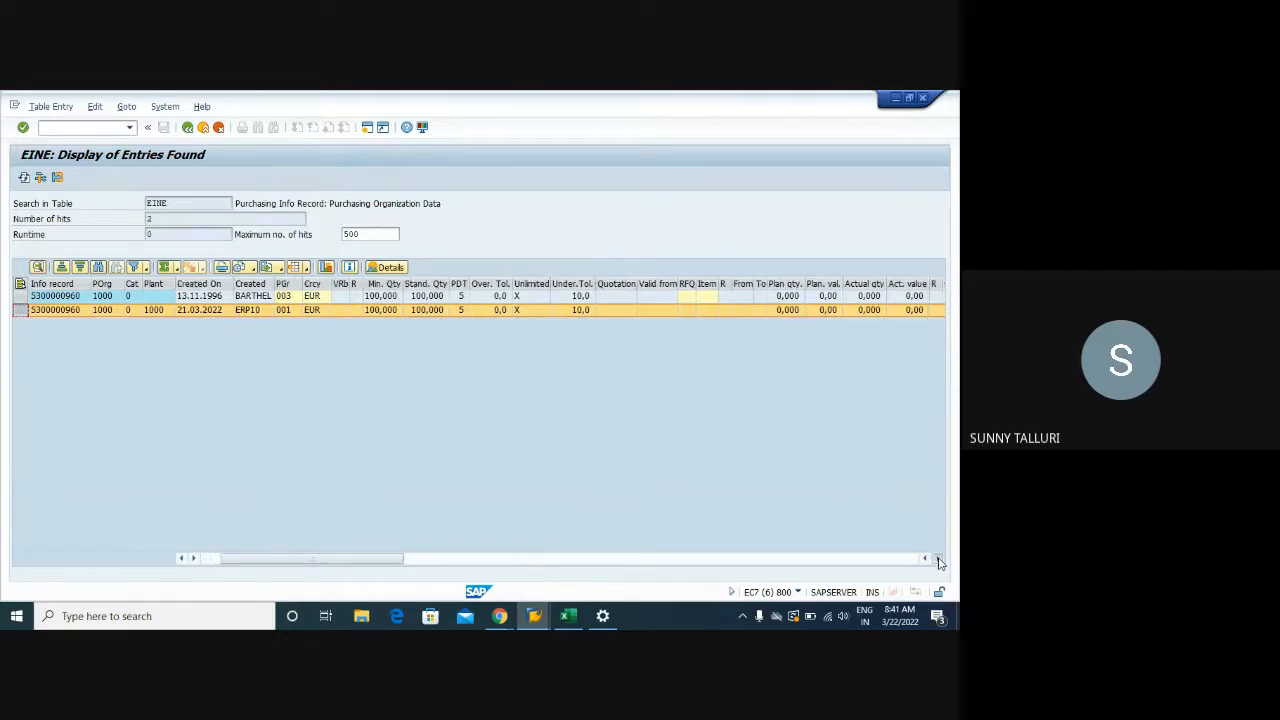
left_click(938, 560)
left_click(938, 560)
left_click(938, 561)
left_click(938, 562)
left_click(938, 560)
left_click(938, 560)
left_click(938, 560)
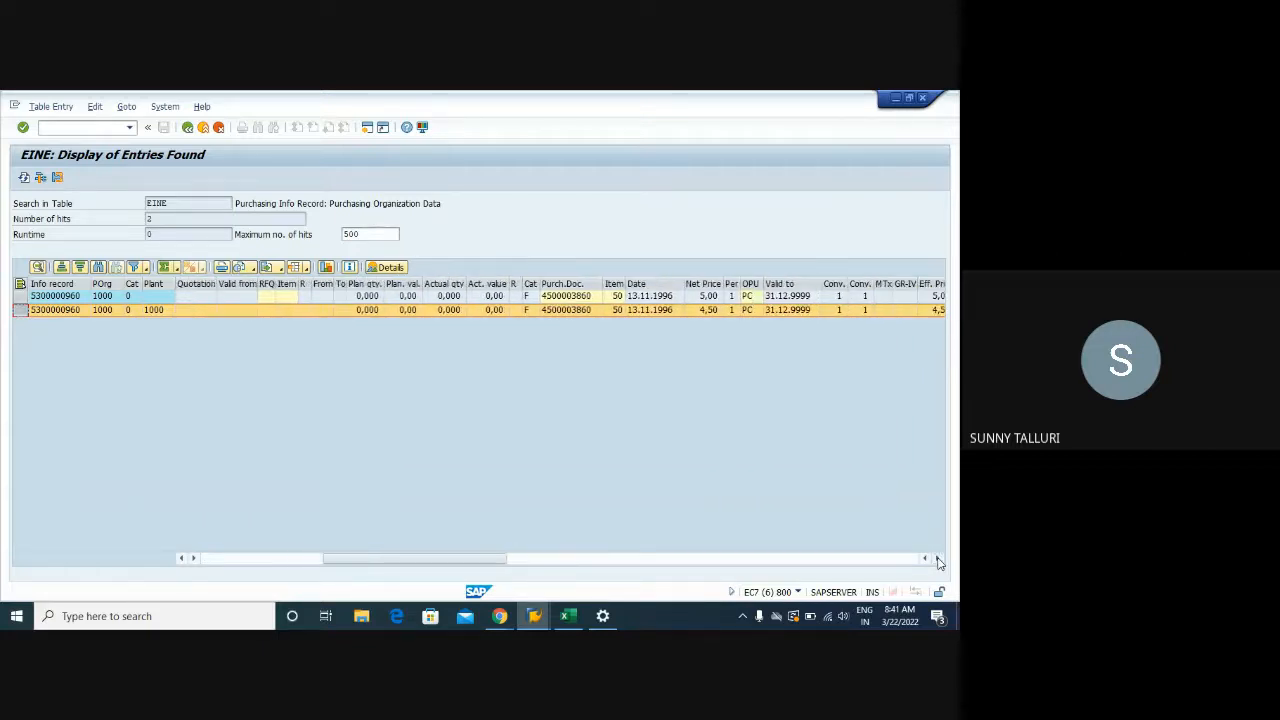
left_click(220, 557)
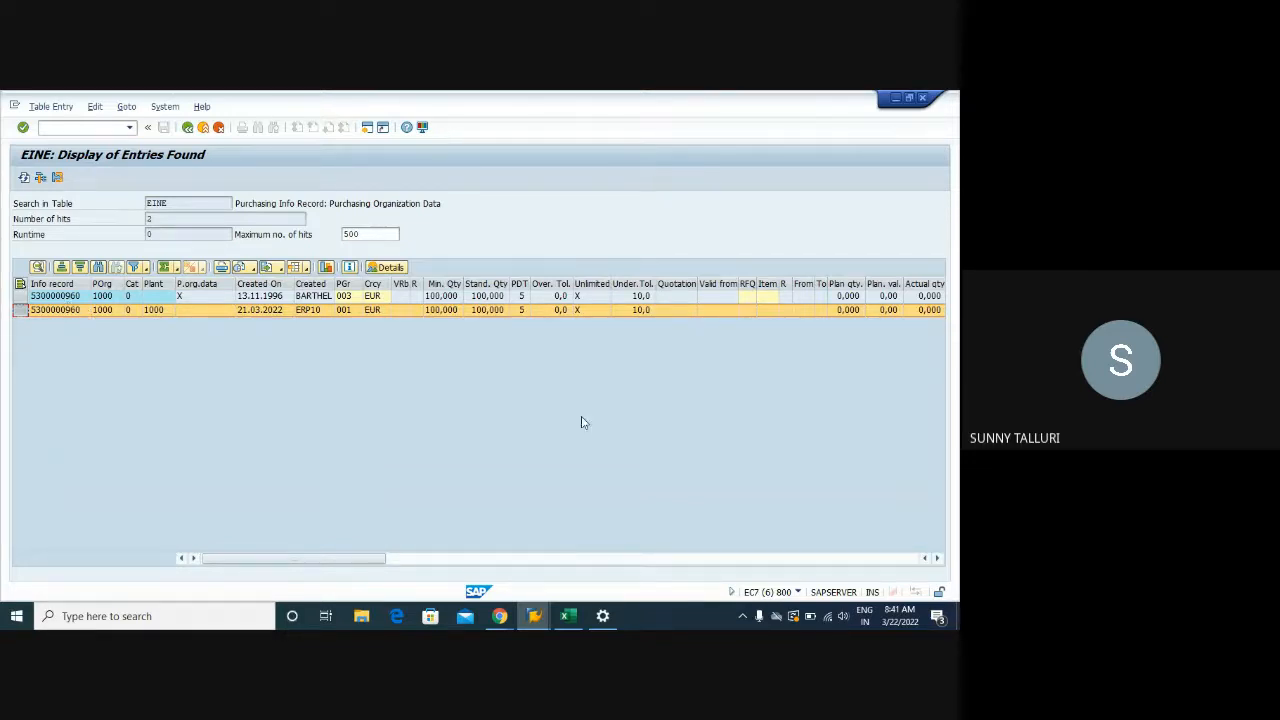
left_click(534, 616)
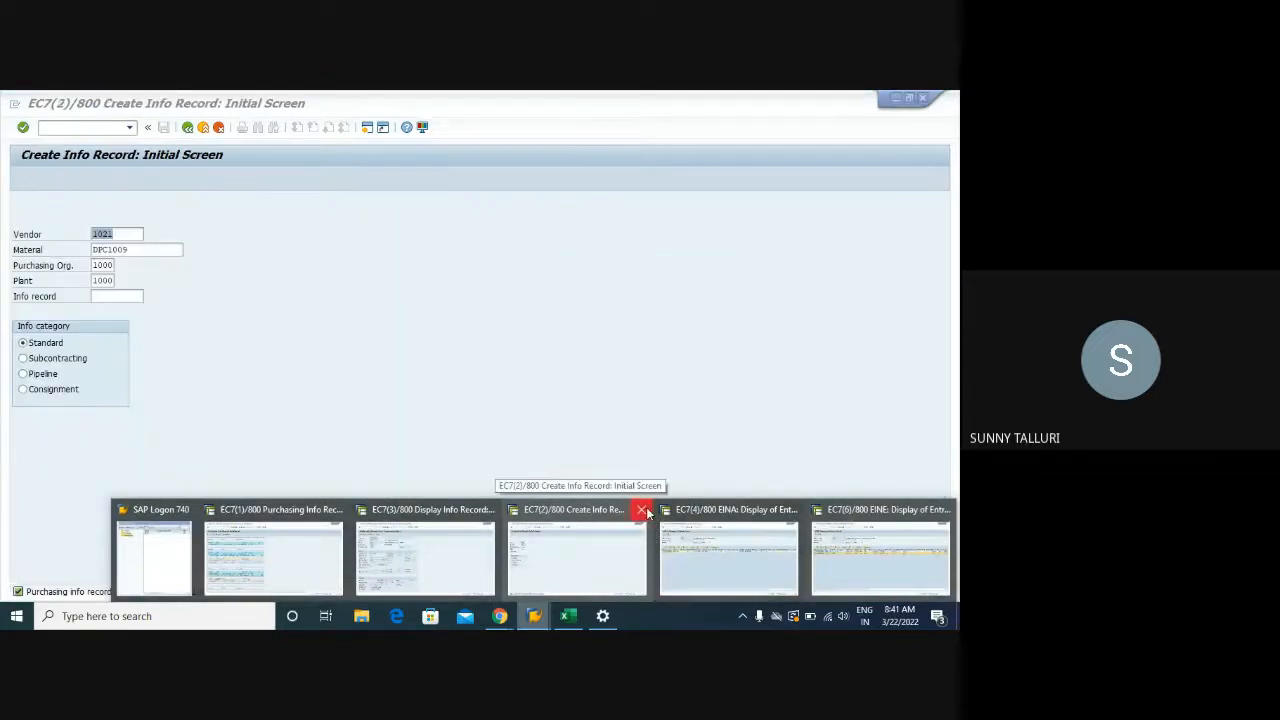
Close the Create Info Record window and start a new purchase order with /OME21N
left_click(641, 509)
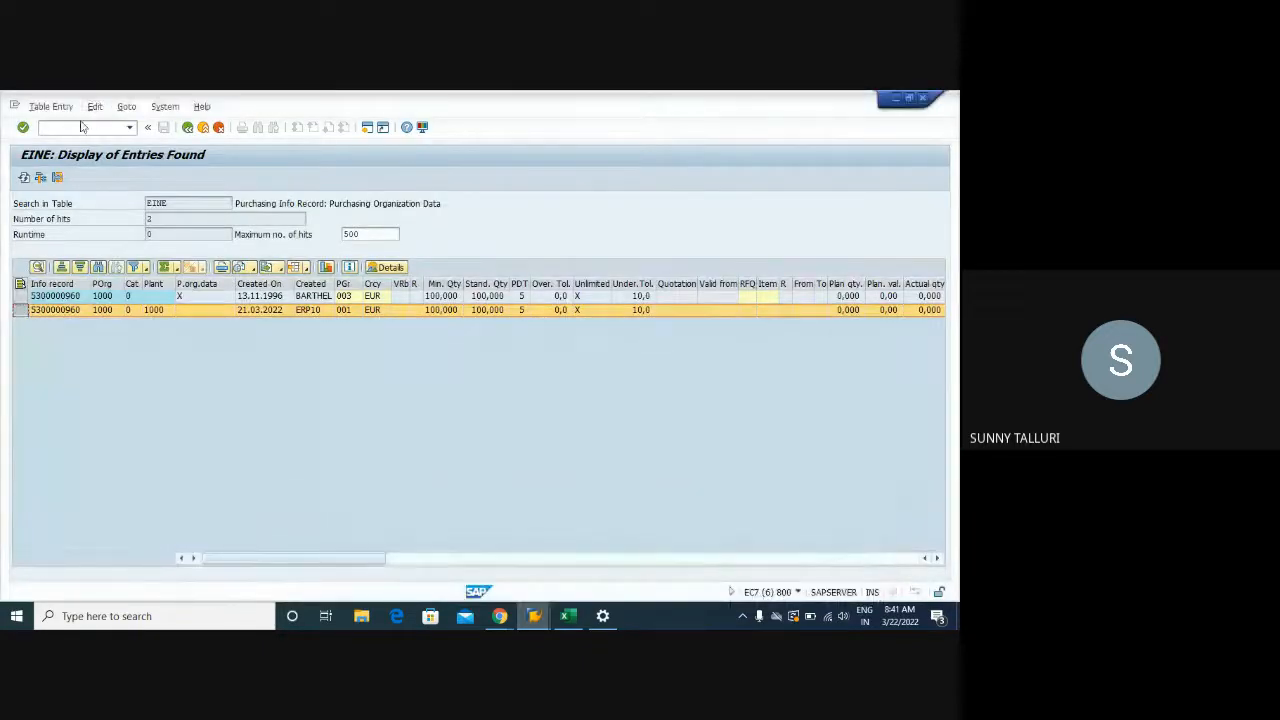
left_click(81, 128)
type("/ome")
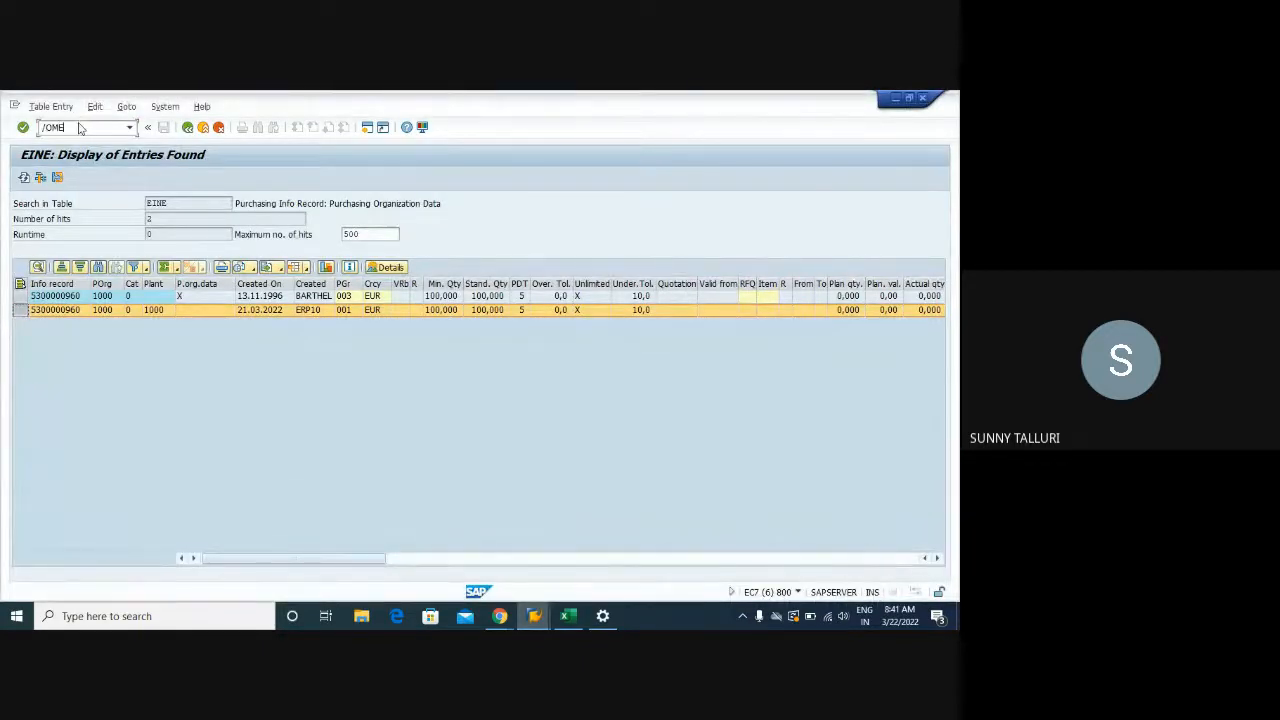
type("21n")
key("Return")
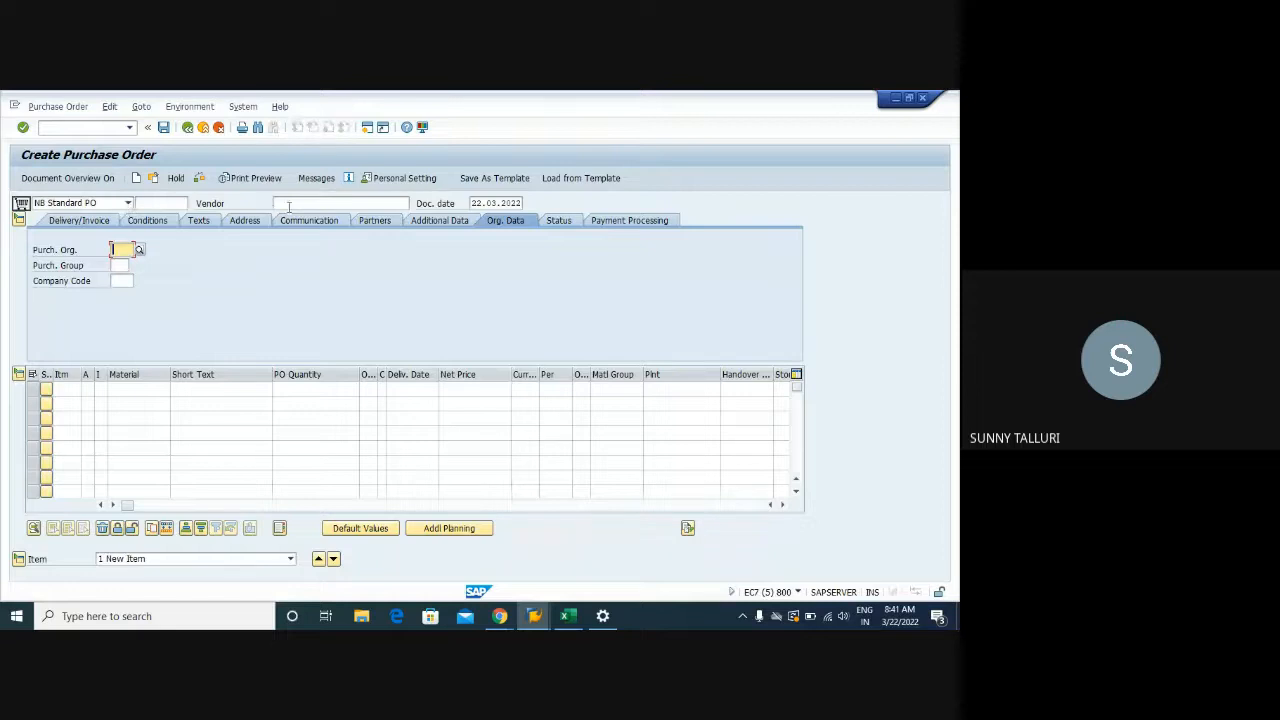
Fill the header with vendor 1021, purchasing org 1000, group 003 and company code 1000
left_click(285, 203)
left_click(283, 217)
left_click(116, 250)
left_click(120, 264)
left_click(120, 267)
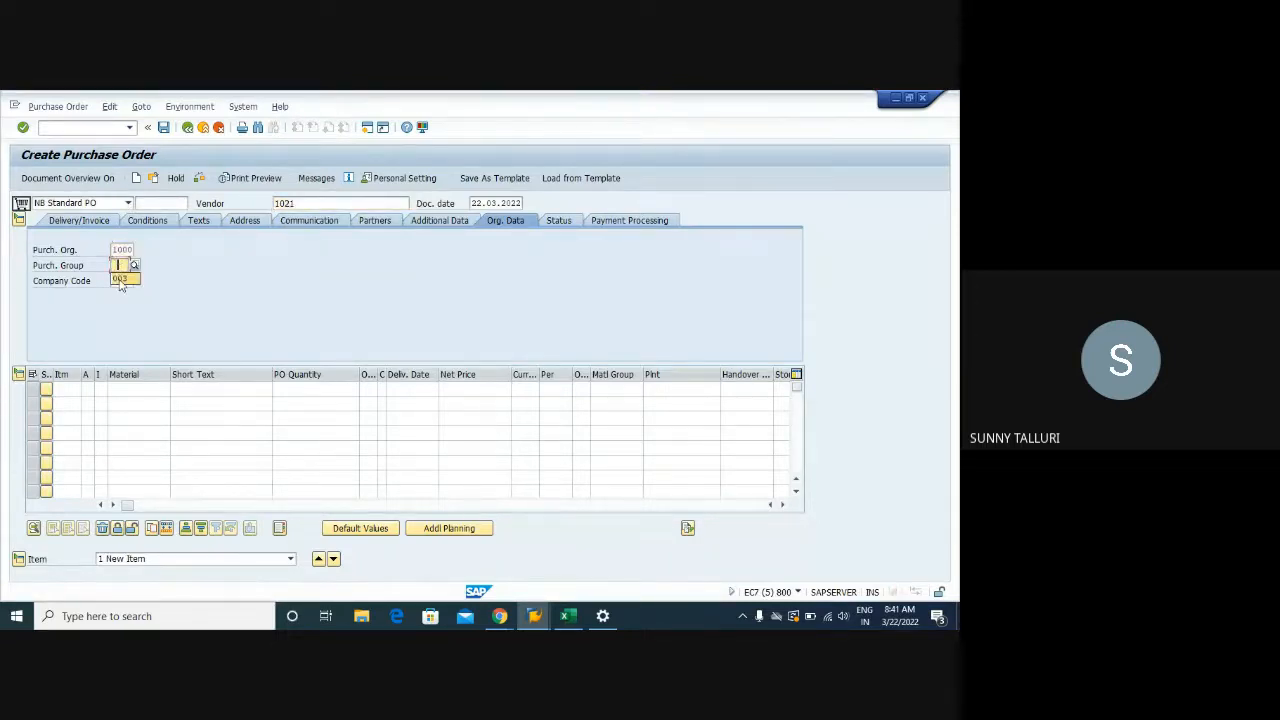
left_click(122, 281)
left_click(122, 282)
left_click(121, 296)
Add an item for 70 of material DPC1009 at plant 1000, storage location 0001
left_click(145, 389)
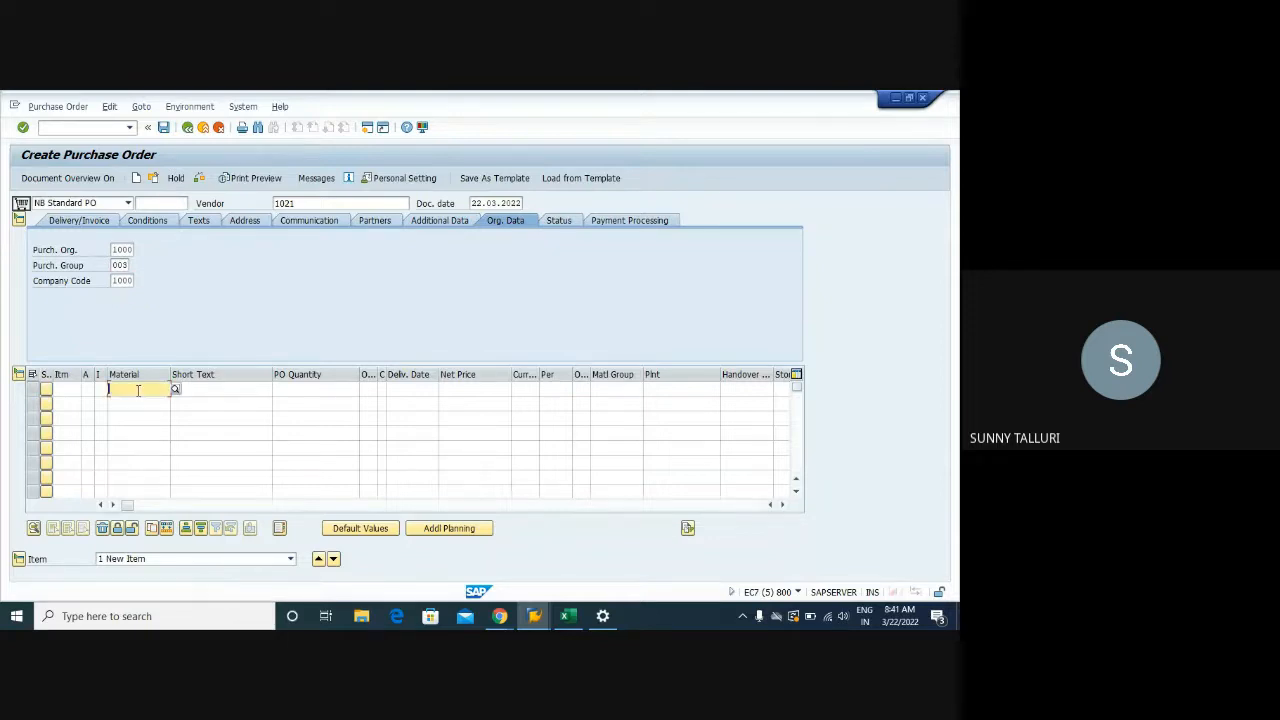
left_click(136, 404)
left_click(306, 389)
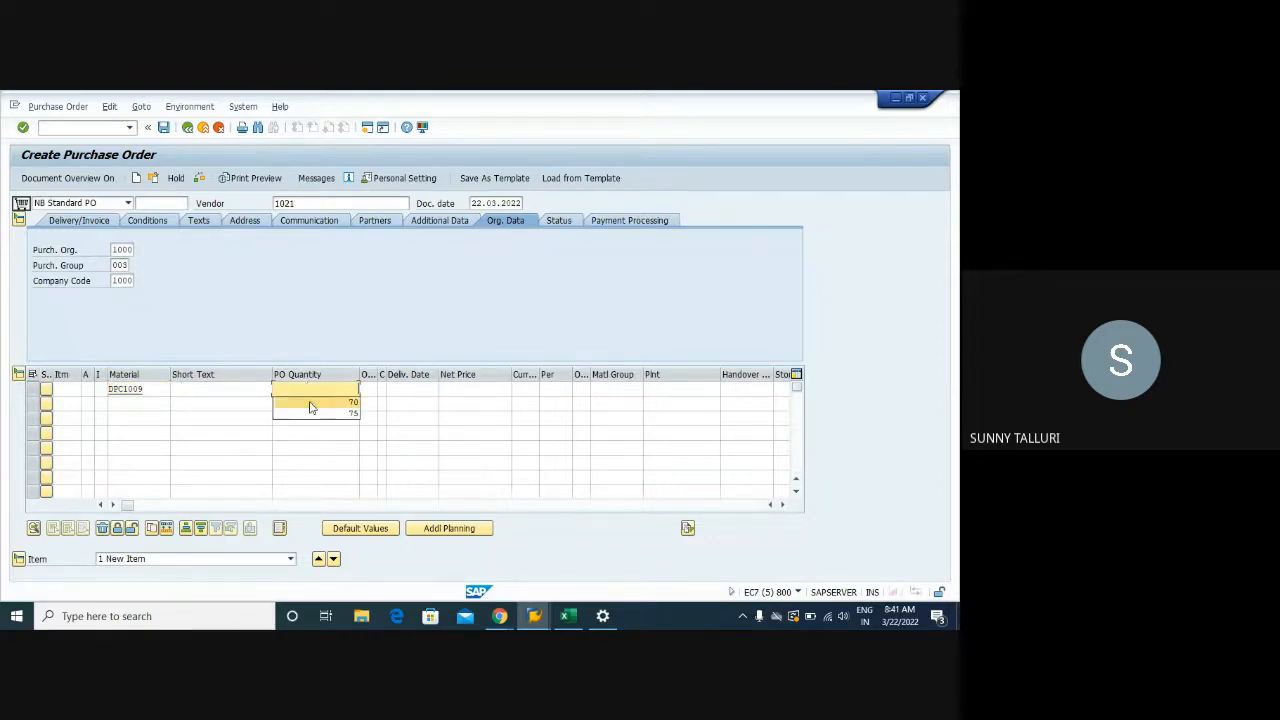
left_click(312, 402)
left_click(666, 389)
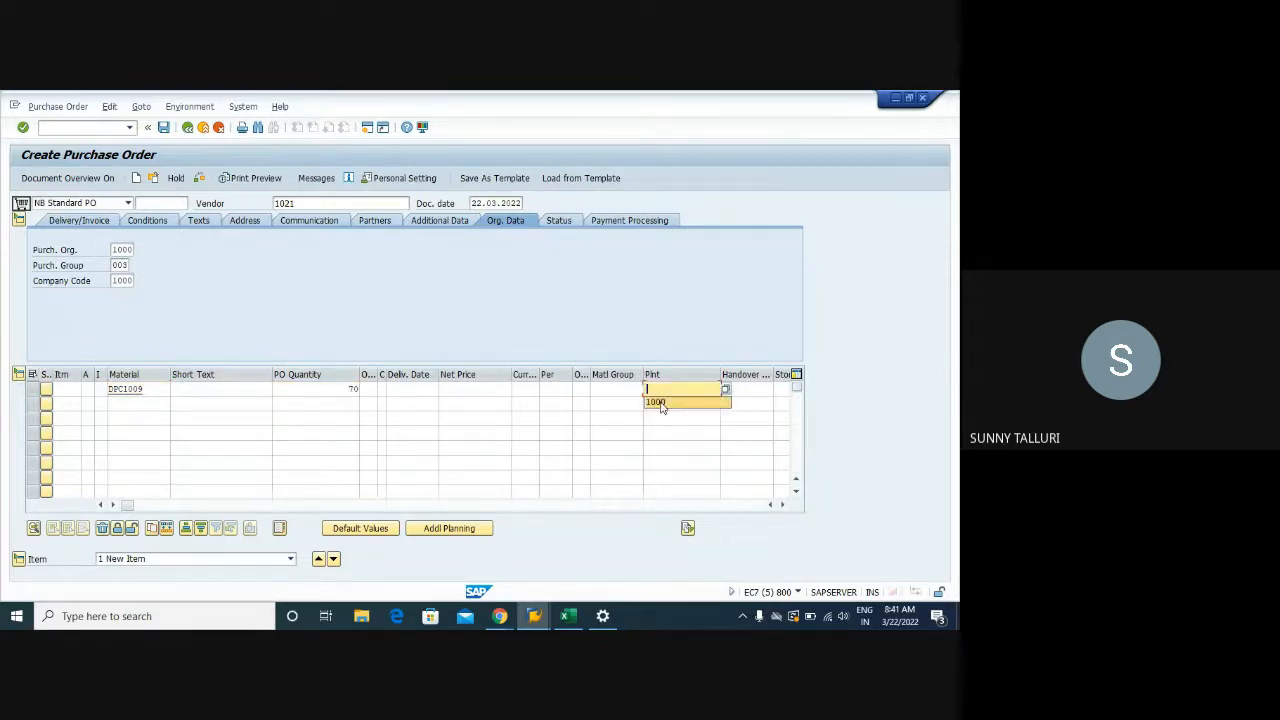
left_click(662, 403)
left_click(769, 401)
key("Tab")
left_click(727, 390)
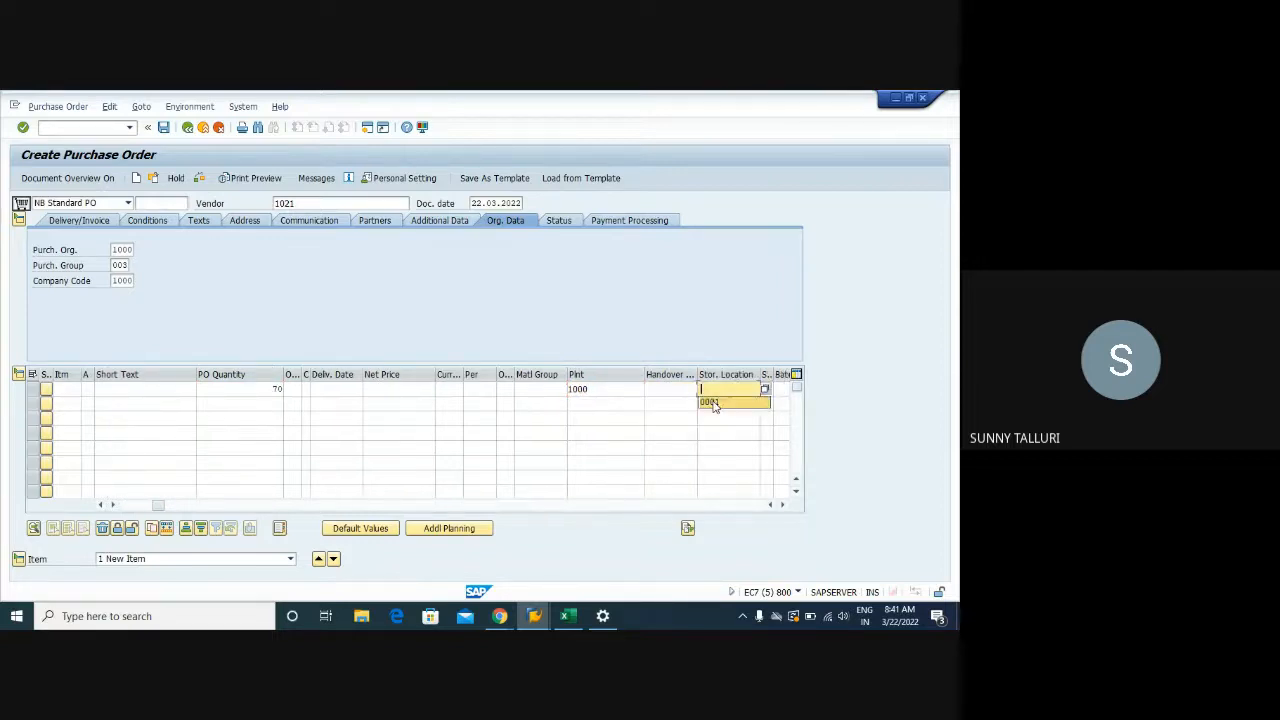
left_click(717, 405)
Validate the order, accept the minimum quantity warning, and show the item's 4,50 EUR pricing conditions
key("Return")
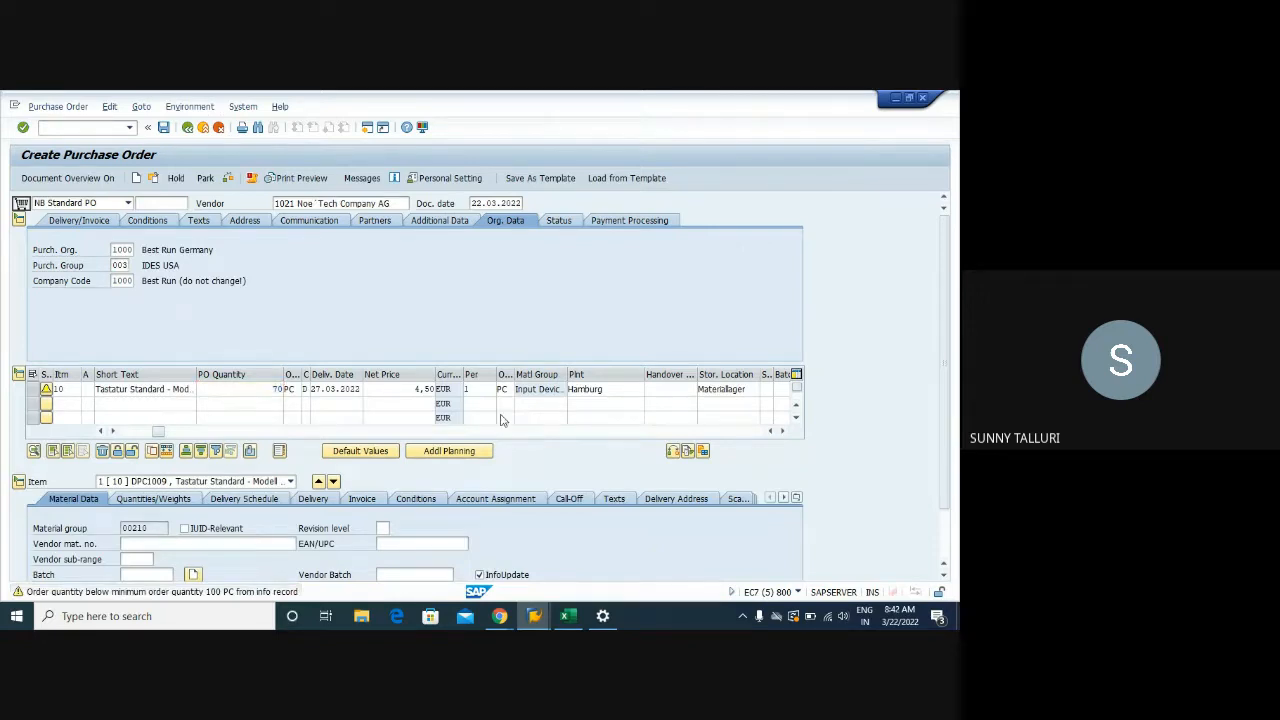
key("Return")
left_click(415, 498)
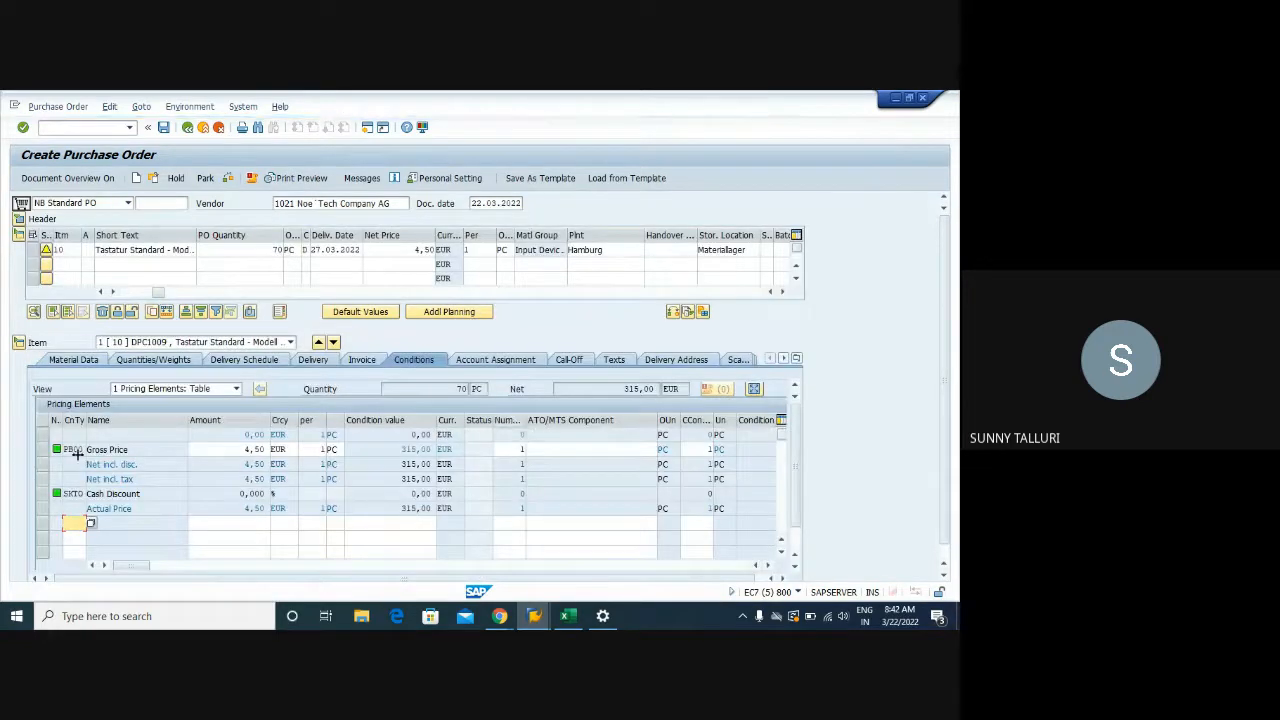
left_click(42, 450)
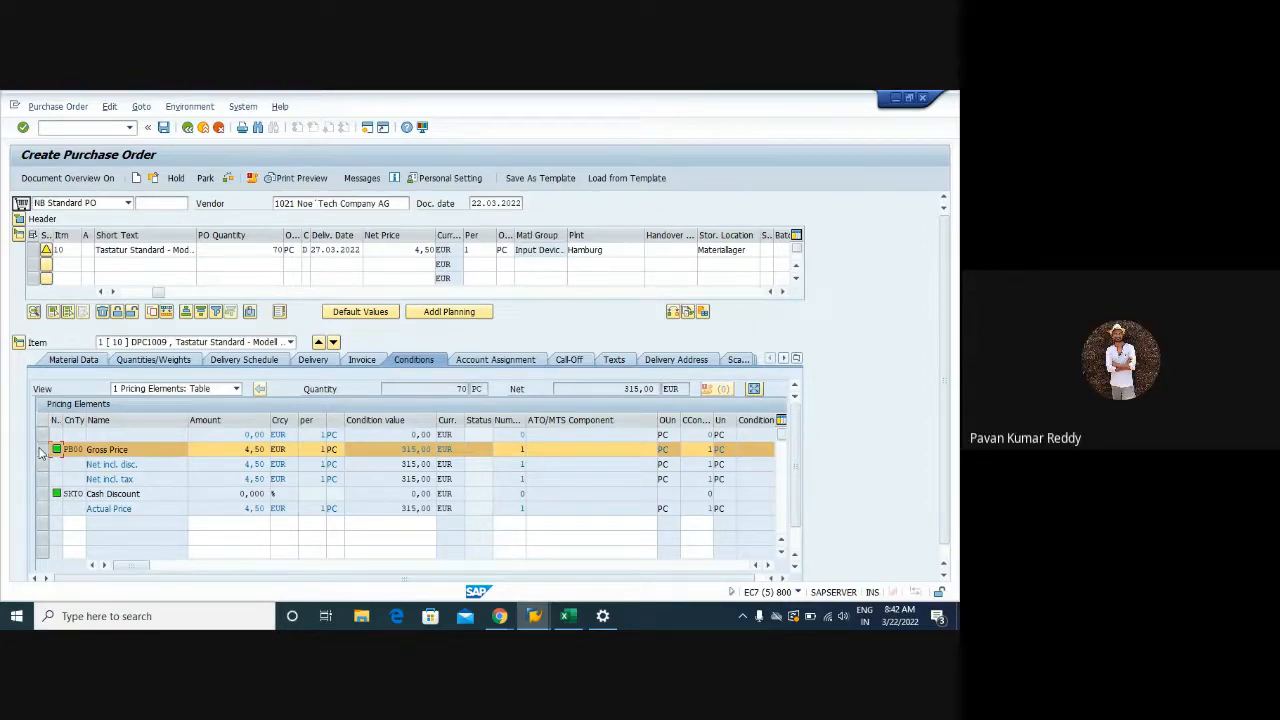
left_click(42, 452)
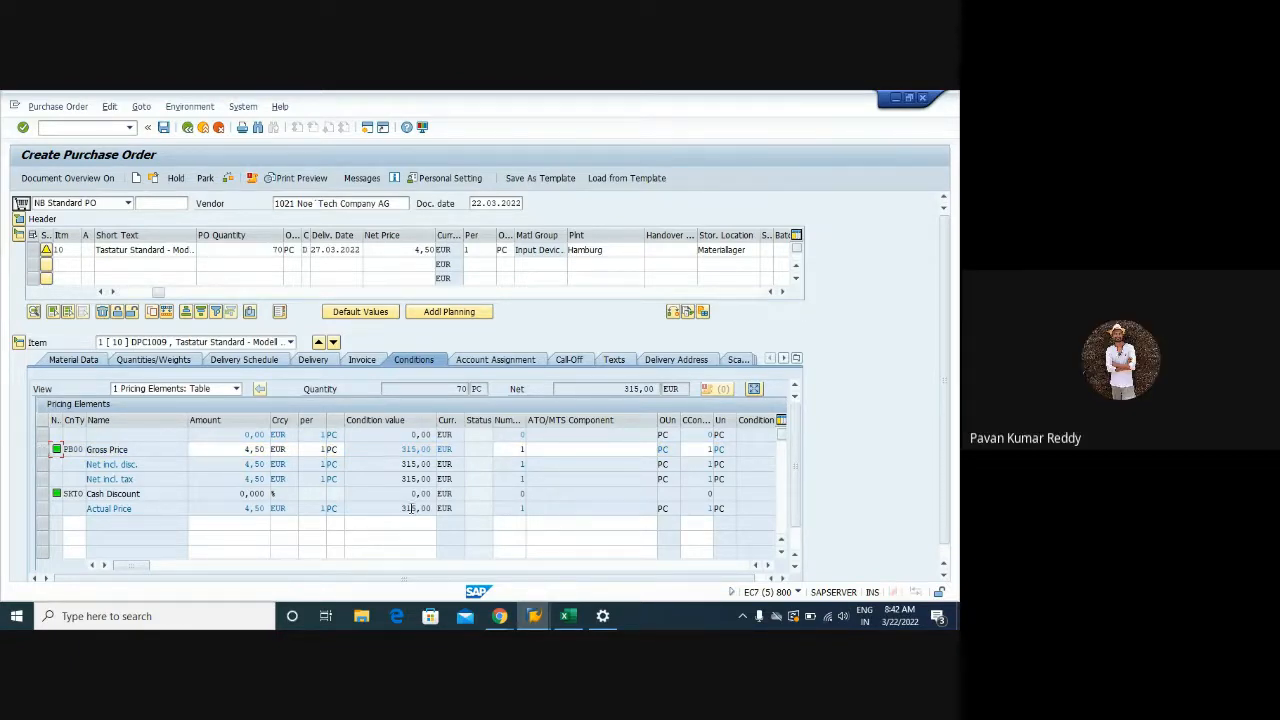
mouse_move(534, 616)
mouse_move(601, 562)
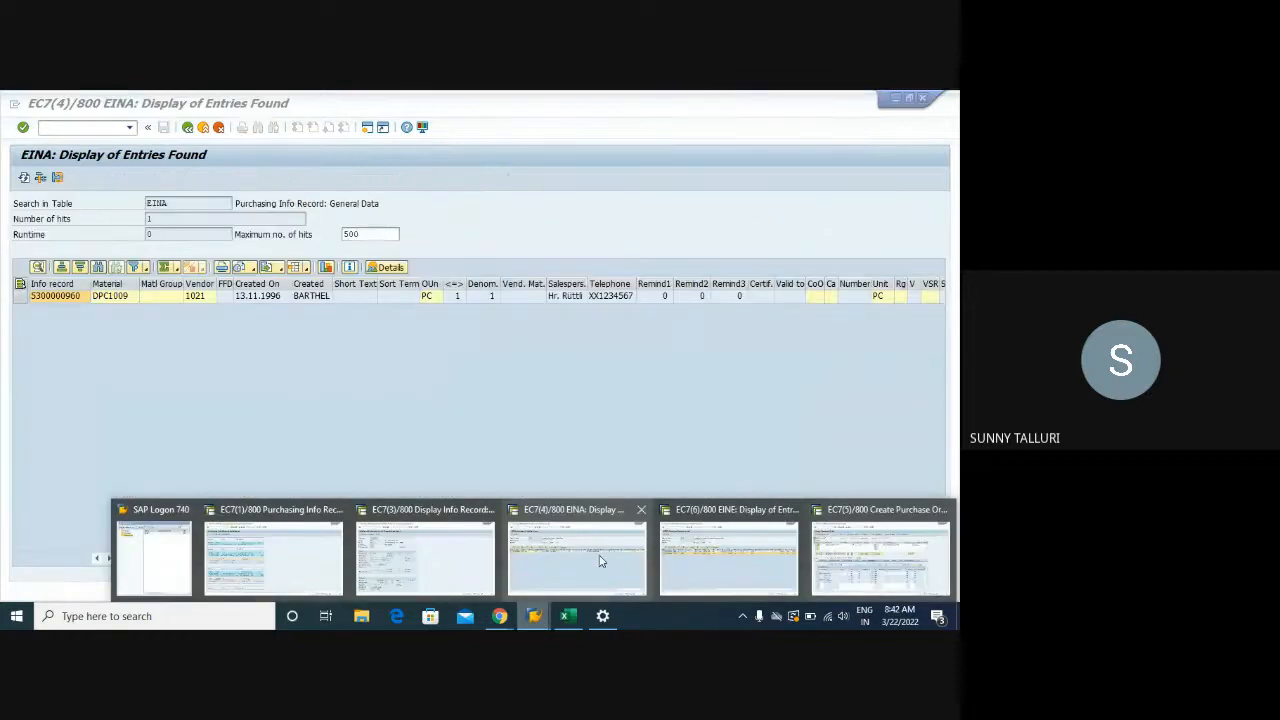
Switch SAP windows and open the info record deletion-flag function via /NME13
left_click(606, 558)
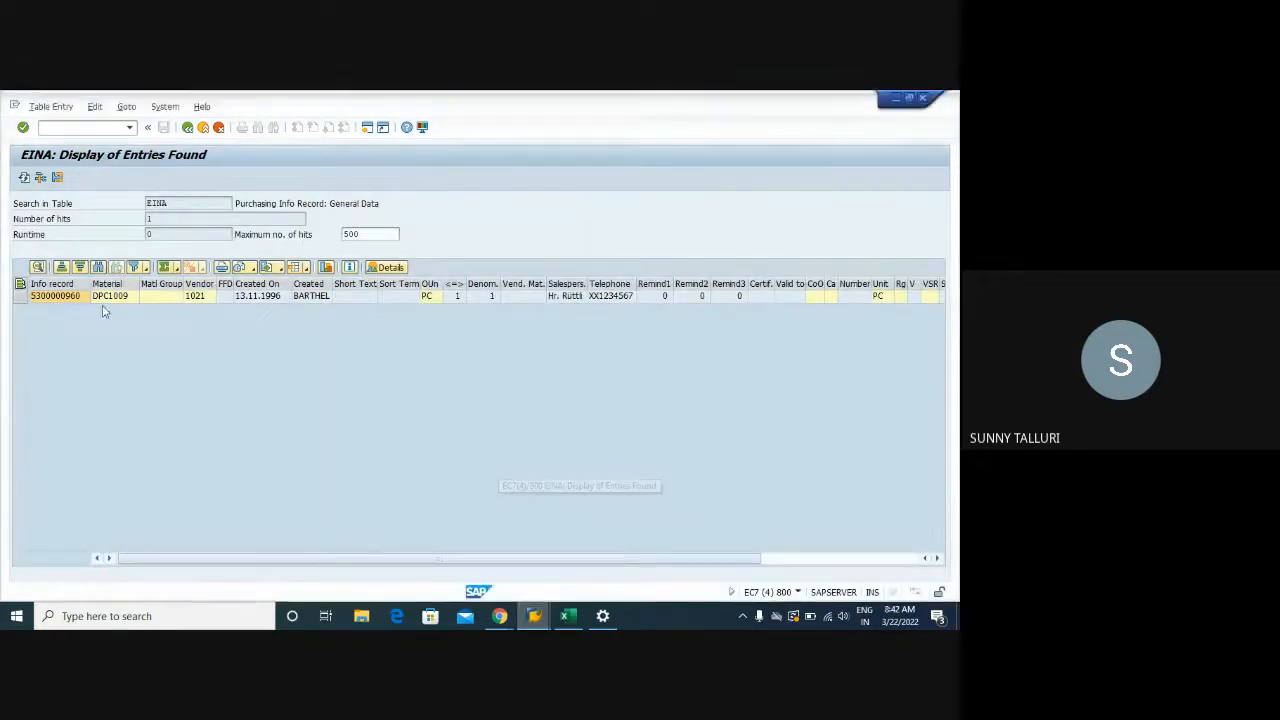
left_click(64, 127)
type("/NM")
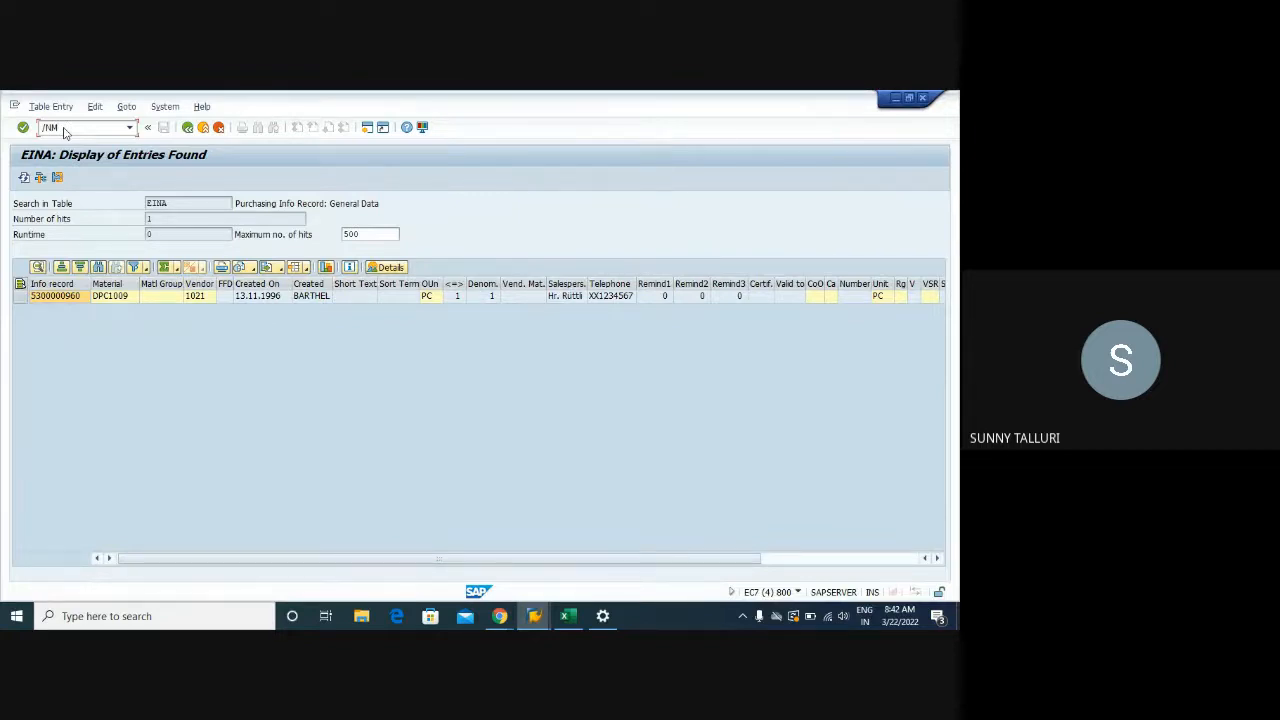
type("E13")
key("Return")
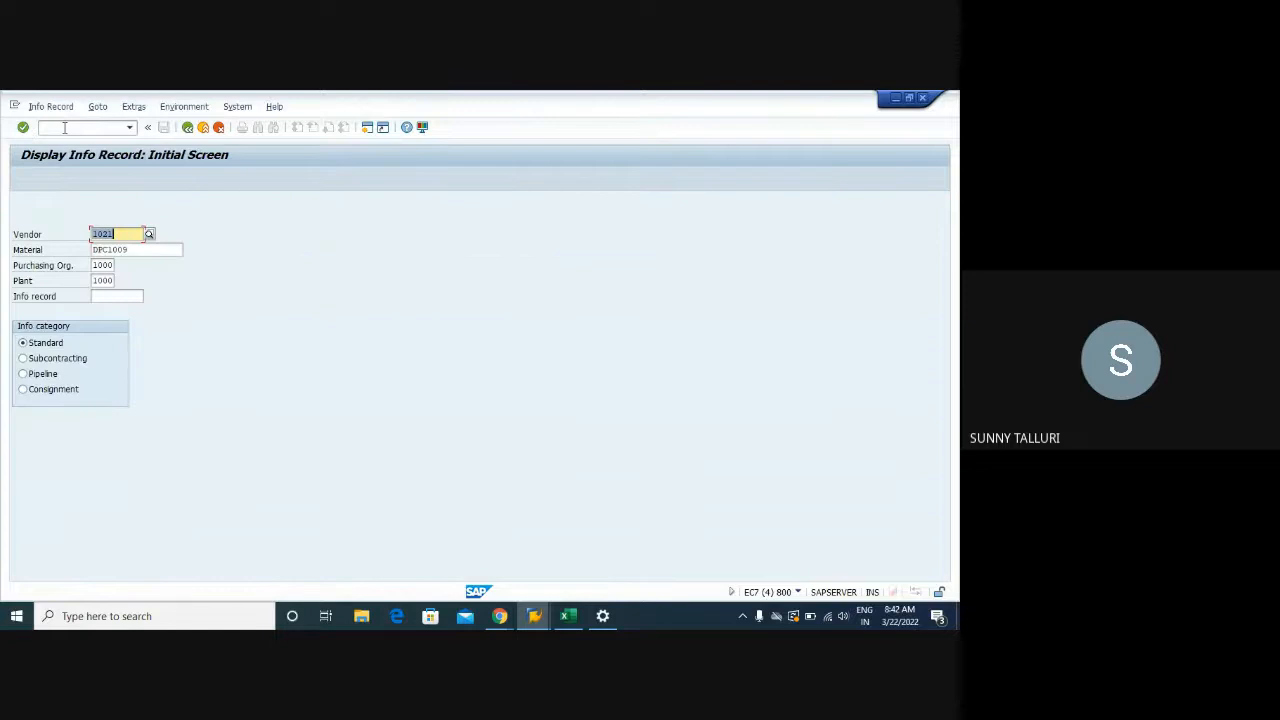
left_click(50, 106)
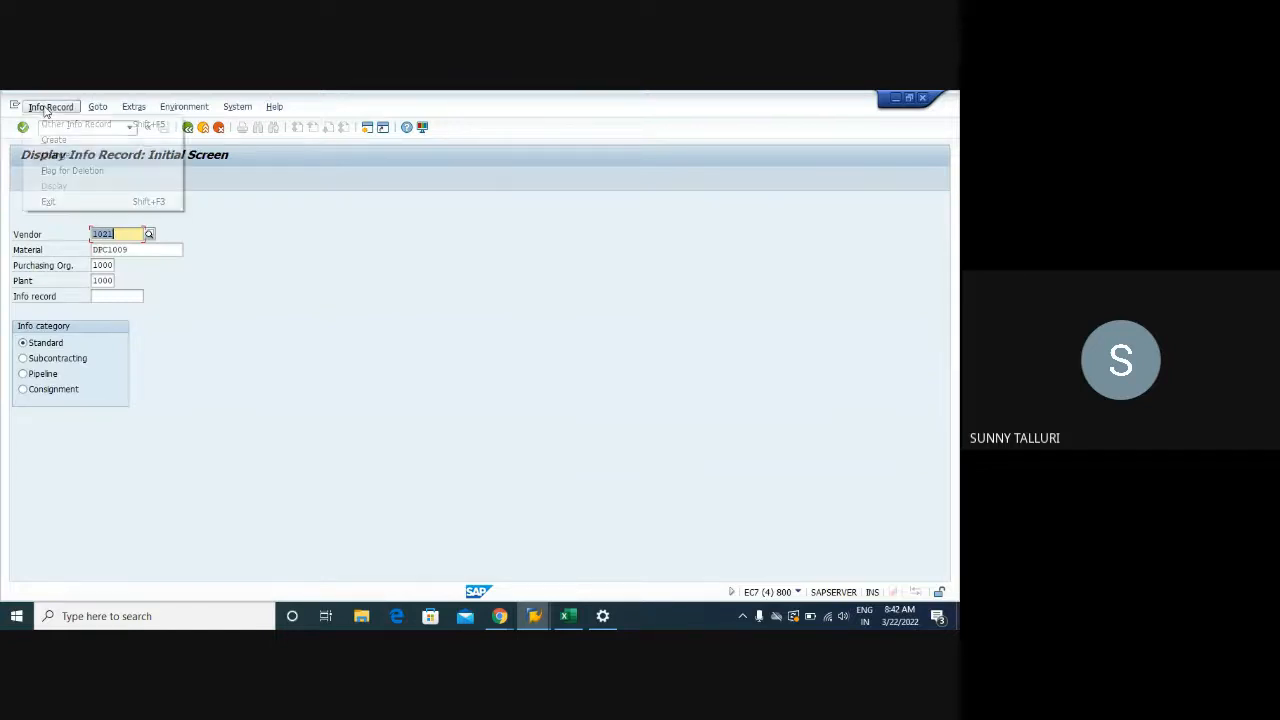
left_click(55, 172)
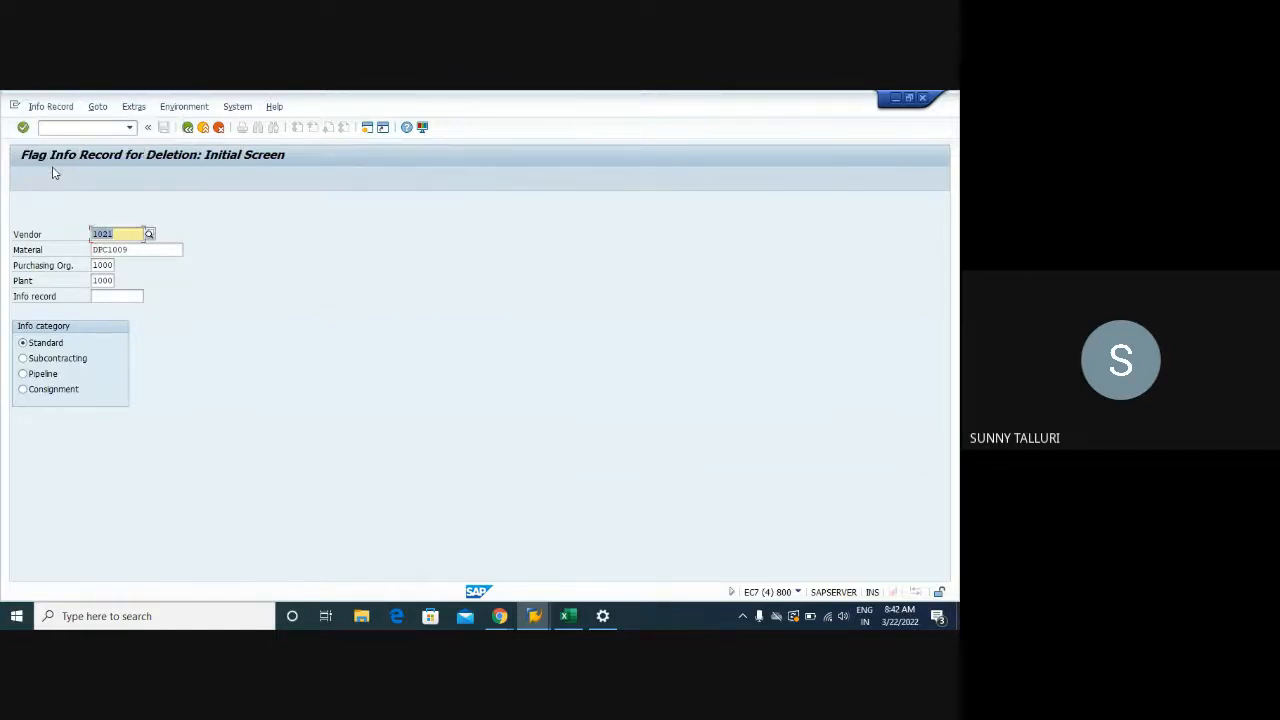
left_click(97, 280)
key("BackSpace")
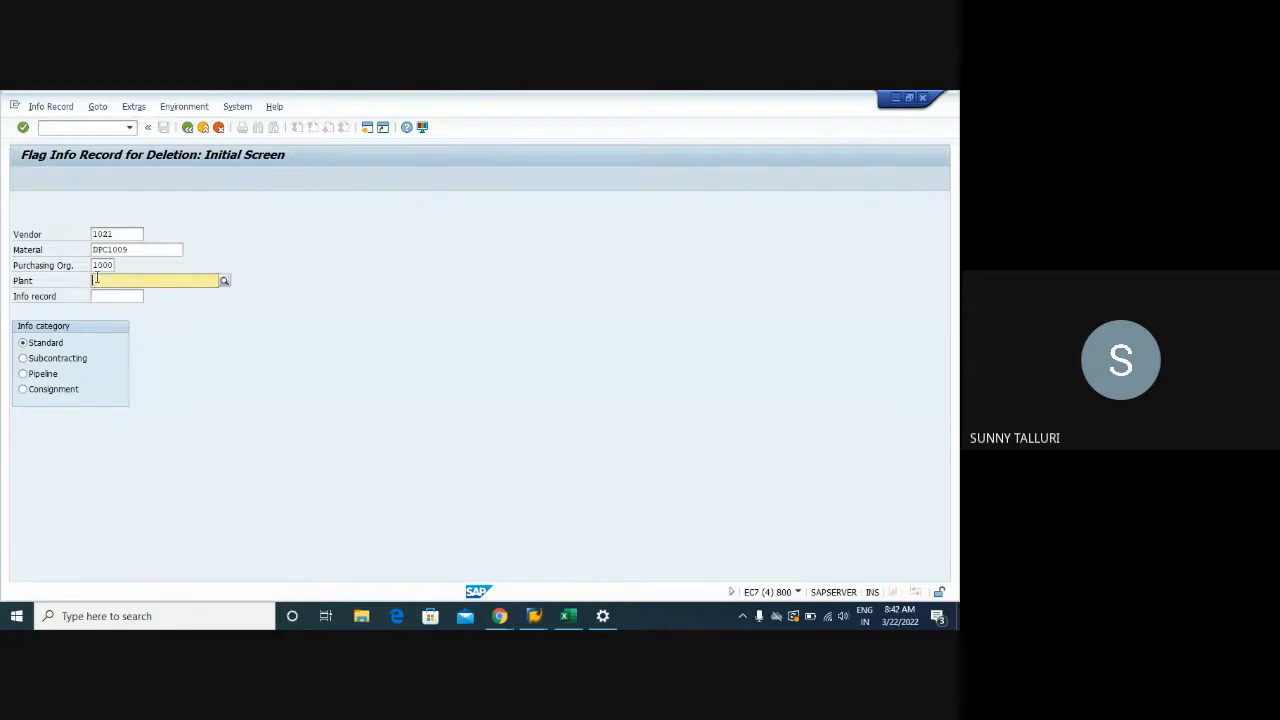
key("Return")
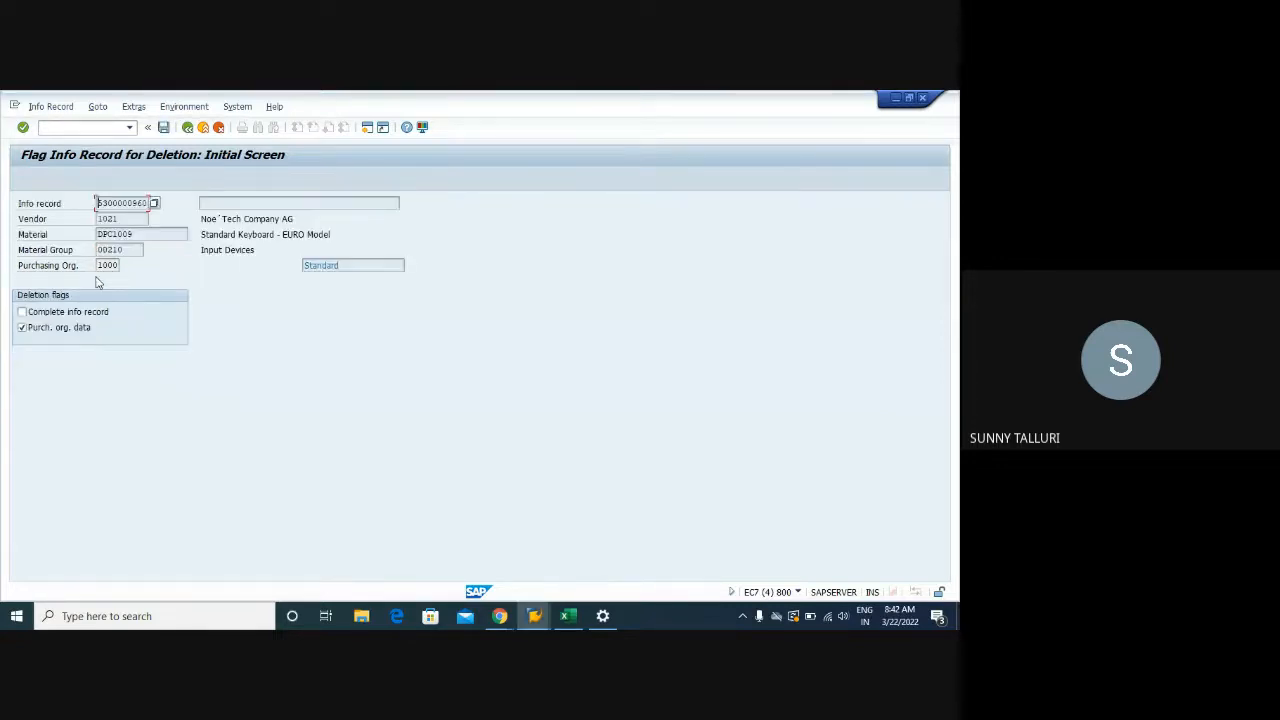
left_click(22, 328)
left_click(533, 615)
left_click(729, 557)
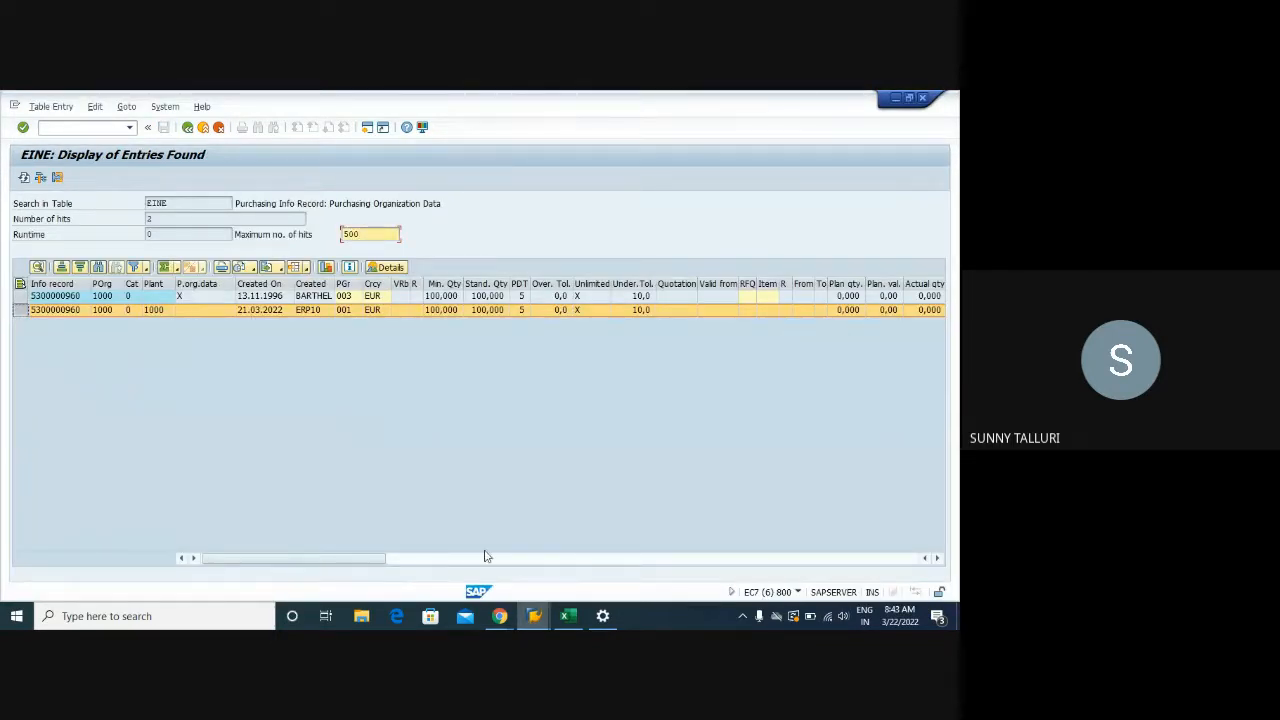
Save the cleared purchasing-org deletion flag in the ME15 window
left_click(533, 615)
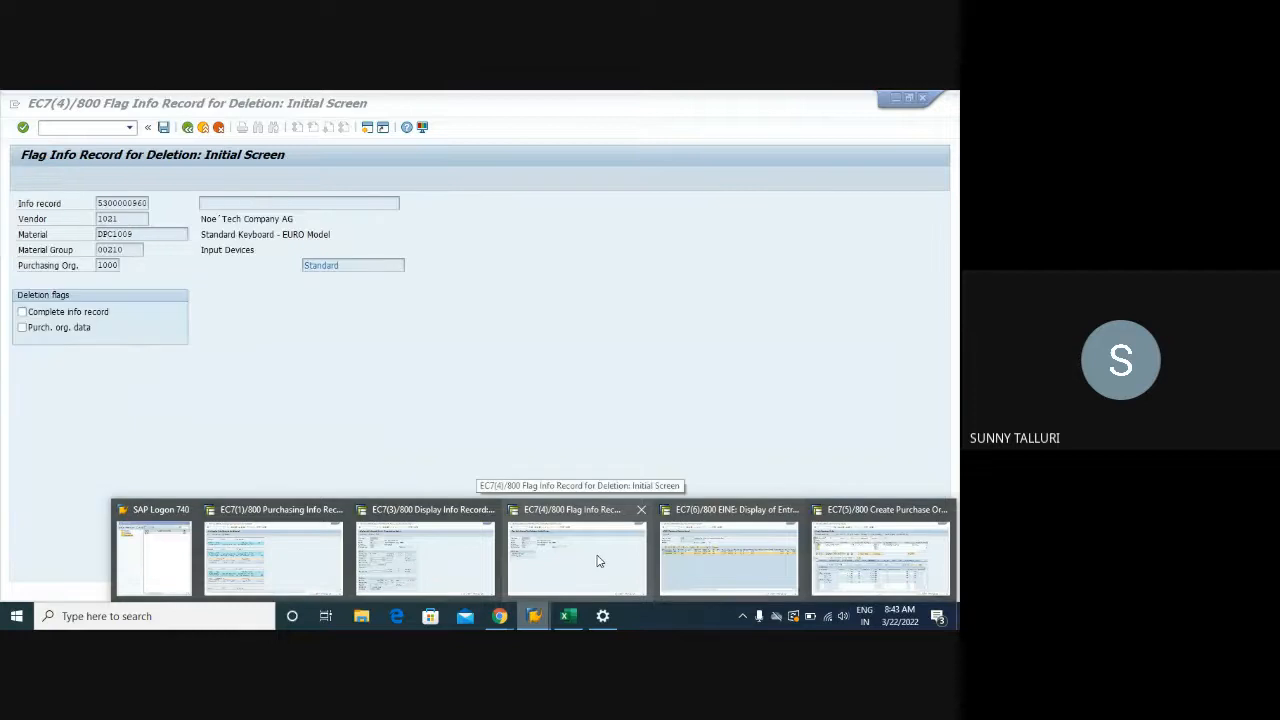
left_click(598, 561)
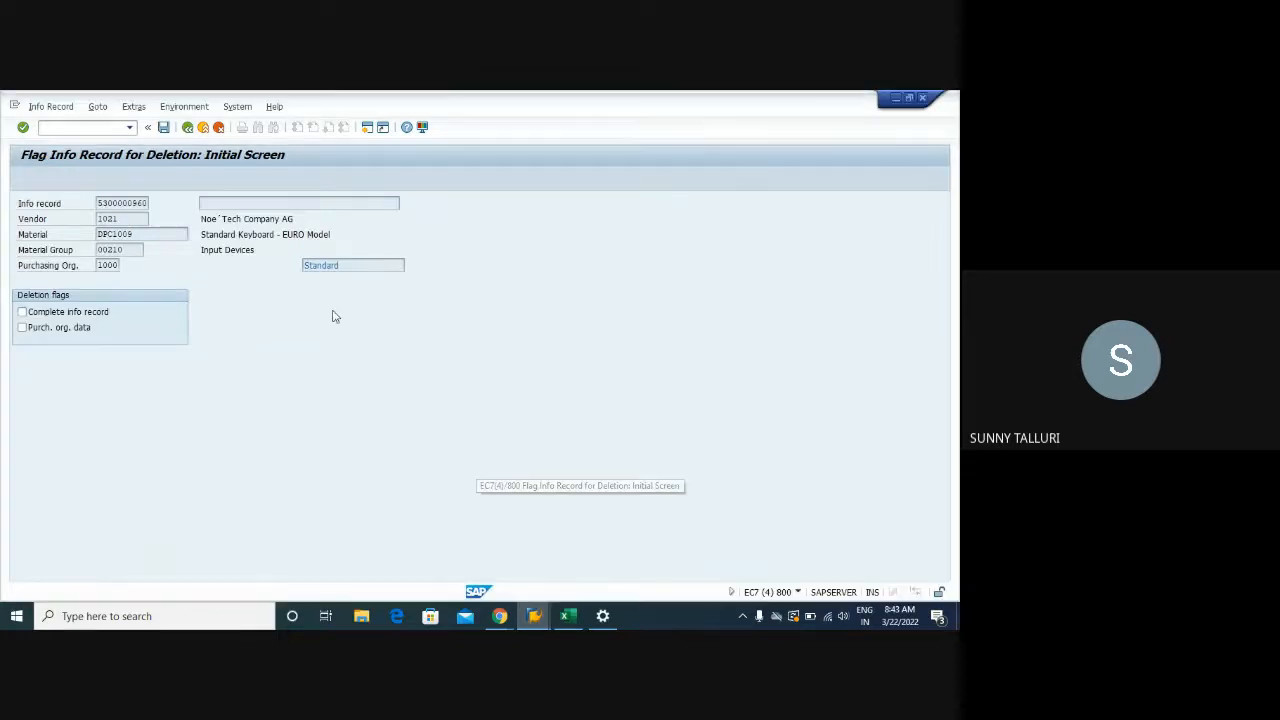
left_click(163, 127)
Refresh the EINE listing and widen the P.org.data column to confirm the flag is gone
left_click(533, 615)
left_click(729, 561)
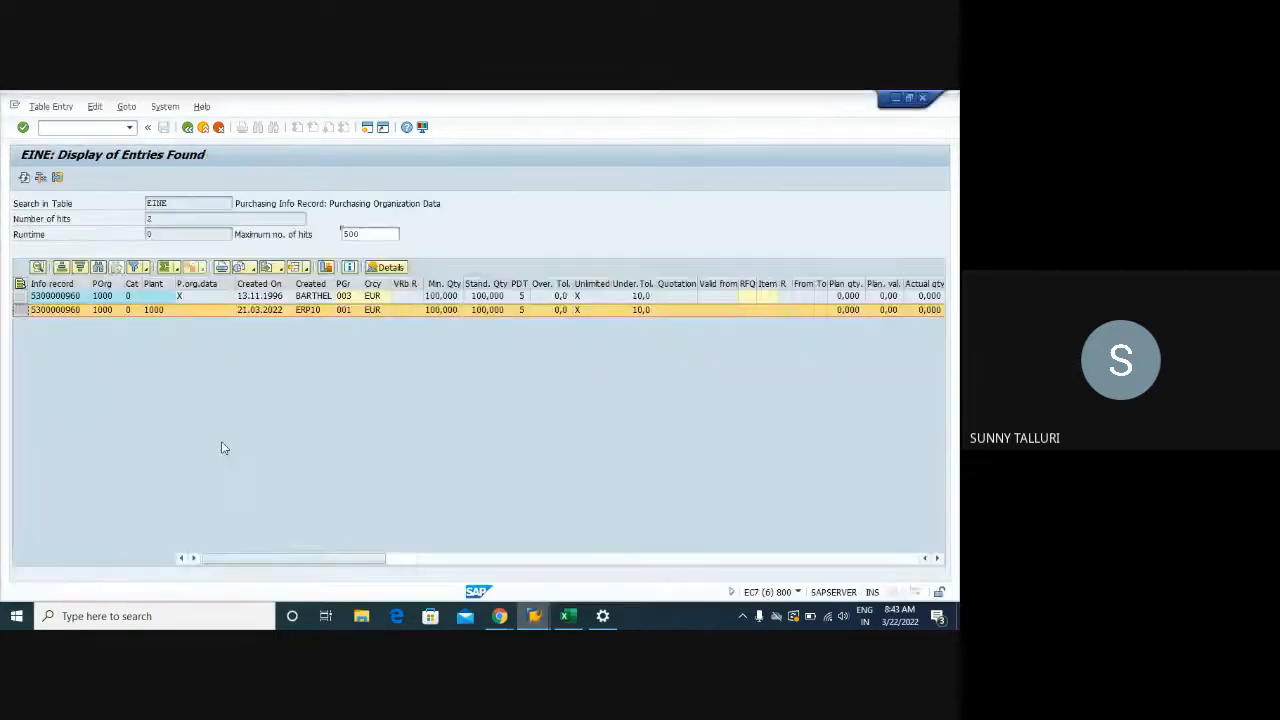
left_click(197, 297)
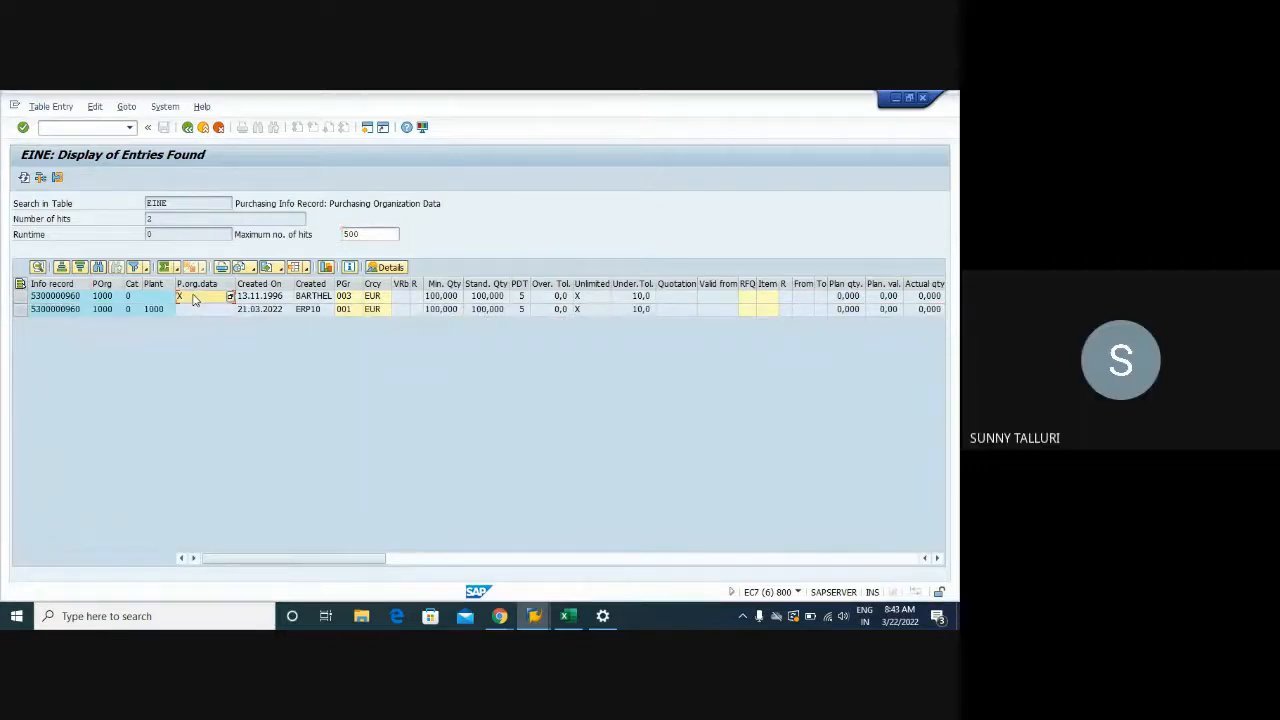
left_click(23, 178)
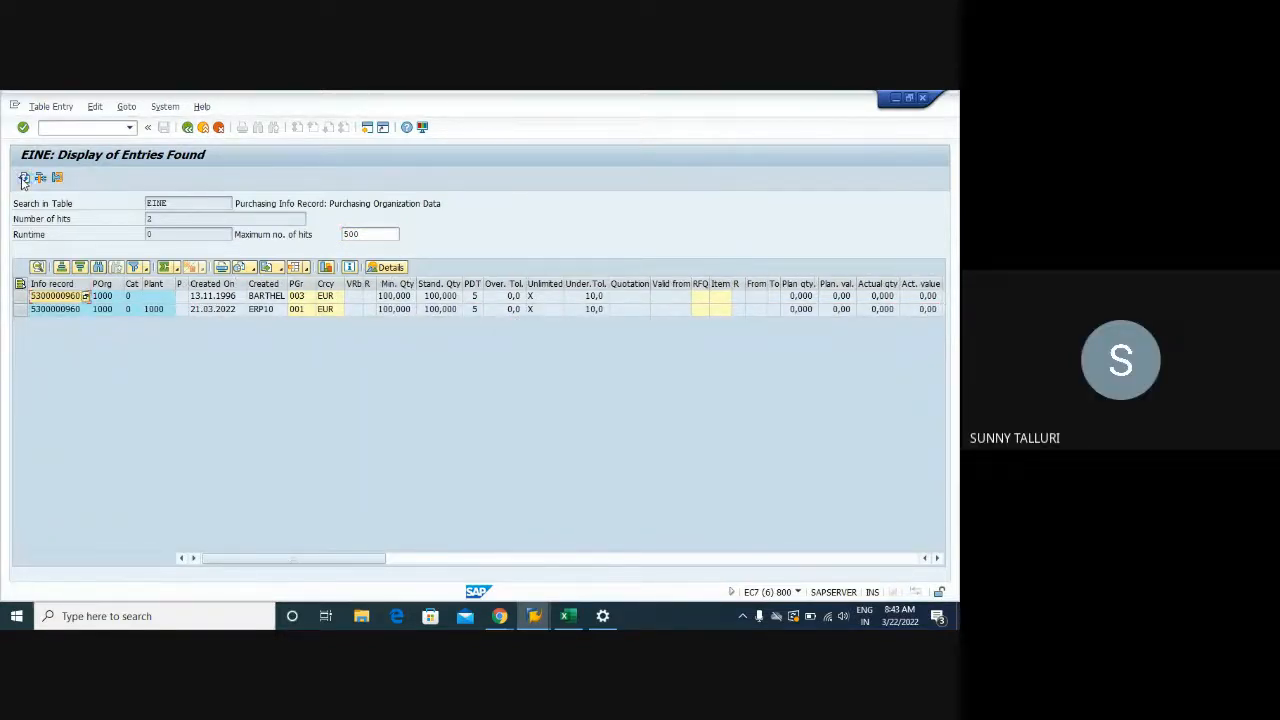
left_click_drag(185, 290, 235, 290)
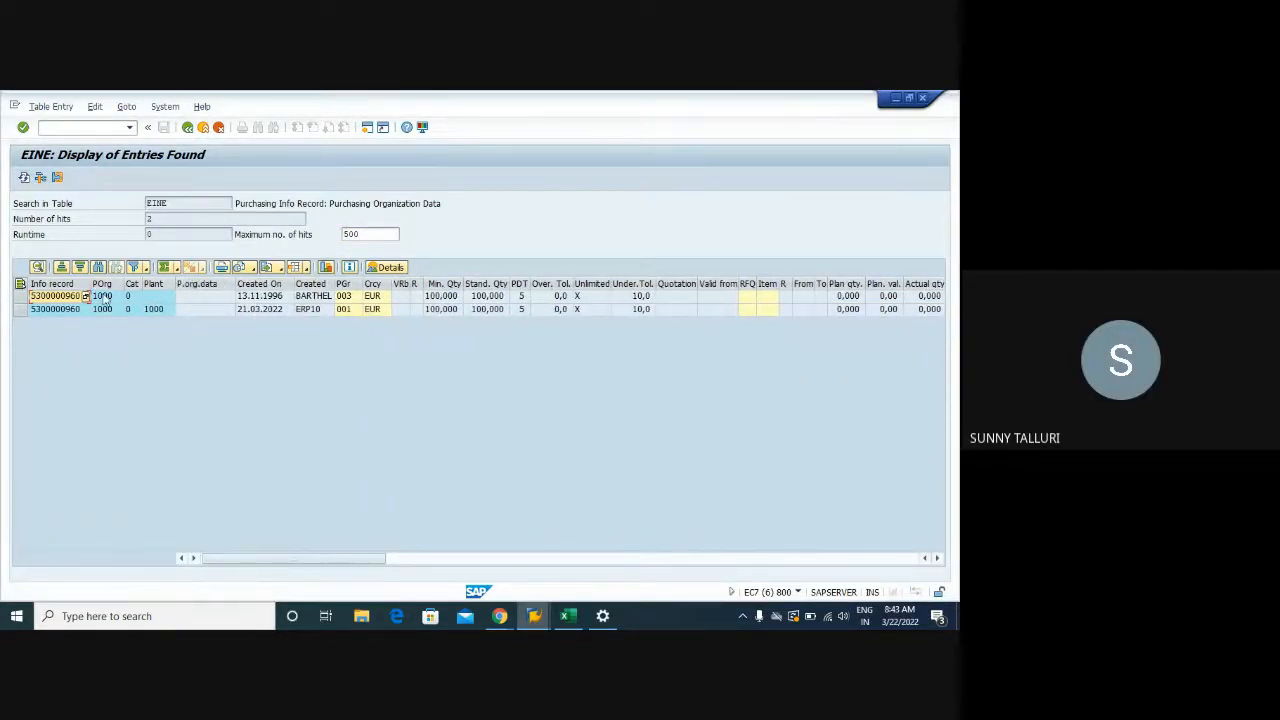
left_click_drag(45, 297, 50, 309)
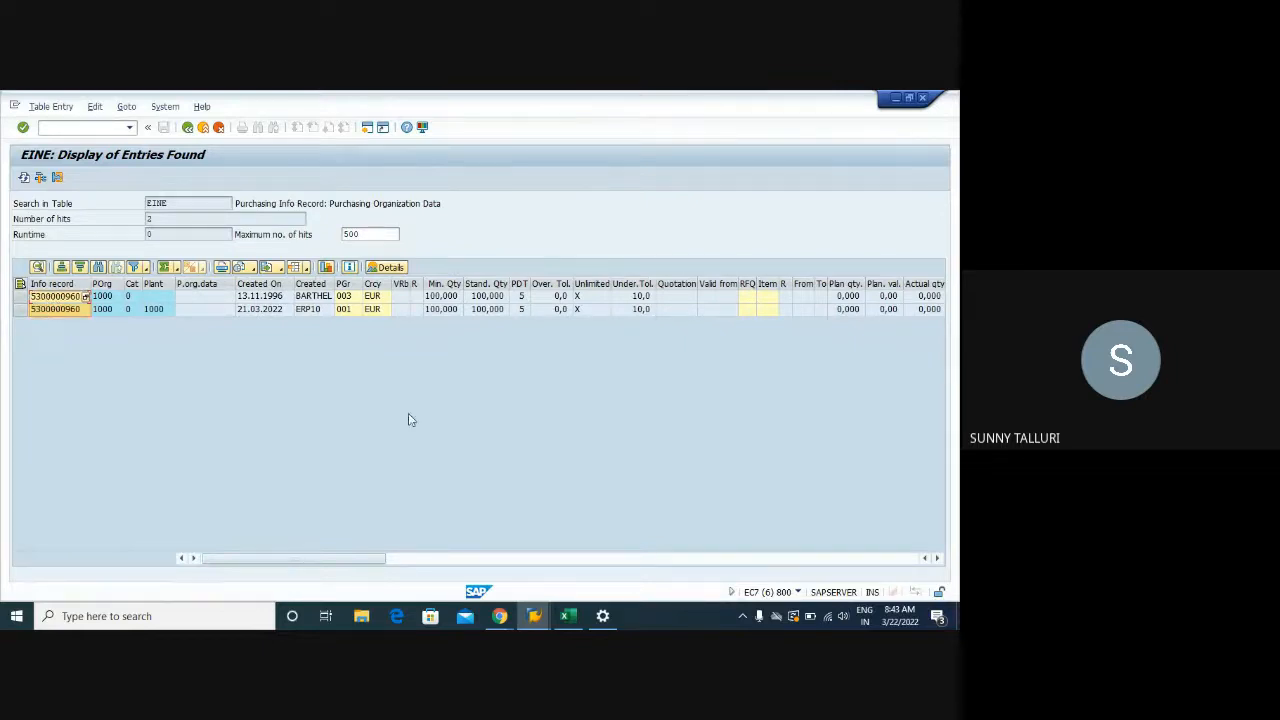
Bring the purchase order window forward and start a new order with /NME21N
mouse_move(535, 610)
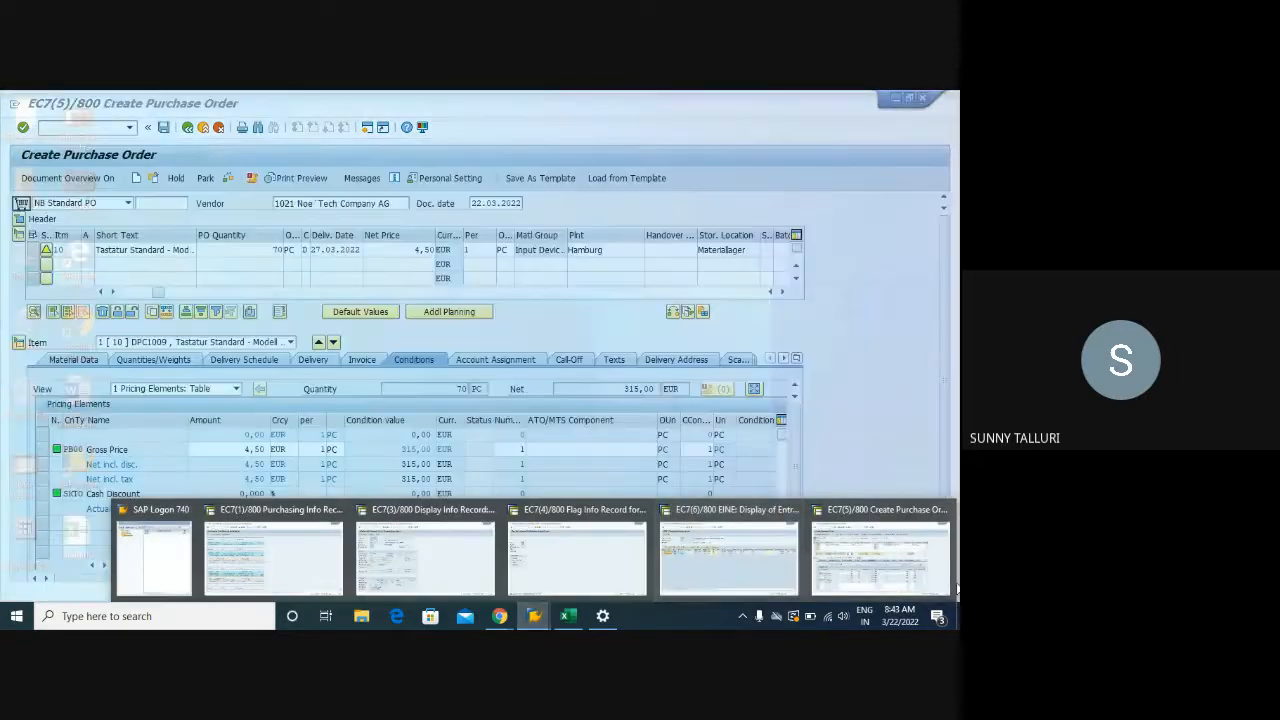
left_click(953, 588)
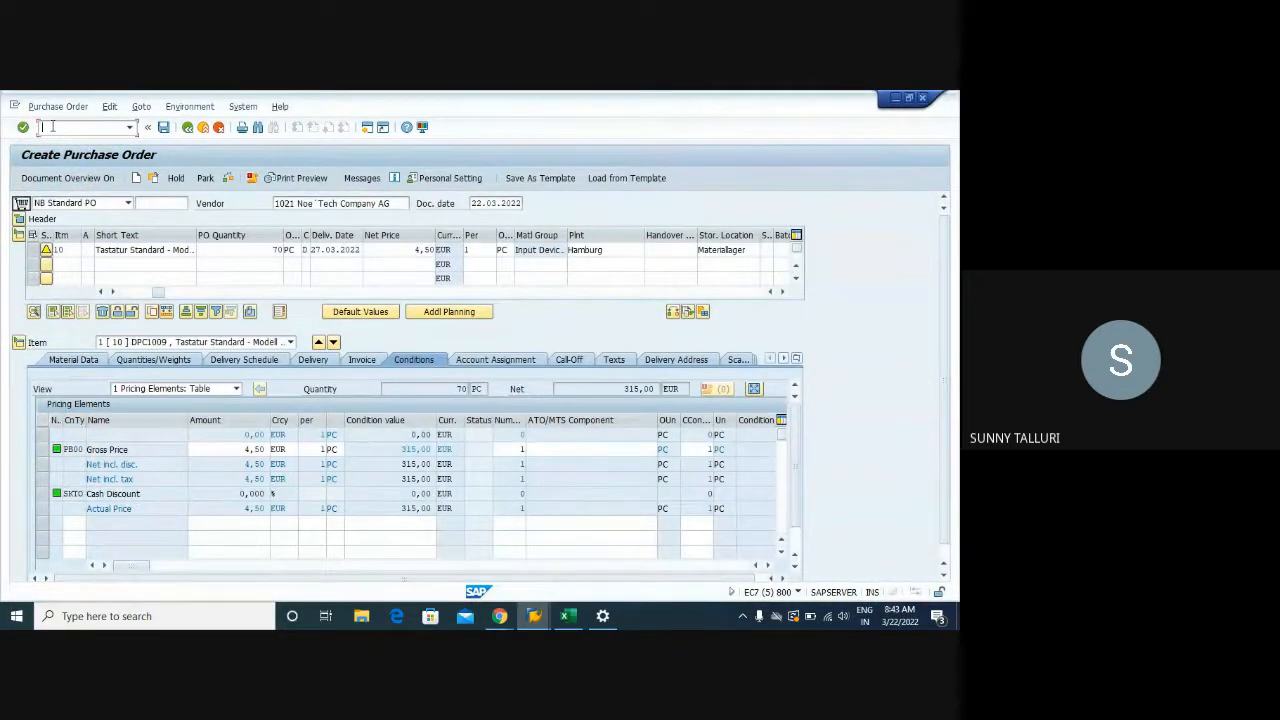
type("/NME21N")
key("Return")
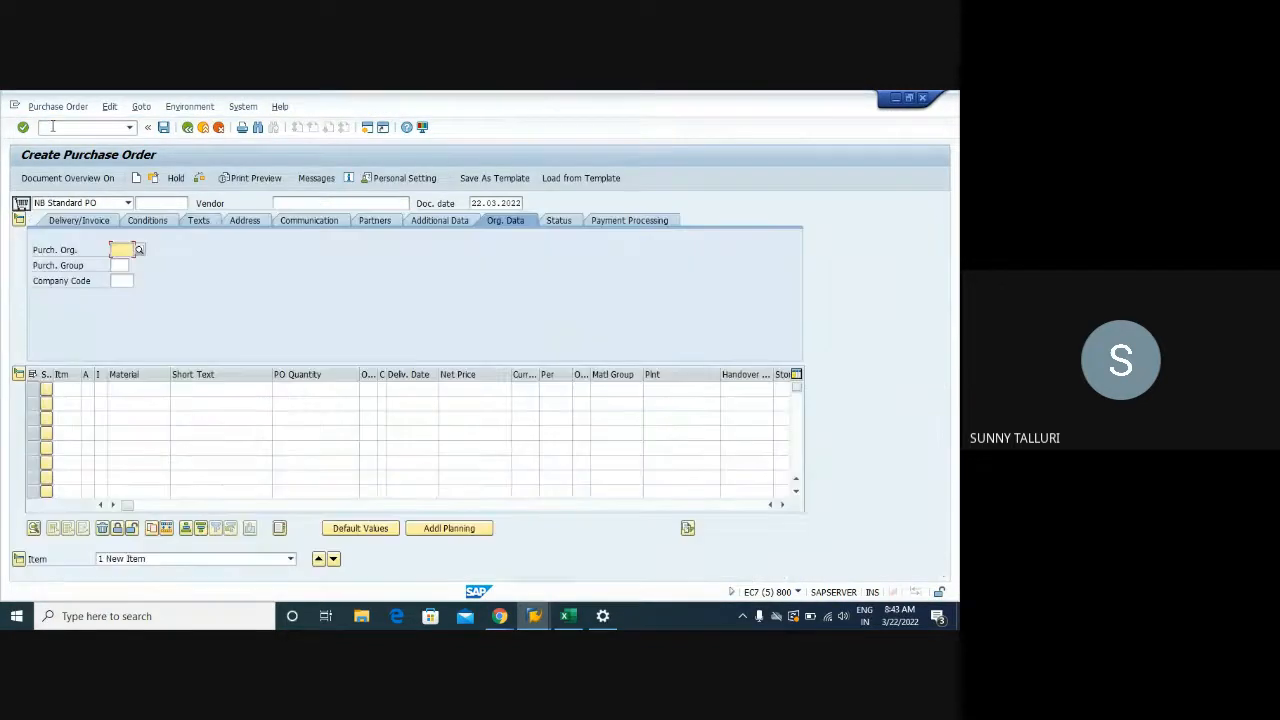
Enter vendor 1021, purchasing org 1000, purchasing group 003 and company code 1000
left_click(287, 205)
type("1021")
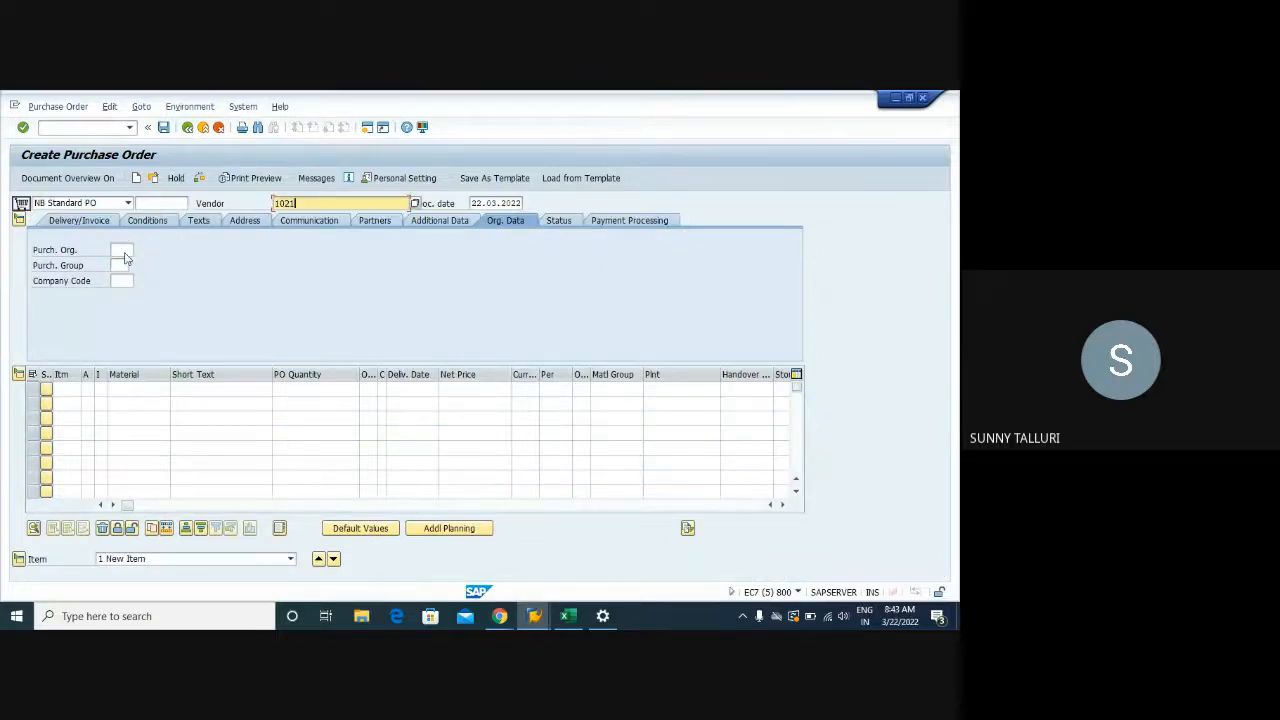
left_click(121, 250)
left_click(121, 265)
left_click(121, 265)
left_click(121, 280)
left_click(119, 281)
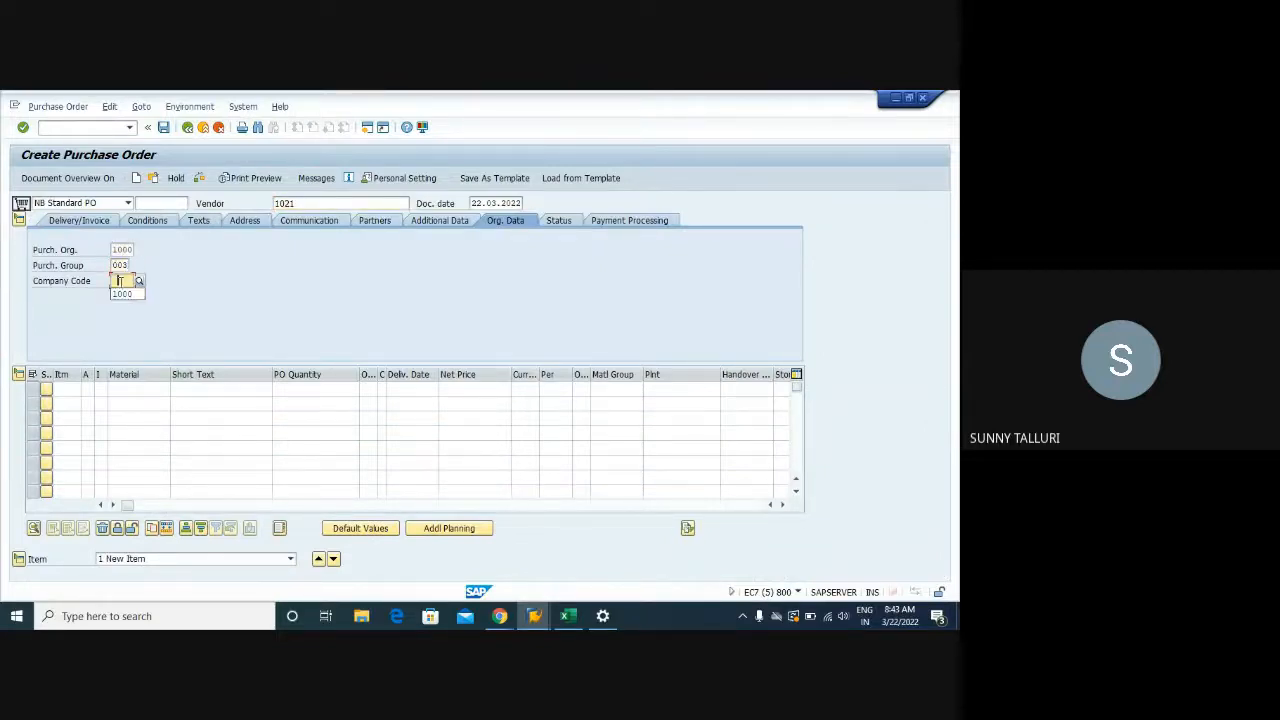
left_click(121, 293)
Add an item for 75 of DPC1009 at plant 1000, storage location 0001, and validate
left_click(132, 389)
left_click(126, 401)
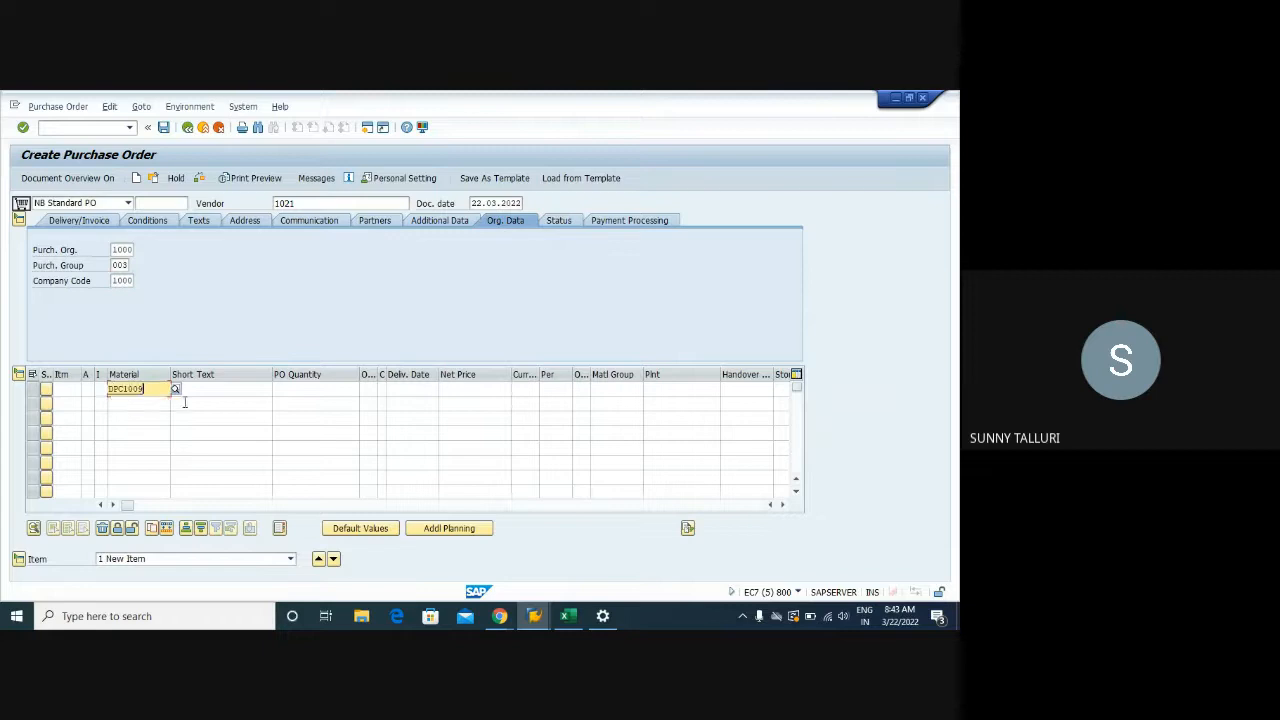
left_click(314, 389)
left_click(320, 408)
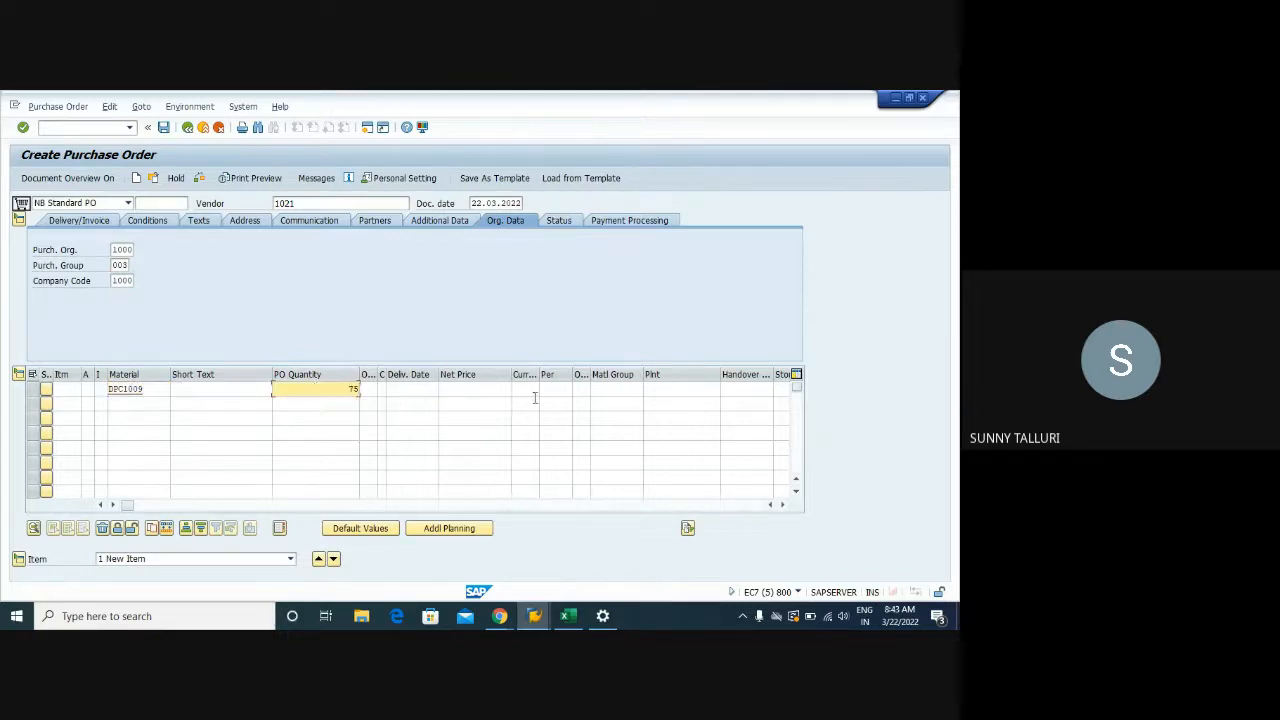
left_click(652, 391)
left_click(662, 404)
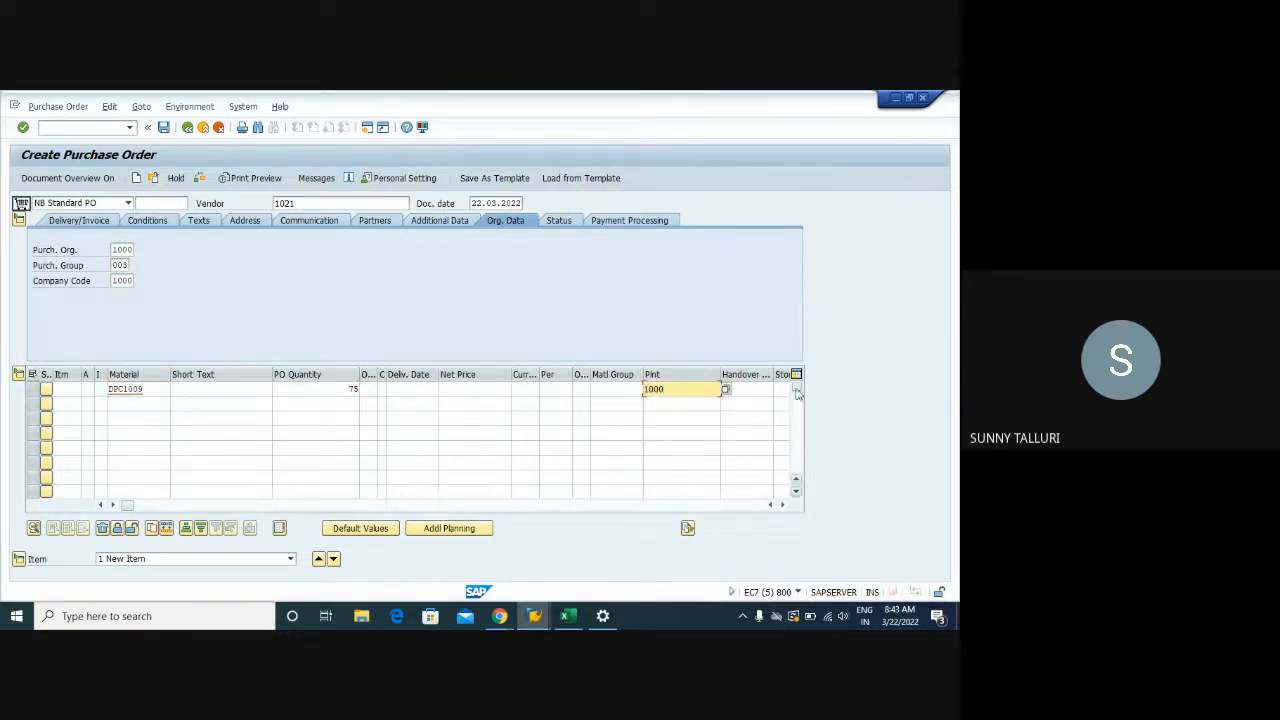
left_click(783, 389)
left_click(790, 404)
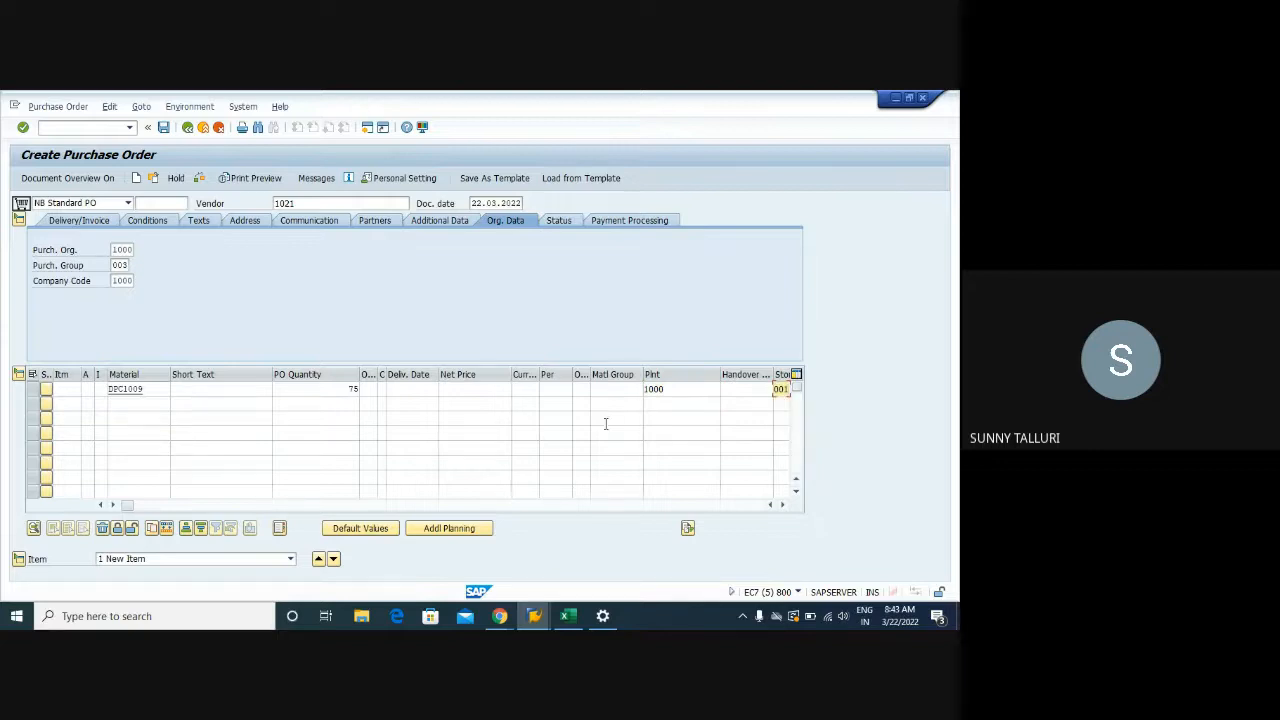
key("Return")
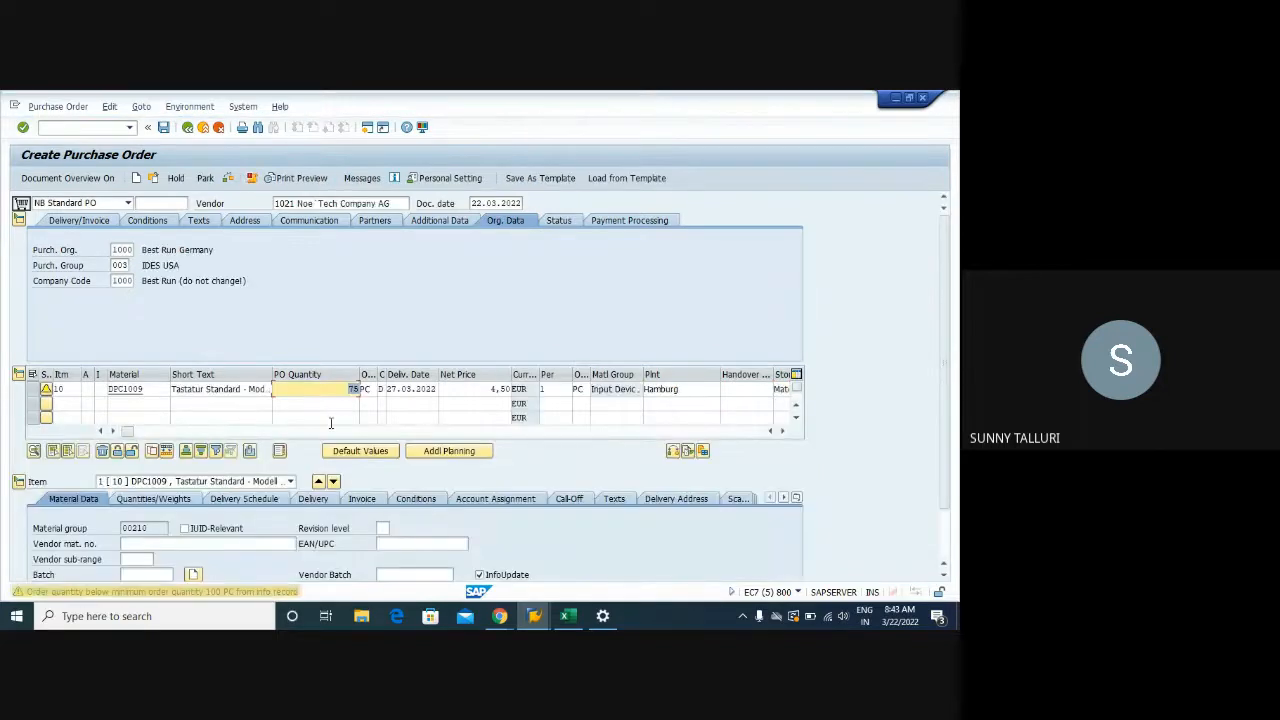
Accept the quantity warning and select the PB00 gross price condition of 4.50 EUR
key("Return")
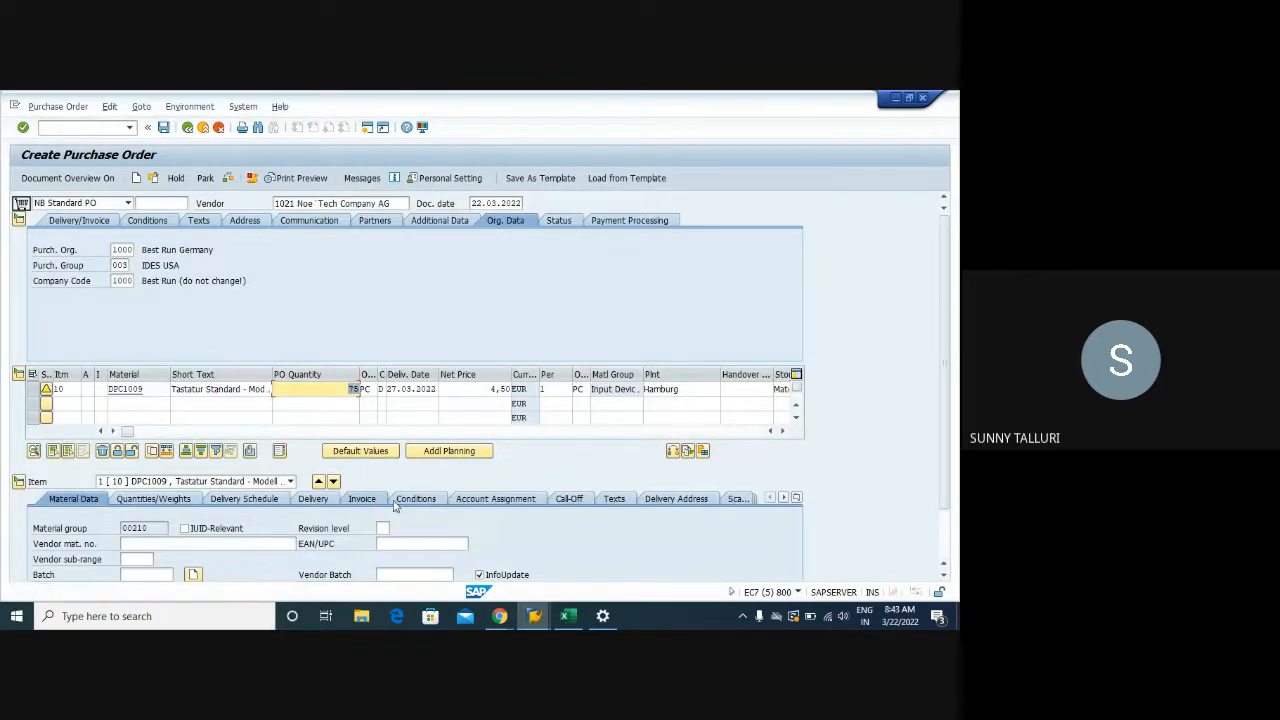
left_click(424, 500)
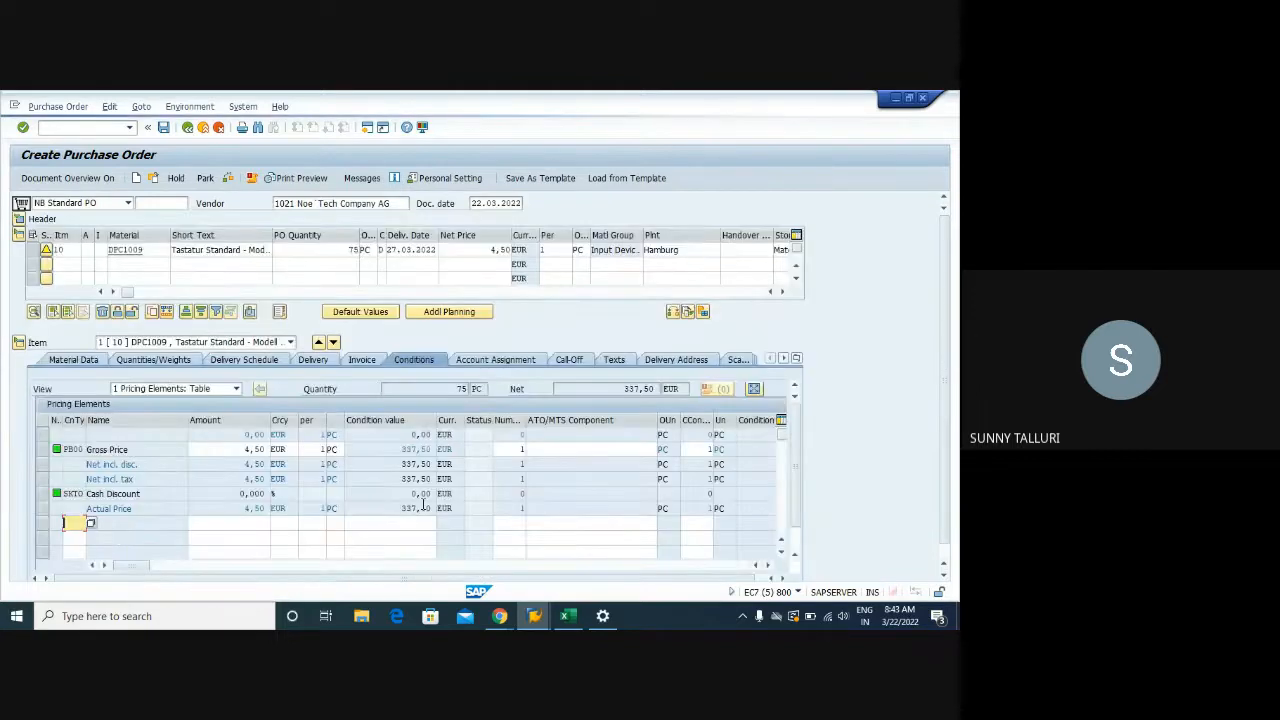
left_click(40, 451)
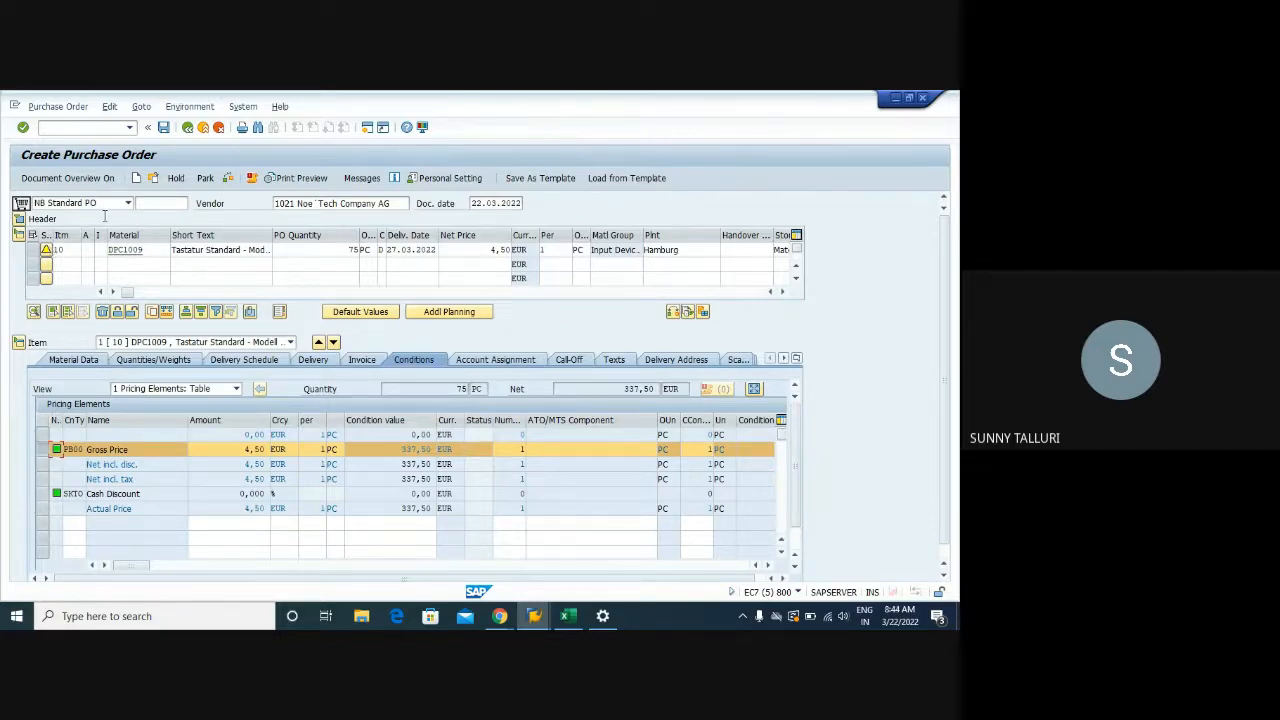
Check the Hamburg plant name and gross price row, then return to the purchase order window
left_click(698, 250)
left_click_drag(698, 250, 647, 250)
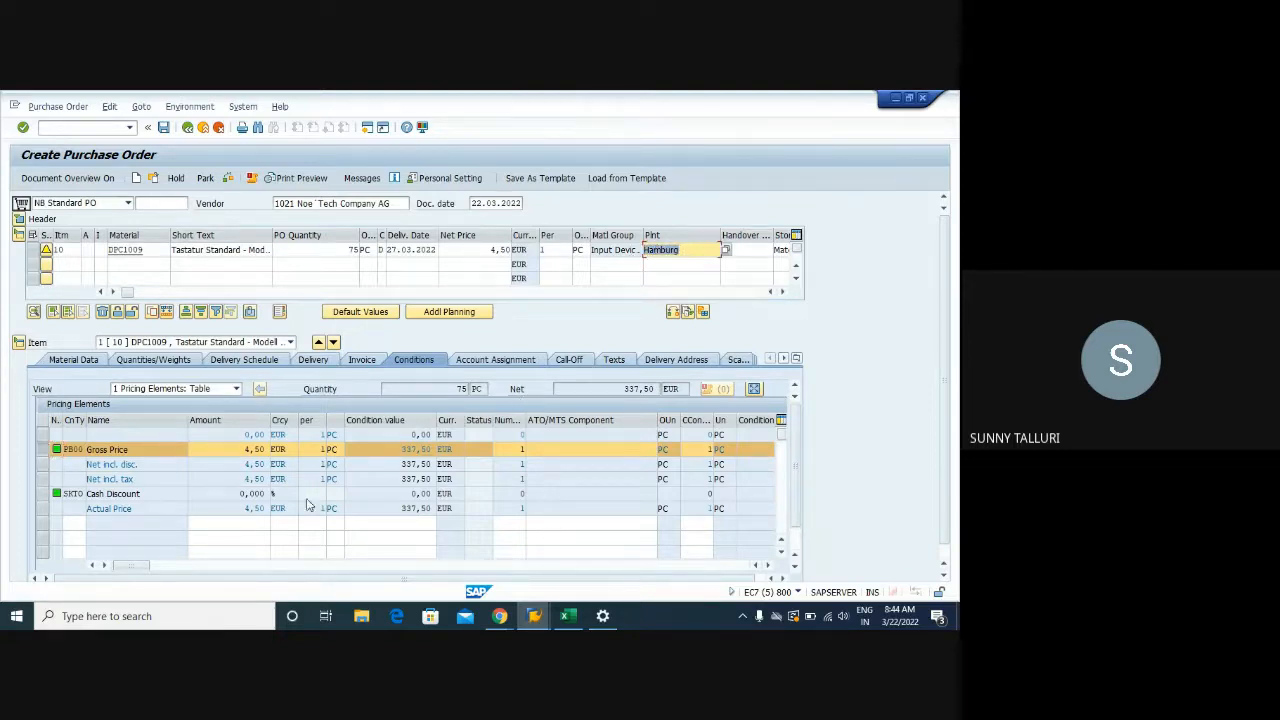
left_click(43, 451)
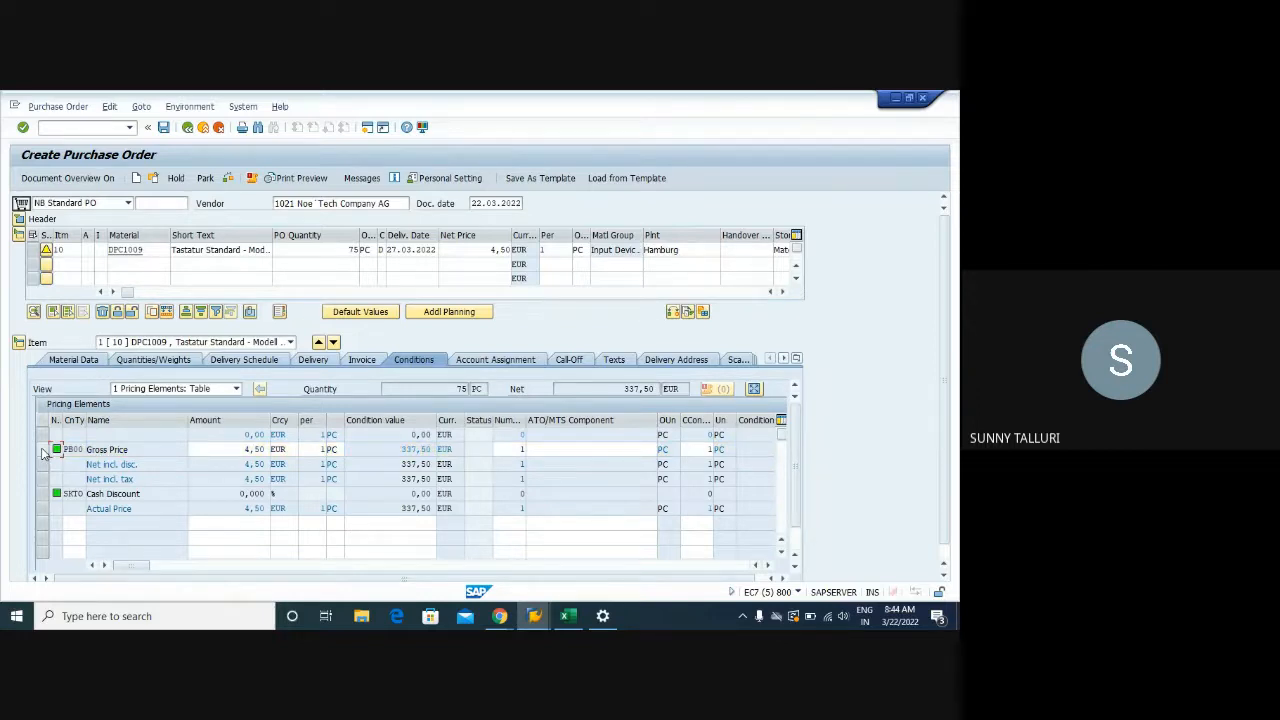
left_click(44, 452)
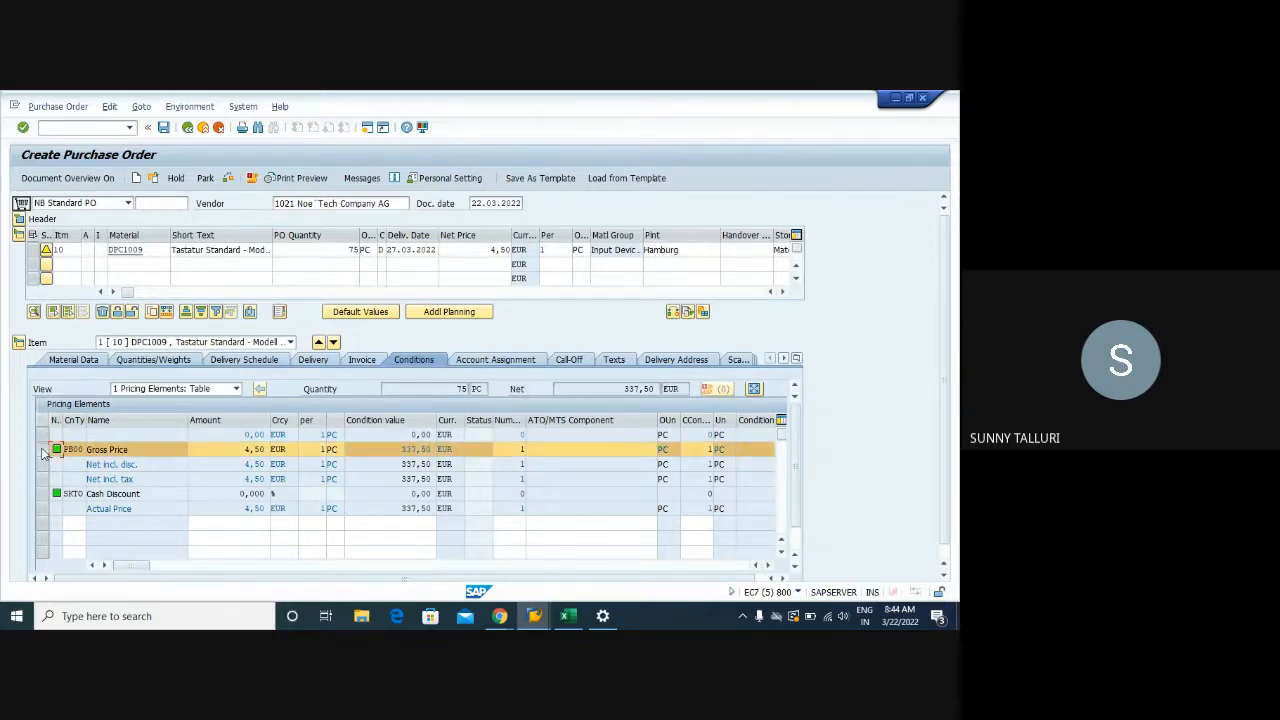
left_click(44, 452)
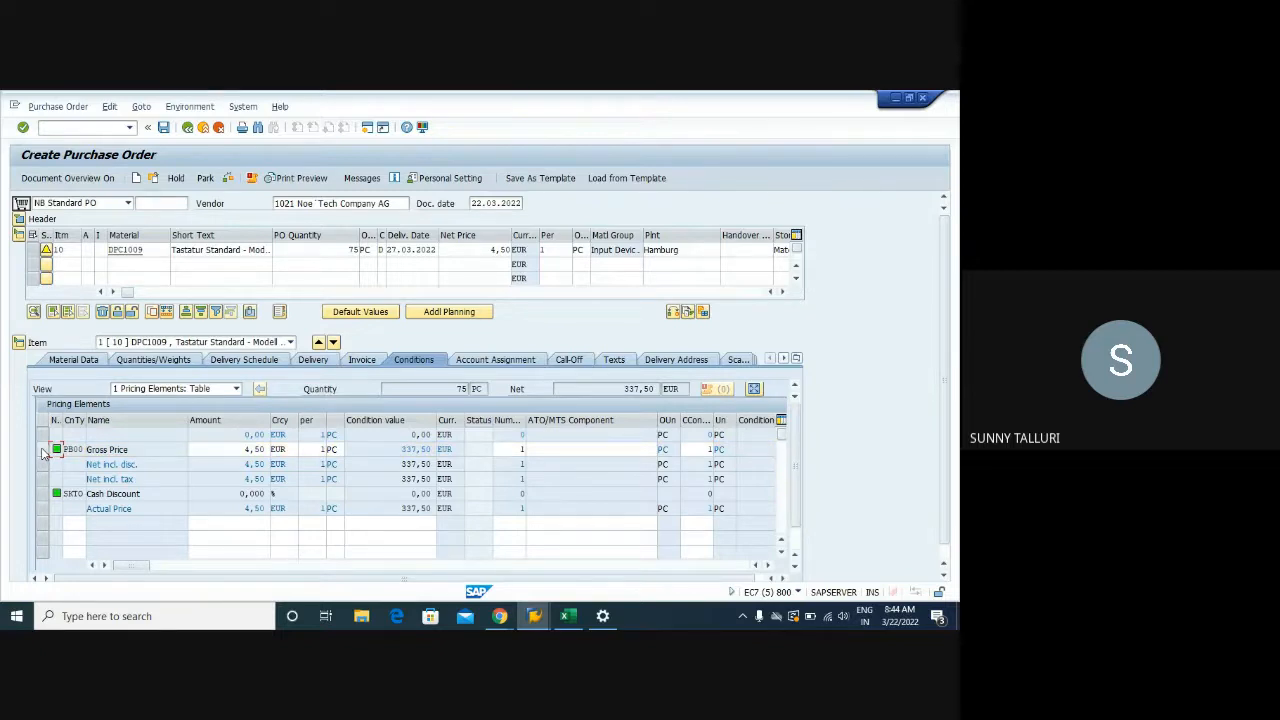
left_click(795, 552)
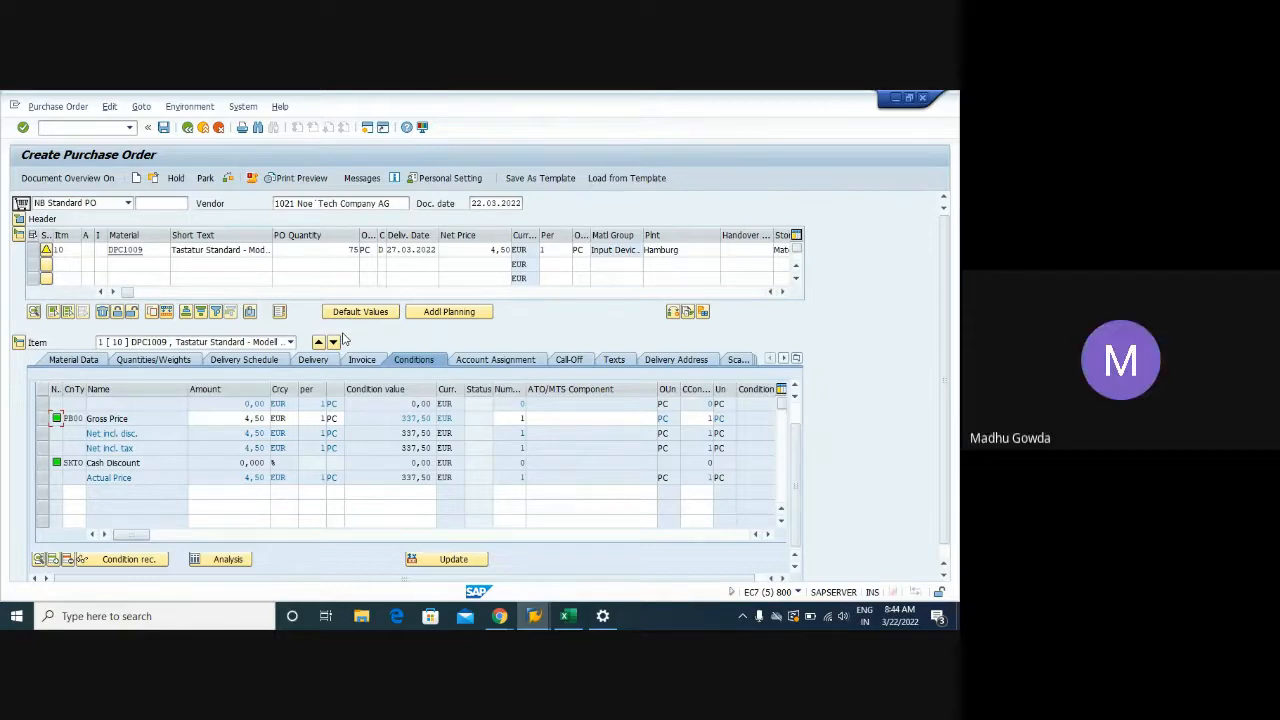
double_click(686, 250)
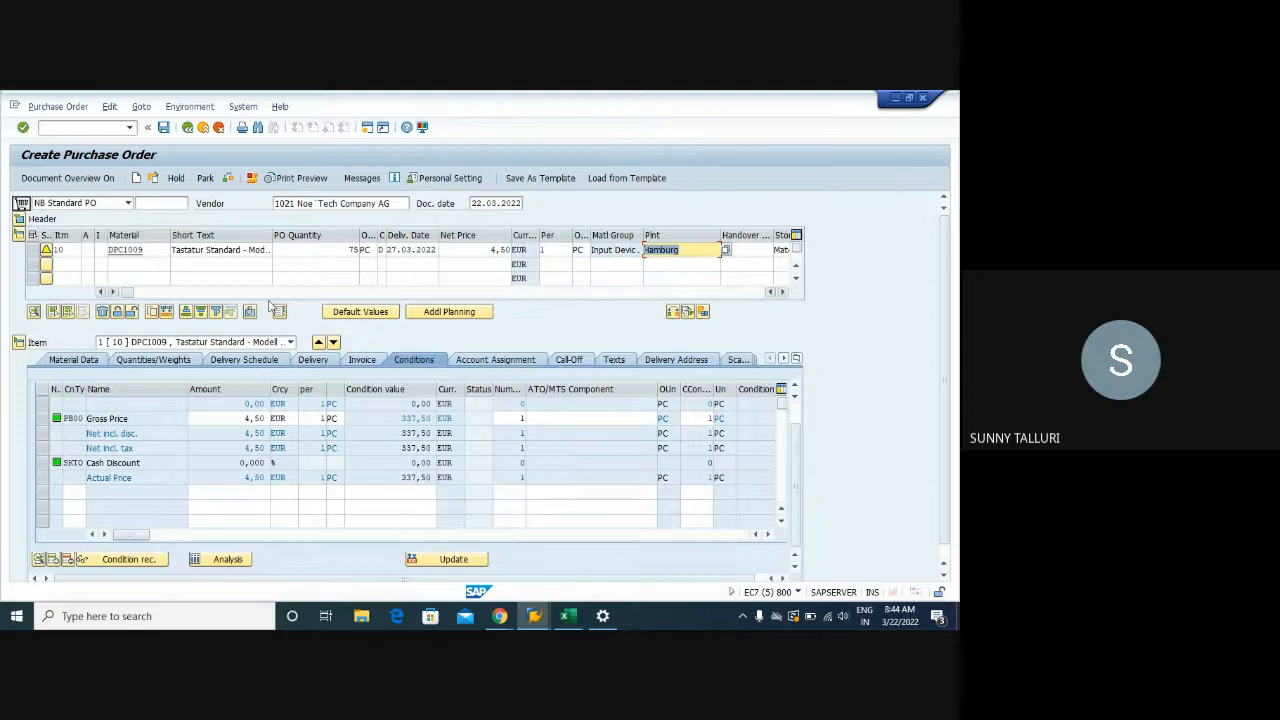
left_click(534, 617)
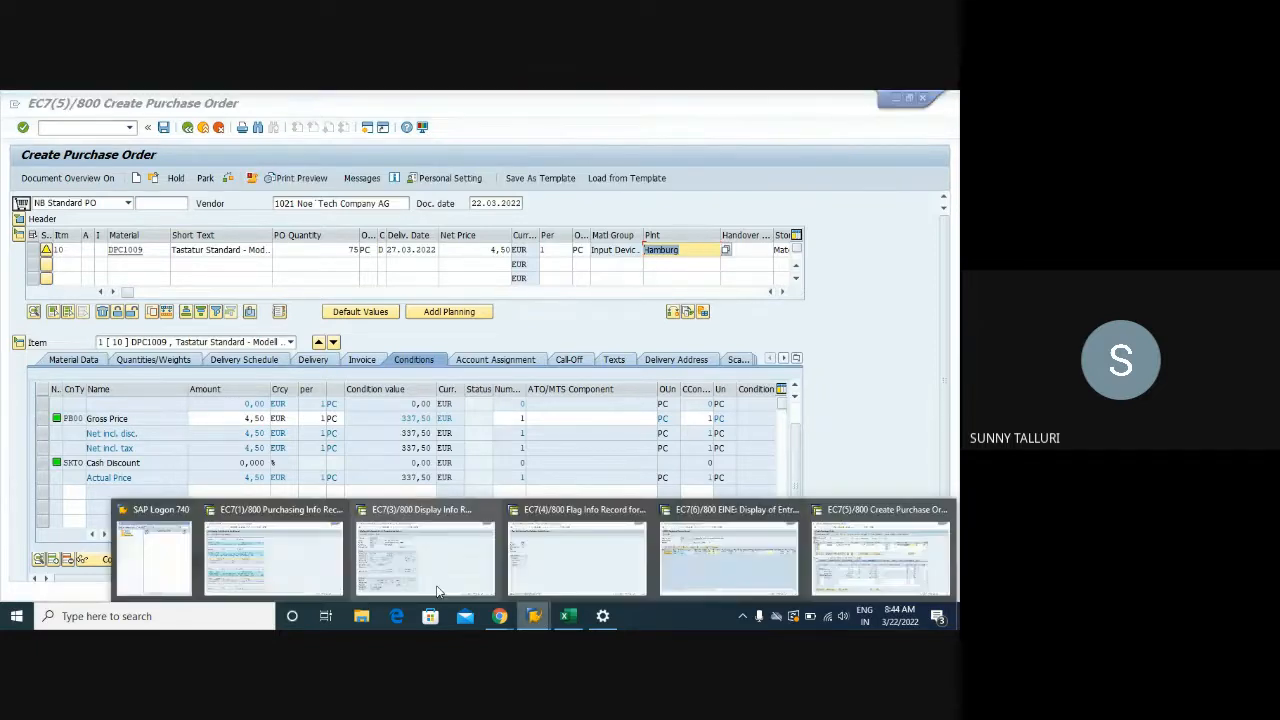
left_click(815, 543)
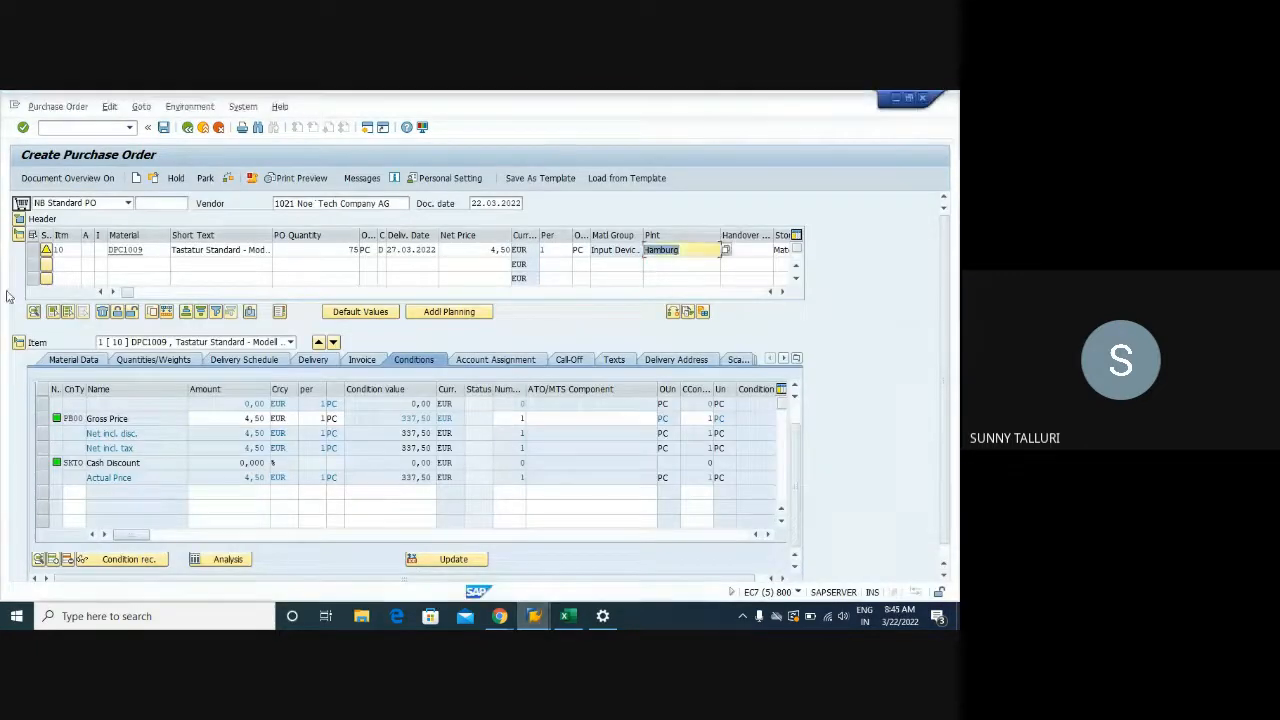
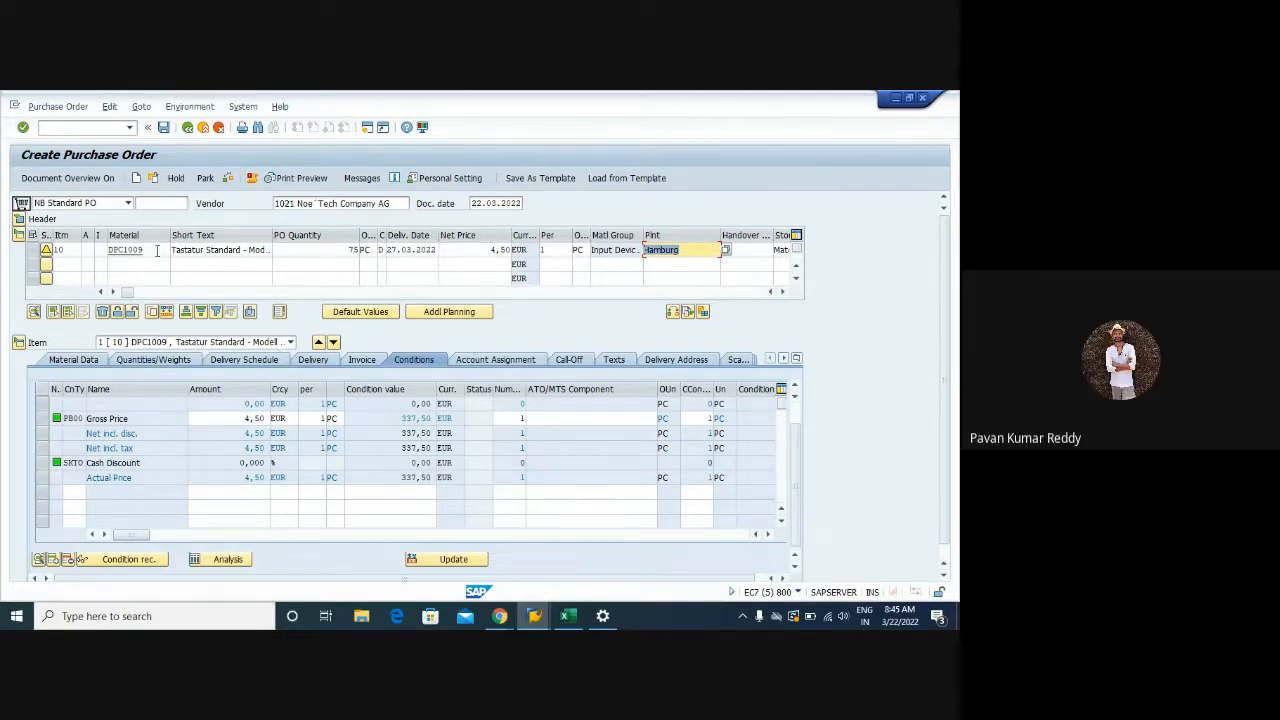
Select the DPC1009 material and PO quantity fields, then switch to the Training workbook's cell G41
mouse_move(144, 249)
left_mouse_down()
mouse_move(106, 249)
mouse_move(143, 250)
left_mouse_up()
left_click(152, 249)
left_click(156, 249)
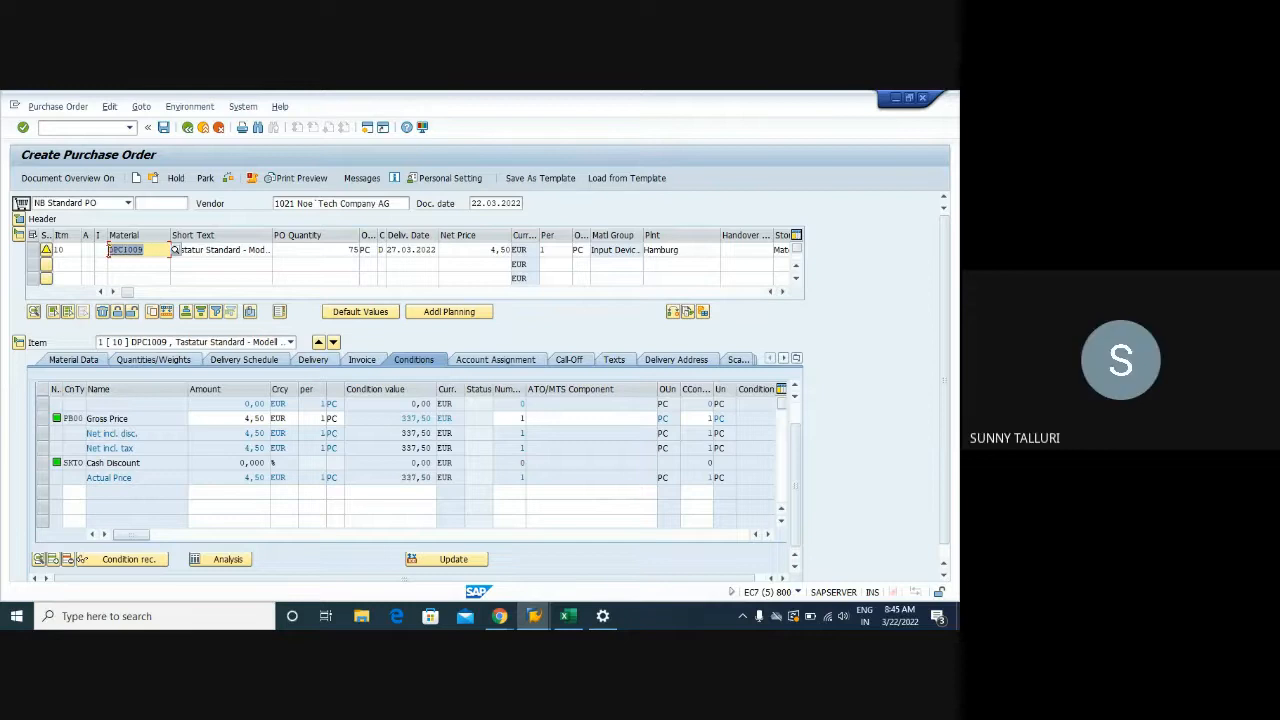
left_click(349, 250)
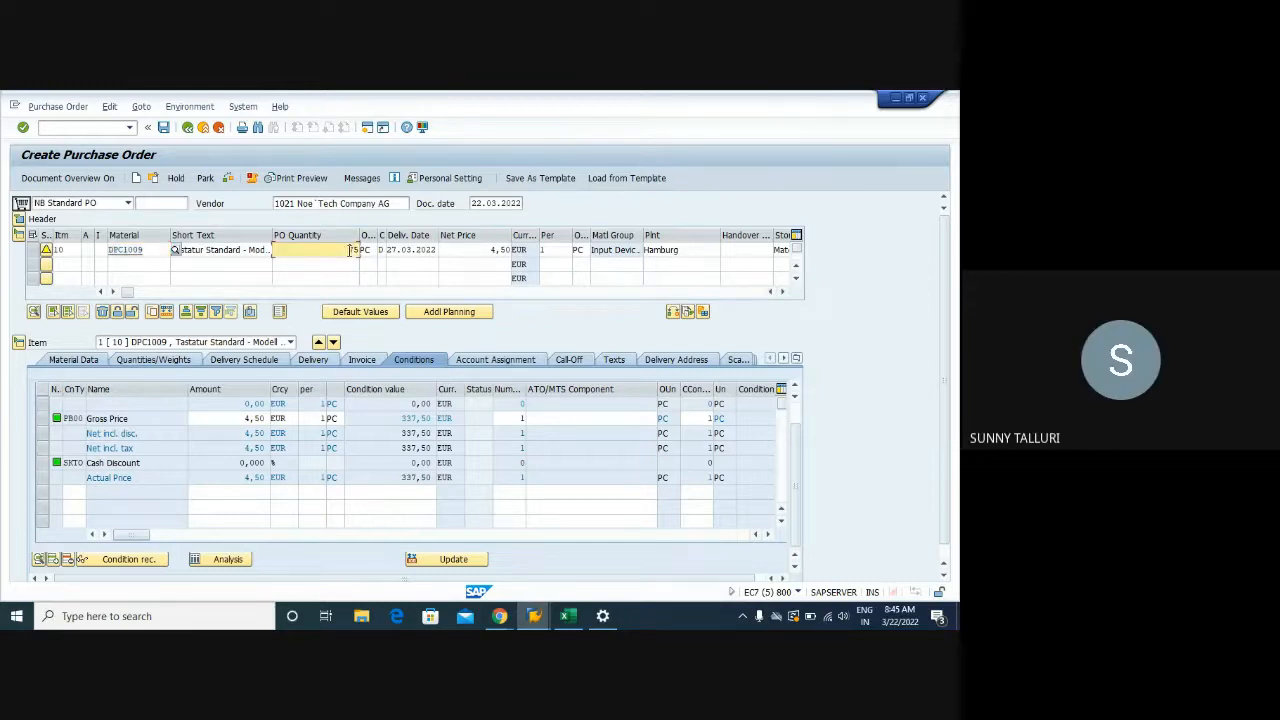
key("alt+Tab")
scroll(391, 410, "down", 5)
left_click(419, 348)
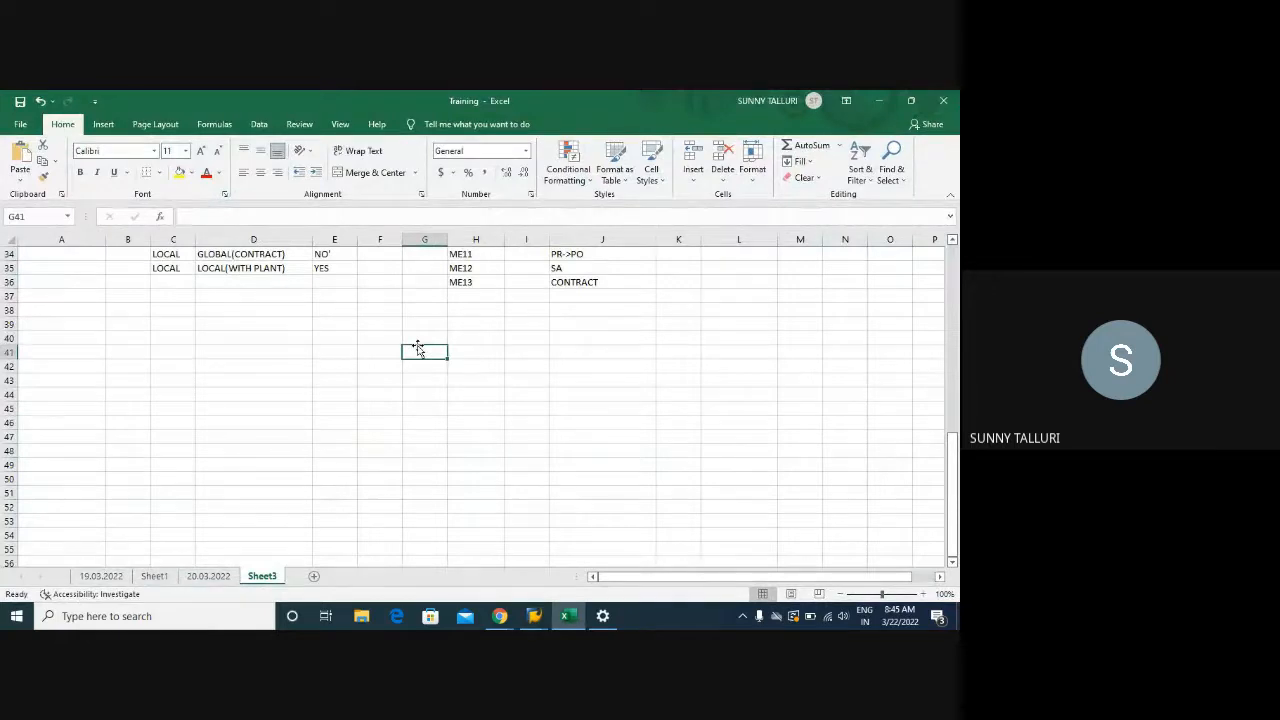
Enter INFOSYS in G41 and TATA MOTORS in I41, autofitting column I
type("INFOSYS")
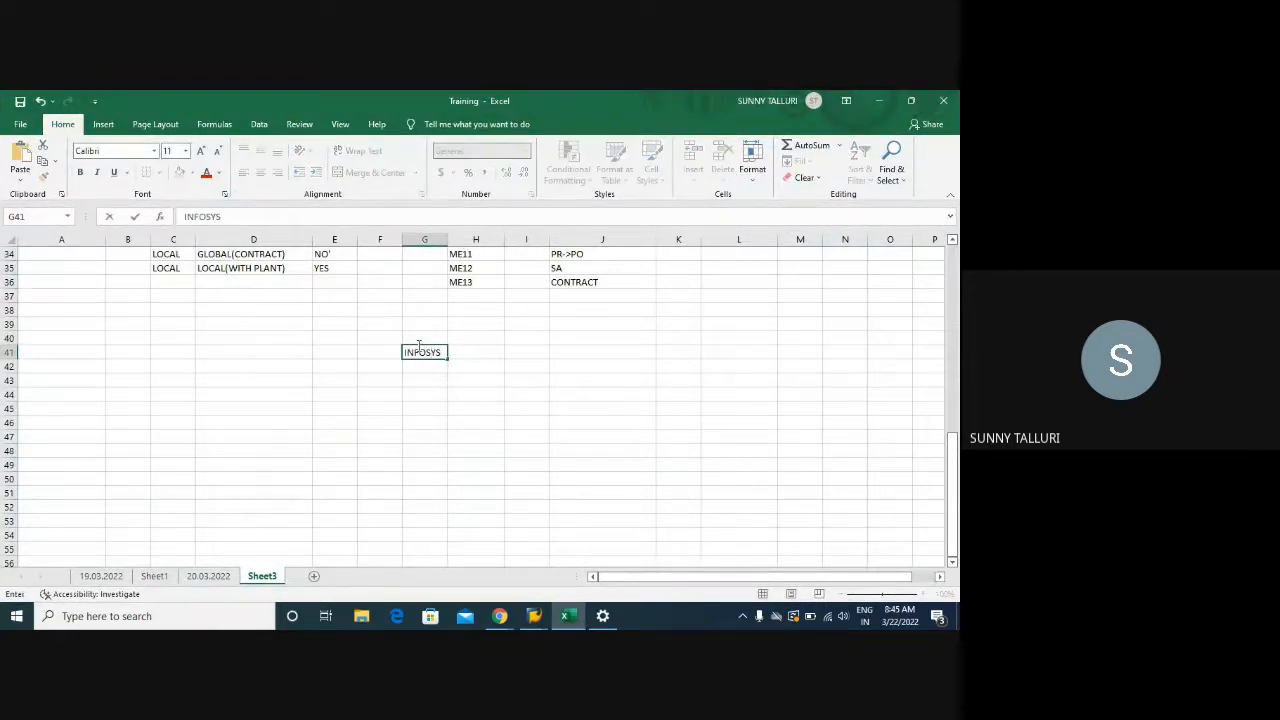
key("Return")
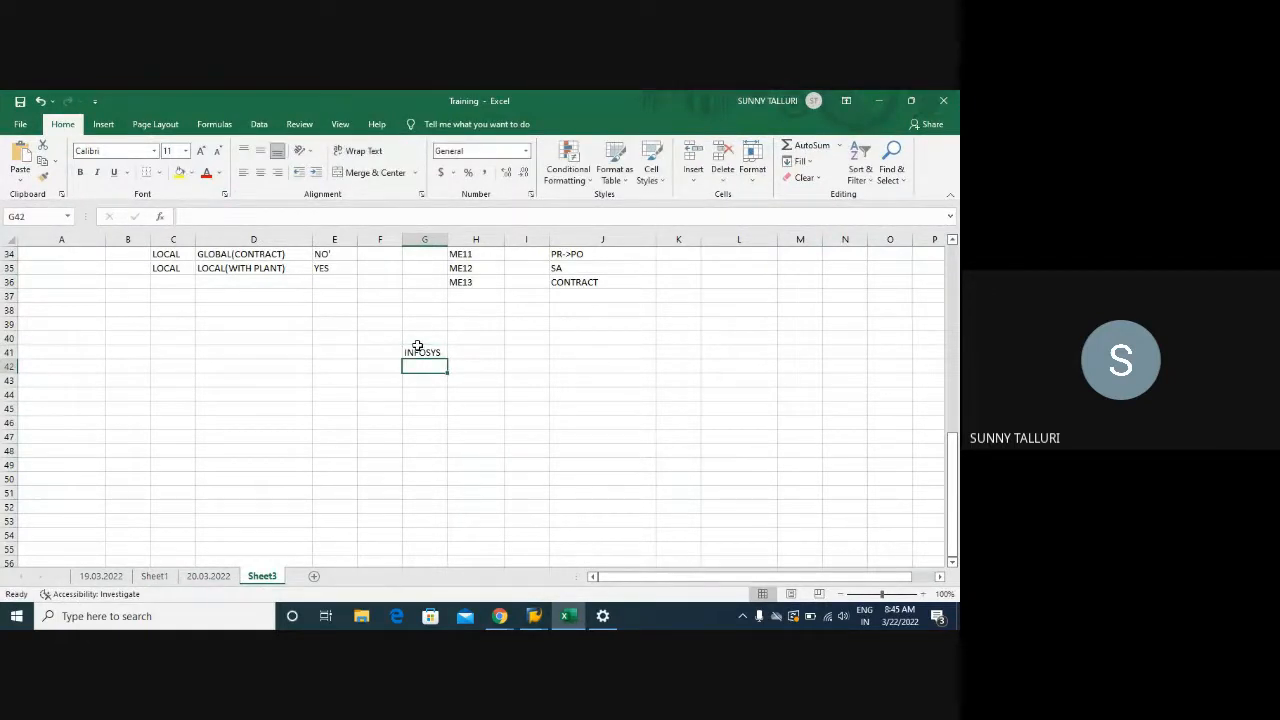
left_click(539, 350)
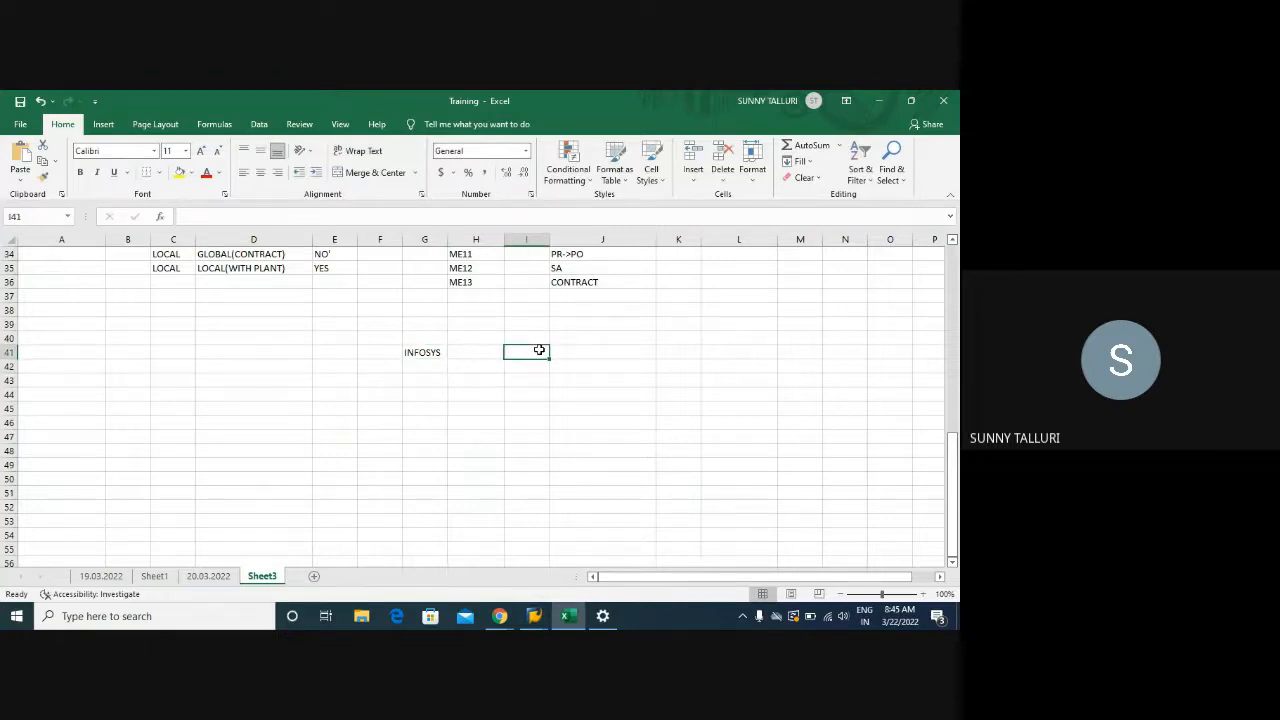
type("TATA")
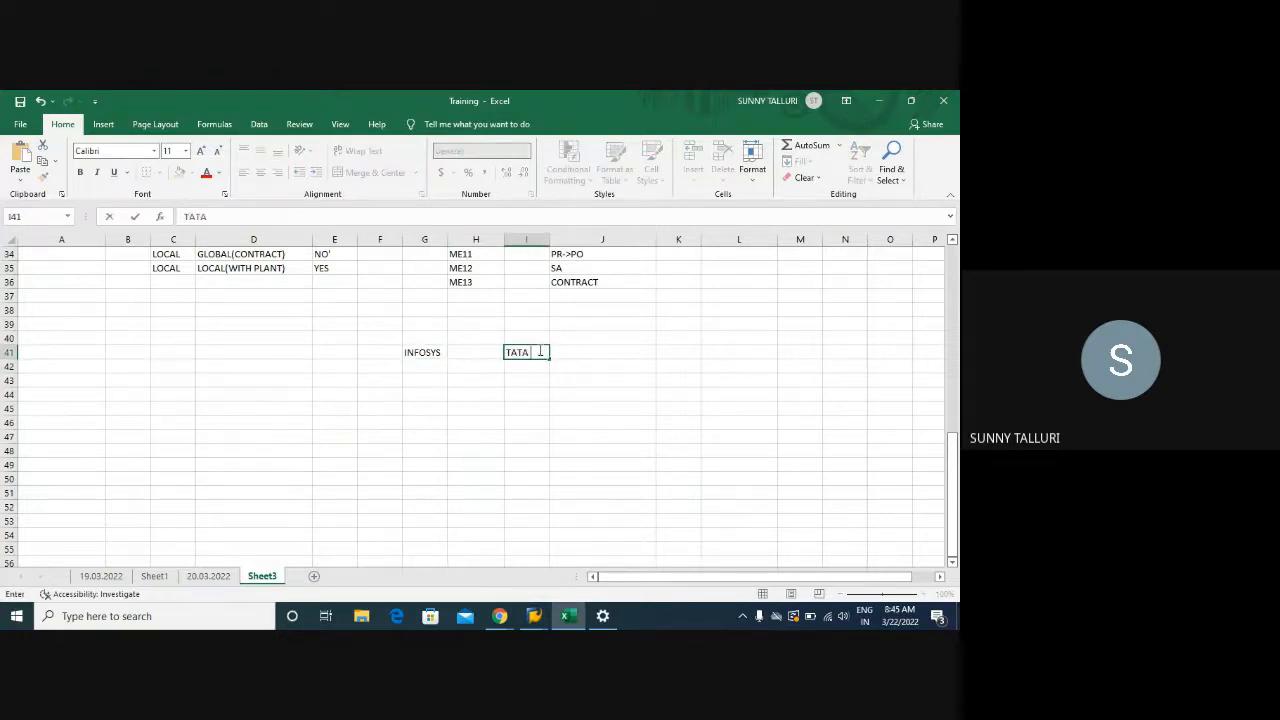
type(" MOTORS")
key("Return")
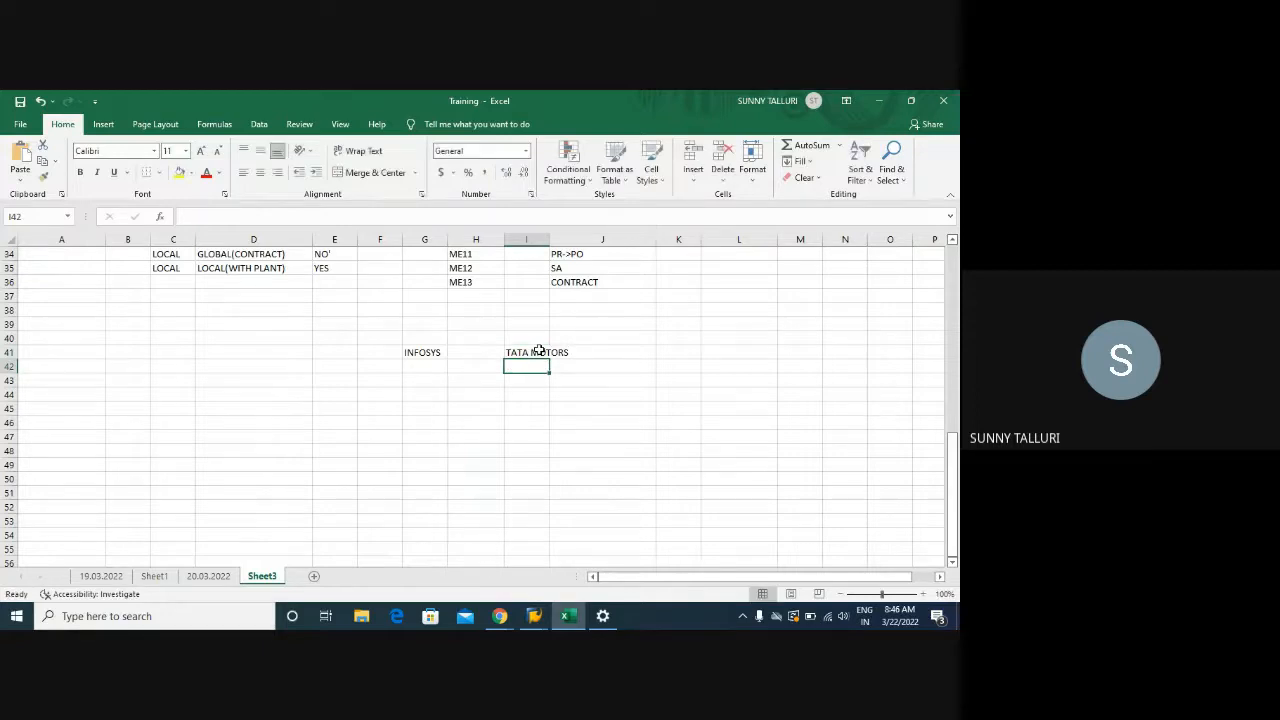
double_click(549, 239)
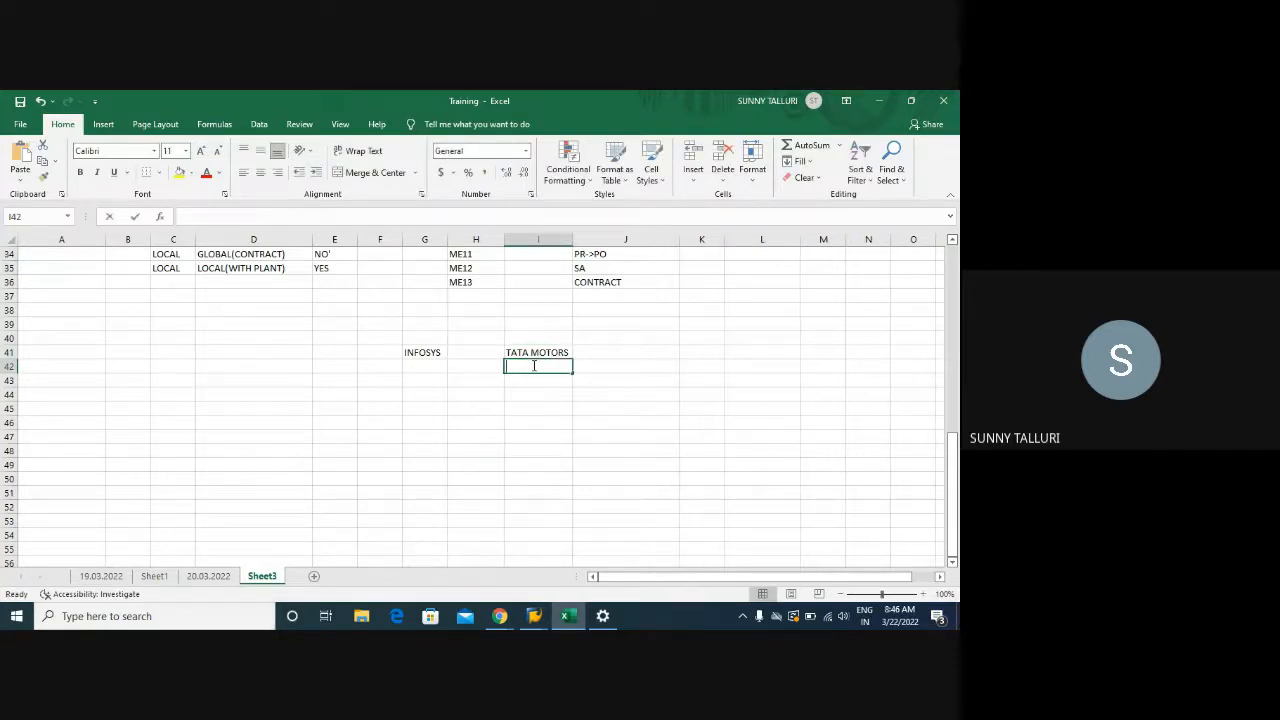
Enter IT in I42 and BIZ USERS in J42, fixing the typos
type("IT")
key("Tab")
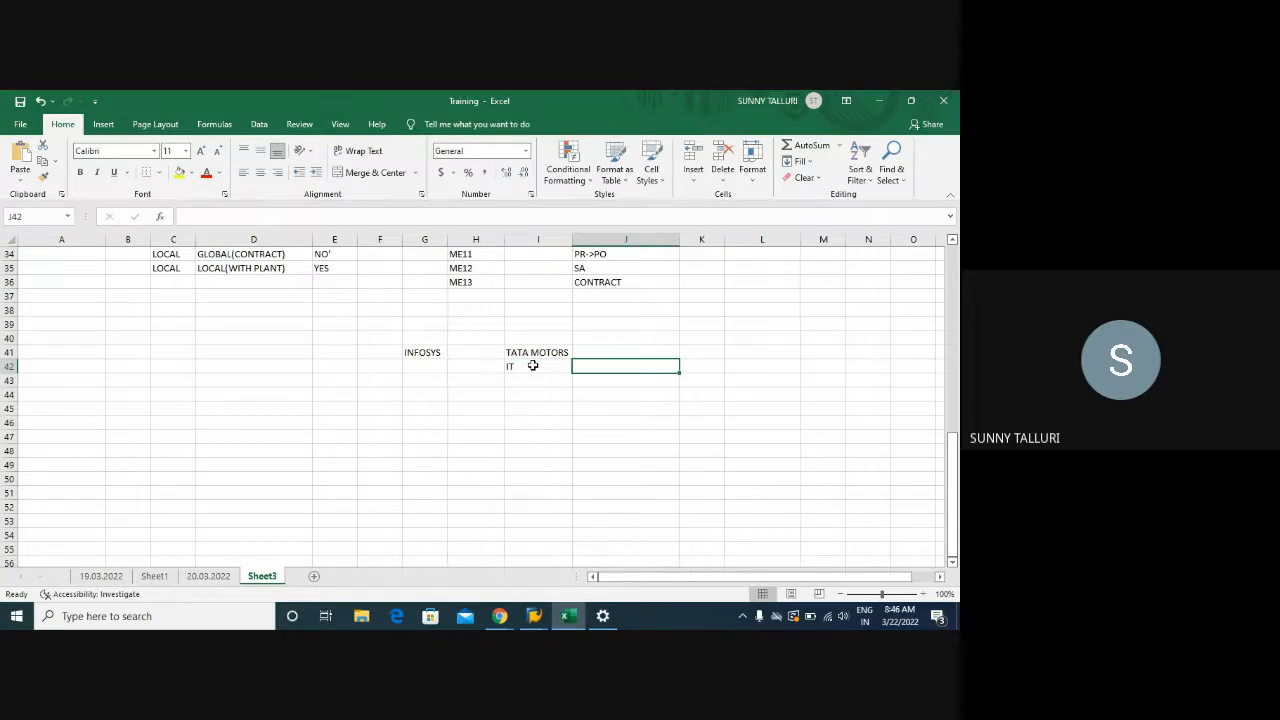
type("B")
key("BackSpace")
type("BIX")
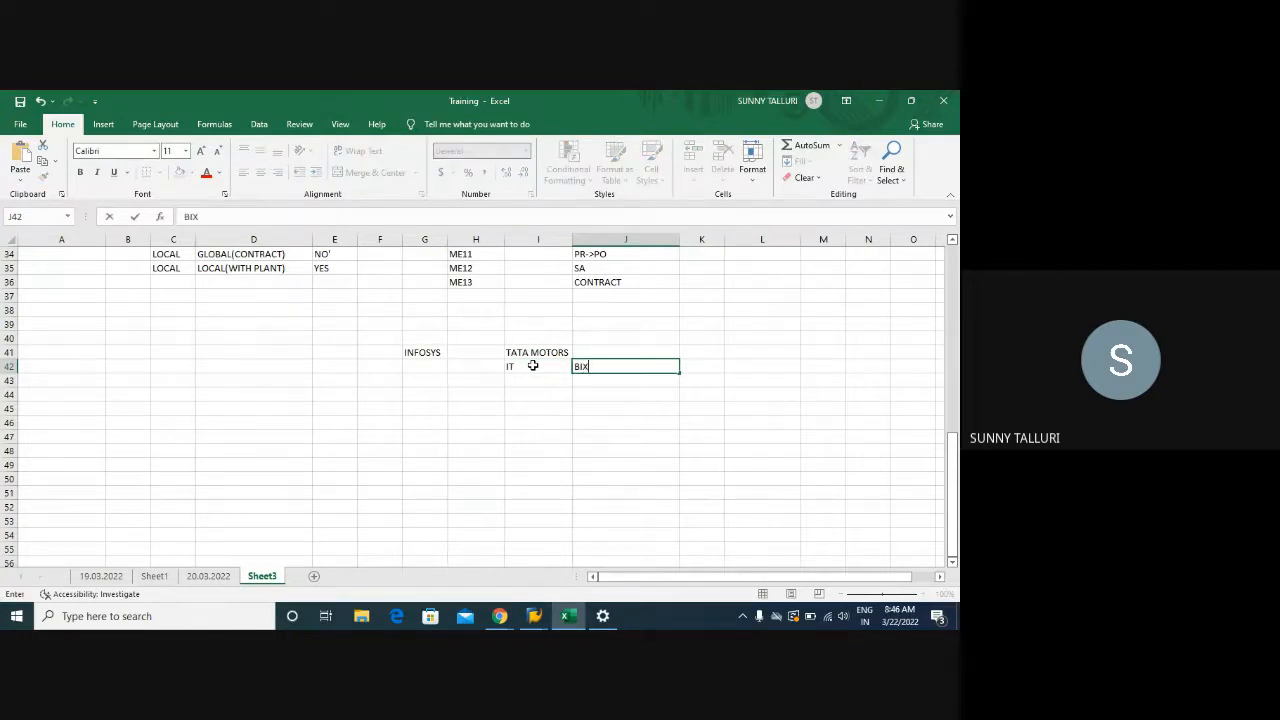
key("BackSpace")
type("Z USERS")
key("Return")
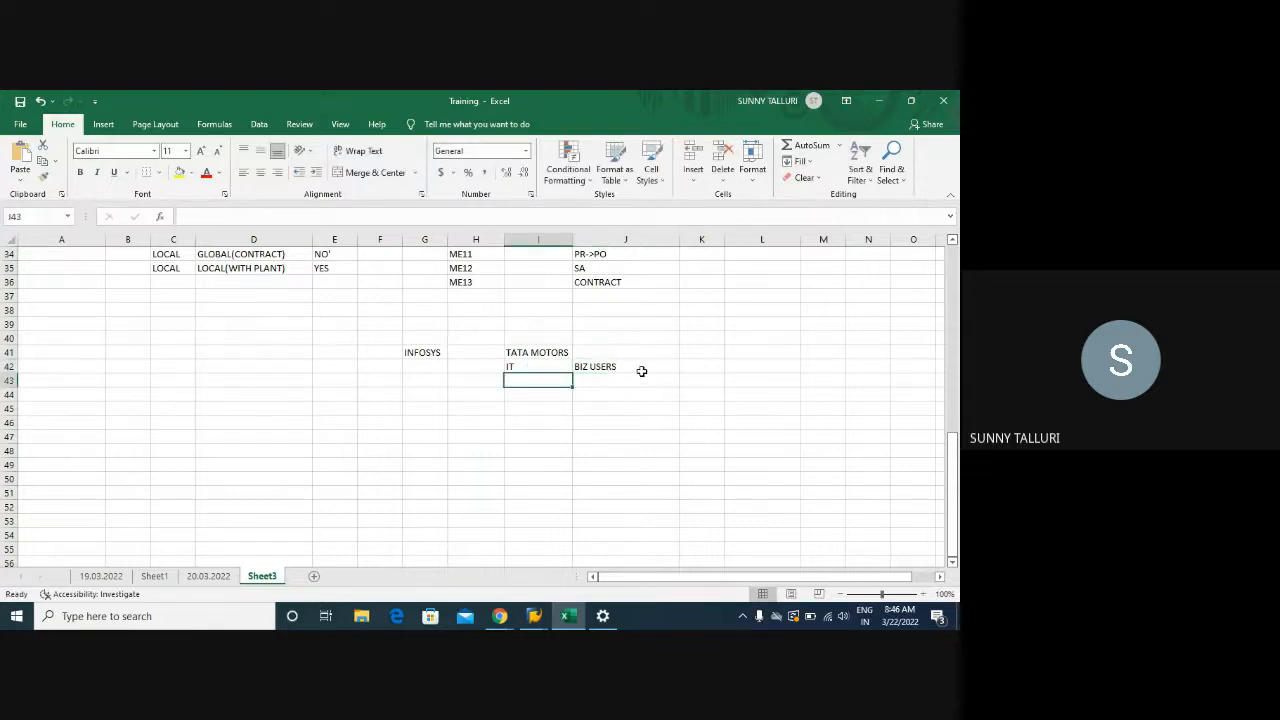
Select the IT, BIZ USERS and INFOSYS cells and the column J cells below BIZ USERS
left_click(643, 369)
left_click(540, 367)
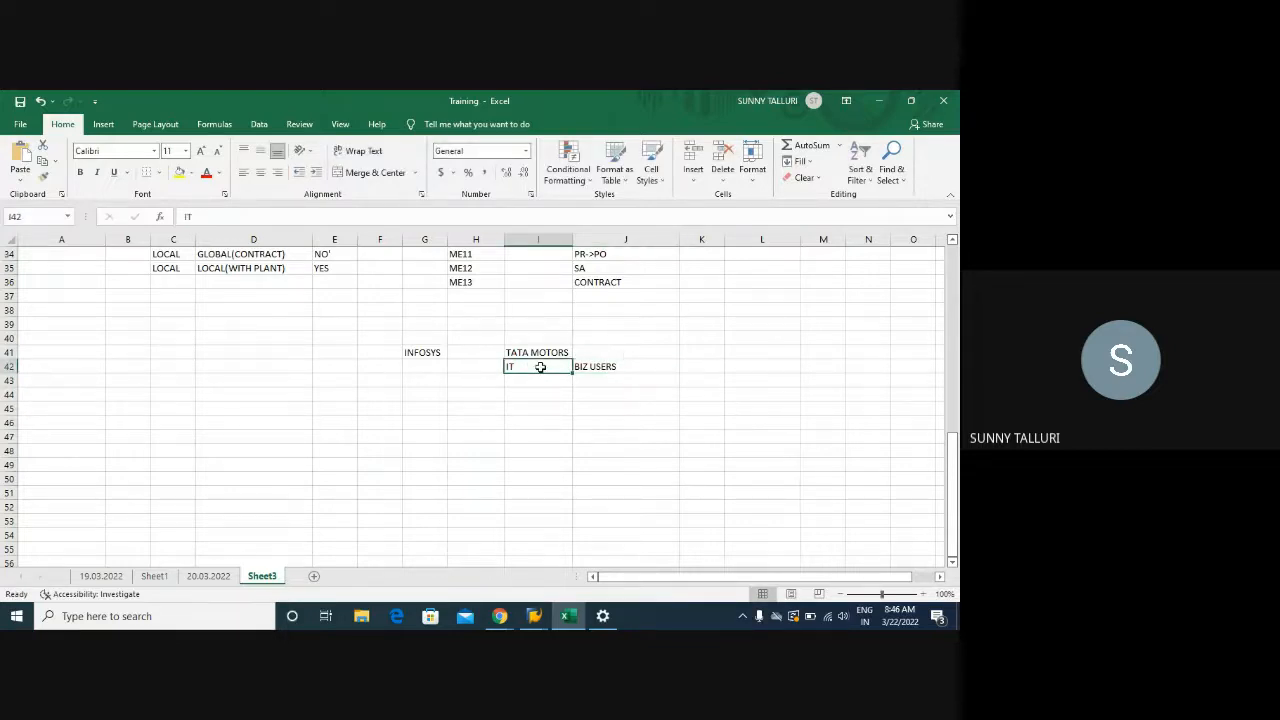
left_click(608, 367)
left_click_drag(577, 366, 590, 465)
left_click(546, 368)
left_click(440, 352)
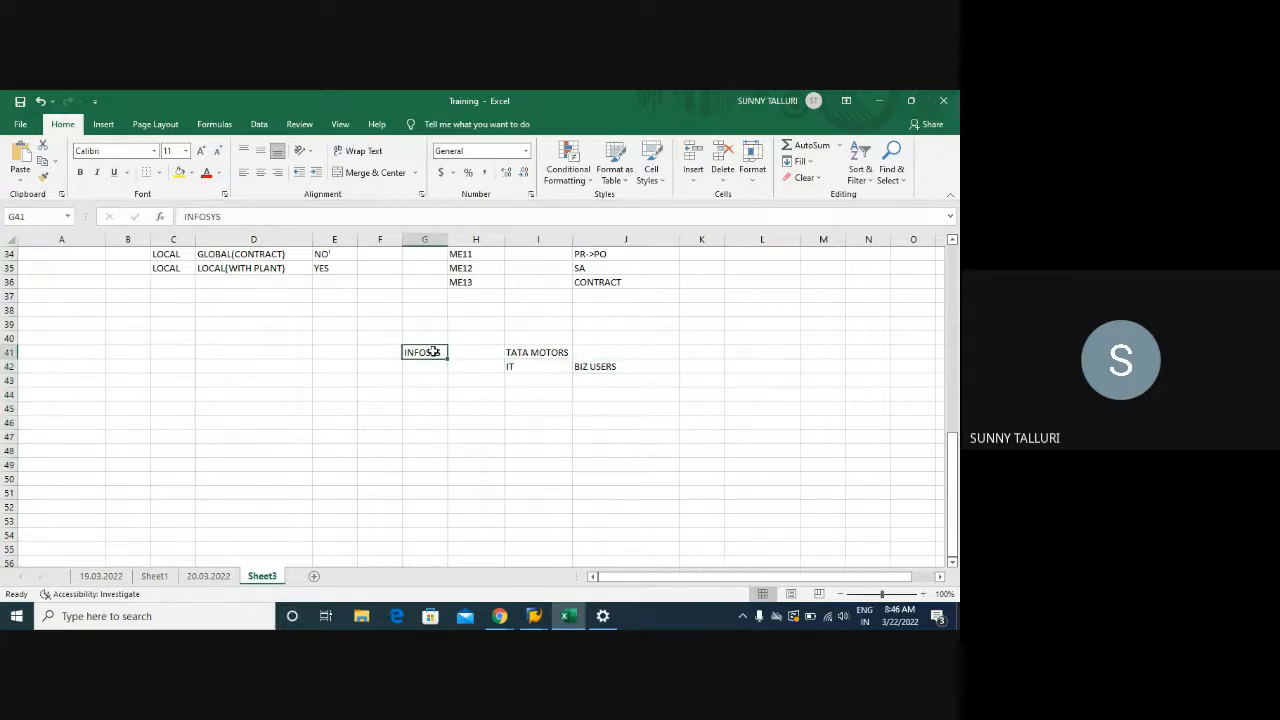
left_click(539, 366)
Enter PO, GR, PR and CONTRACT in J43 through J46
left_click(602, 366)
left_click(594, 381)
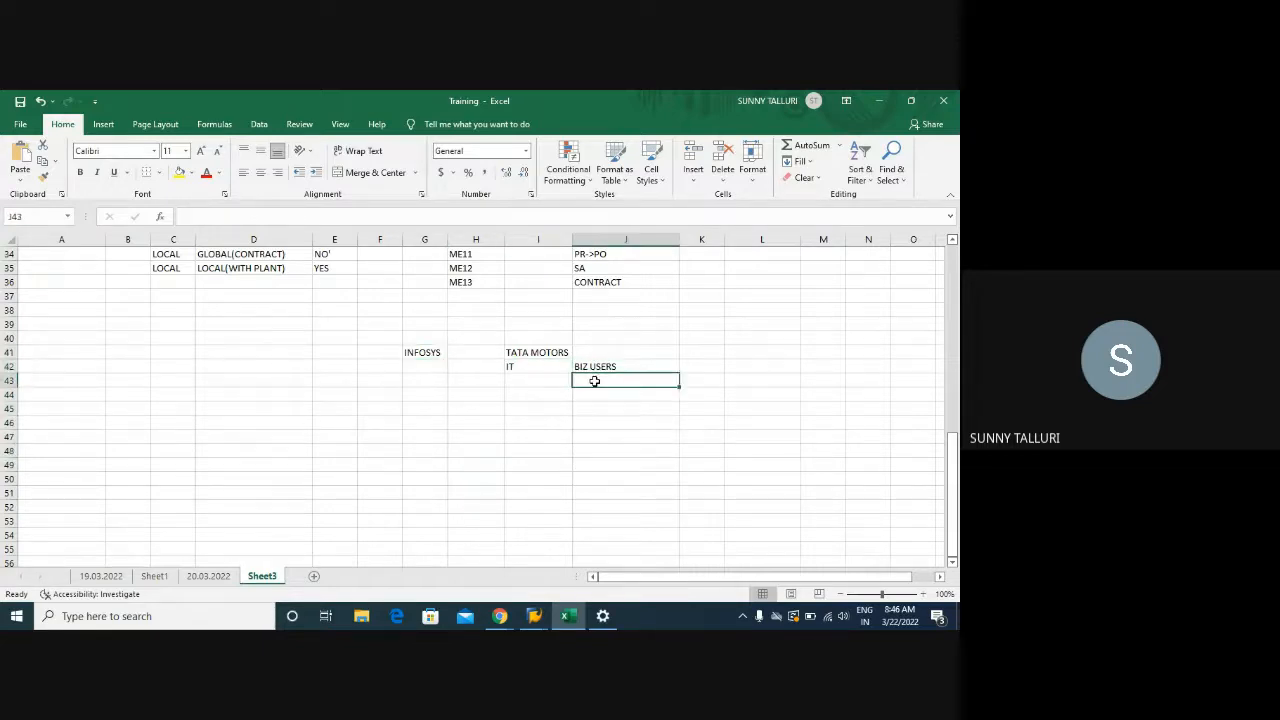
type("PO")
key("Return")
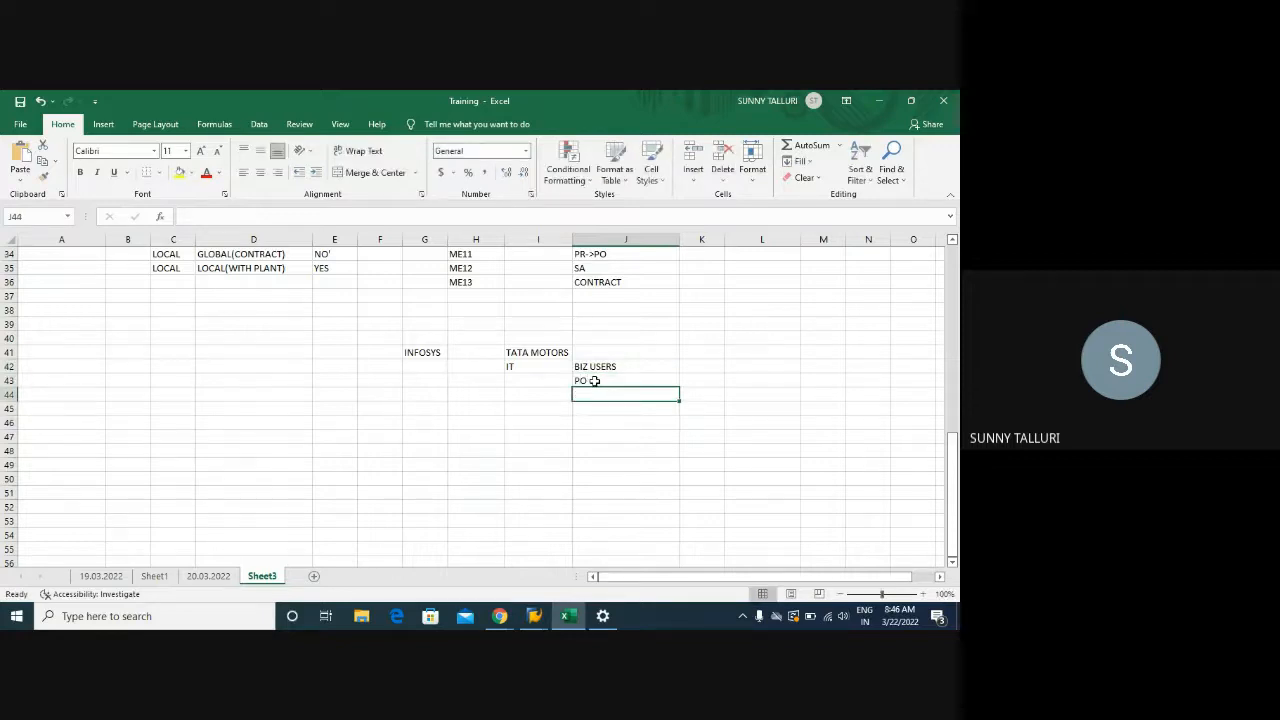
type("GR")
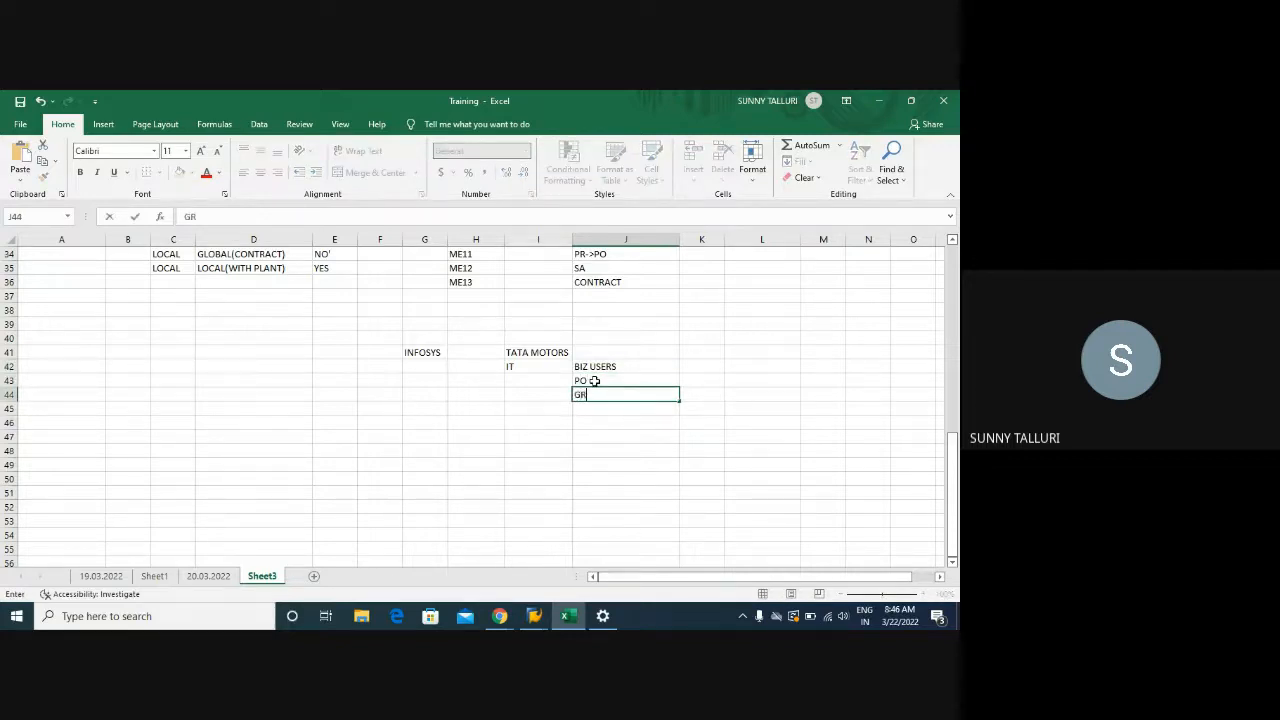
key("Return")
type("PR")
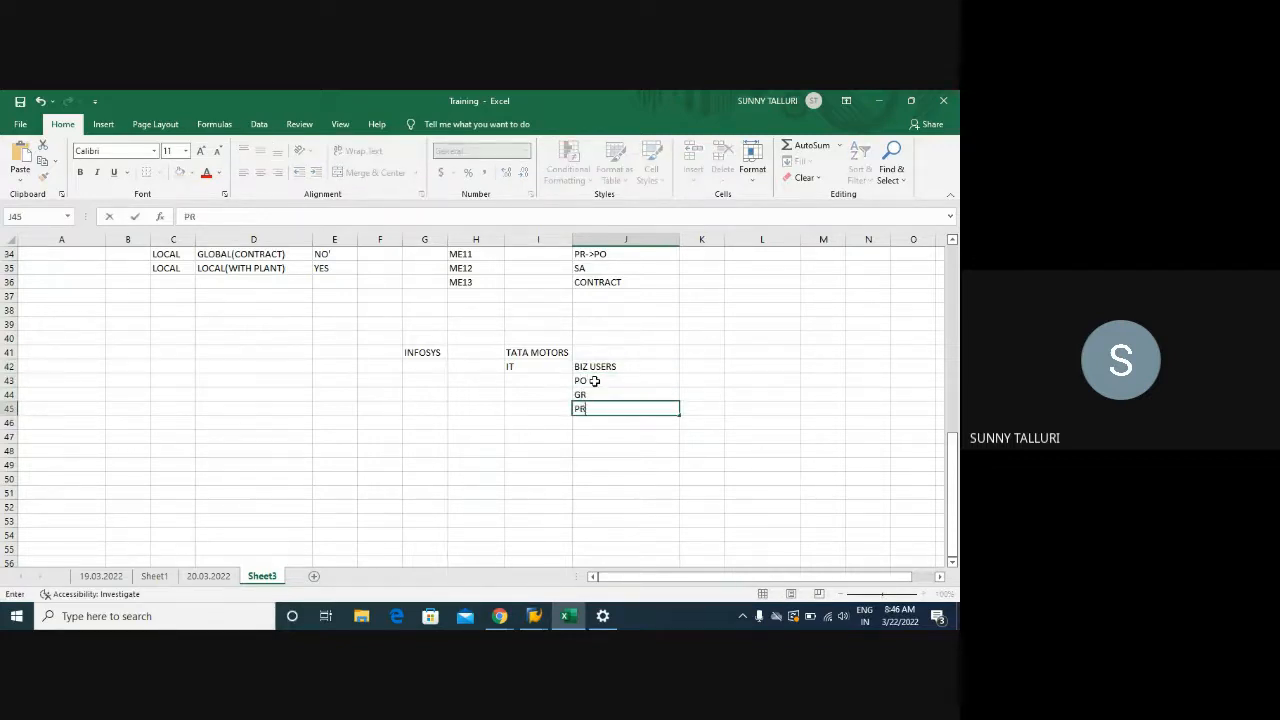
key("Return")
type("CONTRACT")
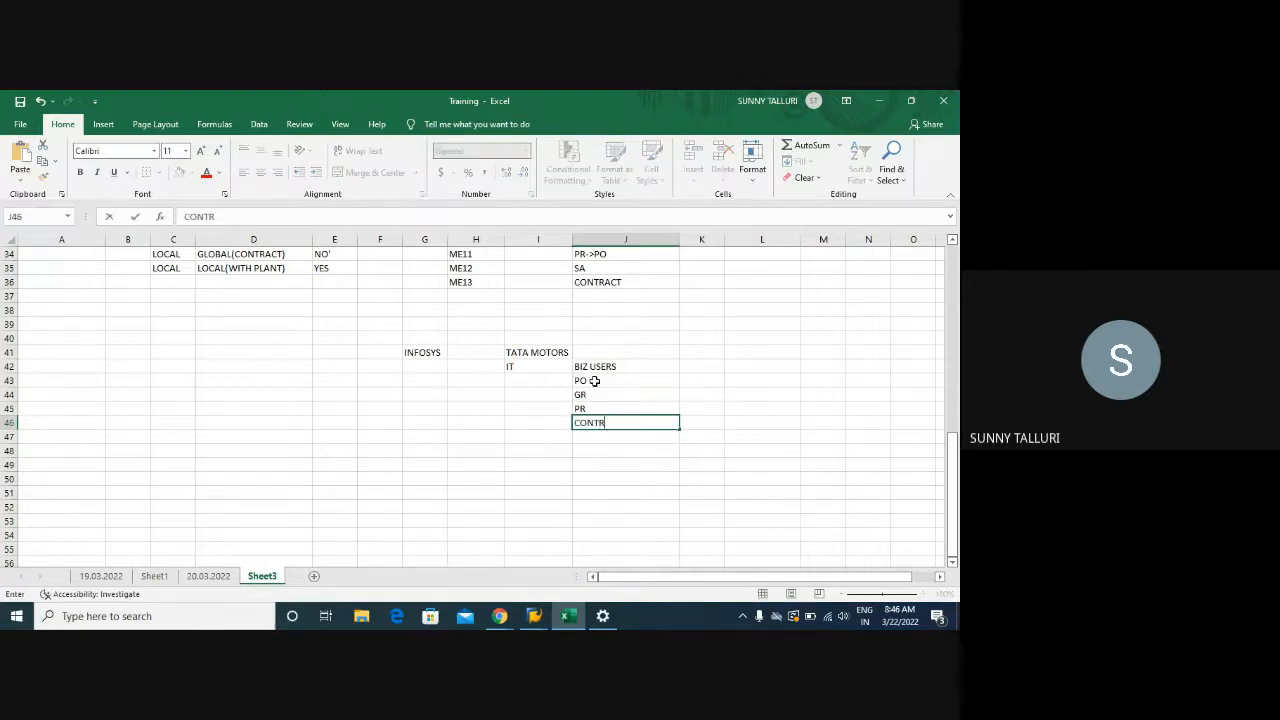
key("Return")
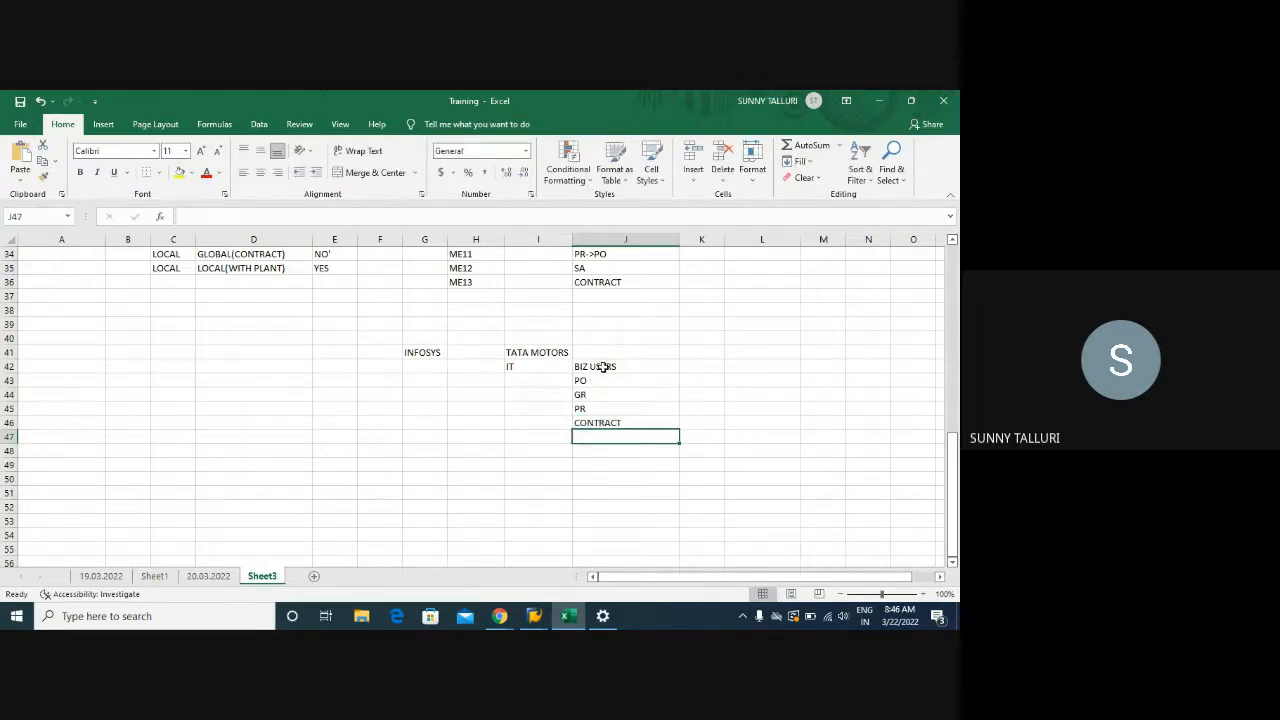
Highlight the BIZ USERS list J42:J46 and the I42:I46 cells under TATA MOTORS
left_click_drag(605, 366, 604, 426)
left_click(522, 366)
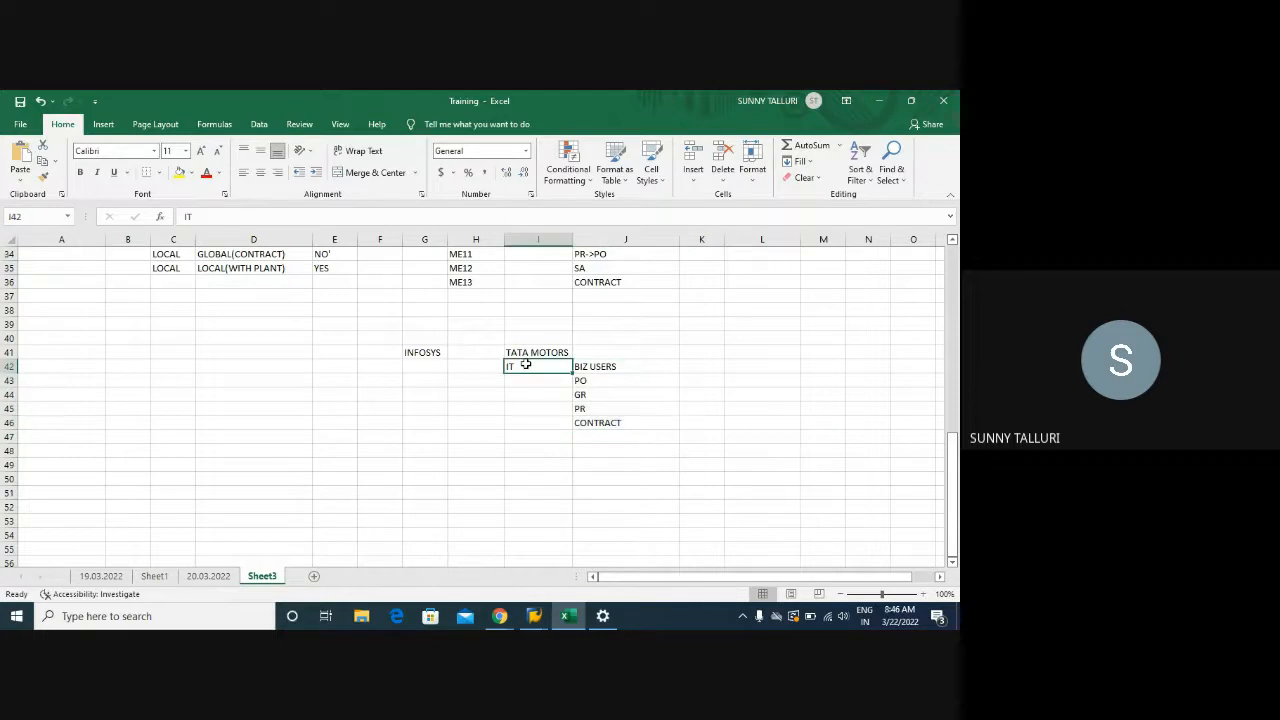
left_click(519, 379)
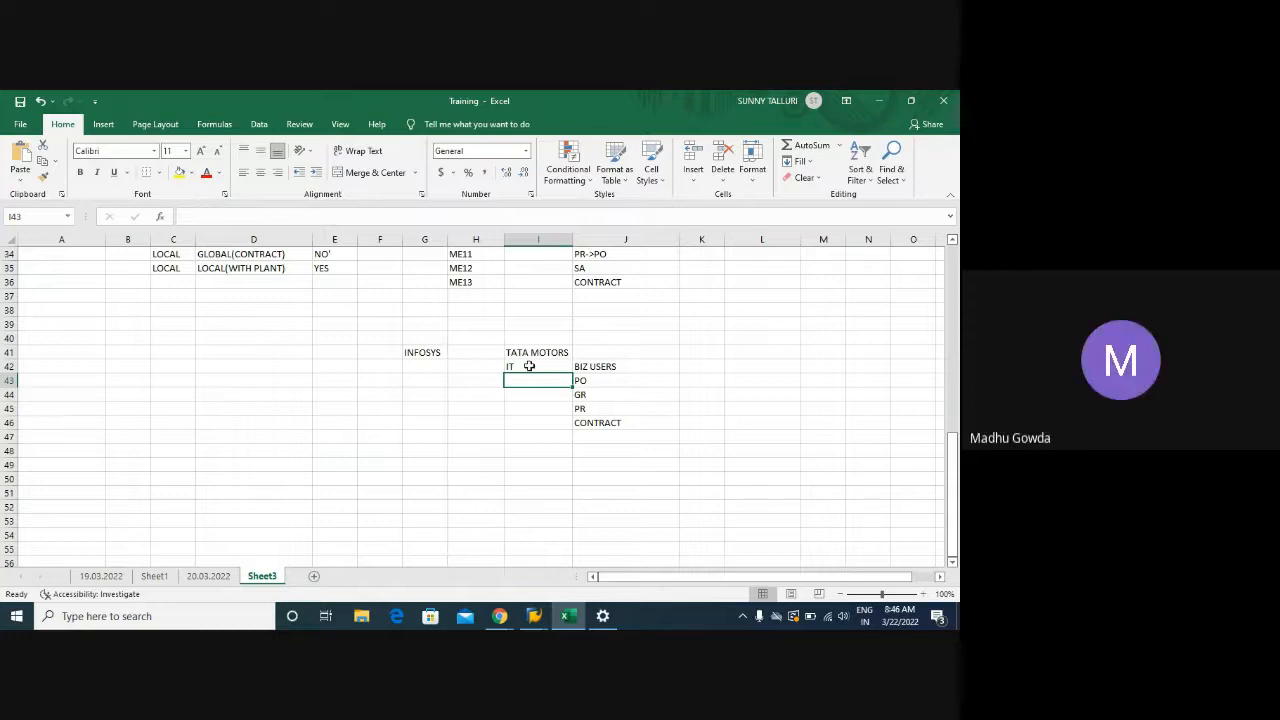
left_click(604, 372)
left_click_drag(604, 372, 603, 422)
left_click_drag(533, 370, 536, 432)
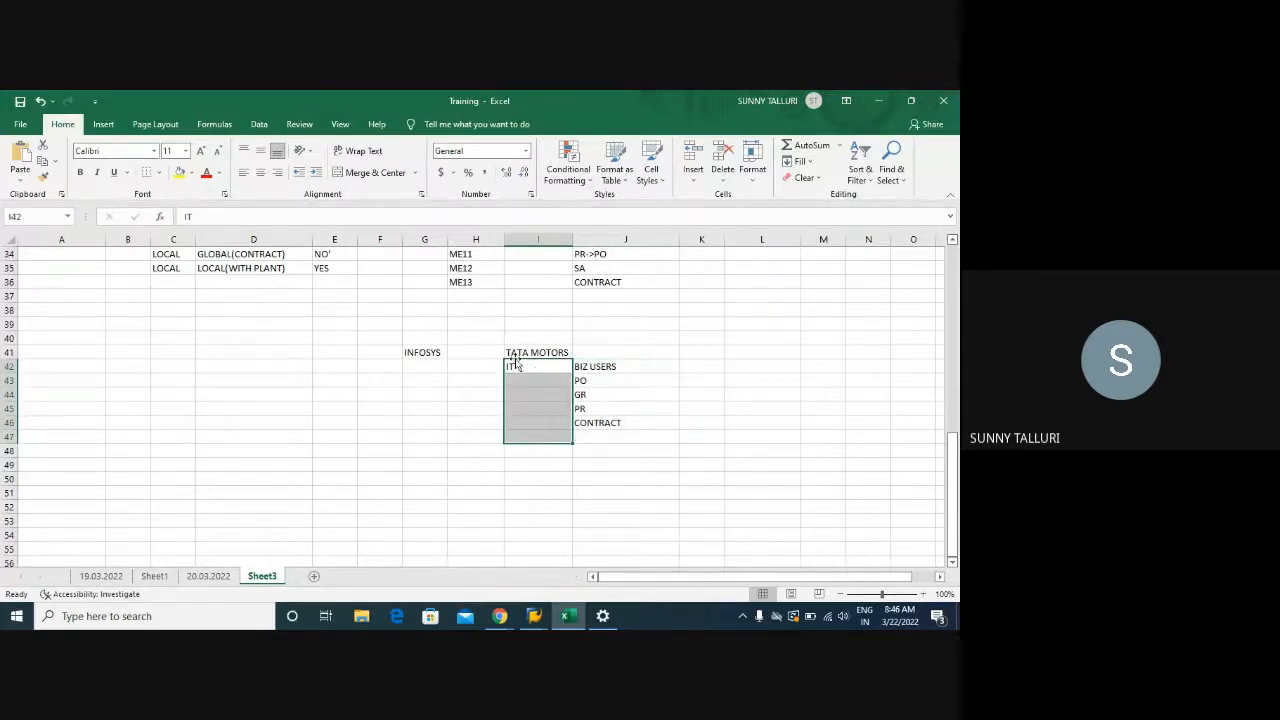
Enter CONSULTANT in G42 under INFOSYS and autofit column G
left_click(518, 379)
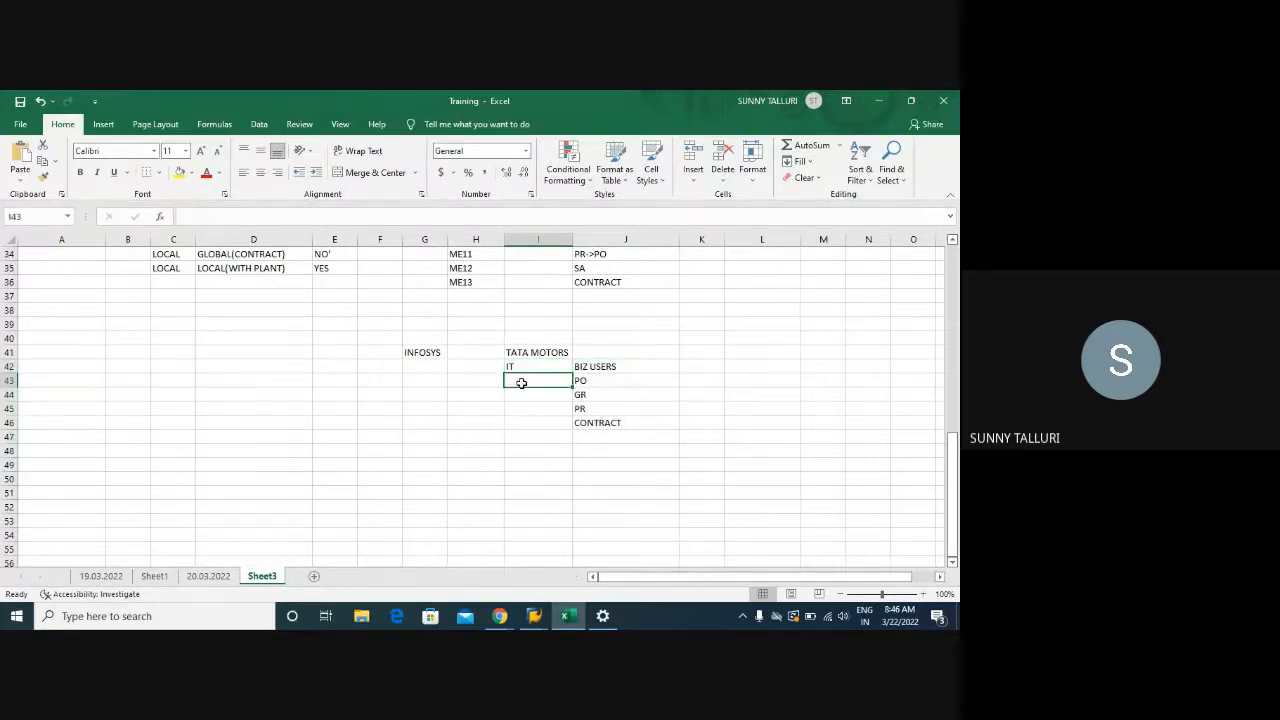
left_click(427, 357)
left_click(416, 368)
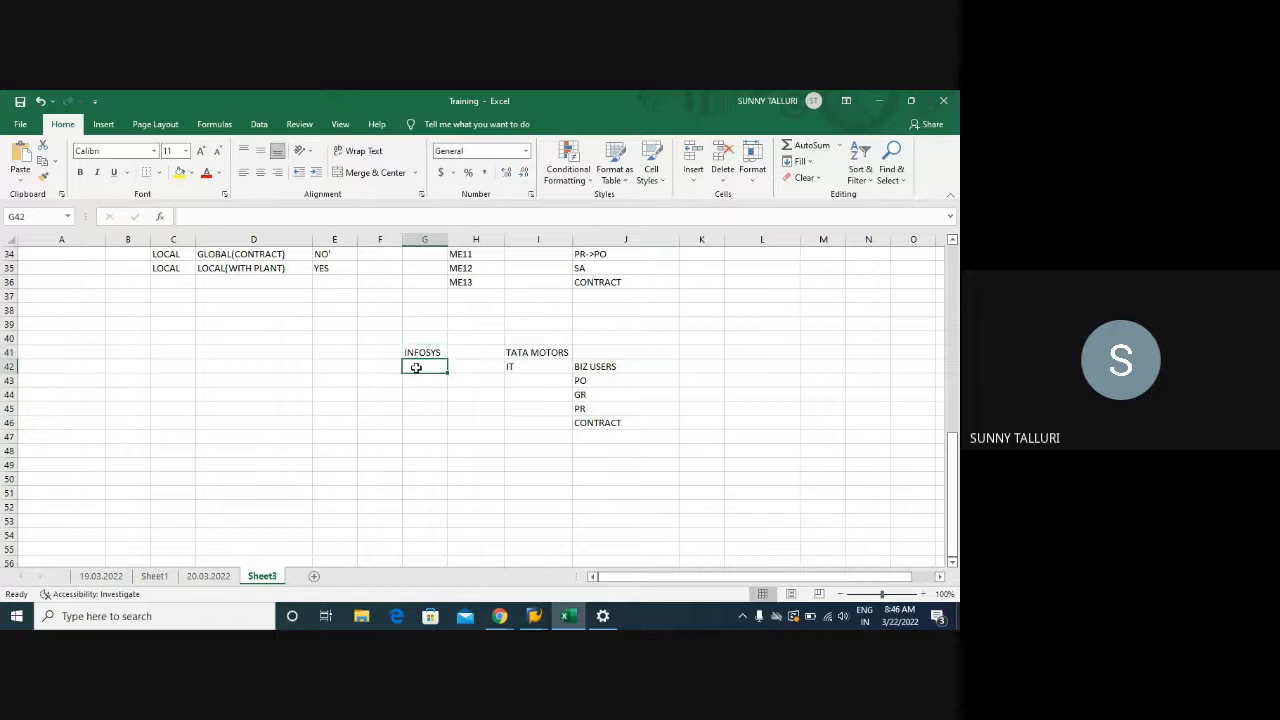
type("CONSULTANT")
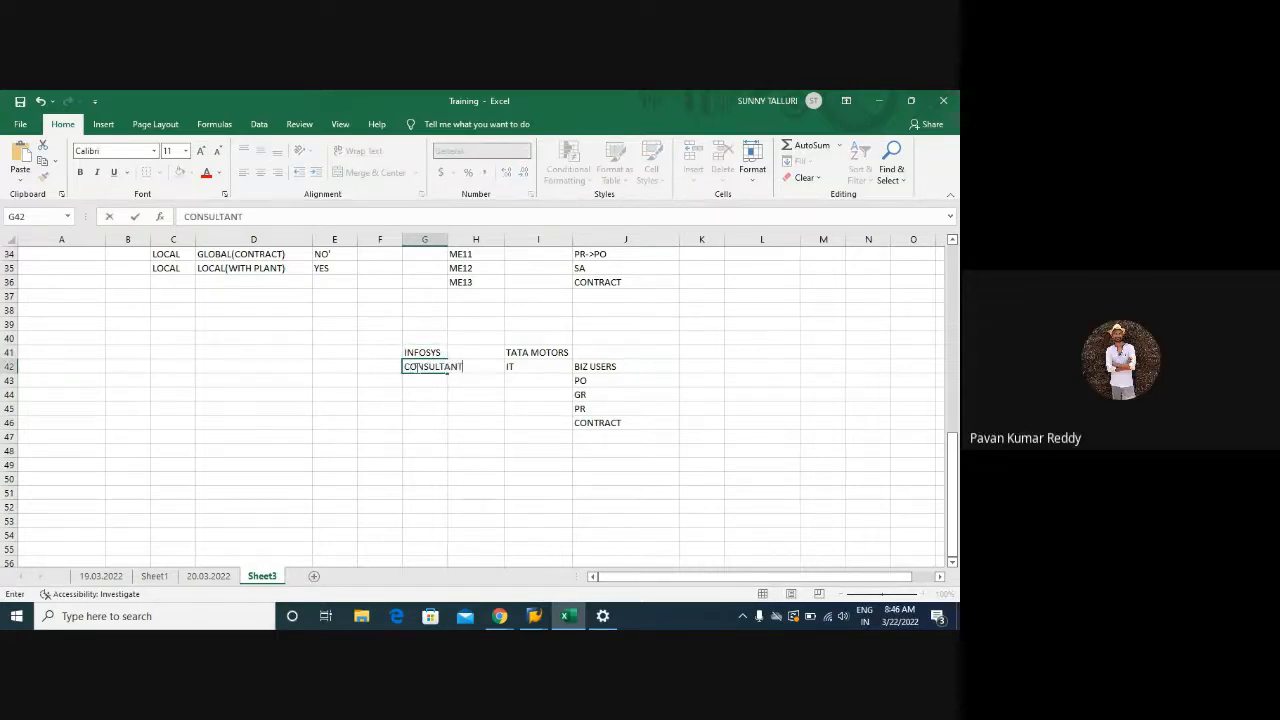
key("Return")
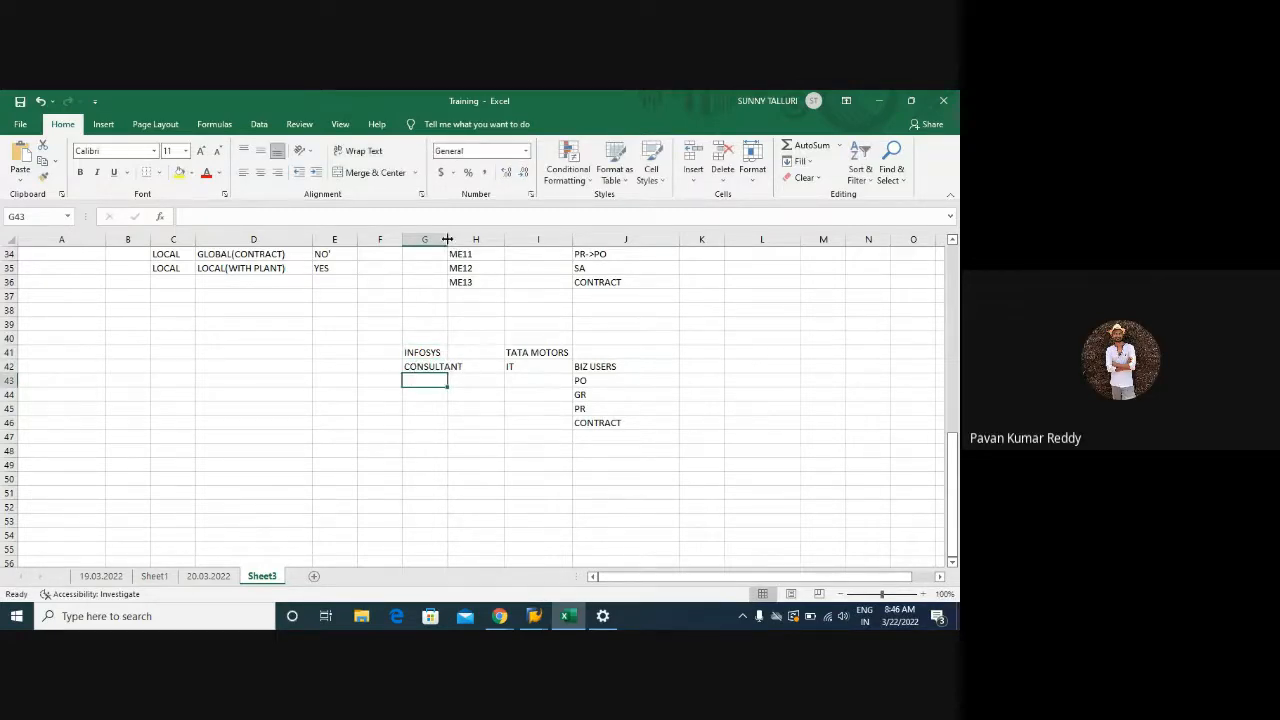
double_click(448, 240)
left_click(441, 368)
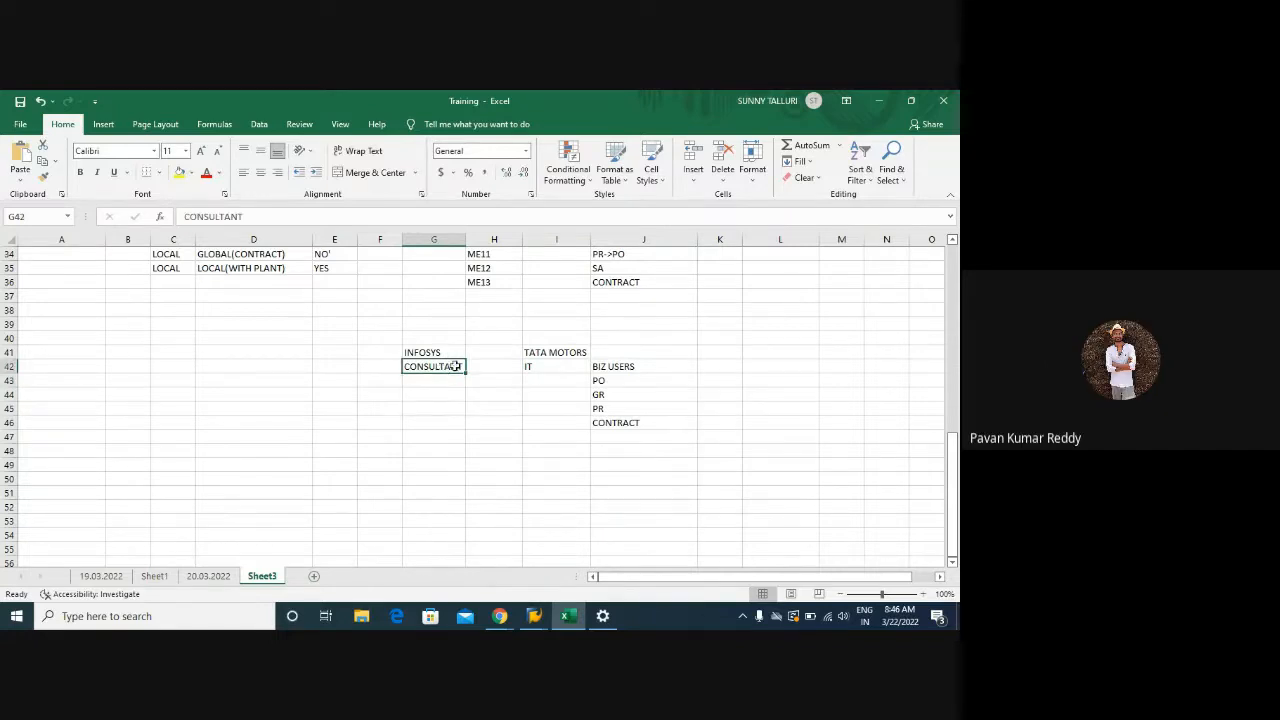
left_click(422, 383)
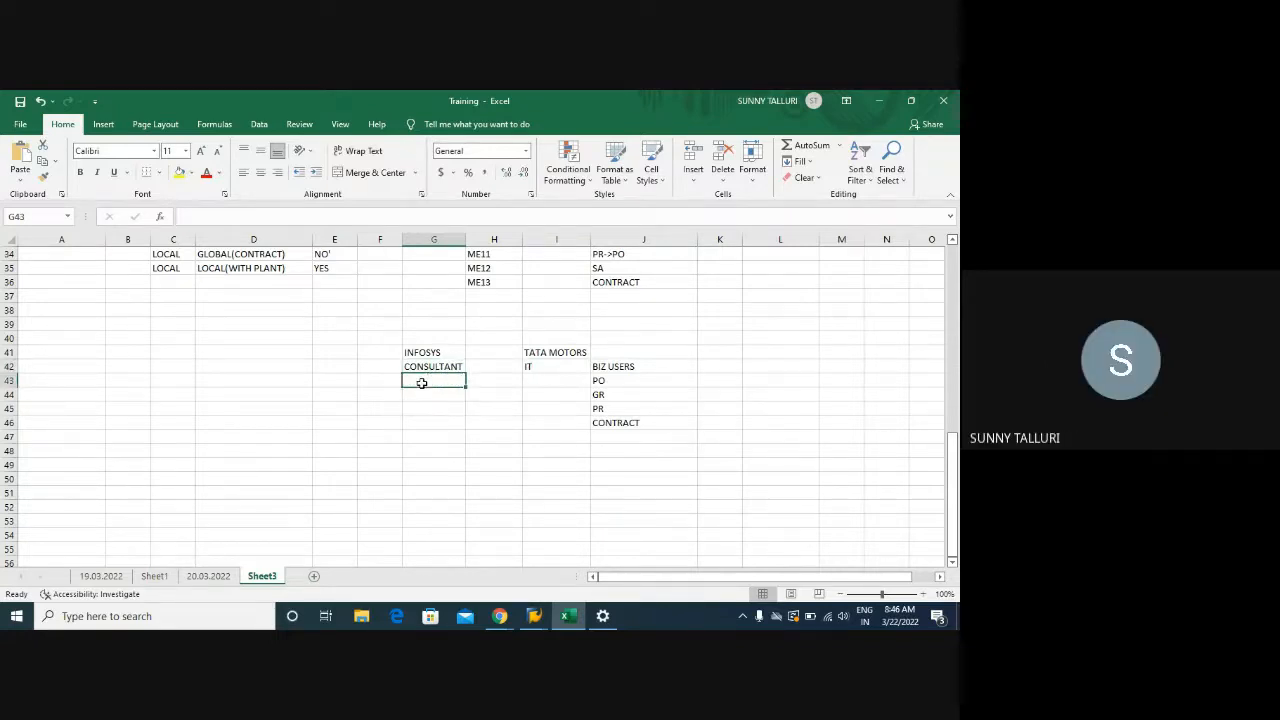
Enter PROD in I43 below IT and QUALITY in G43 below CONSULTANT
left_click(536, 378)
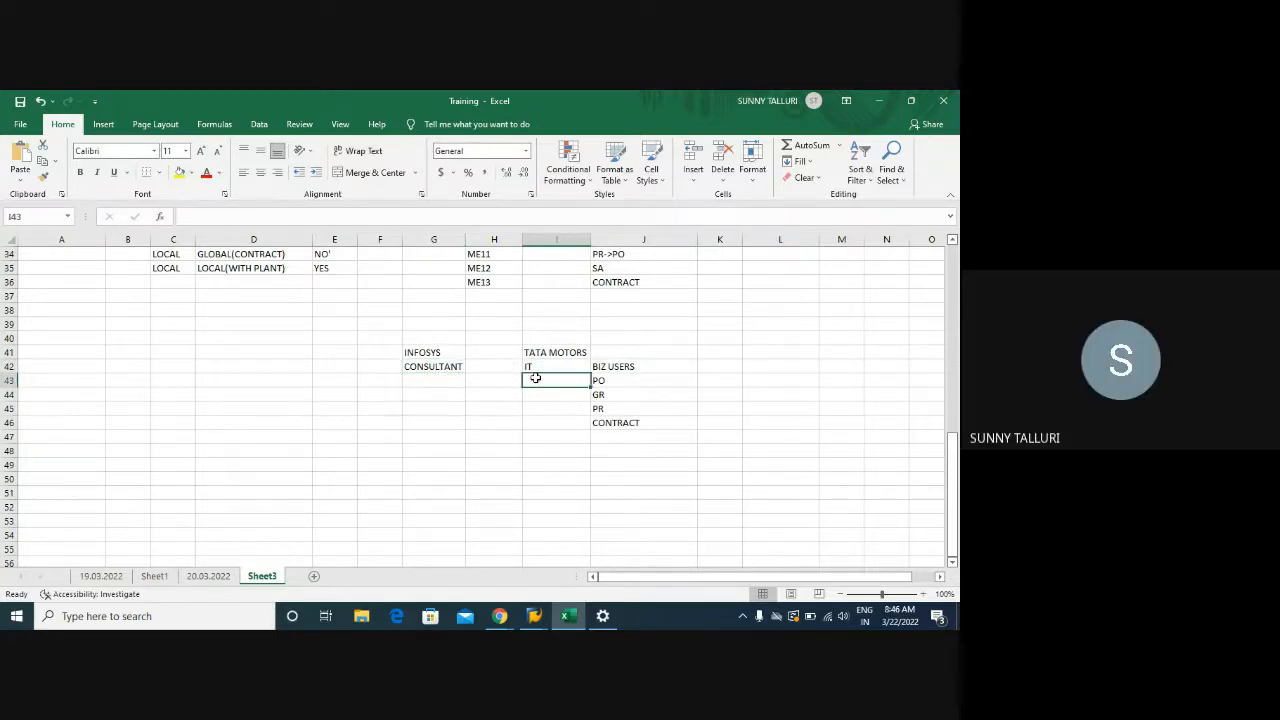
type("PROD")
key("Return")
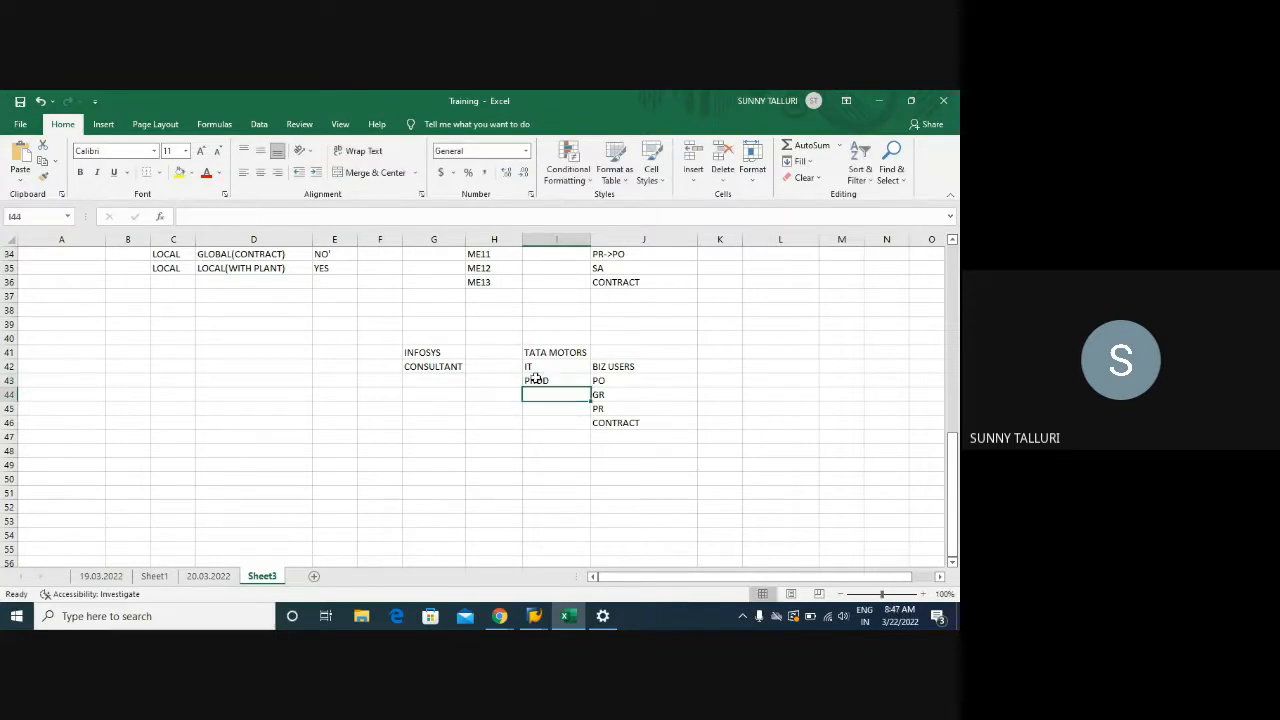
left_click(425, 381)
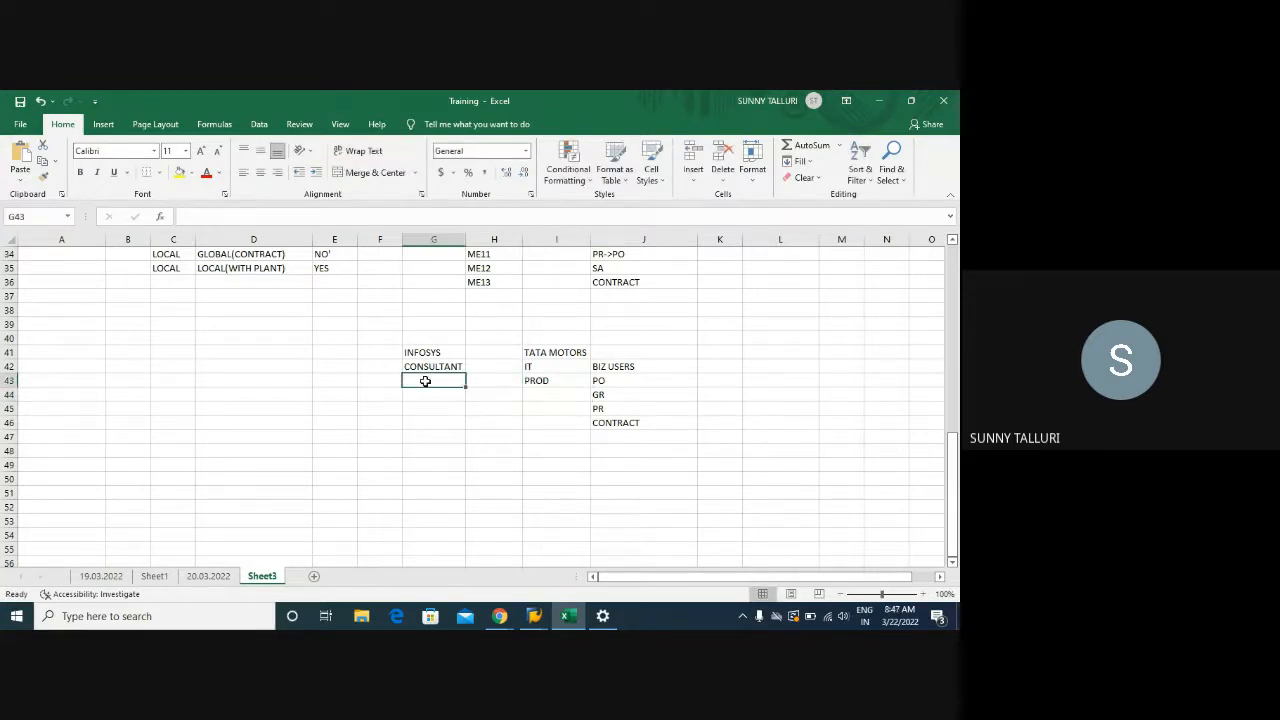
type("QUAK")
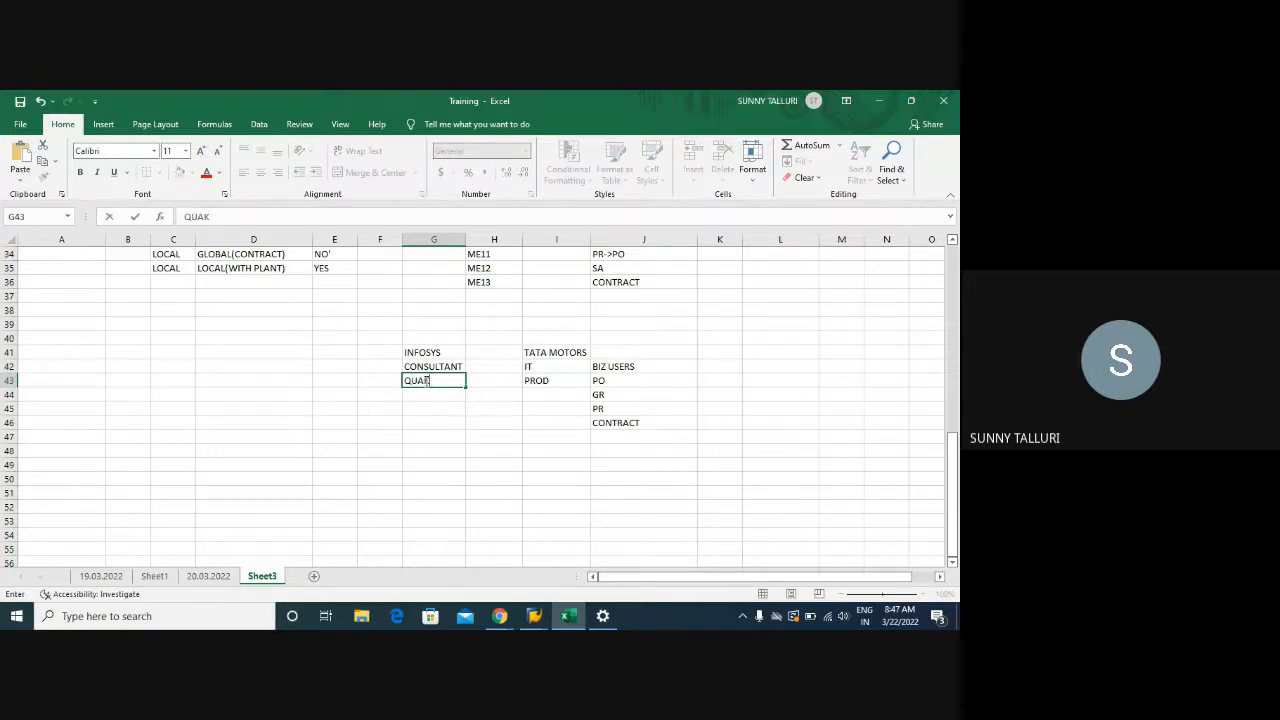
key("BackSpace")
type("LITY")
key("Return")
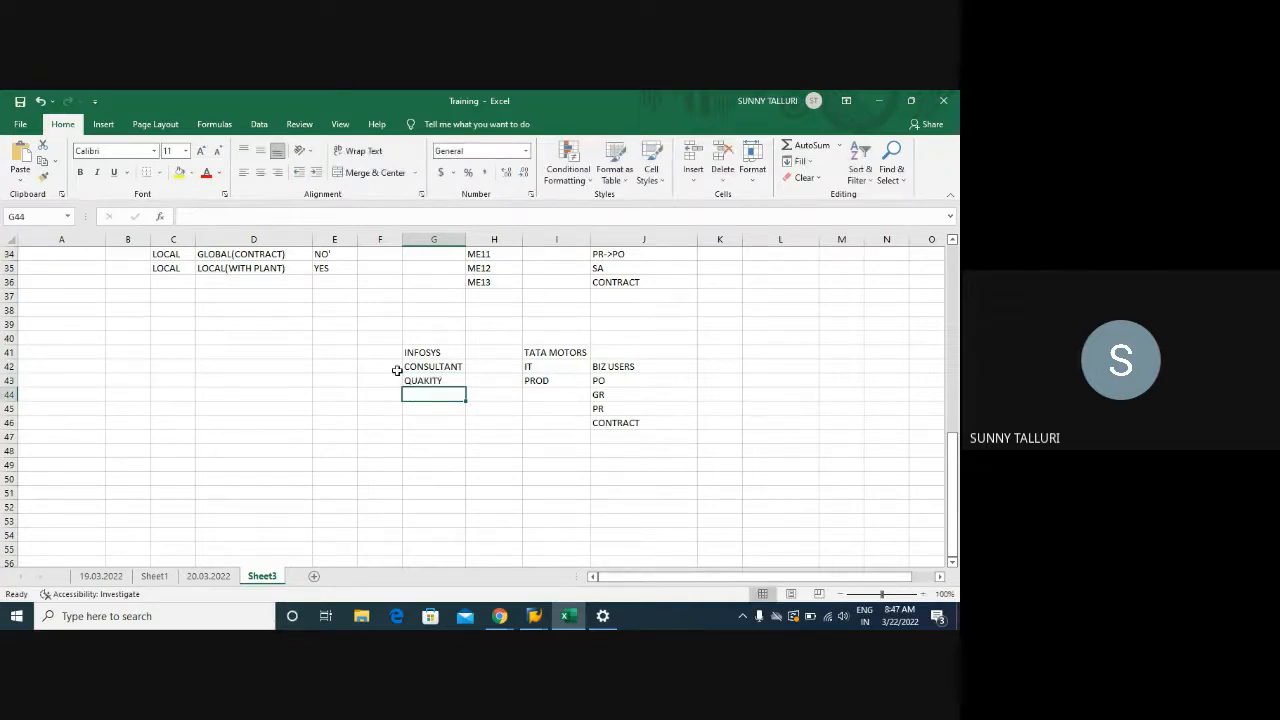
Select cells in column E and mark the empty range E42:E46
left_click(369, 381)
left_click(541, 381)
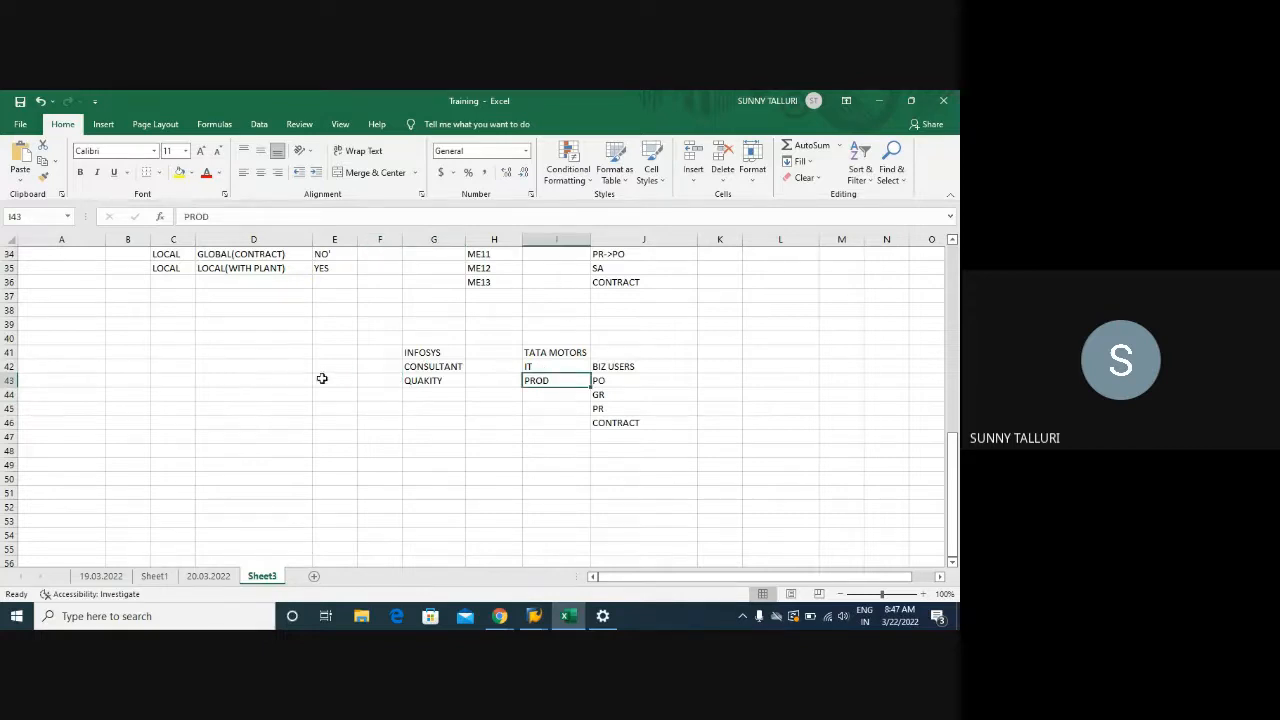
left_click(330, 378)
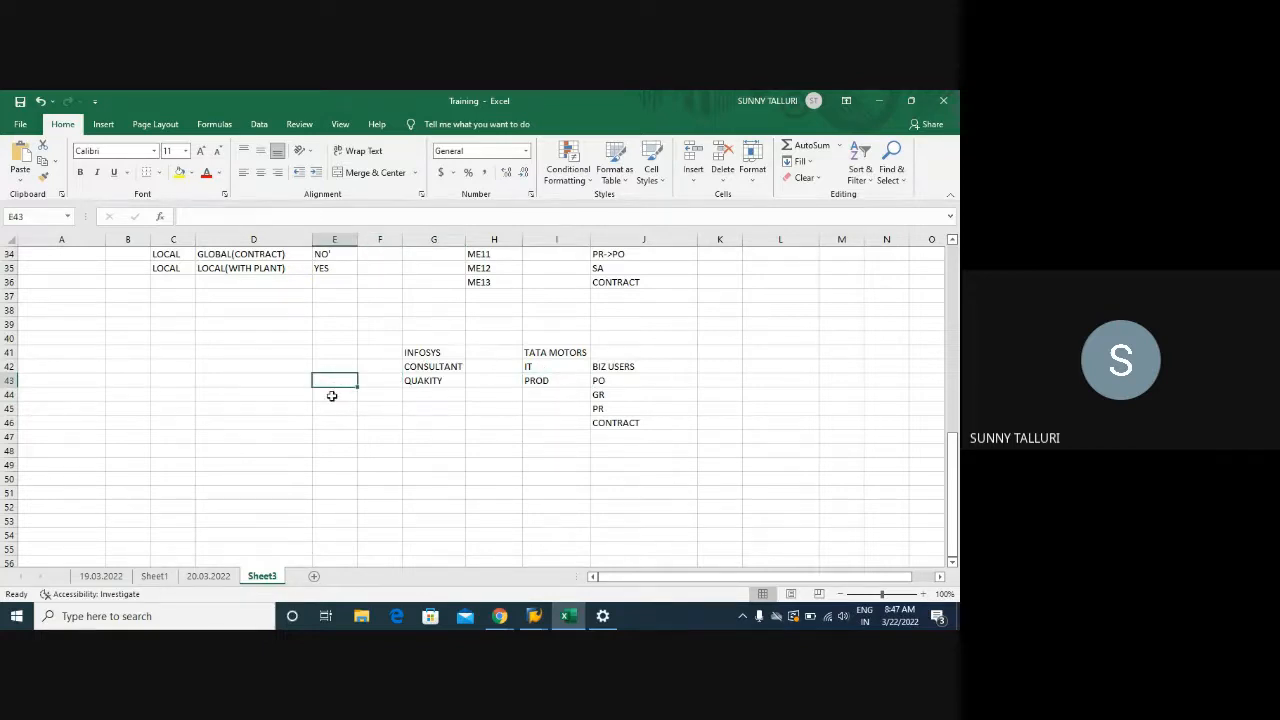
left_click(332, 396)
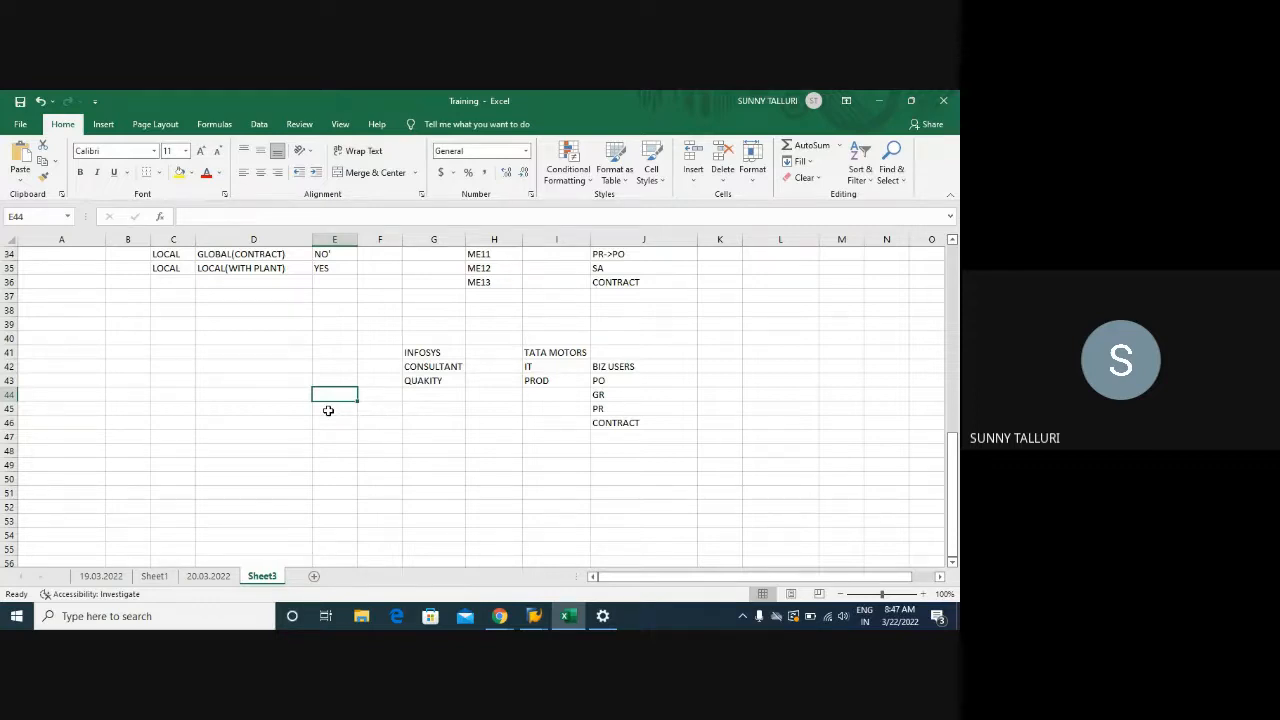
left_click(328, 410)
left_click(329, 421)
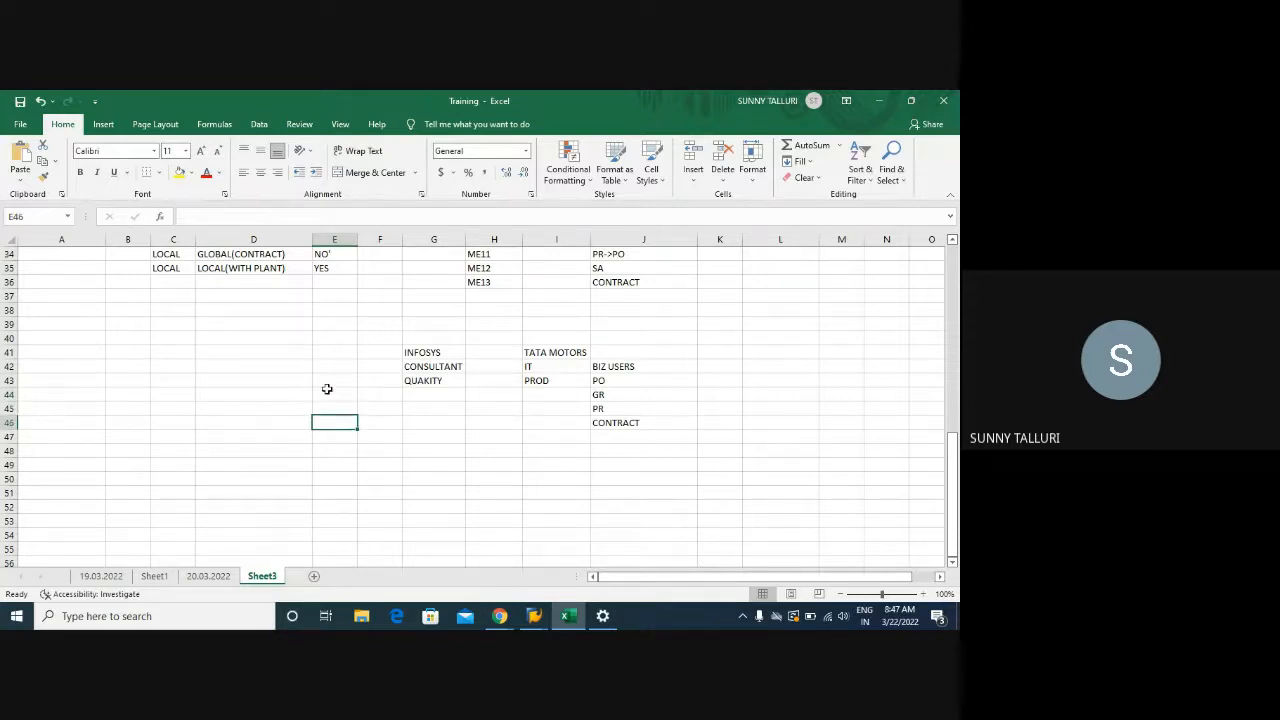
left_click(331, 372)
left_click_drag(331, 372, 340, 423)
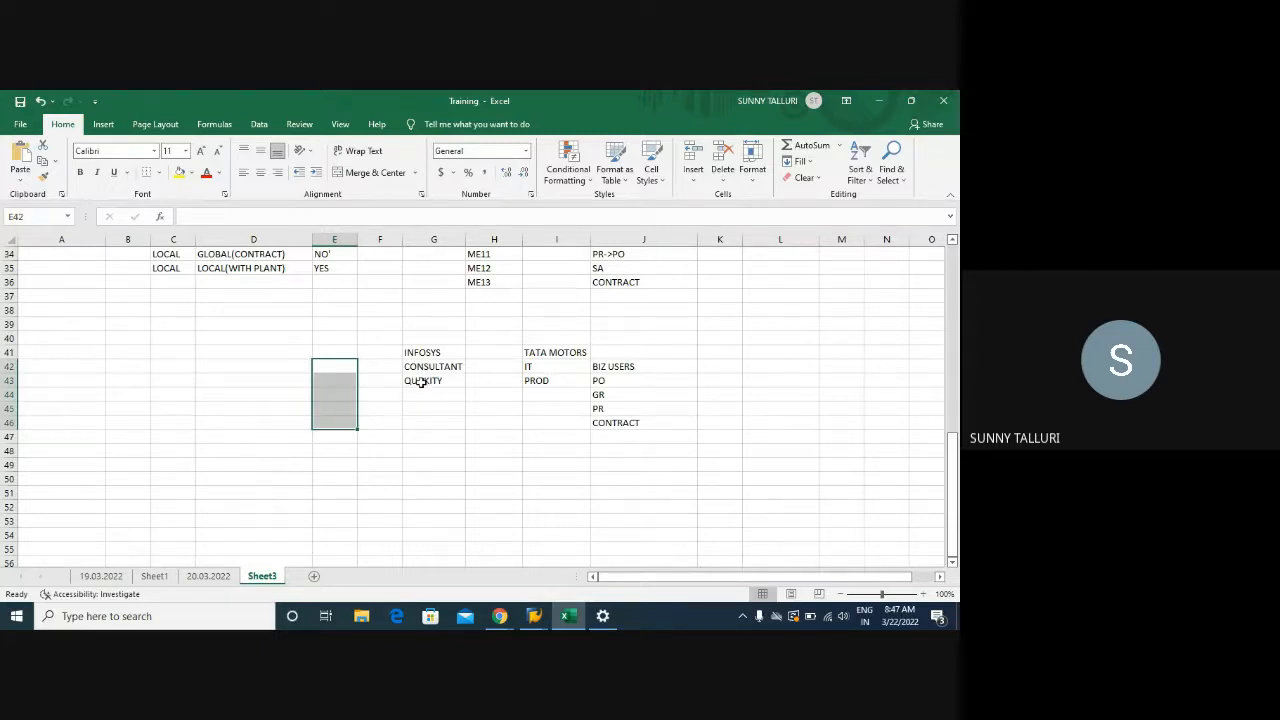
Correct the misspelled QUAKITY entry in G43 to QUALITY via the formula bar
left_click(420, 384)
left_click(213, 216)
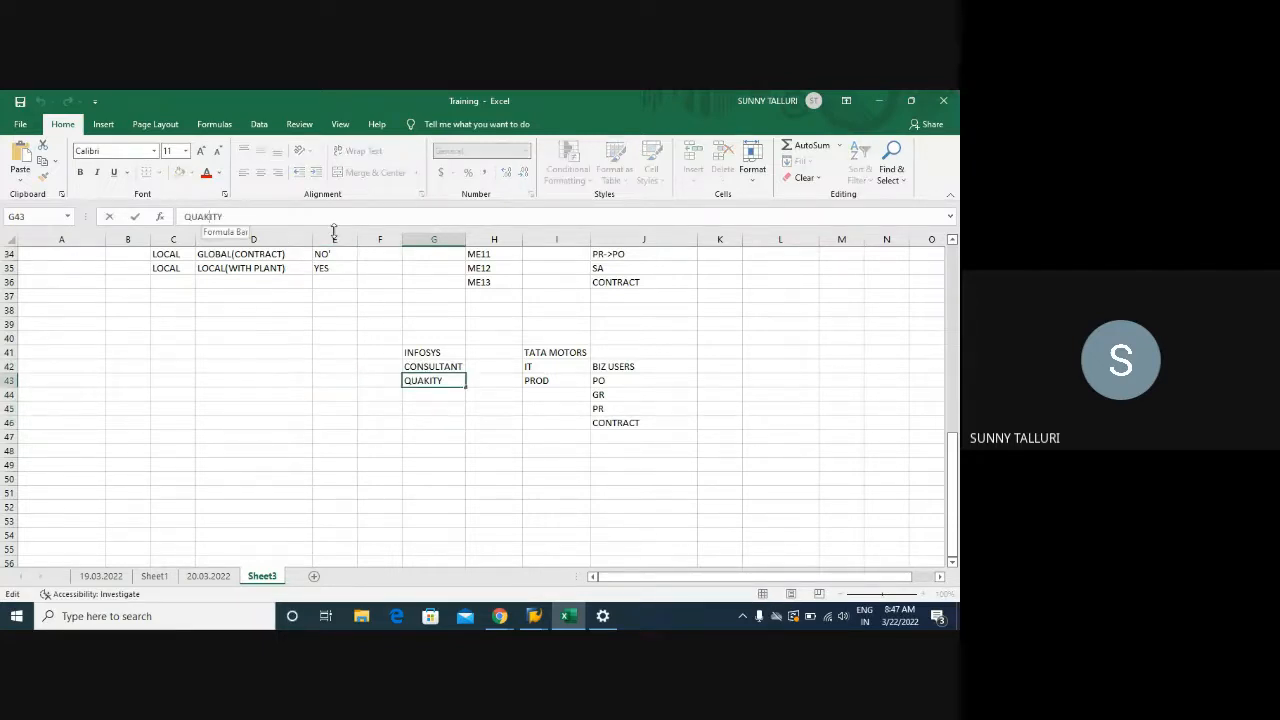
key("BackSpace")
type("L")
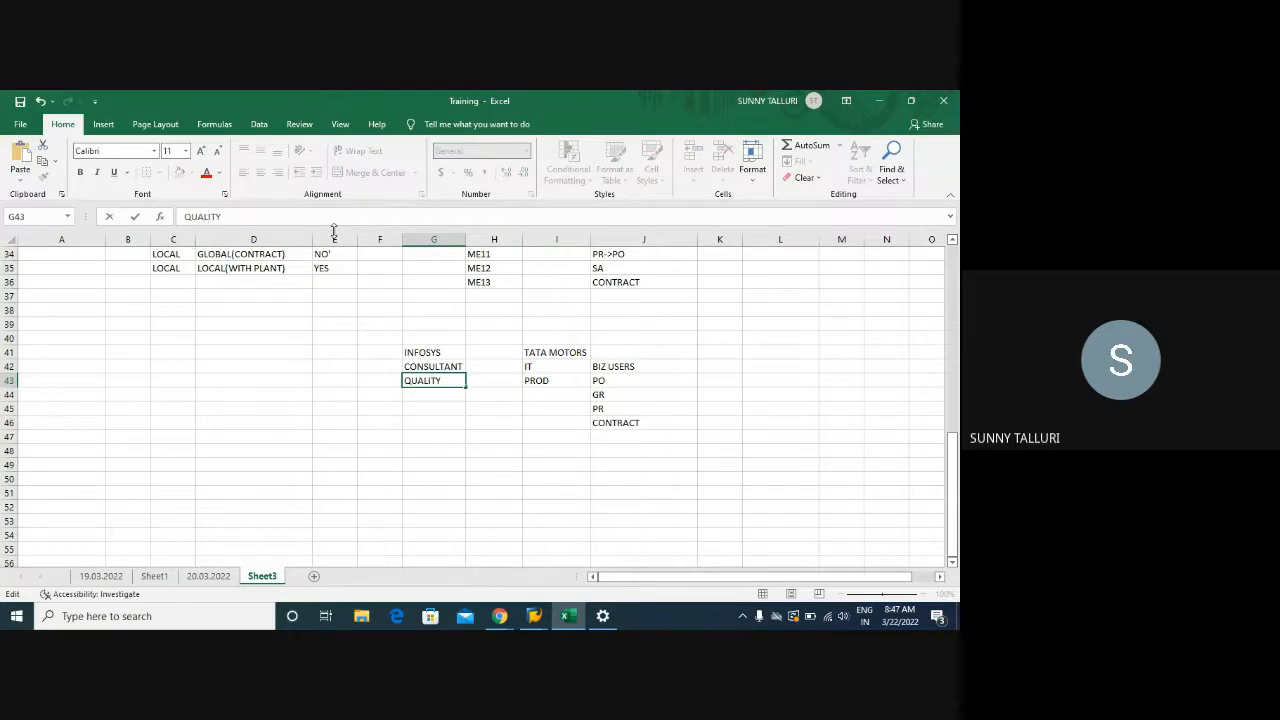
left_click(534, 379)
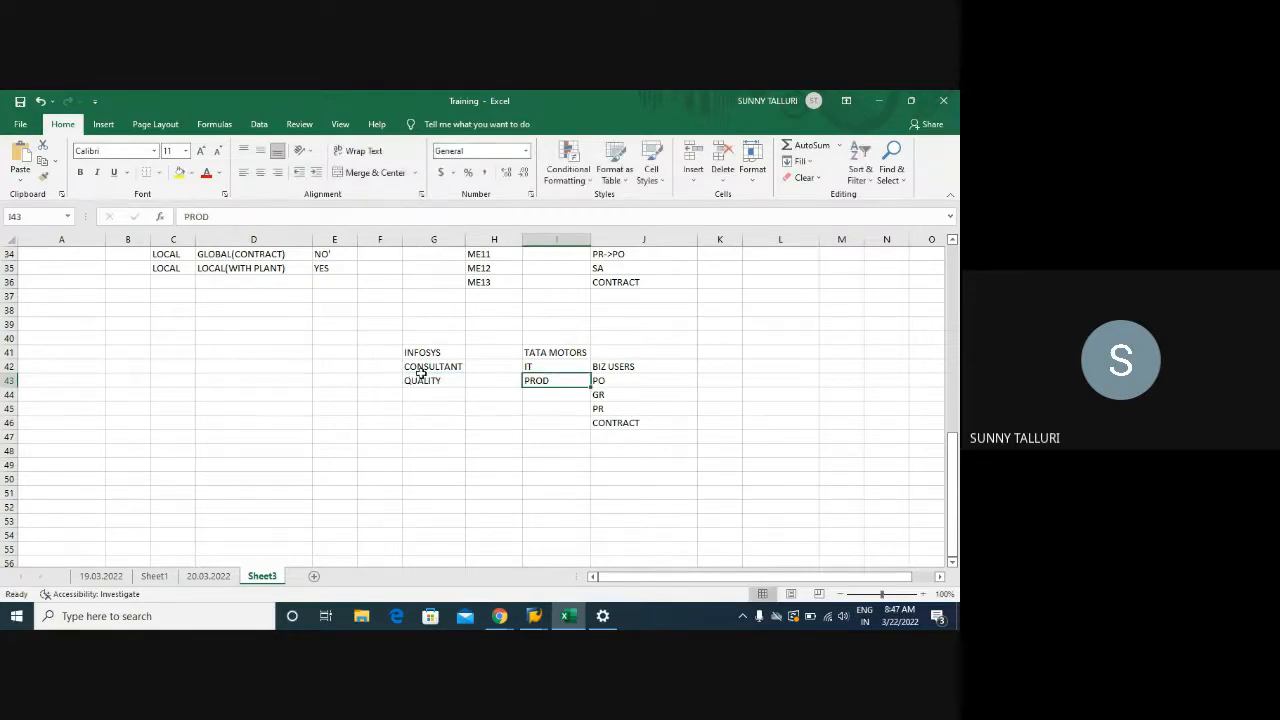
left_click(535, 367)
left_click_drag(408, 350, 638, 445)
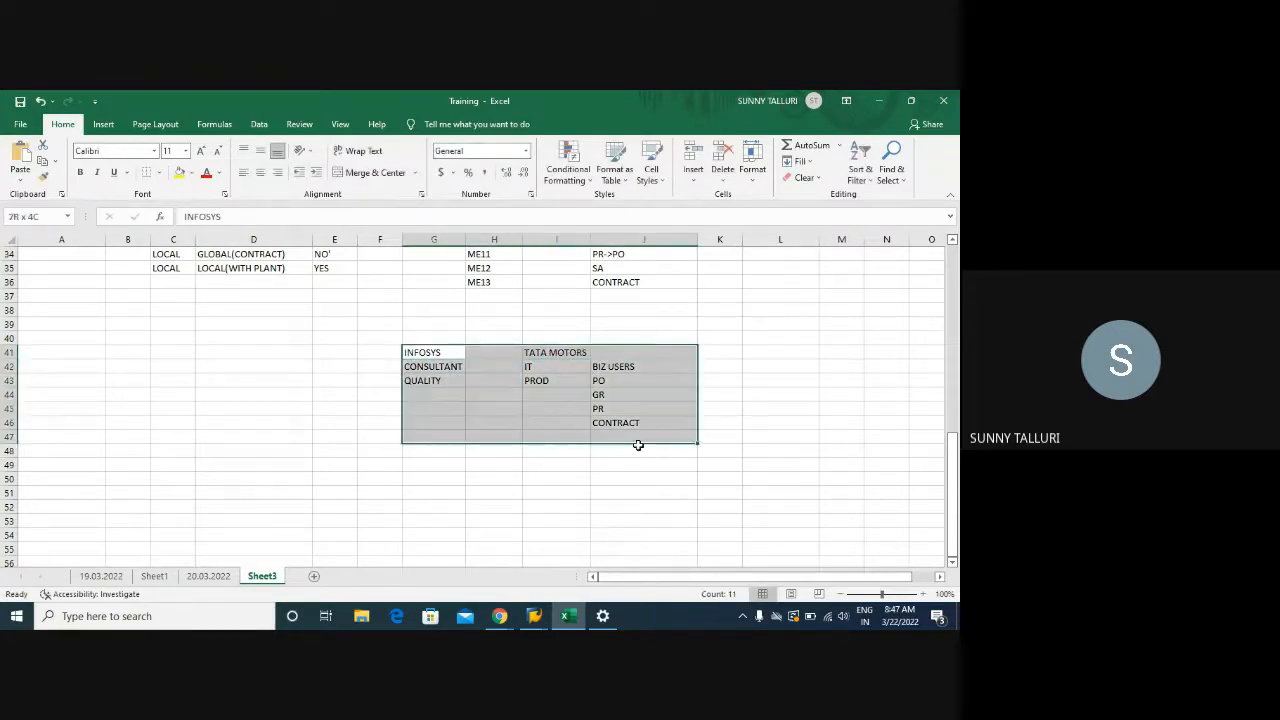
left_click(217, 392)
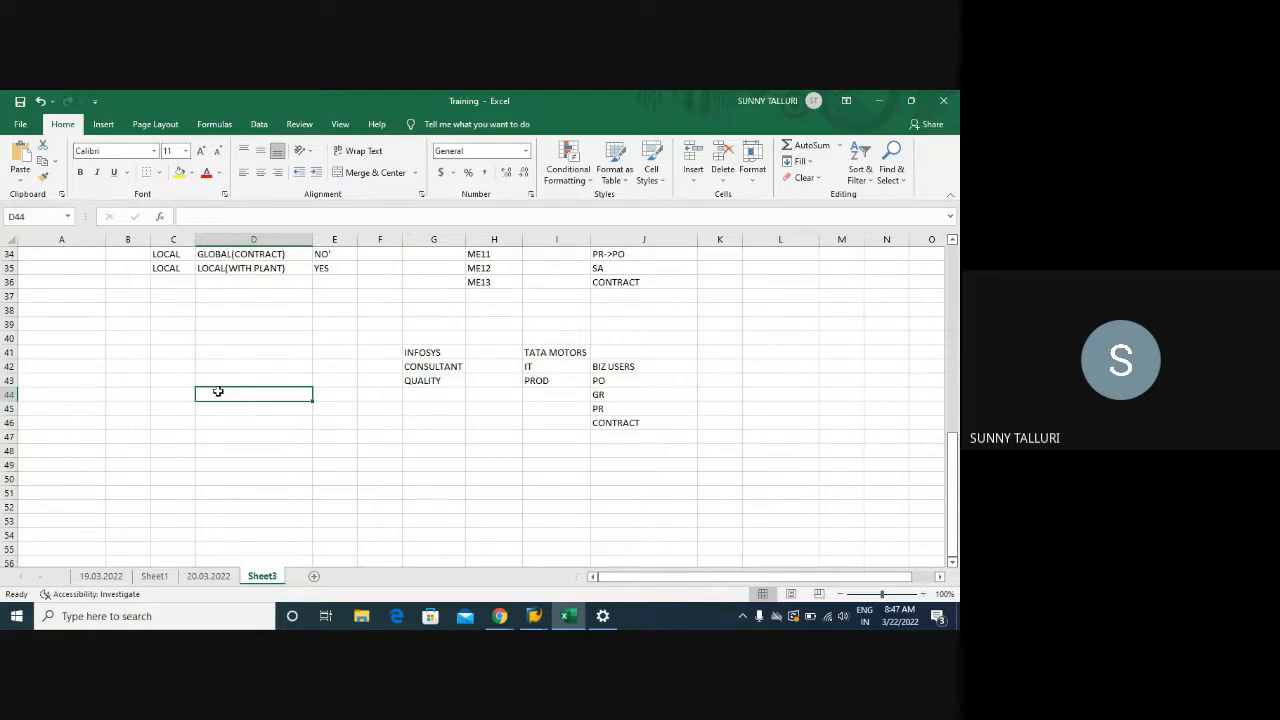
left_click(223, 408)
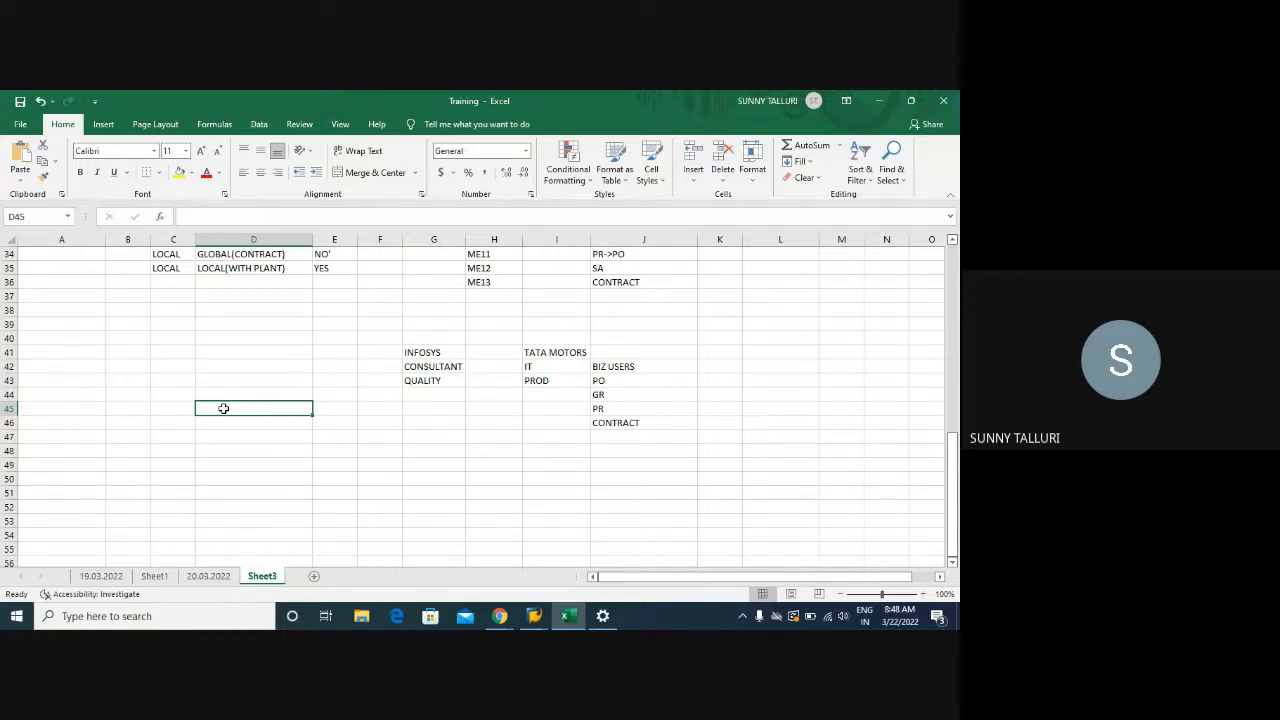
Enter BAPI in column D and highlight the INFOSYS to TATA MOTORS block
type("BAPI")
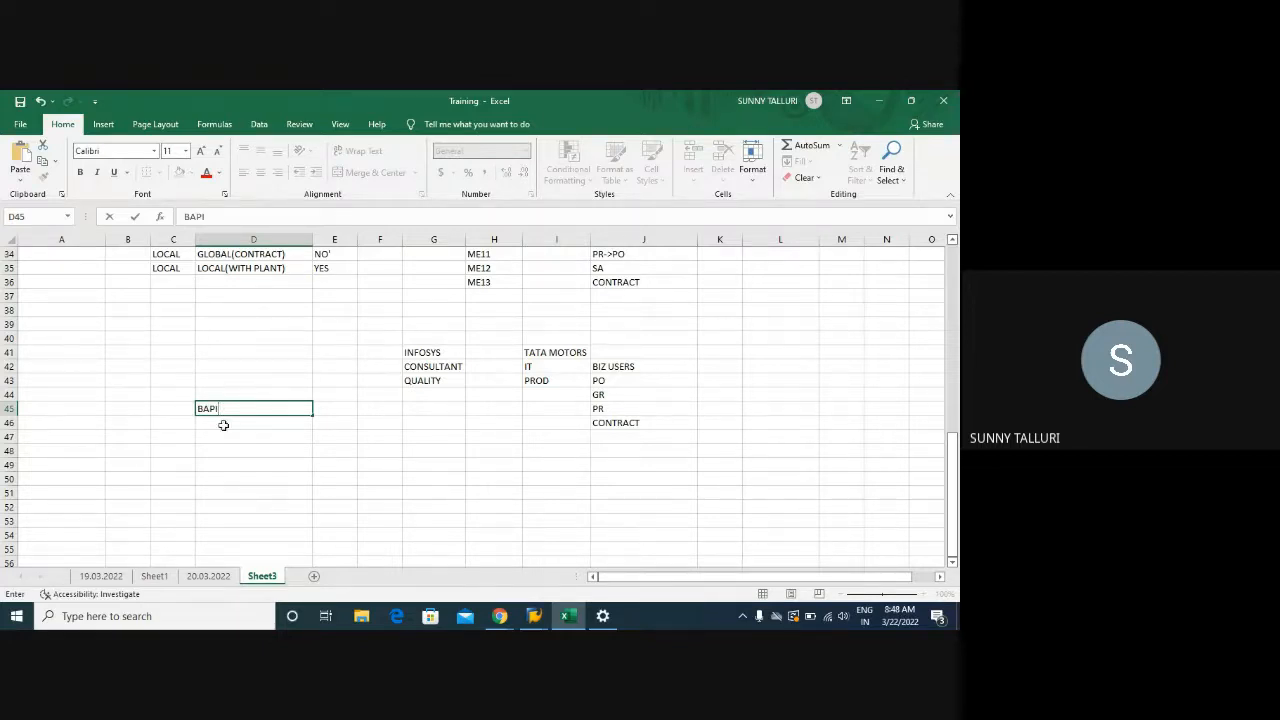
left_click(223, 423)
left_click(224, 404)
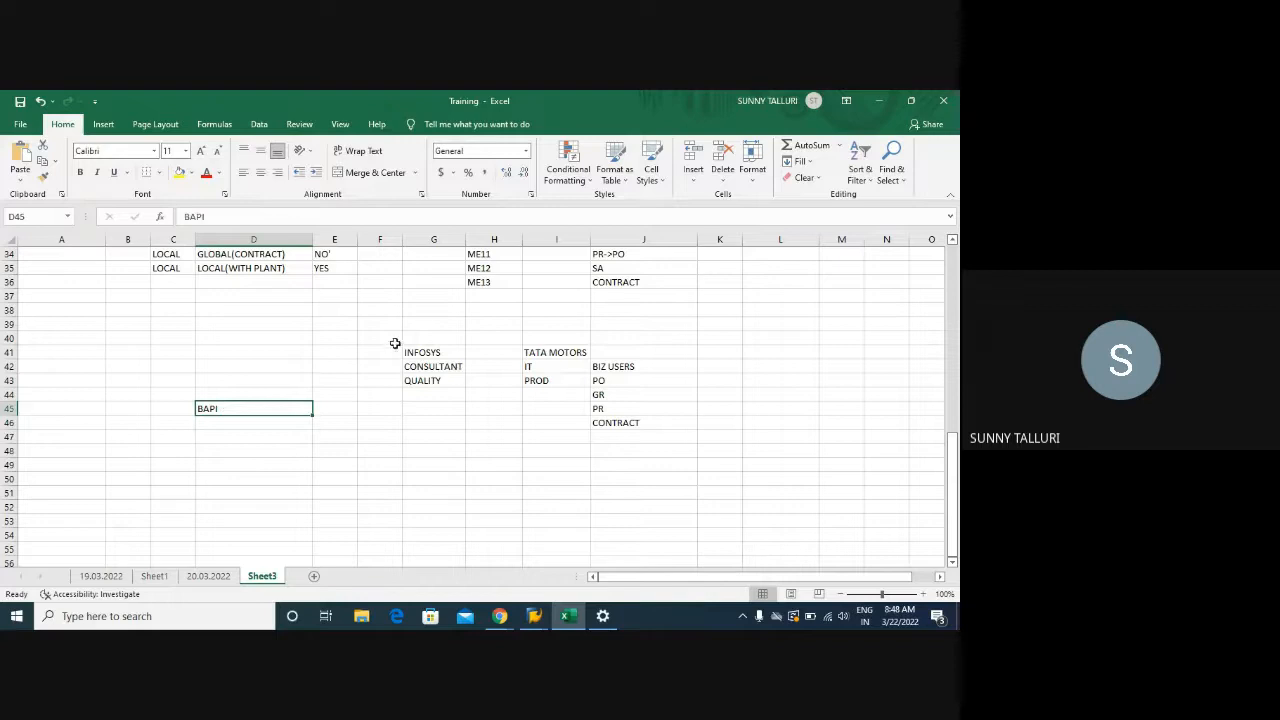
left_click_drag(408, 351, 649, 449)
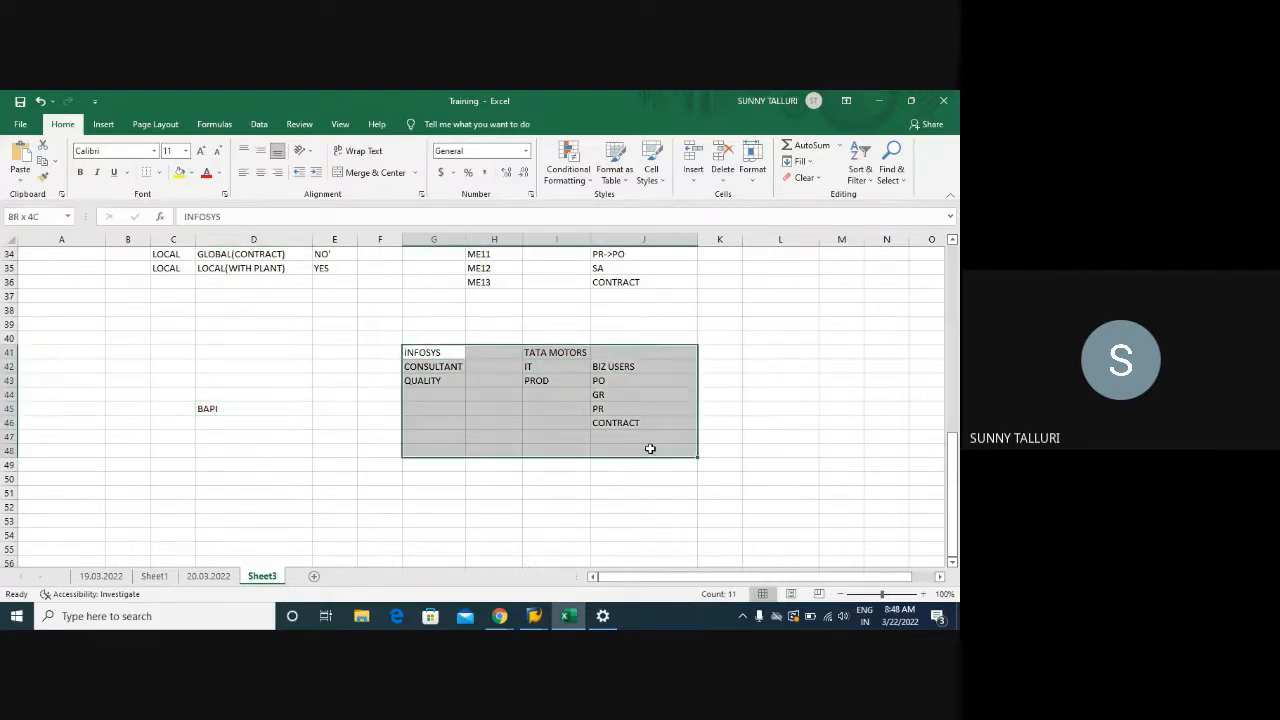
left_click(211, 412)
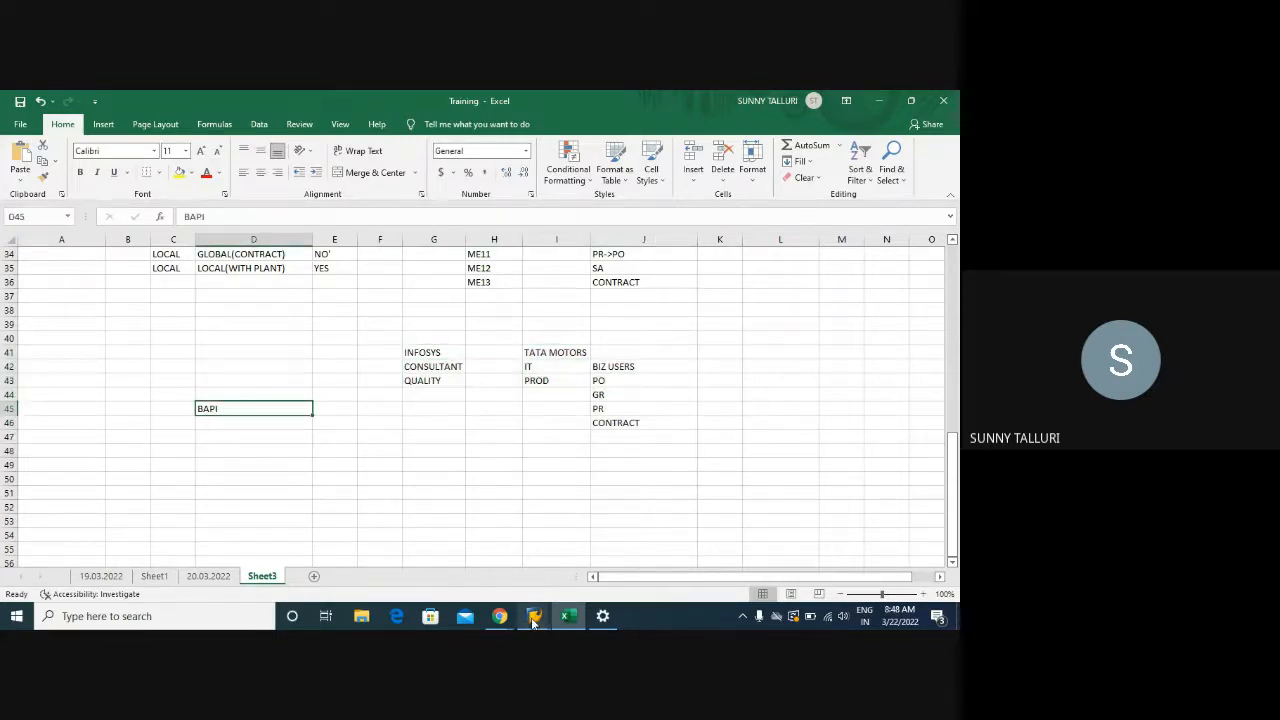
Enter ROLLOUT in D45 and IMPLEMENTATION in D46, then select both cells
mouse_move(534, 616)
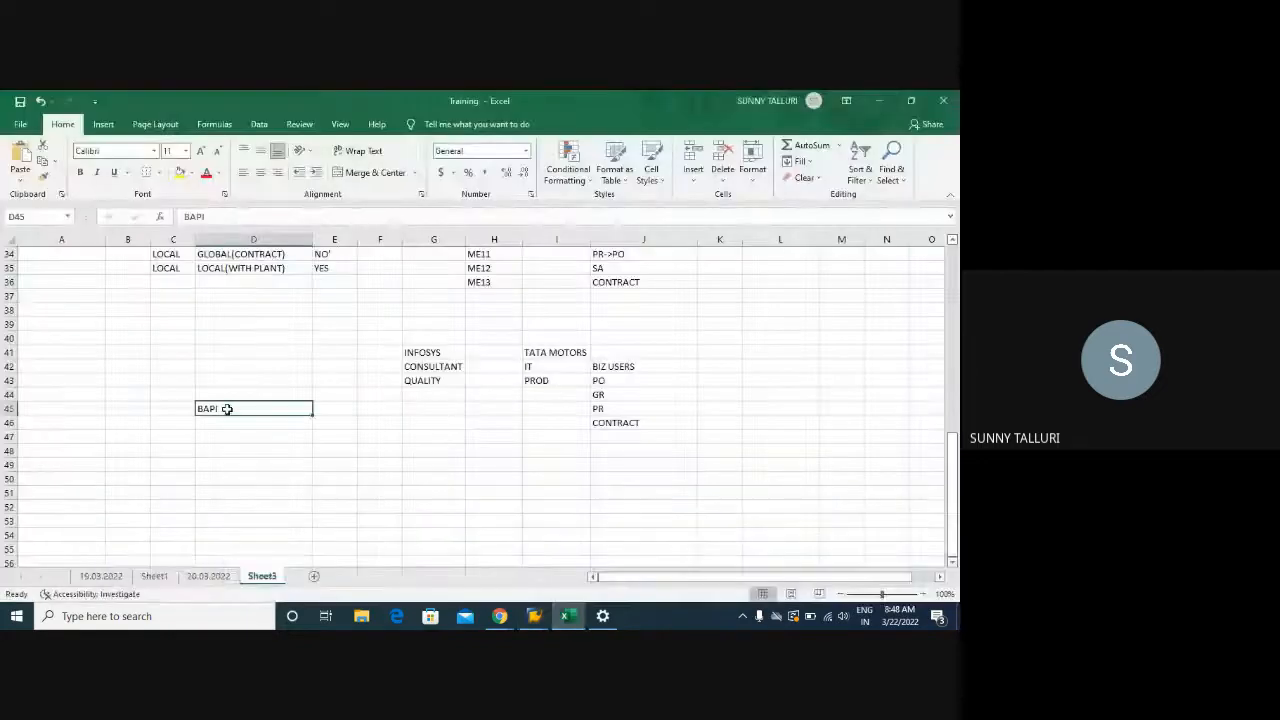
type("RO")
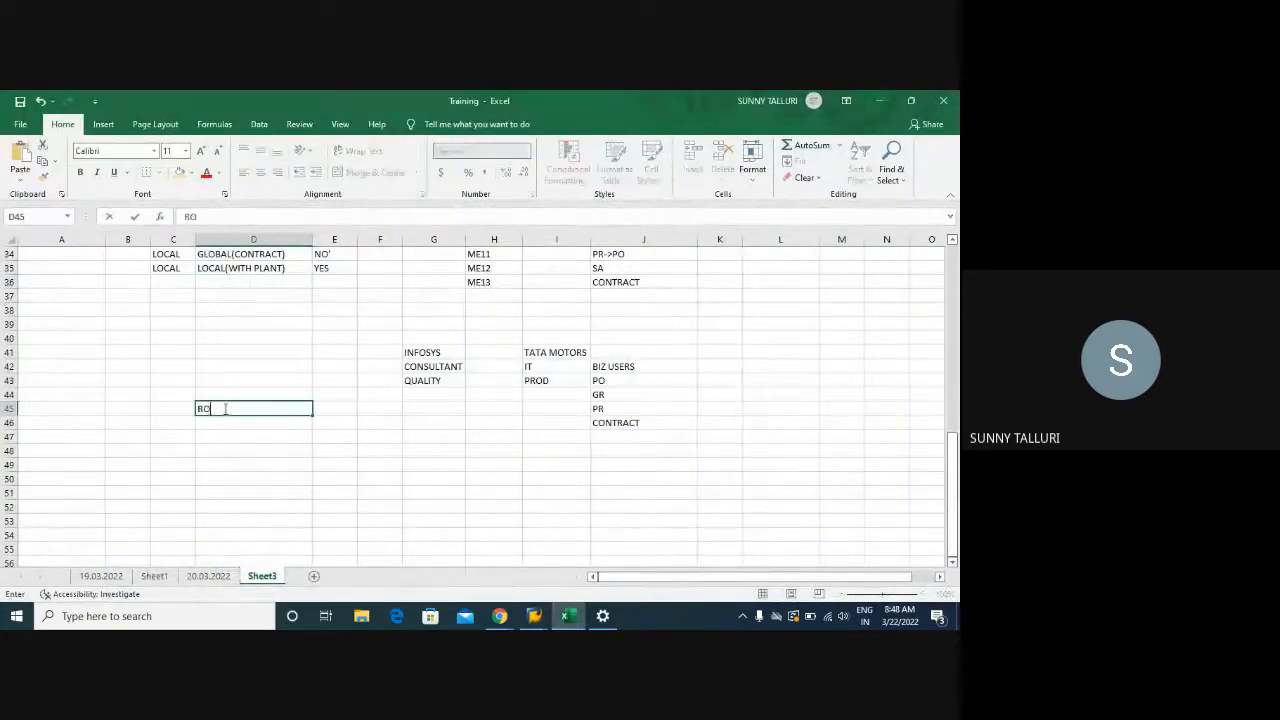
type("LLOUT")
key("Return")
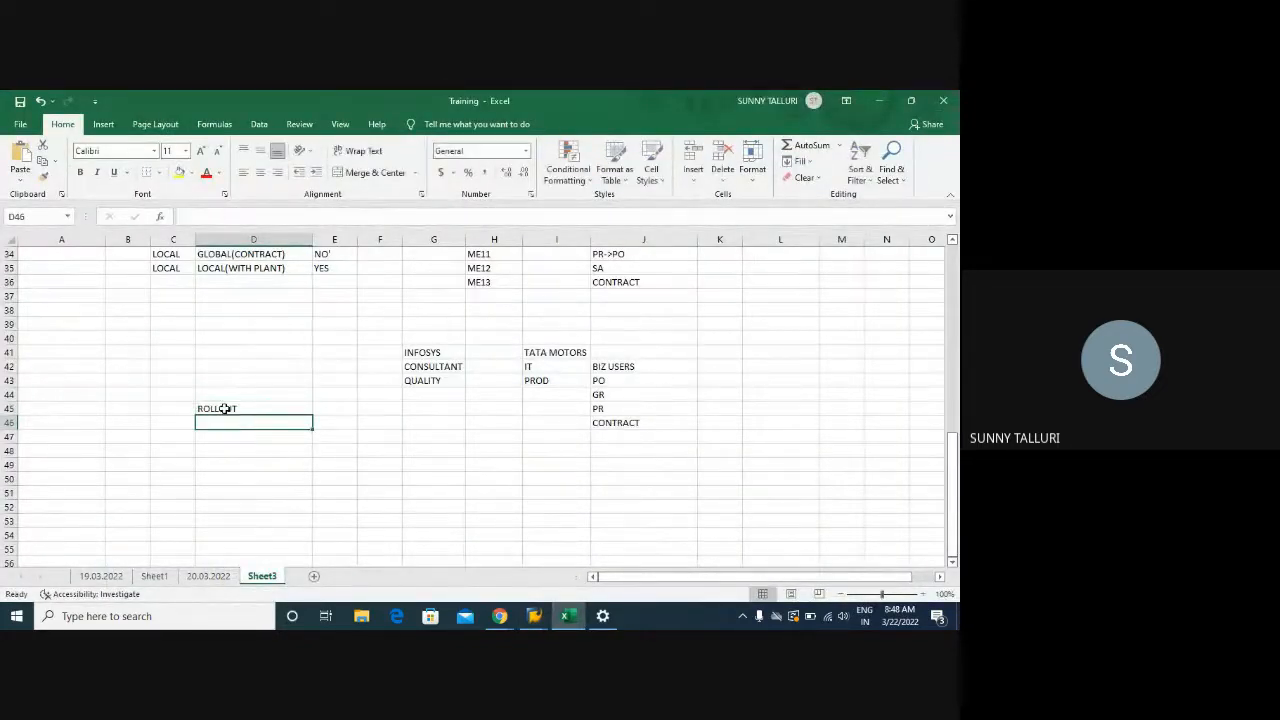
type("IMPLEMN")
key("BackSpace")
key("BackSpace")
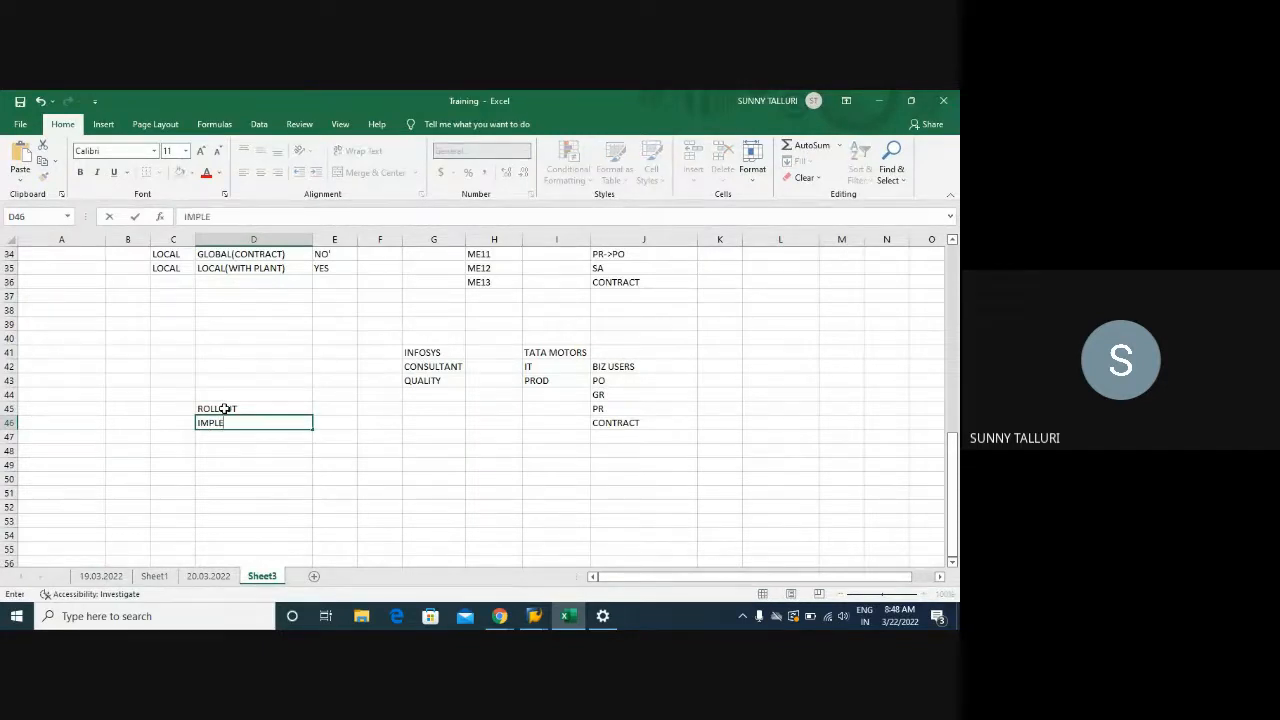
type("MENTATION")
key("Return")
left_click_drag(225, 408, 230, 423)
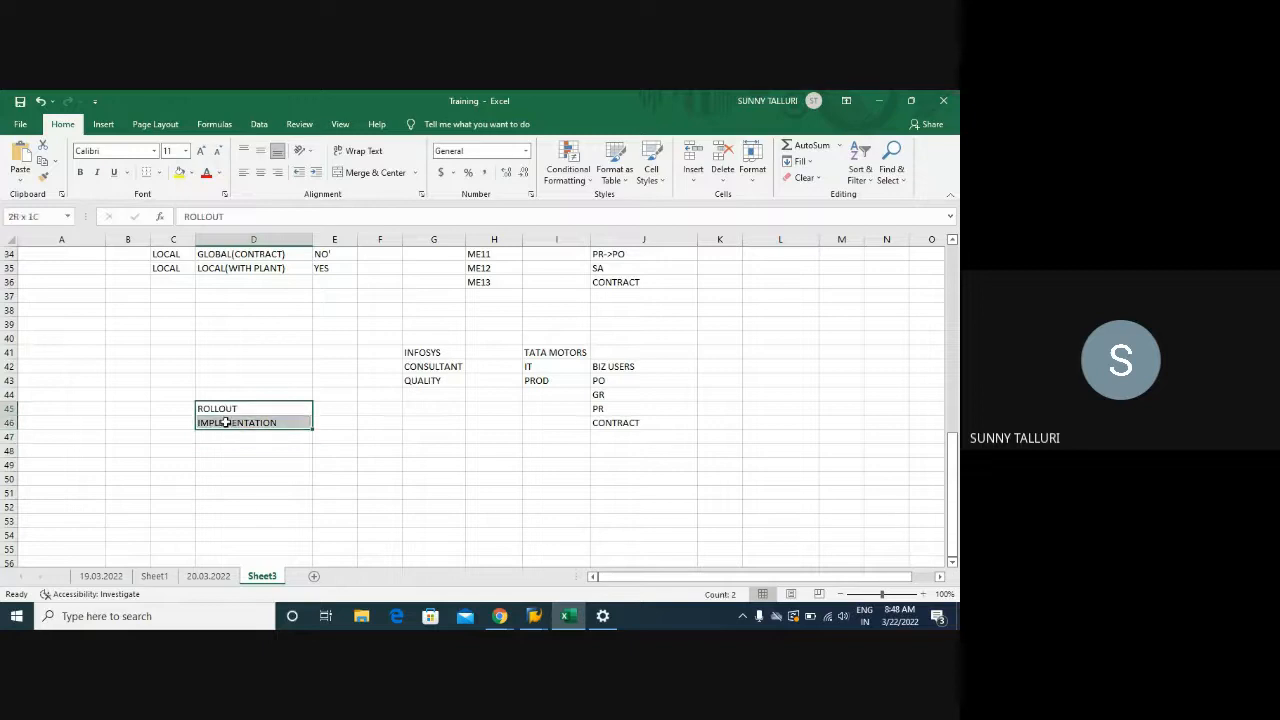
left_click(121, 407)
left_click(48, 406)
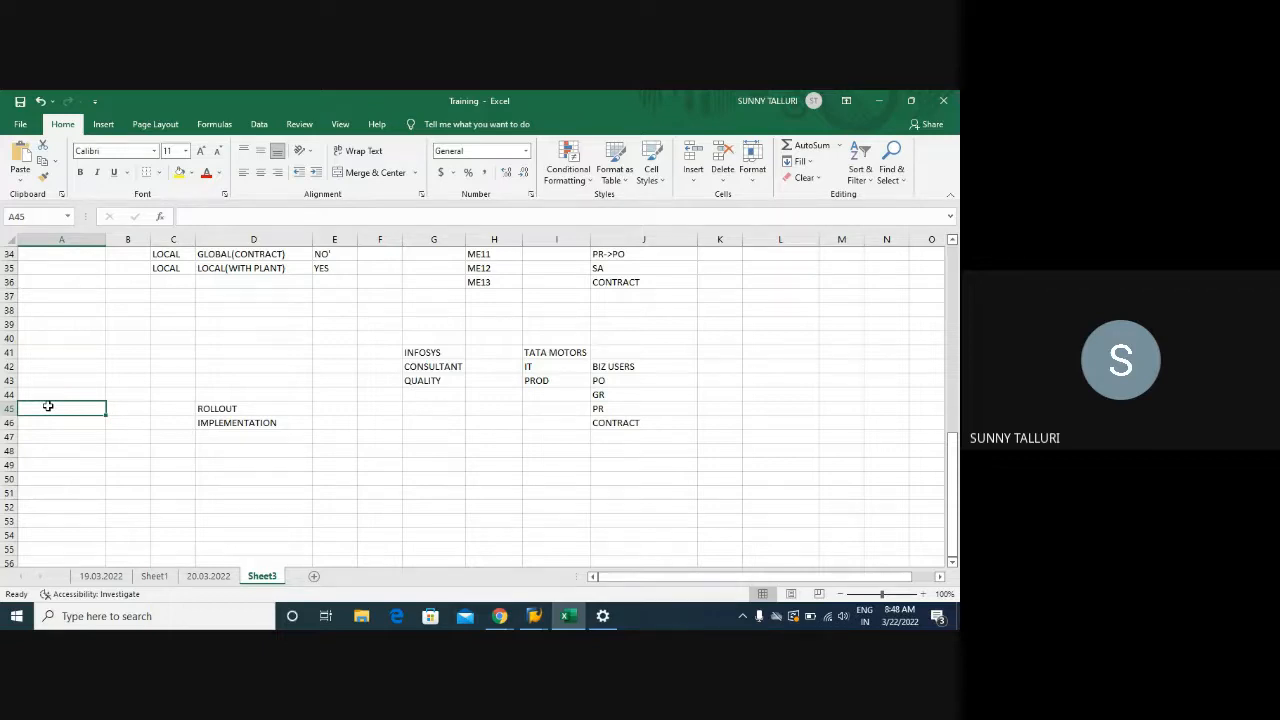
left_click_drag(216, 408, 224, 422)
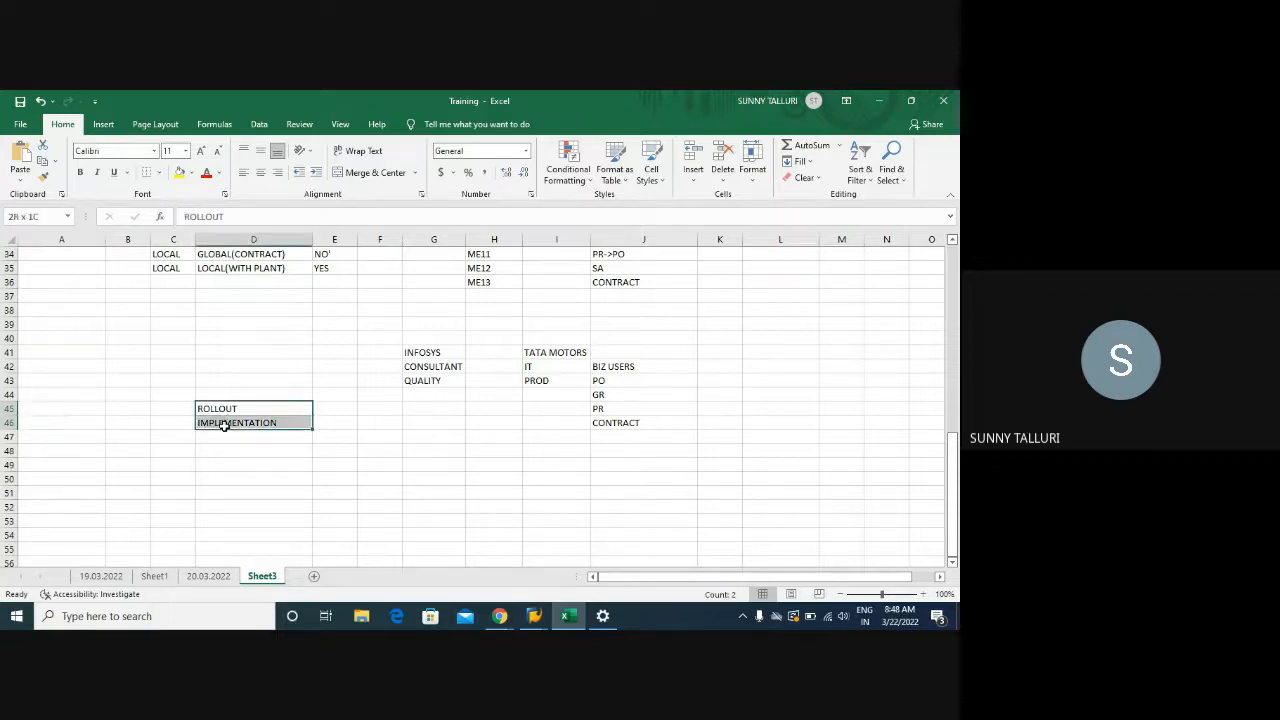
left_click(64, 417)
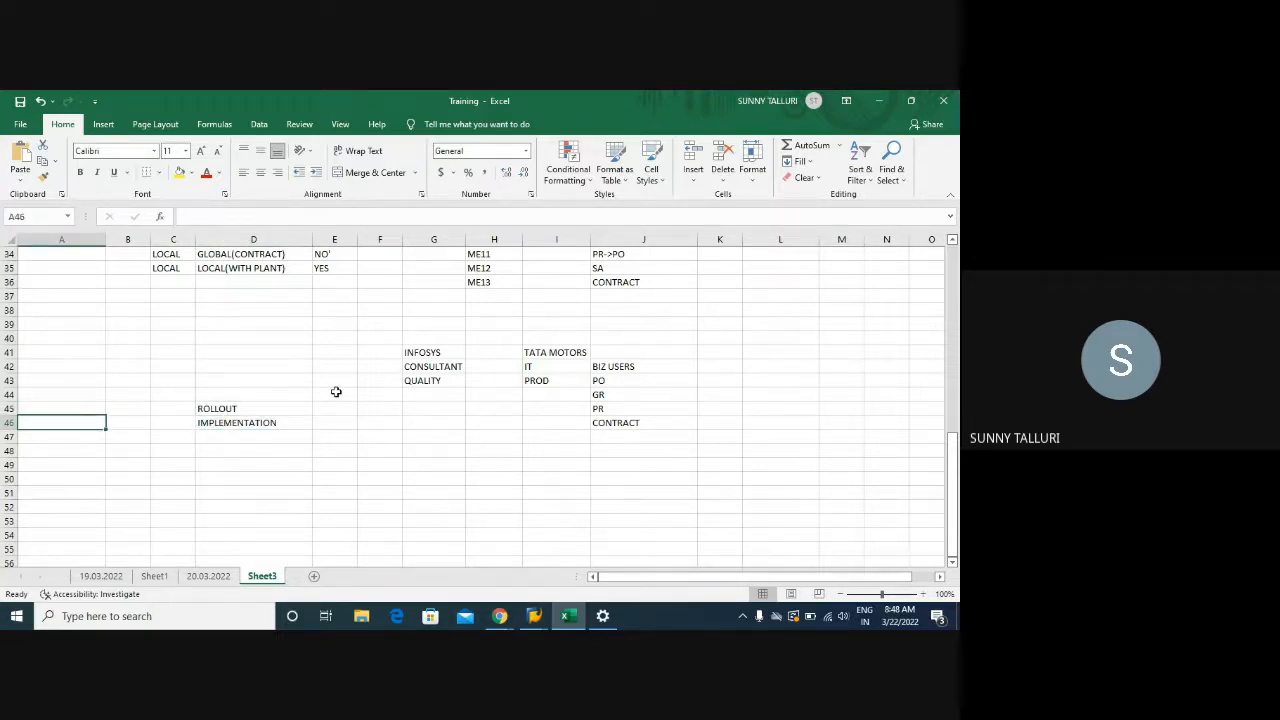
left_click(228, 351)
left_click_drag(320, 357, 634, 445)
left_click(405, 464)
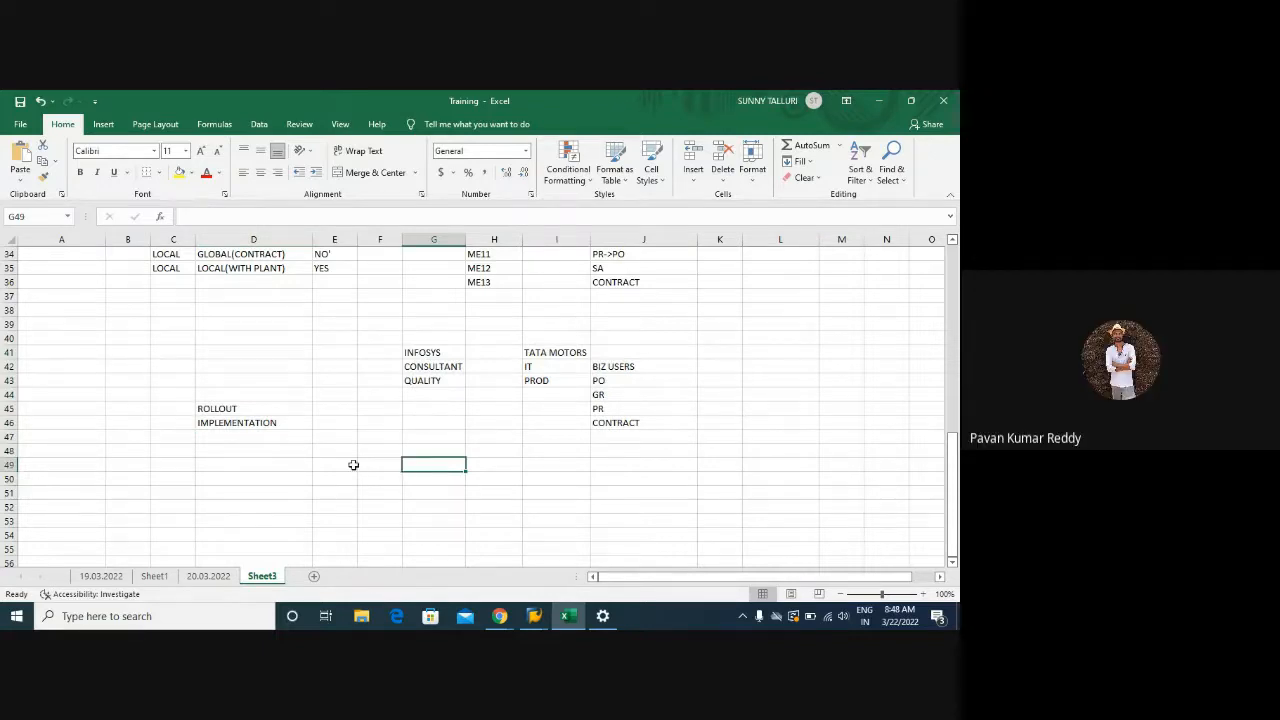
scroll(353, 465, "up", 1)
scroll(353, 465, "down", 1)
scroll(353, 465, "up", 1)
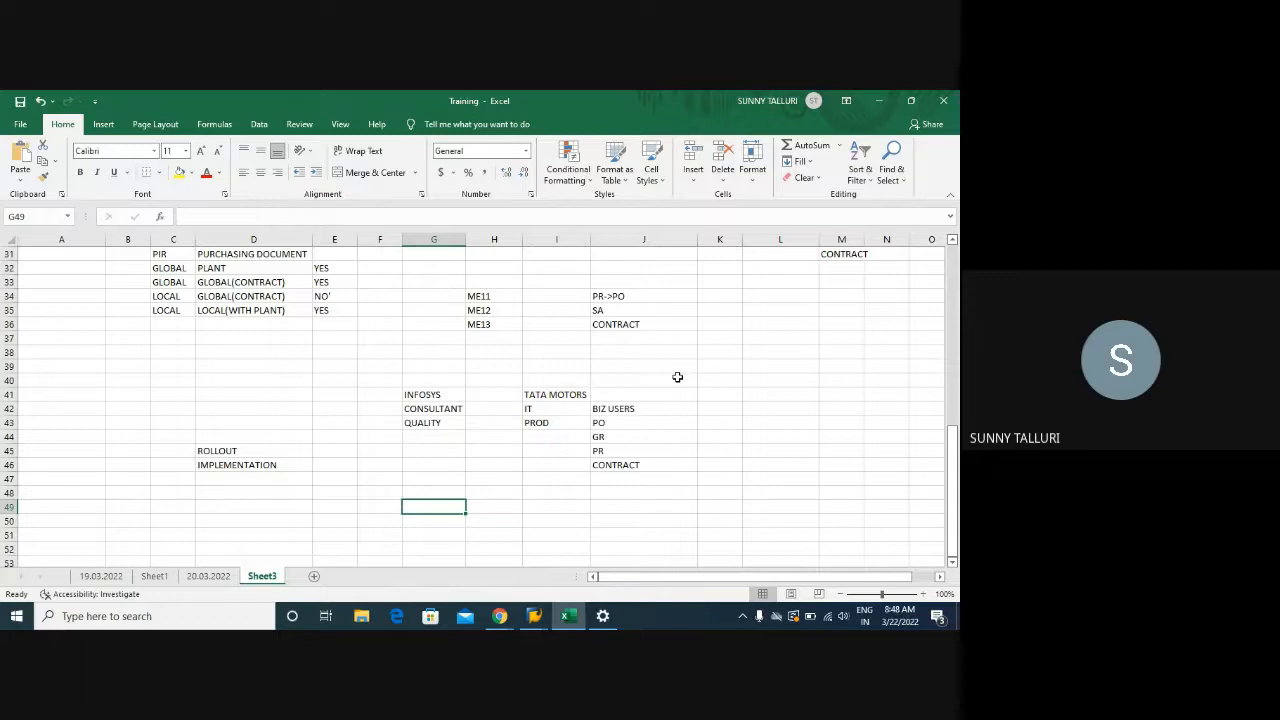
Enter XXXX in G49 and SAP in G50 below the notes
left_click(678, 379)
left_click(789, 376)
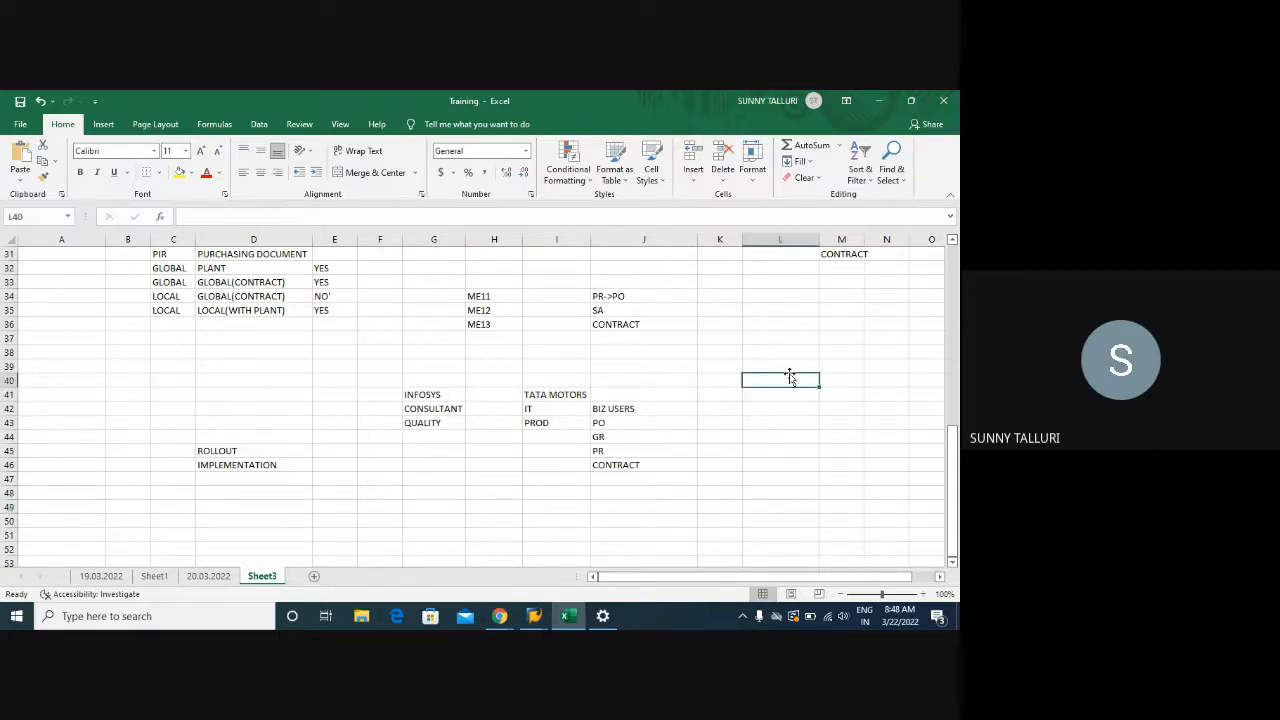
left_click(787, 391)
left_click(788, 434)
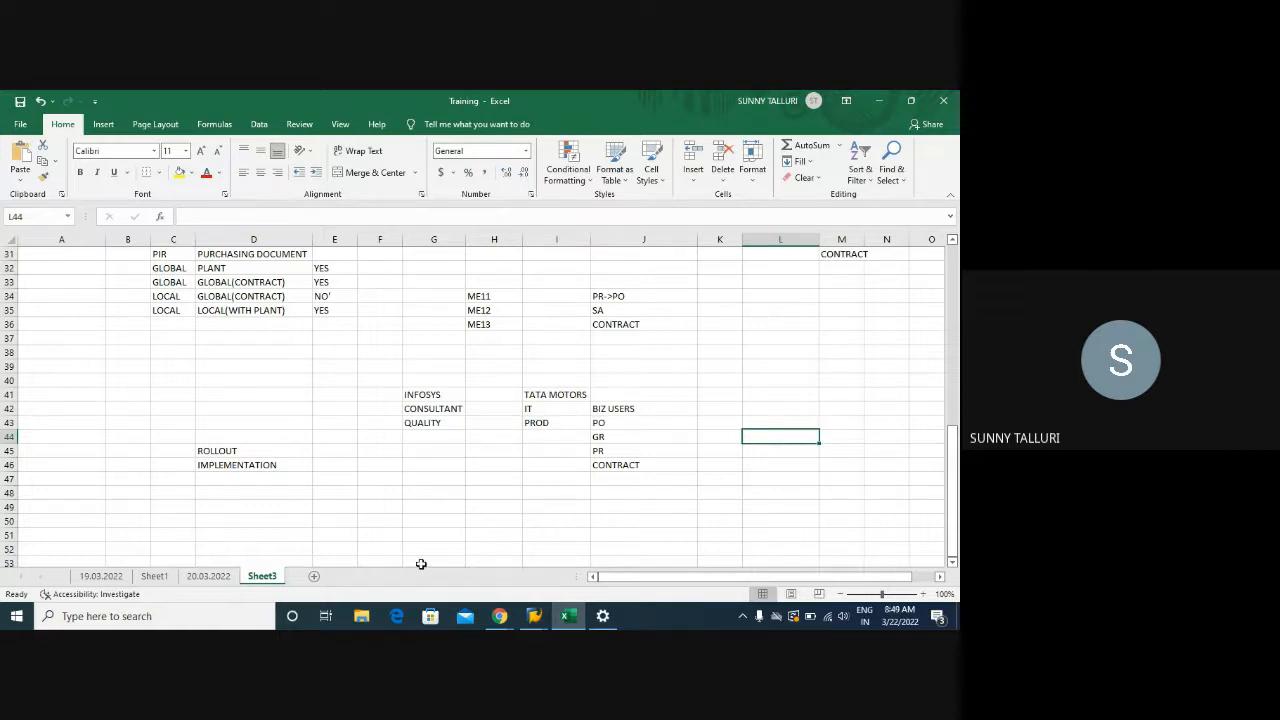
left_click(396, 507)
left_click(436, 508)
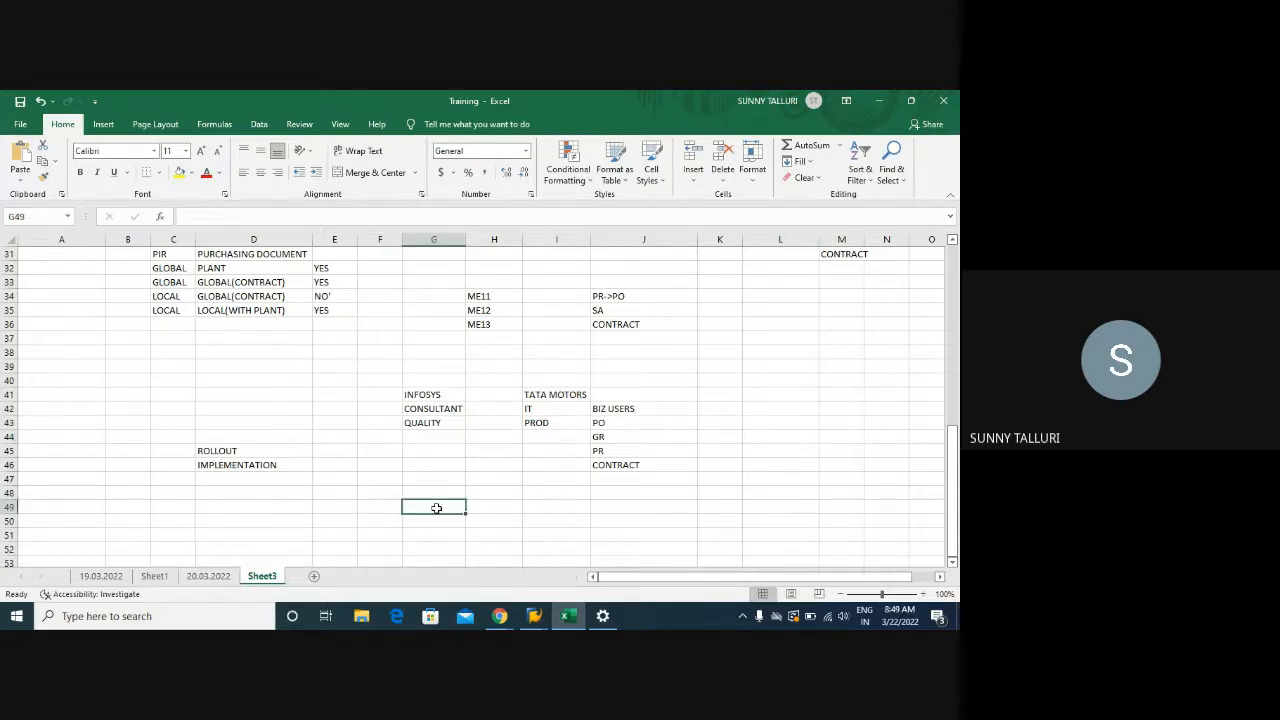
type("XXXX")
key("Return")
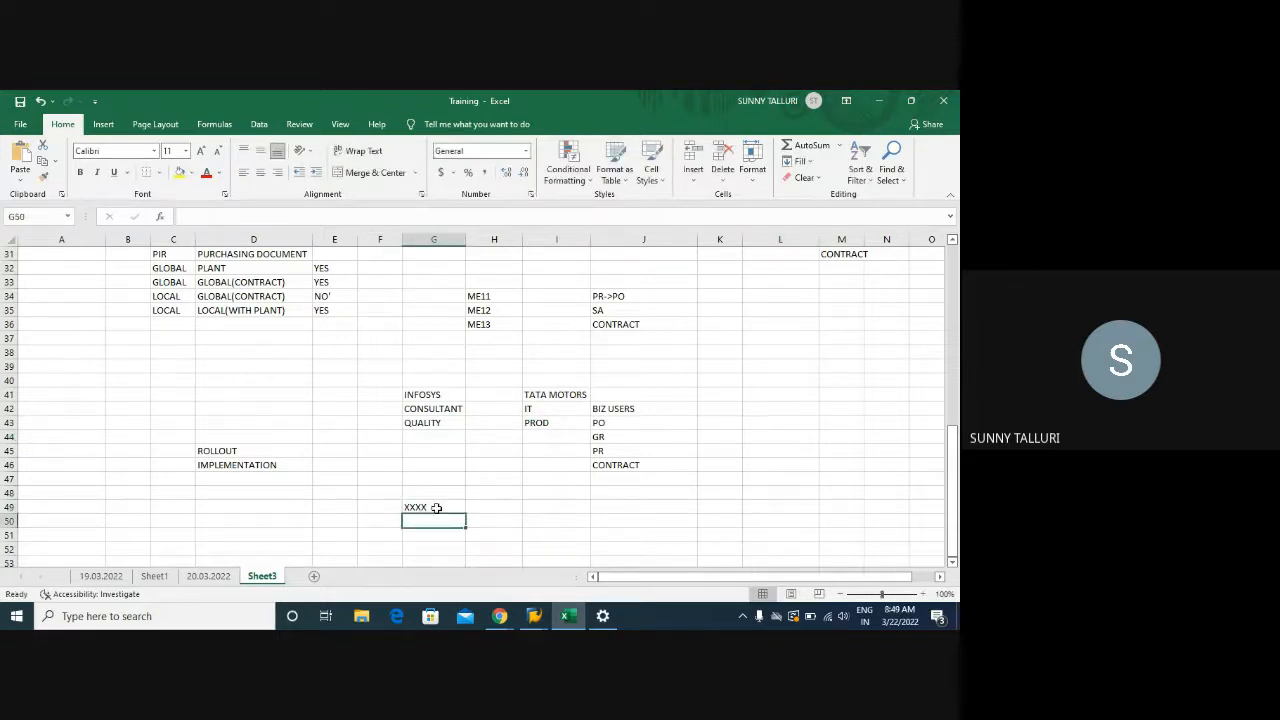
type("SAP")
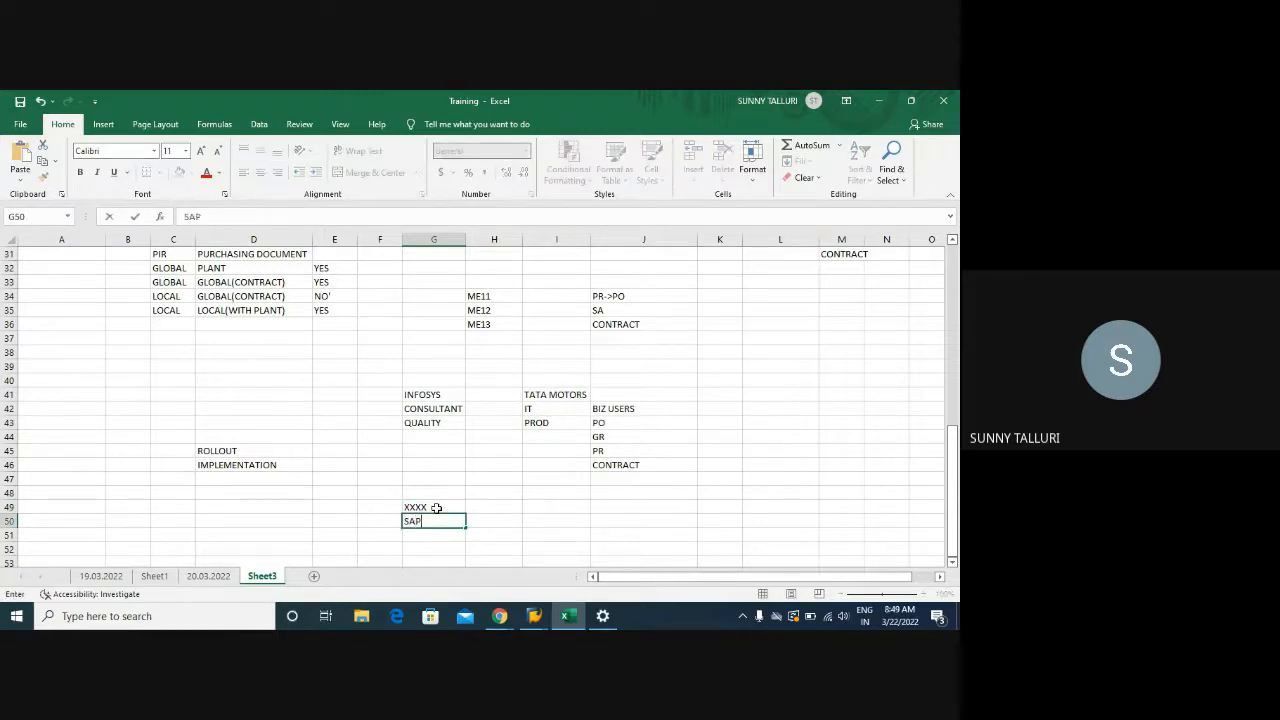
key("Tab")
key("Right")
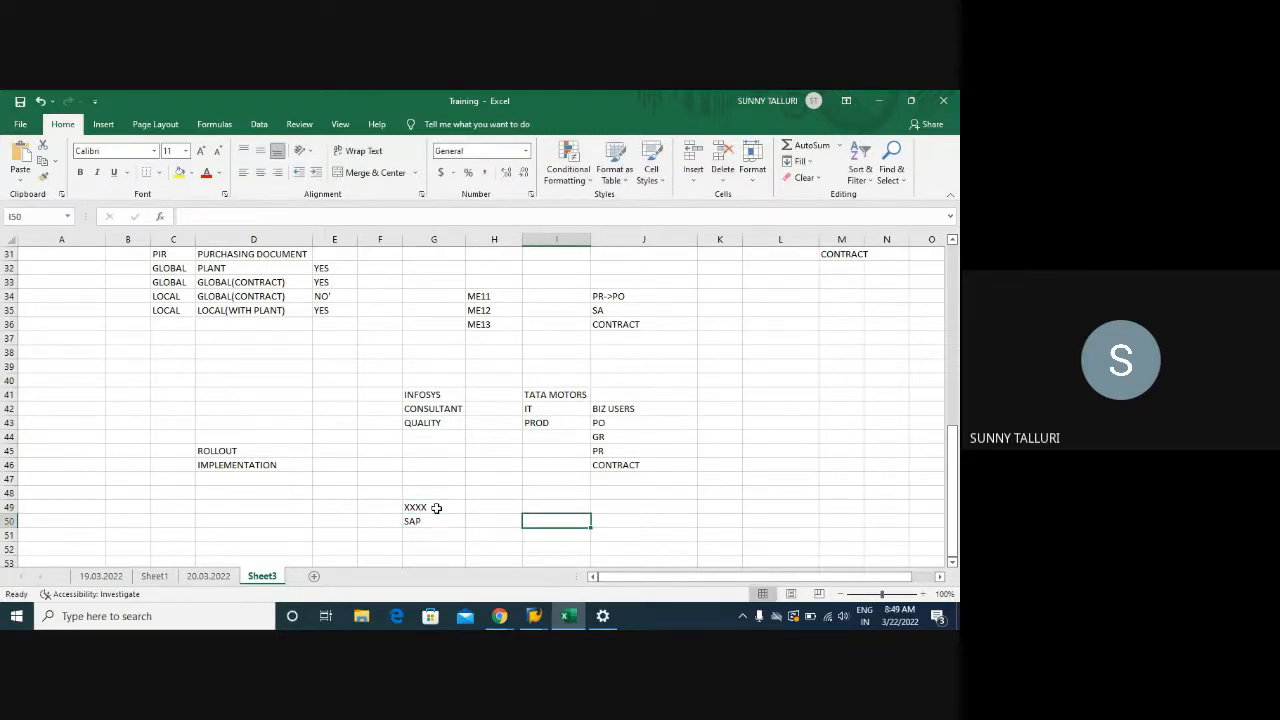
Highlight cells along rows 49–51 and then the ROLLOUT and IMPLEMENTATION cells
left_click(493, 504)
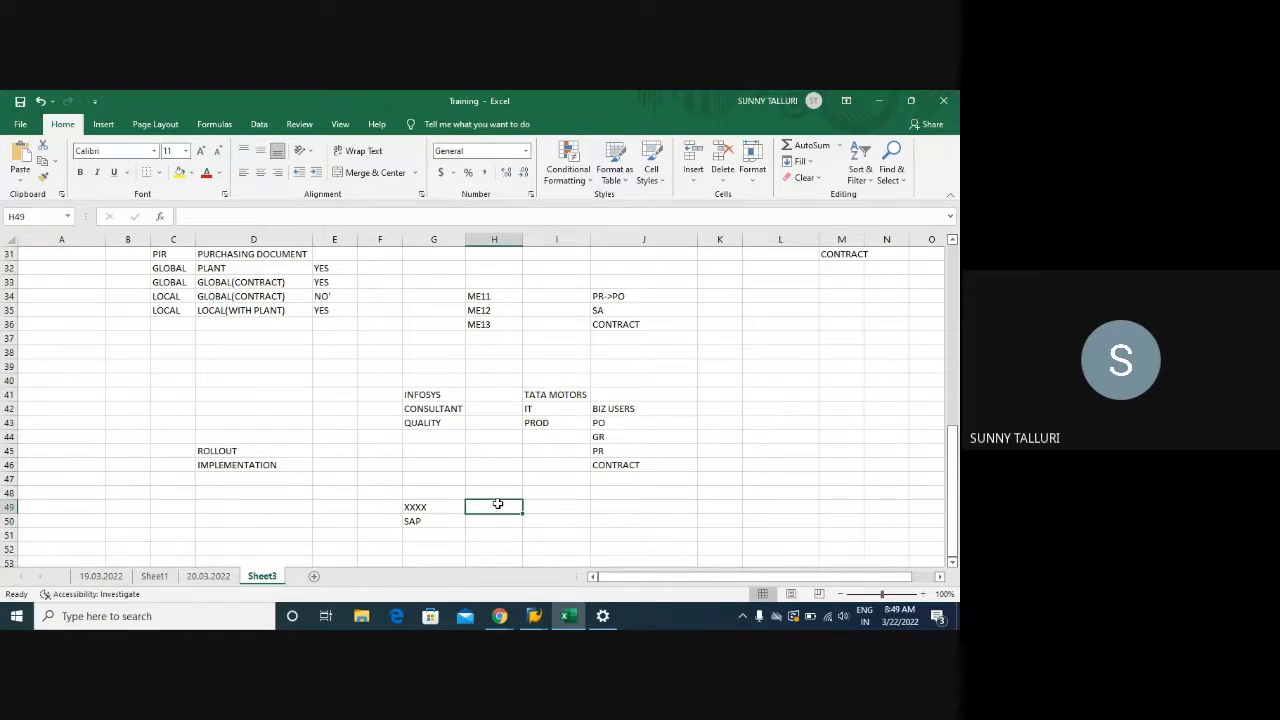
left_click(560, 510)
left_click(610, 506)
left_click(722, 504)
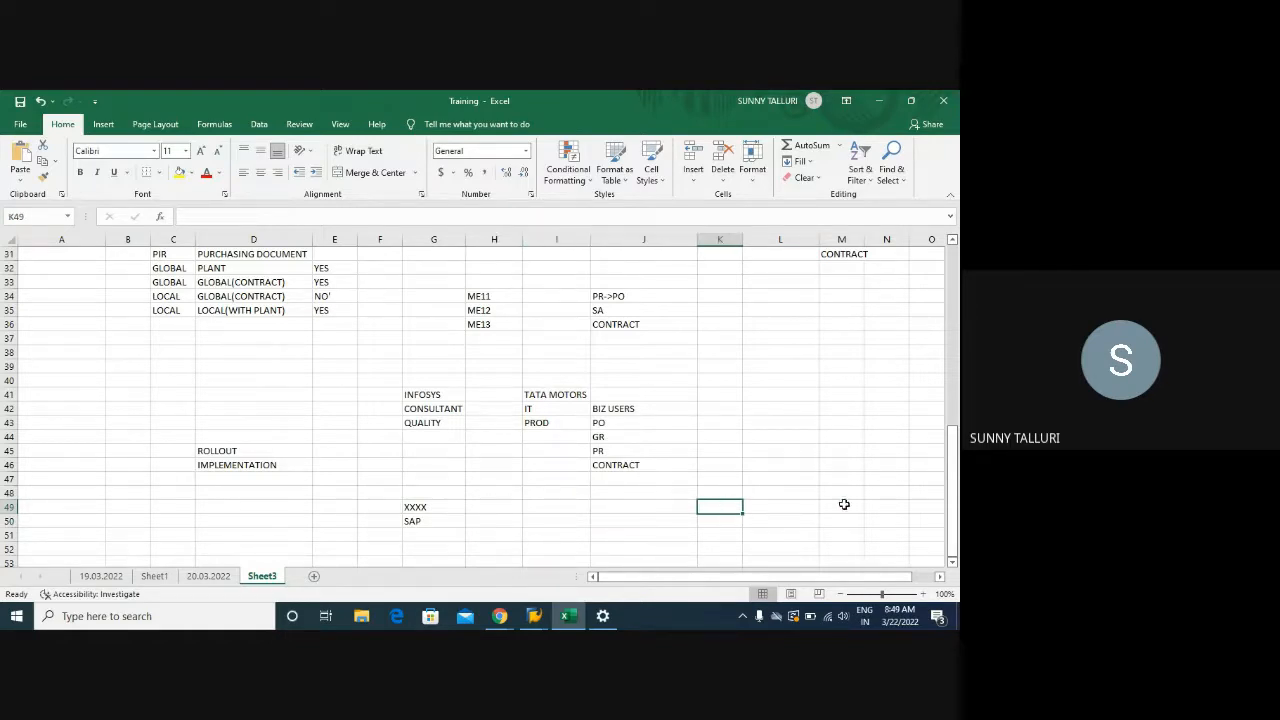
left_click_drag(405, 521, 872, 523)
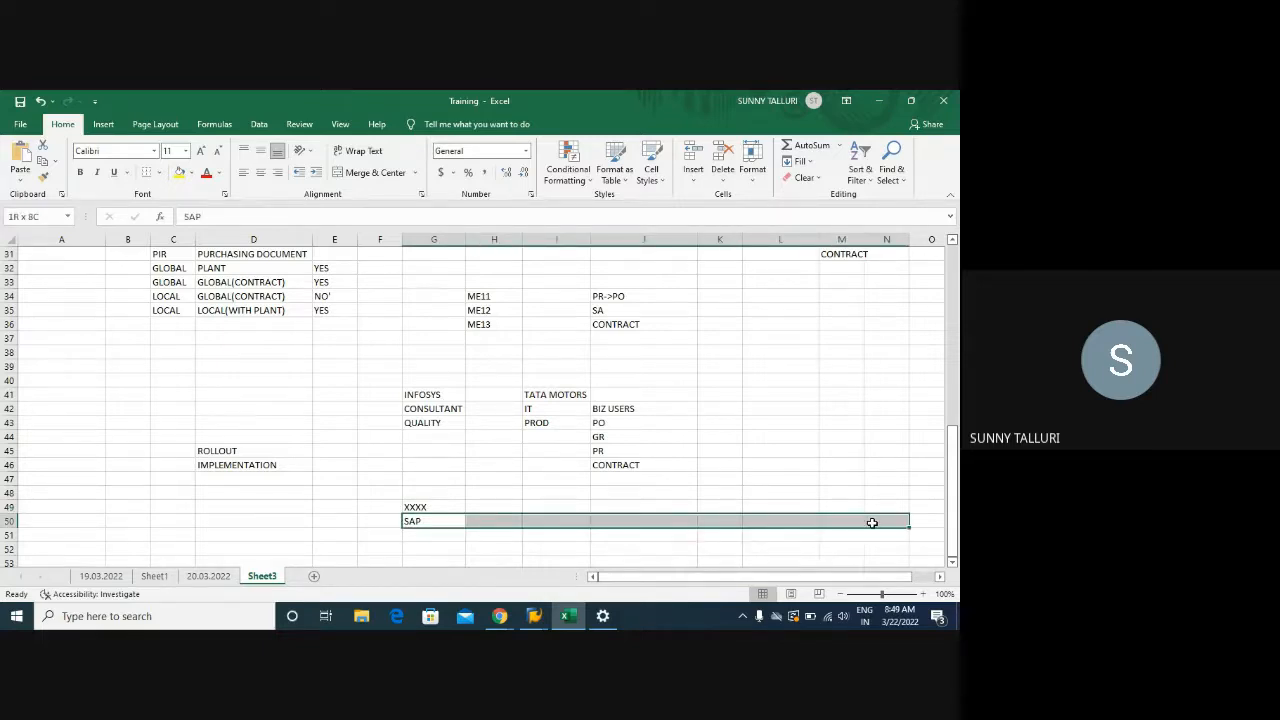
left_click_drag(404, 536, 817, 550)
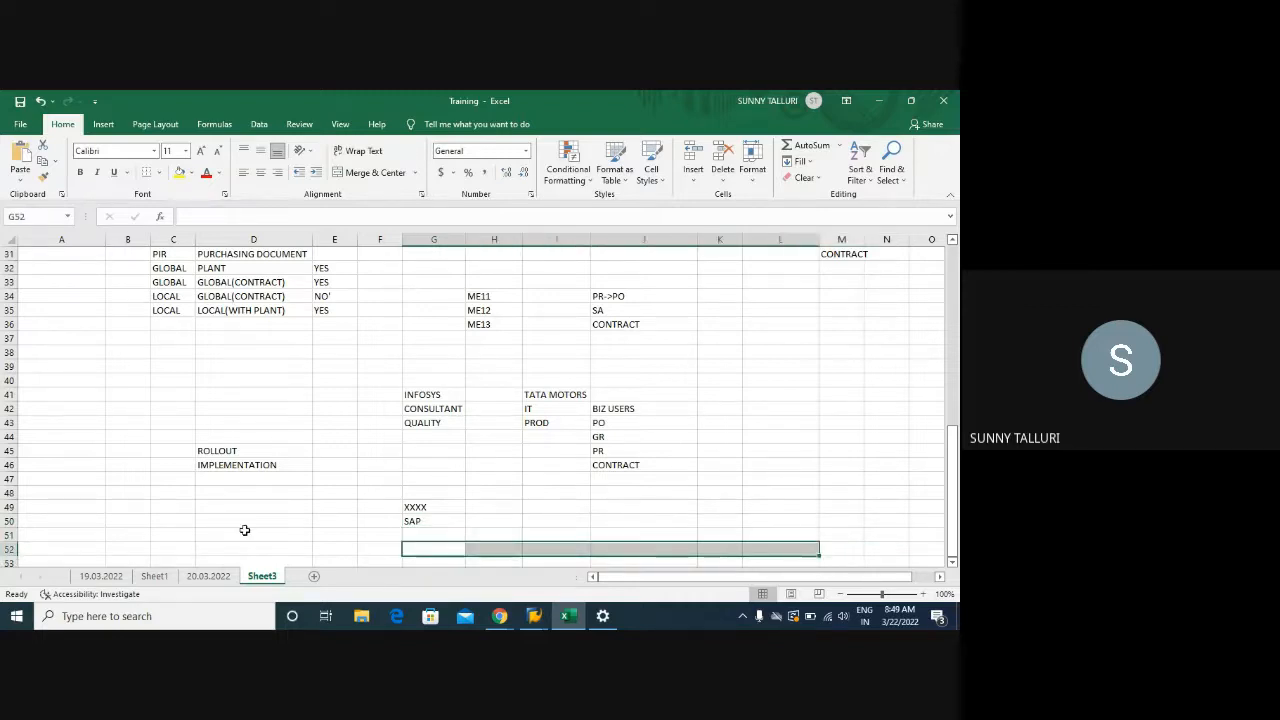
left_click_drag(216, 440, 226, 466)
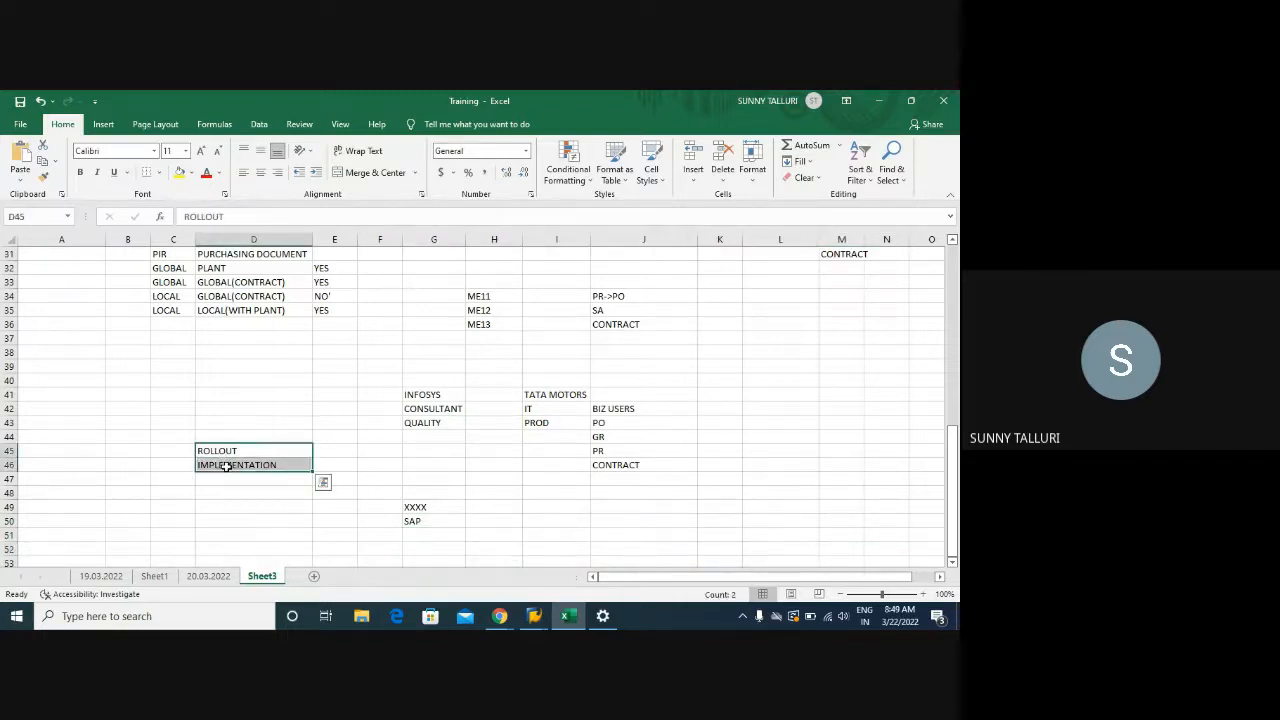
left_click(325, 450)
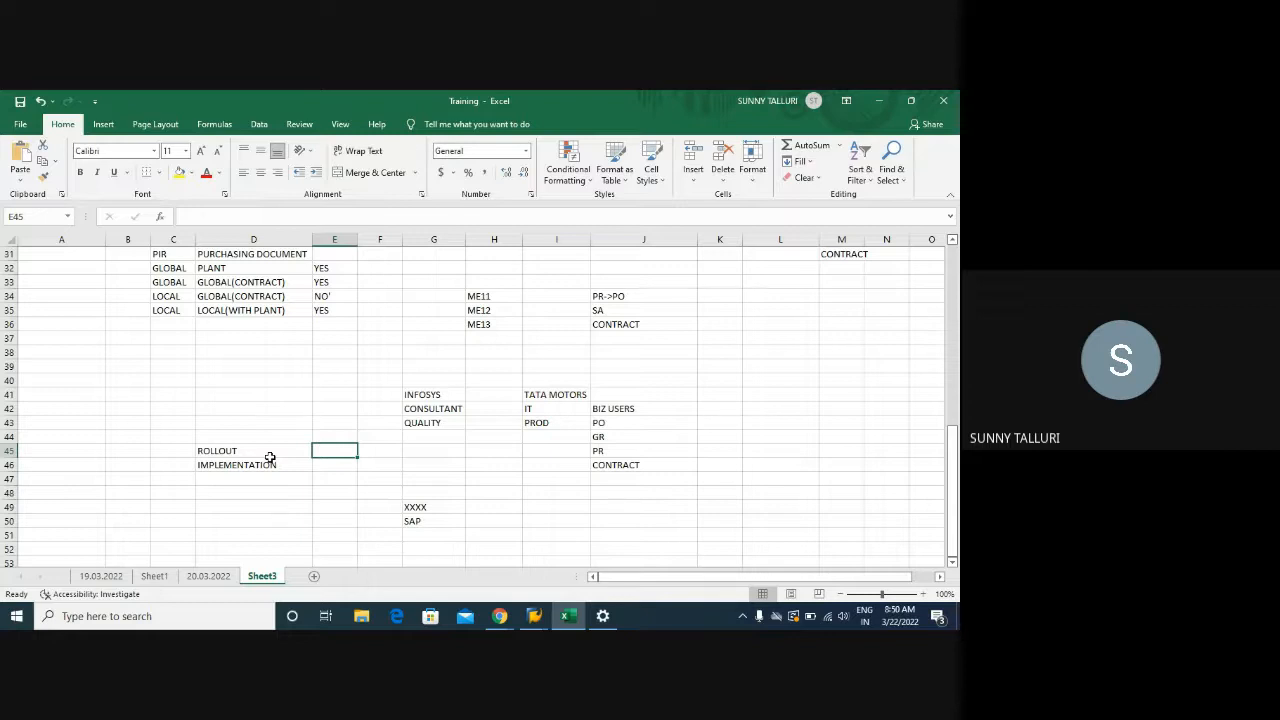
left_click(849, 406)
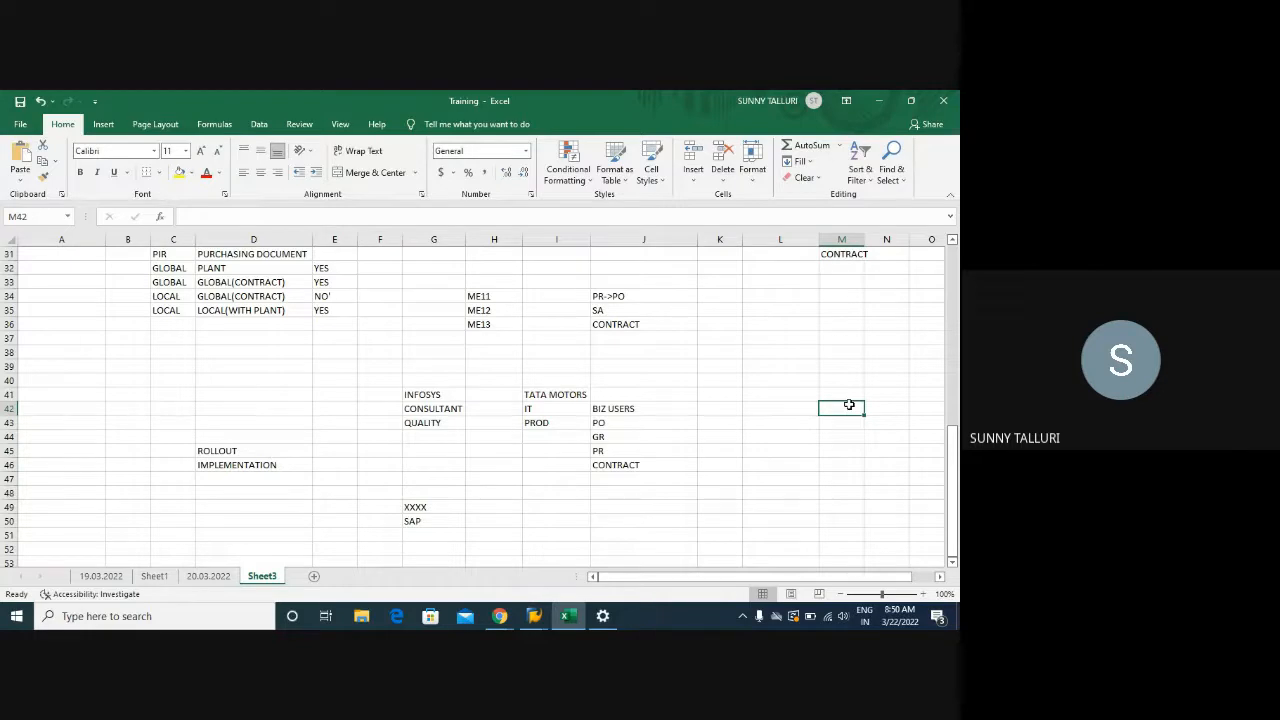
left_click(840, 393)
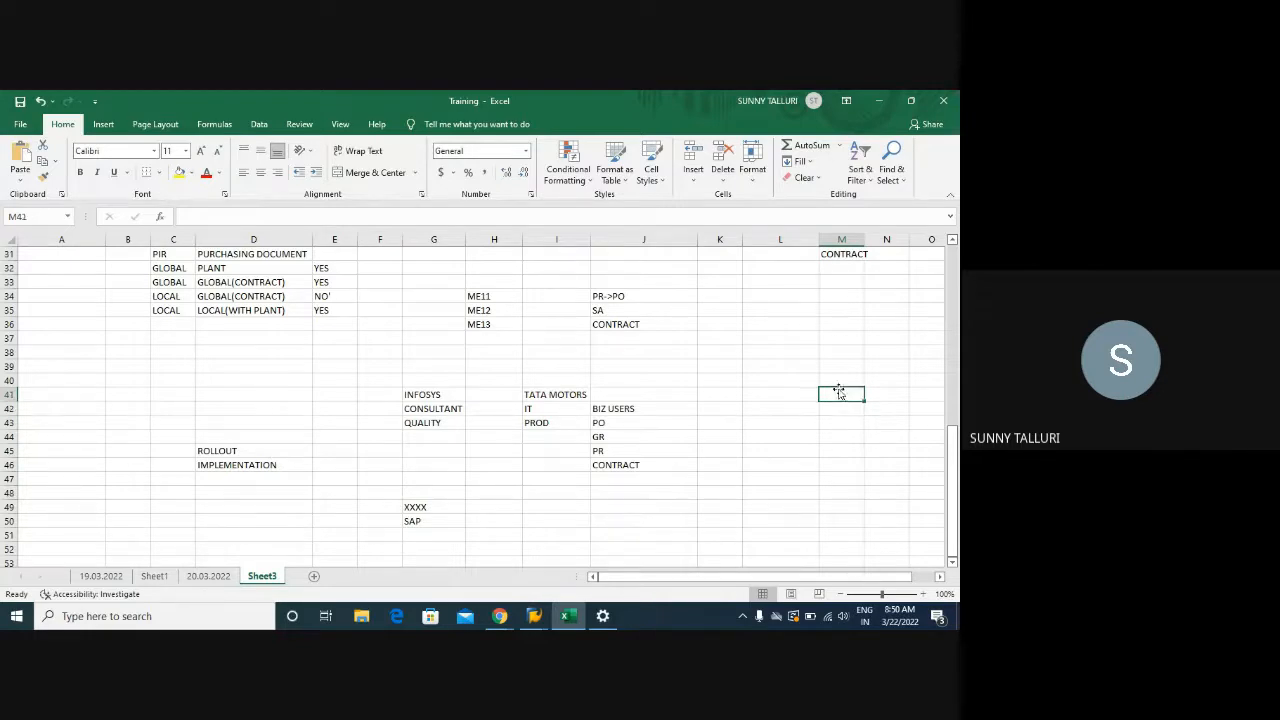
left_click(839, 363)
left_click(243, 451)
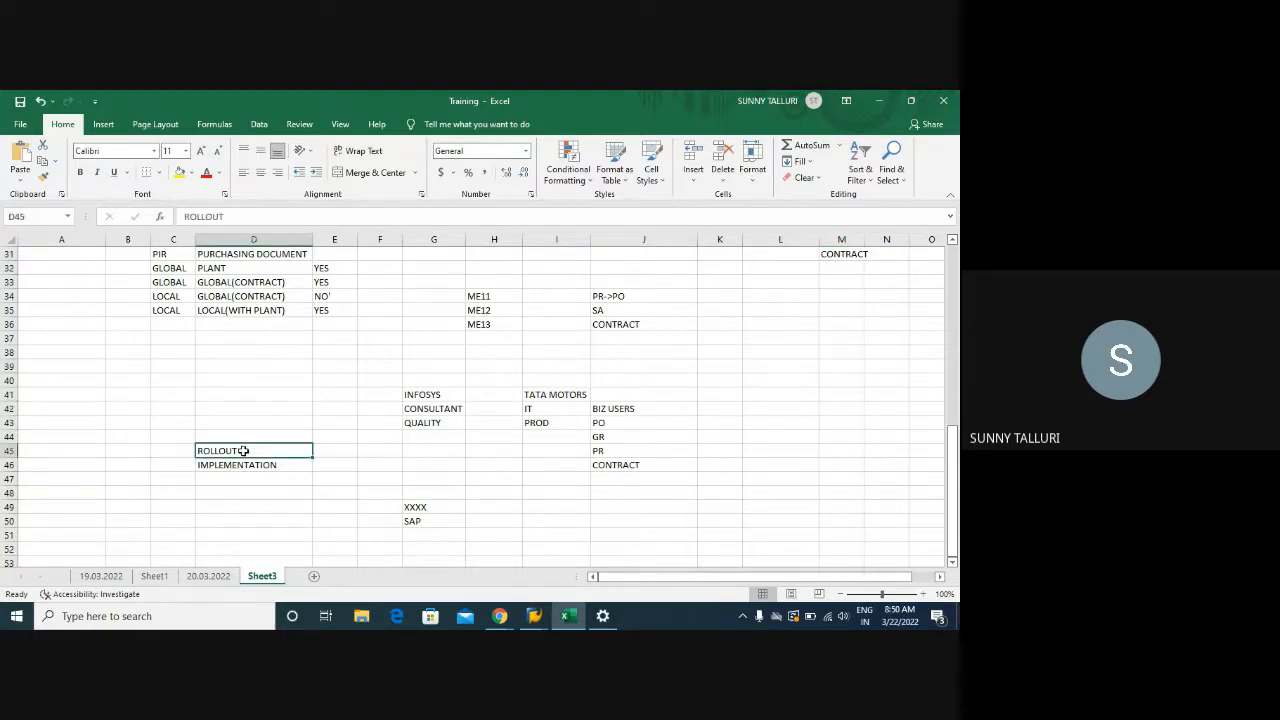
left_click_drag(243, 451, 246, 461)
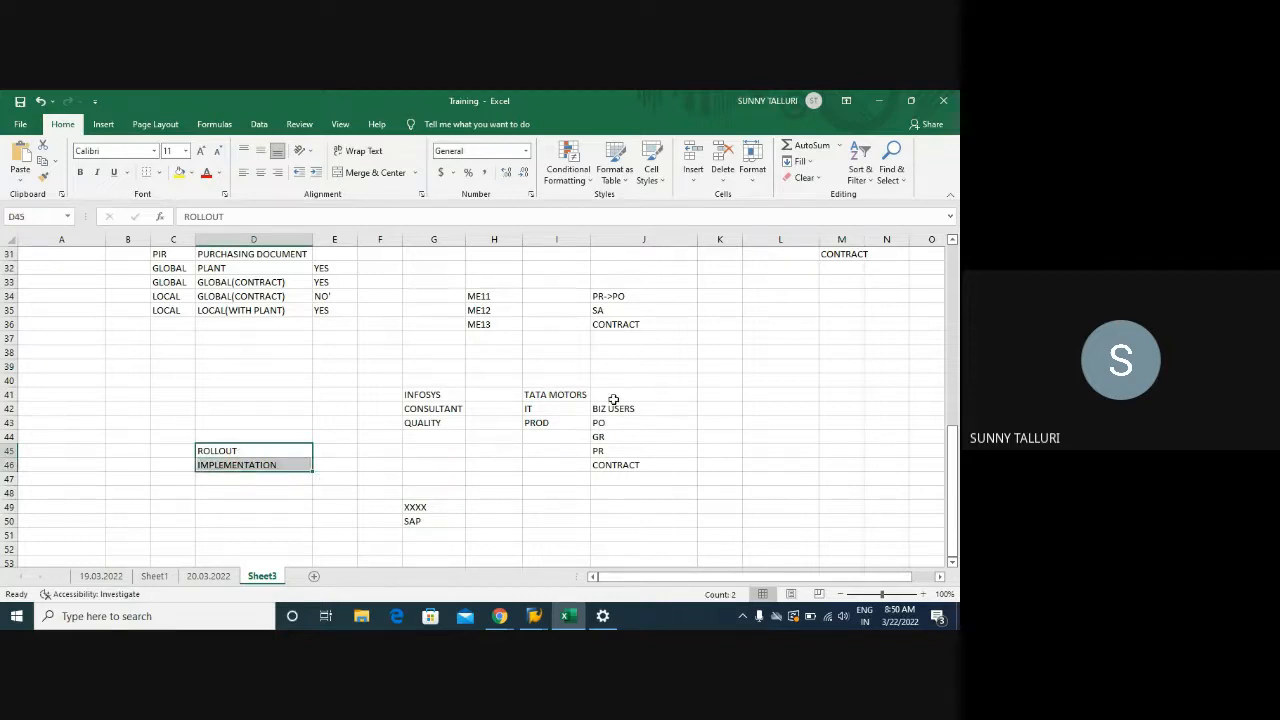
left_click_drag(63, 450, 66, 466)
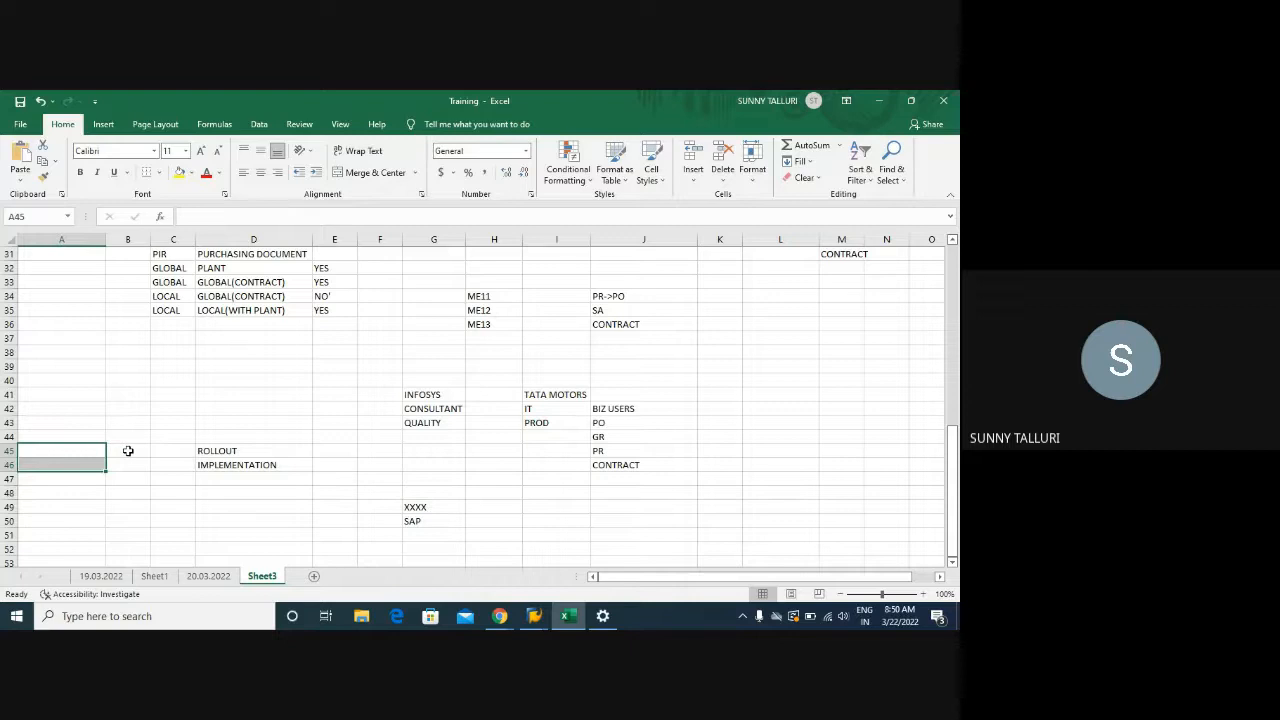
left_click_drag(70, 450, 260, 470)
left_click(338, 457)
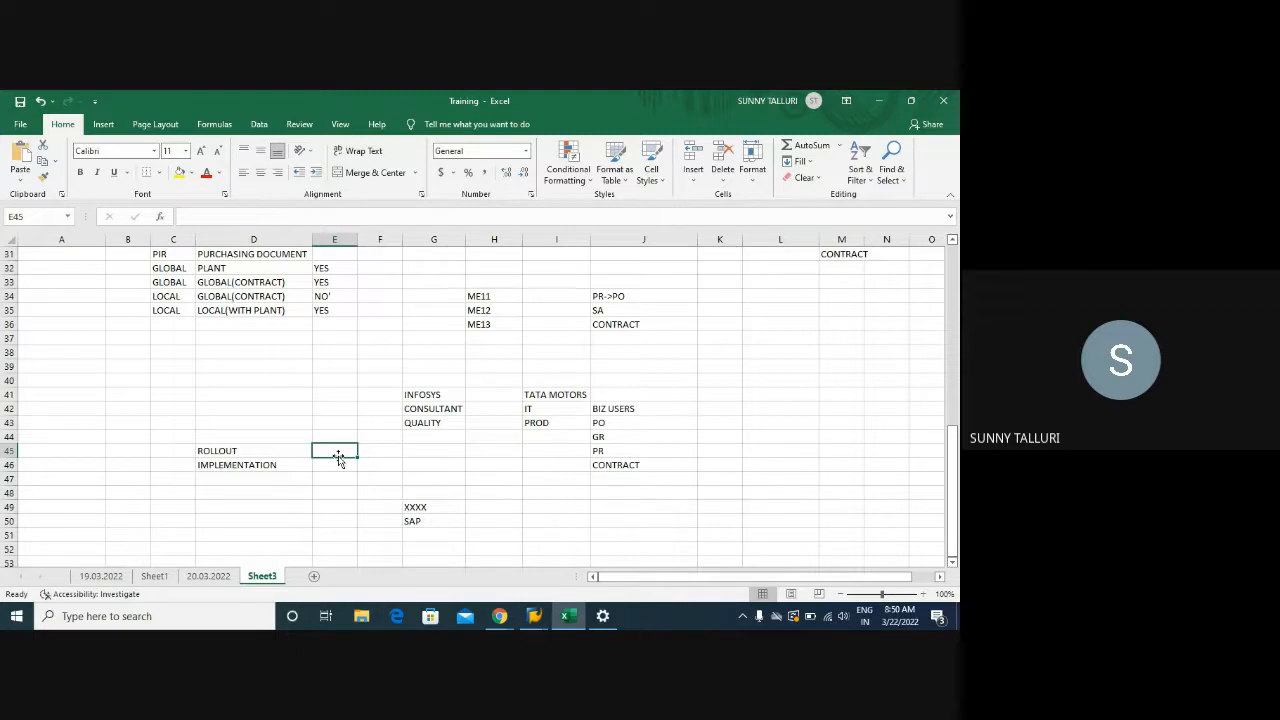
left_click_drag(230, 451, 230, 466)
left_click_drag(67, 451, 65, 462)
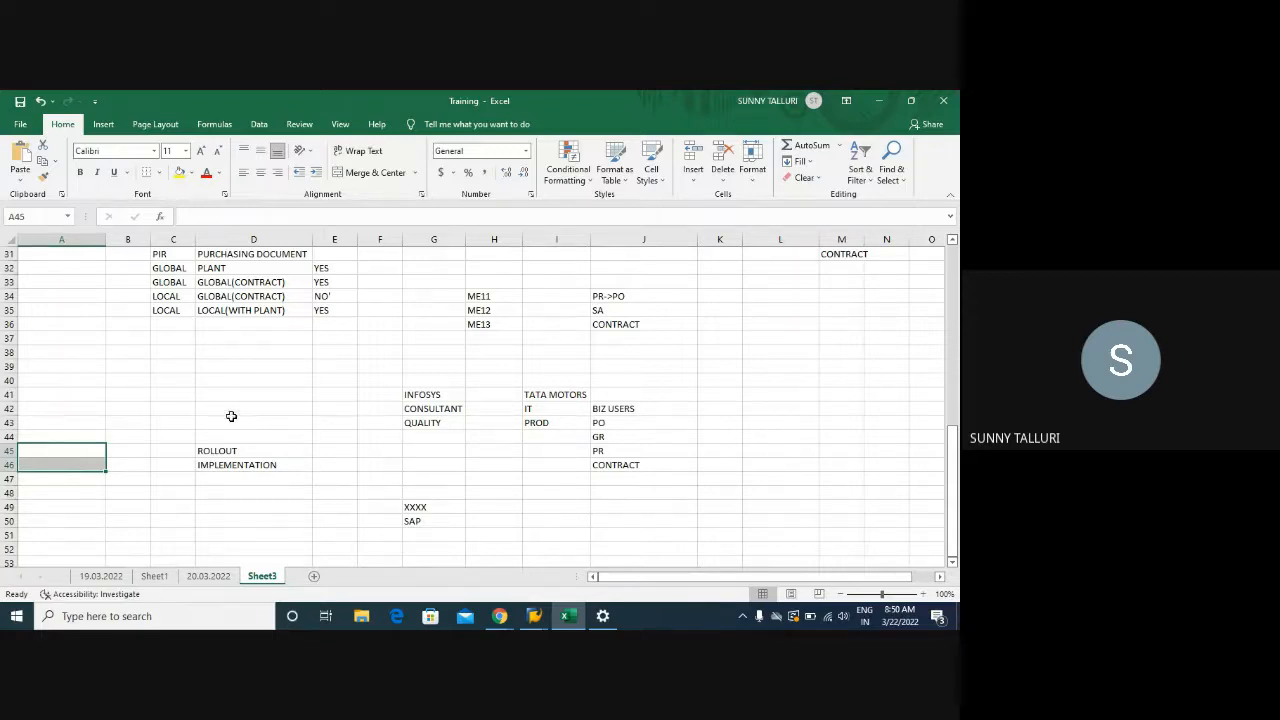
left_click_drag(226, 396, 625, 518)
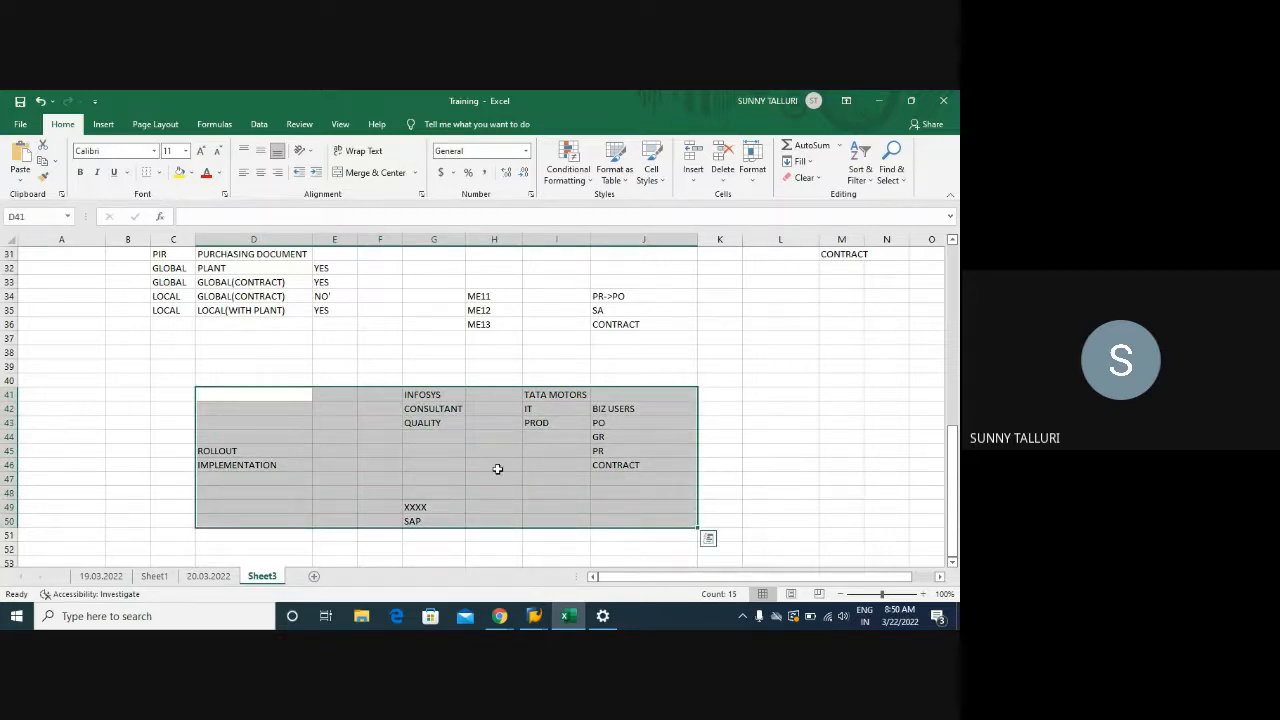
Select the D41:J50 notes block, then the ROLLOUT cell
left_click(828, 372)
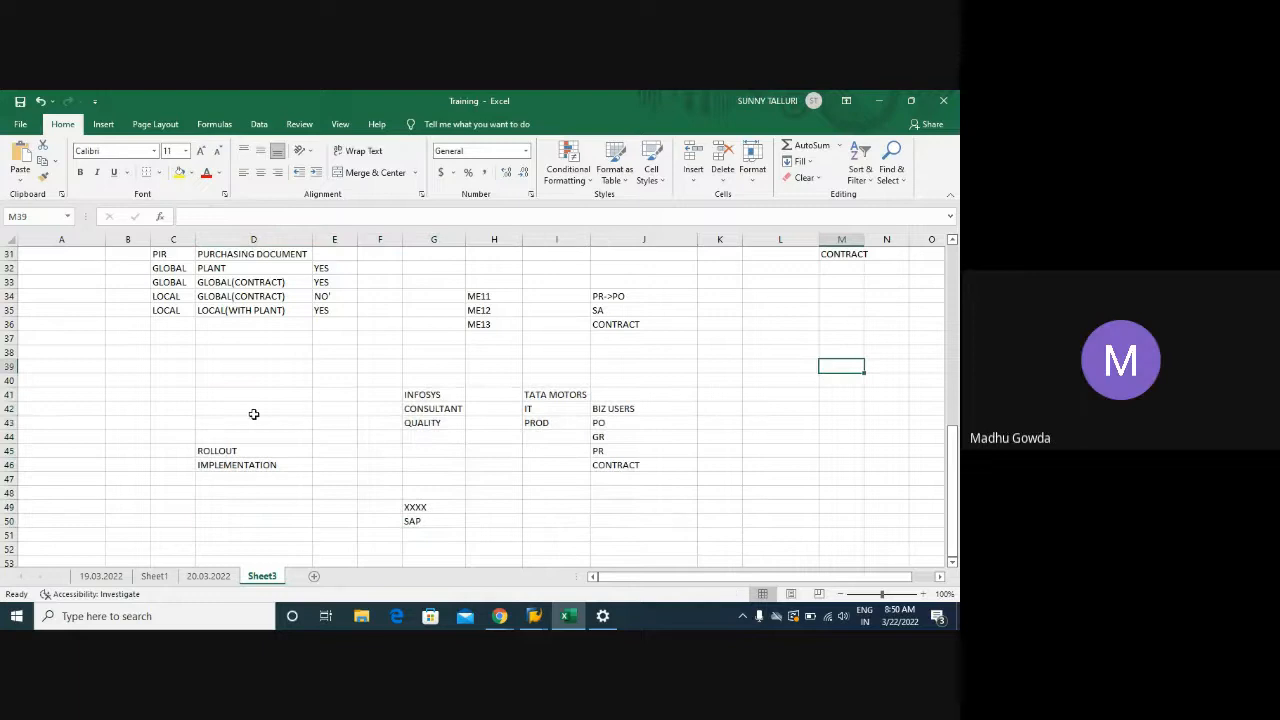
left_click_drag(200, 394, 625, 516)
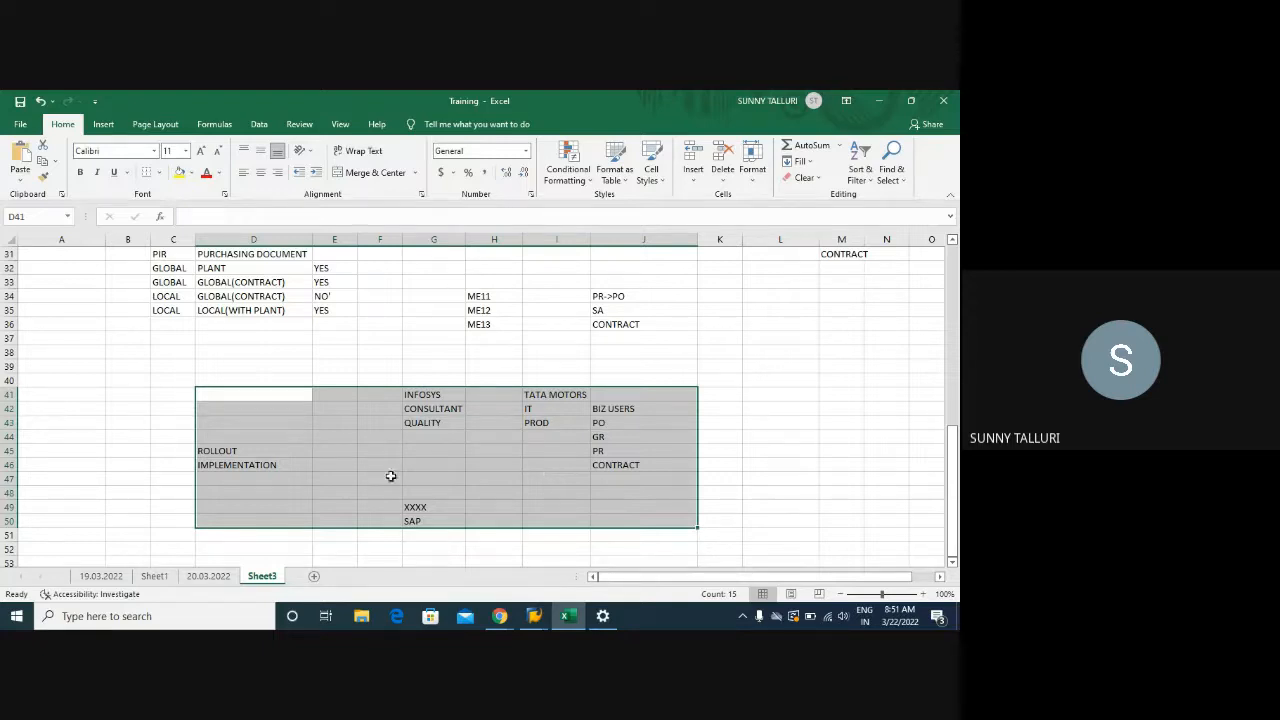
left_click(269, 452)
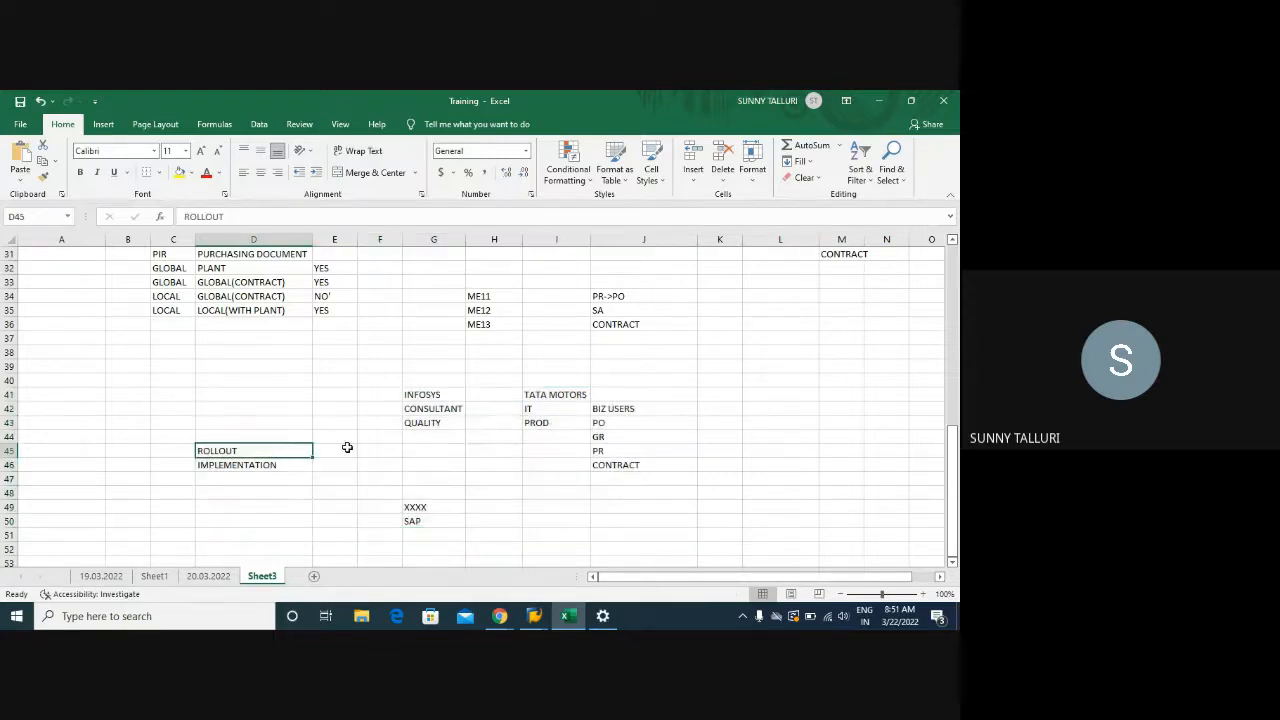
left_click(333, 451)
left_click(264, 451)
left_click(350, 451)
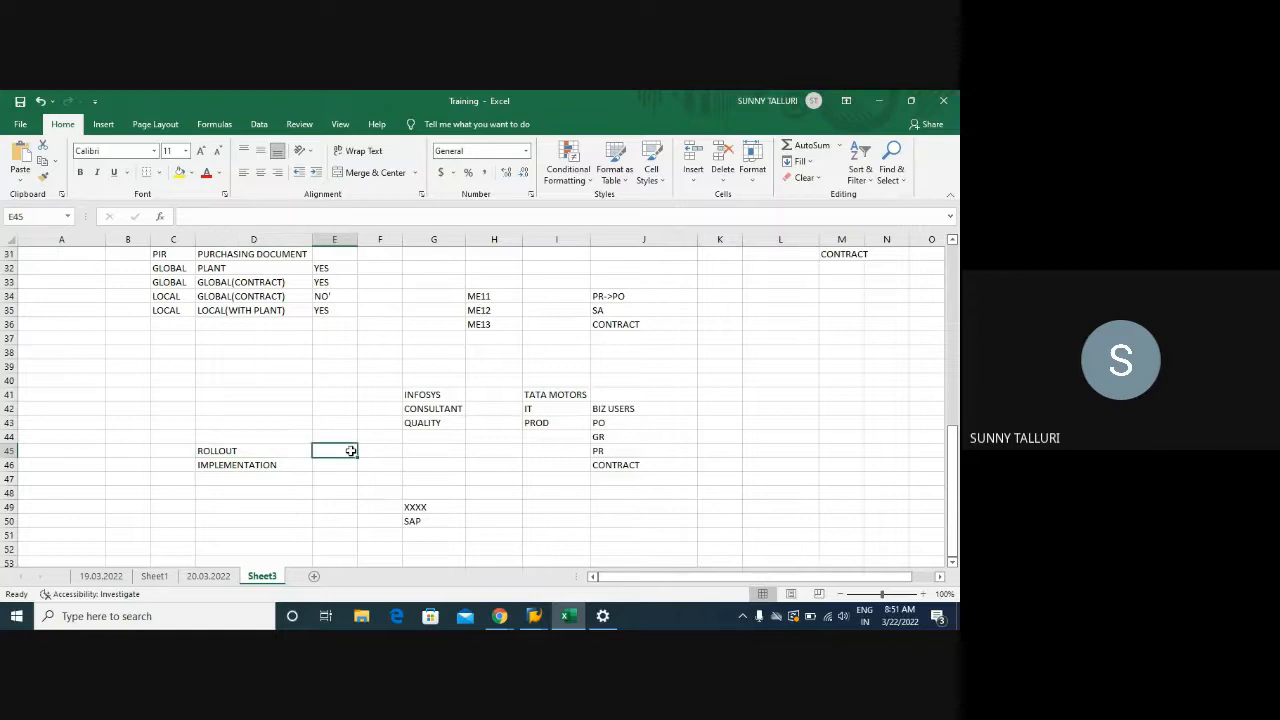
left_click(914, 425)
left_click(804, 421)
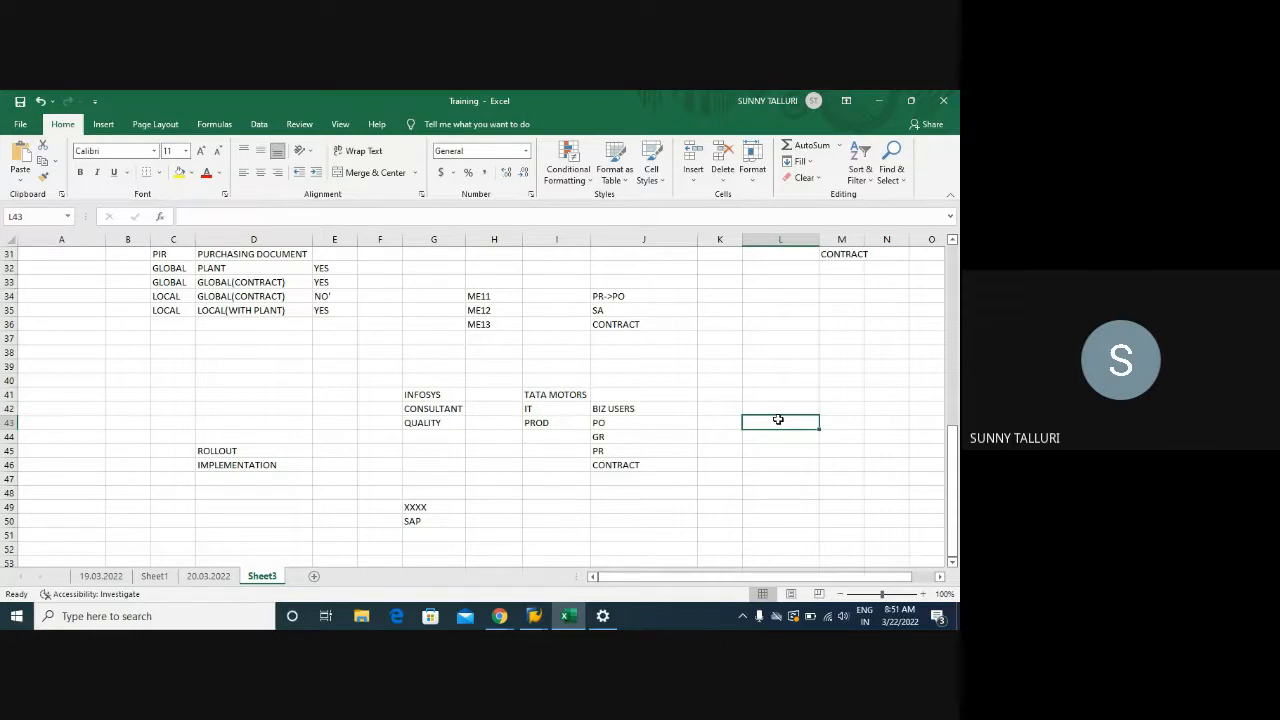
Select ROLLOUT and IMPLEMENTATION, then return to the SAP Create Purchase Order window
mouse_move(253, 450)
left_mouse_down()
mouse_move(274, 466)
mouse_move(260, 465)
left_mouse_up()
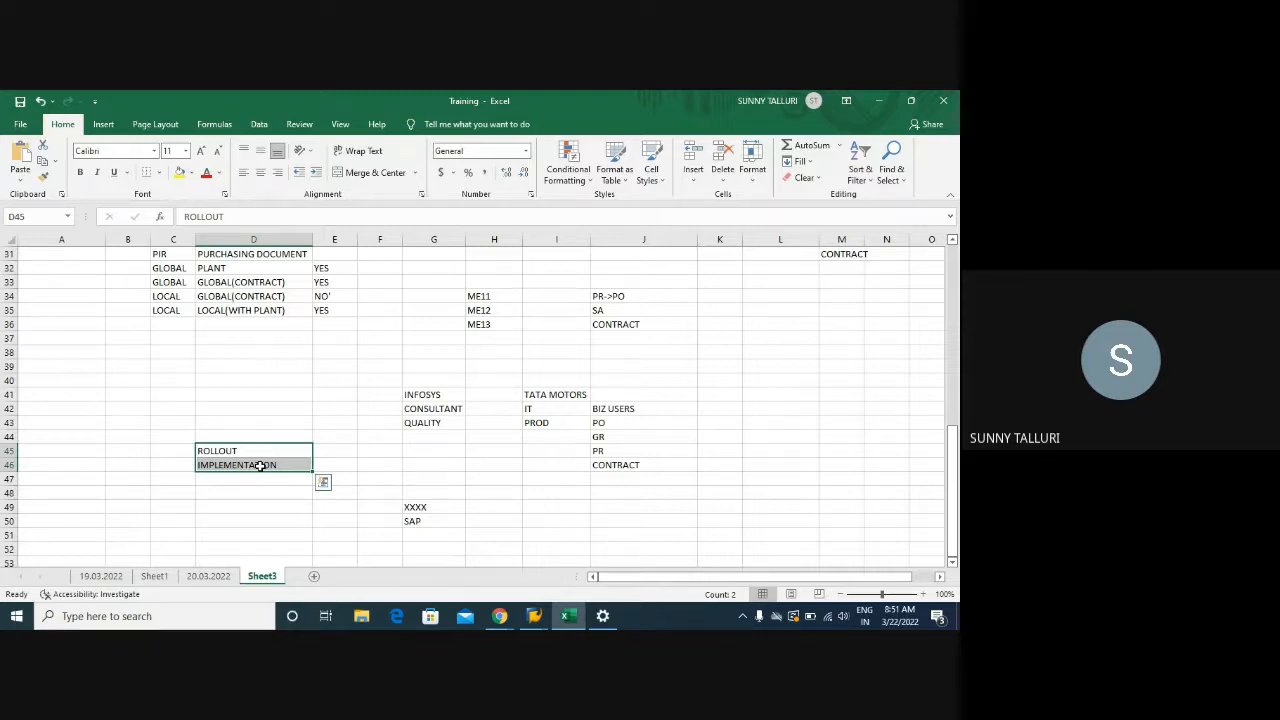
left_click(360, 448)
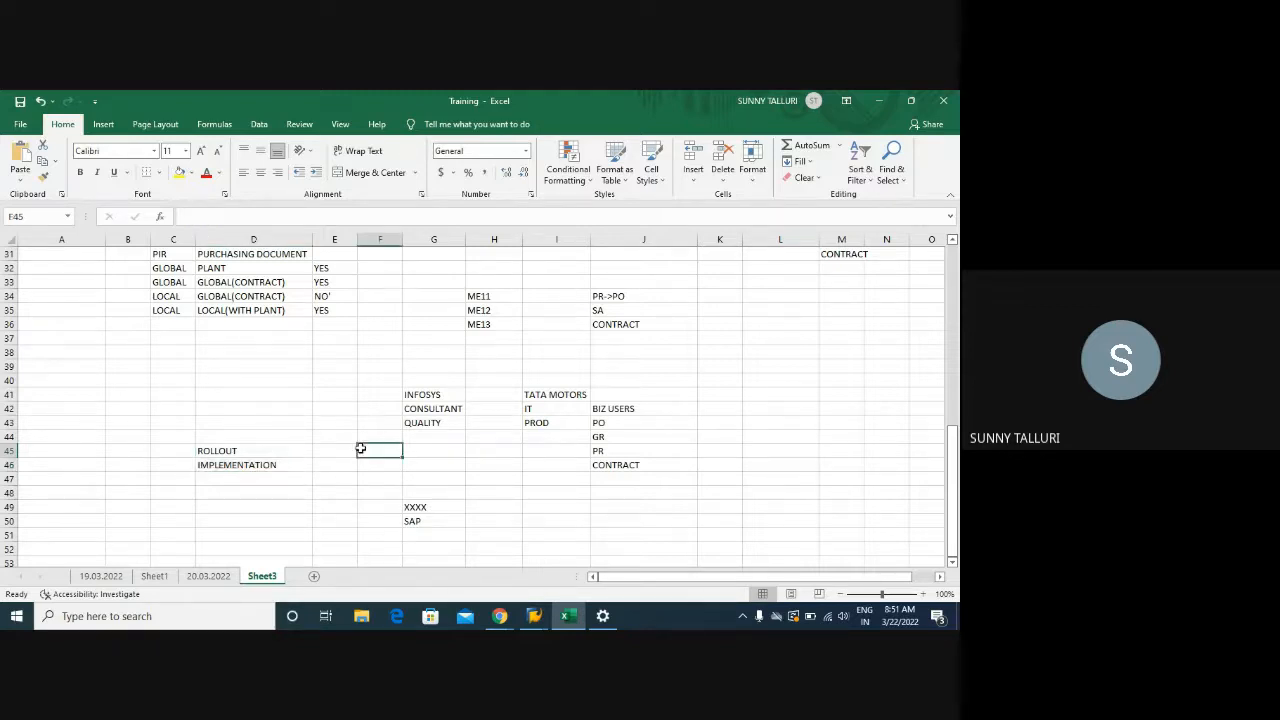
left_click(346, 448)
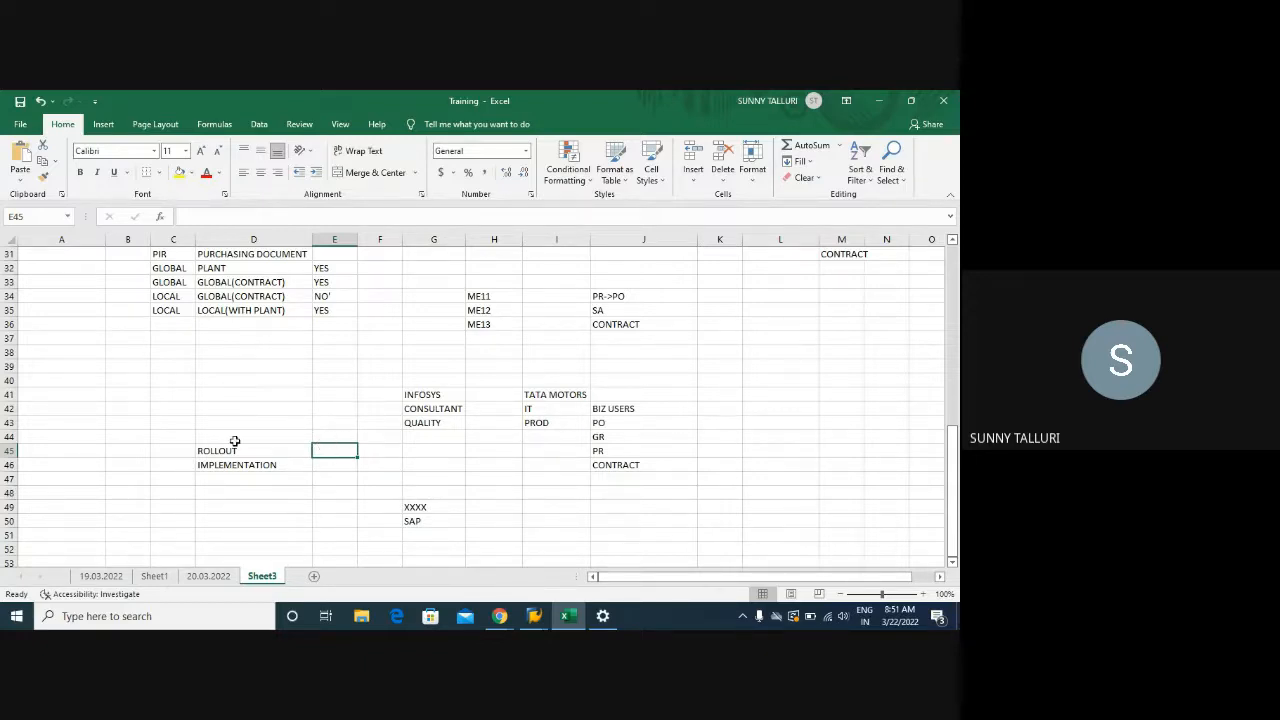
mouse_move(534, 616)
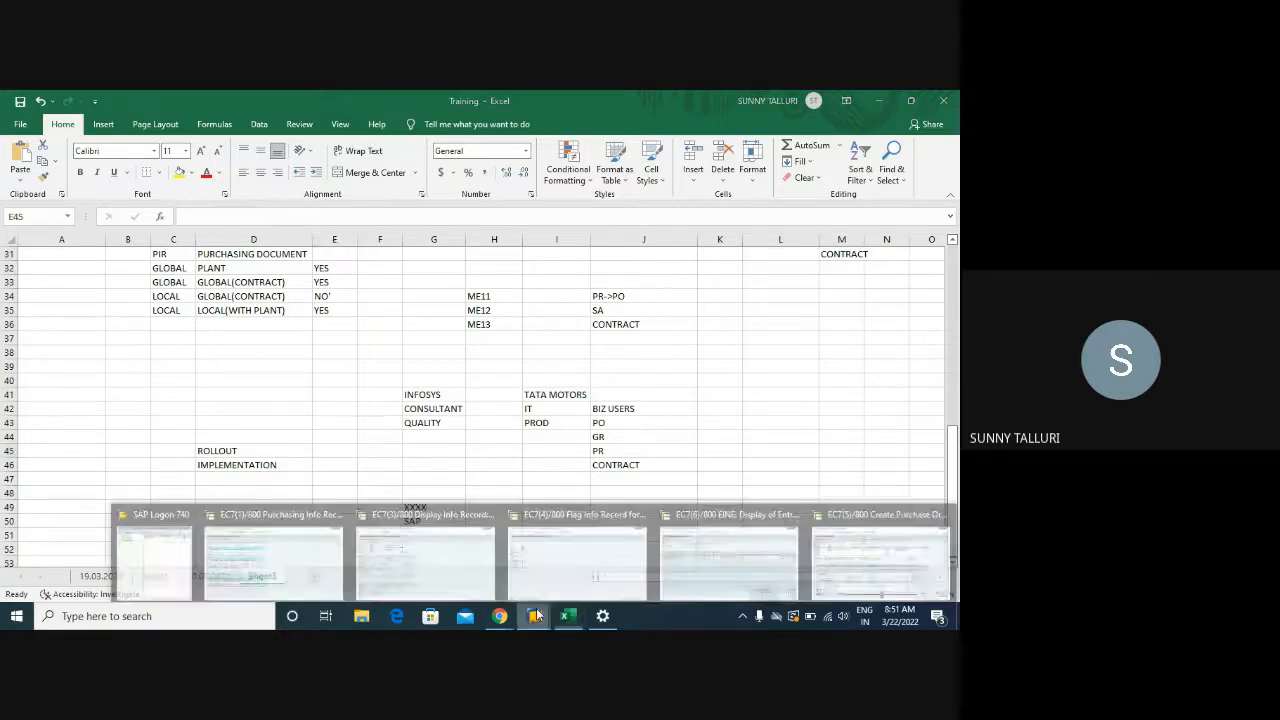
left_click(907, 548)
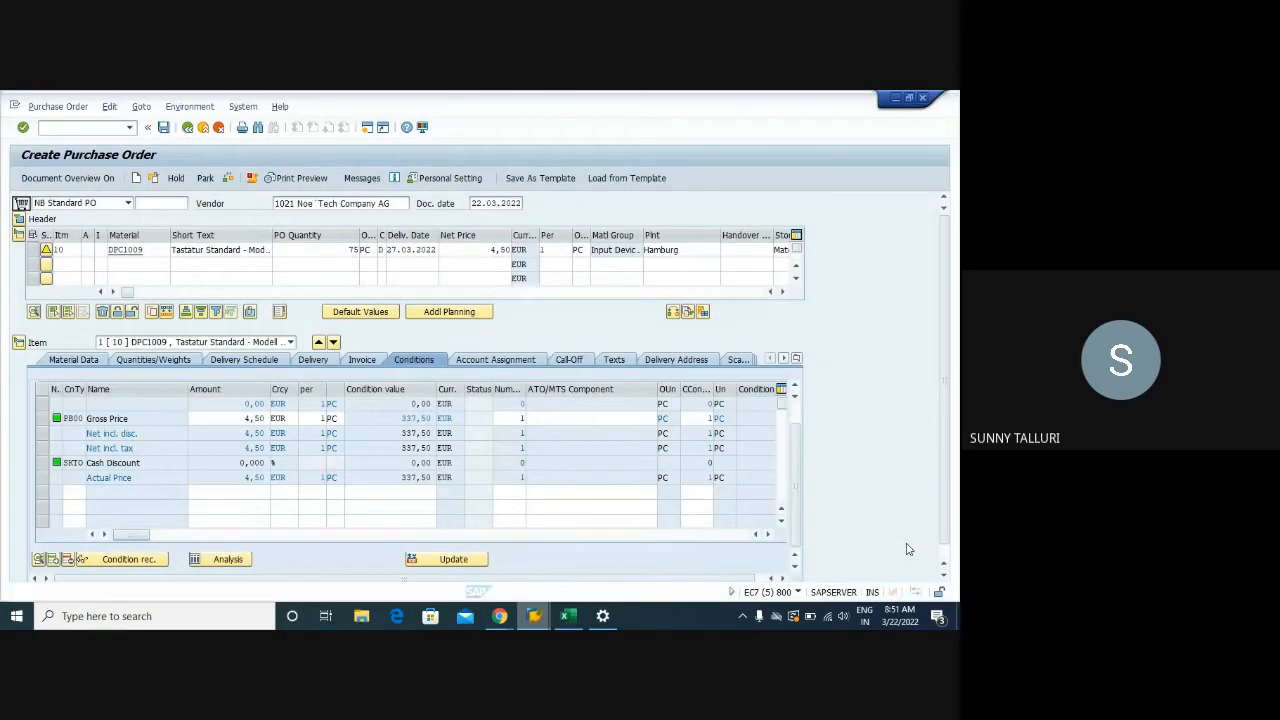
End the purchase order session with /i and bring up the info record deletion session
left_click(64, 127)
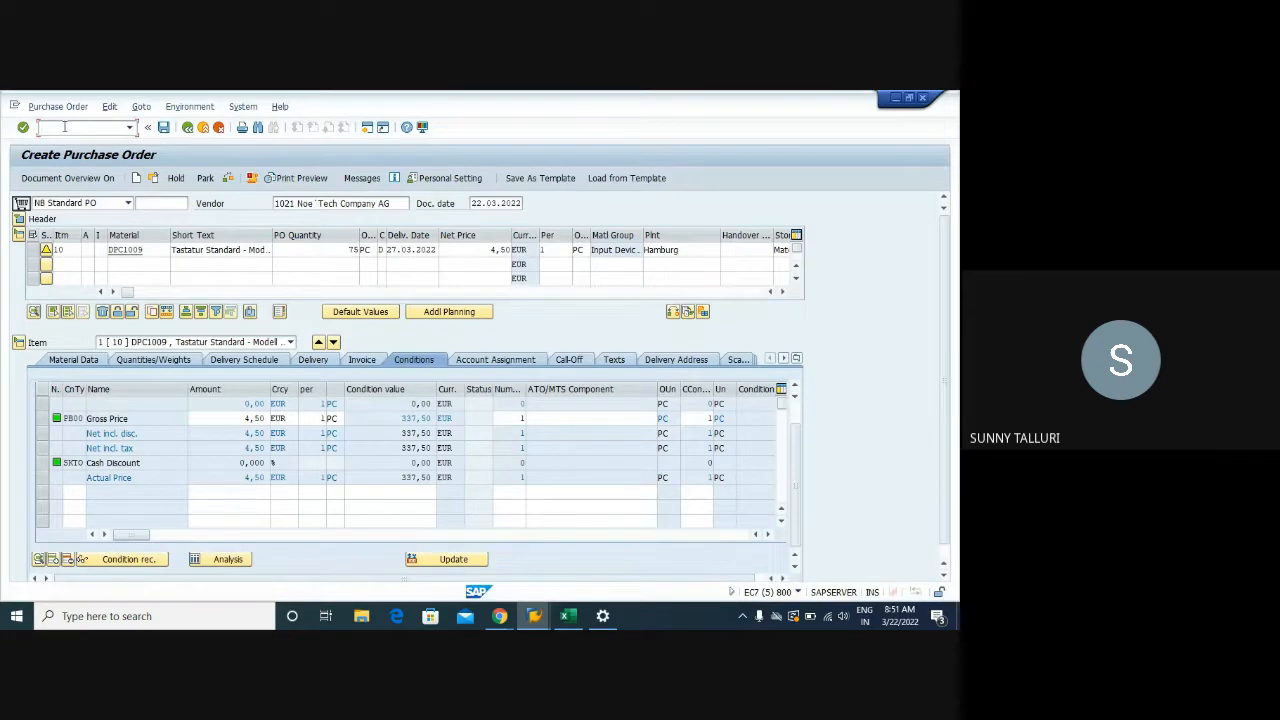
type("/i")
key("Return")
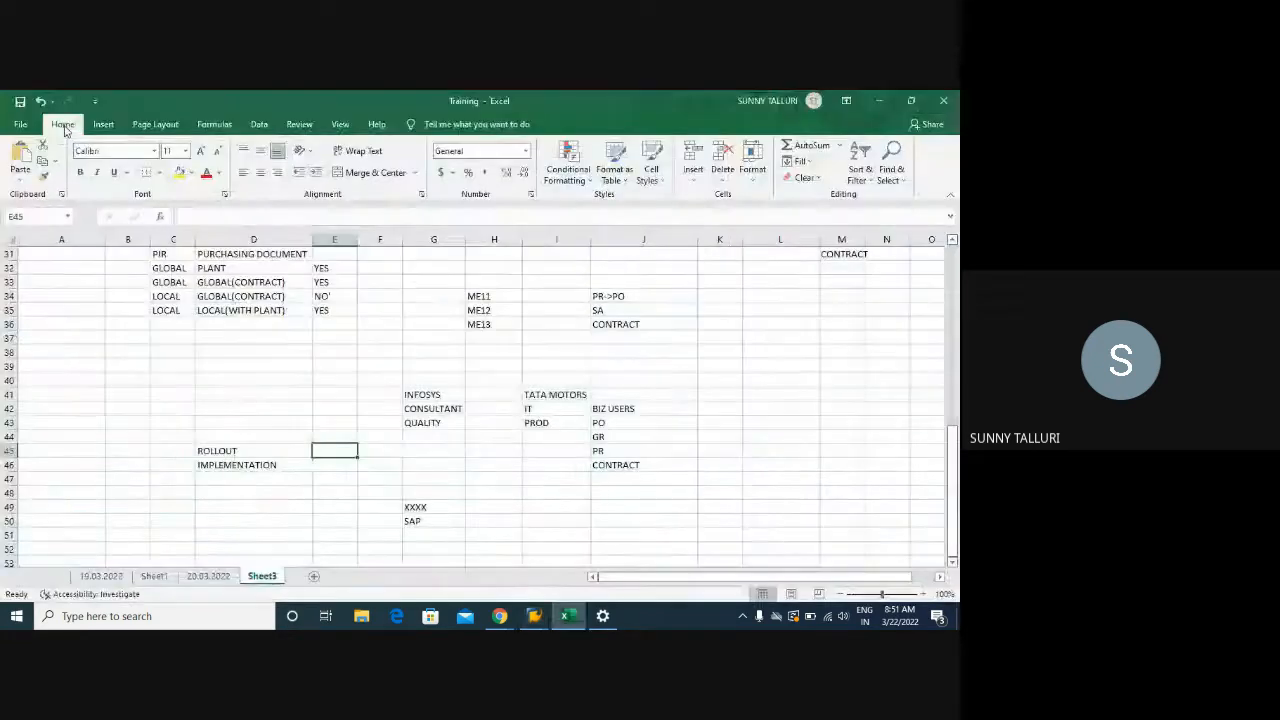
mouse_move(533, 618)
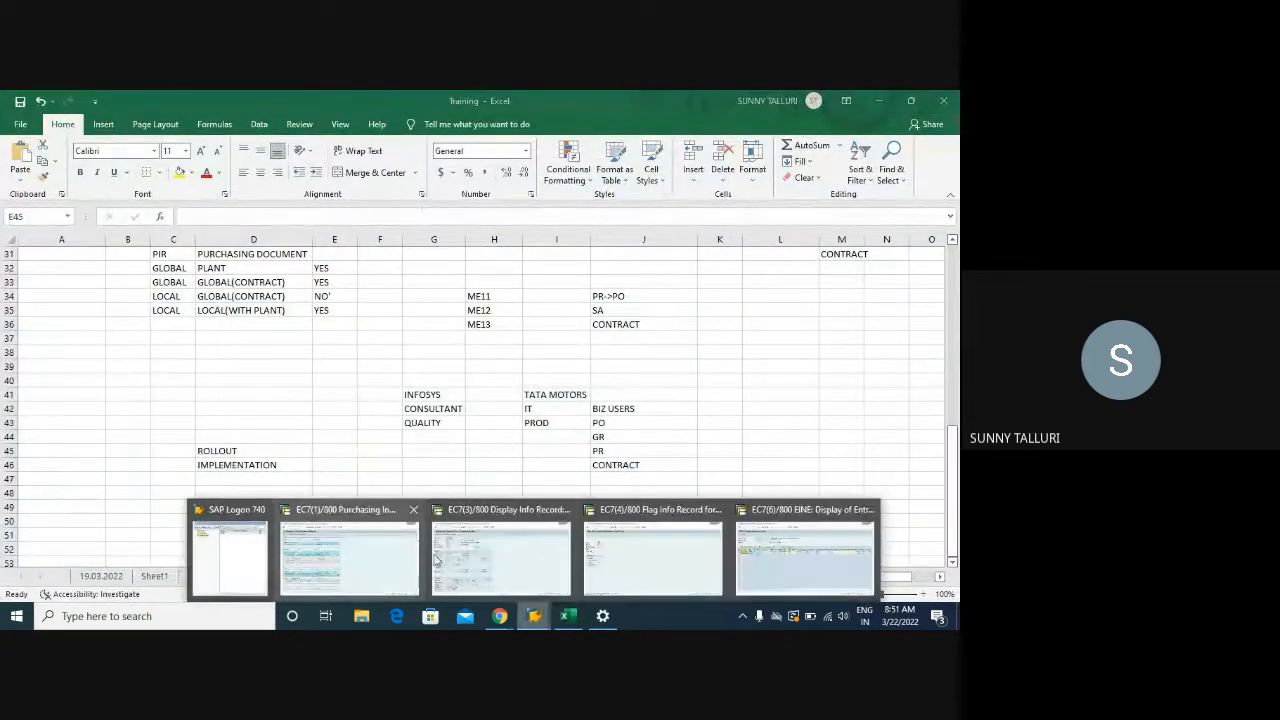
left_click(623, 552)
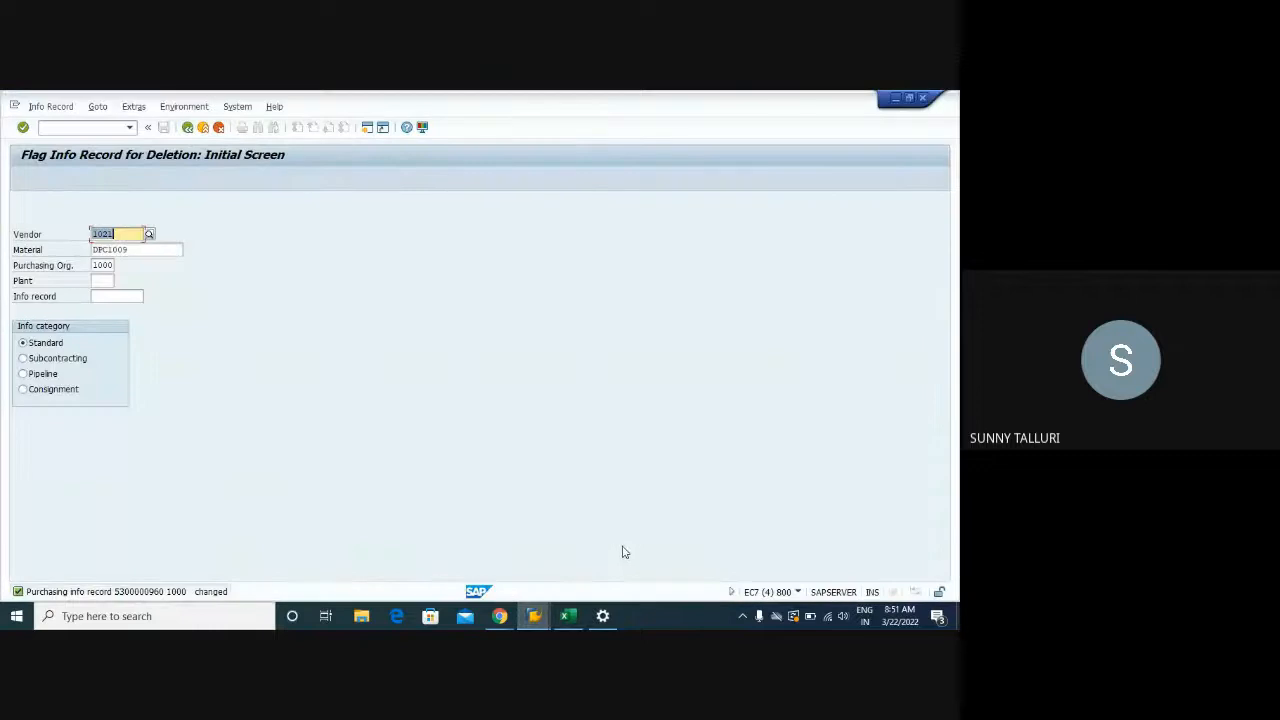
left_click(88, 127)
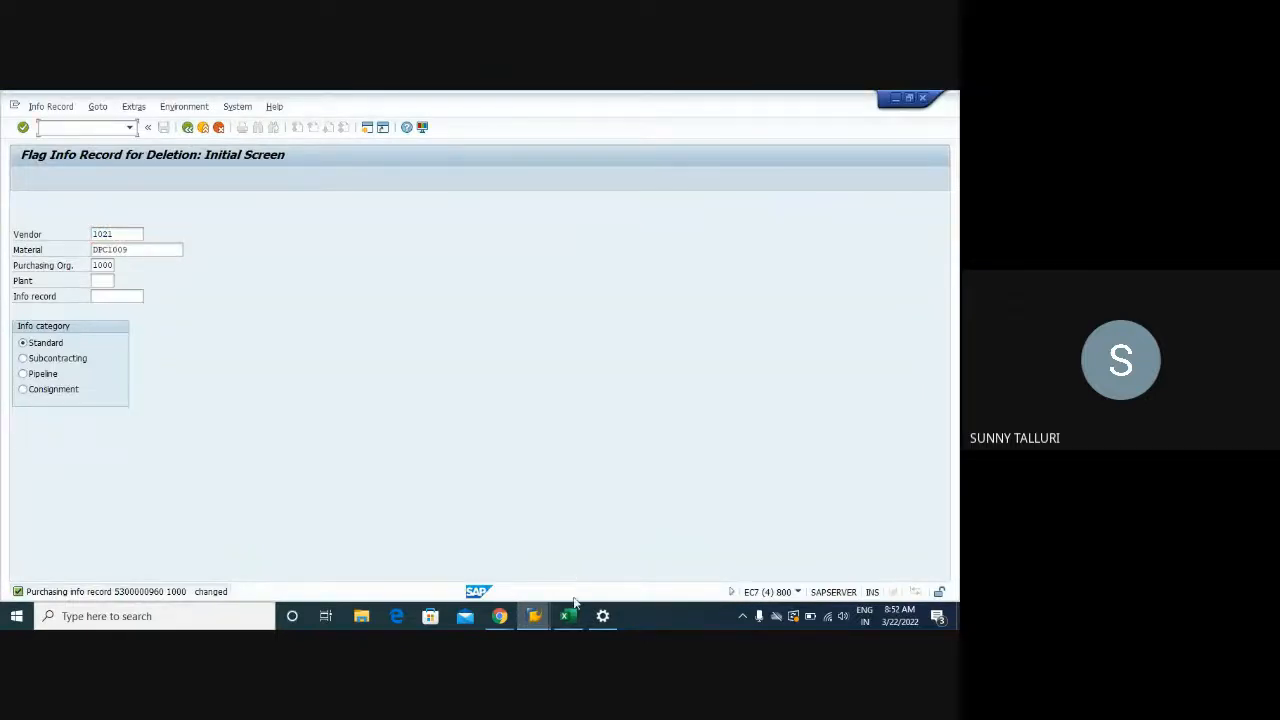
Add ME15 in H37 below ME13, then return to SAP's info record deletion session
left_click(568, 616)
scroll(411, 288, "down", 2)
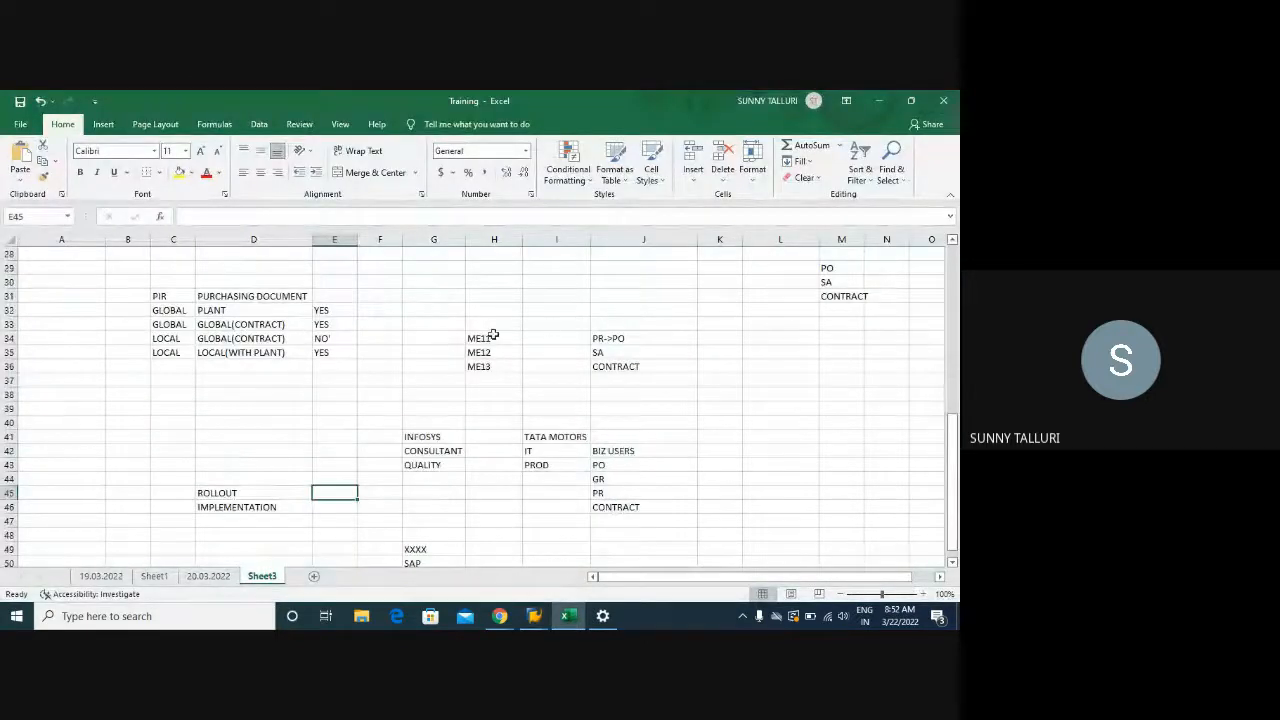
left_click_drag(491, 336, 484, 380)
left_click(484, 380)
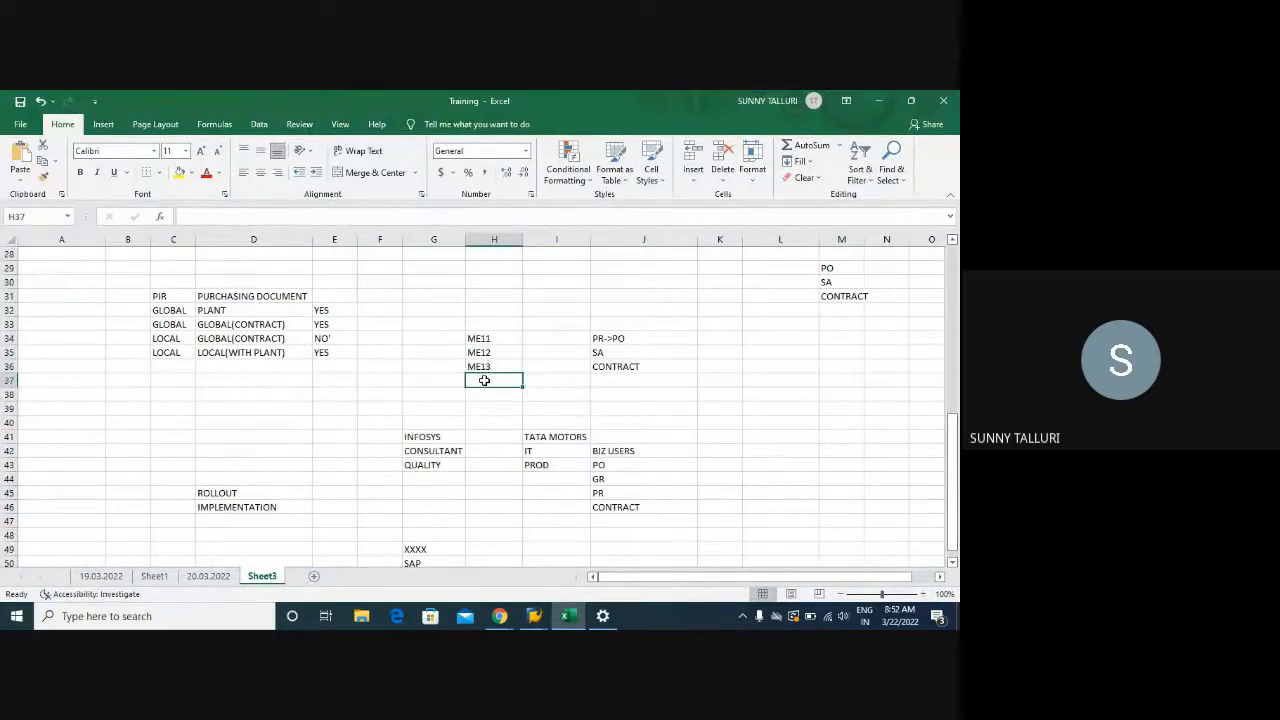
type("ME1")
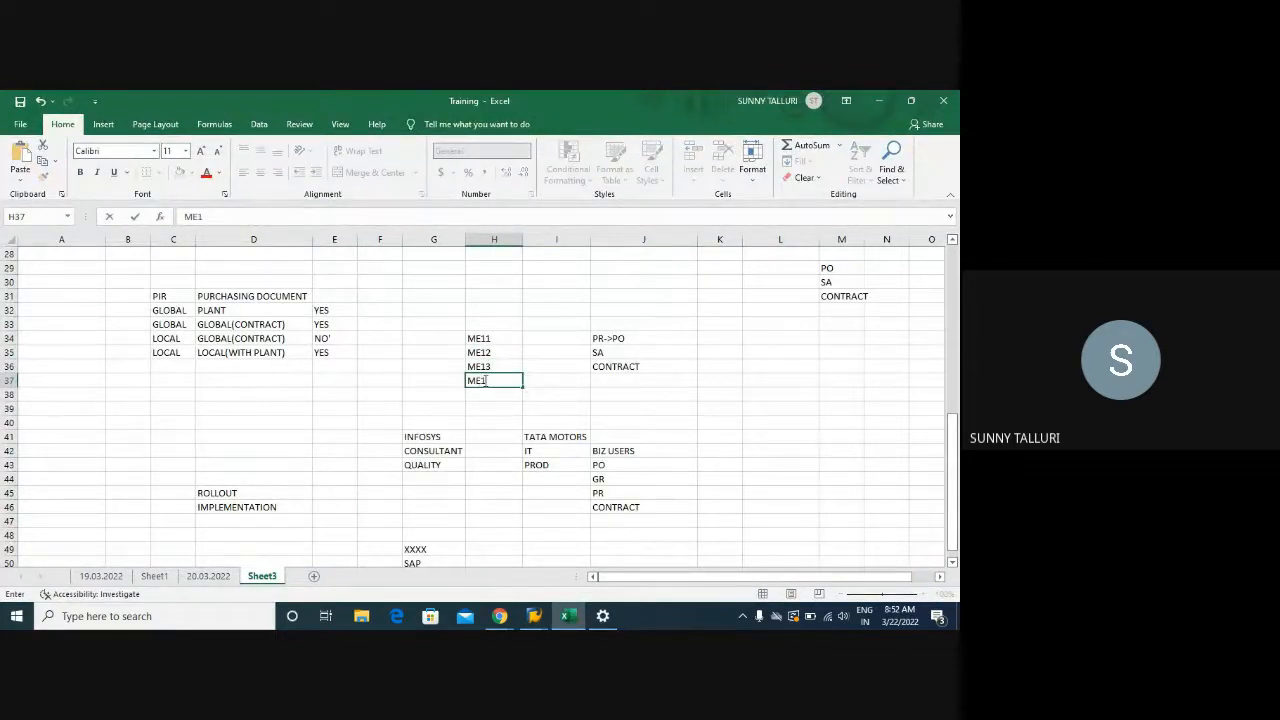
type("5")
key("Return")
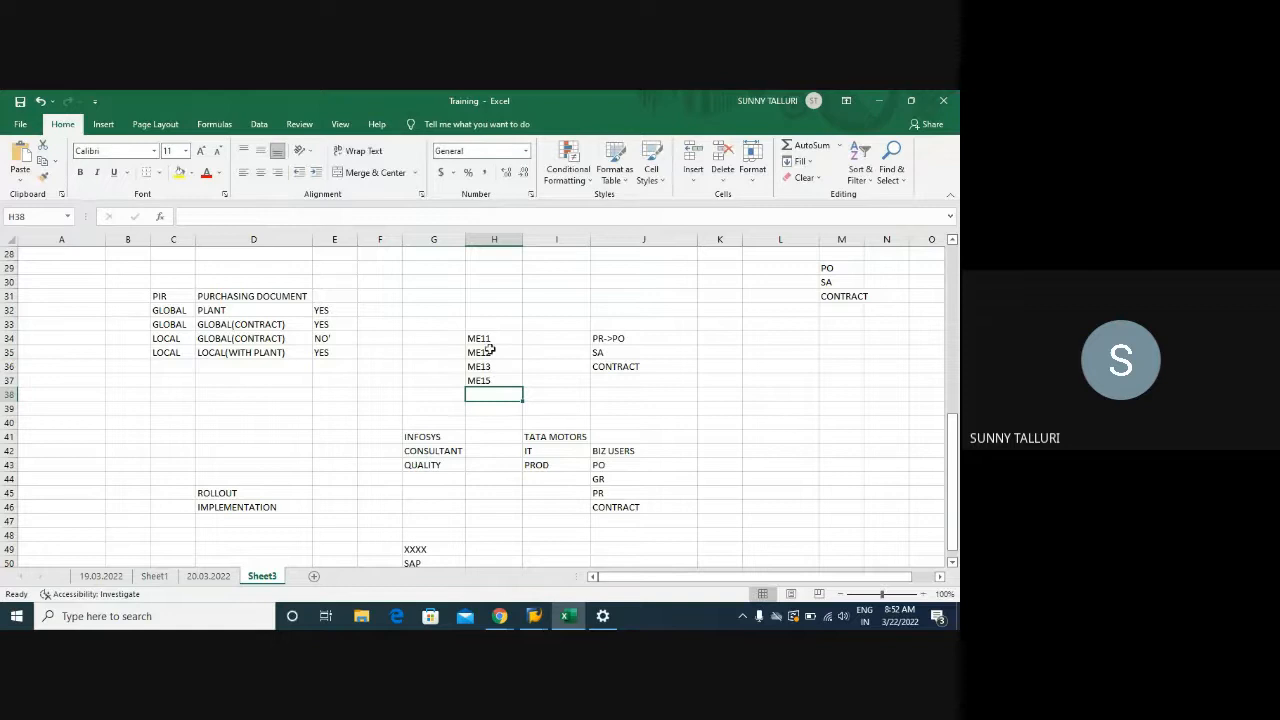
left_click_drag(489, 341, 491, 380)
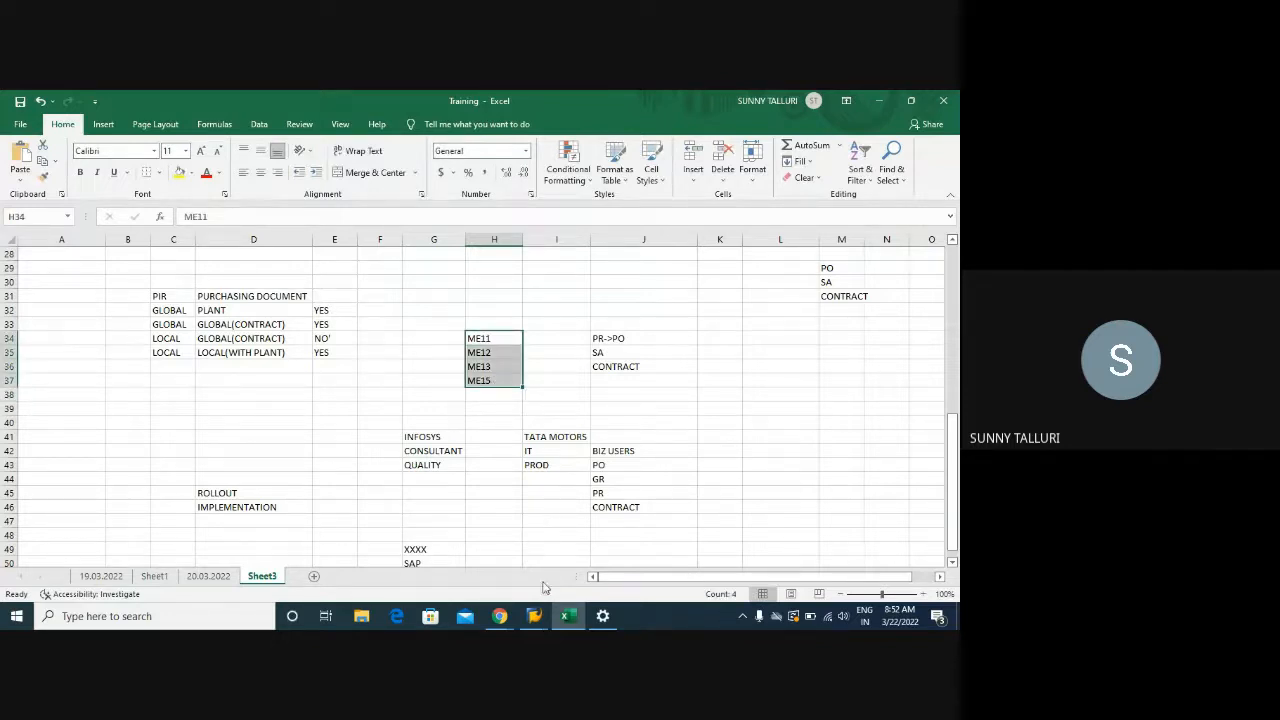
left_click(534, 616)
left_click(693, 563)
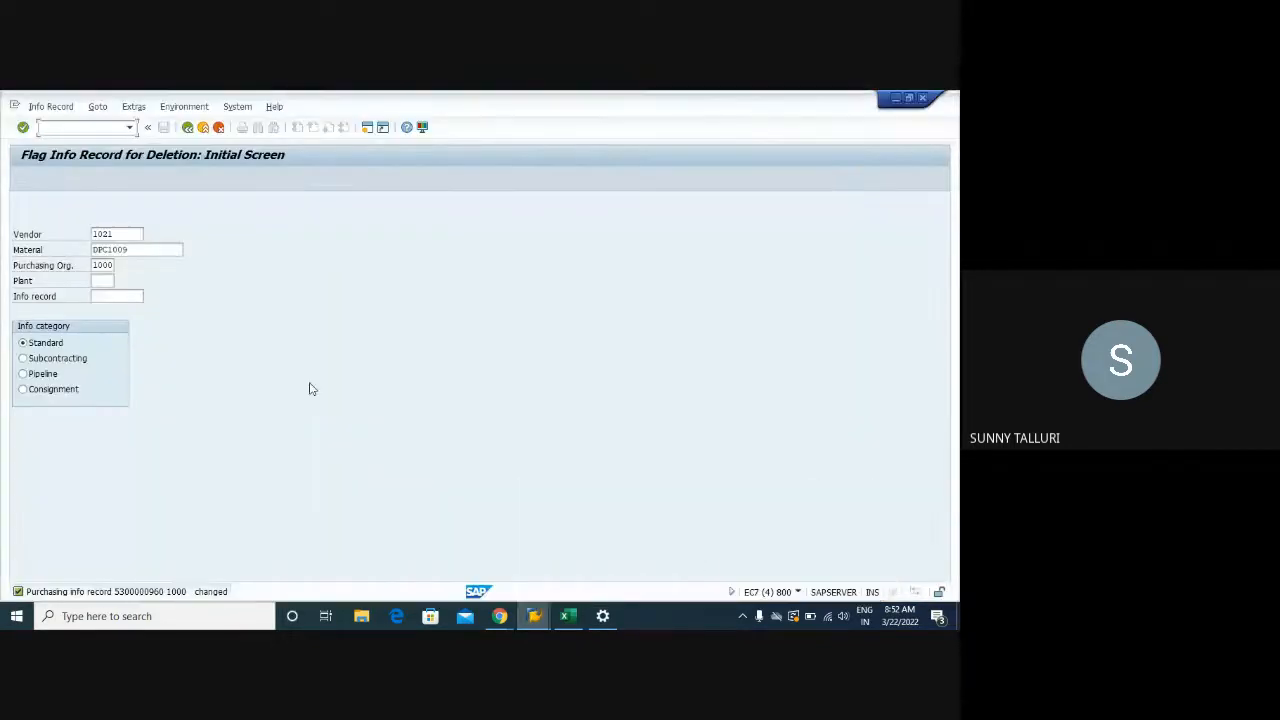
Review the two EINE purchasing organization data entries found for the info record
mouse_move(530, 620)
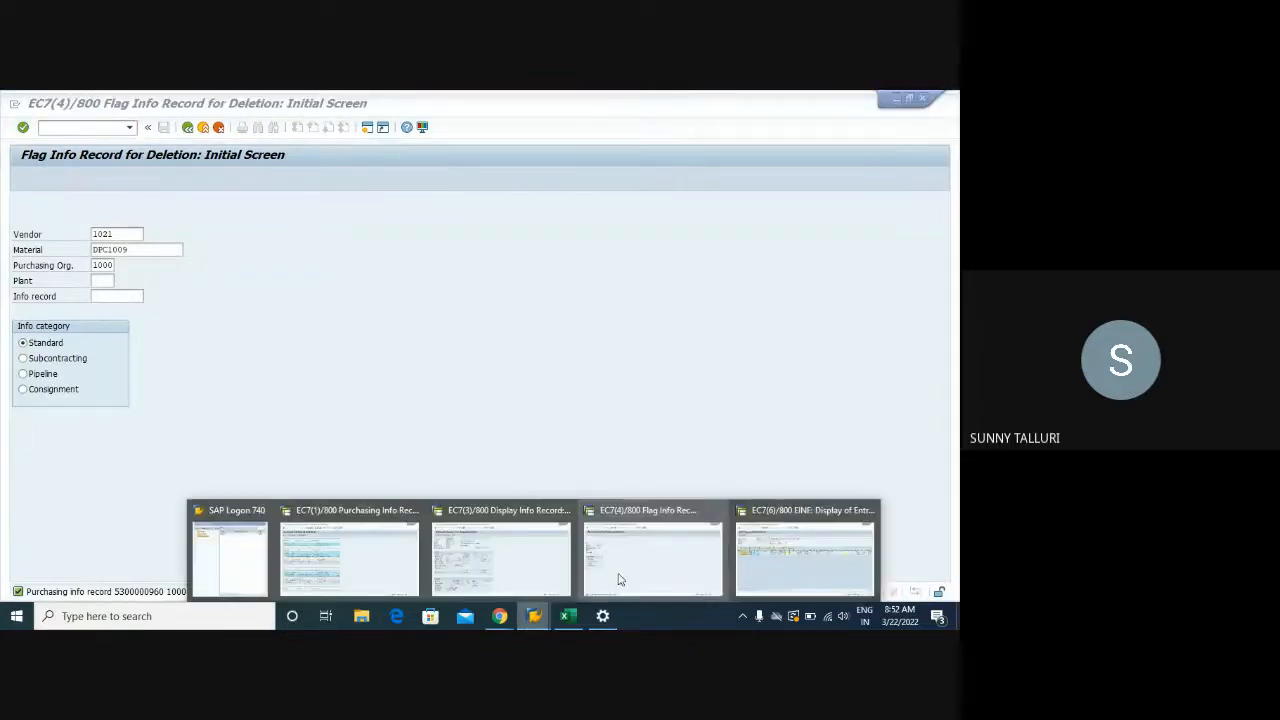
left_click(757, 556)
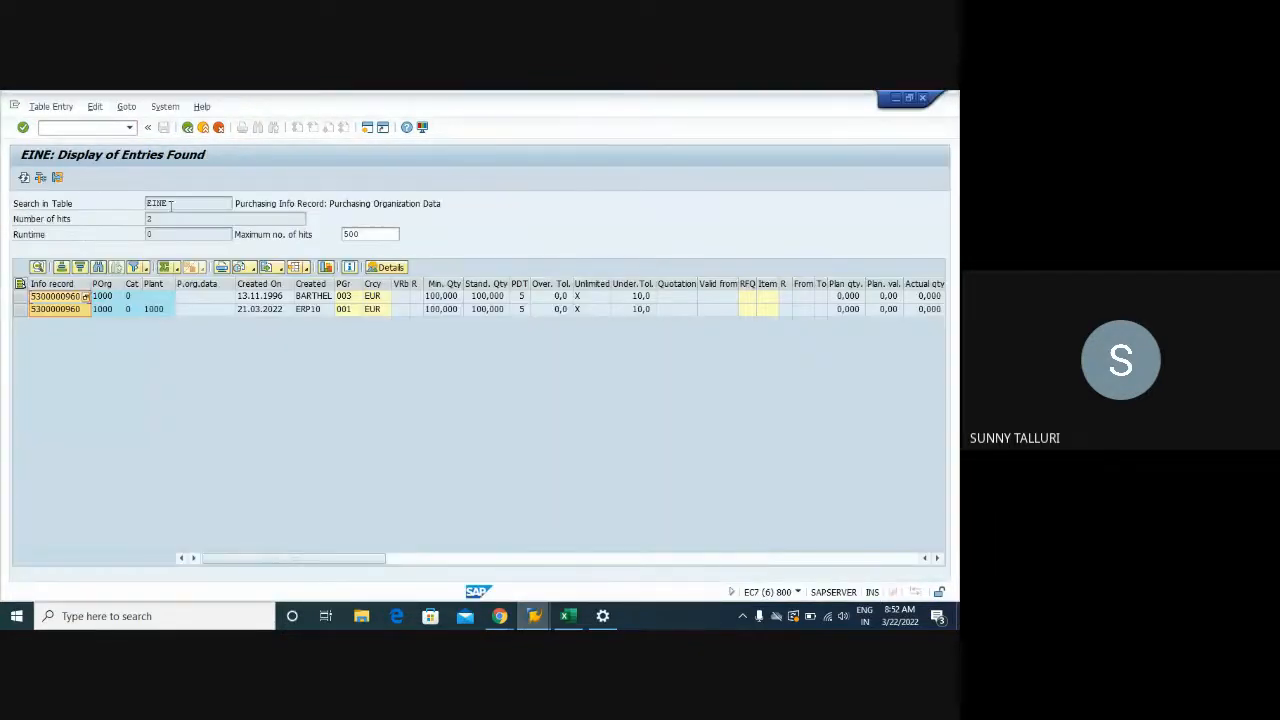
left_click_drag(172, 203, 146, 203)
left_click_drag(532, 203, 234, 204)
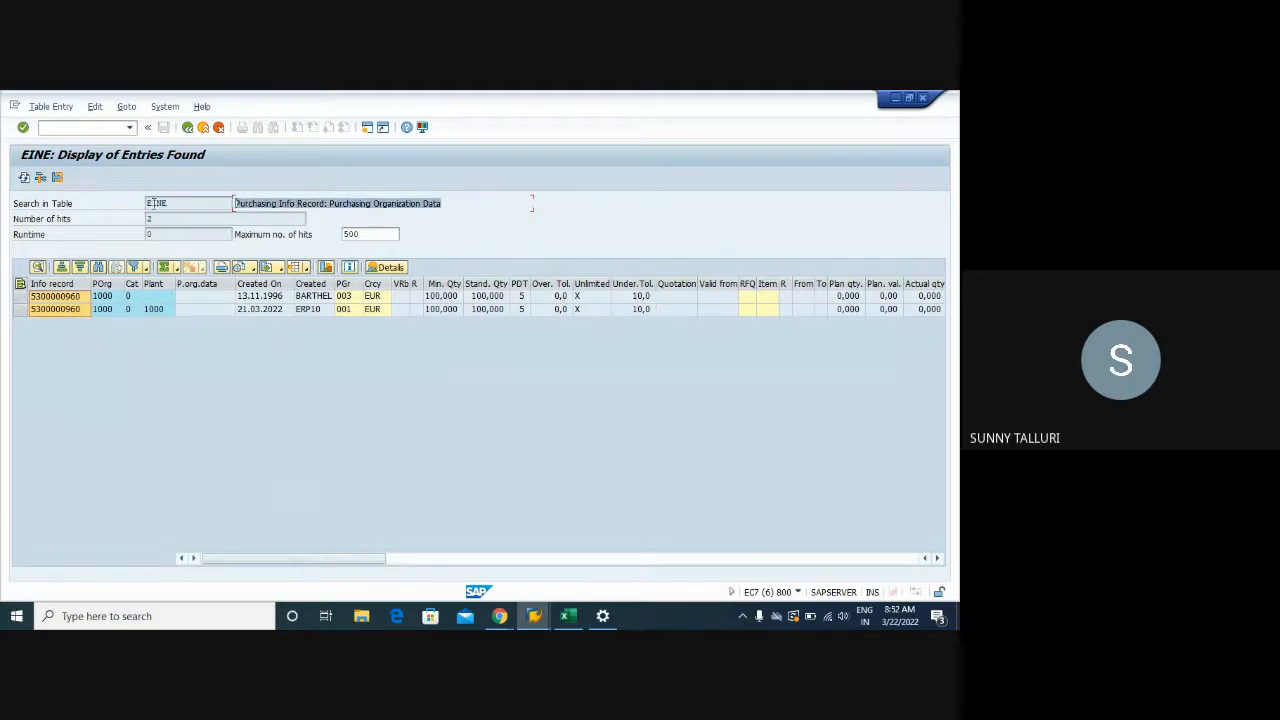
left_click(76, 297)
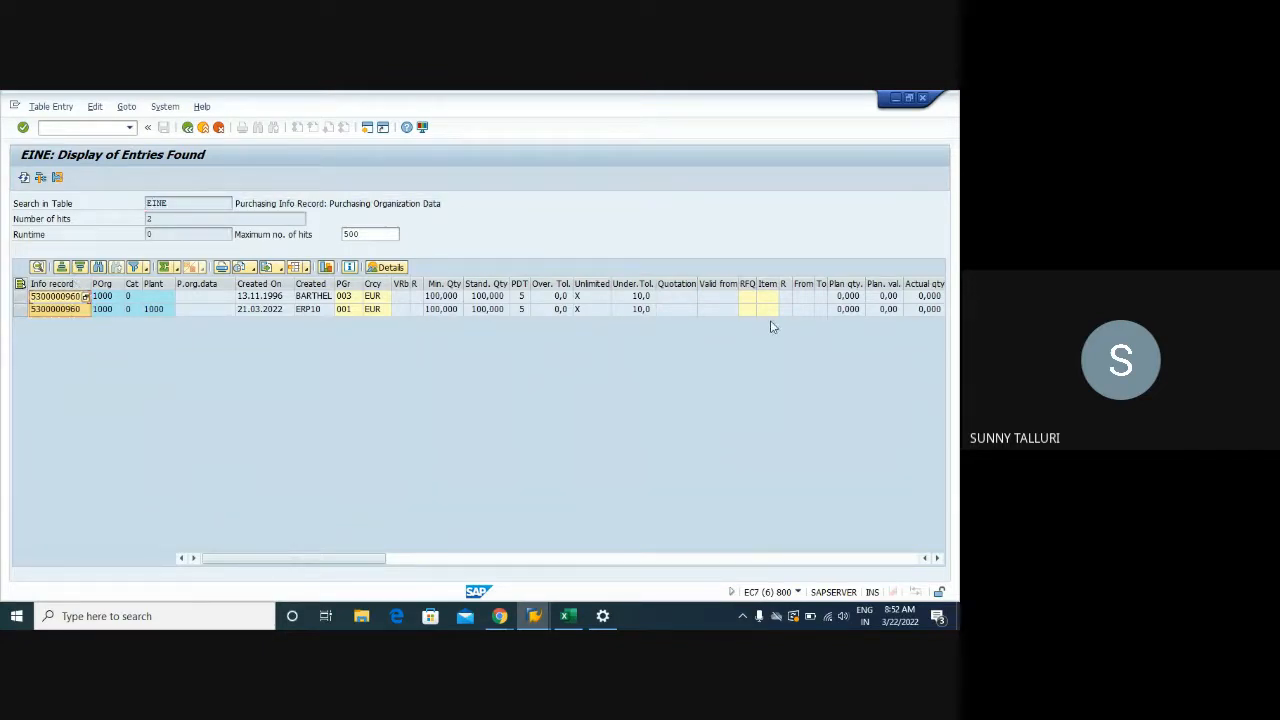
left_click_drag(172, 203, 132, 201)
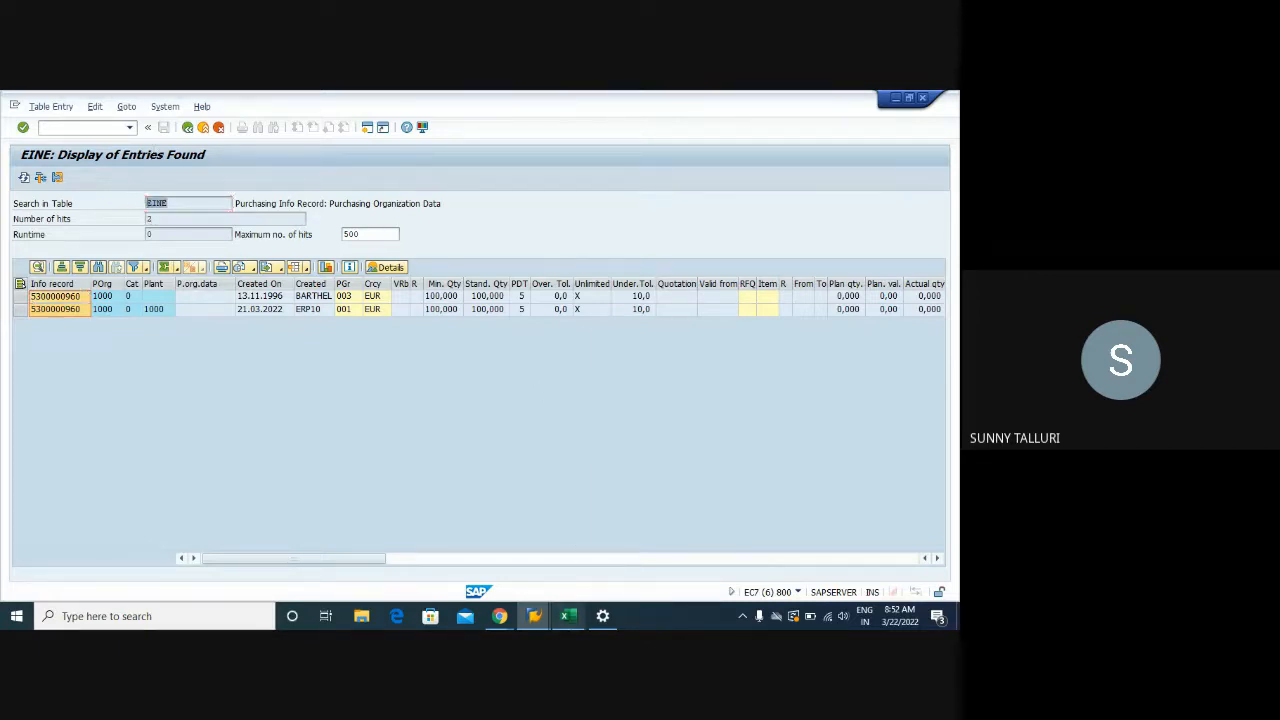
Return to the Training workbook's Sheet3 and select cell L50
left_click(568, 616)
scroll(329, 411, "down", 4)
left_click(794, 390)
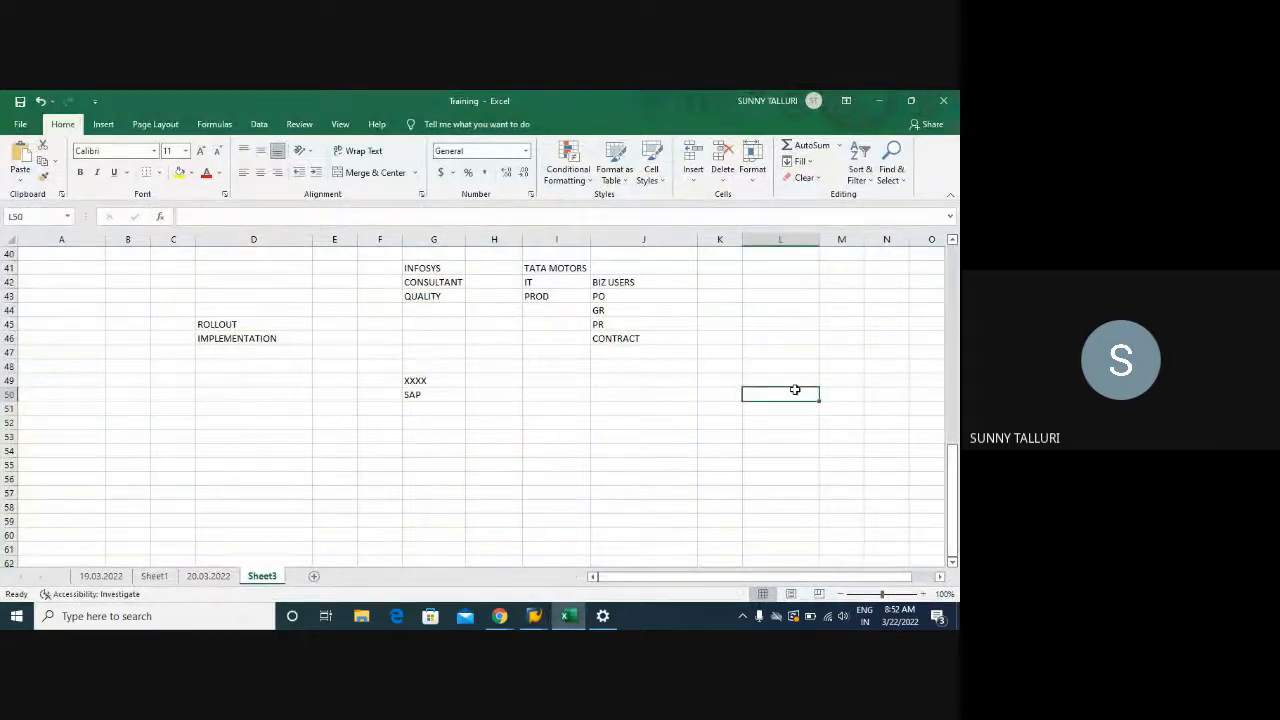
Enter EINA, EINE, PLANT, A017 and A018 down cells L50 to L54
type("EINA")
key("Return")
type("EINA")
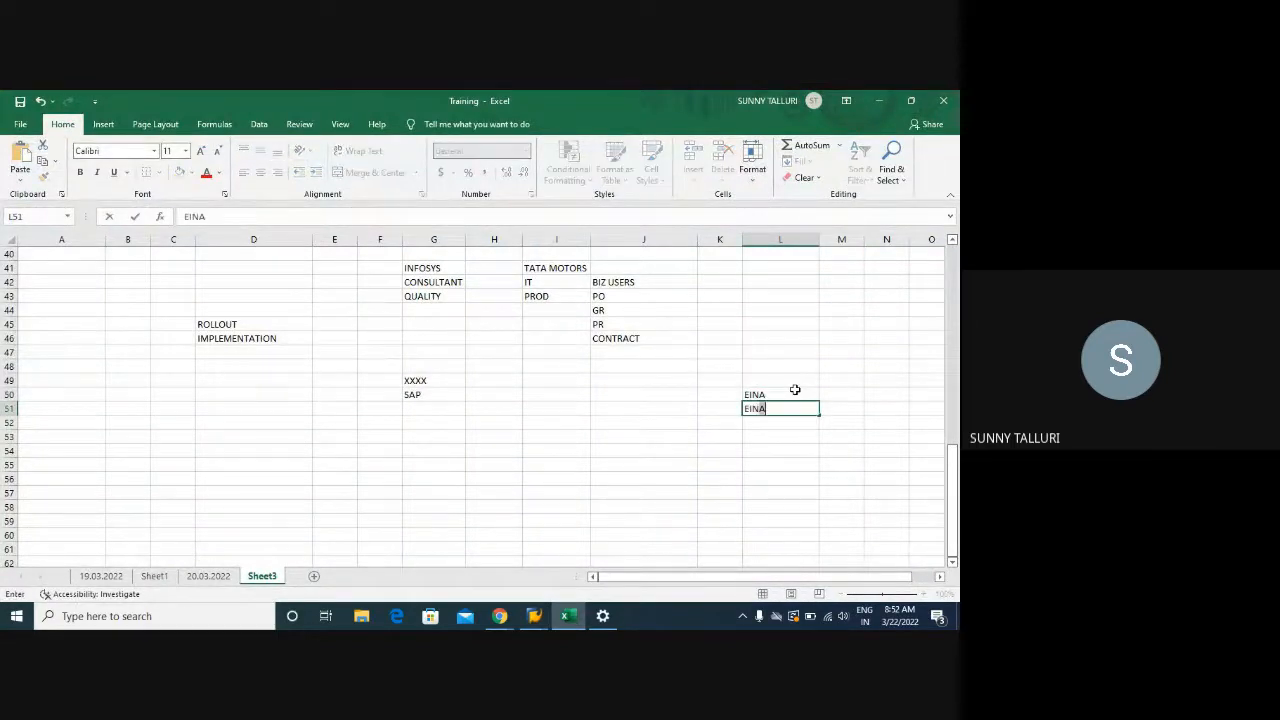
key("Return")
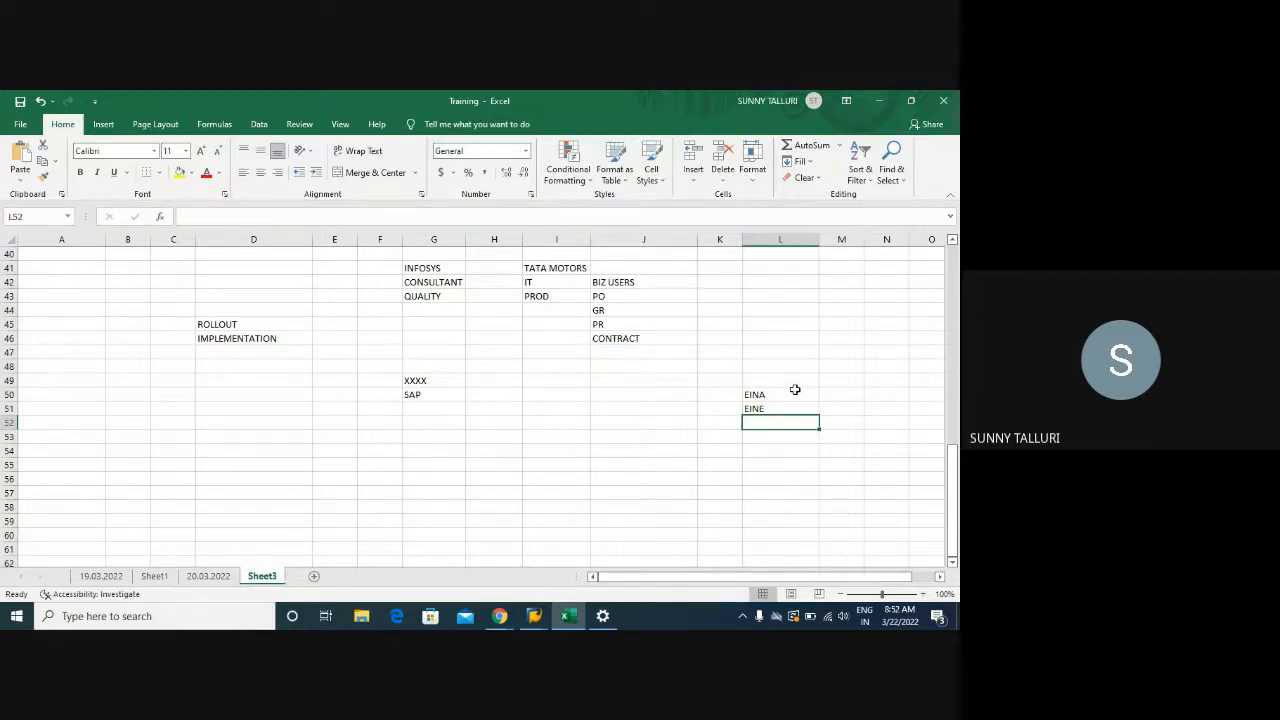
type("PLANT")
key("Return")
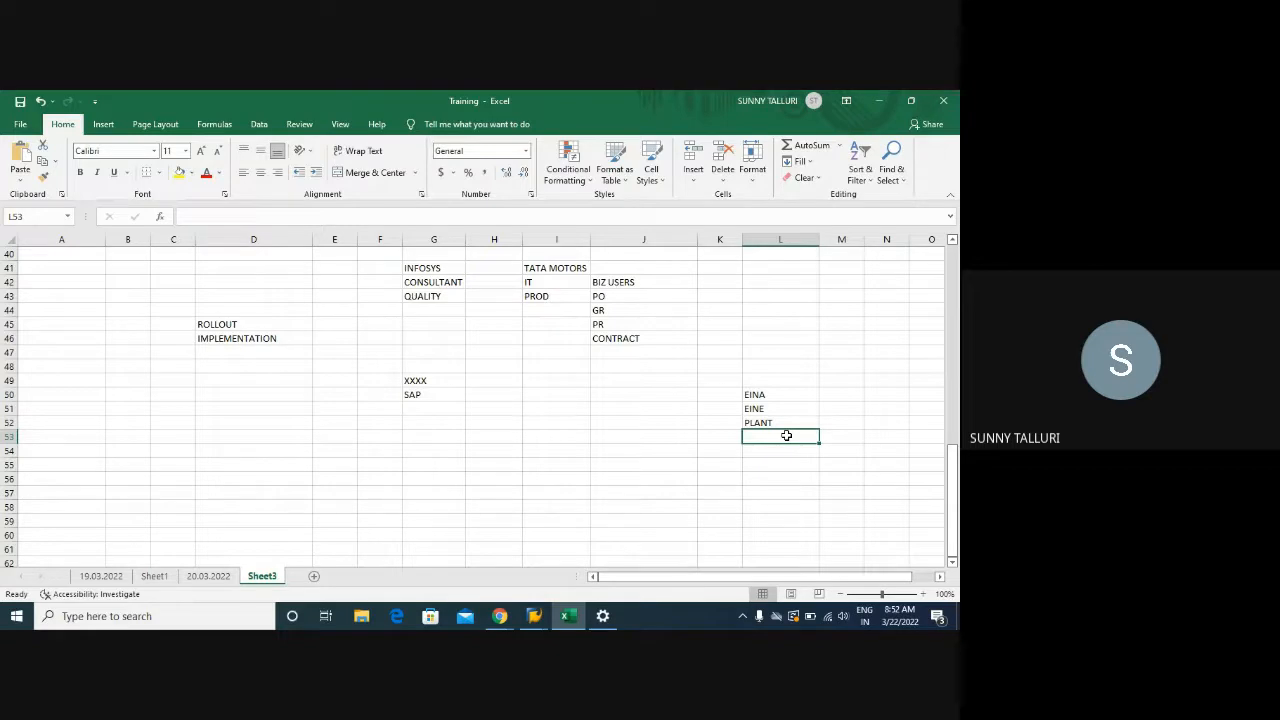
type("A017")
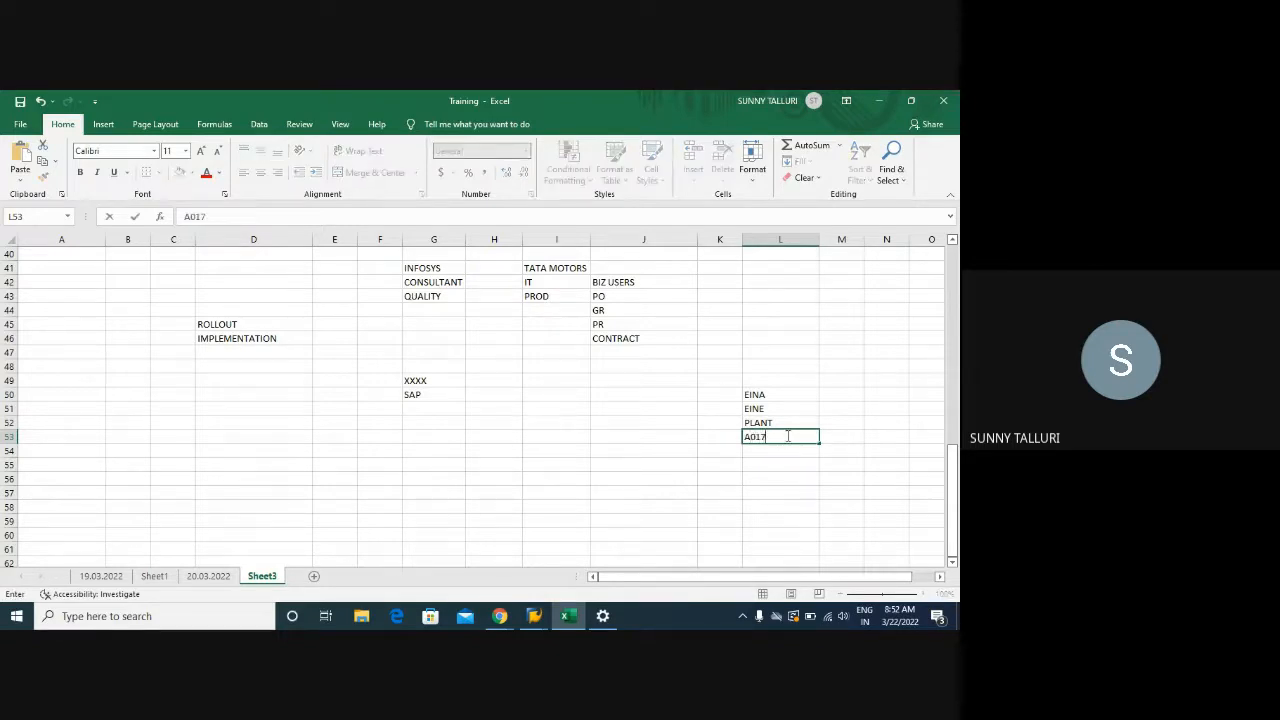
key("Return")
type("A018")
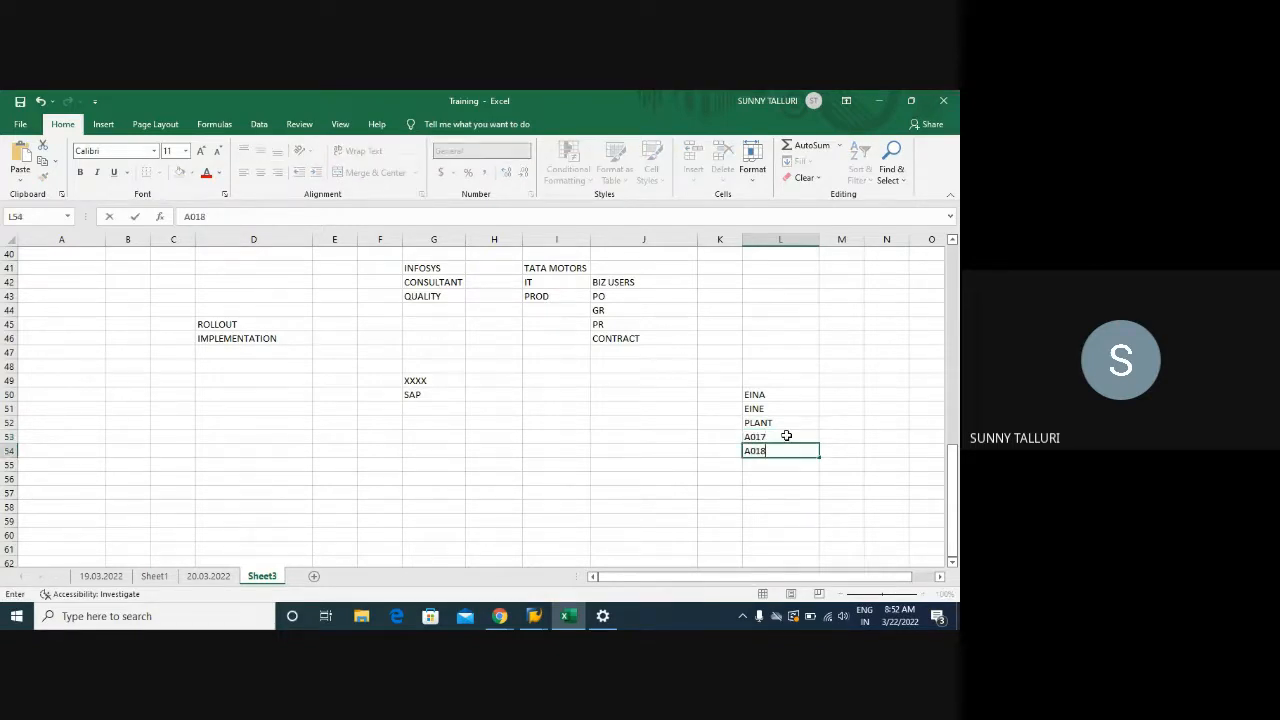
key("Return")
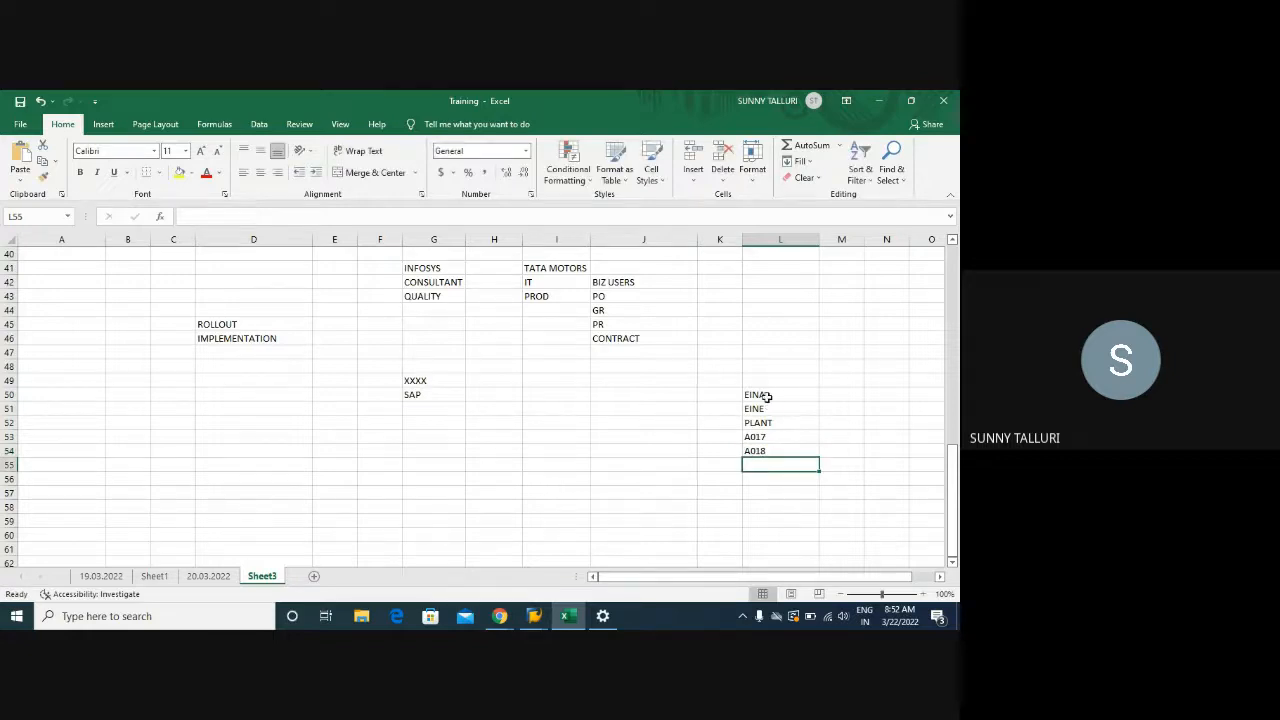
Clear PLANT from L52, leaving a blank row, and return to the Flag Info Record session
left_click_drag(766, 397, 766, 449)
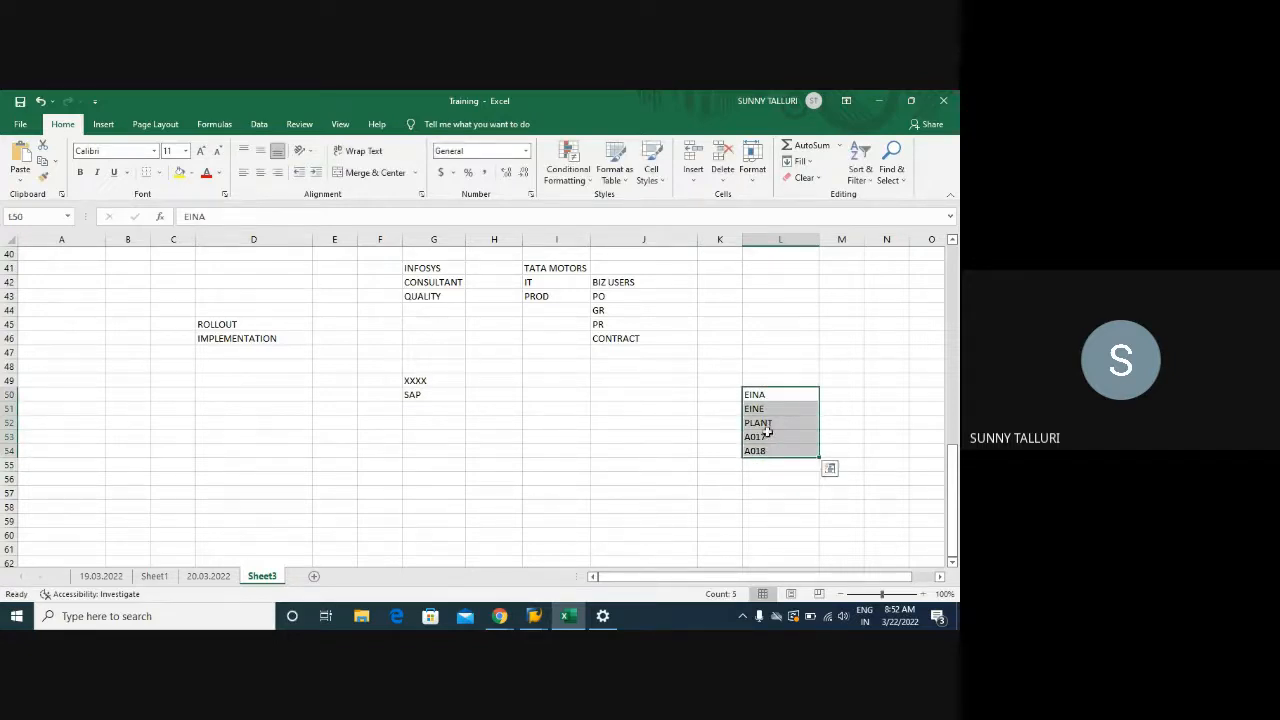
left_click(768, 424)
key("BackSpace")
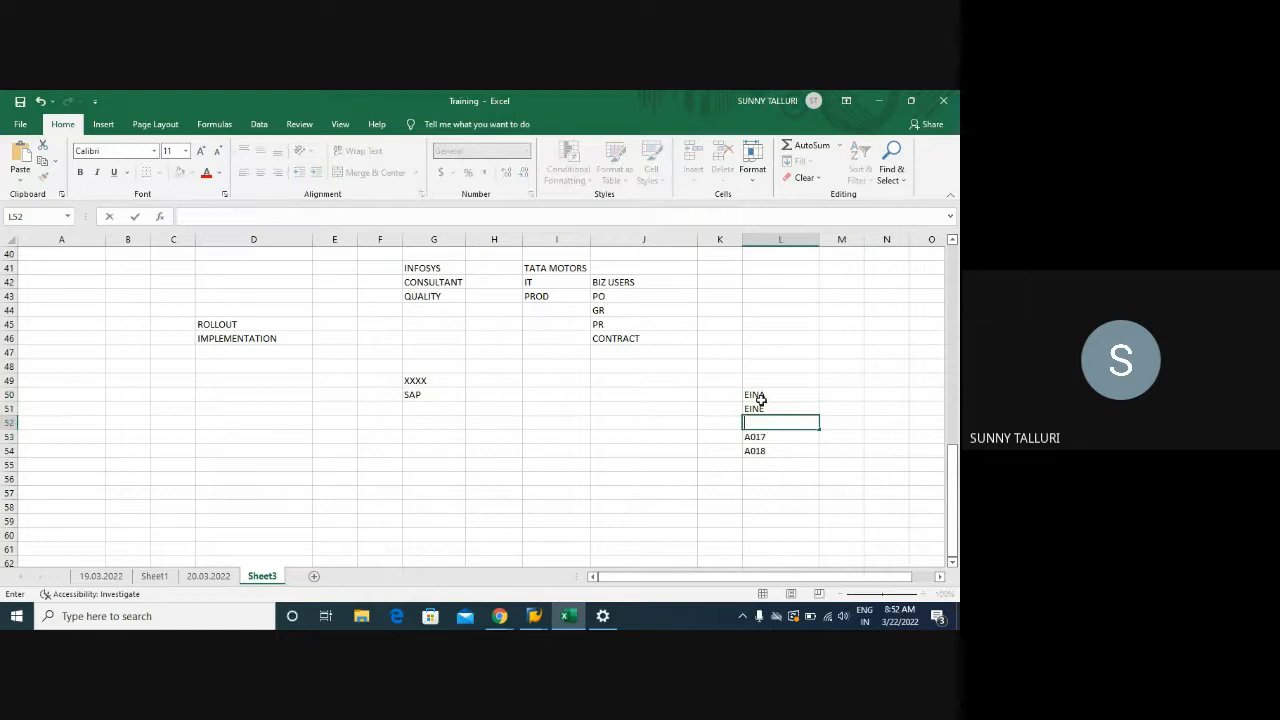
left_click_drag(758, 396, 766, 449)
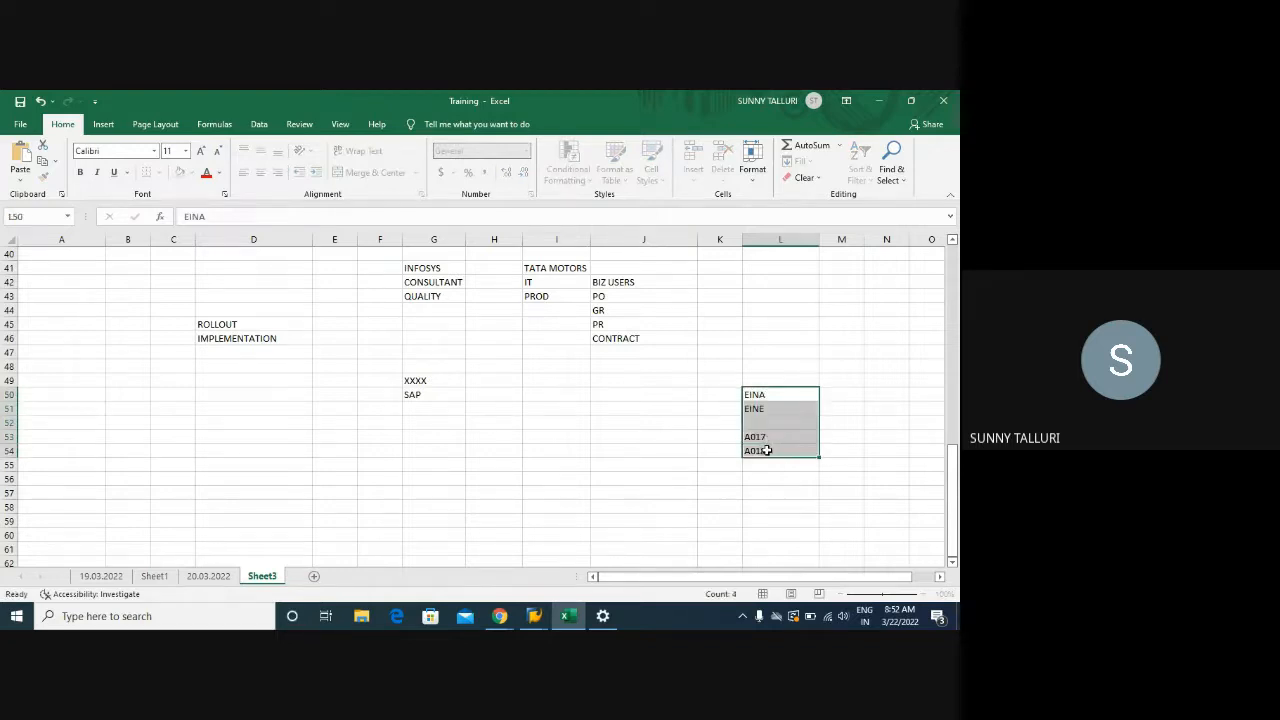
left_click(534, 616)
left_click(619, 545)
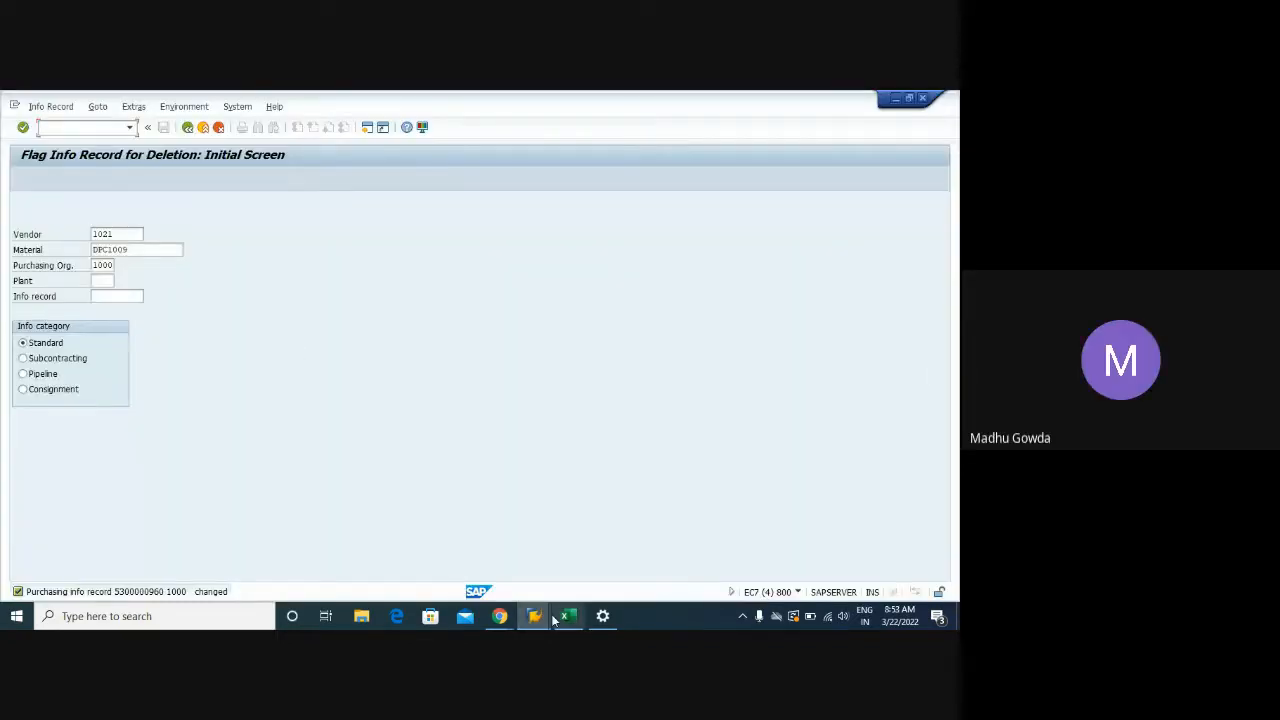
Check the info record's deletion flags, then open General Table Display with SE16N
key("Return")
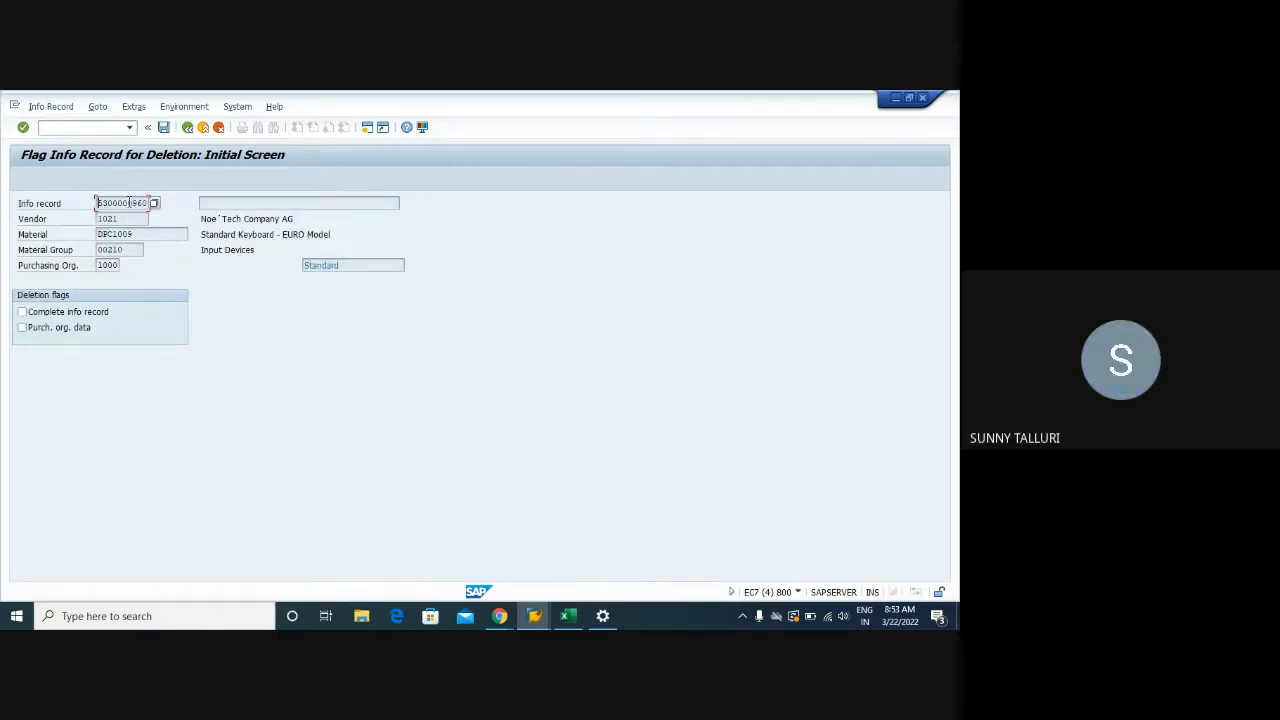
left_click_drag(98, 202, 154, 206)
key("ctrl+c")
left_click(63, 127)
type("/NSE1")
key("Return")
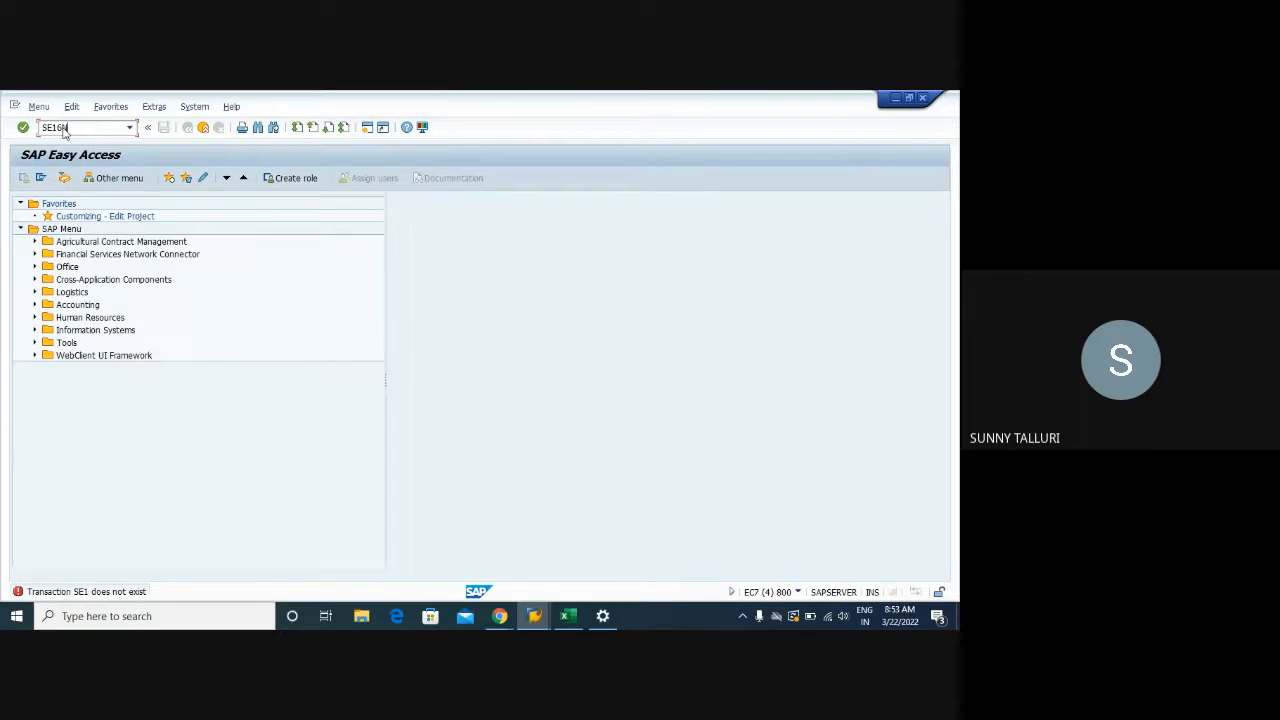
type("SE16N")
key("Return")
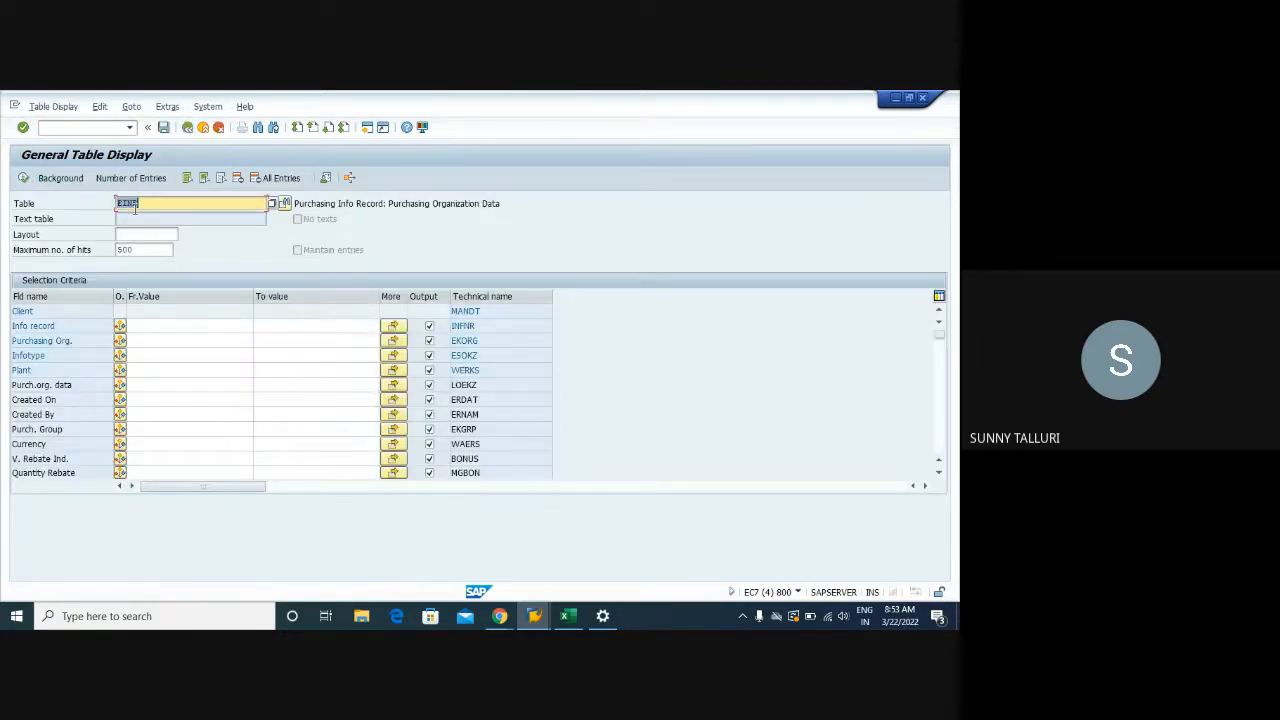
Load table A017 and review its Vendor, Material, Purchasing Org. and Plant criteria
type("a")
key("Return")
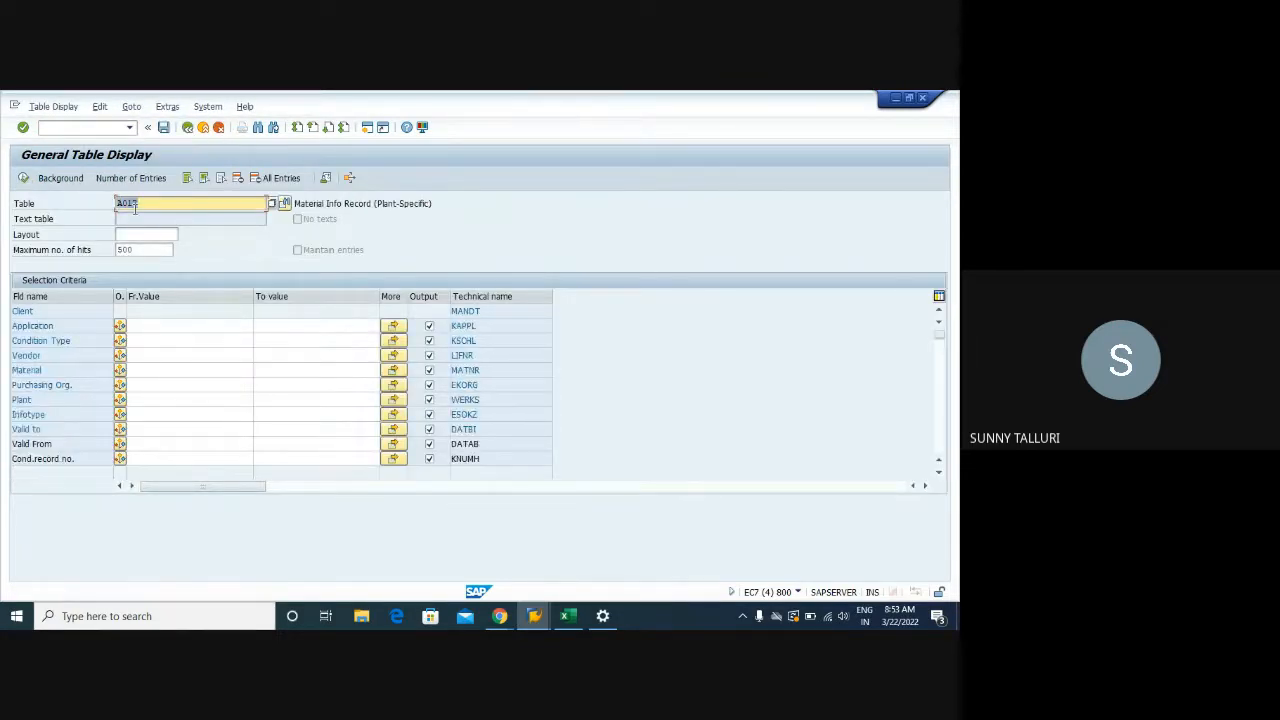
left_click_drag(432, 204, 294, 204)
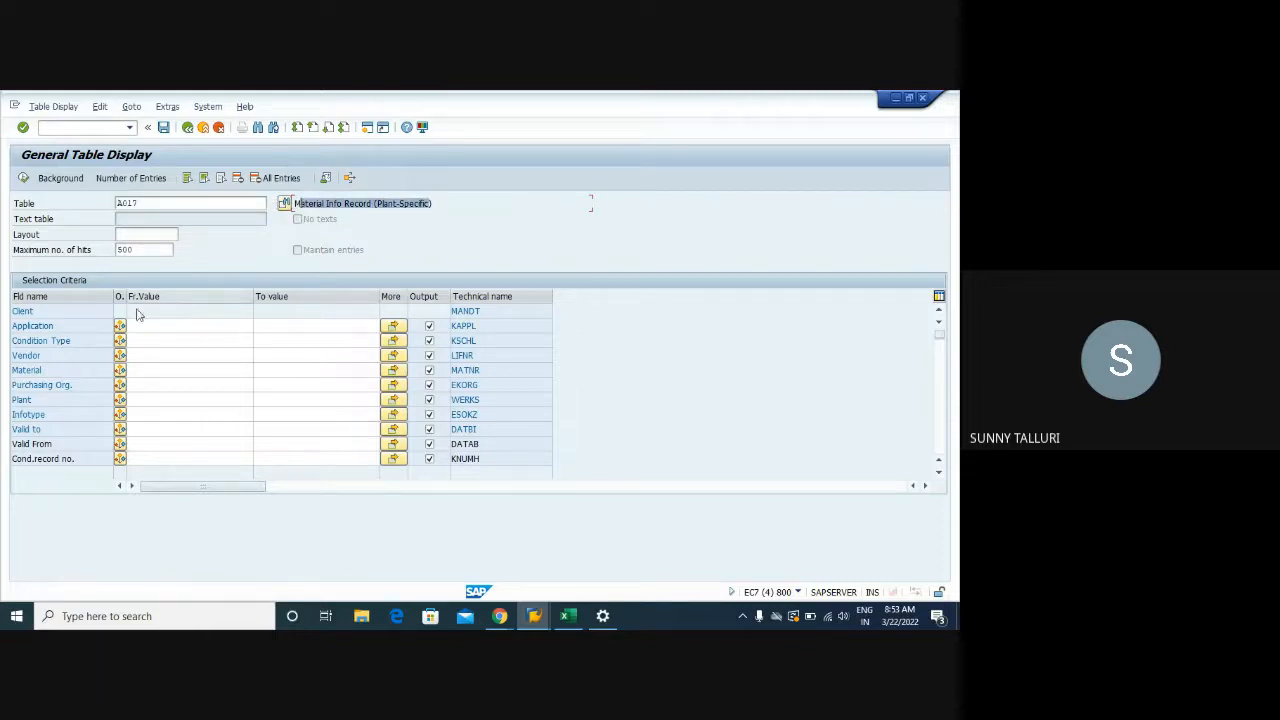
left_click(139, 372)
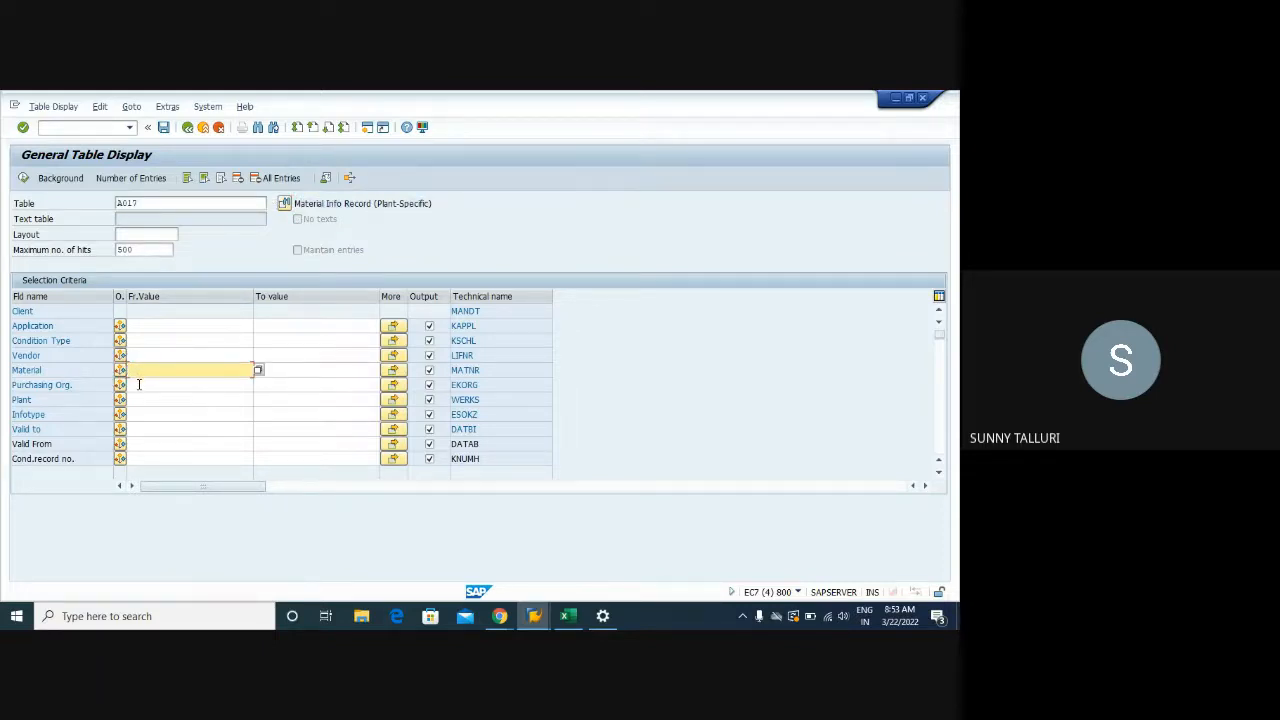
left_click(139, 384)
left_click(139, 400)
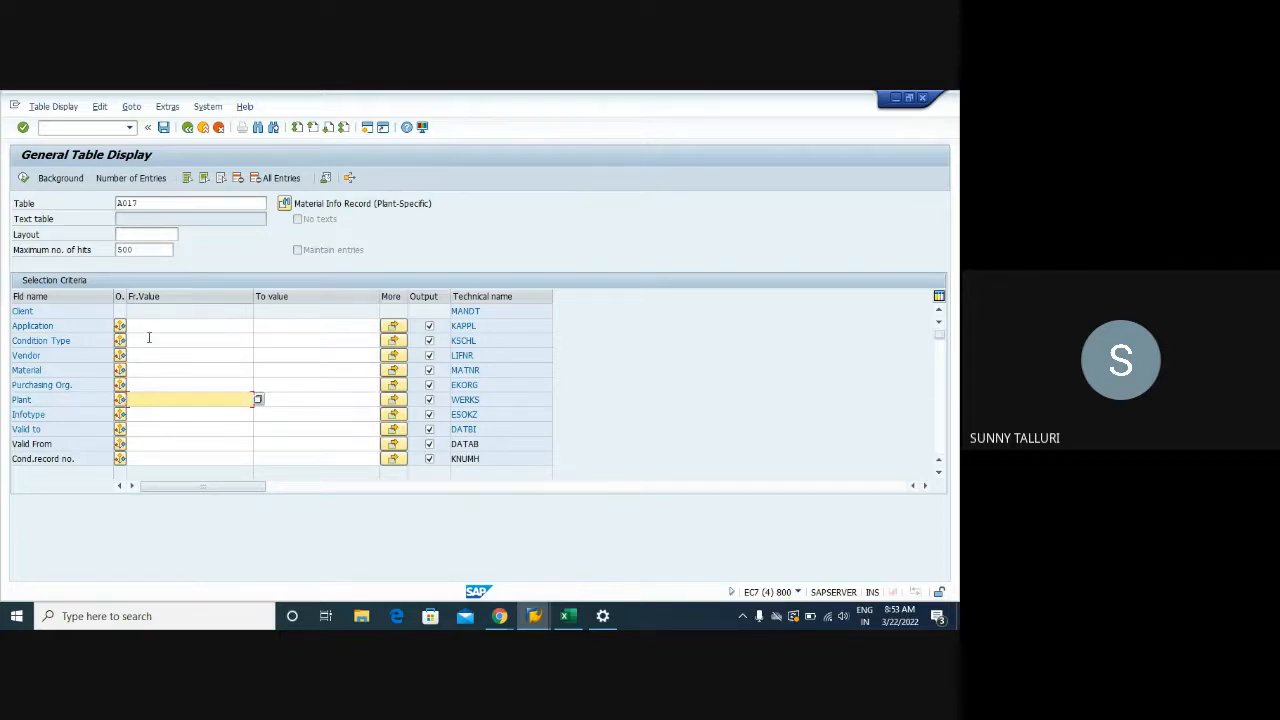
Check the info record's keys and enter vendor 1021 in the A017 selection
mouse_move(534, 616)
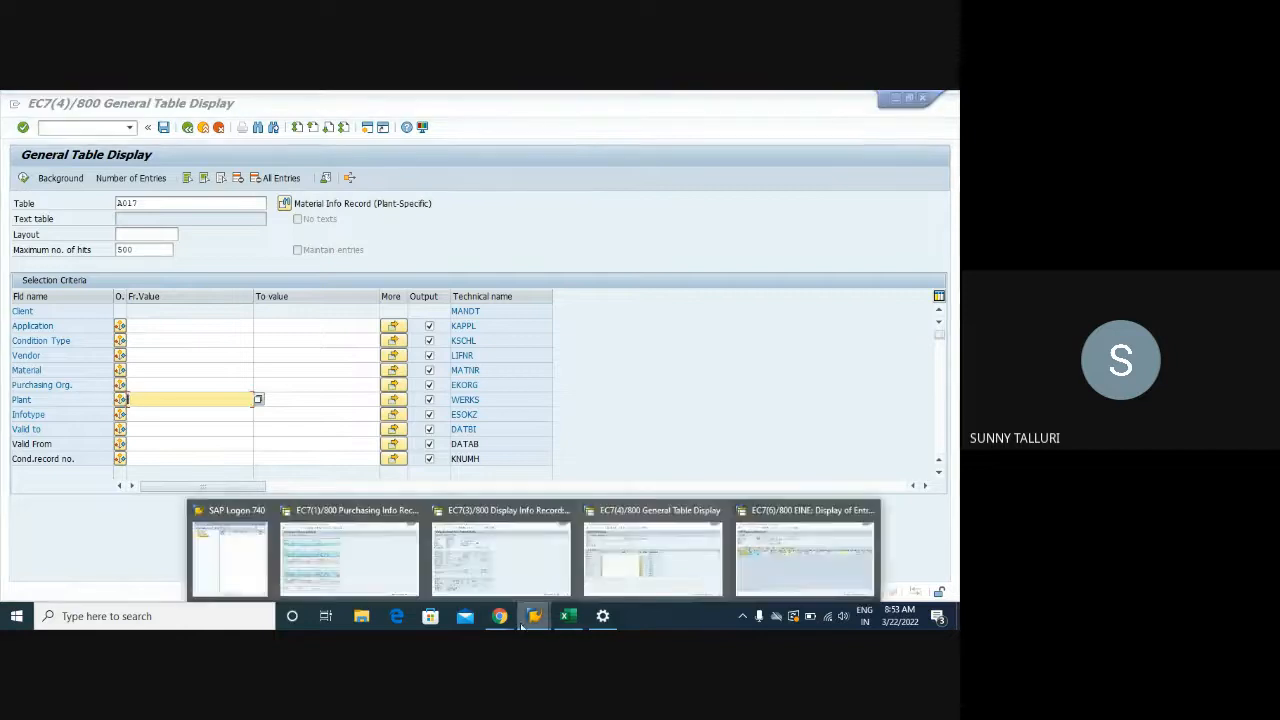
left_click(501, 566)
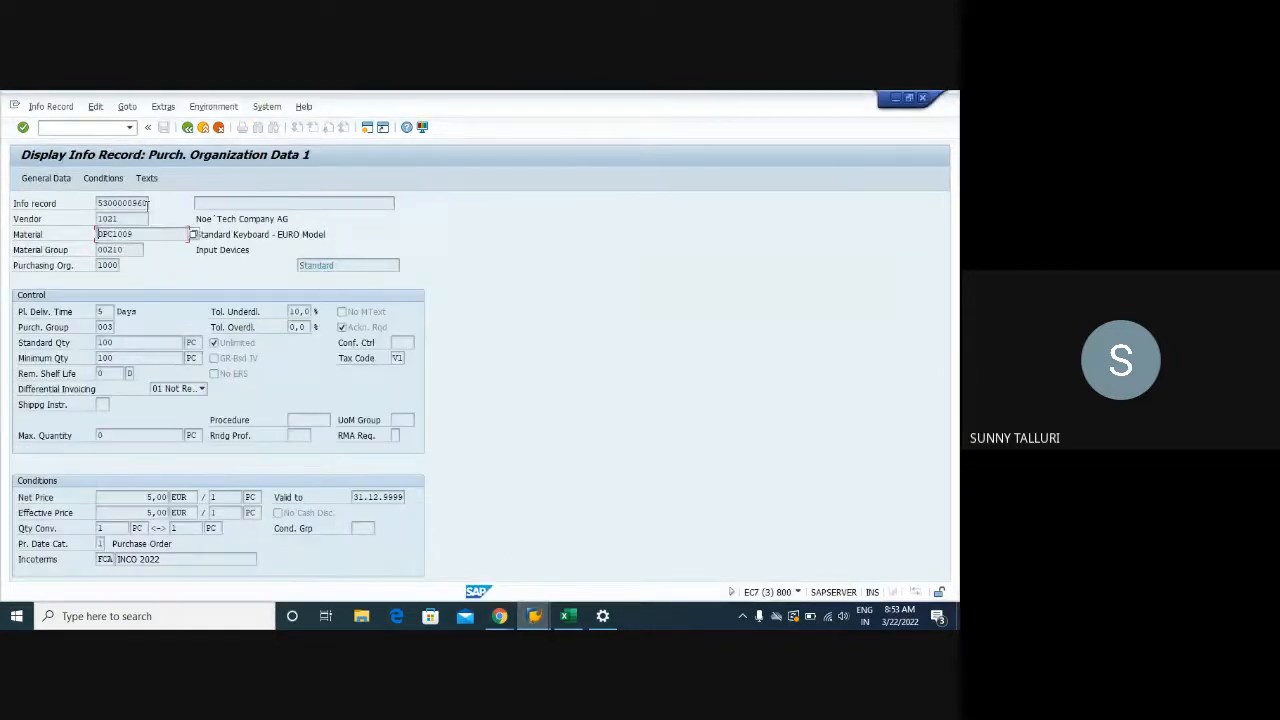
mouse_move(536, 616)
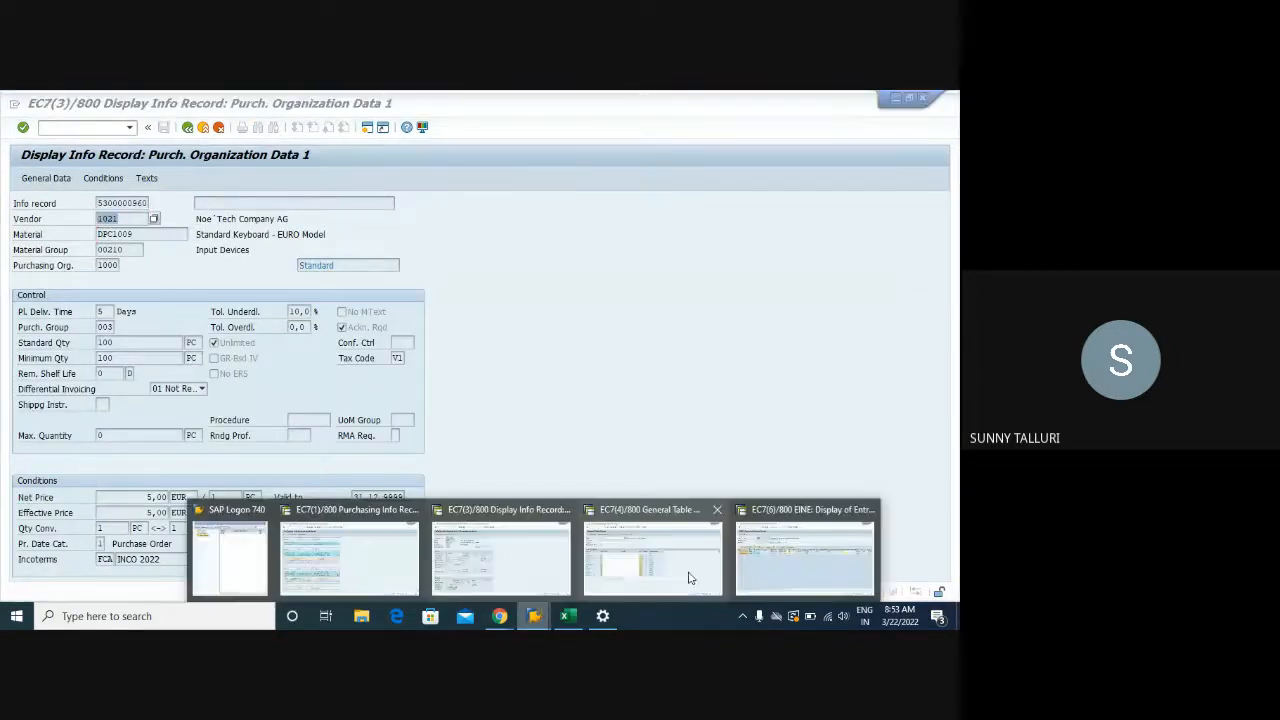
left_click(651, 557)
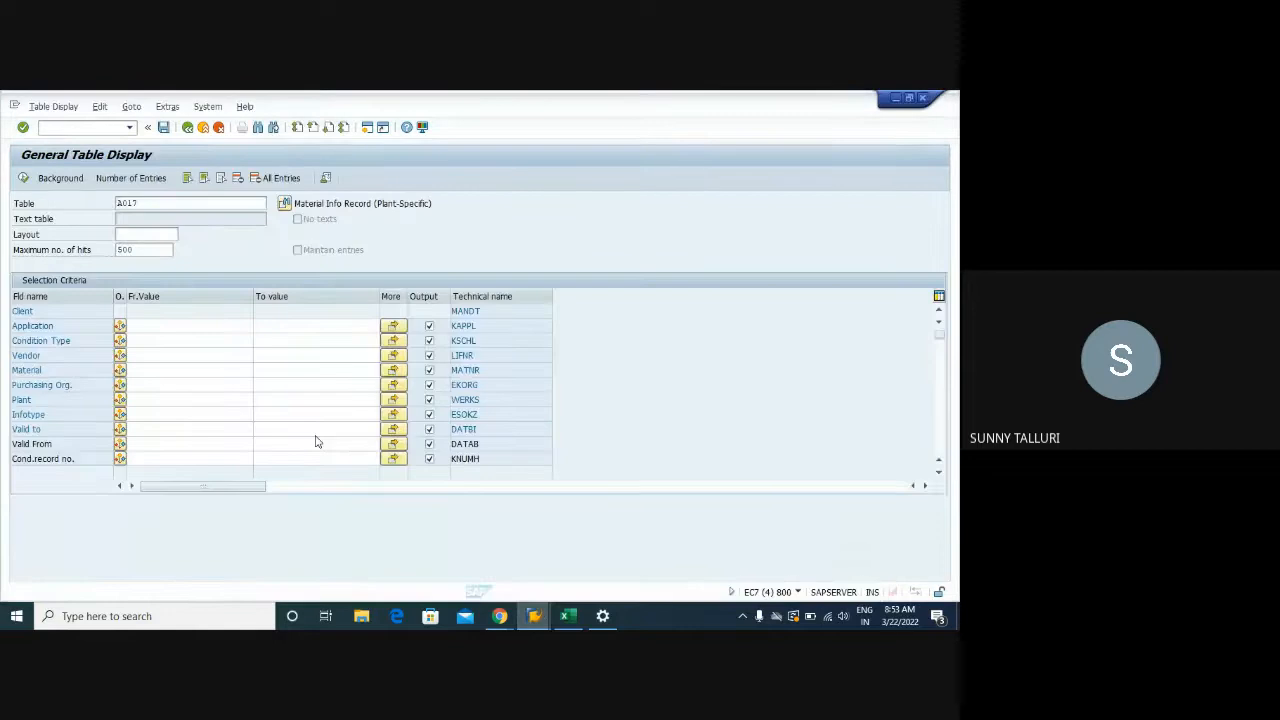
right_click(137, 356)
key("Escape")
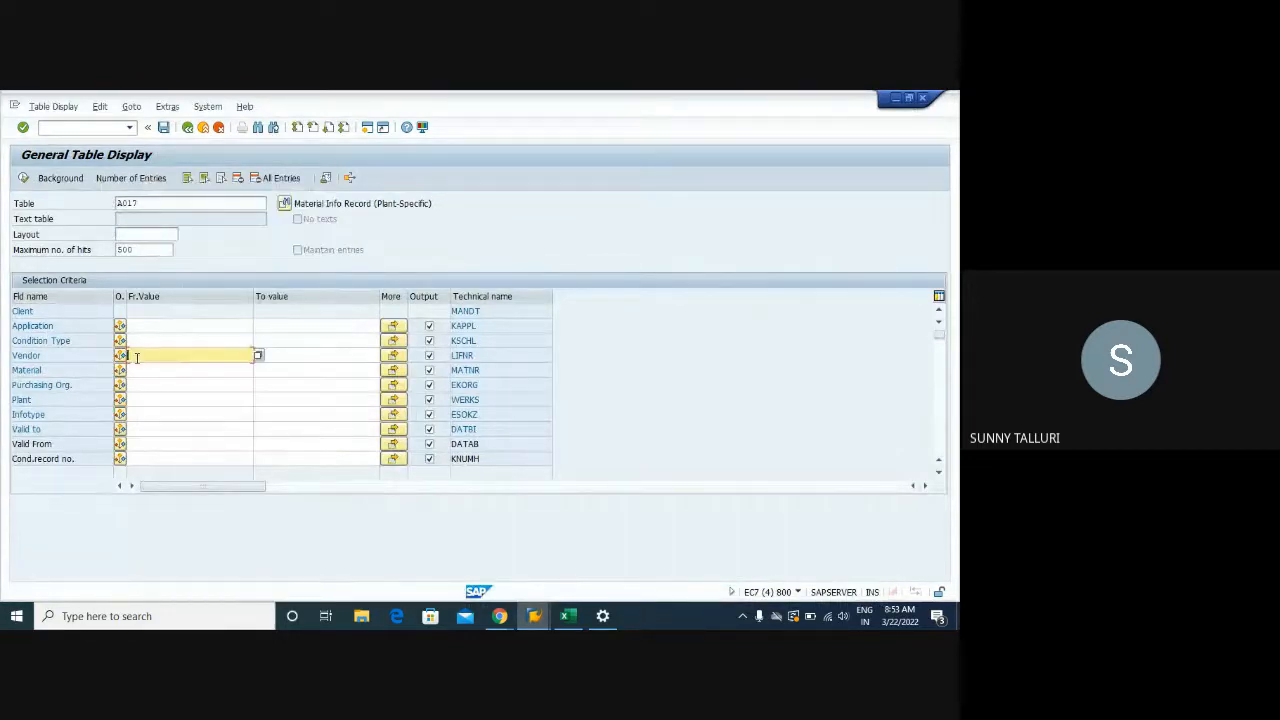
key("ctrl+v")
key("ctrl+a")
key("BackSpace")
type("102")
Copy material DPC1009 from the info record into the A017 Material criterion
left_click(534, 615)
left_click(562, 560)
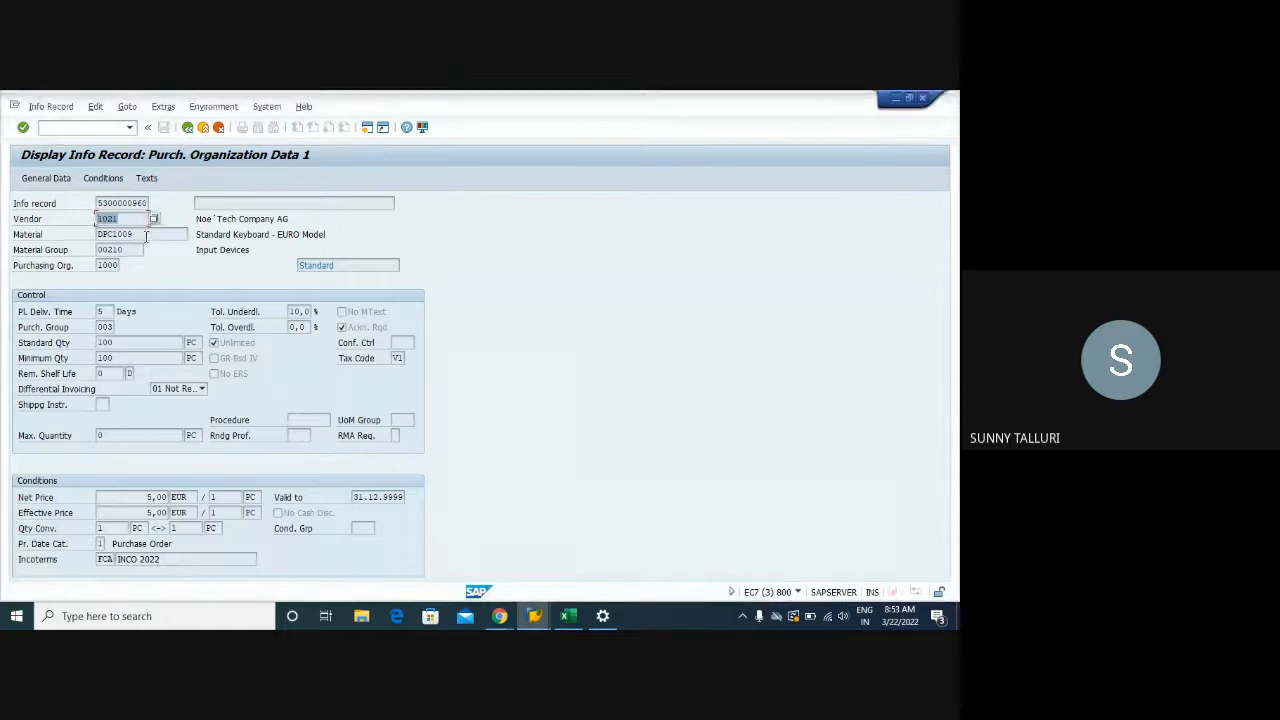
left_click_drag(150, 234, 92, 234)
key("ctrl+c")
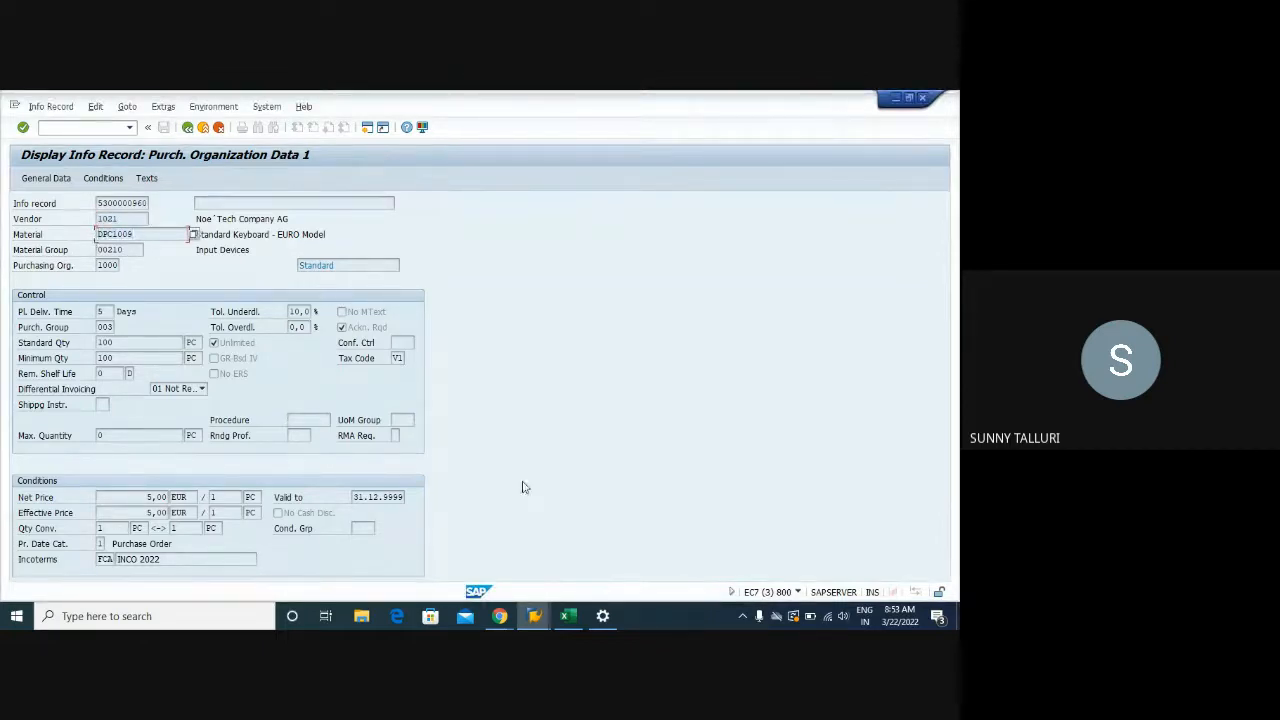
left_click(534, 615)
left_click(590, 570)
left_click(165, 370)
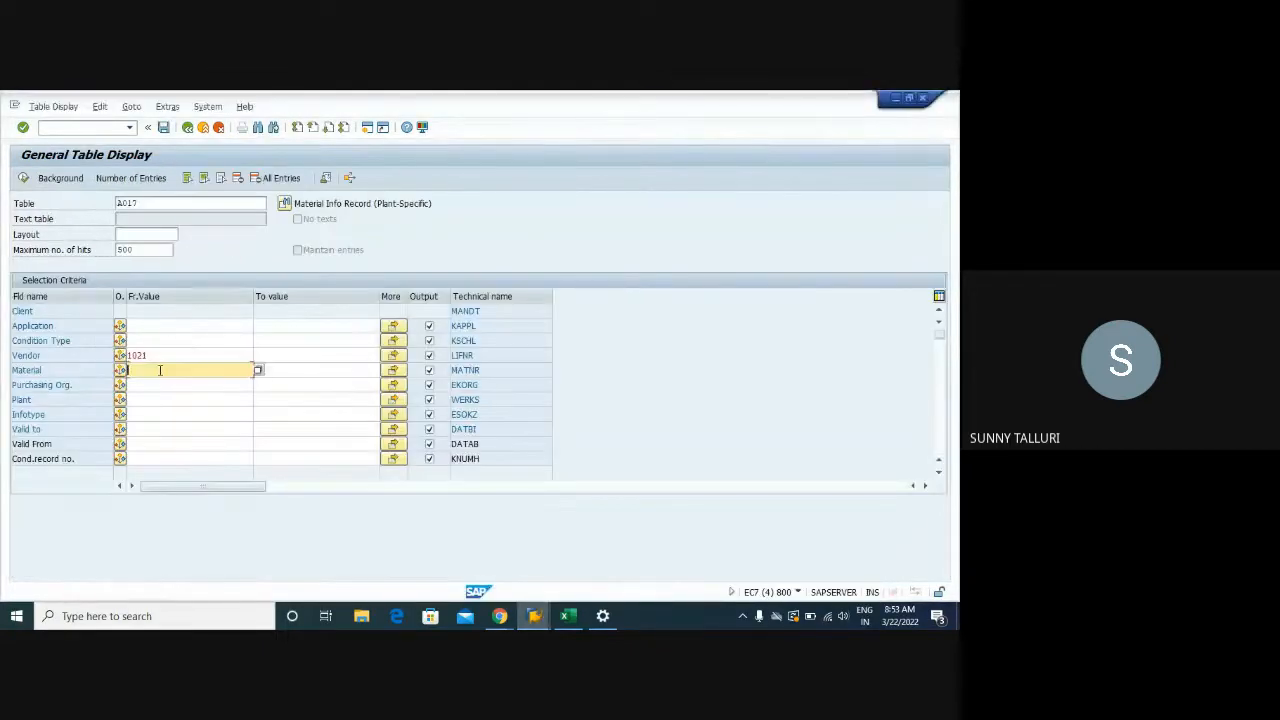
key("ctrl+v")
Set Purchasing Org. 1000 and Plant 1000, and remove the Infotype restriction
left_click(160, 384)
type("1000")
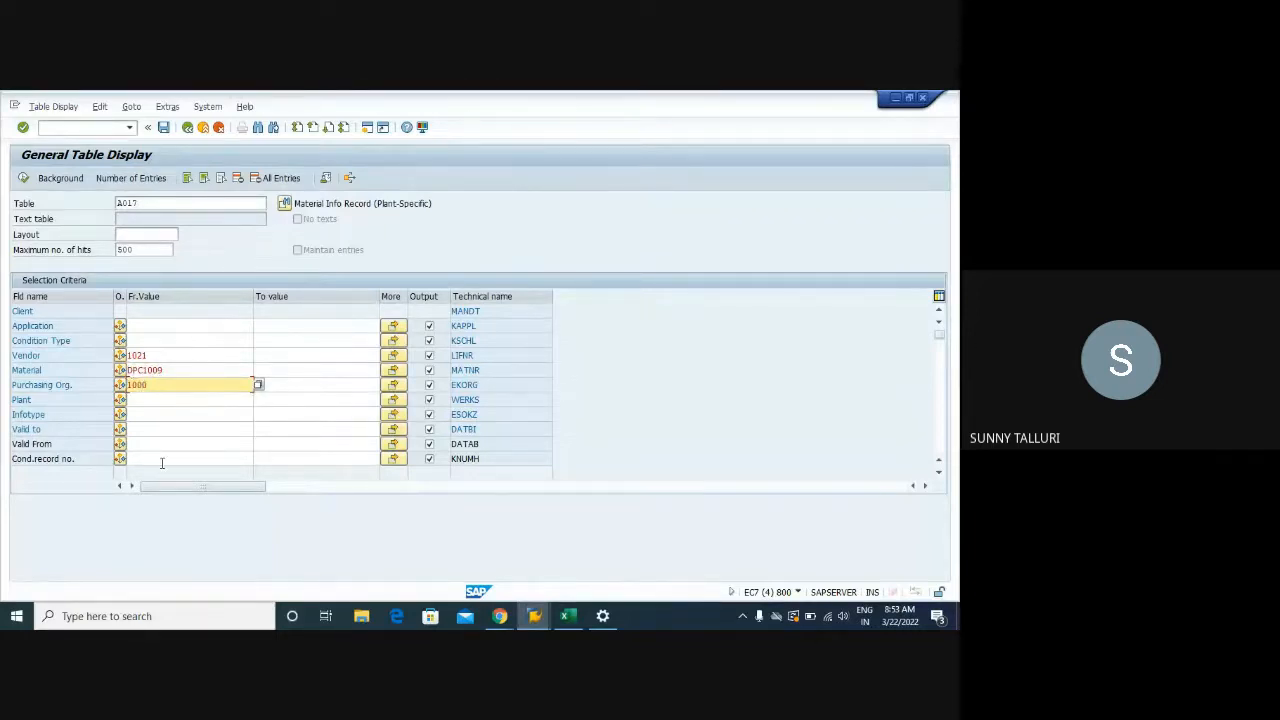
left_click(175, 399)
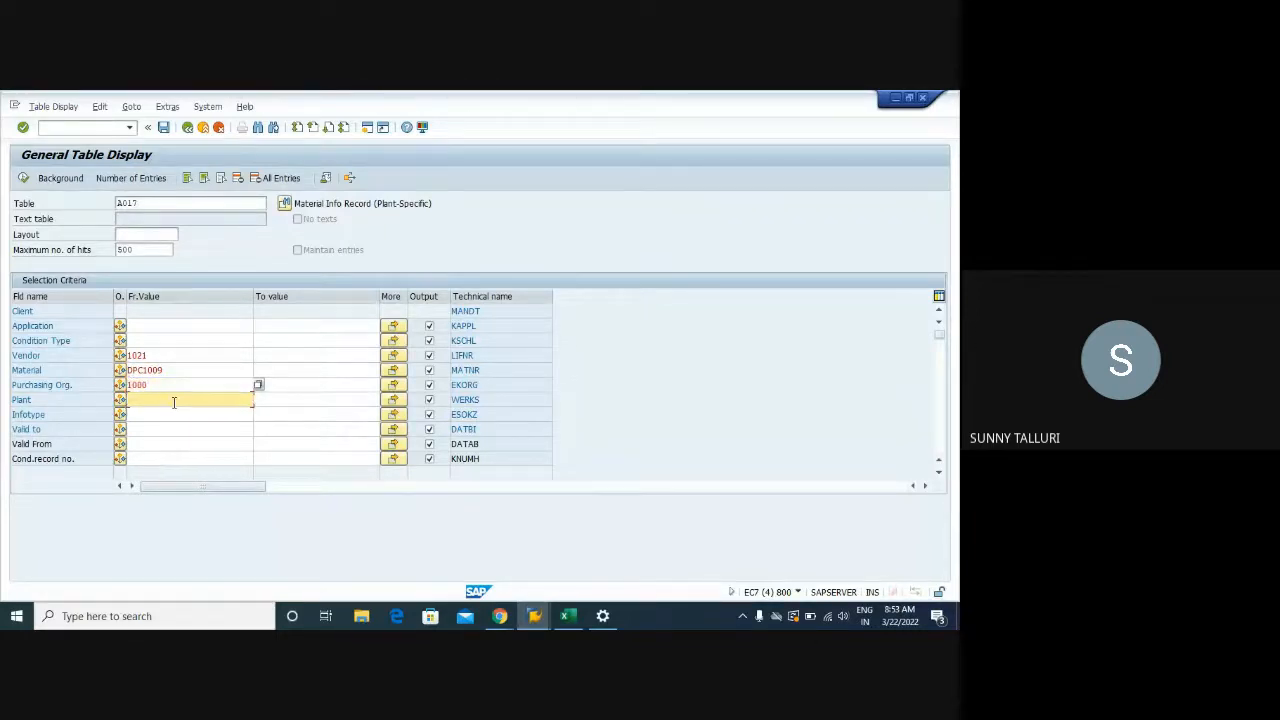
type("1000")
double_click(173, 402)
left_click(152, 415)
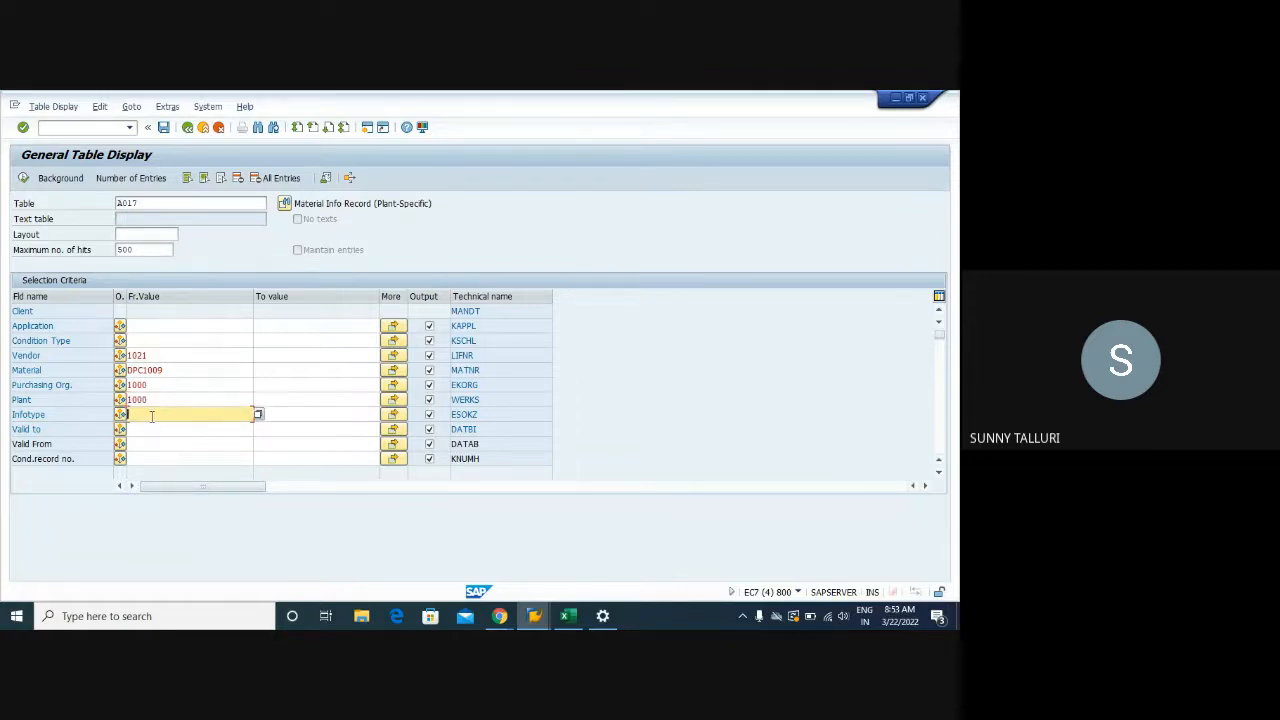
double_click(150, 414)
key("BackSpace")
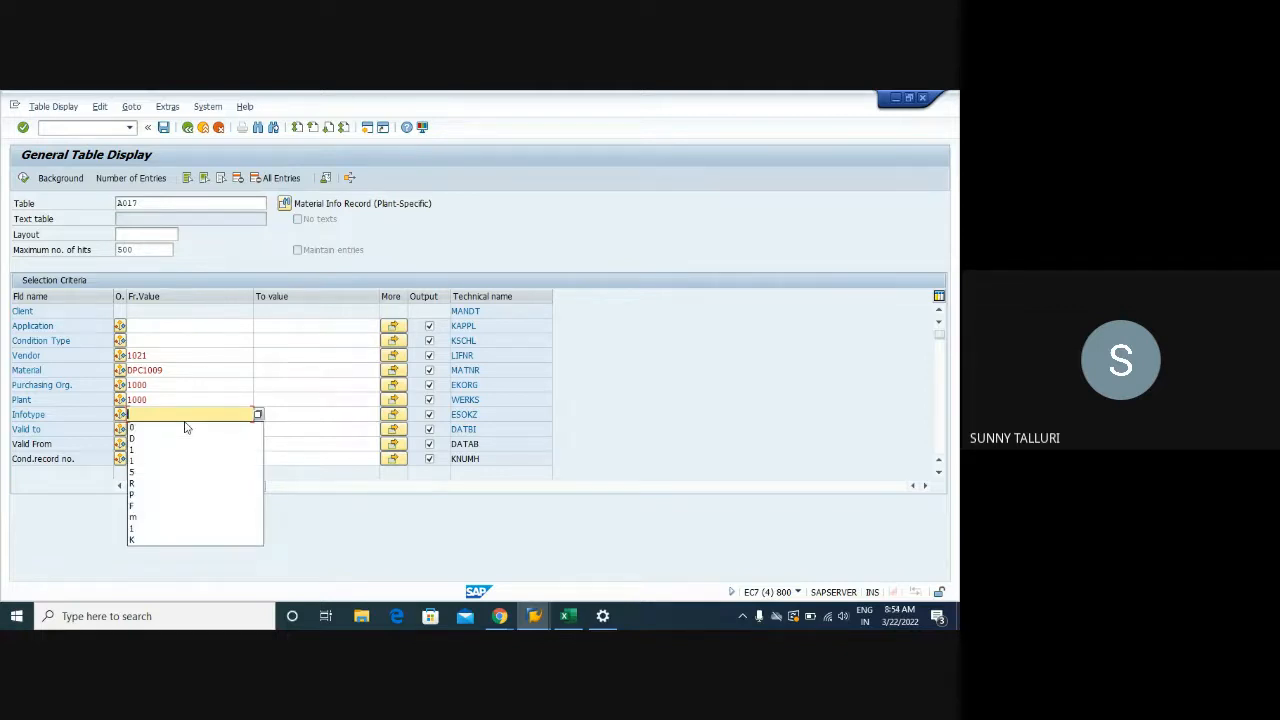
Execute the A017 selection, inspect the single condition record, then go to the info records list
left_click(23, 178)
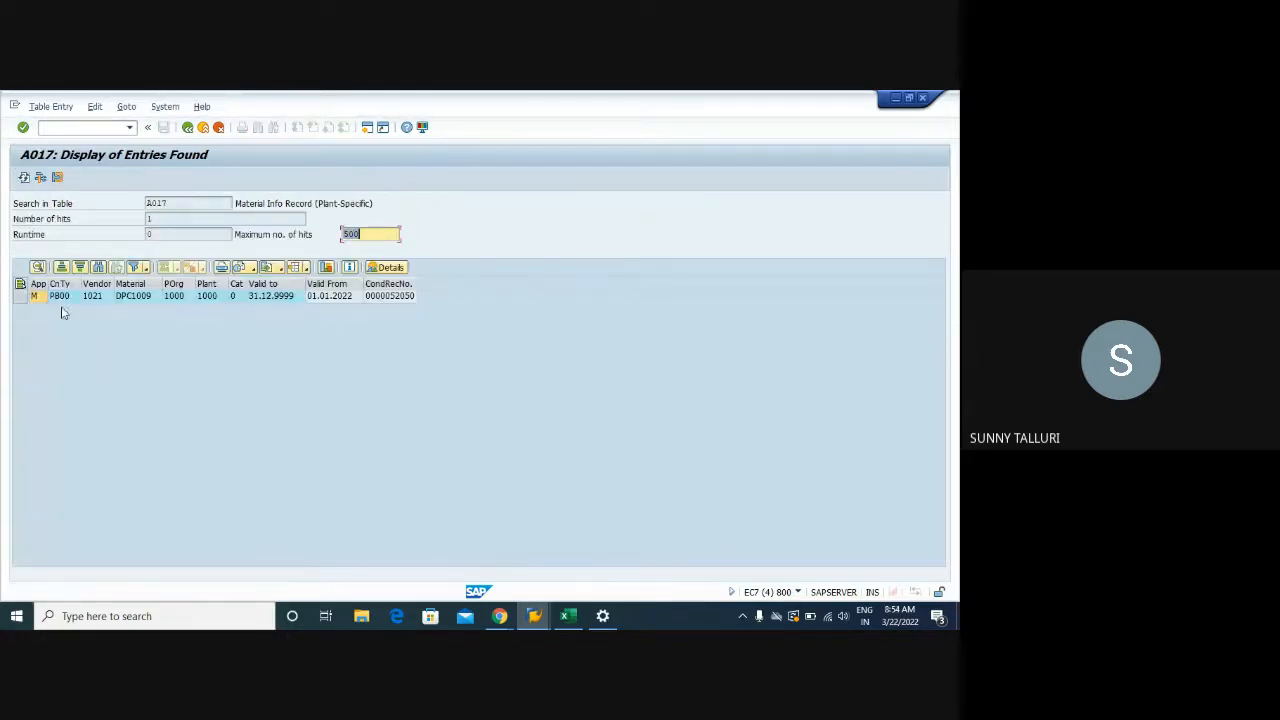
left_click(20, 297)
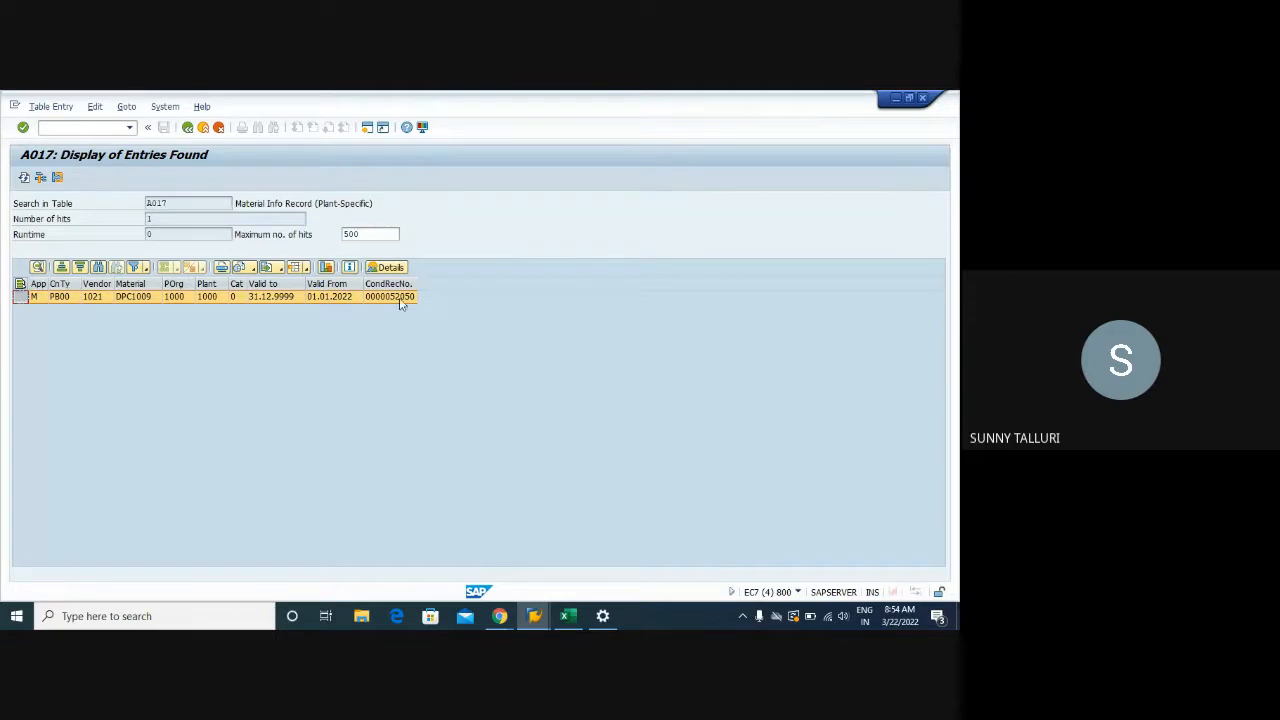
left_click_drag(167, 203, 145, 204)
left_click(546, 609)
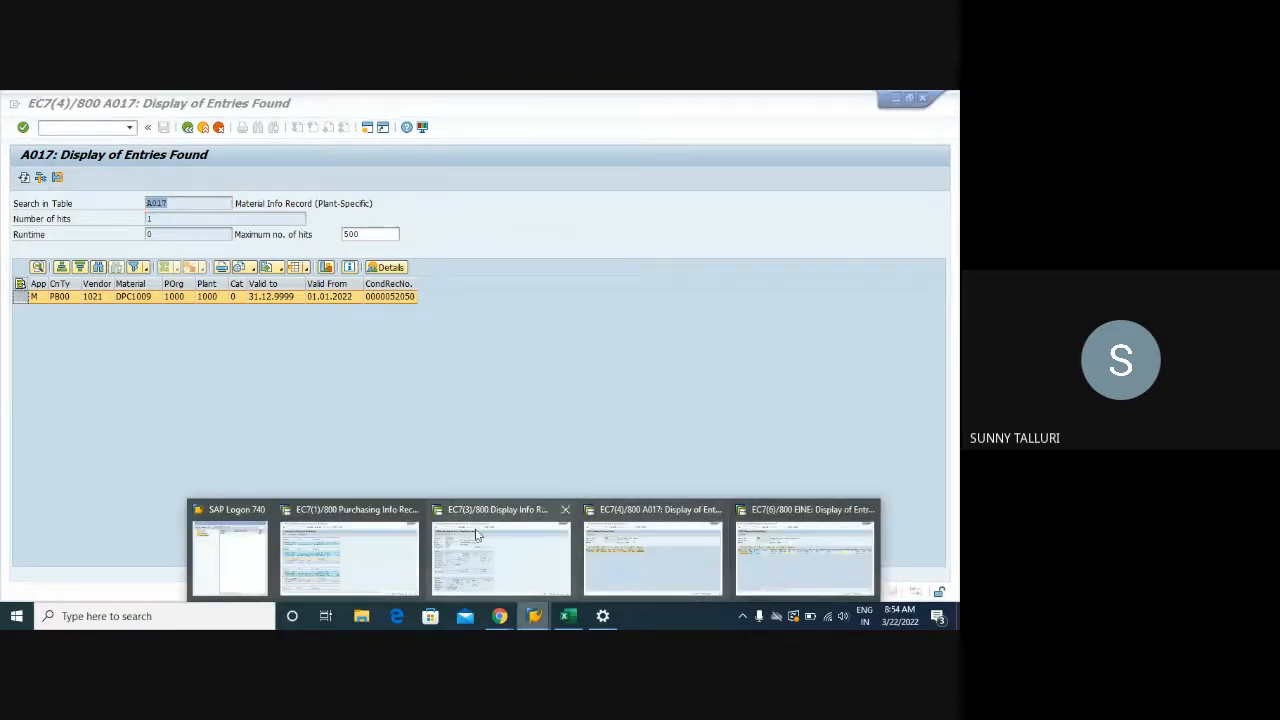
left_click(377, 537)
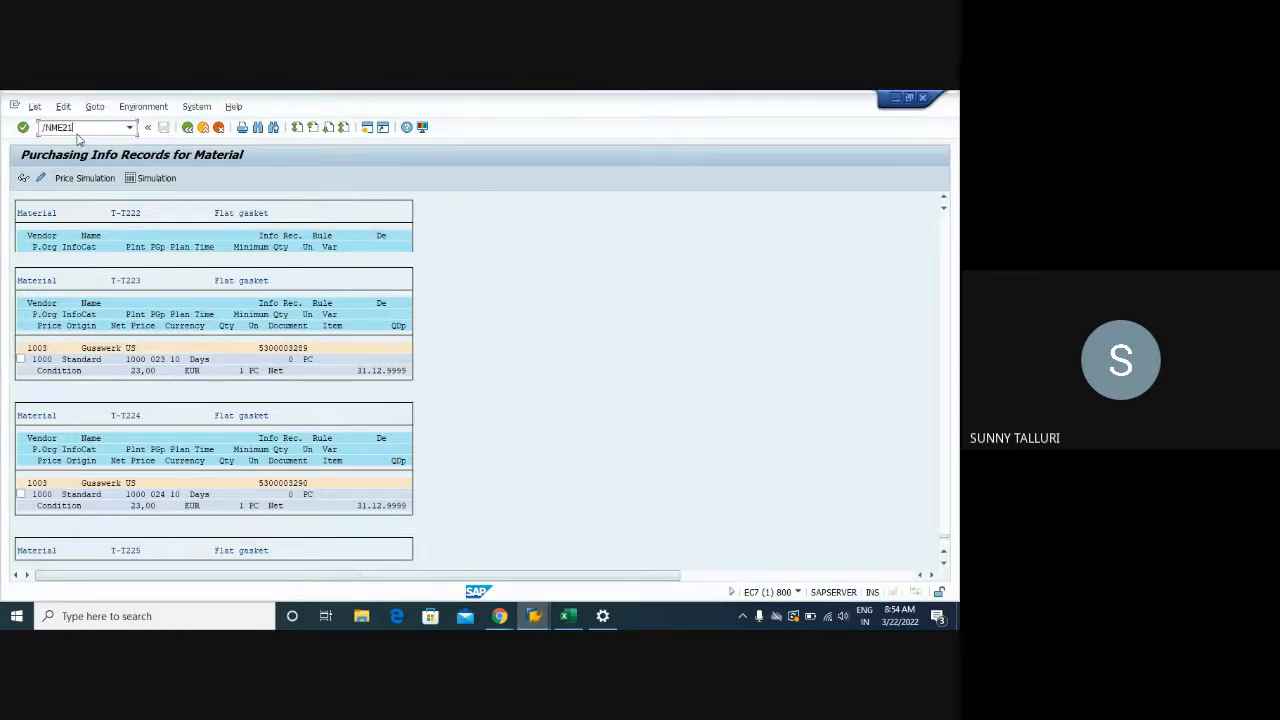
Start a purchase order header with vendor 1021, purch. org 1000, group 003, company code 1000
key("Return")
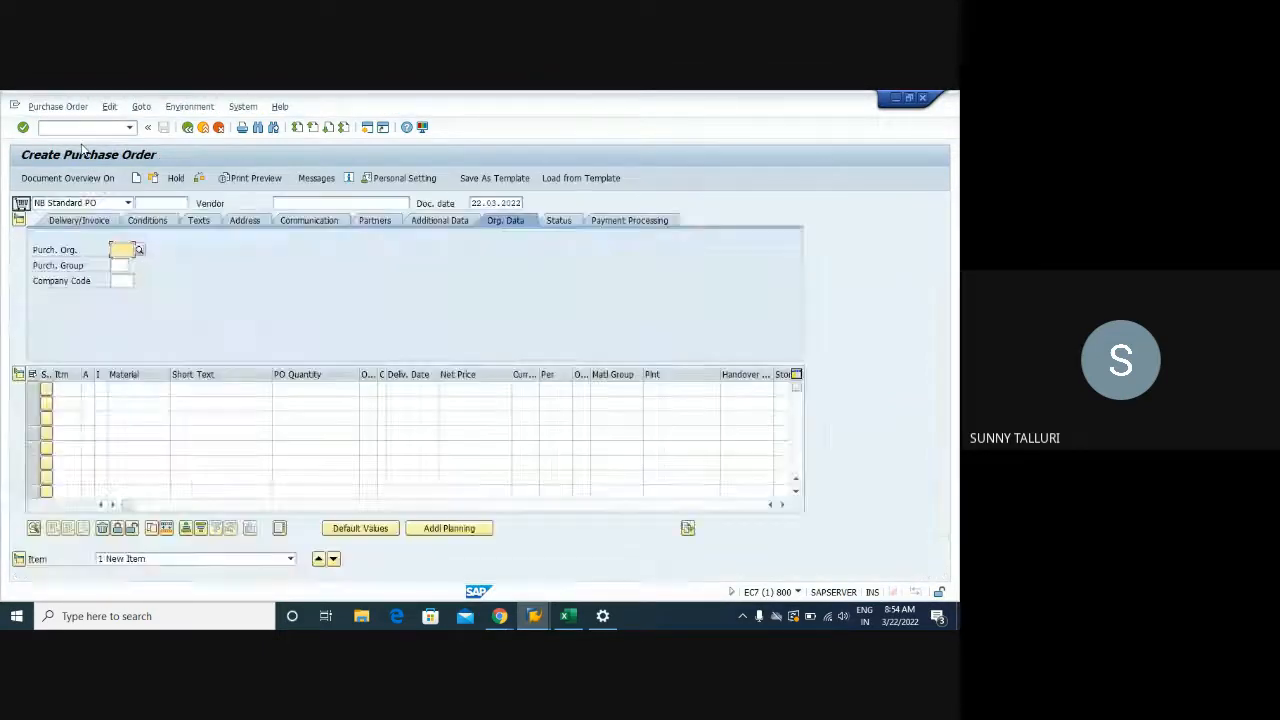
left_click(294, 203)
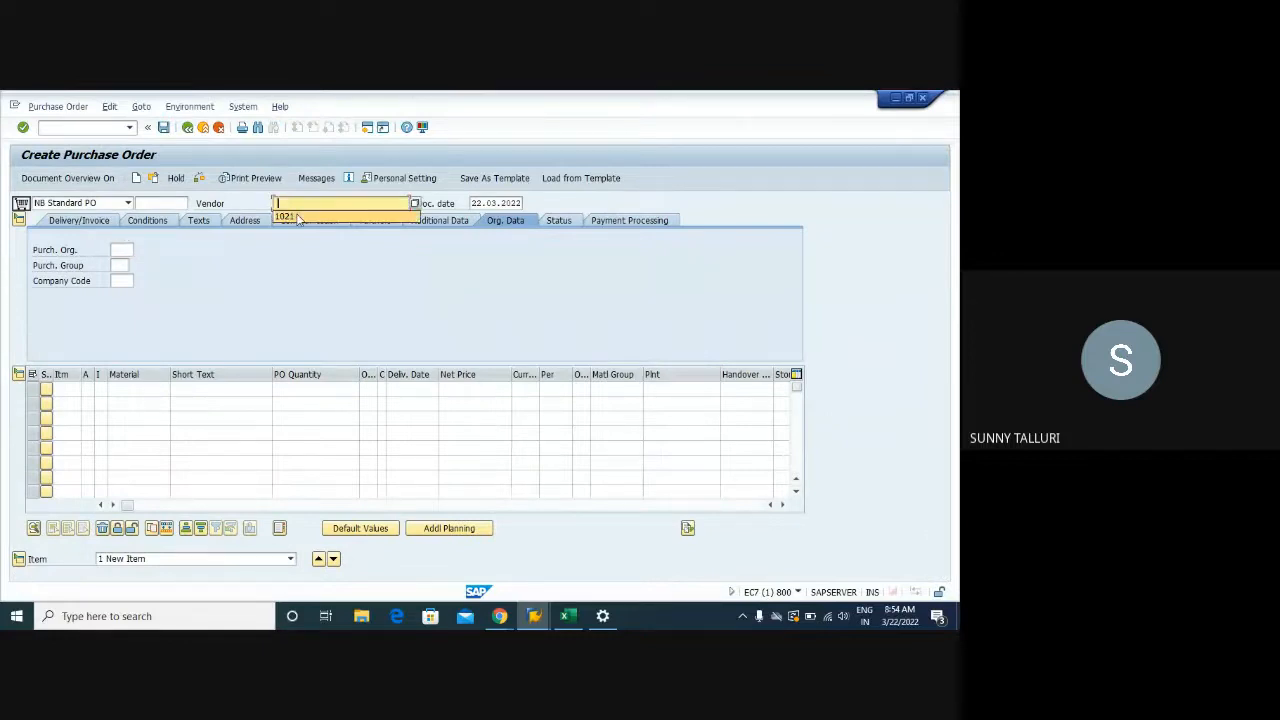
left_click(297, 217)
left_click(116, 250)
left_click(121, 264)
left_click(119, 265)
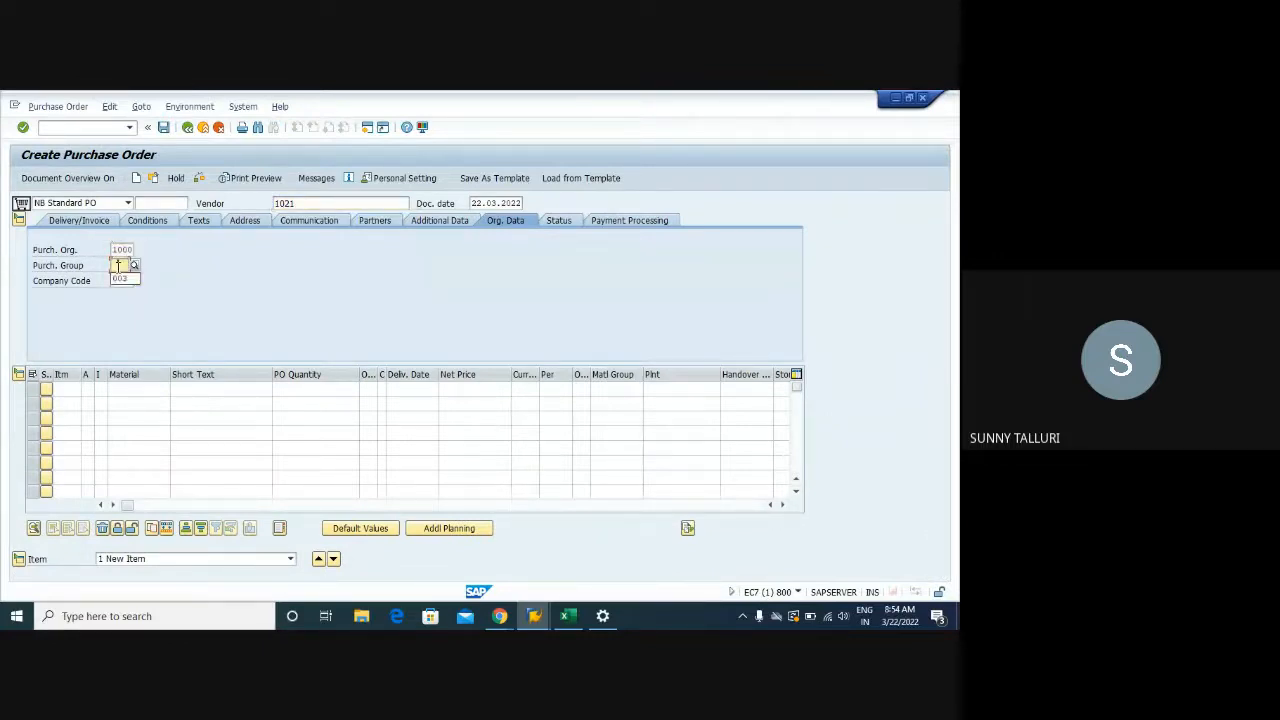
left_click(121, 280)
left_click(120, 281)
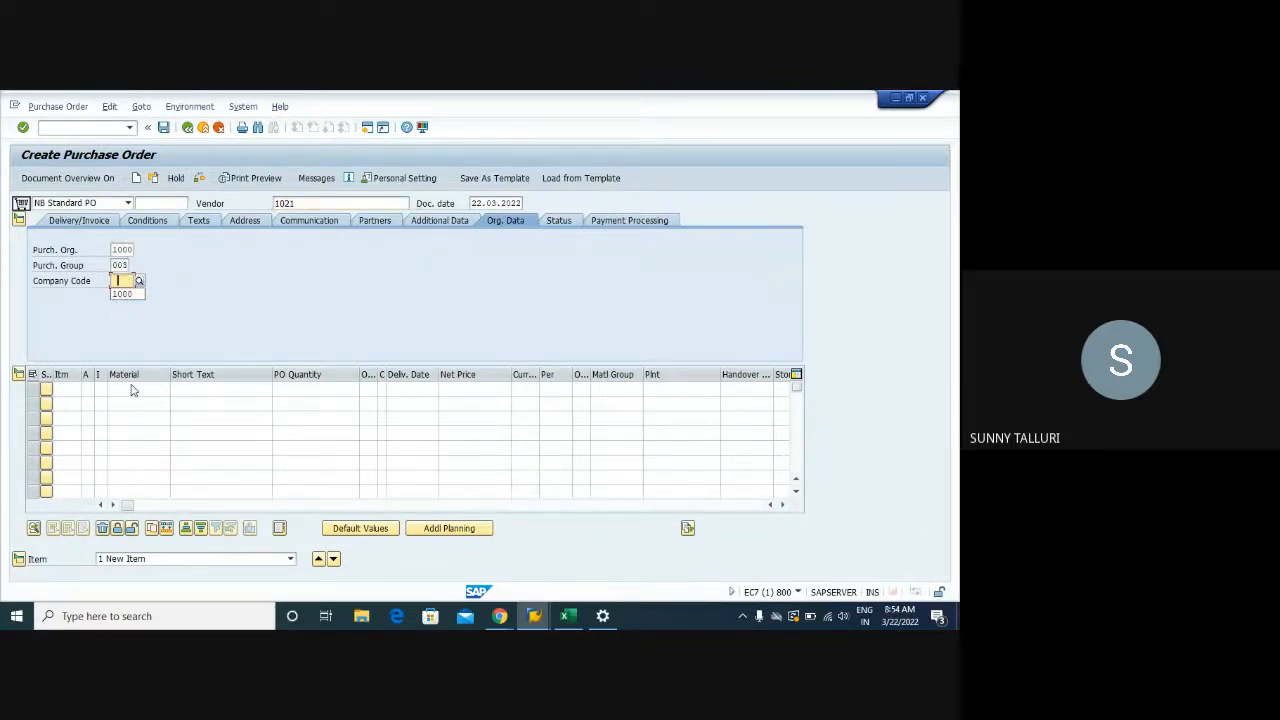
left_click(121, 294)
Add item DPC1009, quantity 75, plant 1000, storage location 0001, and check it
left_click(122, 388)
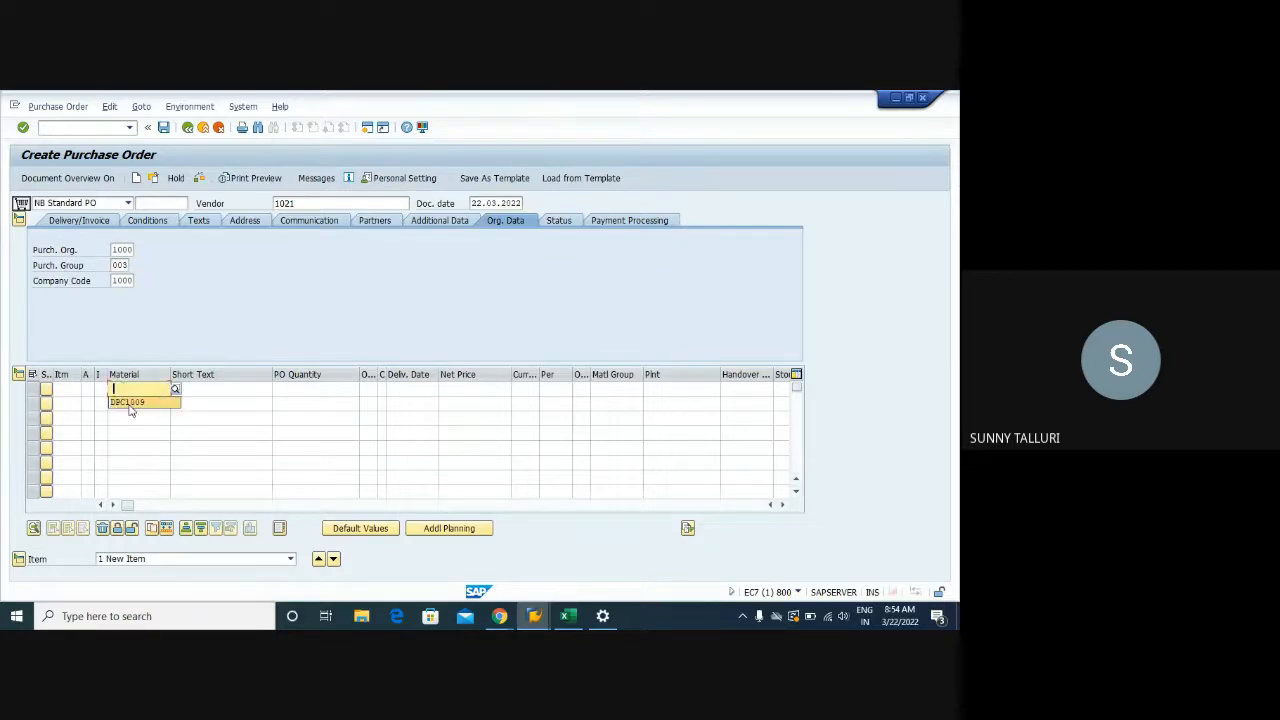
left_click(125, 401)
left_click(311, 389)
left_click(324, 404)
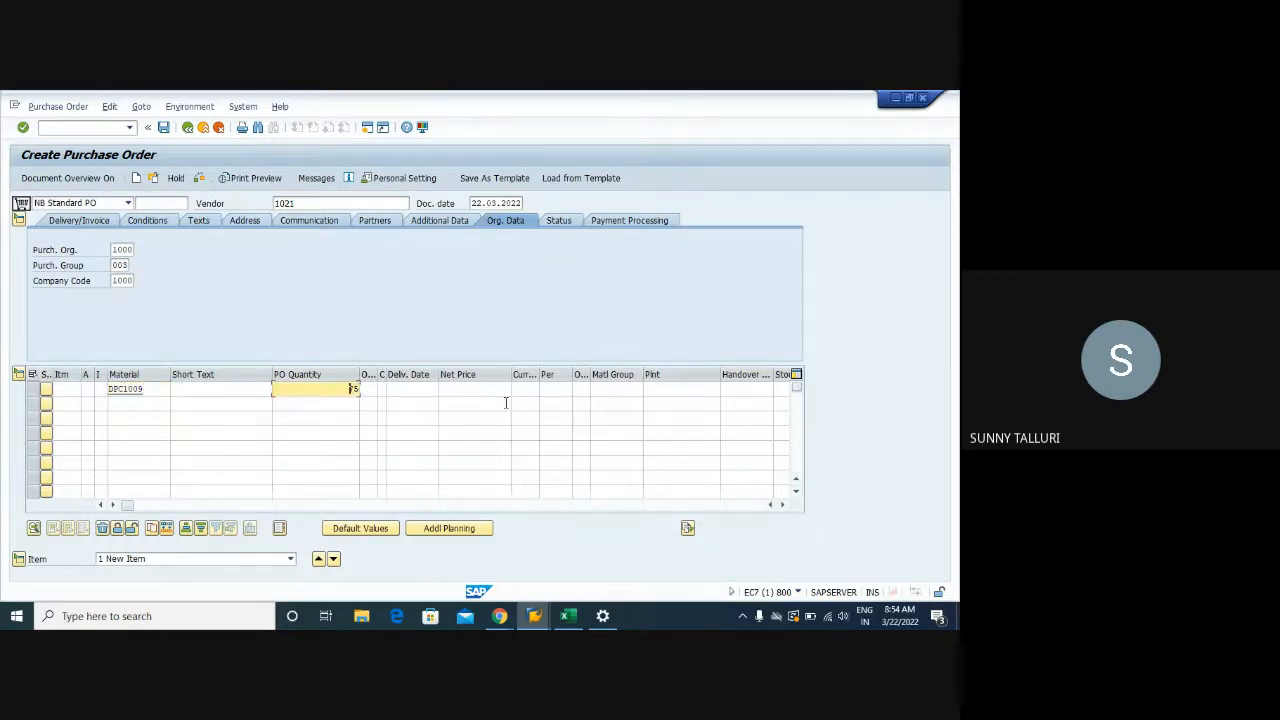
left_click(638, 391)
left_click(672, 403)
key("Tab")
left_click(716, 391)
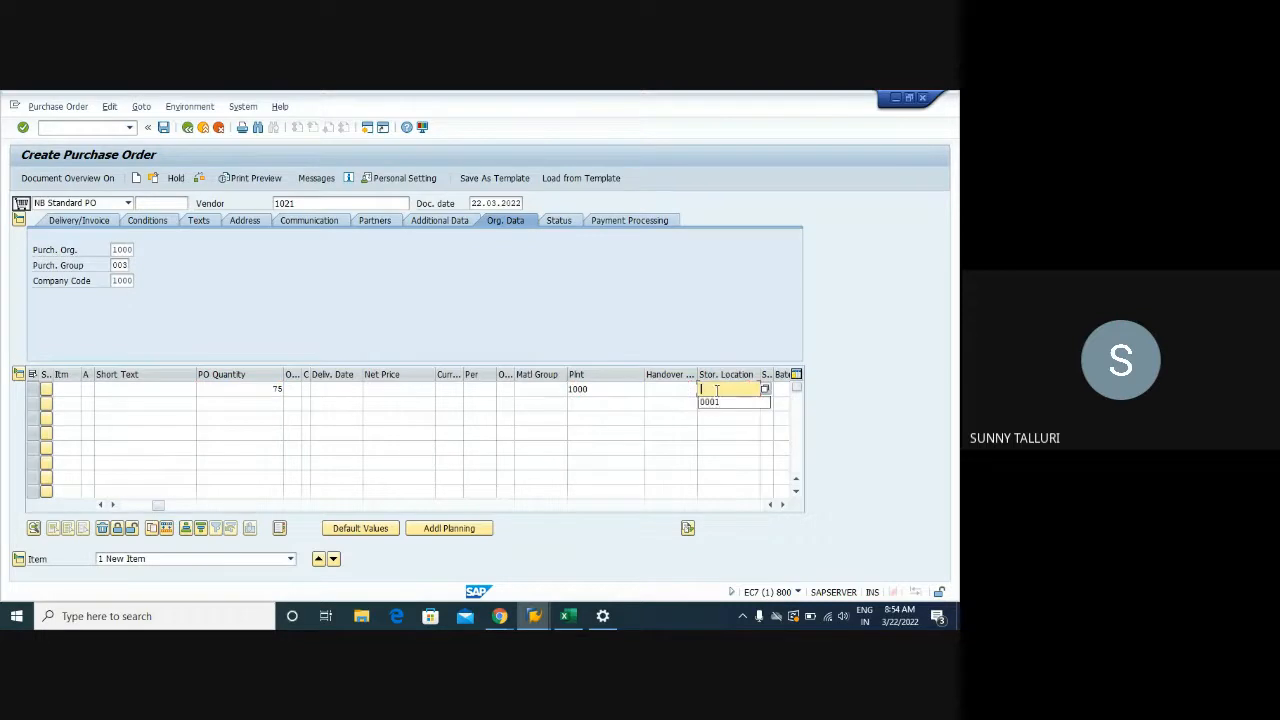
left_click(716, 401)
key("Return")
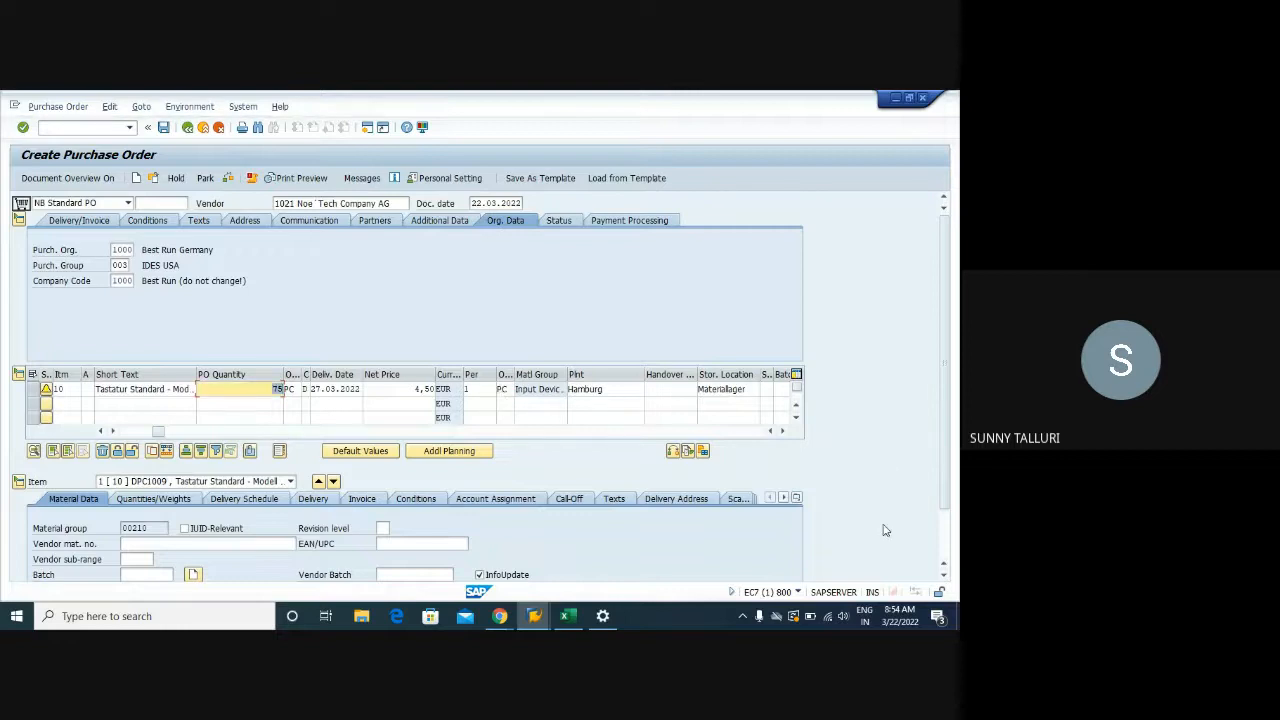
Show item 10's pricing conditions with the 4,50 EUR price
scroll(890, 531, "down", 2)
left_click(416, 439)
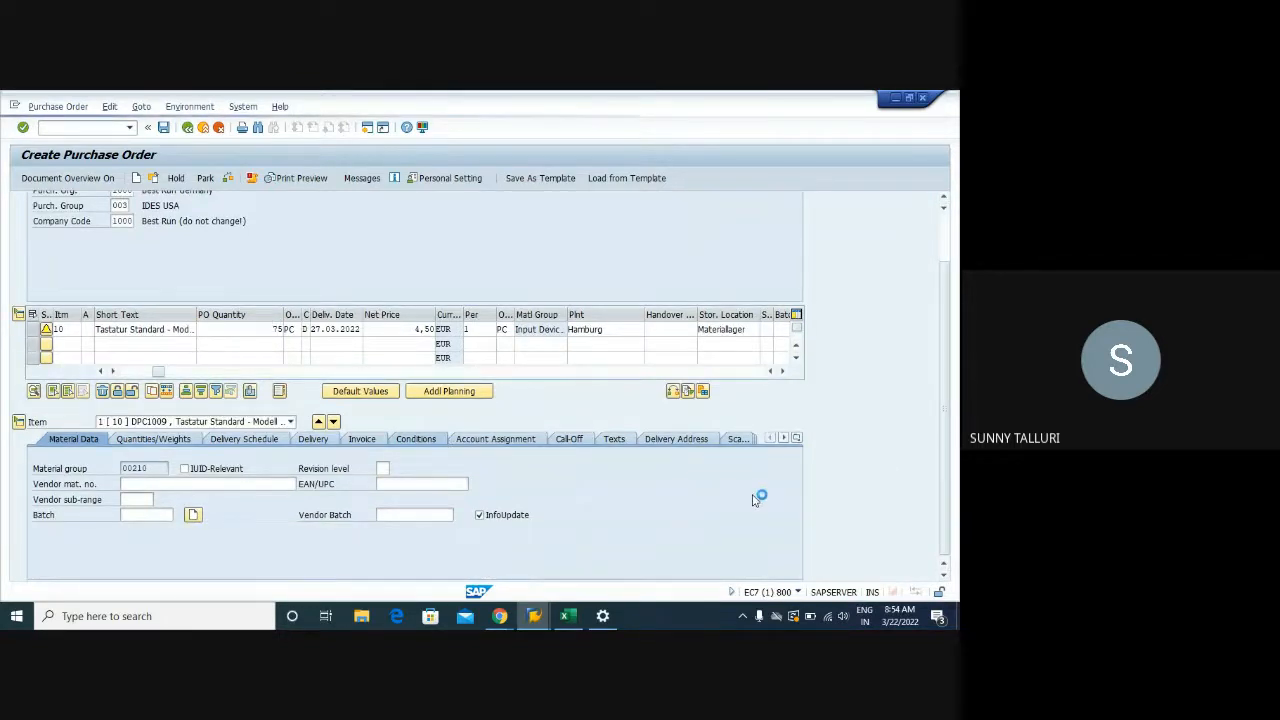
scroll(810, 530, "down", 1)
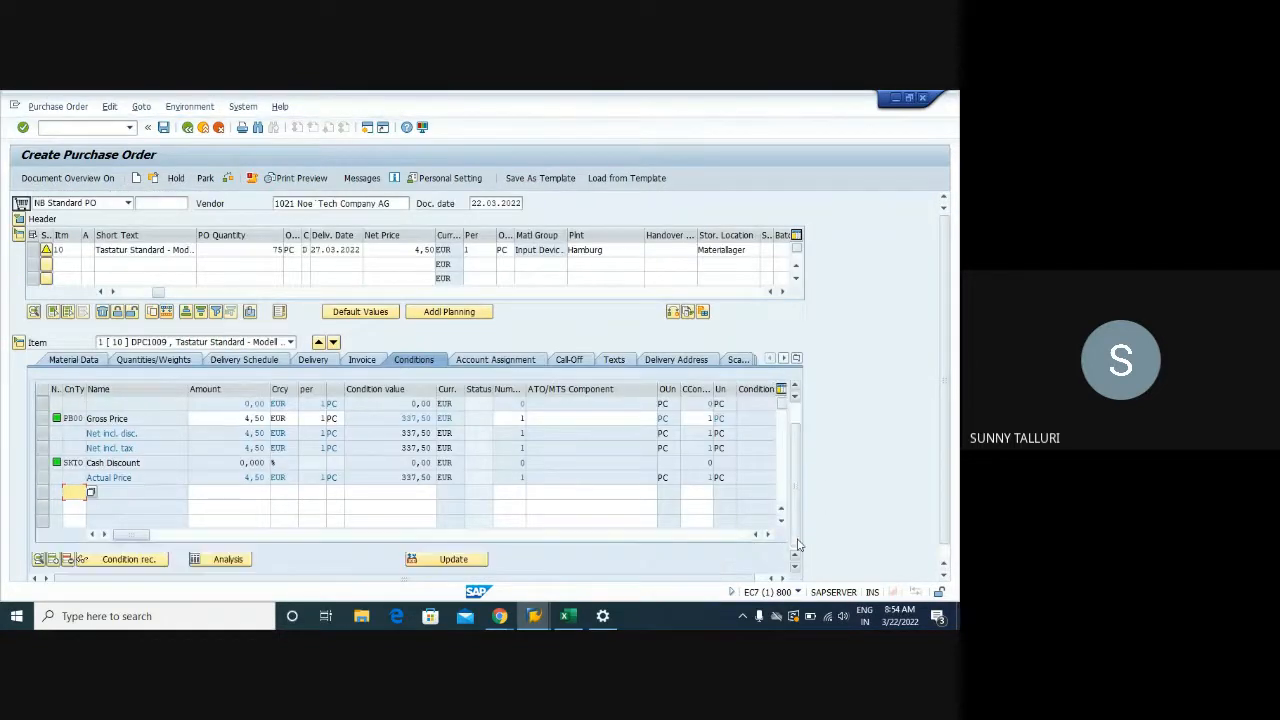
Open the pricing analysis, expand PB00 and widen the tree columns
left_click(216, 561)
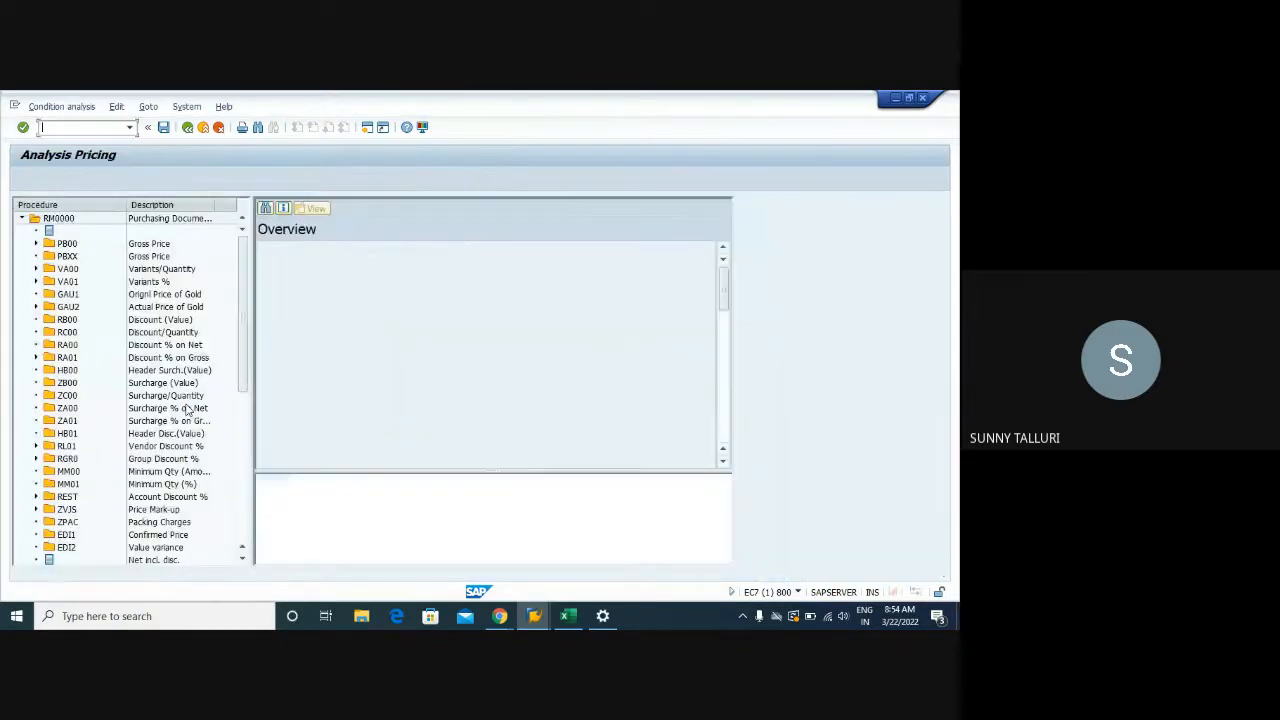
left_click(36, 244)
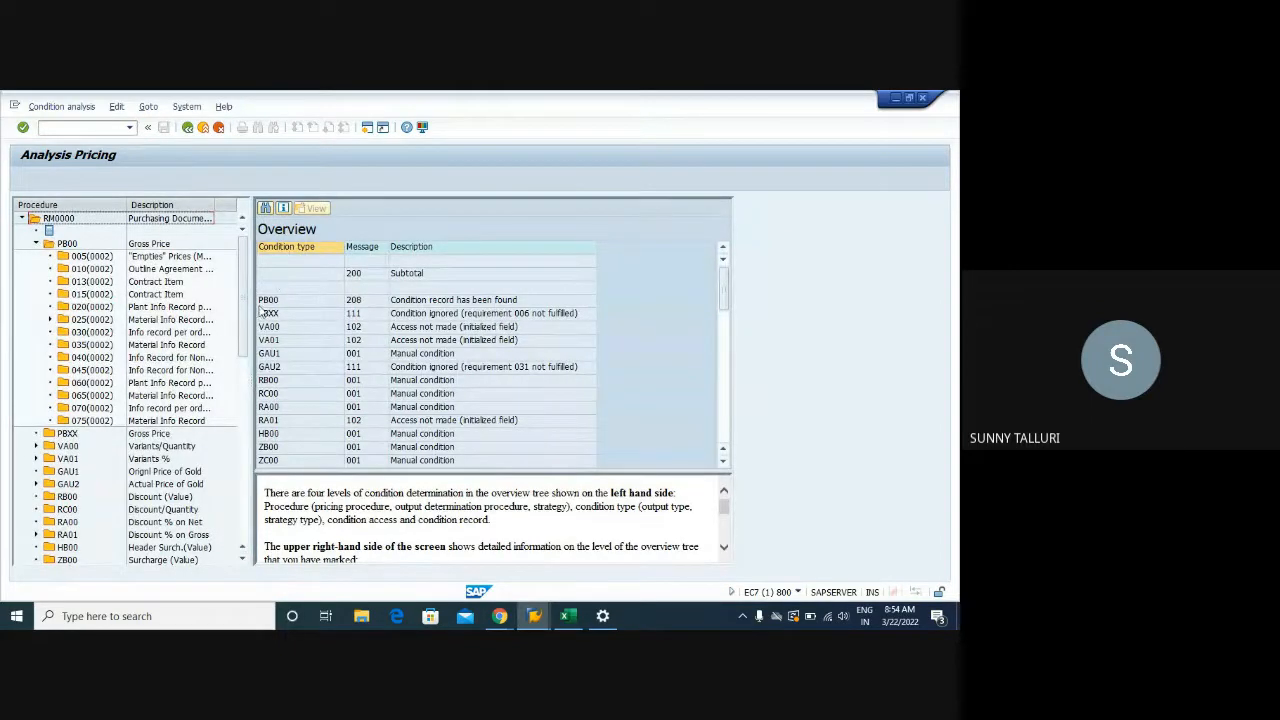
left_click_drag(289, 318, 476, 320)
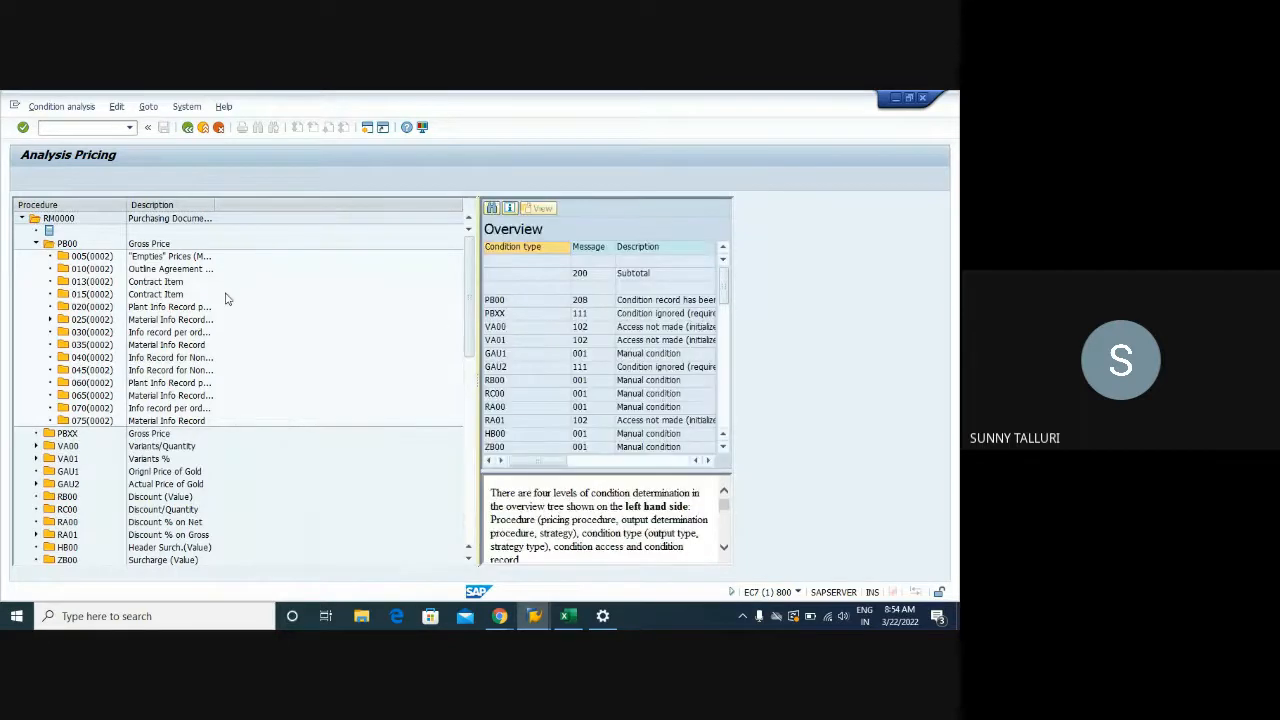
left_click_drag(152, 212, 172, 210)
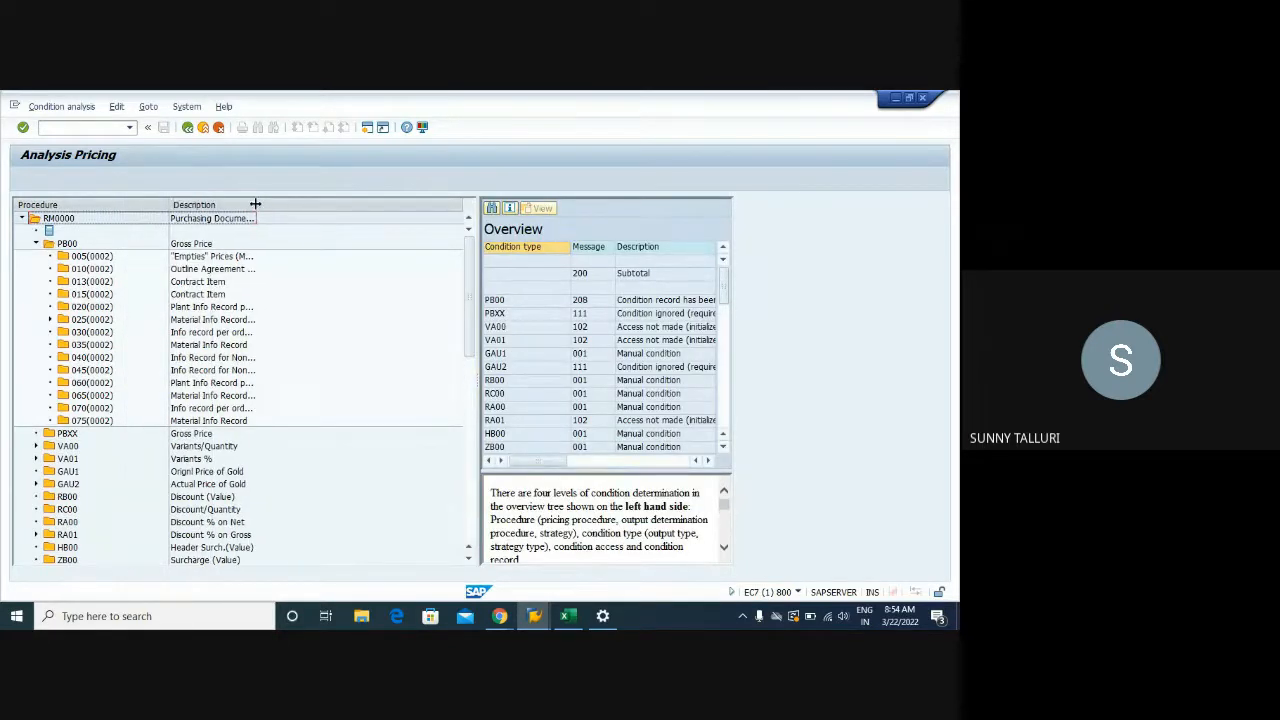
left_click_drag(254, 205, 355, 212)
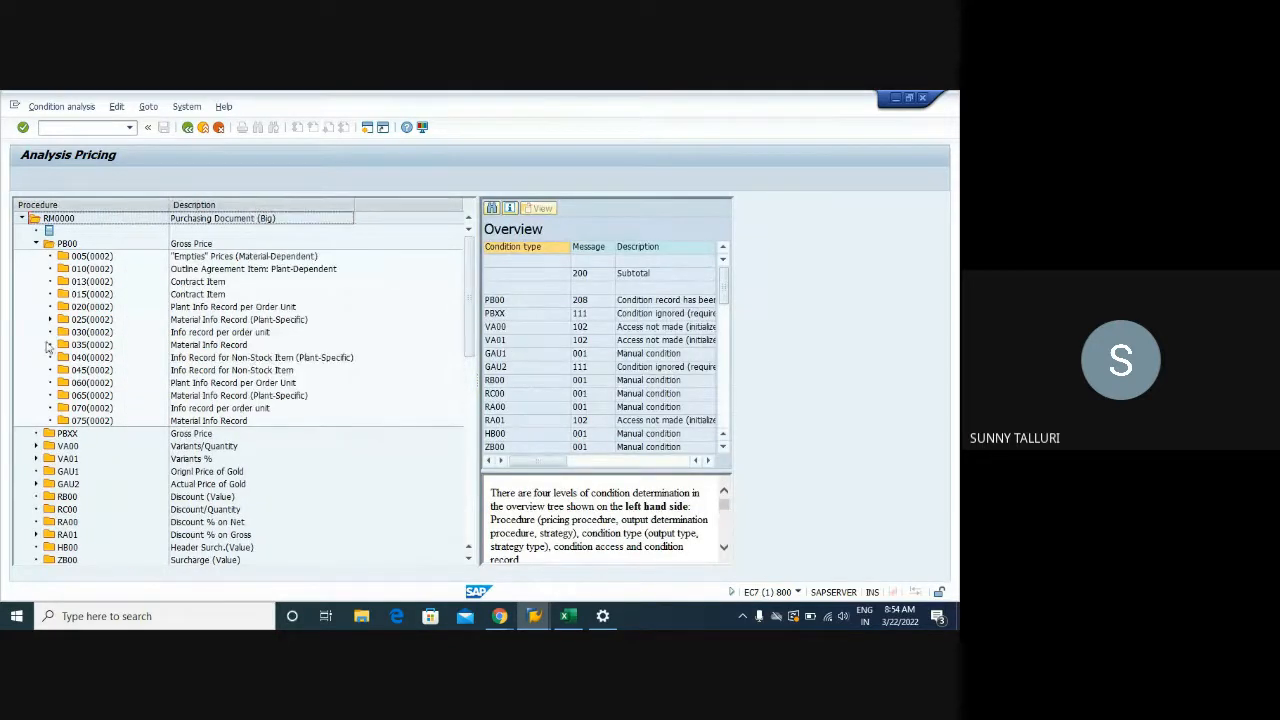
Show access 025's details: condition record found at 4,50 EUR per PC
left_click(50, 320)
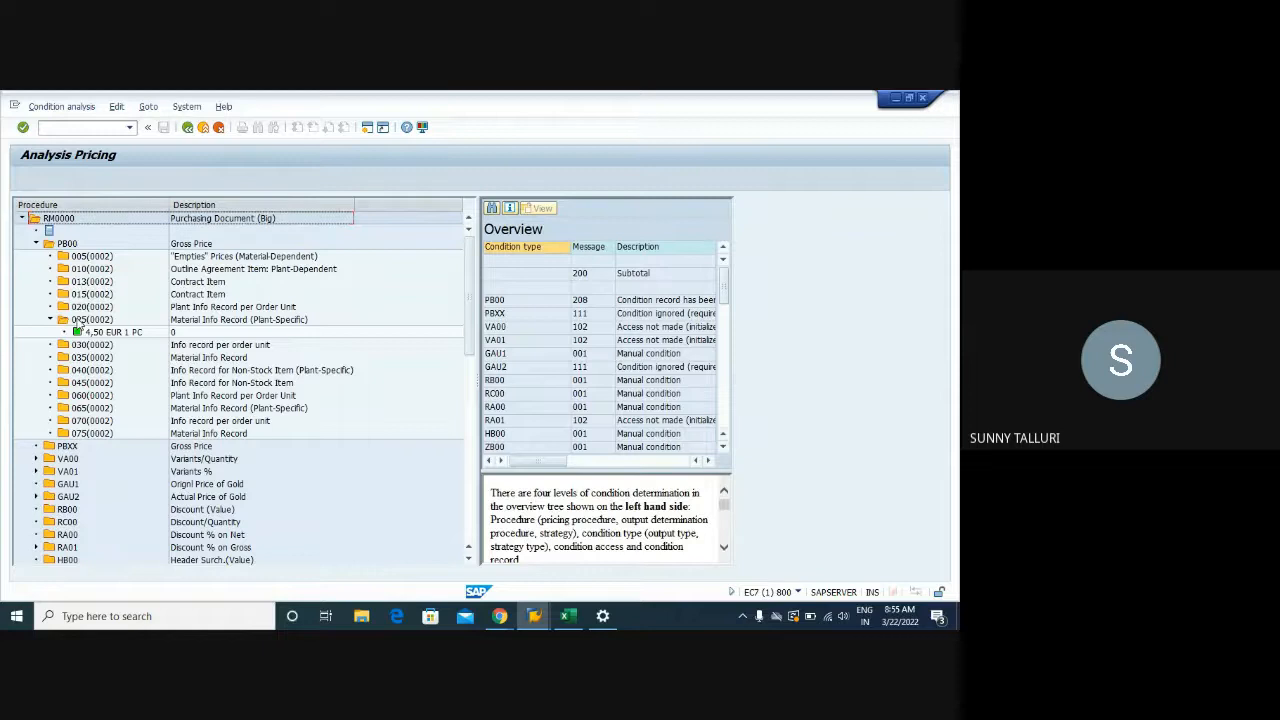
left_click(80, 320)
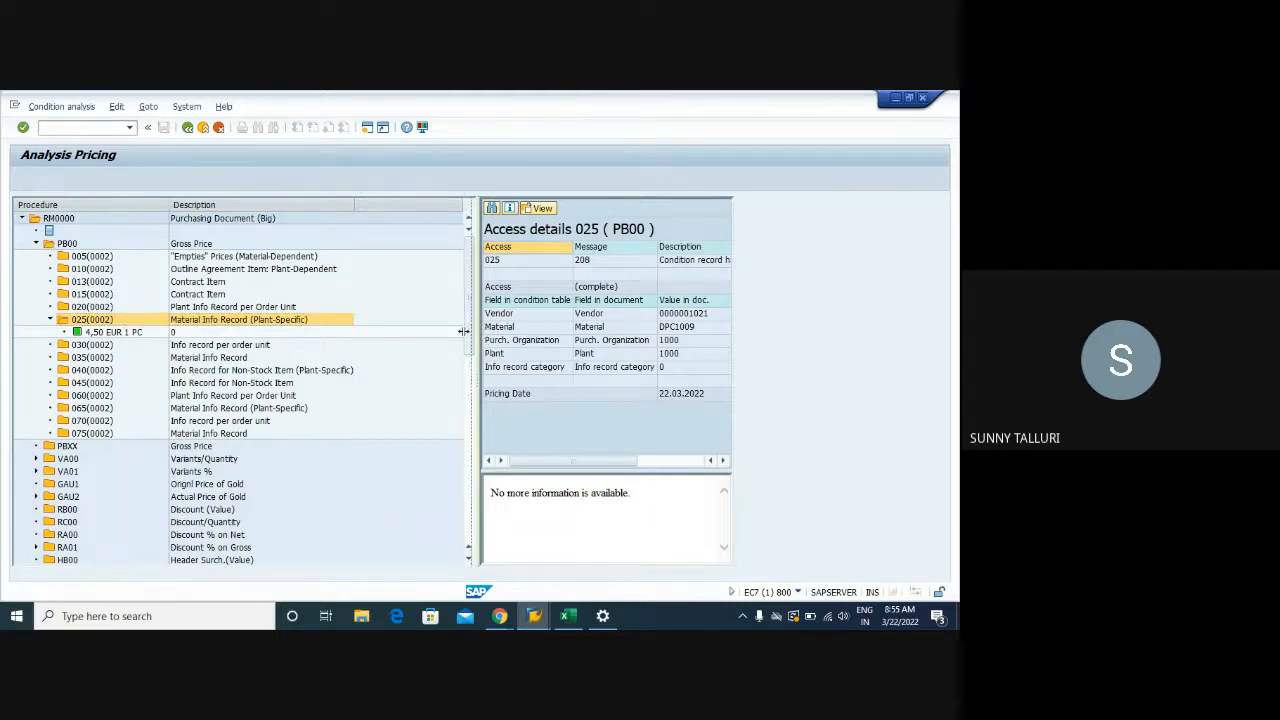
left_click_drag(464, 331, 386, 332)
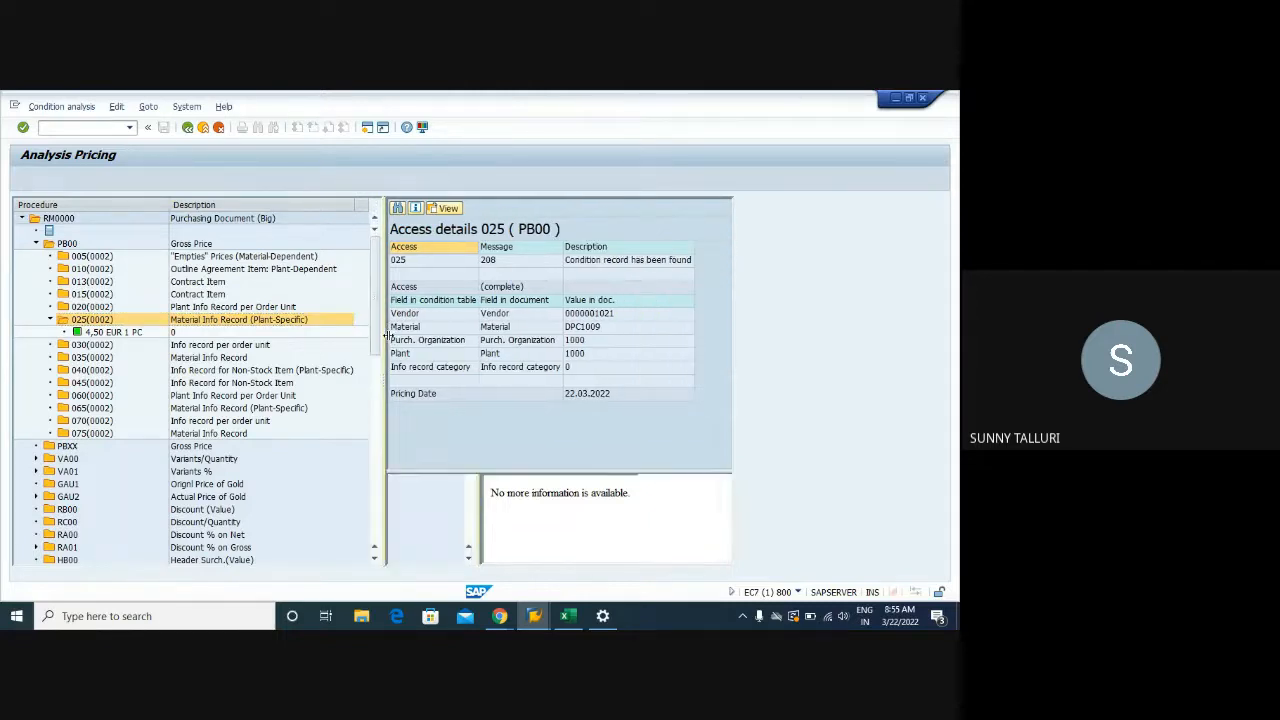
left_click(628, 260)
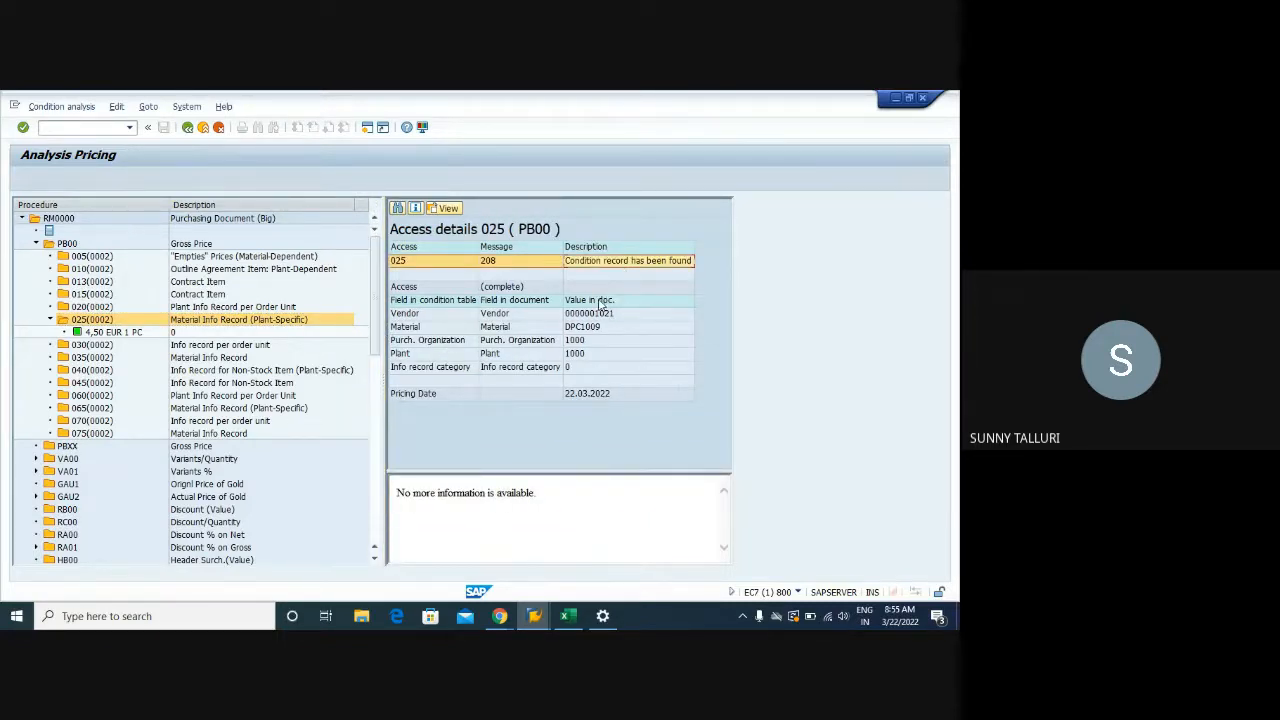
left_click(412, 262)
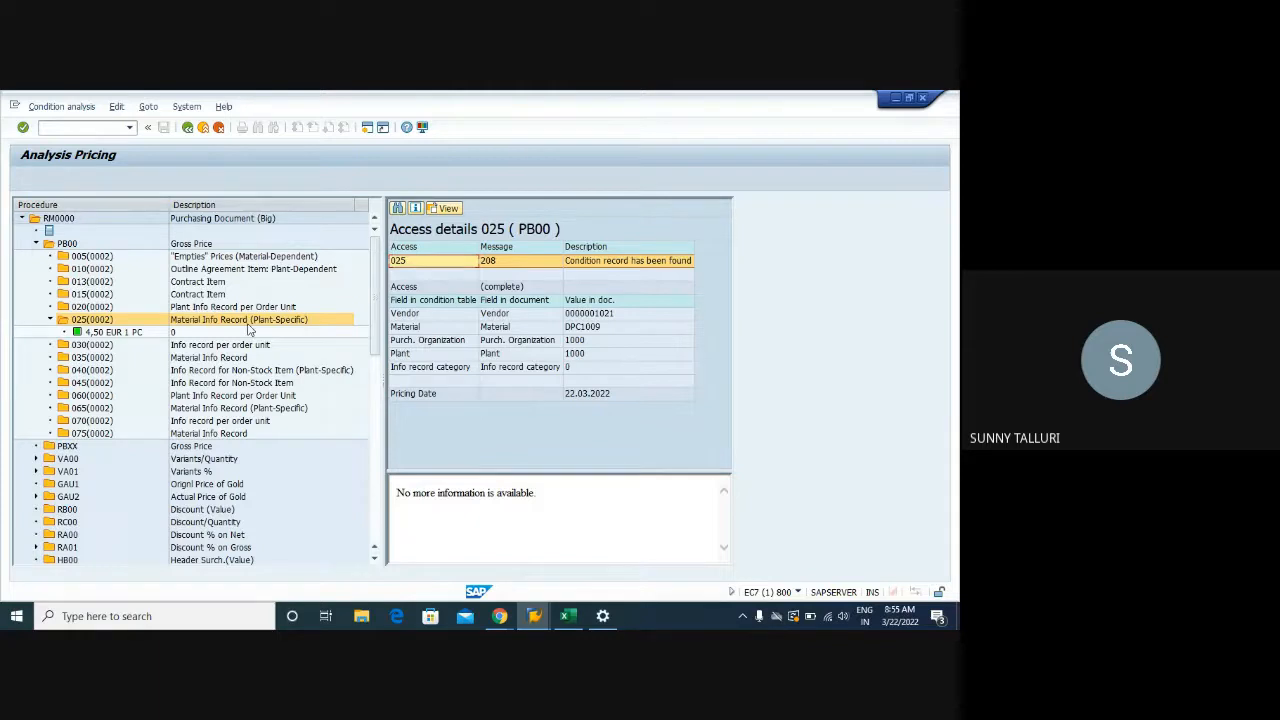
left_click(63, 128)
type("/OM/08")
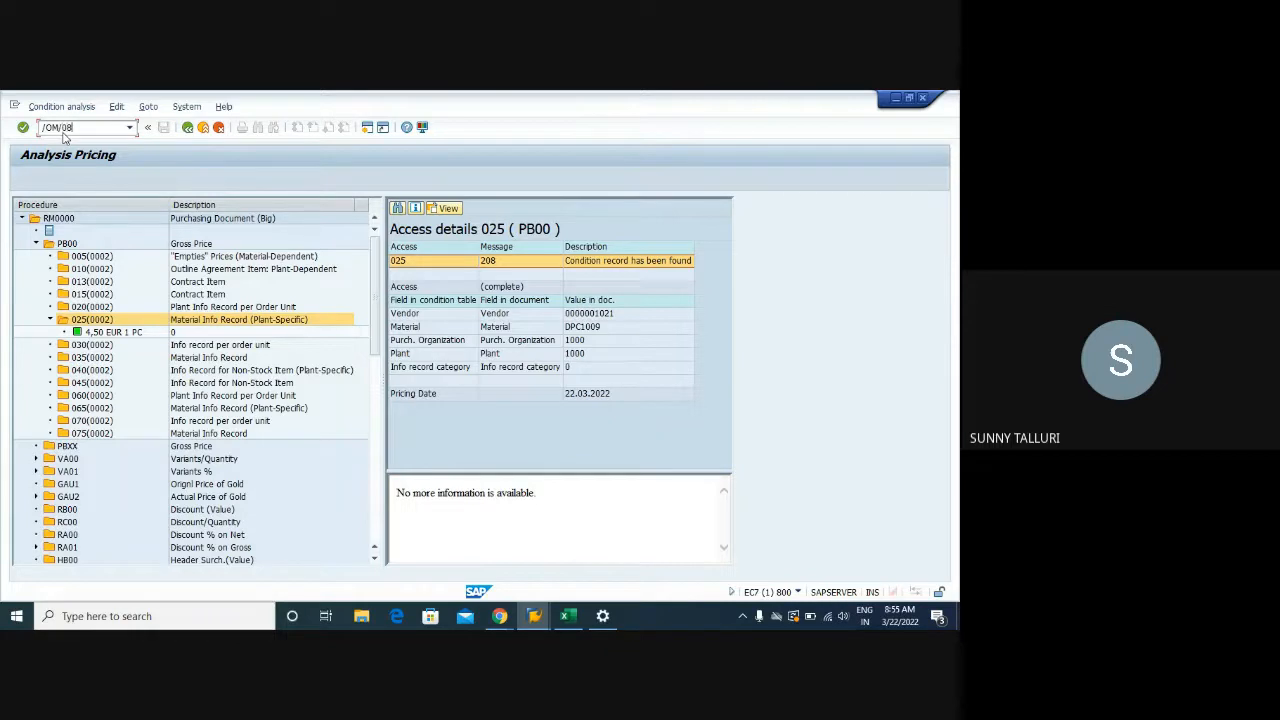
Switch to the pricing procedures session and select RM0000 Purchasing Document (Big)
key("BackSpace")
key("BackSpace")
key("BackSpace")
key("BackSpace")
key("BackSpace")
key("BackSpace")
key("alt+Tab")
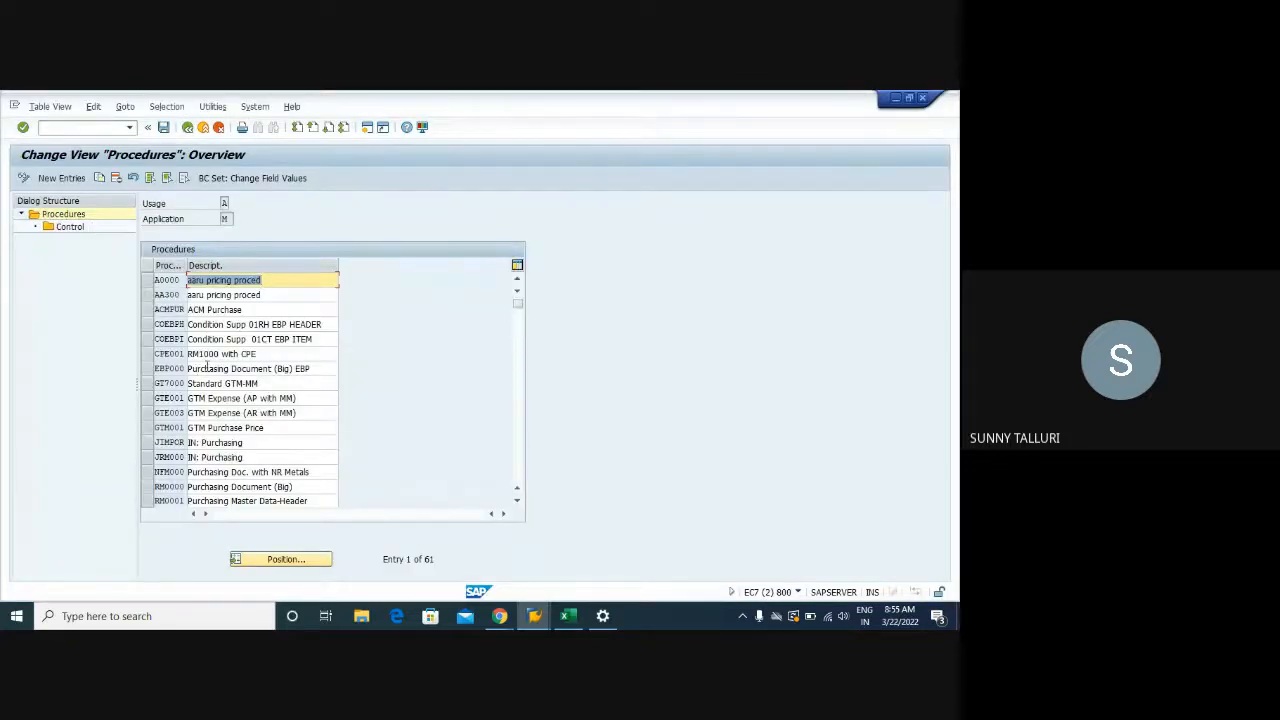
key("alt+Tab")
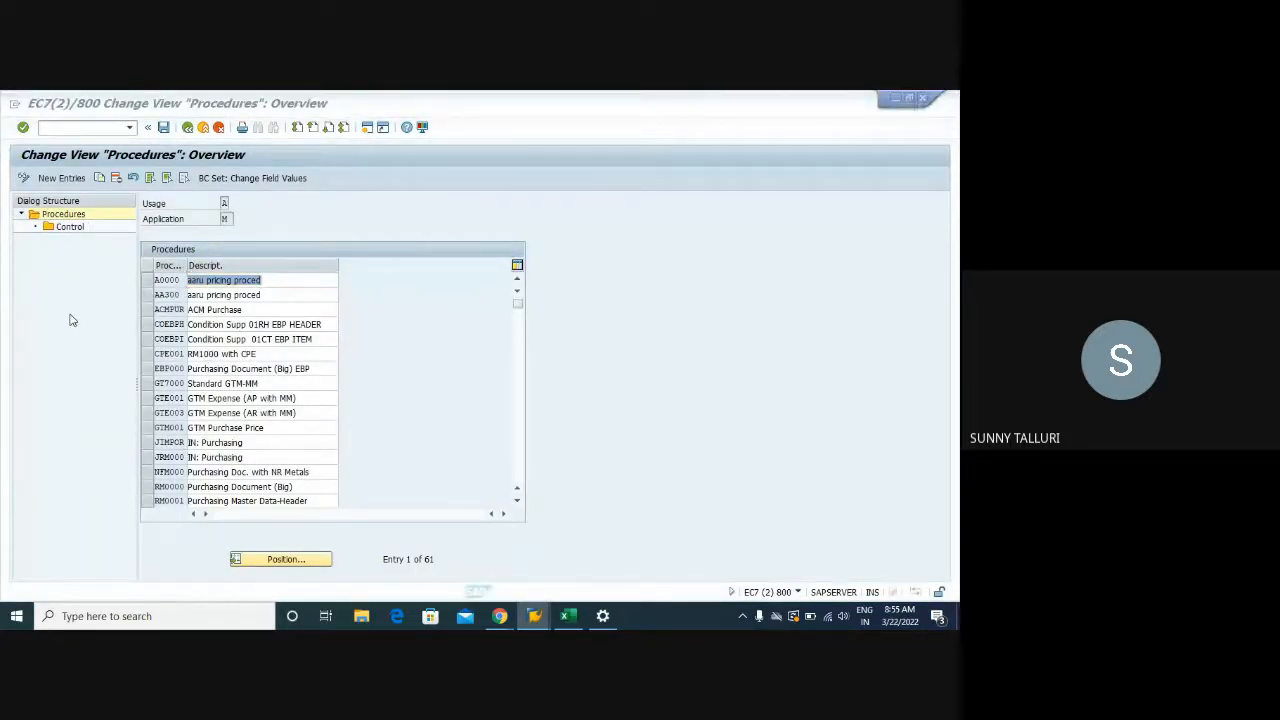
mouse_move(733, 547)
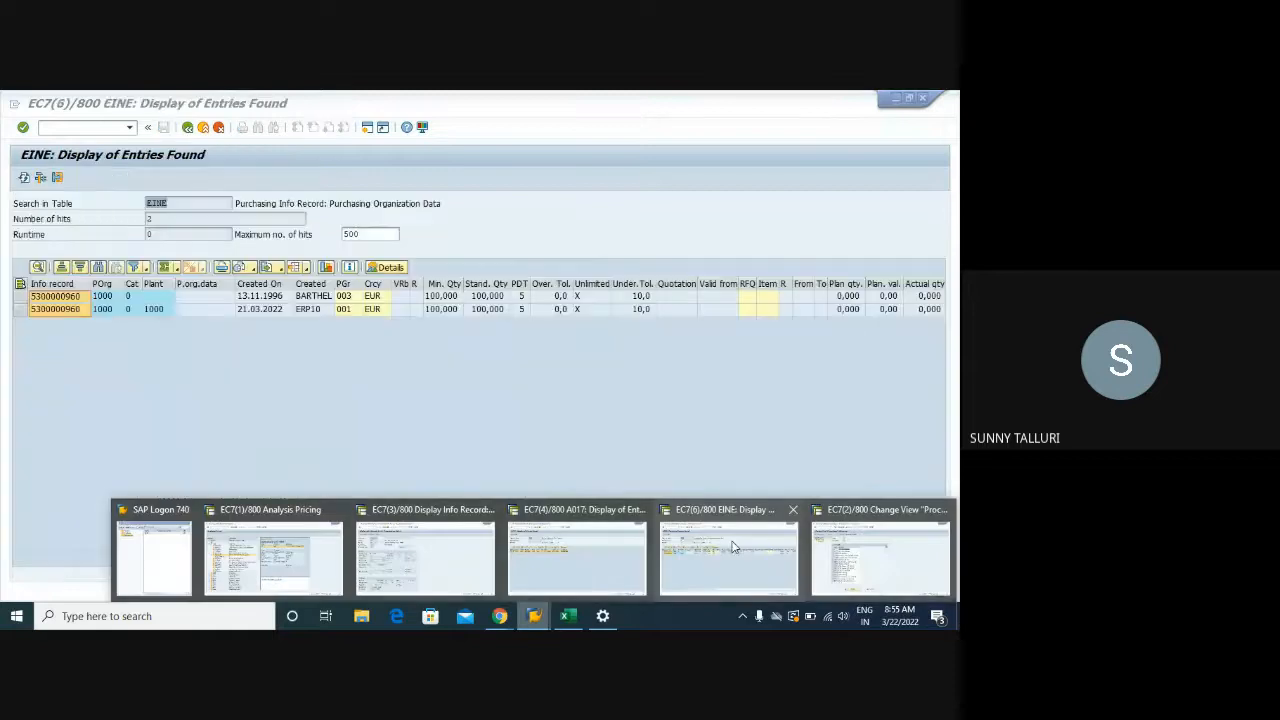
left_click(327, 571)
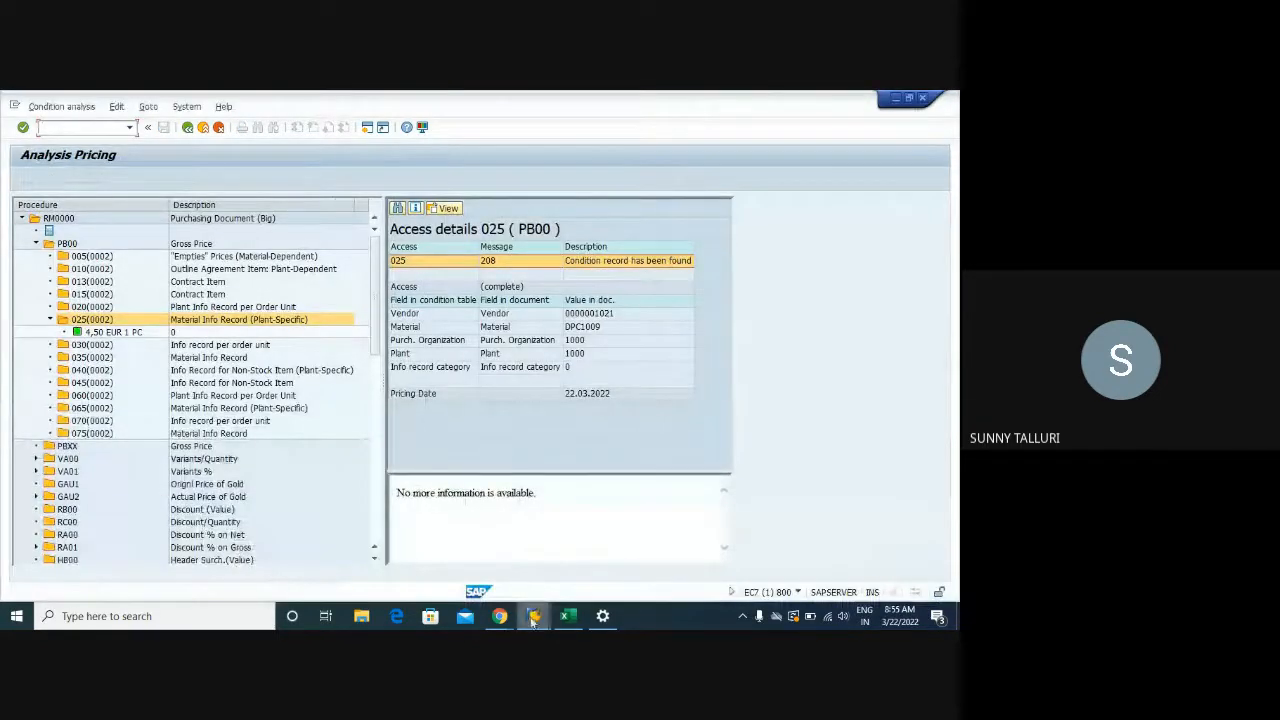
mouse_move(534, 616)
left_click(872, 584)
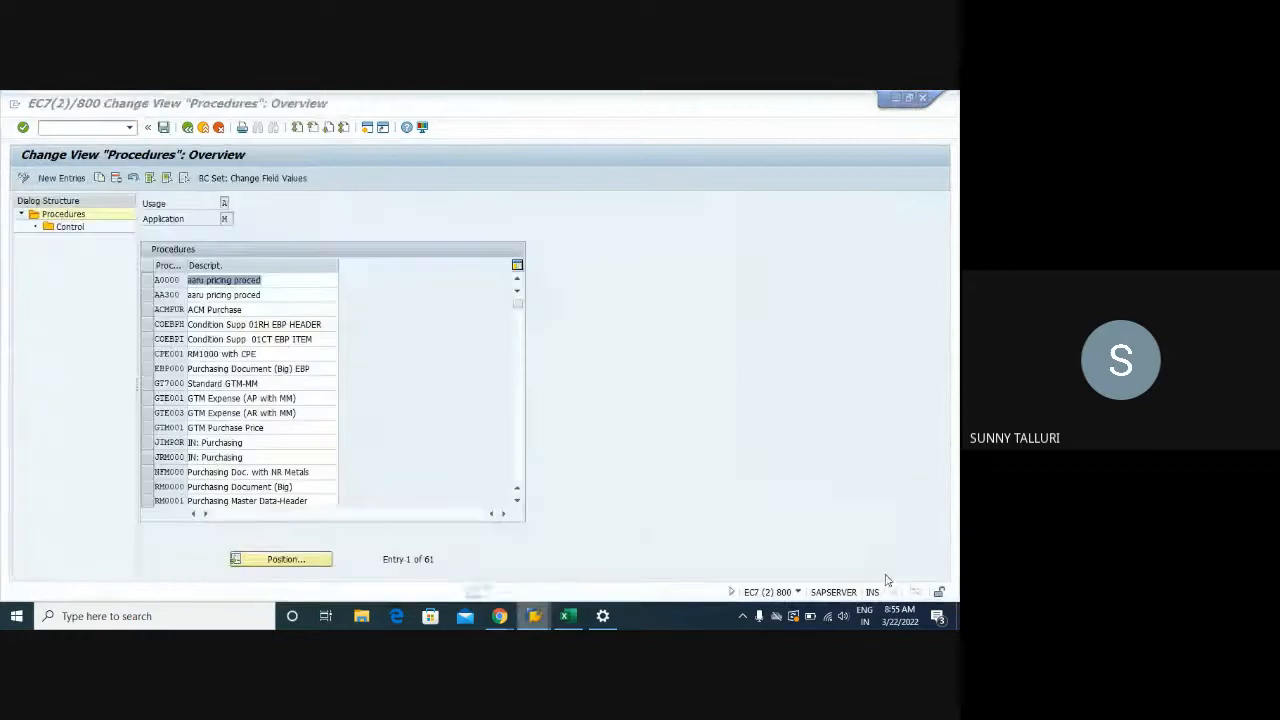
left_click(156, 488)
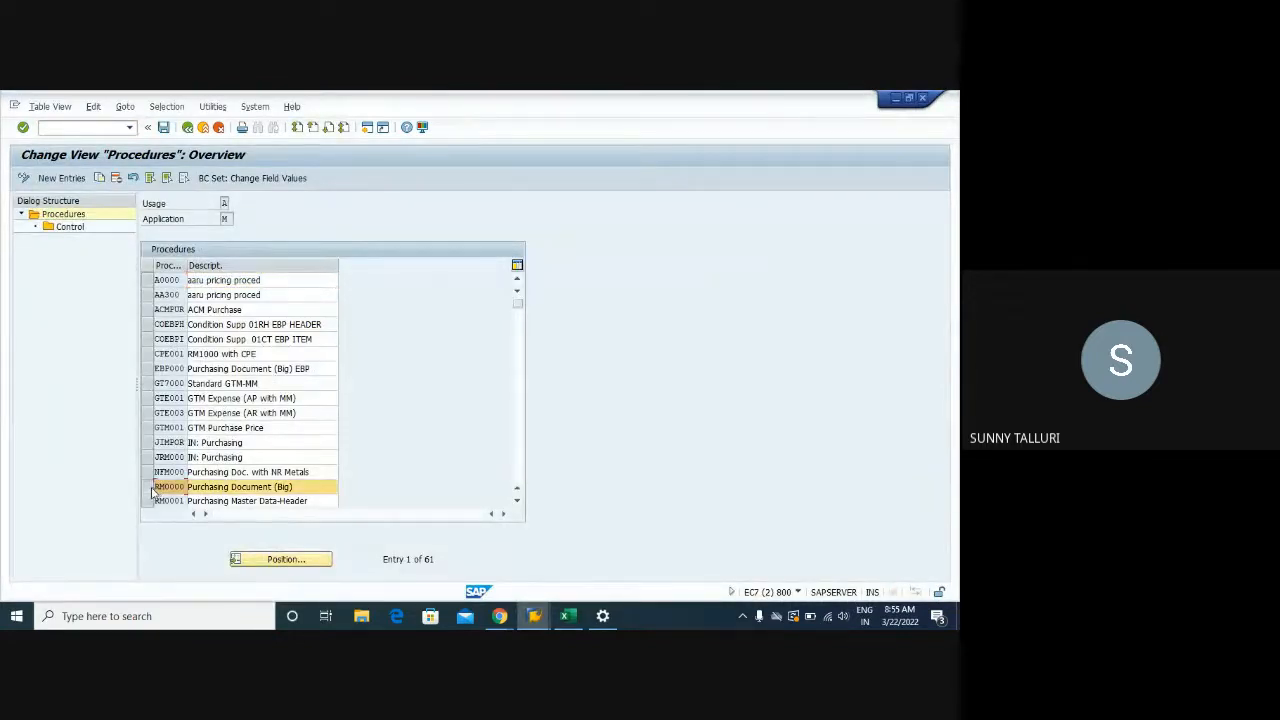
Run /NM/06 to list purchasing condition types and start a position search
left_click(75, 128)
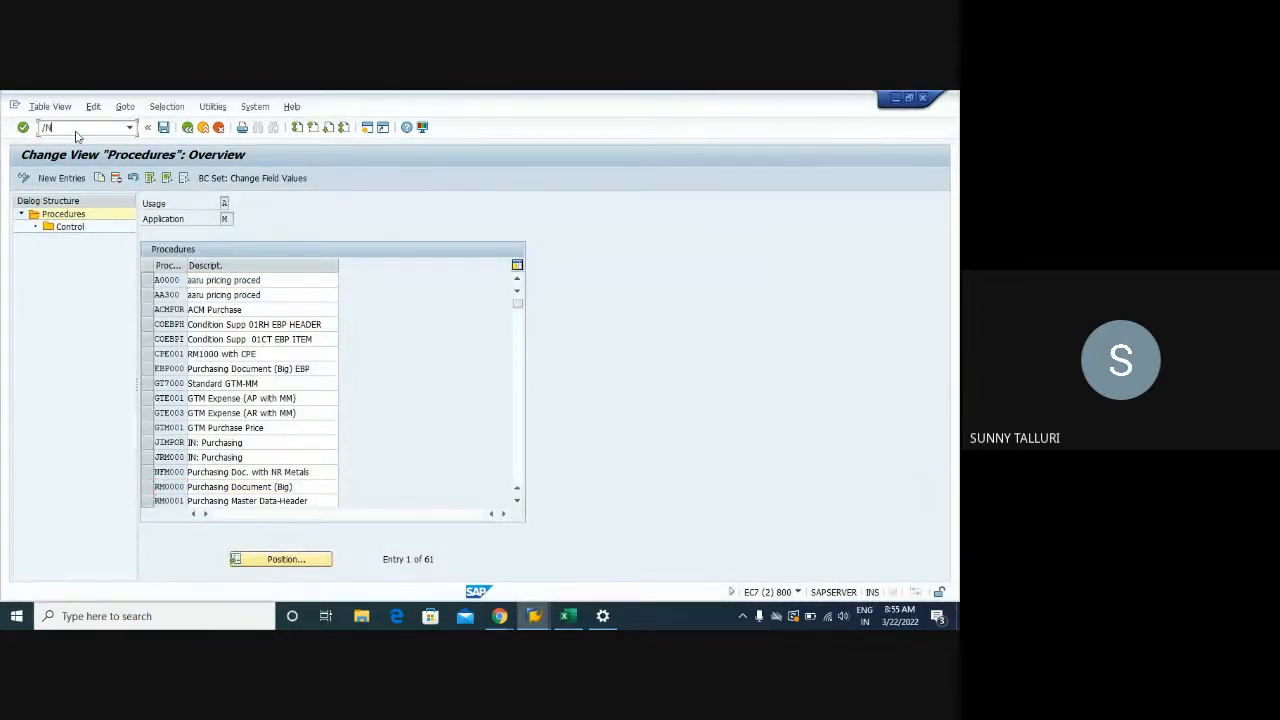
type("/NM/06")
key("Return")
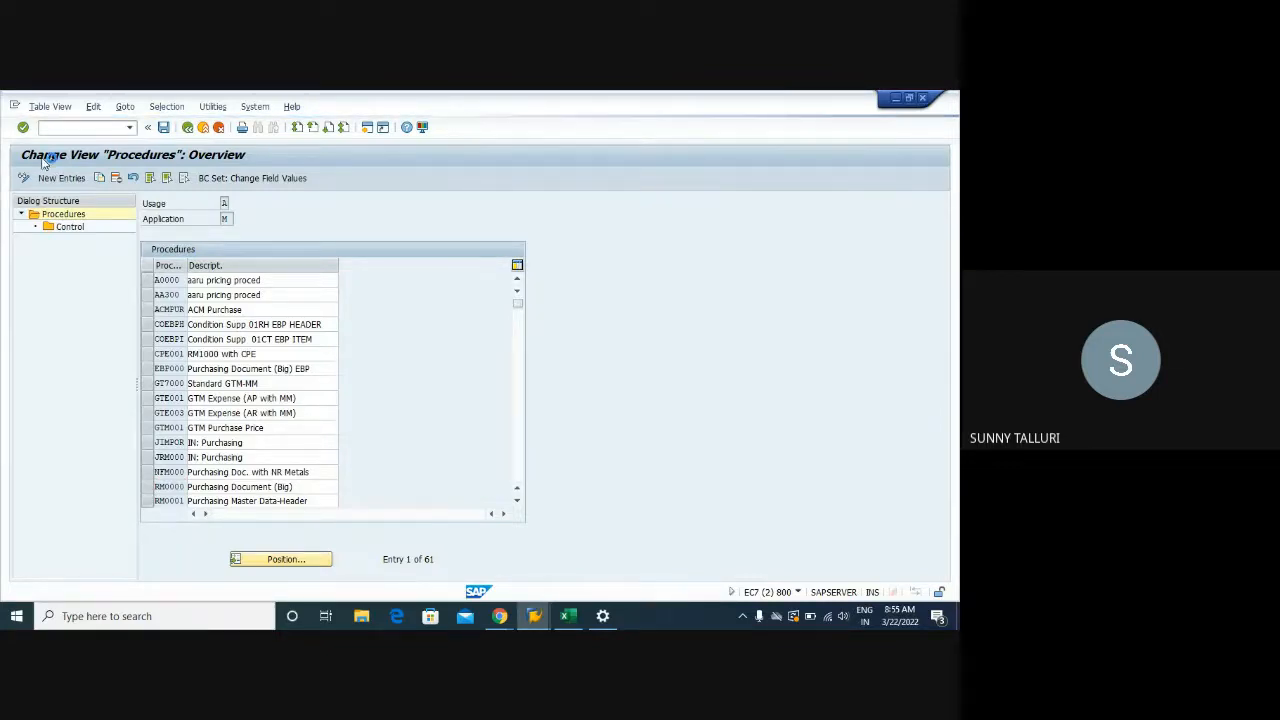
left_click(184, 564)
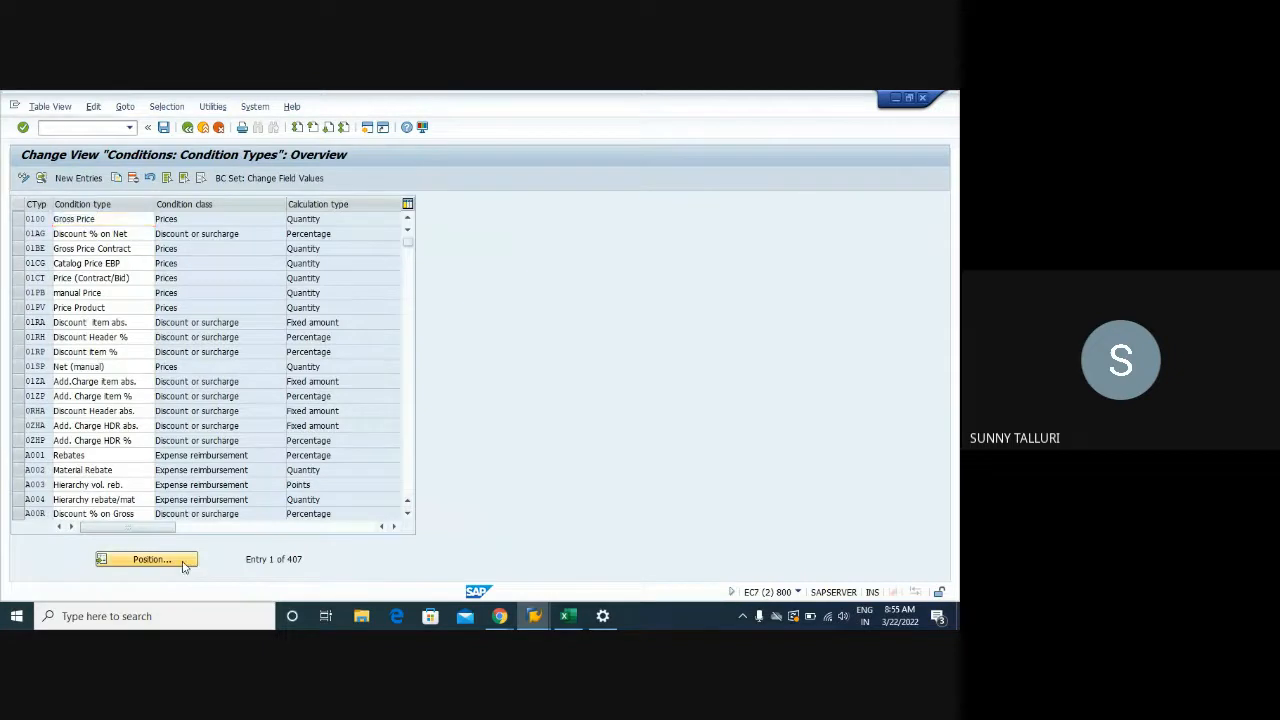
Locate PB00 Gross Price and view its details showing access sequence 0002
key("Return")
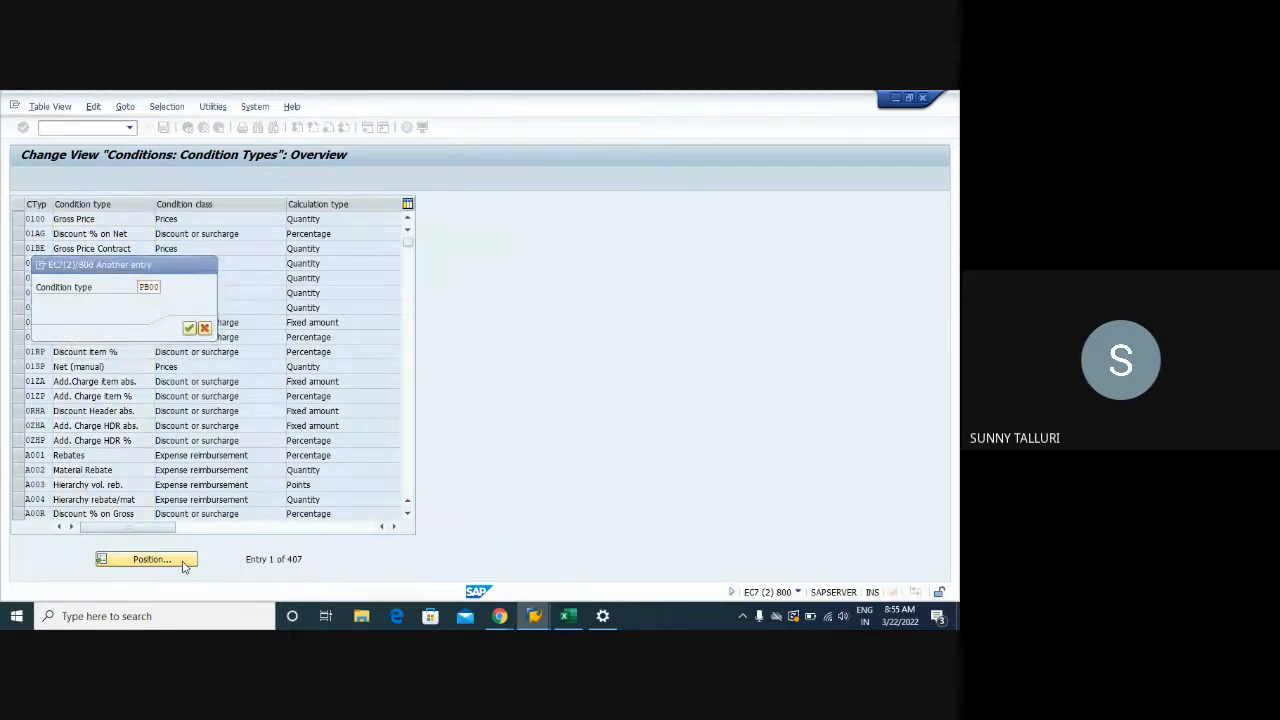
left_click(20, 222)
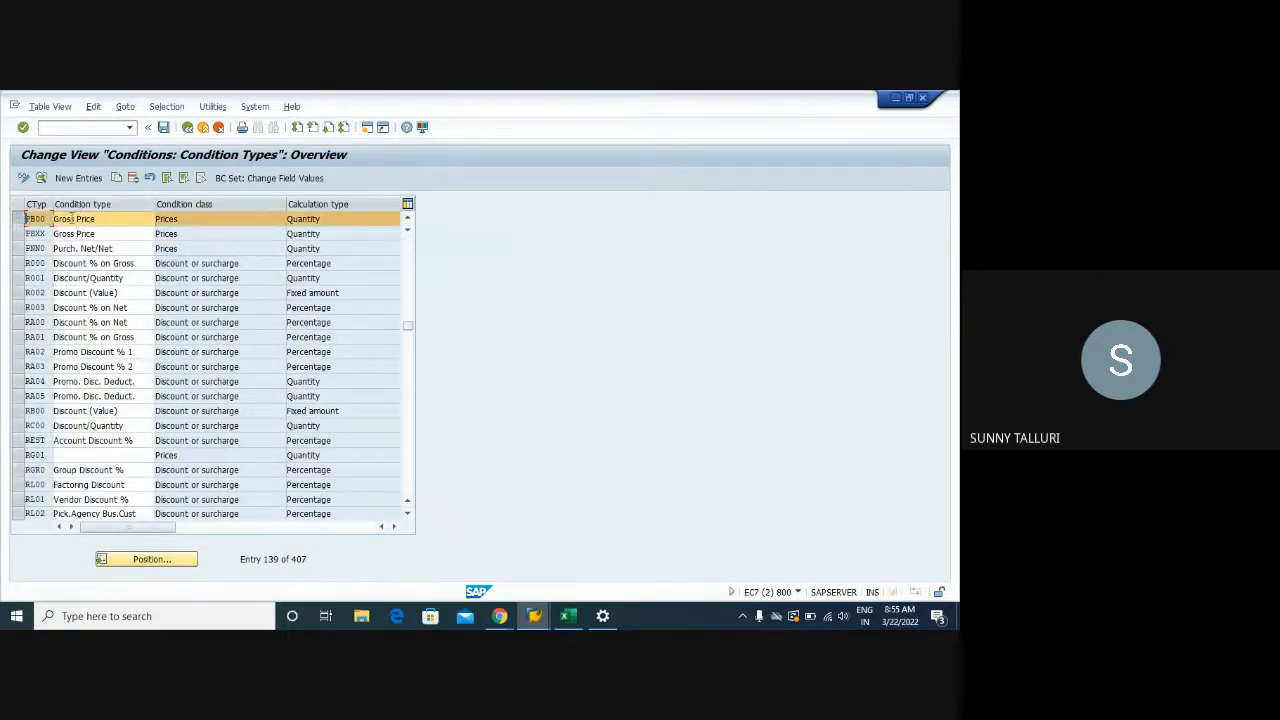
double_click(170, 219)
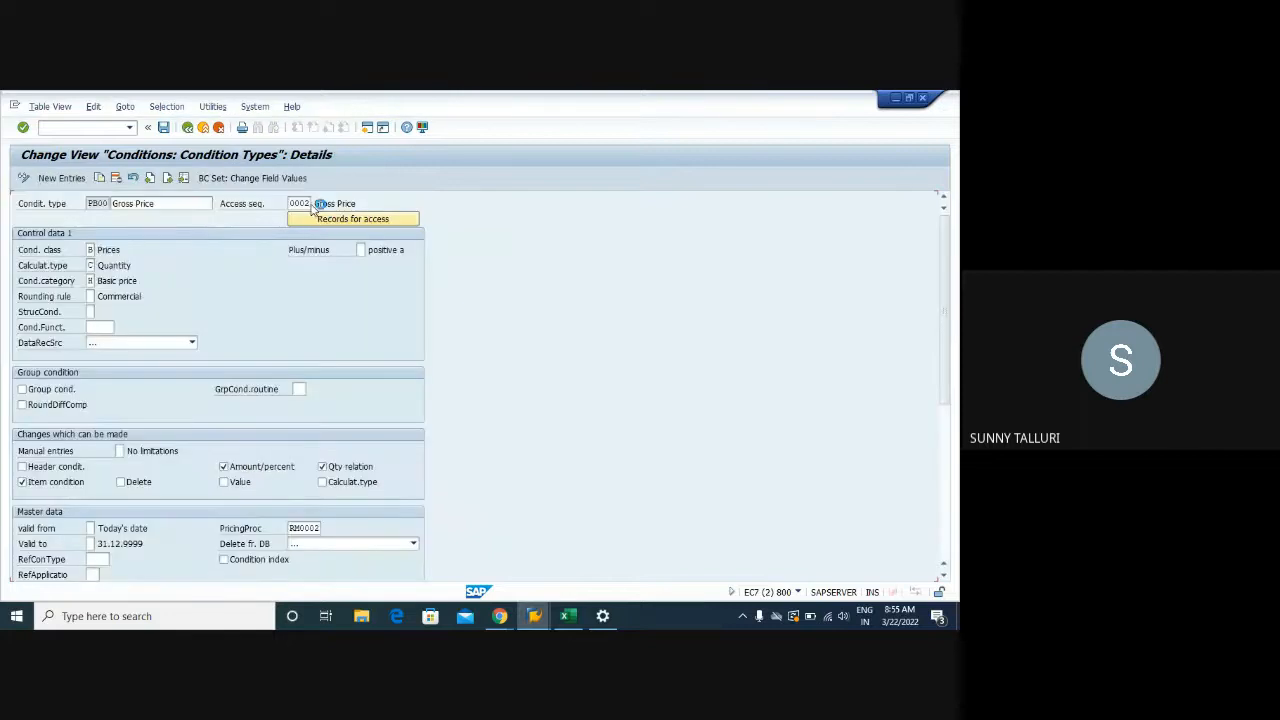
Run /NV/07 and accept the cross-client warning to list access sequences
left_click(52, 128)
type("/")
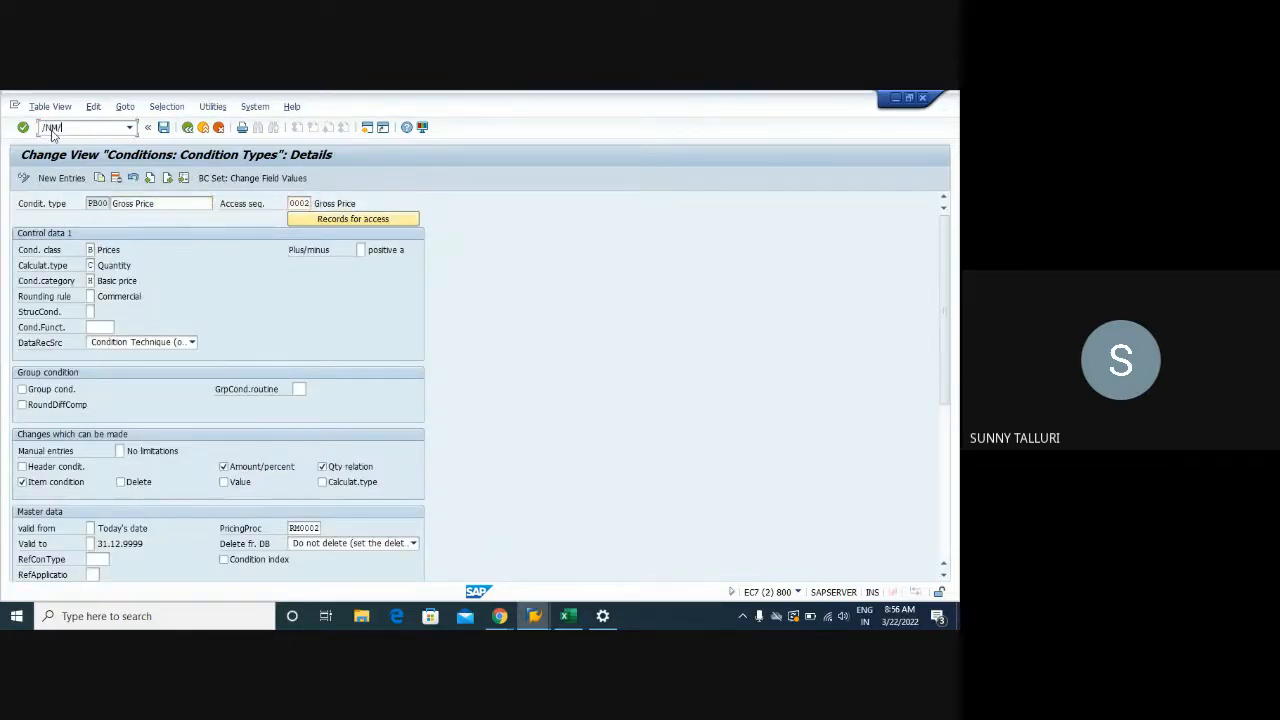
type("NV/07")
key("Return")
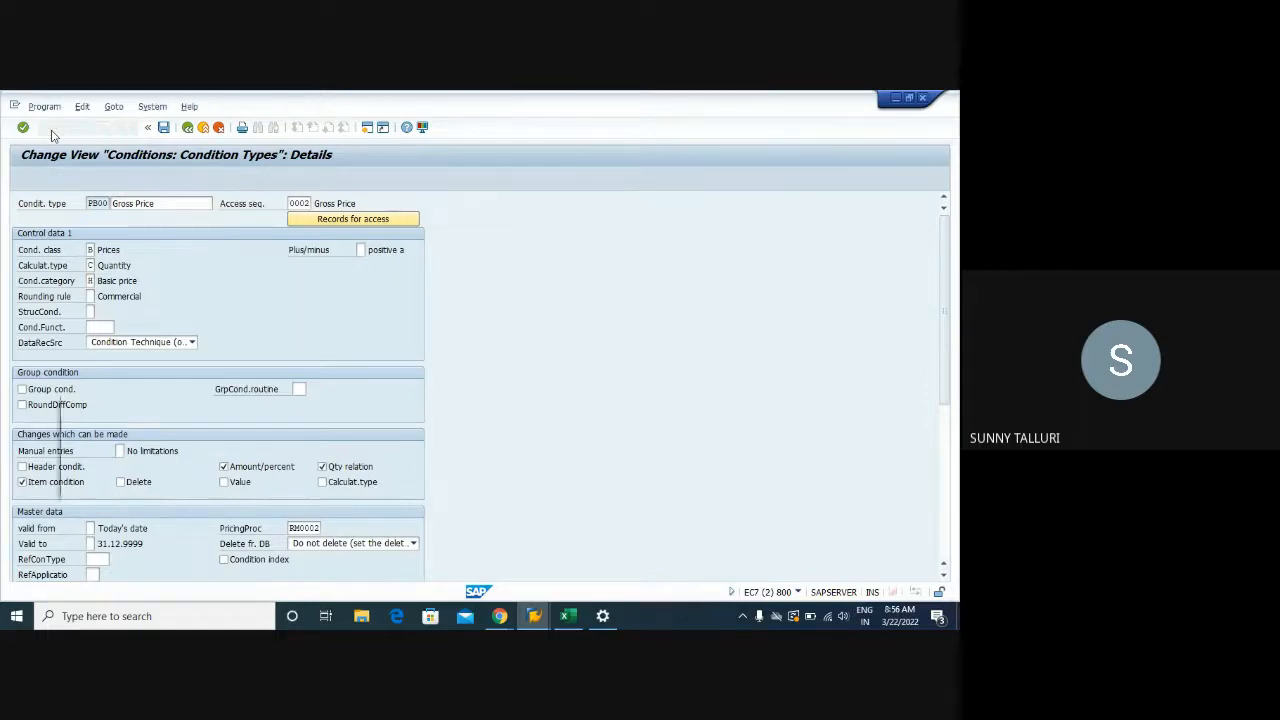
left_click(336, 483)
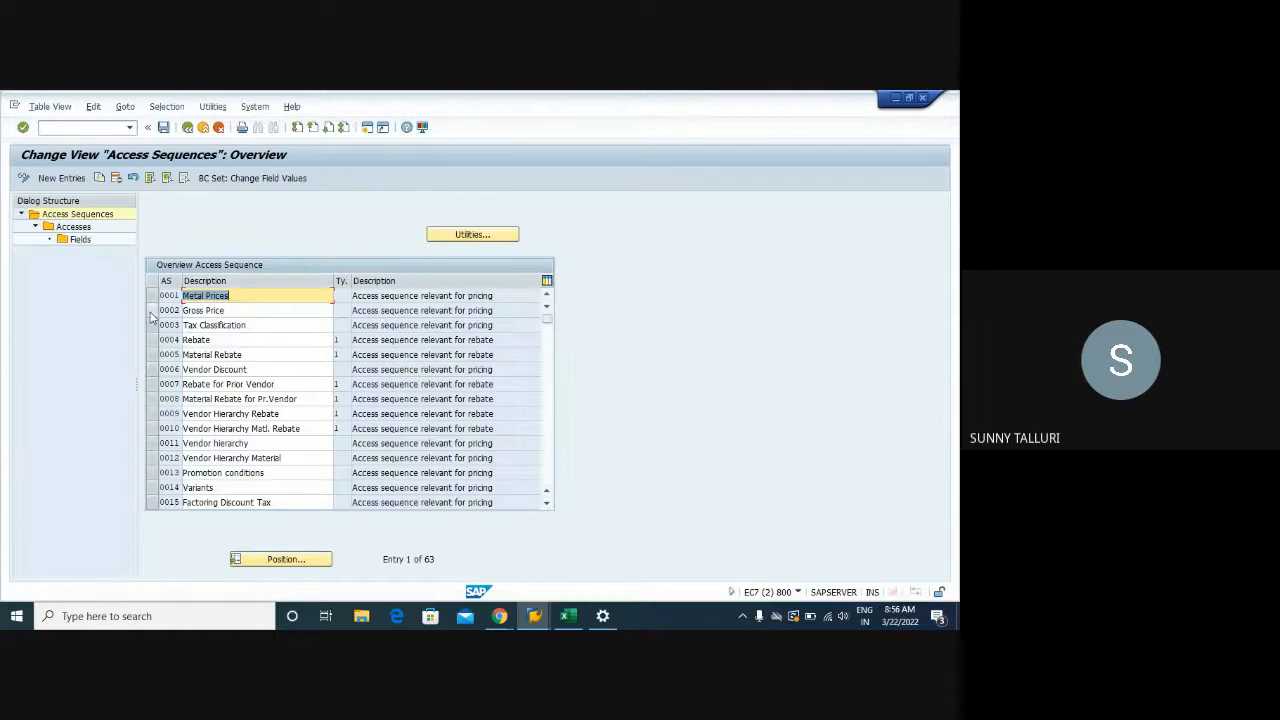
Open the accesses of sequence 0002 Gross Price, checking Analysis Pricing along the way
left_click(153, 310)
double_click(75, 227)
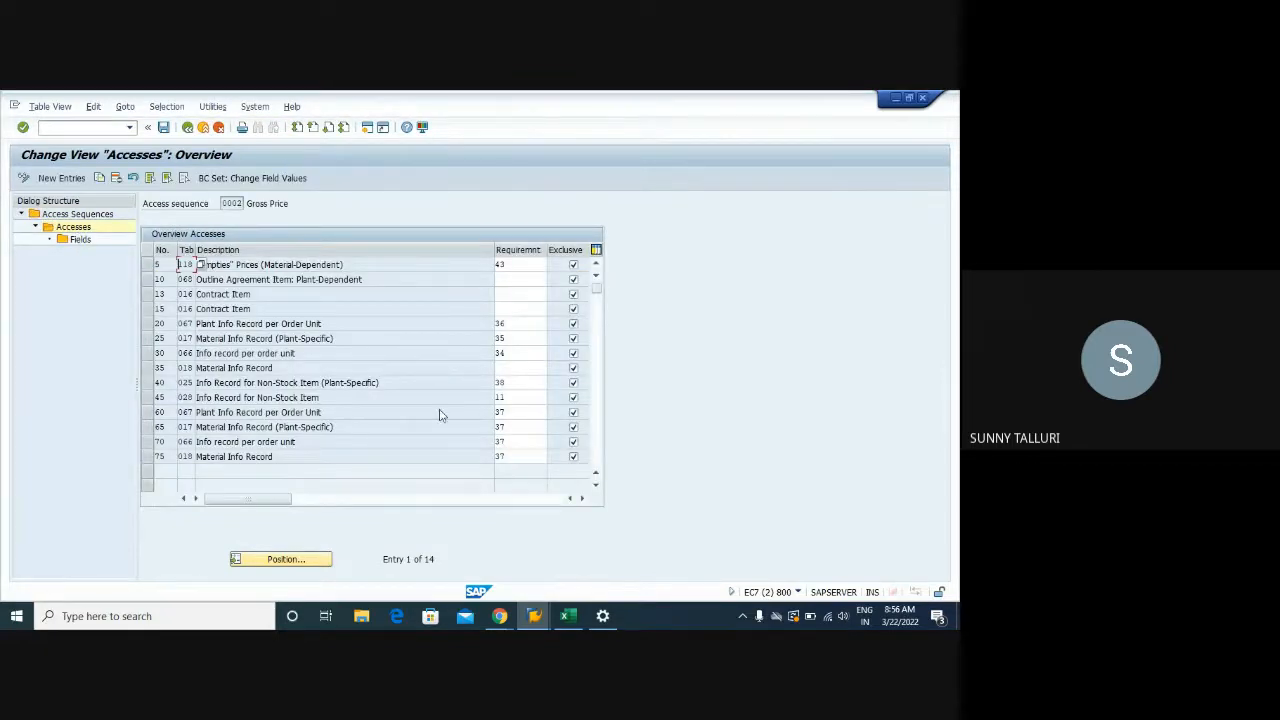
left_click(534, 616)
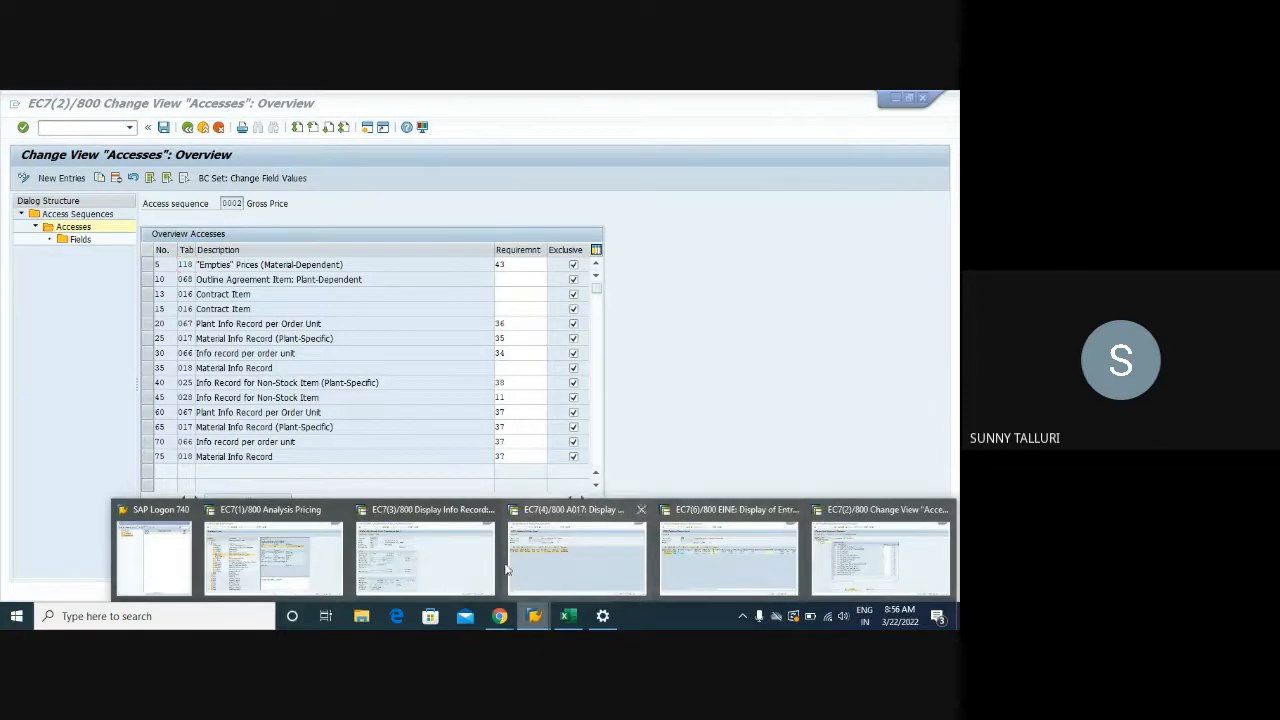
left_click(273, 555)
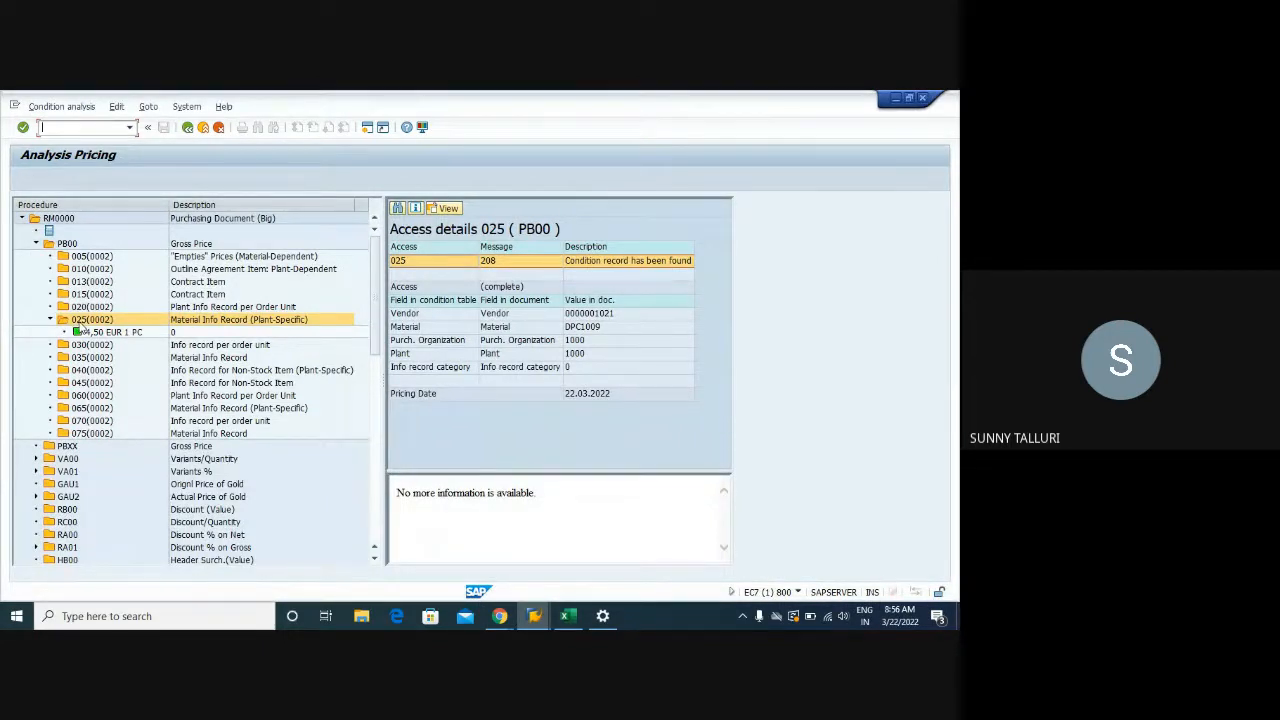
left_click(534, 616)
left_click(836, 560)
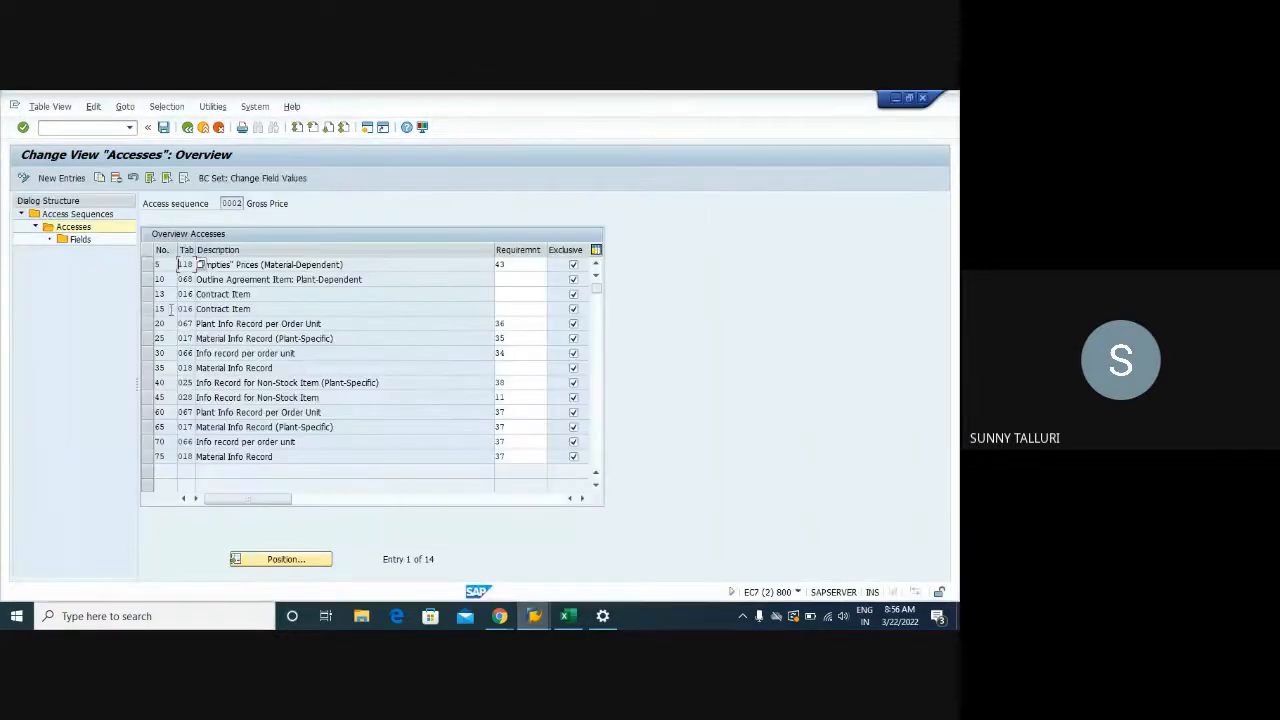
Select access rows 25 and 75 and list the requirement routines for requirement 35
left_click(146, 339)
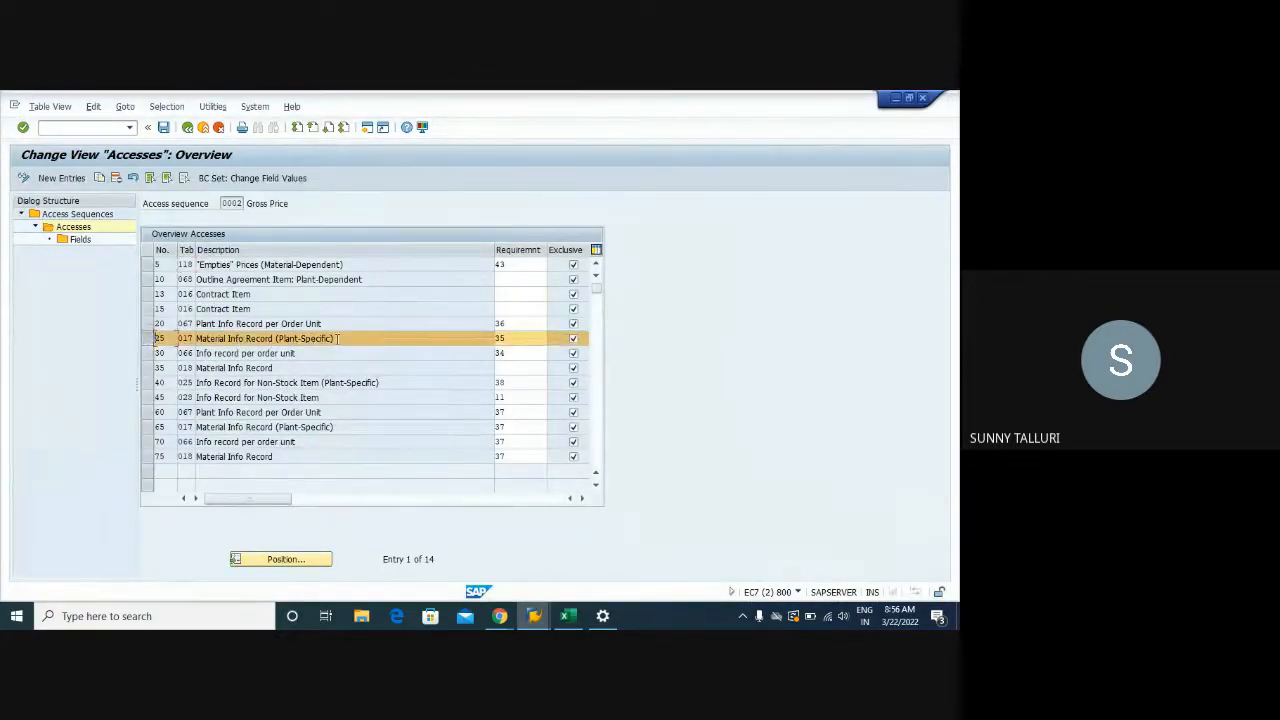
left_click_drag(337, 339, 204, 338)
left_click(207, 338)
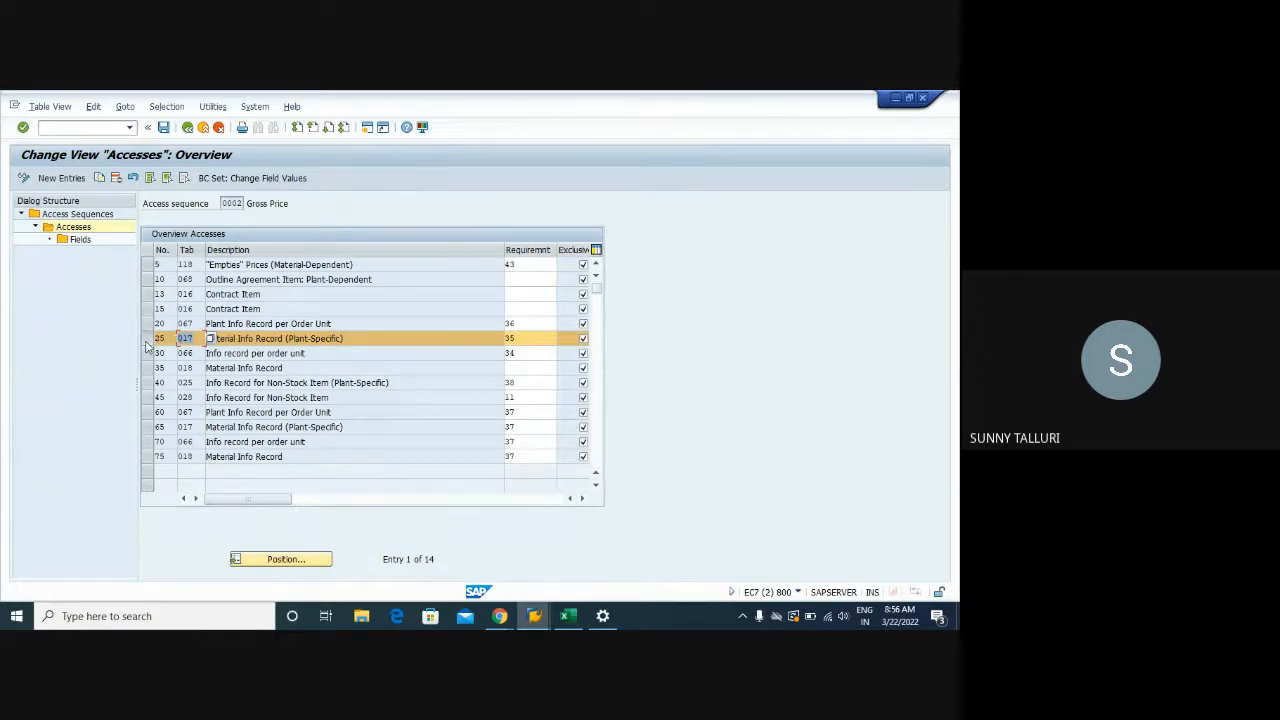
left_click(147, 340)
left_click(147, 340)
left_click(147, 457)
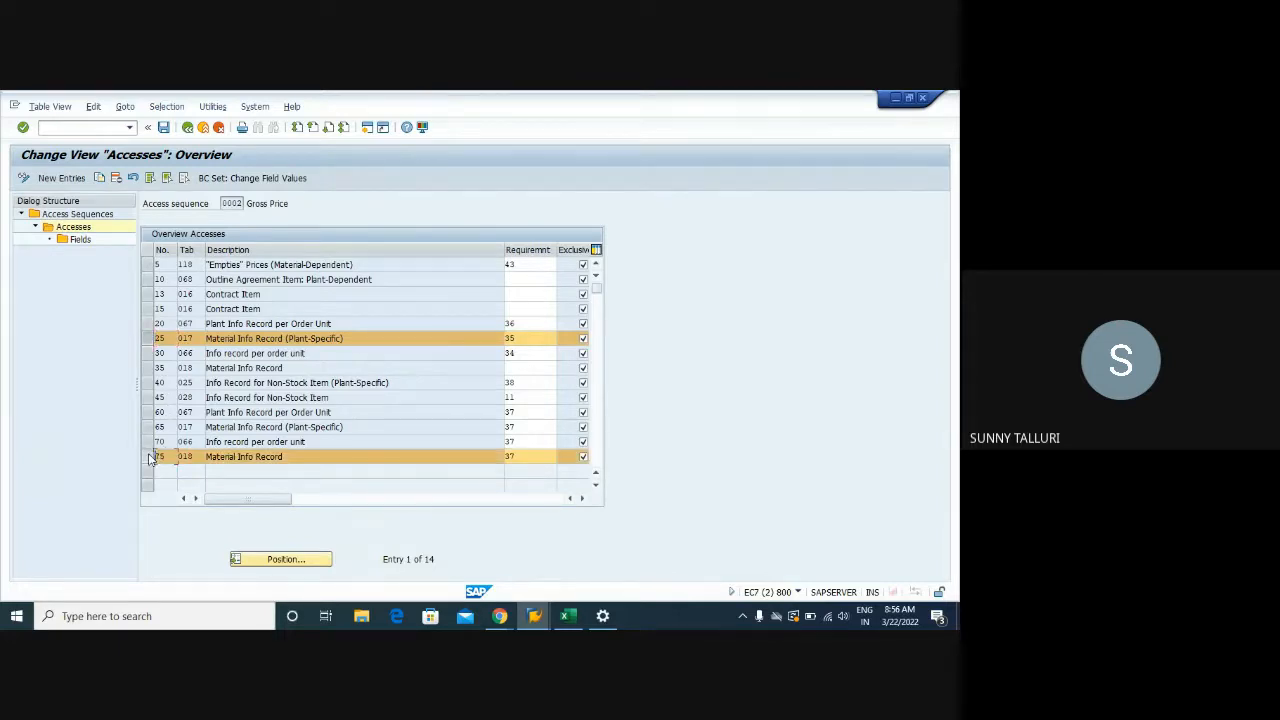
left_click(531, 339)
left_click(562, 338)
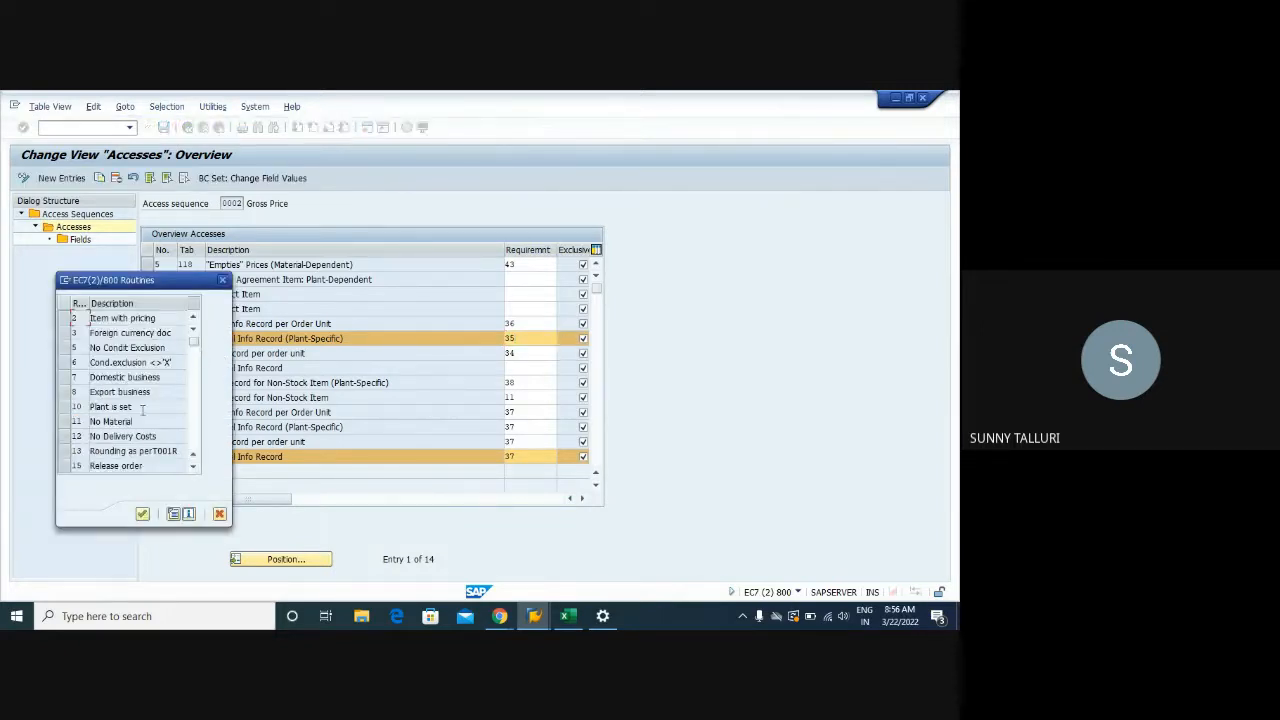
Review the include LV61A035 source of routine 35 Plant info record, then close the routines list
scroll(142, 412, "down", 2)
scroll(143, 415, "down", 4)
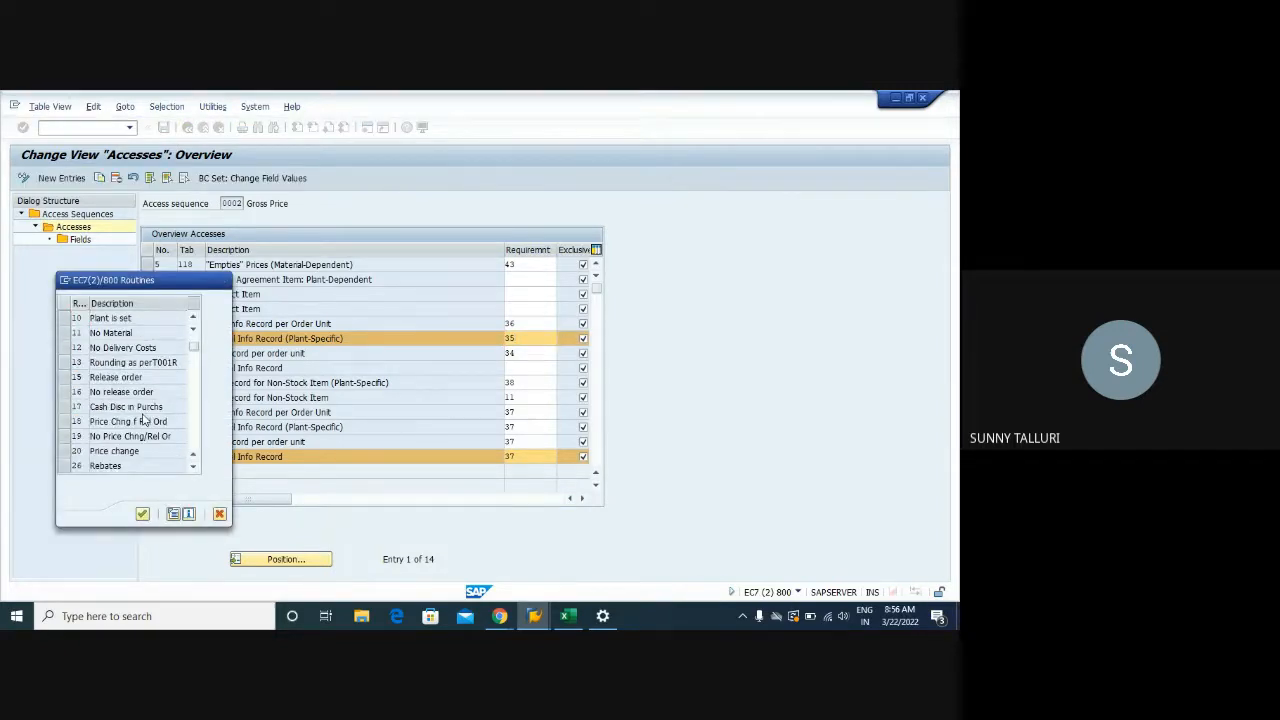
scroll(143, 420, "down", 1)
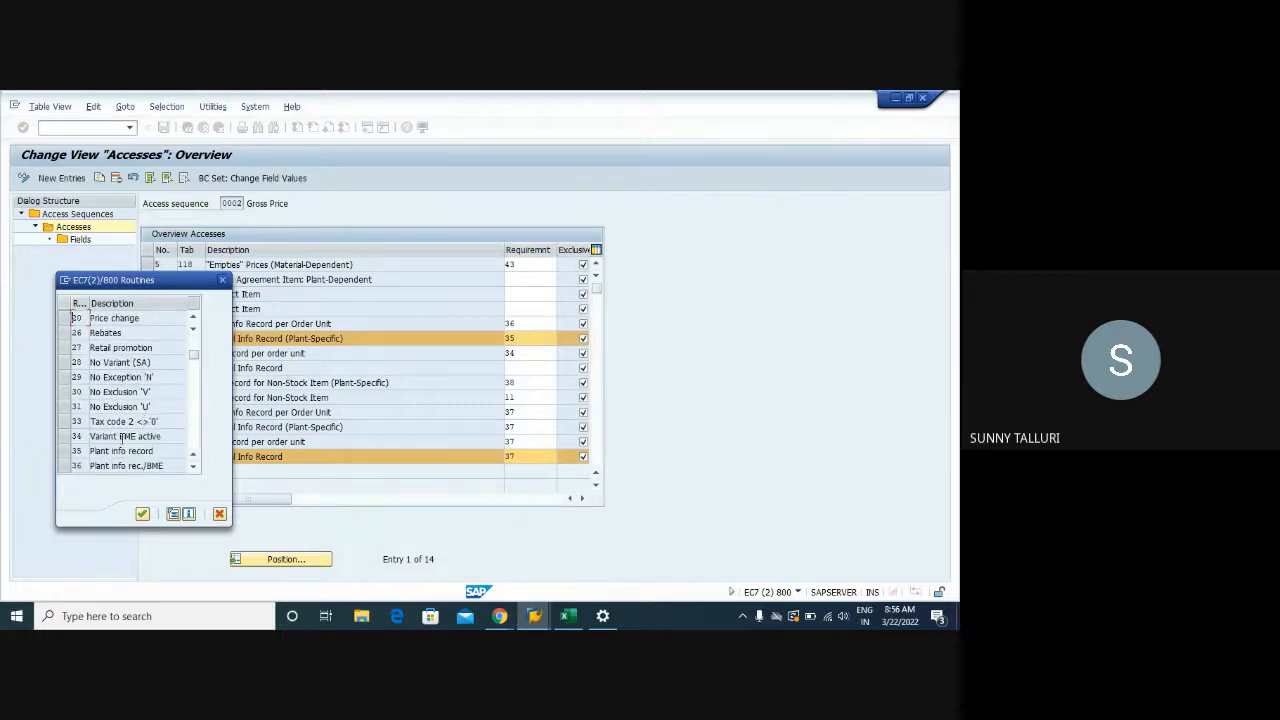
left_click(94, 452)
left_click(176, 514)
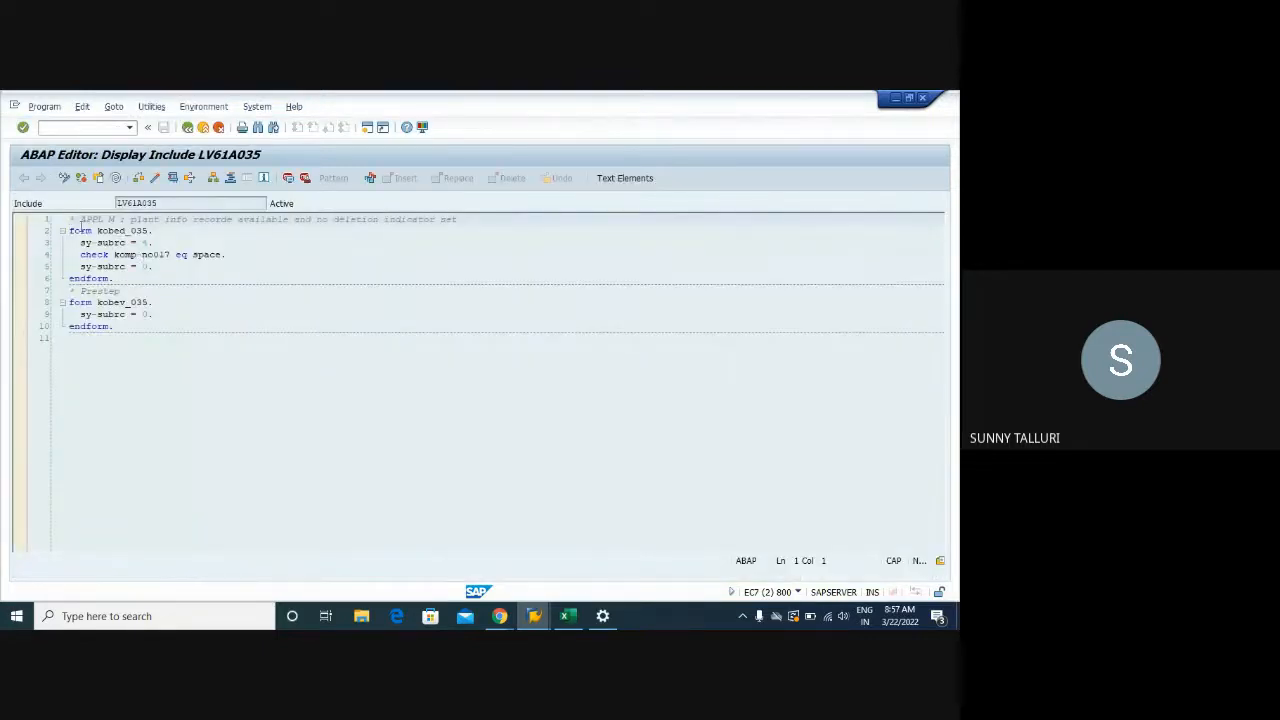
left_click_drag(69, 231, 166, 329)
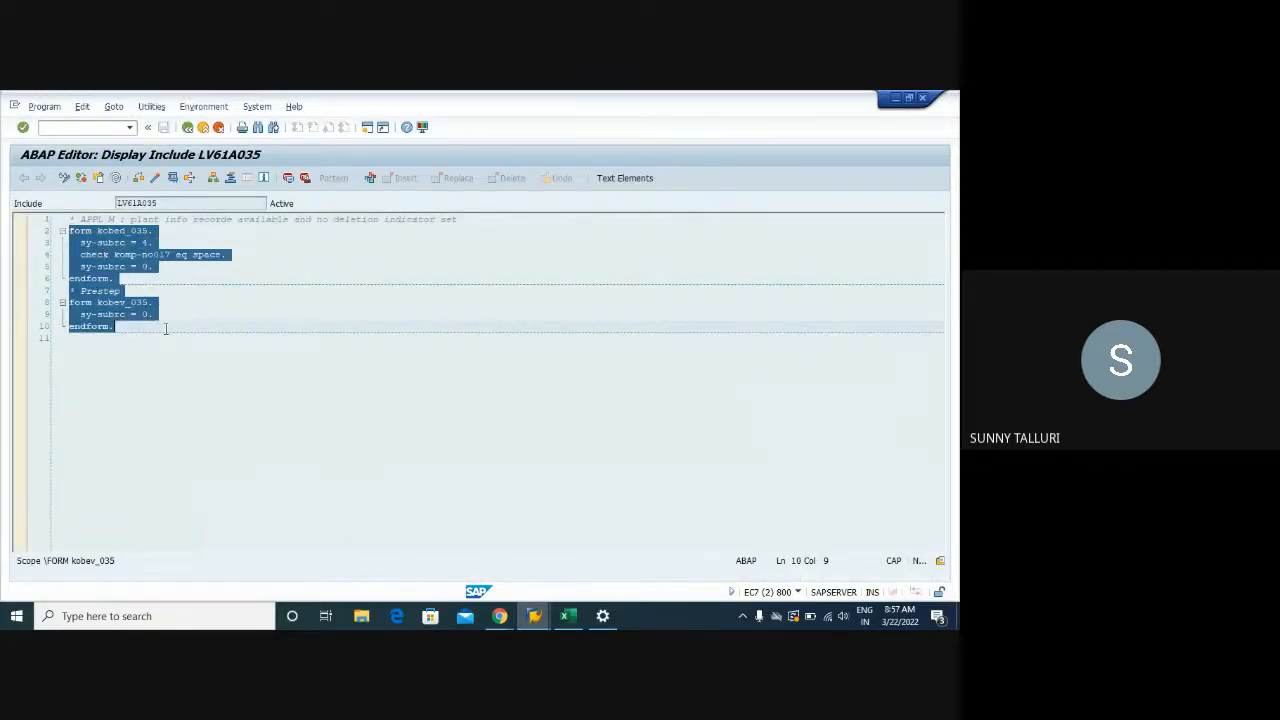
left_click(188, 127)
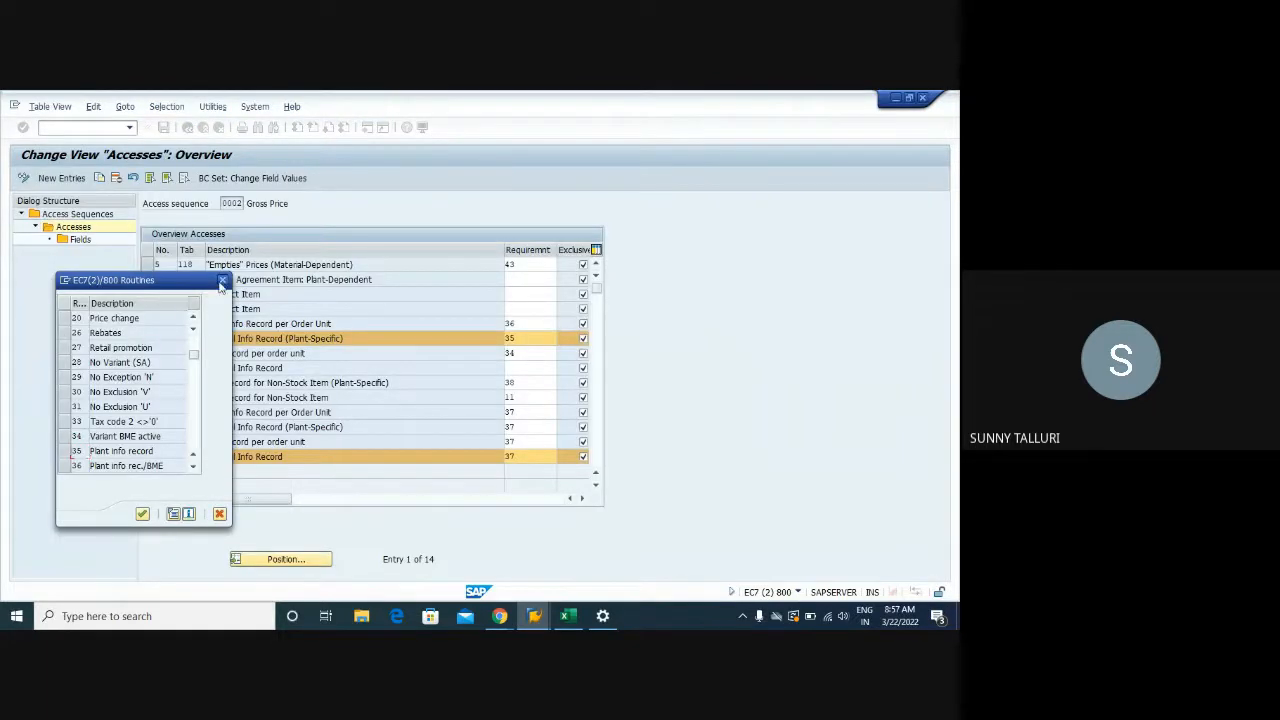
left_click(223, 281)
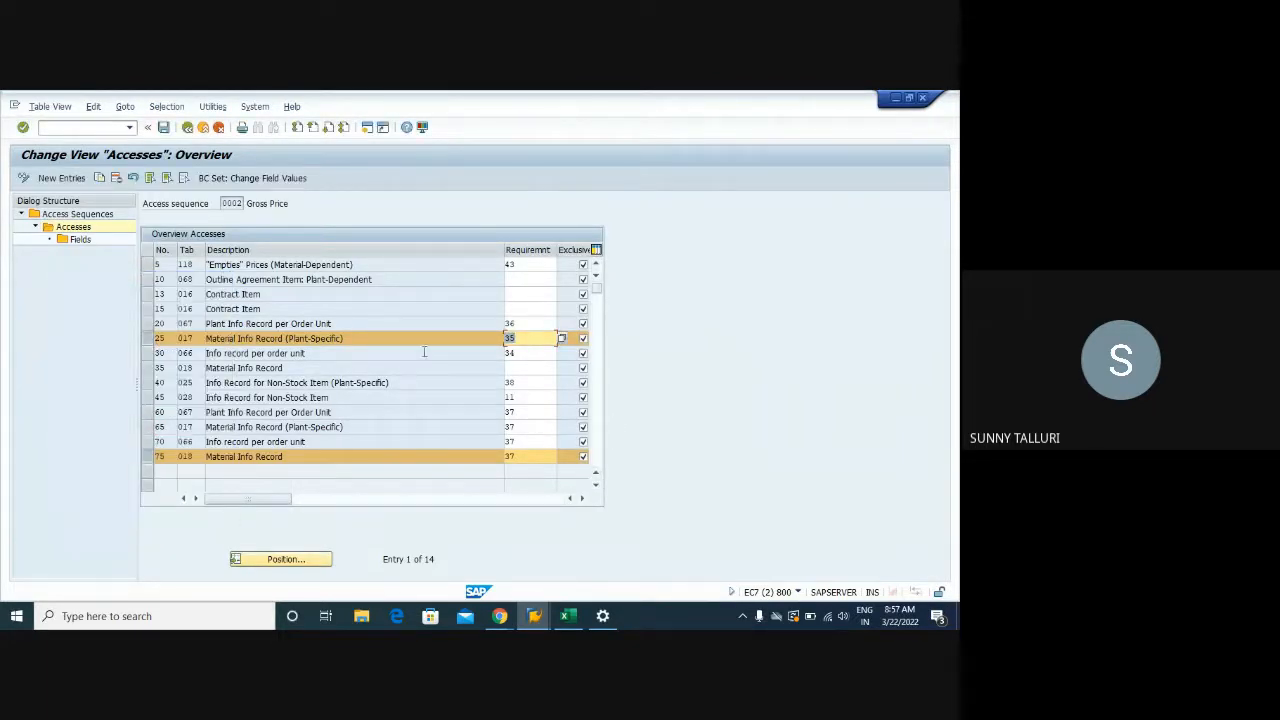
Compare access 25, with requirement 35, against access 75 by toggling their row selections
left_click(209, 338)
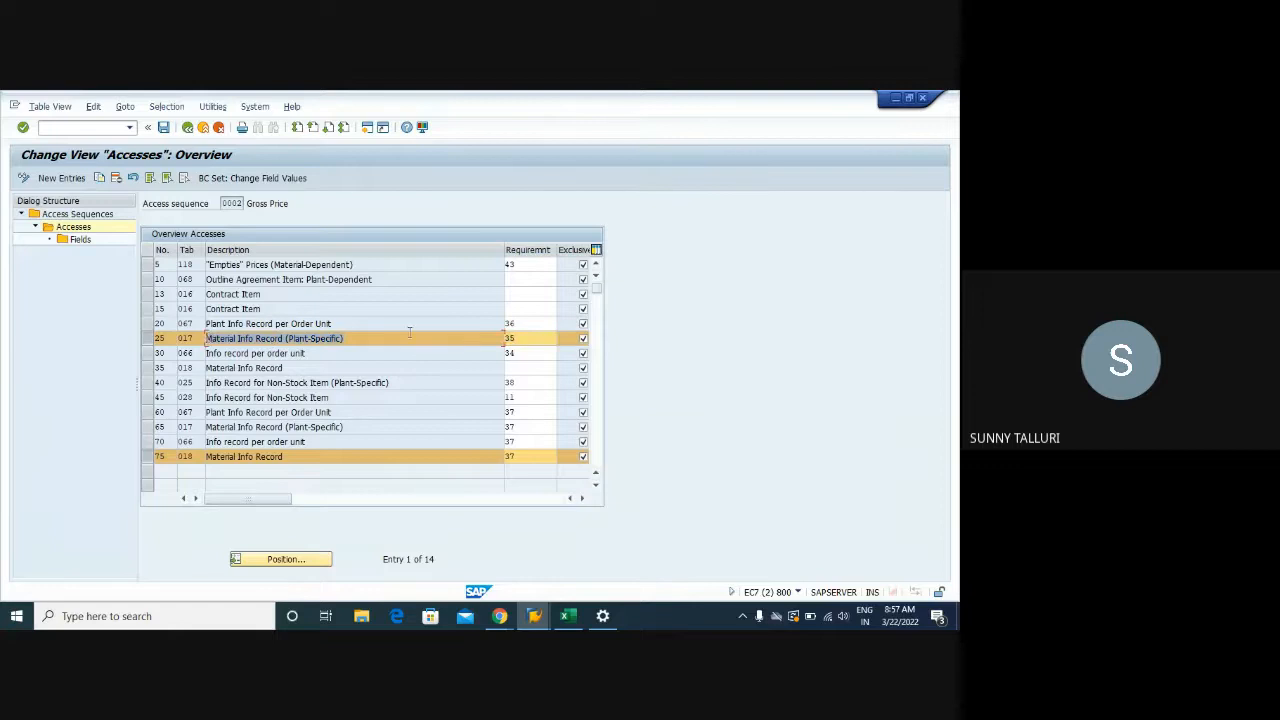
left_click_drag(522, 339, 505, 338)
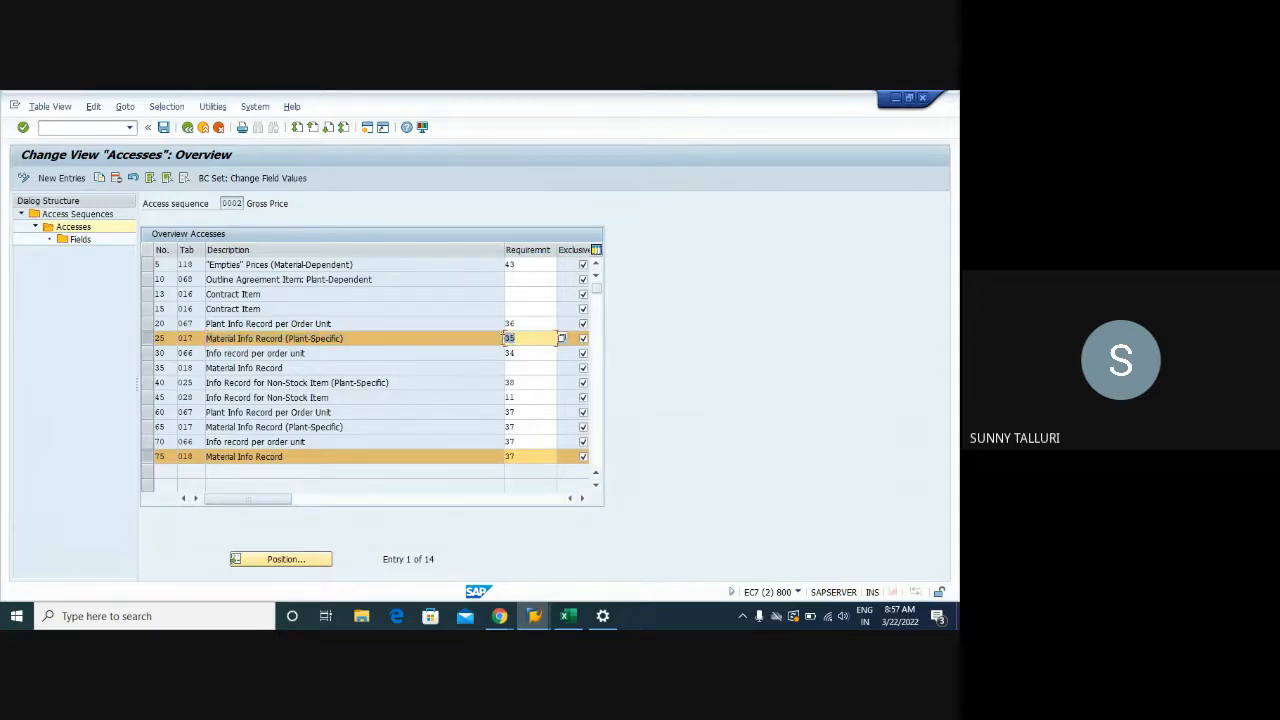
left_click(146, 342)
left_click(146, 342)
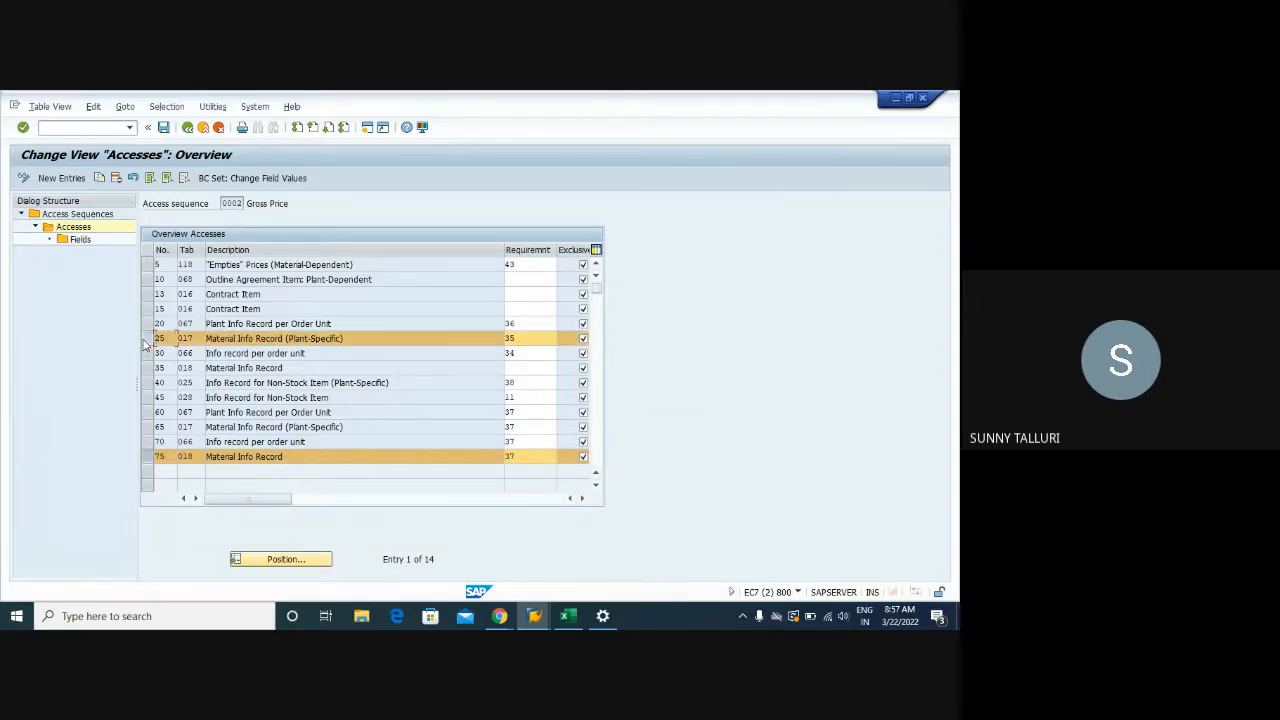
left_click(153, 460)
left_click(153, 460)
left_click(153, 460)
left_click(148, 342)
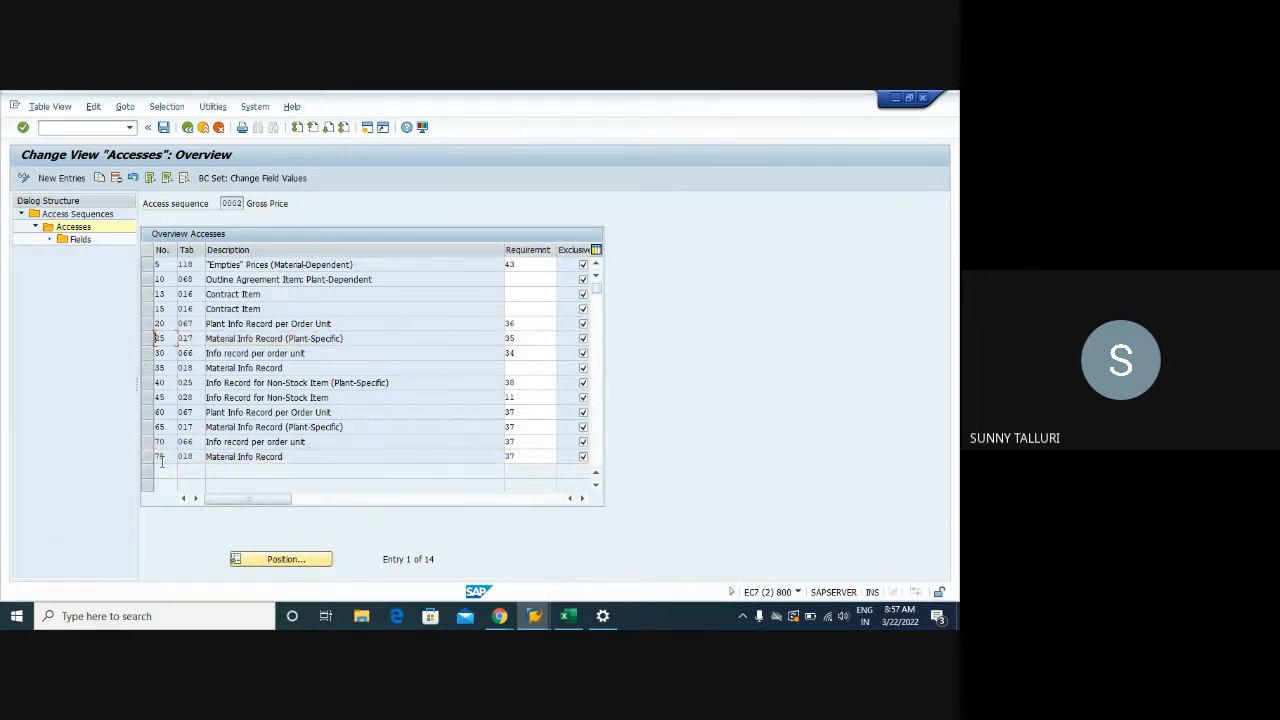
left_click(153, 339)
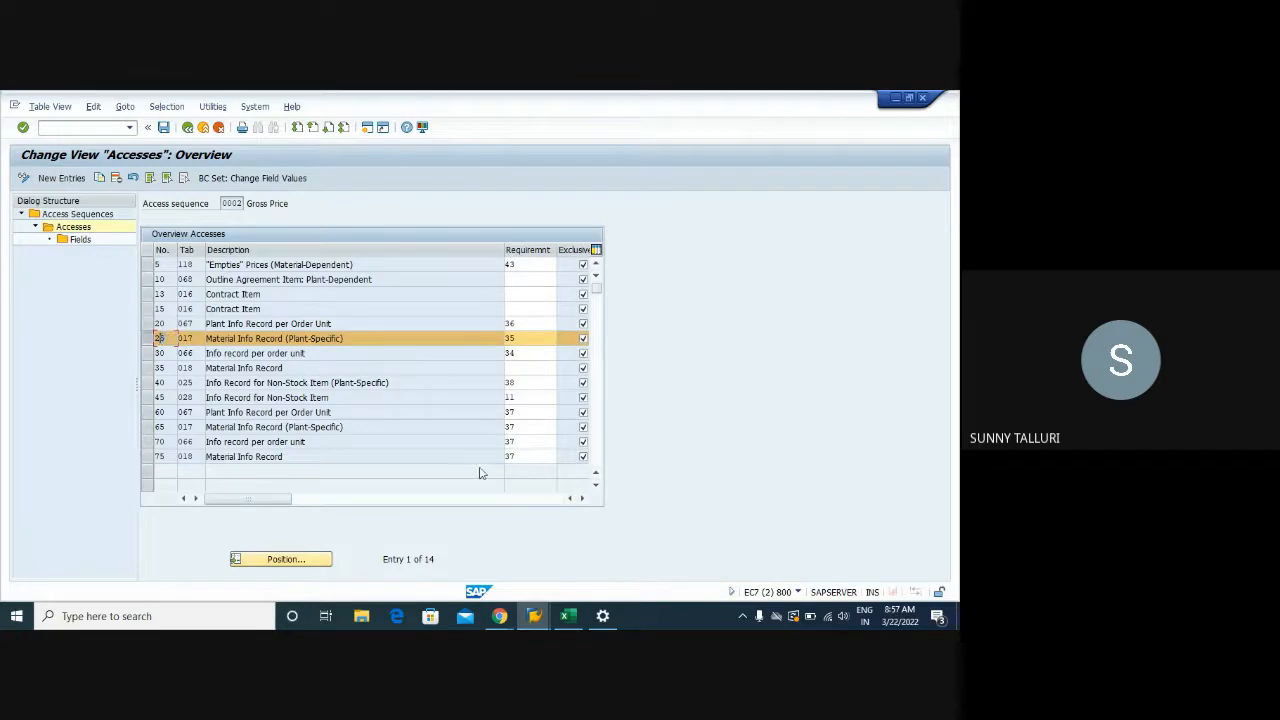
Check the Analysis Pricing results, then return to the access sequence overview
mouse_move(534, 616)
left_click(272, 556)
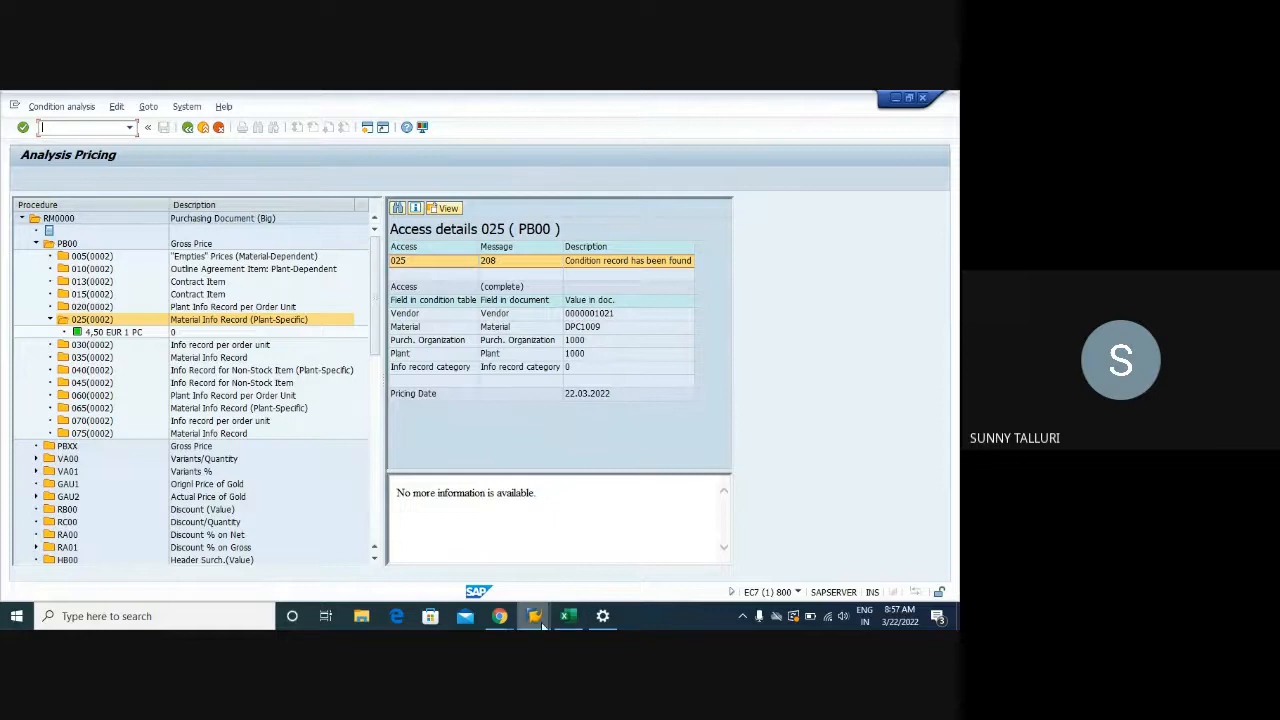
mouse_move(538, 618)
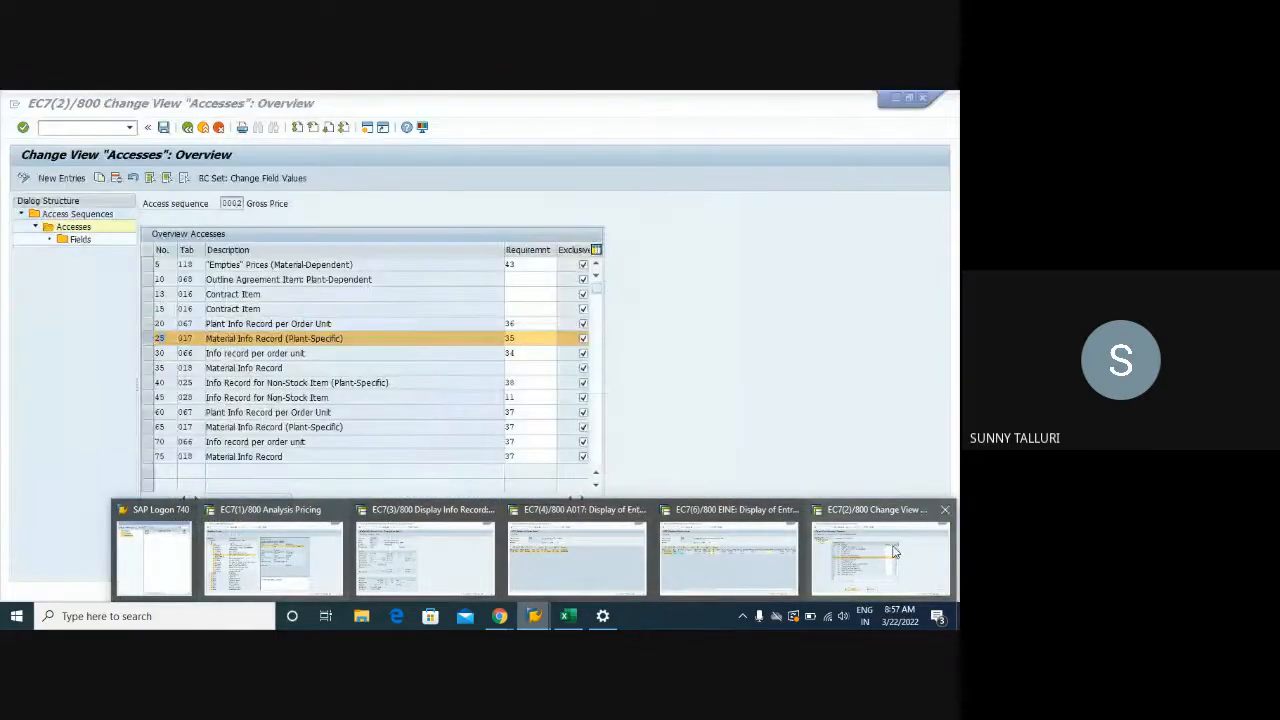
left_click(895, 551)
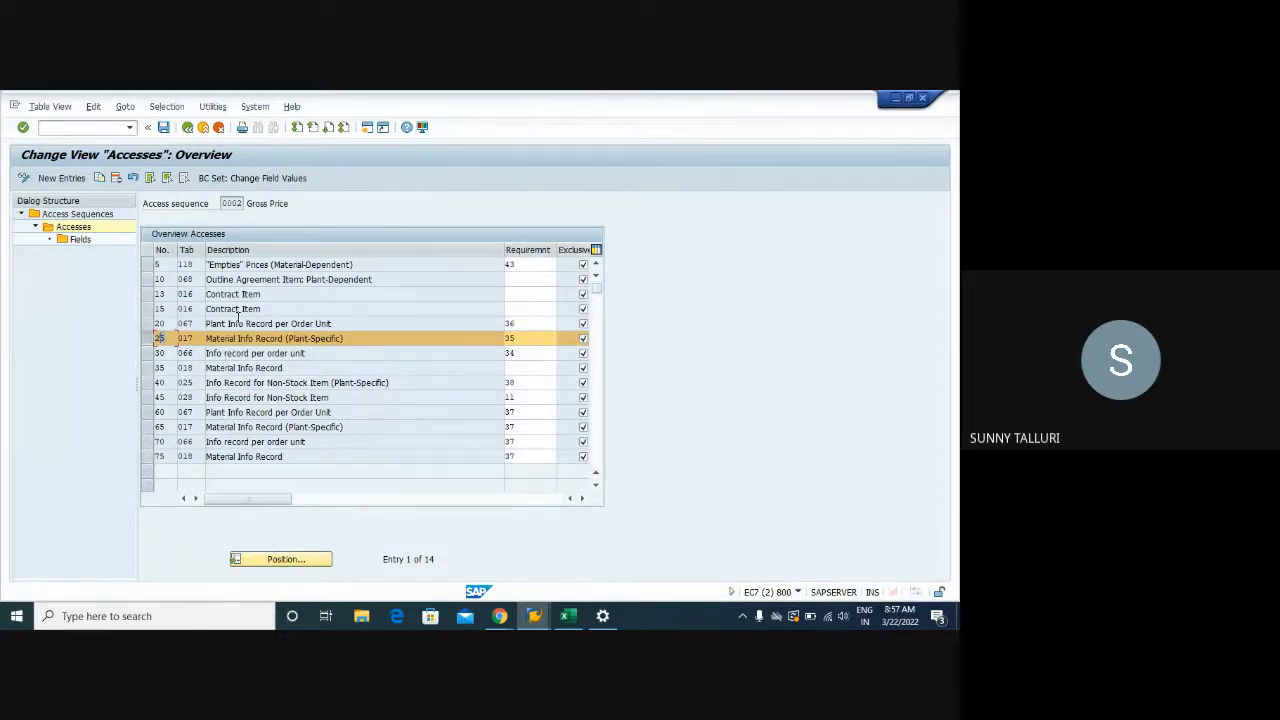
Go through the condition tables of accesses 5, 13, 15, 20, 25, 40, 60 and 70: 118, 067, 017, 025 and 066
left_click_drag(286, 297, 190, 294)
left_click_drag(274, 308, 190, 309)
left_click_drag(345, 323, 200, 324)
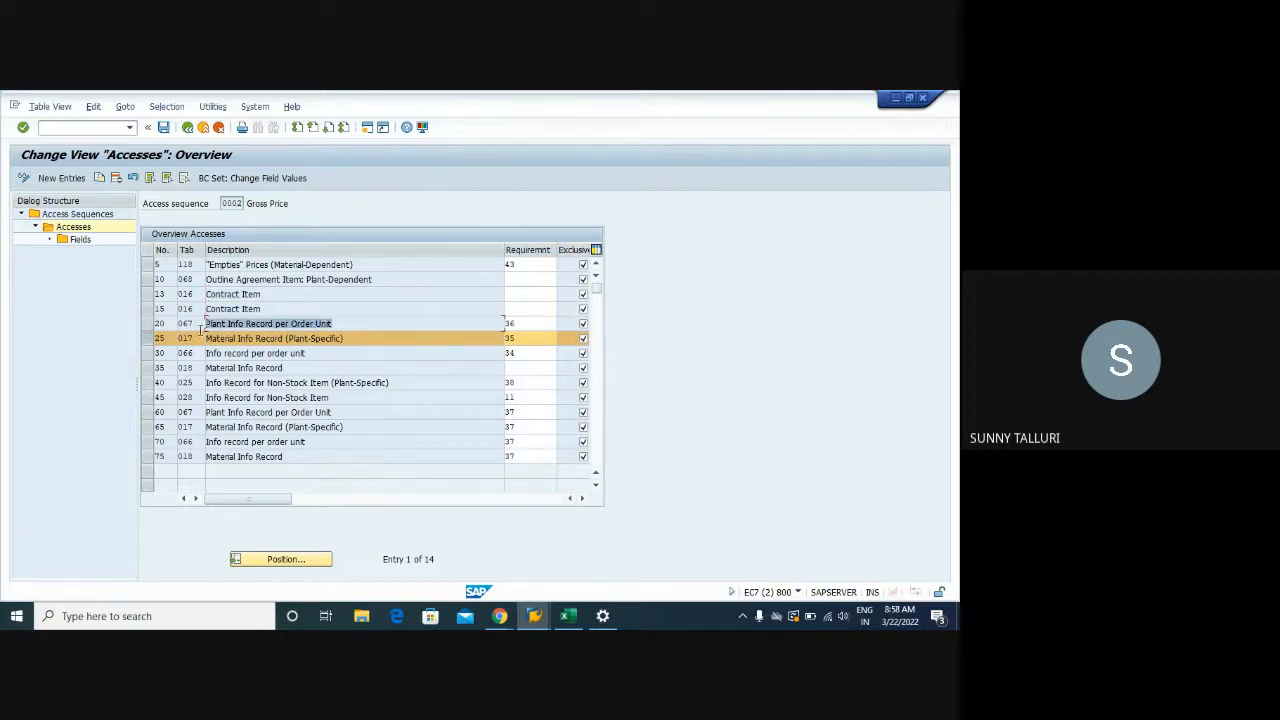
left_click(166, 329)
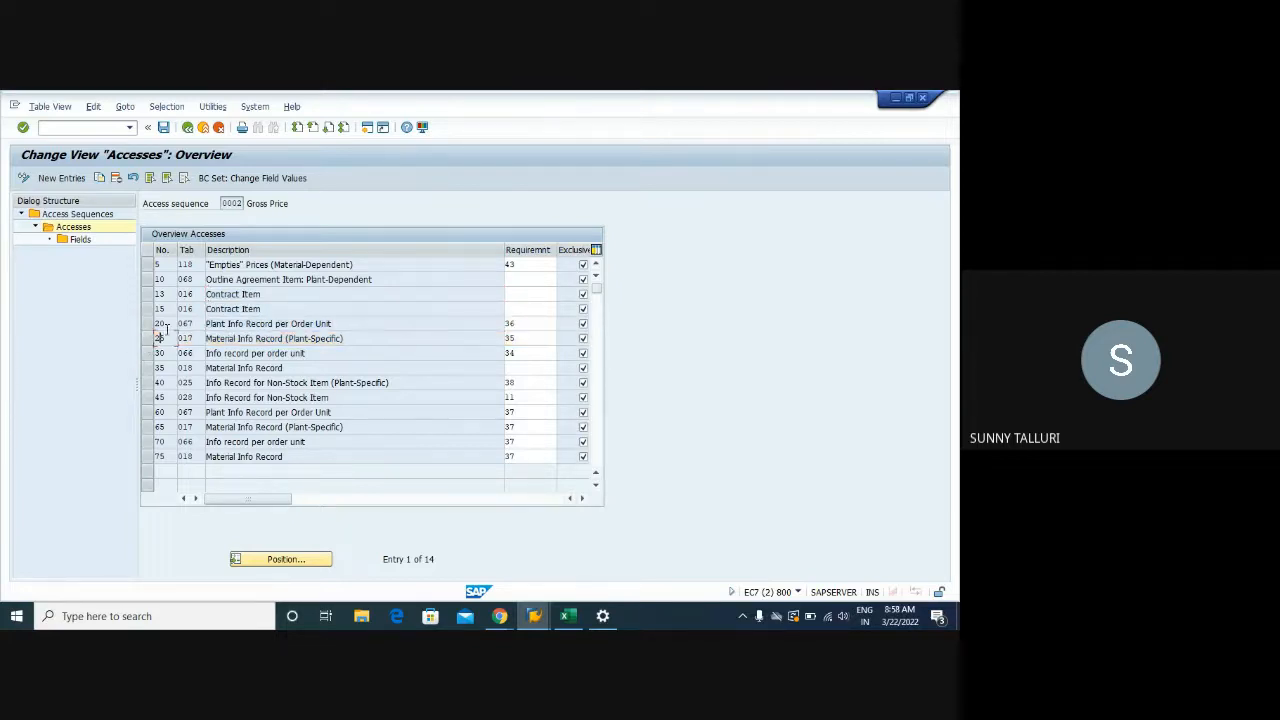
left_click(195, 324)
double_click(190, 338)
left_click(186, 456)
double_click(181, 441)
double_click(171, 412)
double_click(188, 397)
double_click(182, 383)
double_click(190, 264)
left_click(567, 616)
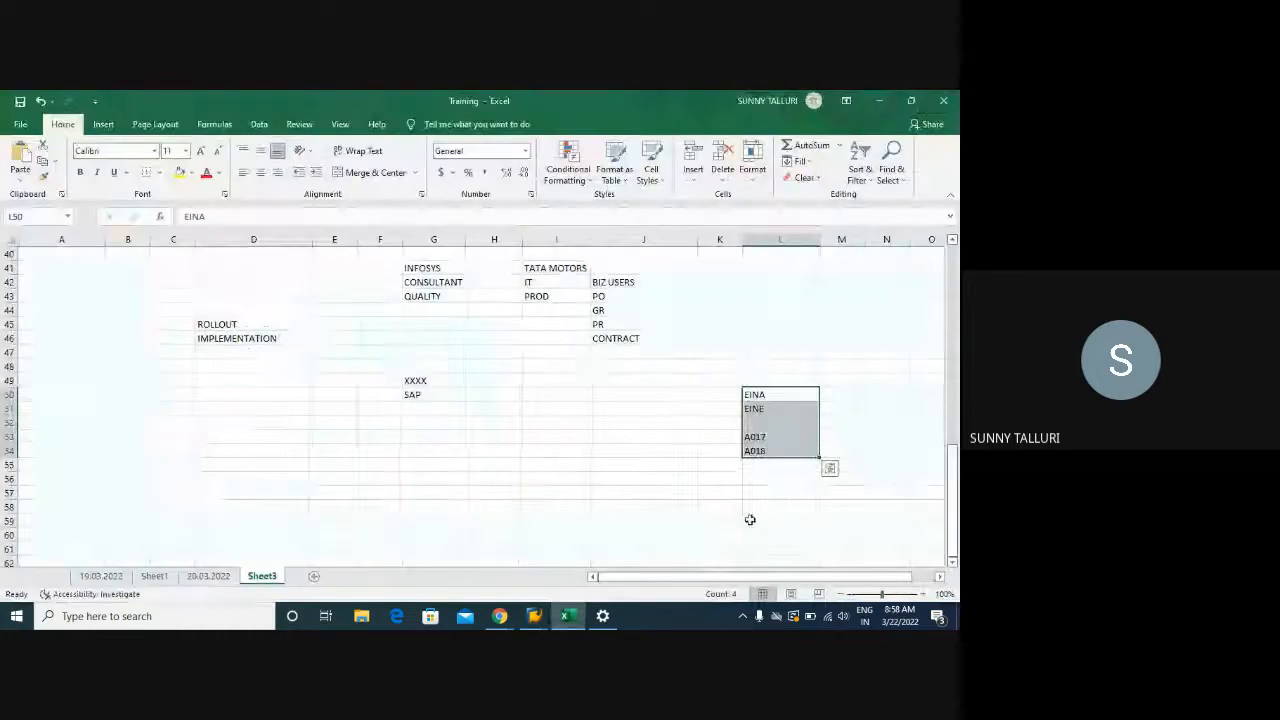
Enter the table numbers 67, 66, 25, 28 and 16 down cells L56 to L60
left_click(760, 477)
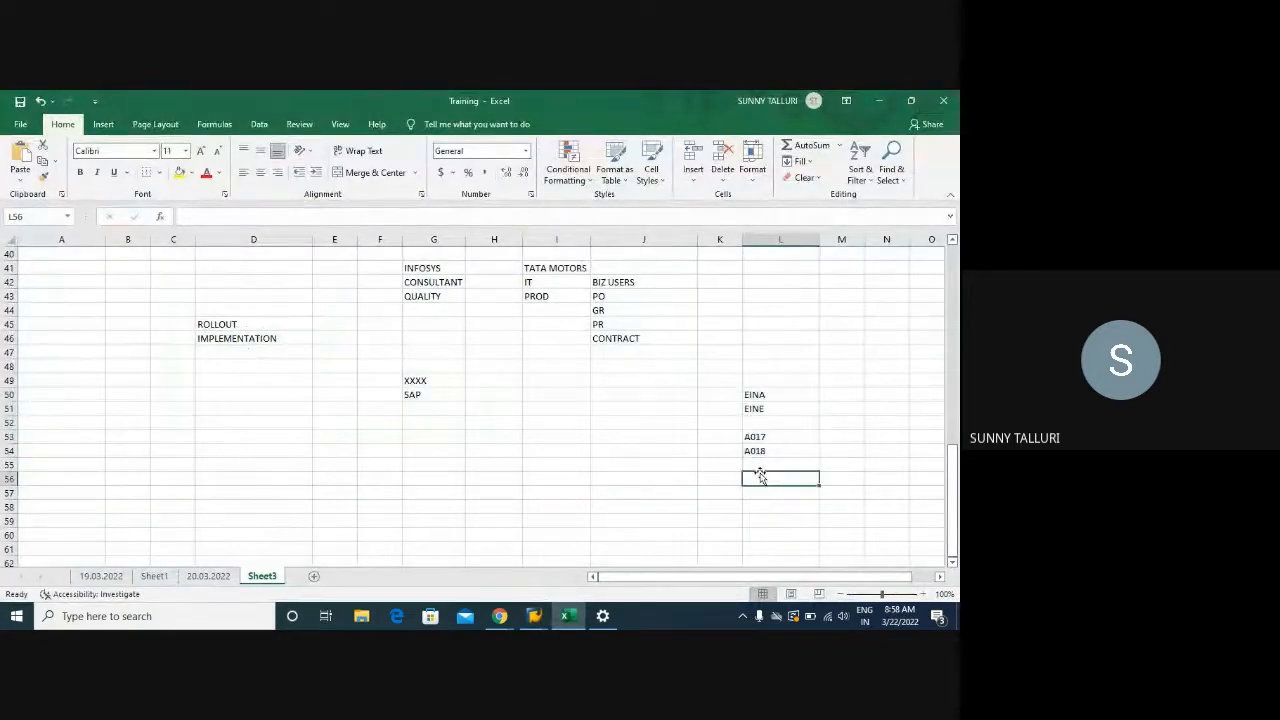
type("67")
key("Return")
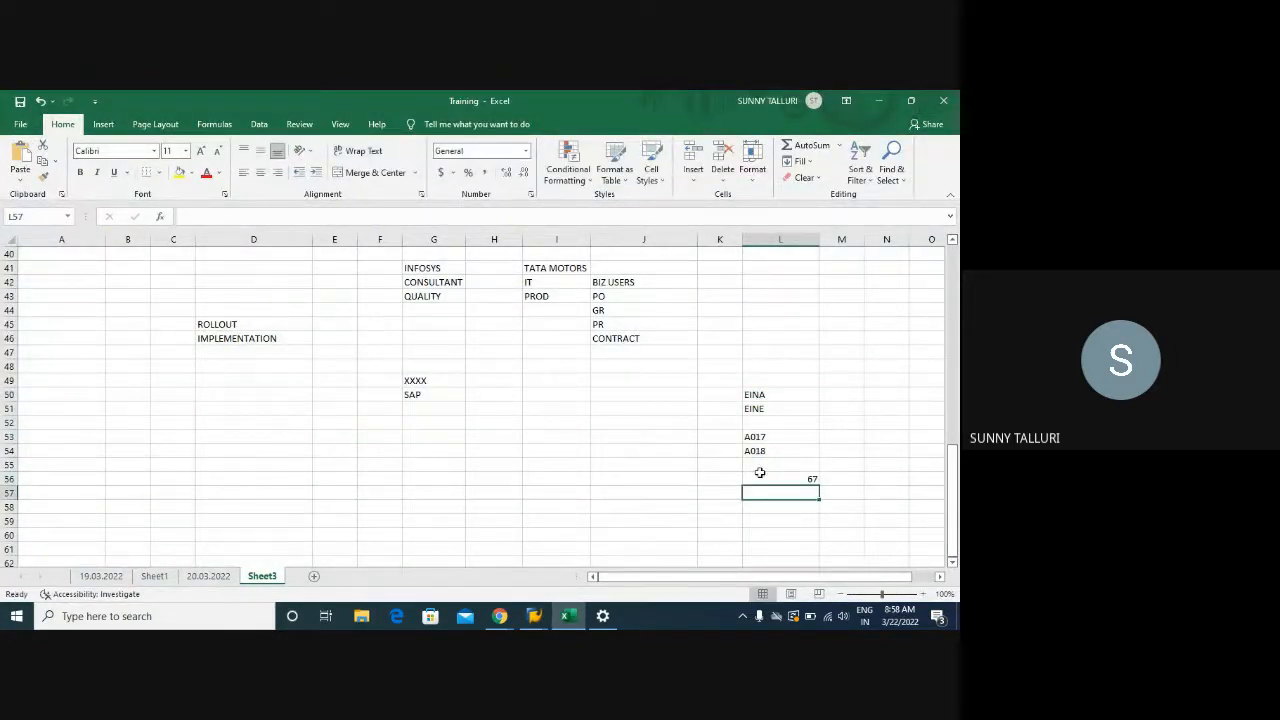
type("66")
key("Return")
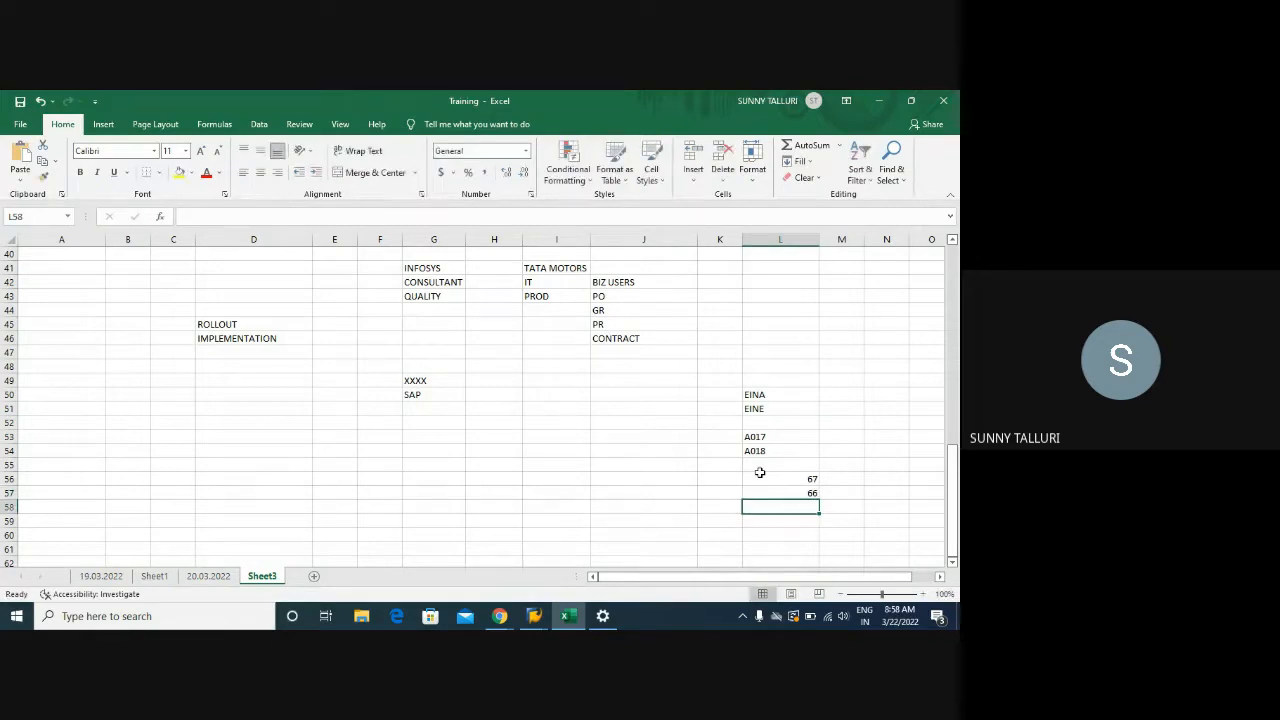
type("025")
key("Return")
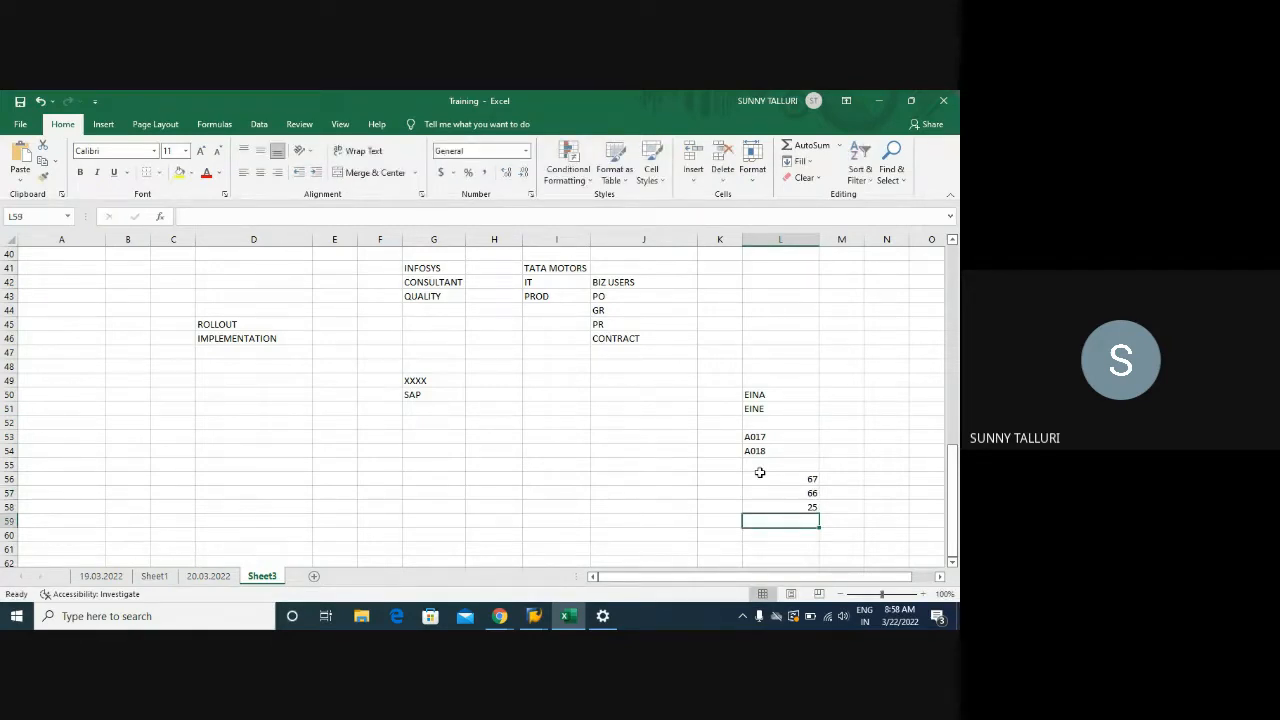
type("028")
key("Return")
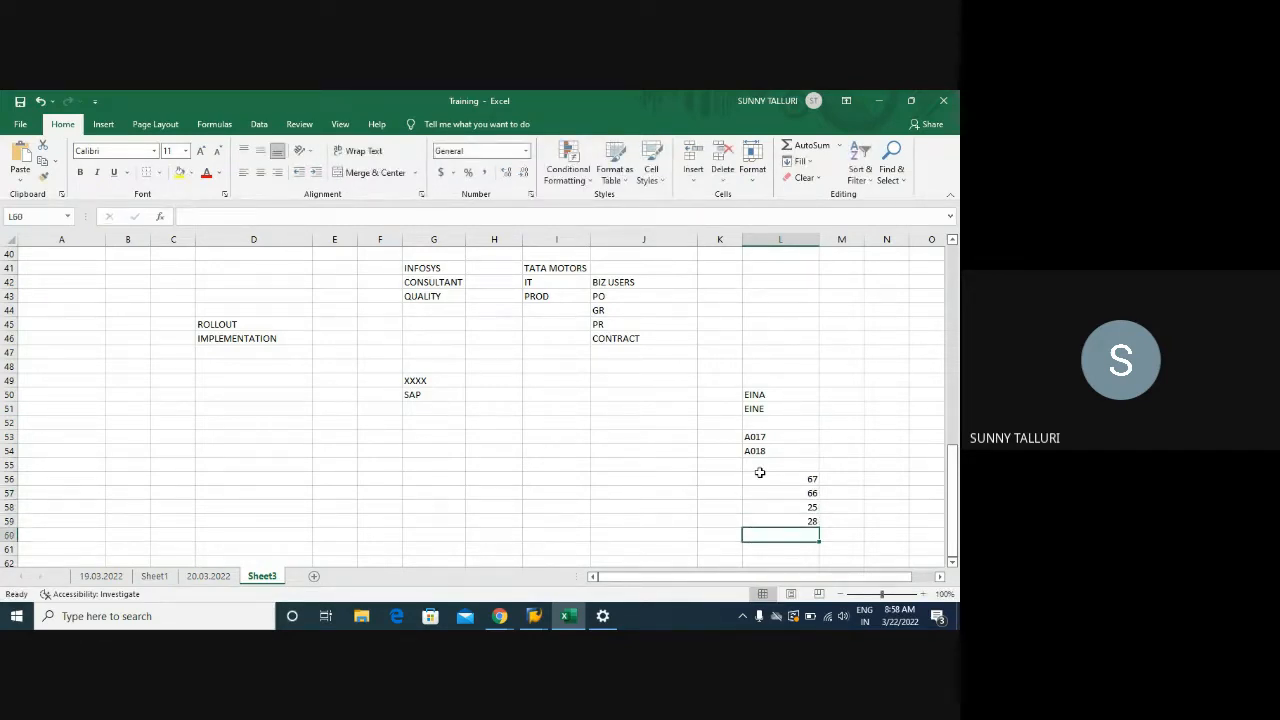
mouse_move(534, 616)
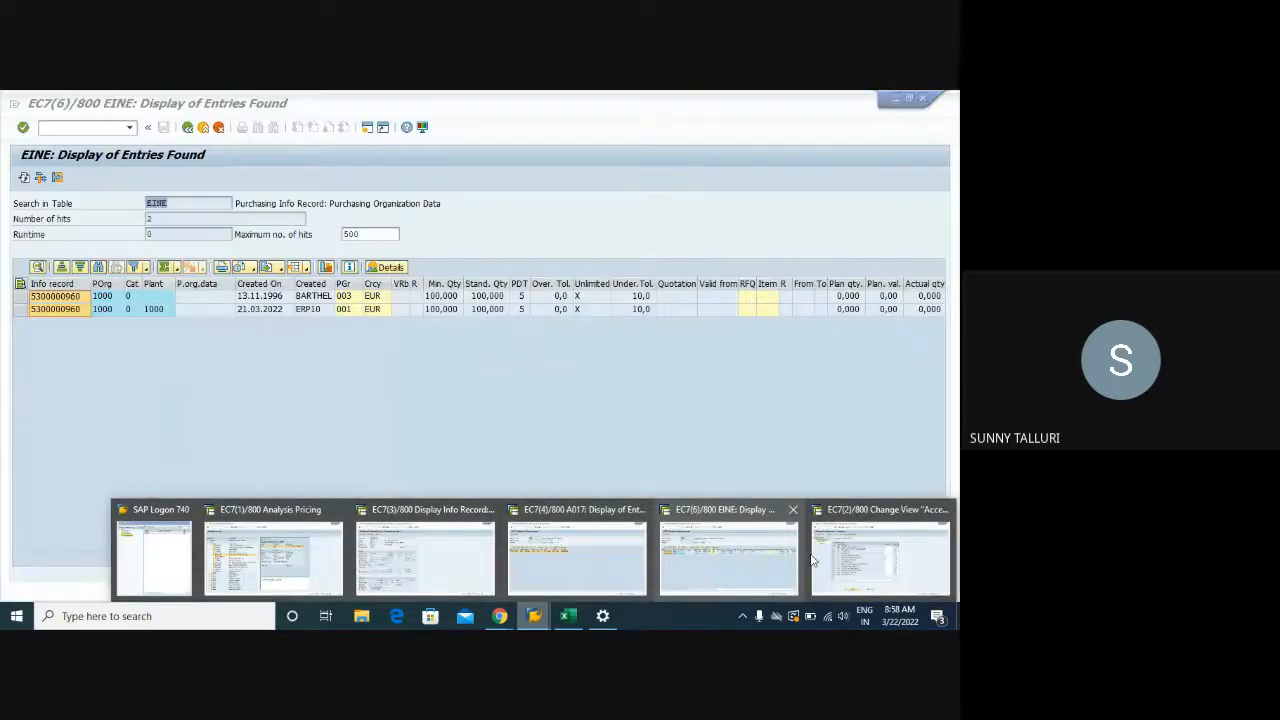
left_click(880, 555)
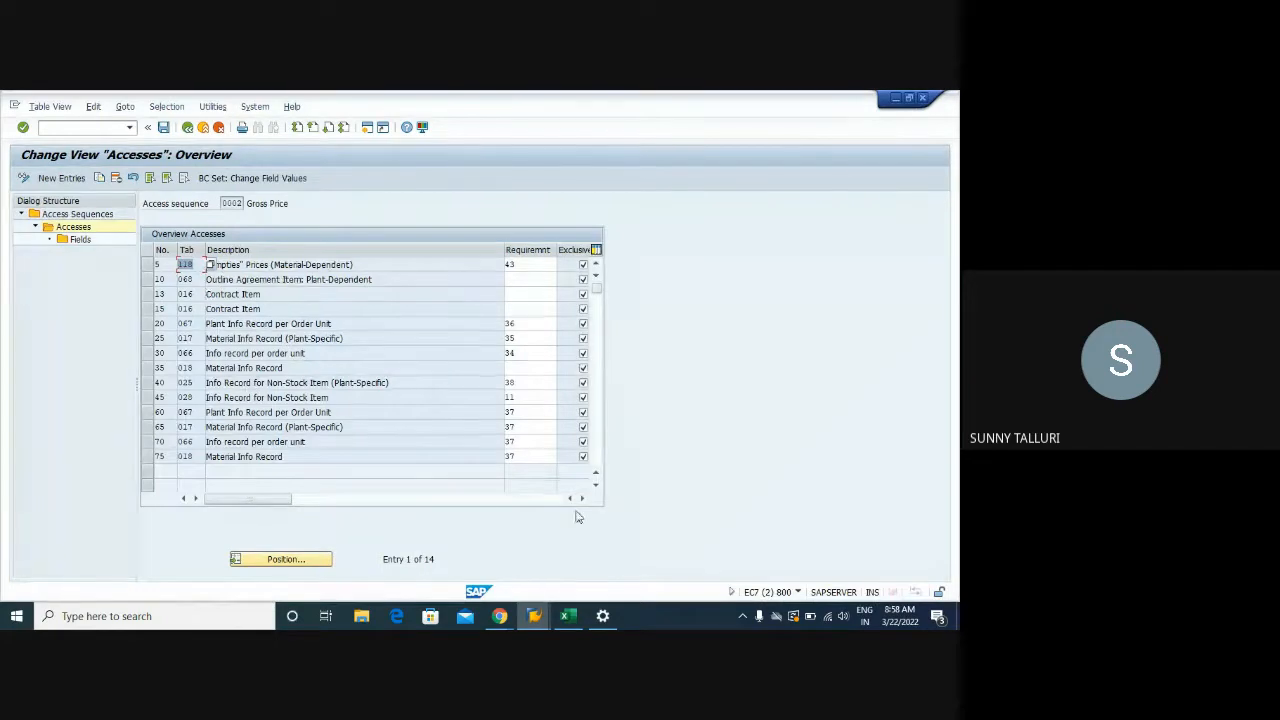
left_click(567, 616)
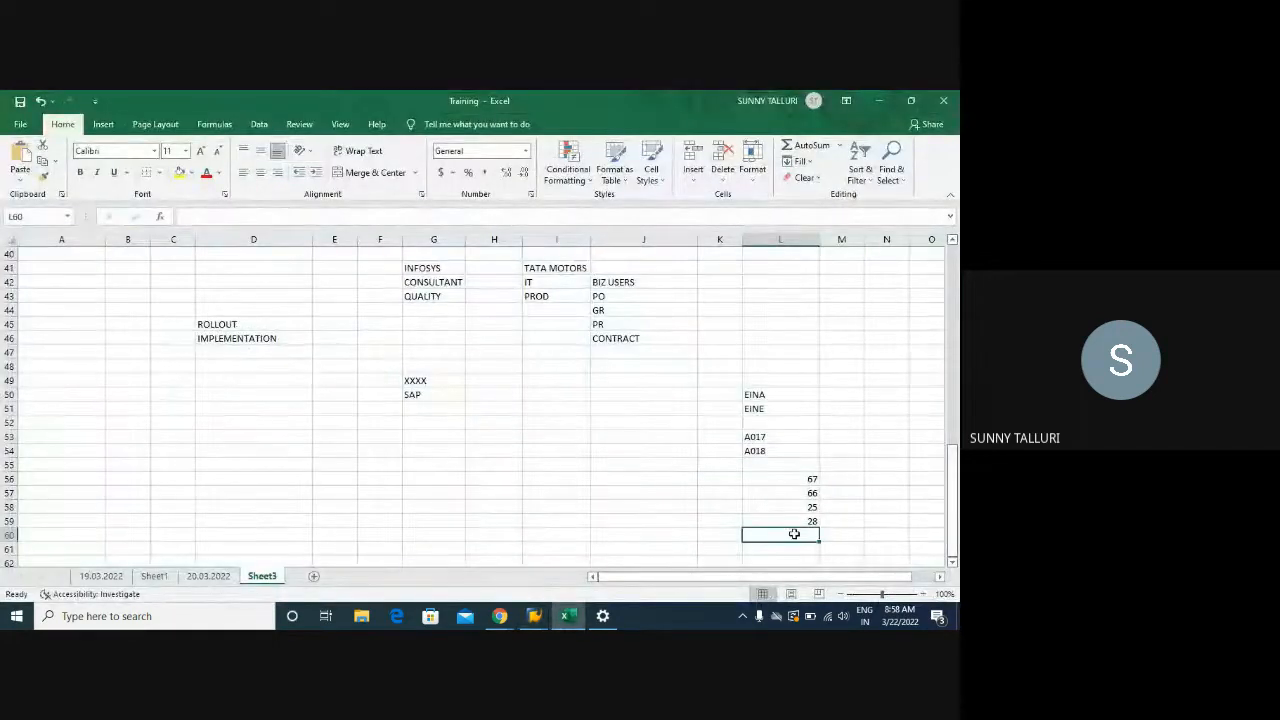
type("16")
key("Return")
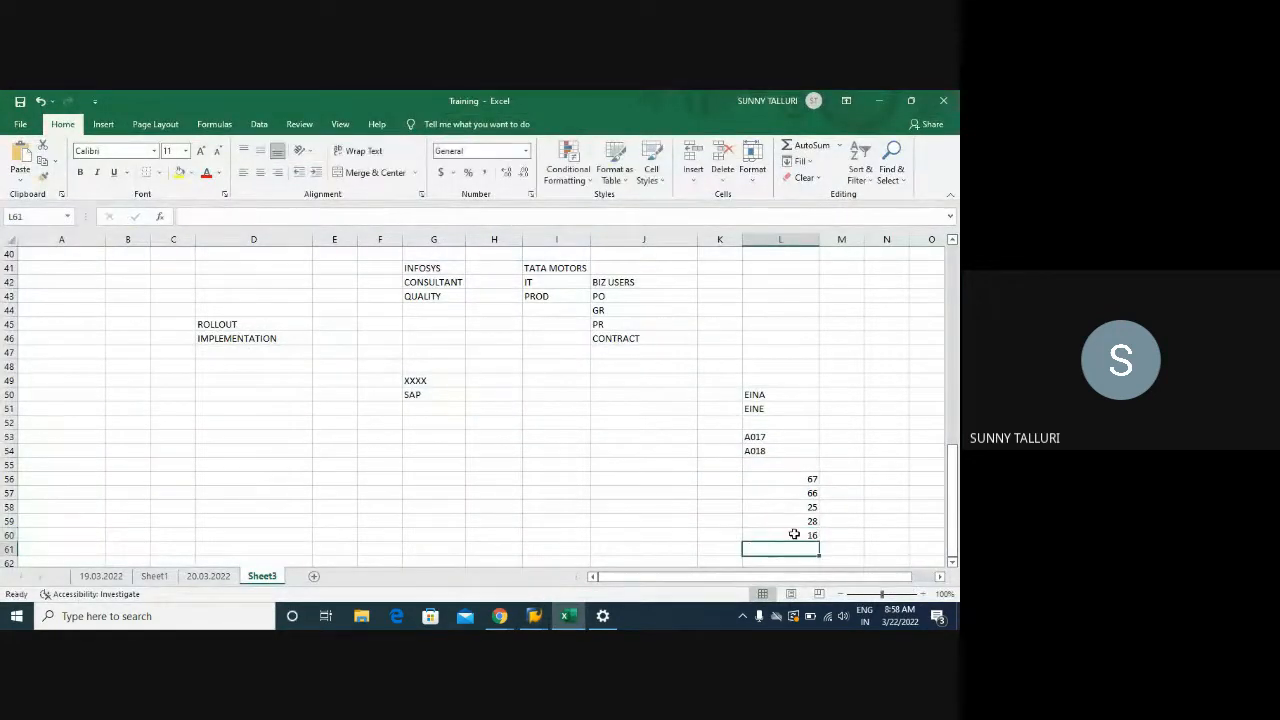
Start J58 as A0 and enter 017 in F57
left_click(608, 505)
type("A0")
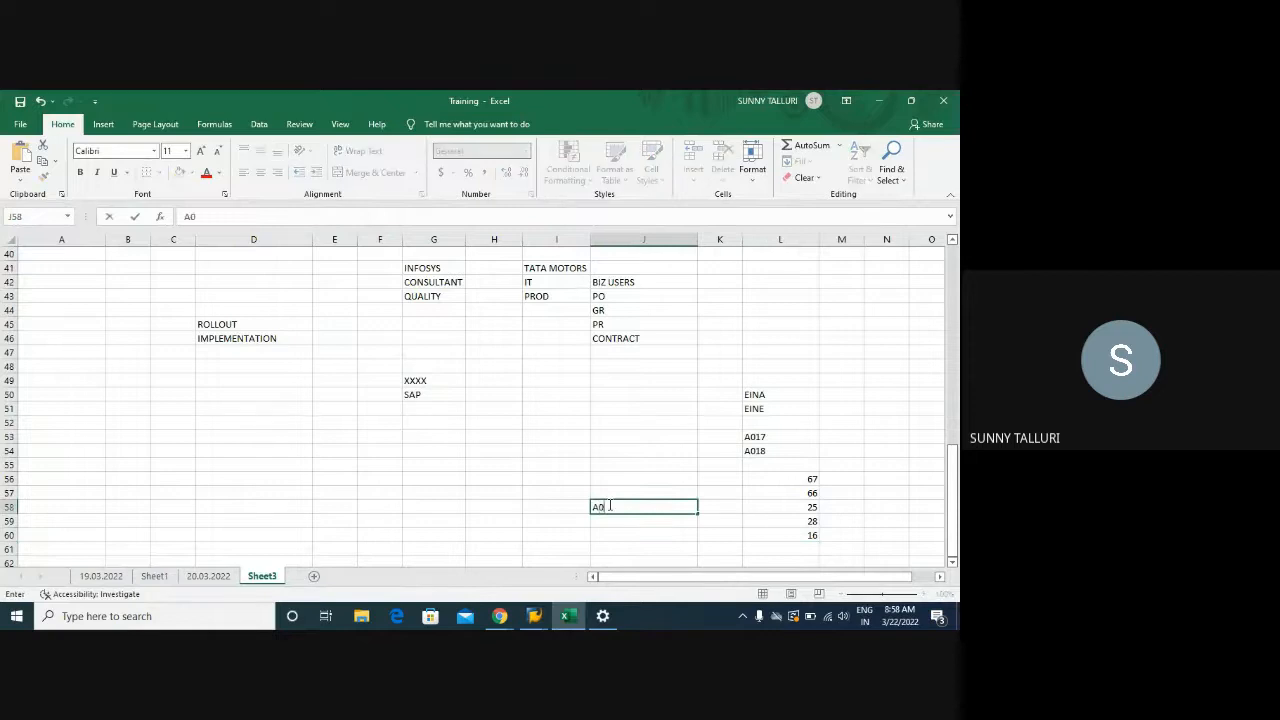
left_click(395, 497)
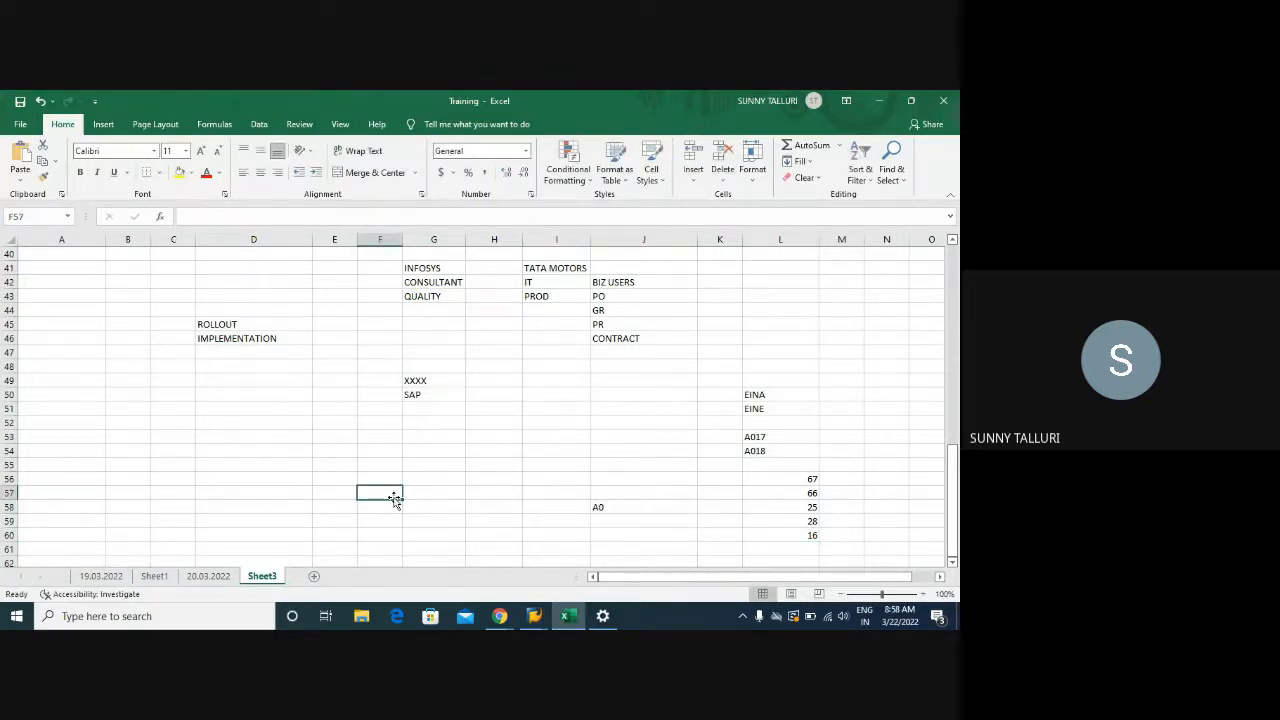
type("17")
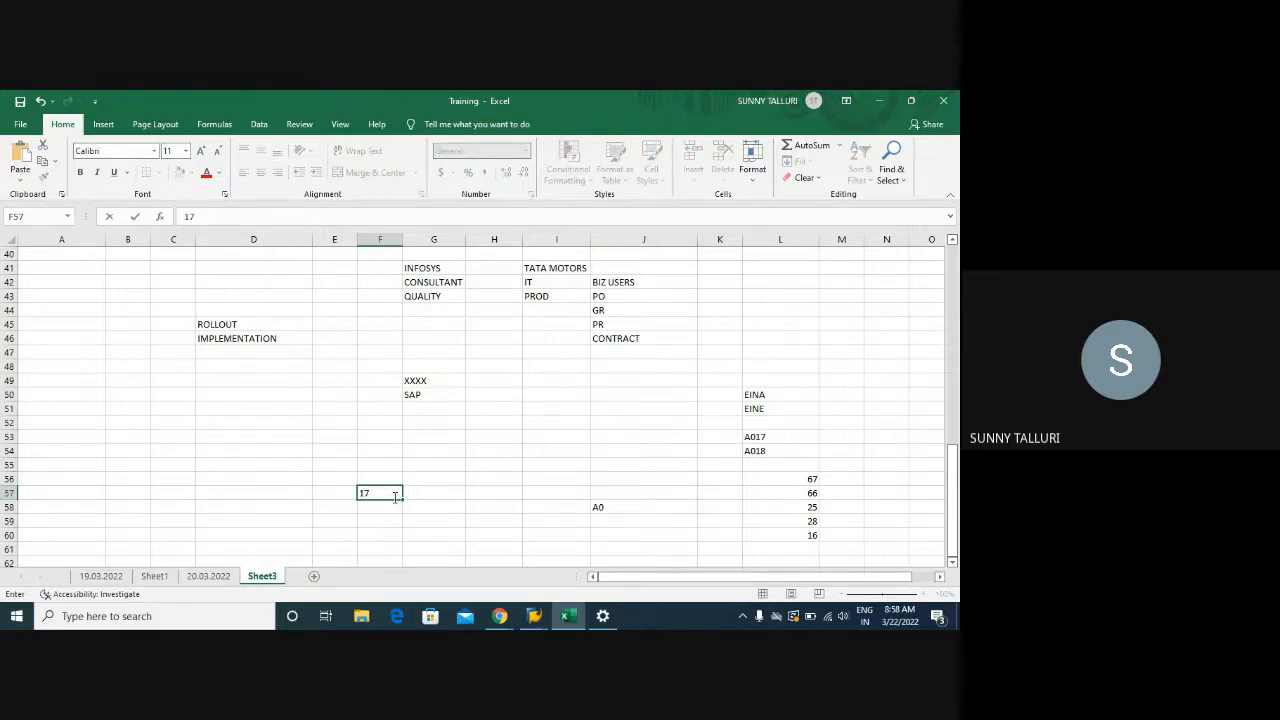
key("BackSpace")
key("BackSpace")
type("017")
left_click(776, 440)
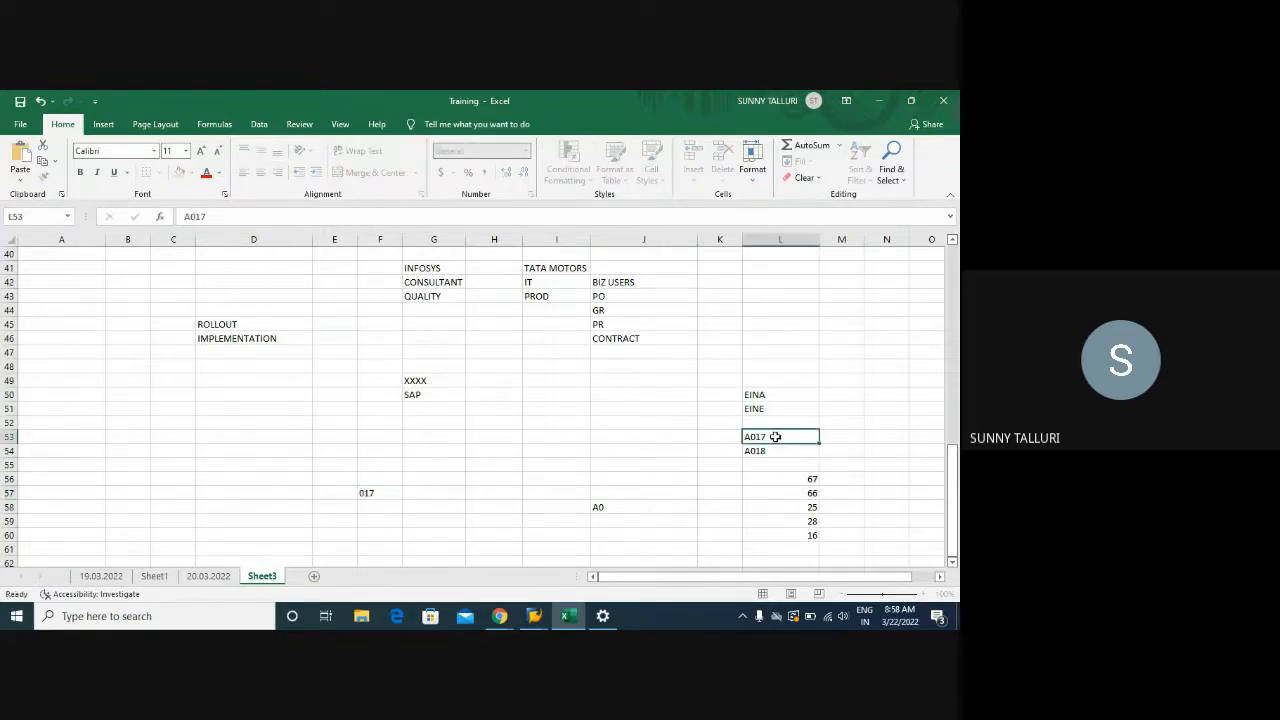
Change J58 from A0 to A017 and enter B in H59
left_click(626, 507)
key("BackSpace")
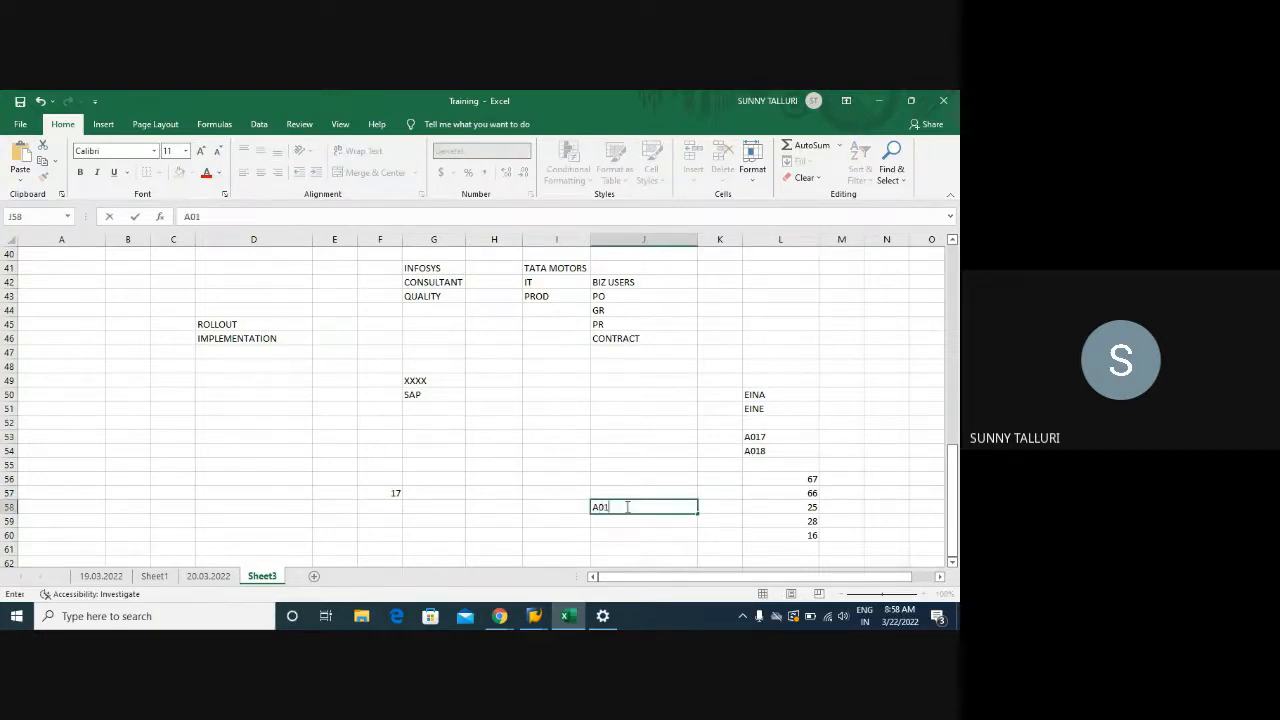
type("A017")
key("Return")
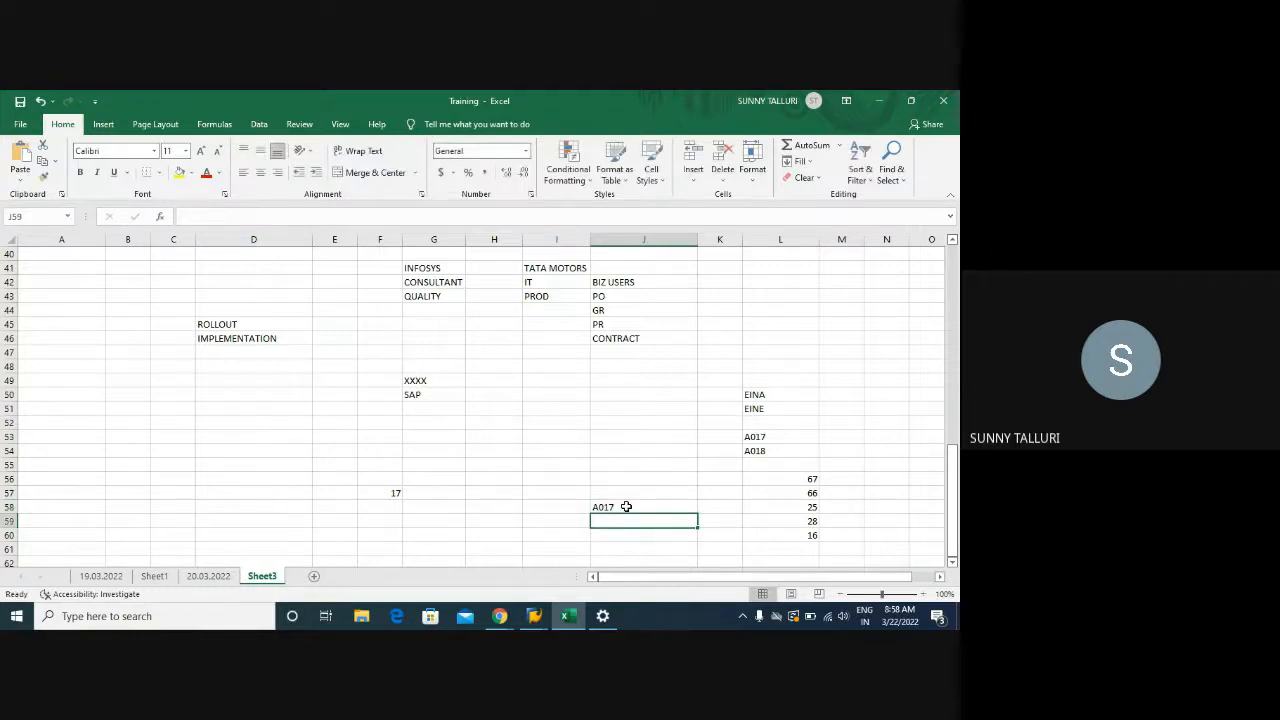
left_click(482, 522)
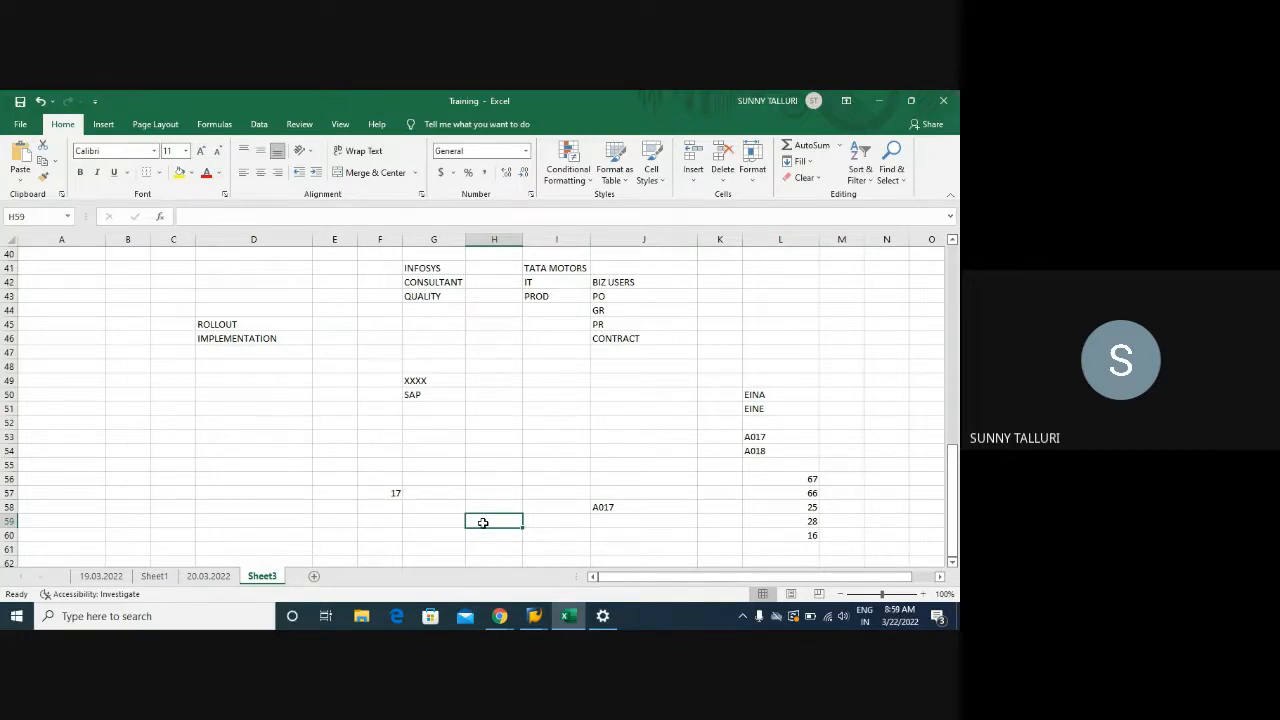
type("B")
key("Return")
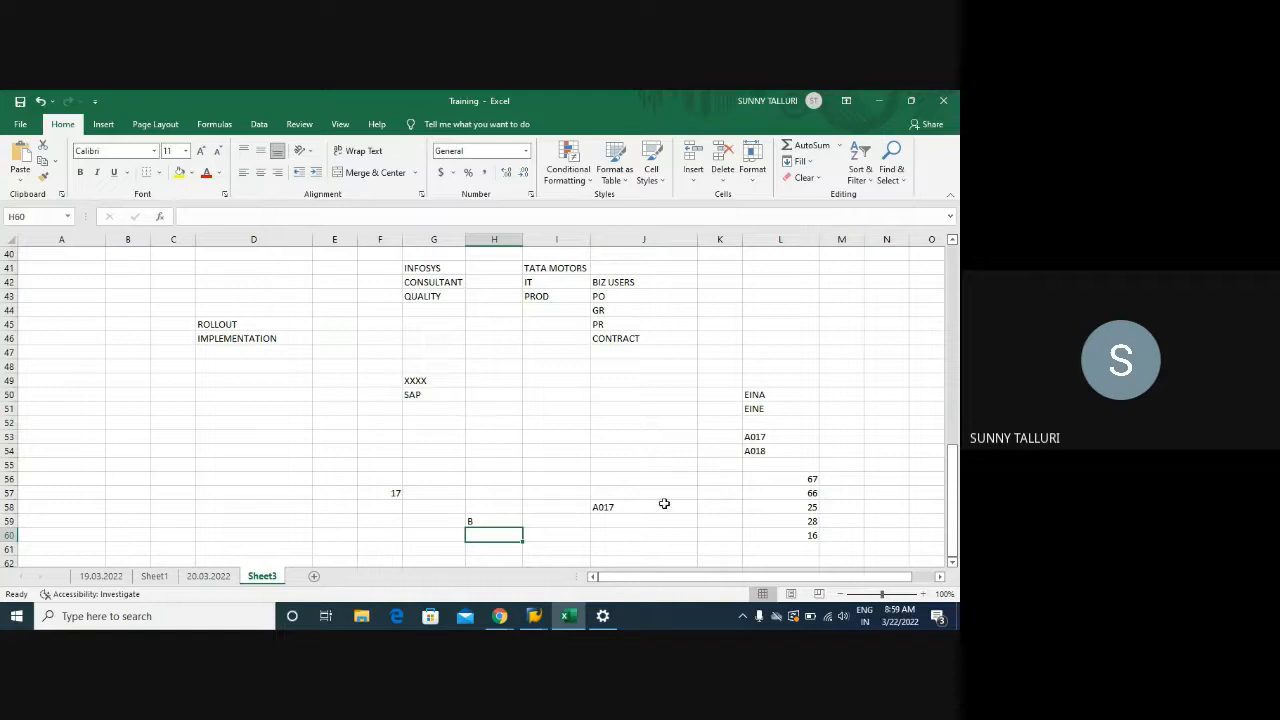
left_click(613, 506)
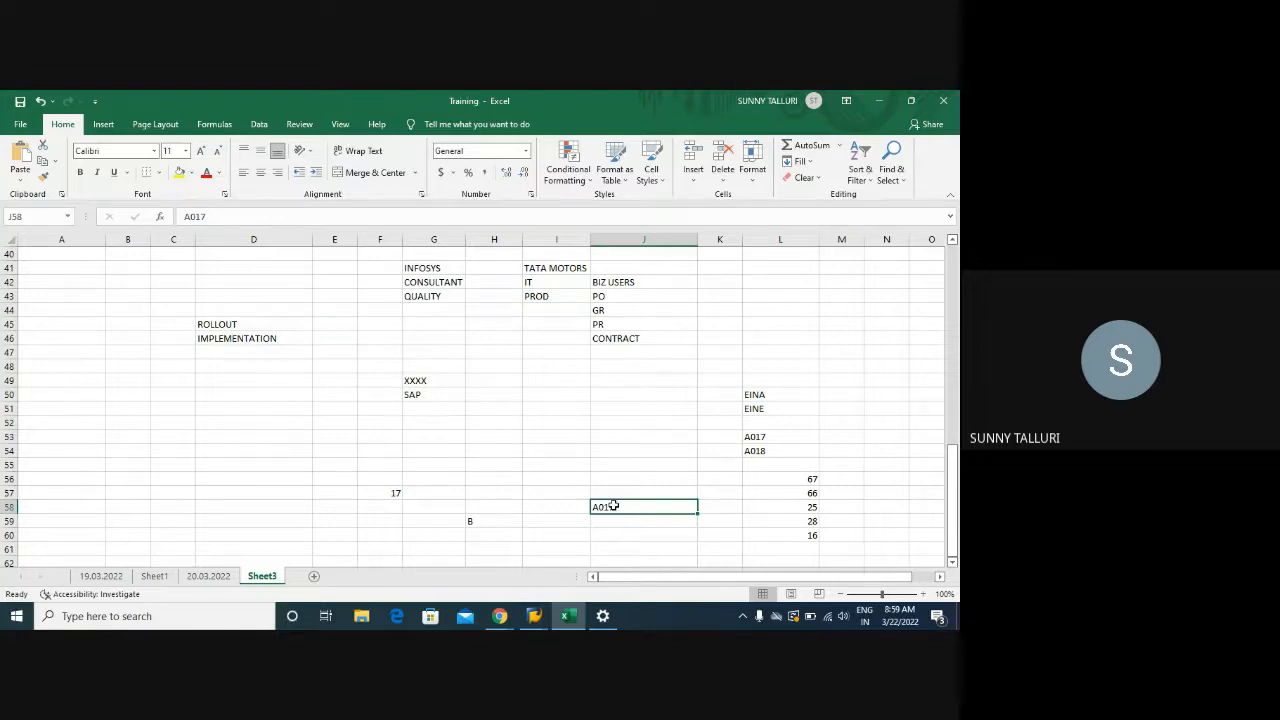
left_click(534, 616)
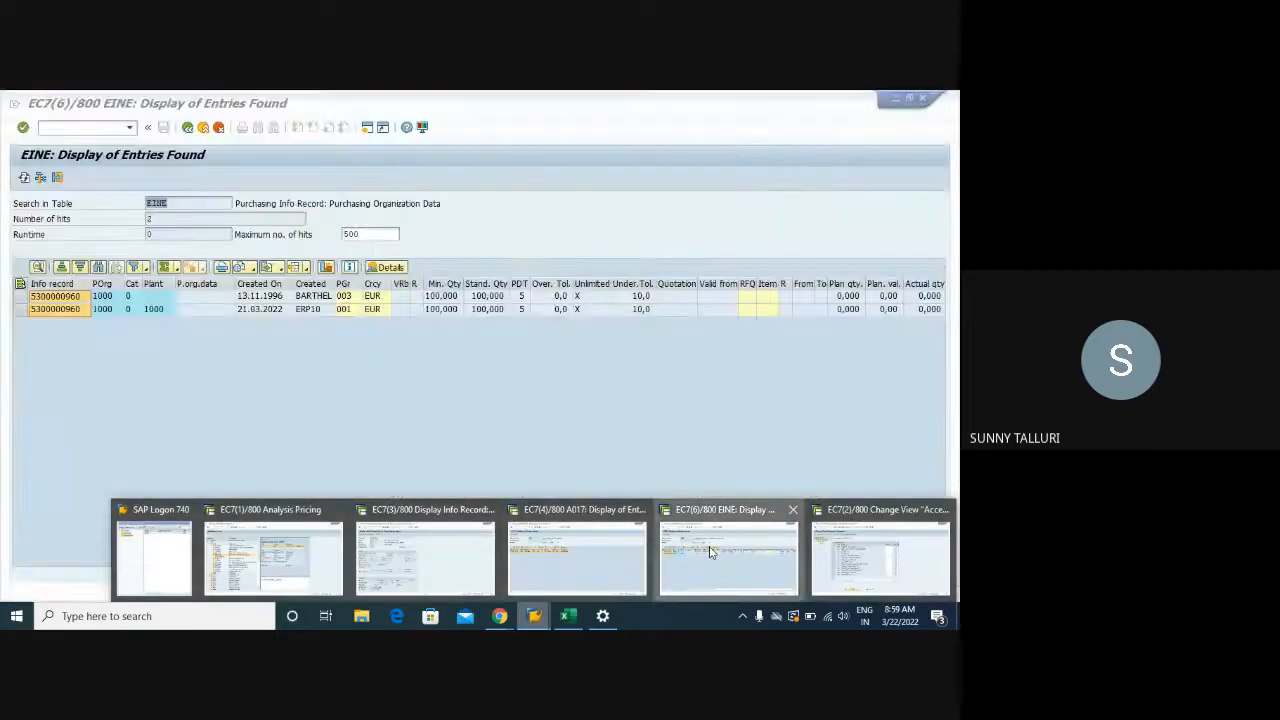
Review access 025 in the Analysis Pricing session, then bring back the sequence 0002 accesses overview
left_click(728, 560)
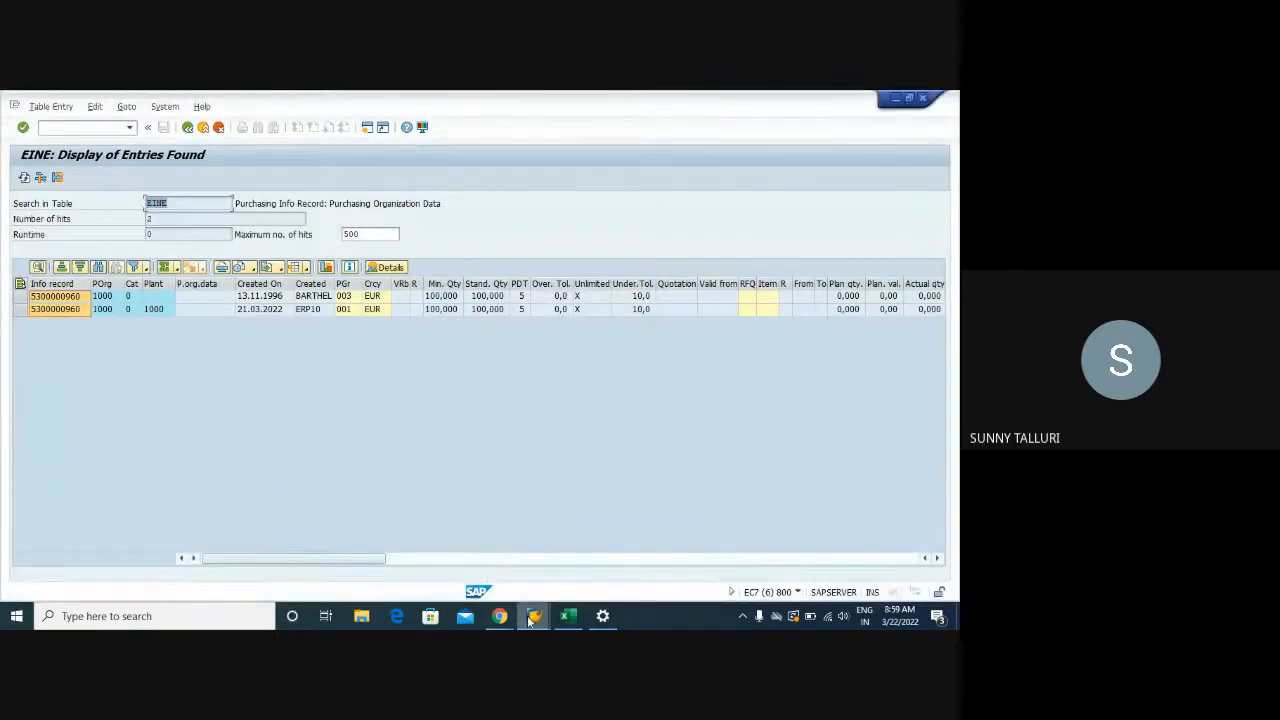
left_click(533, 616)
left_click(272, 545)
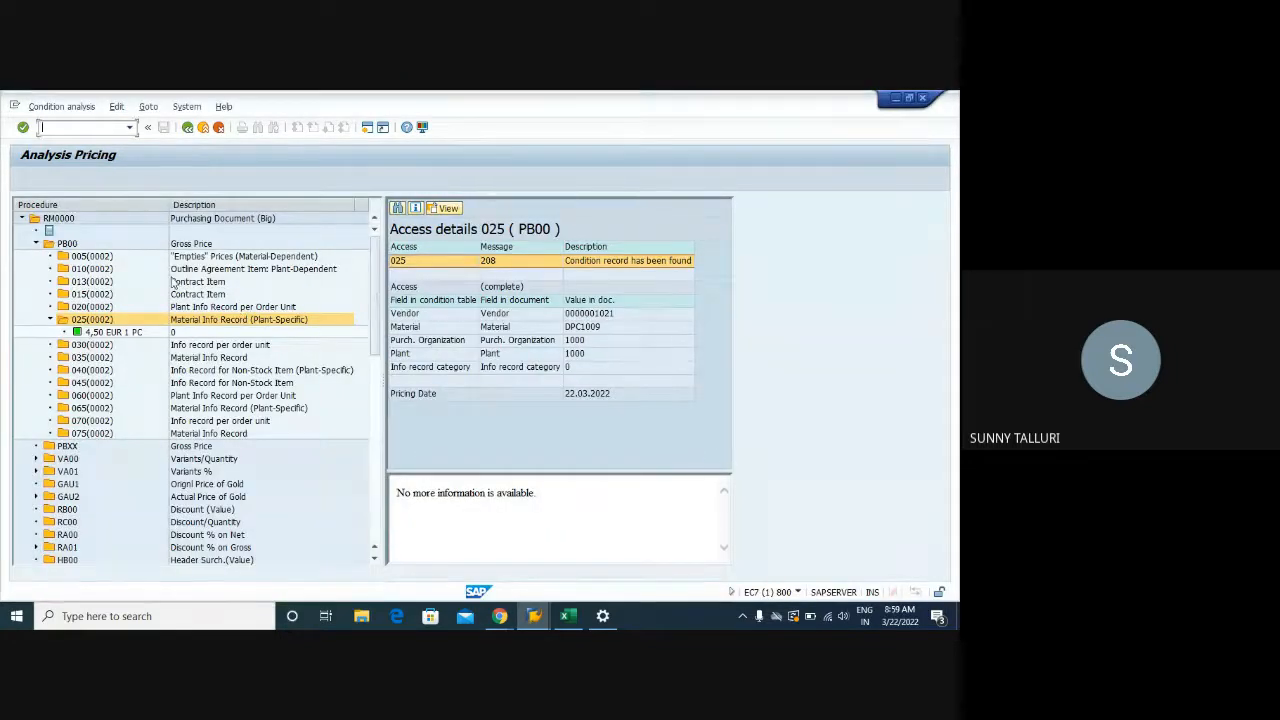
left_click(534, 616)
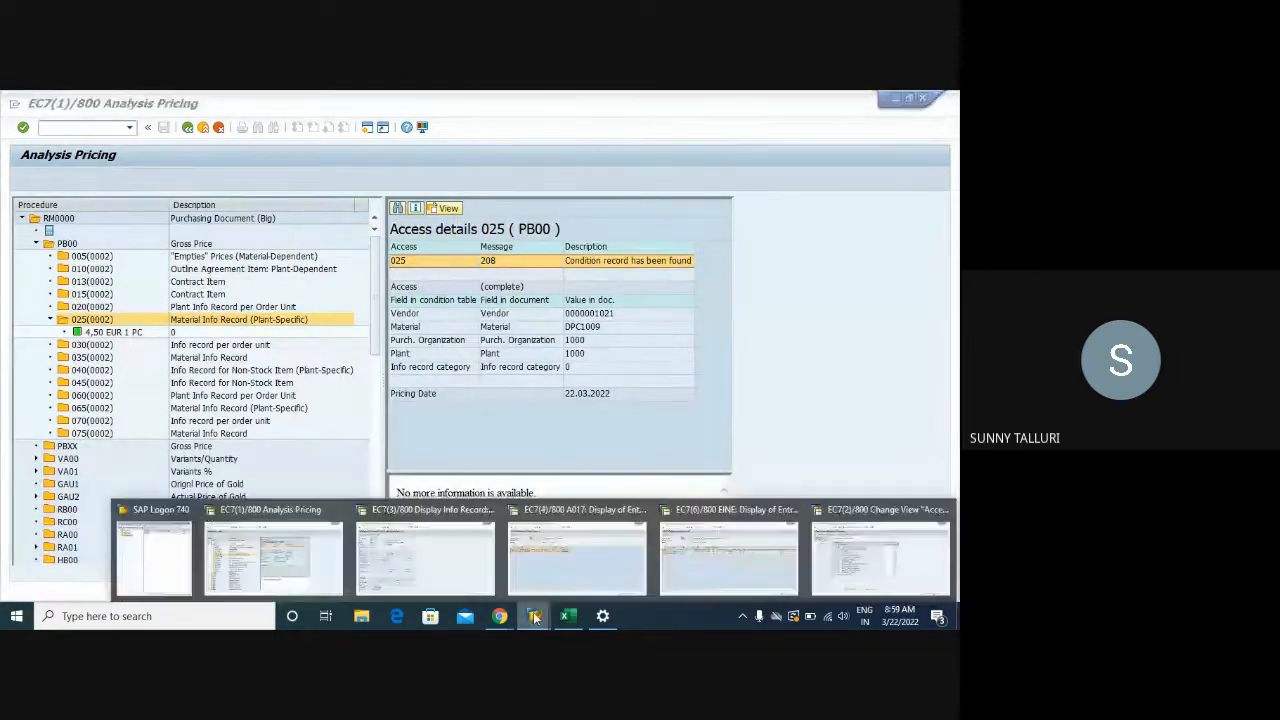
mouse_move(843, 549)
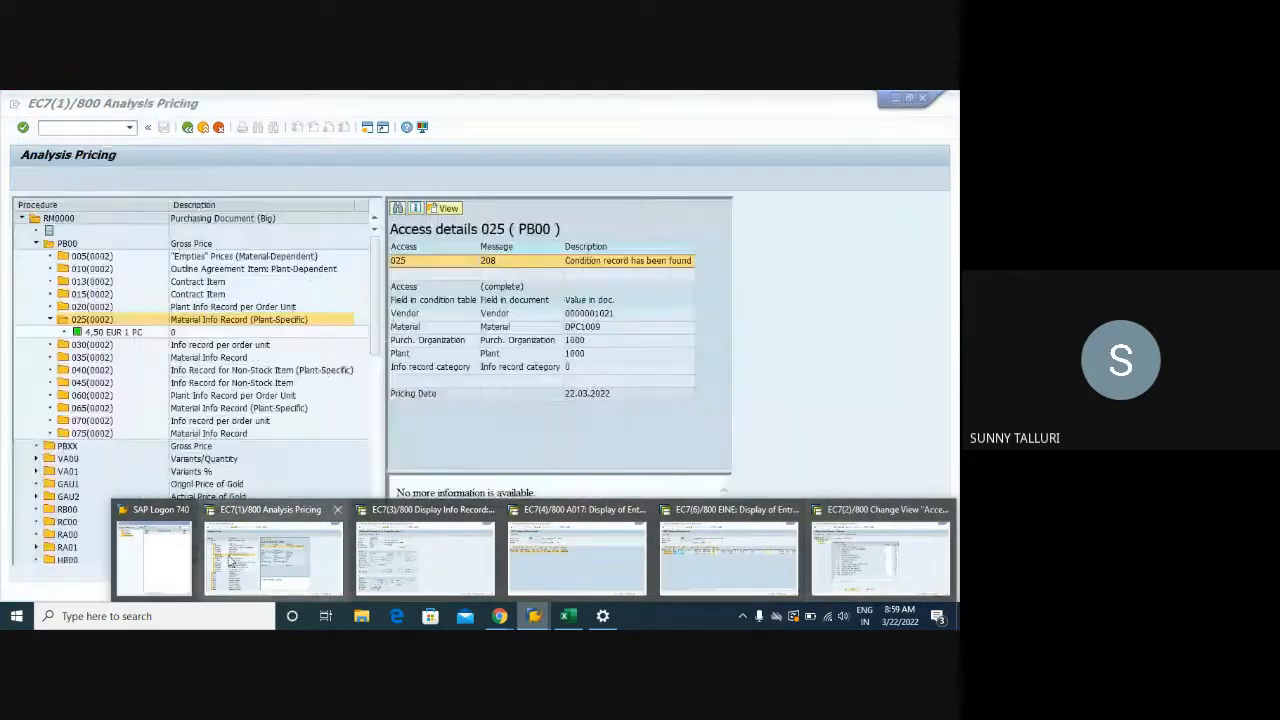
left_click(229, 562)
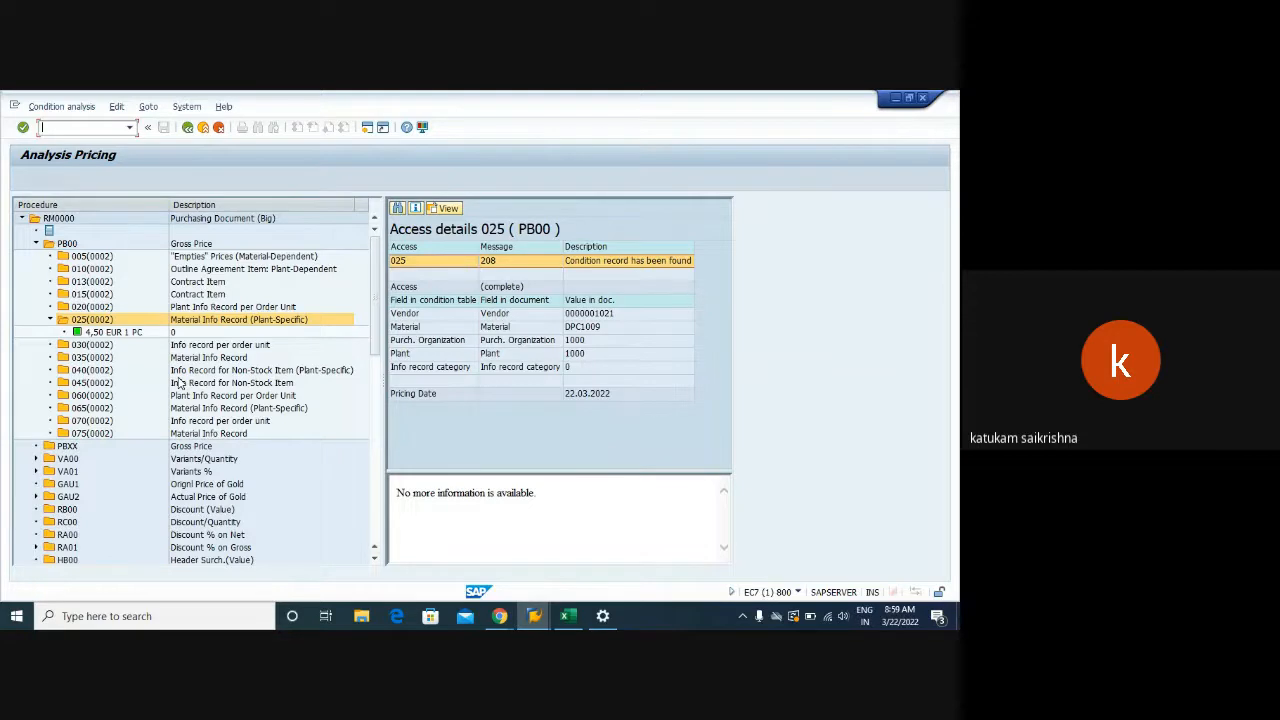
left_click(503, 618)
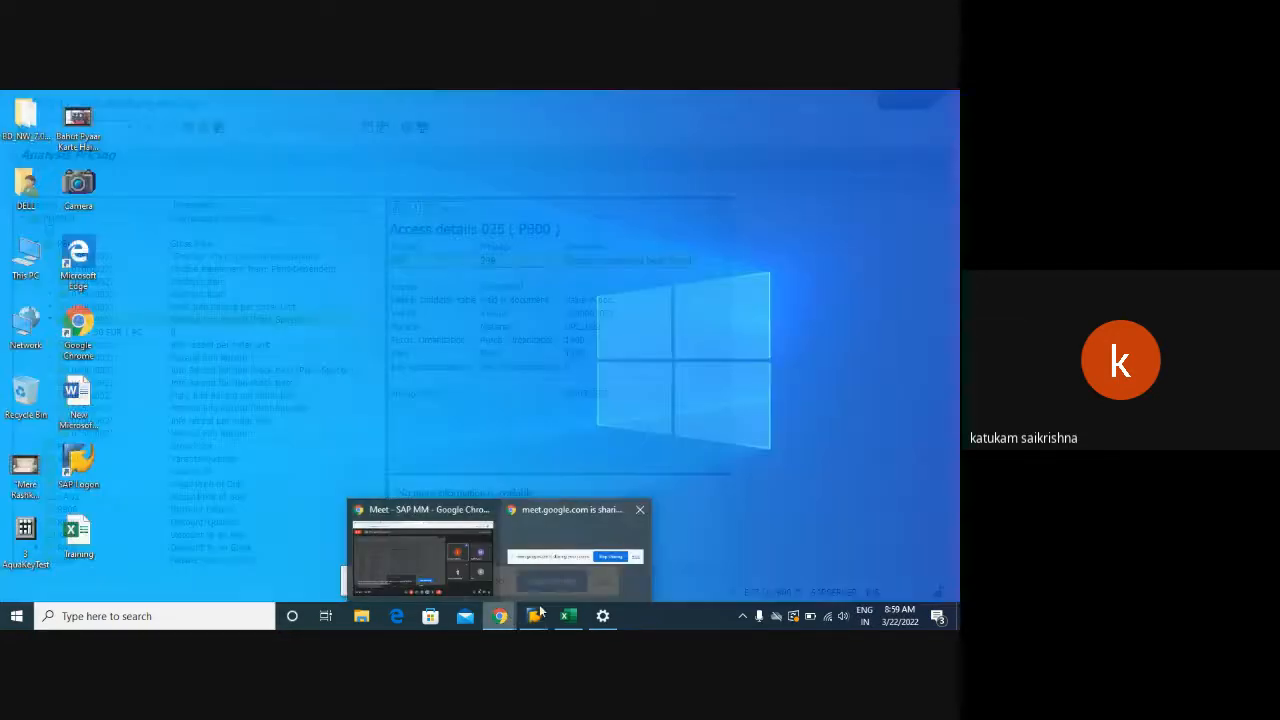
mouse_move(536, 614)
left_click(875, 545)
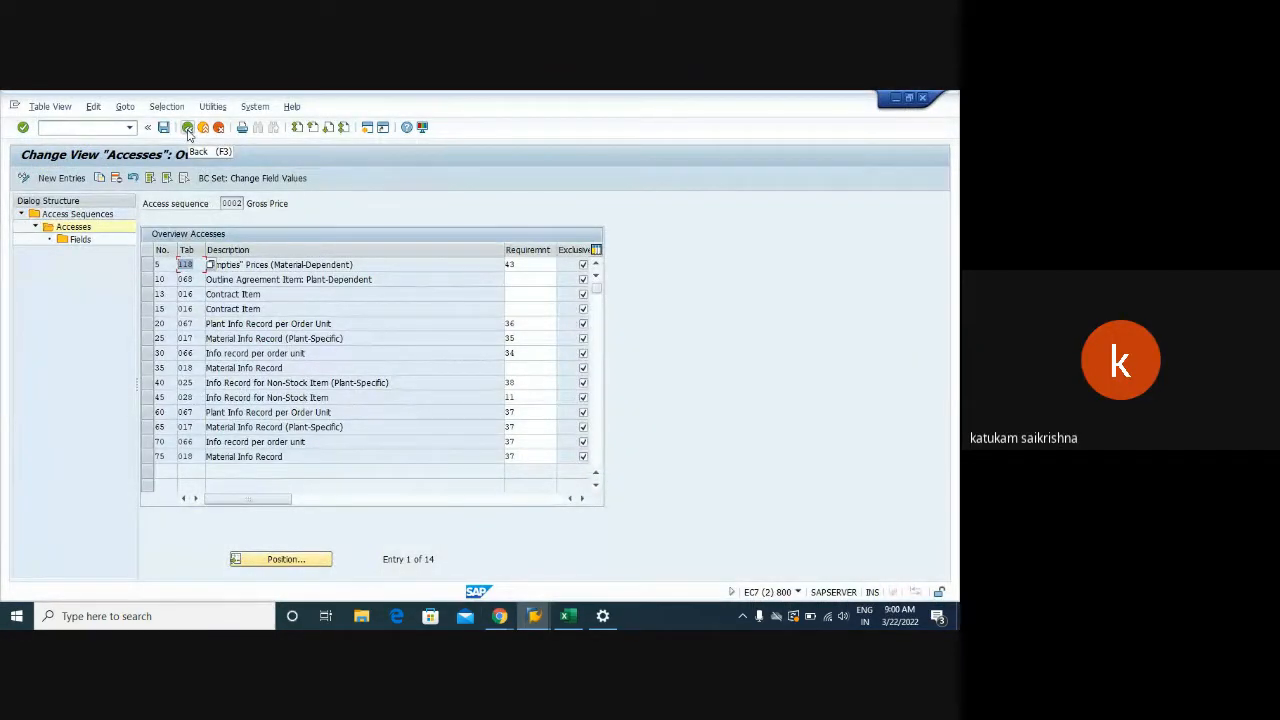
Mark access 25 Material Info Record (Plant-Specific), table 017, and check the other open windows
left_click(148, 340)
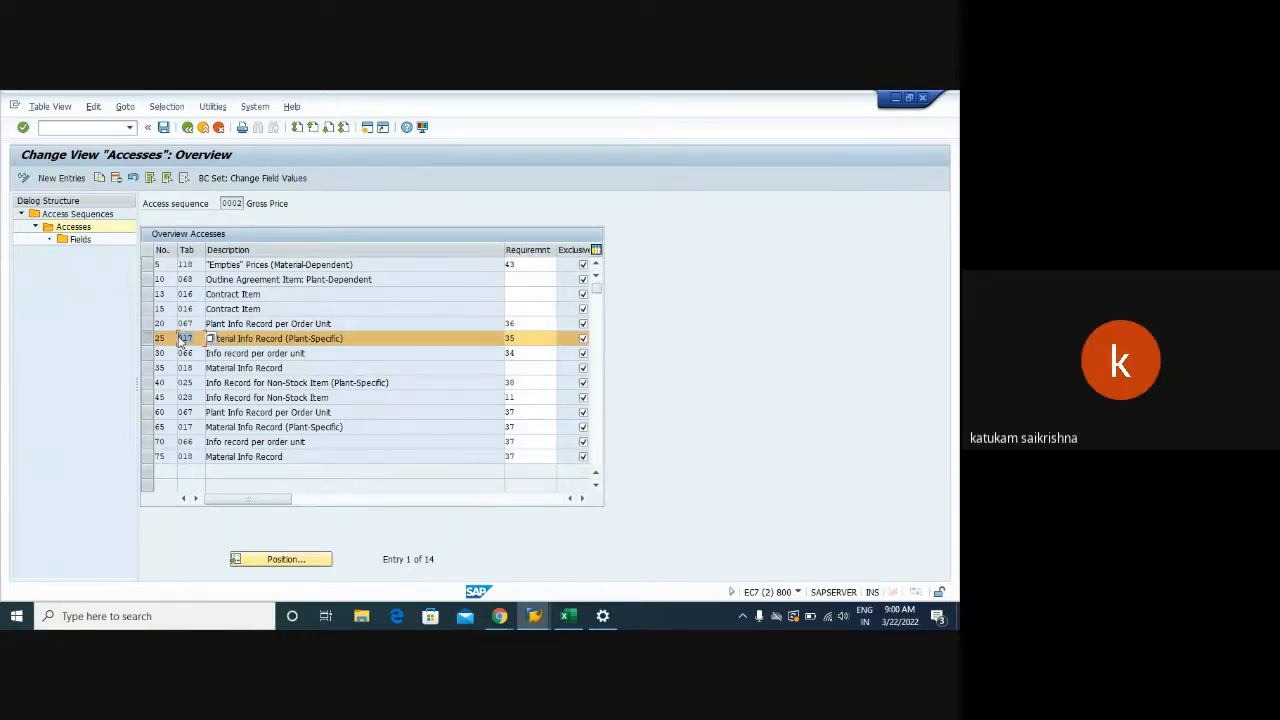
left_click(534, 616)
left_click(370, 448)
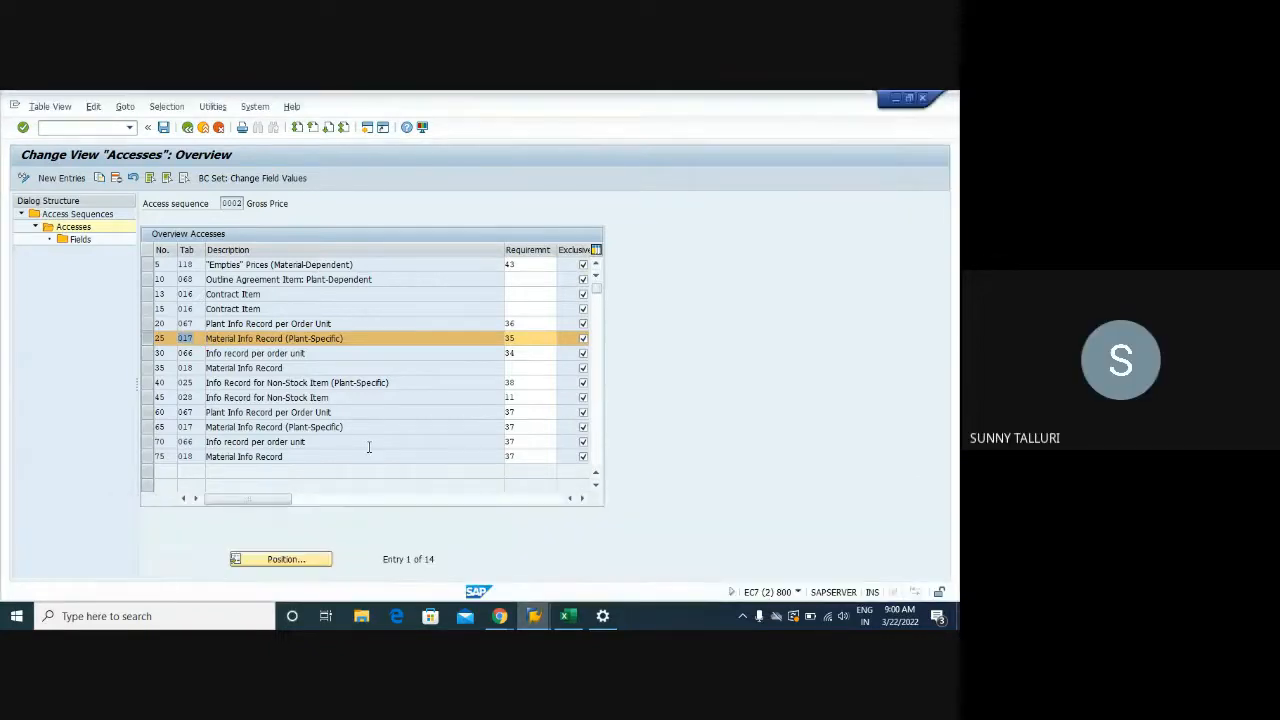
left_click(499, 616)
left_click(534, 616)
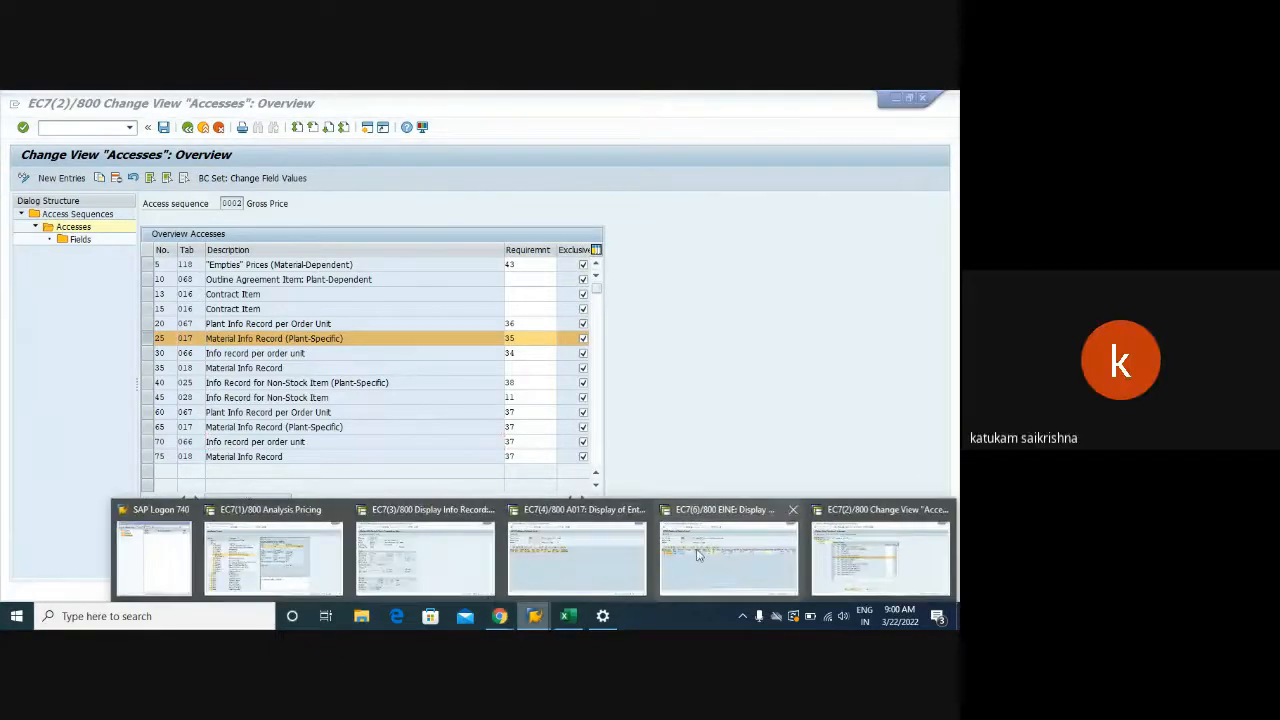
left_click(690, 555)
Enter transaction /NSE16N in the command field of the accesses overview
left_click(63, 128)
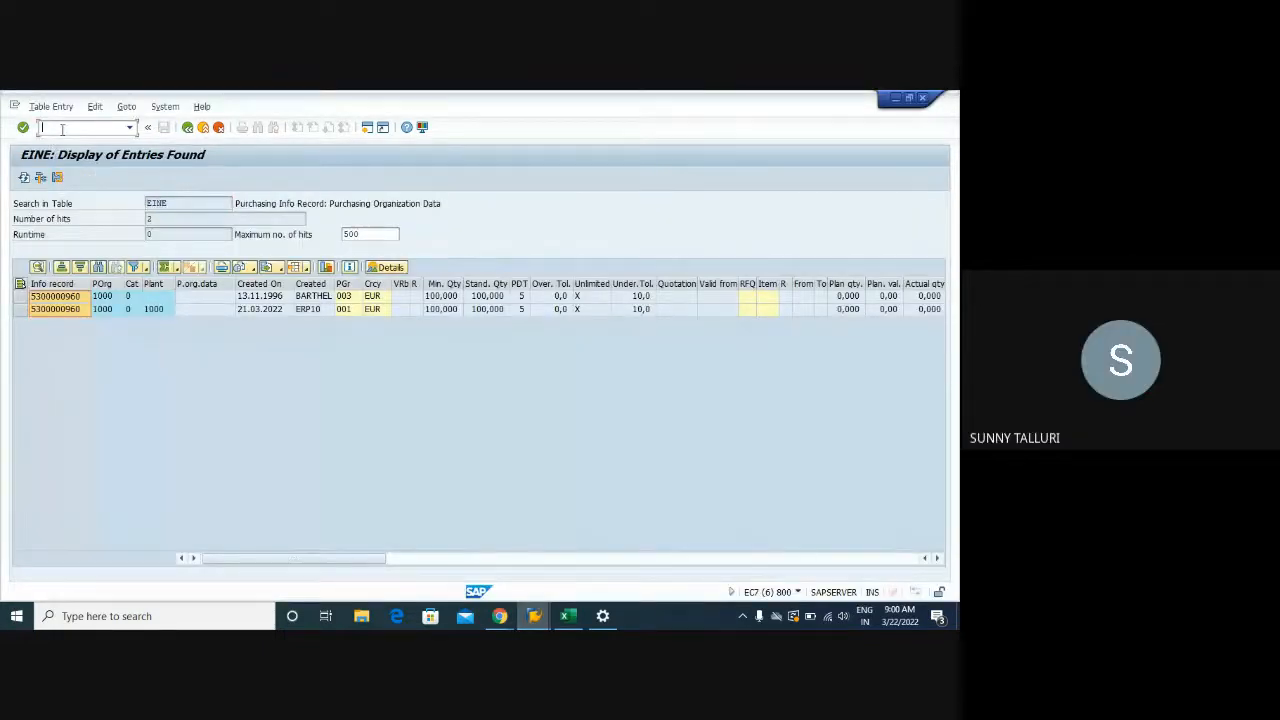
left_click(534, 616)
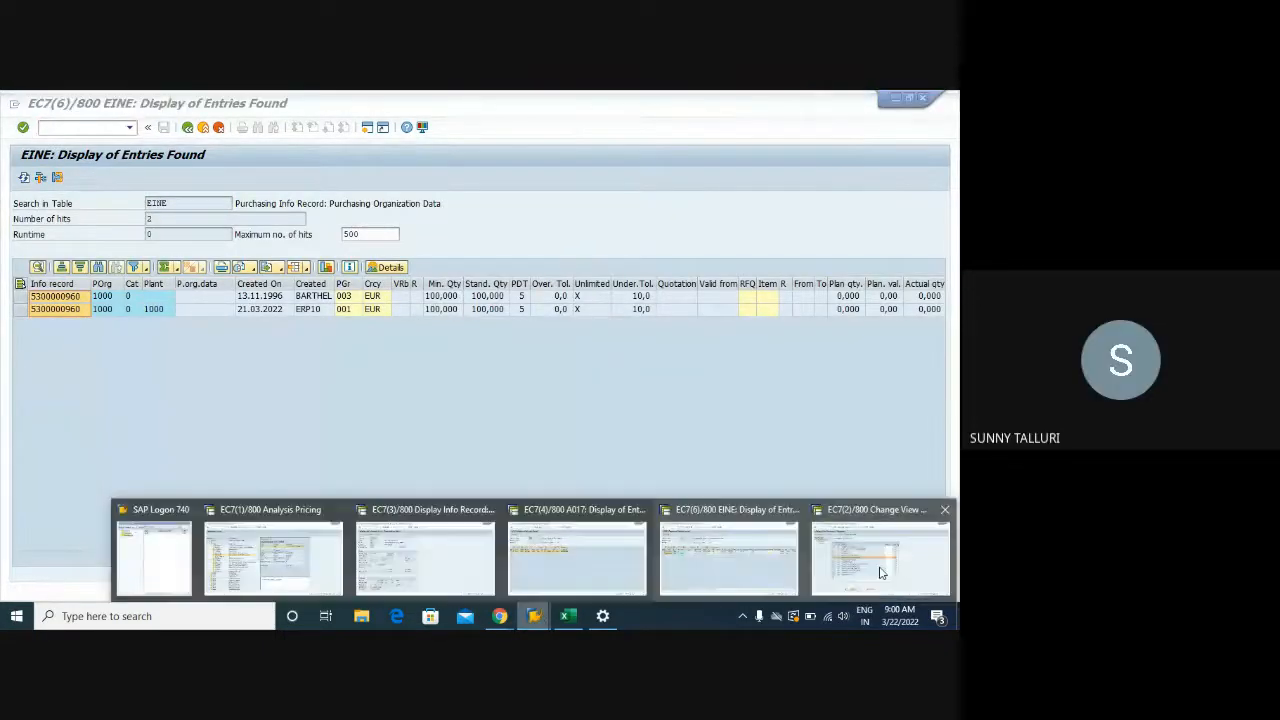
left_click(884, 562)
type("/N")
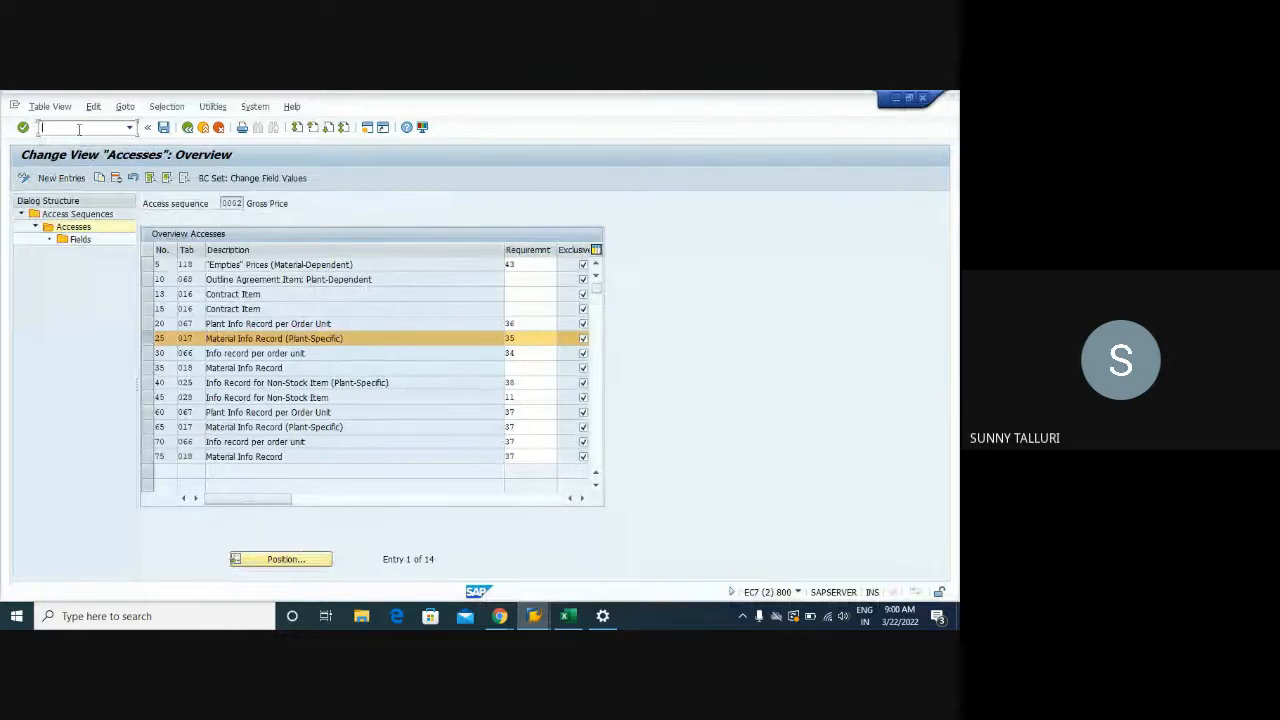
type("SE1")
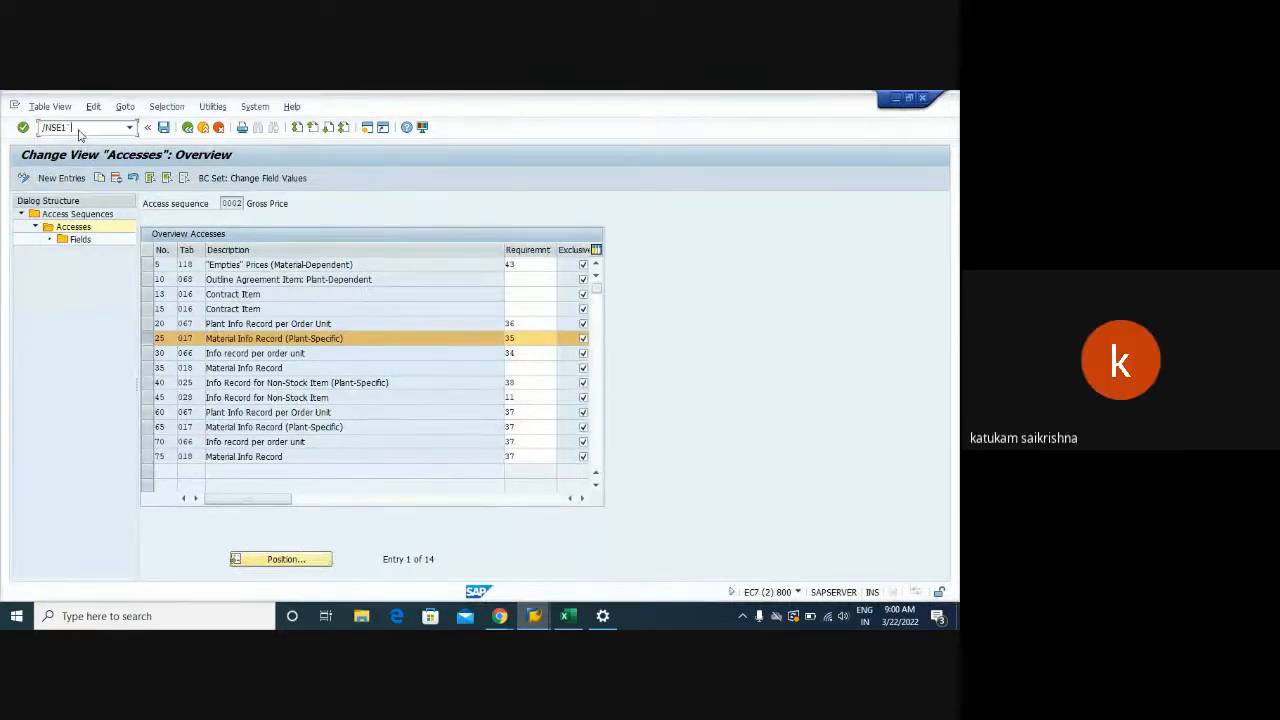
type("6N")
Load table A501 (ServcAgent/Incoterms) in General Table Display and go through its selection fields
key("Return")
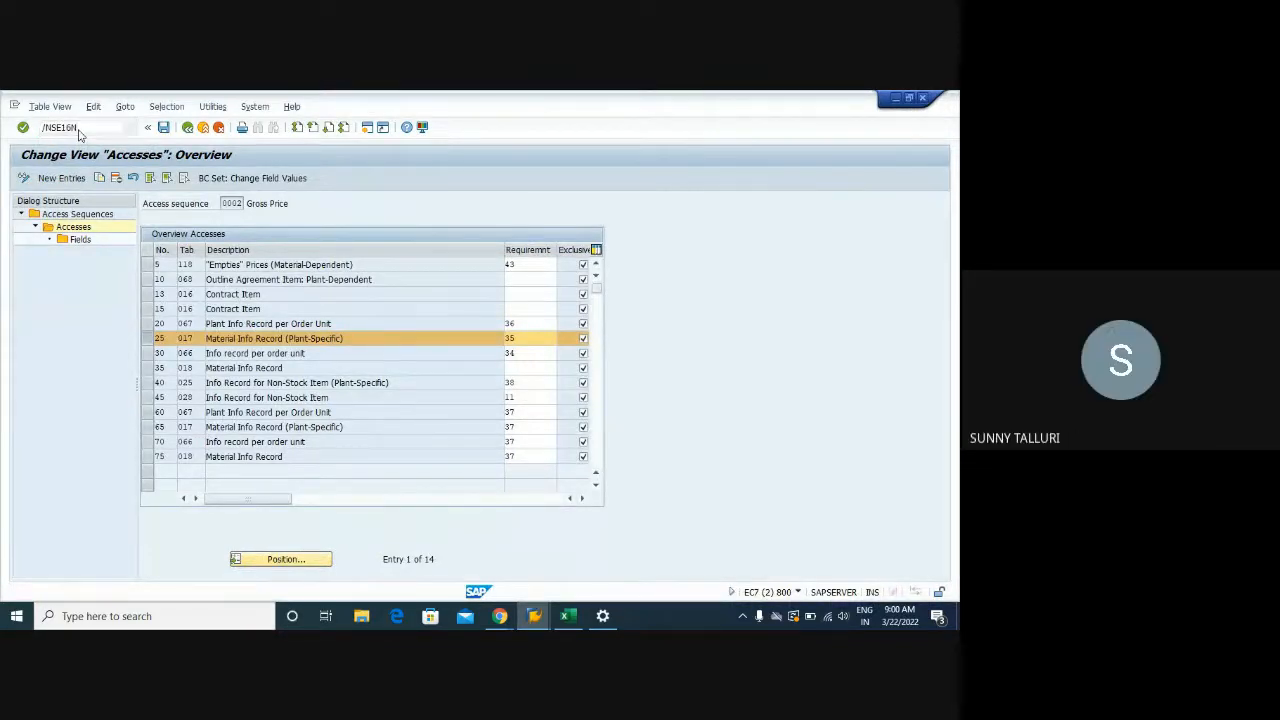
type("A")
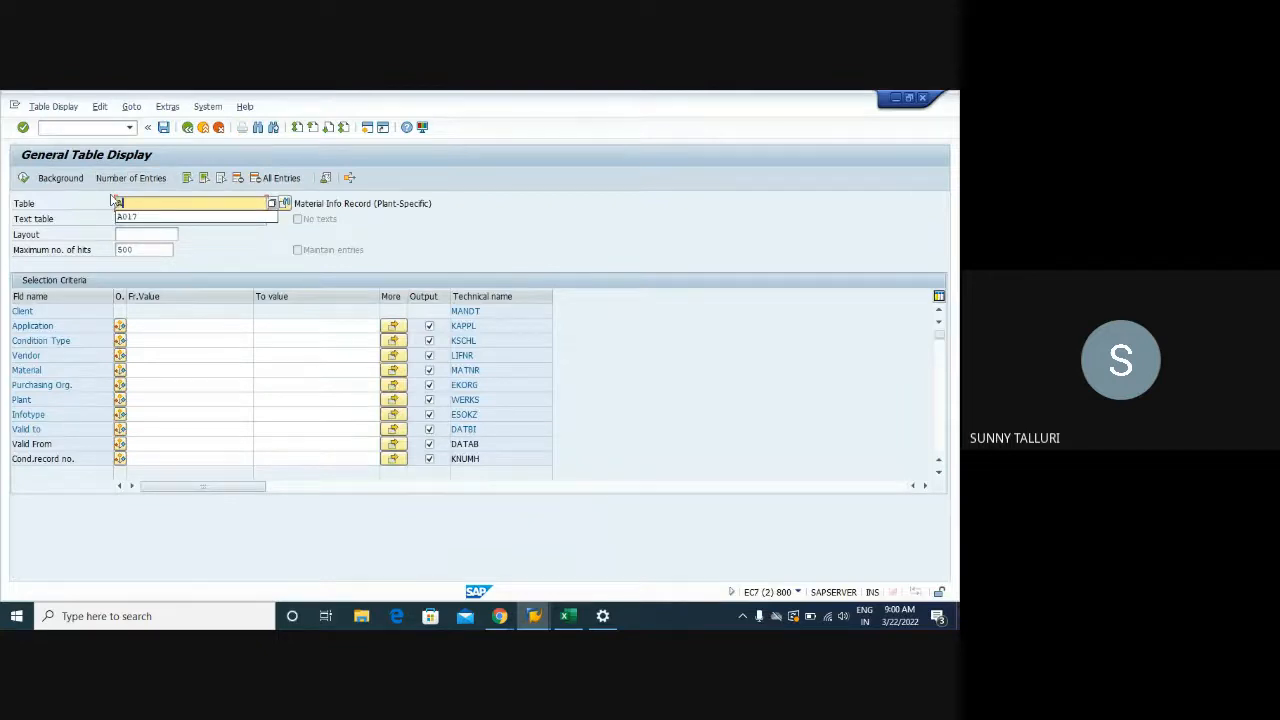
type("501")
key("Return")
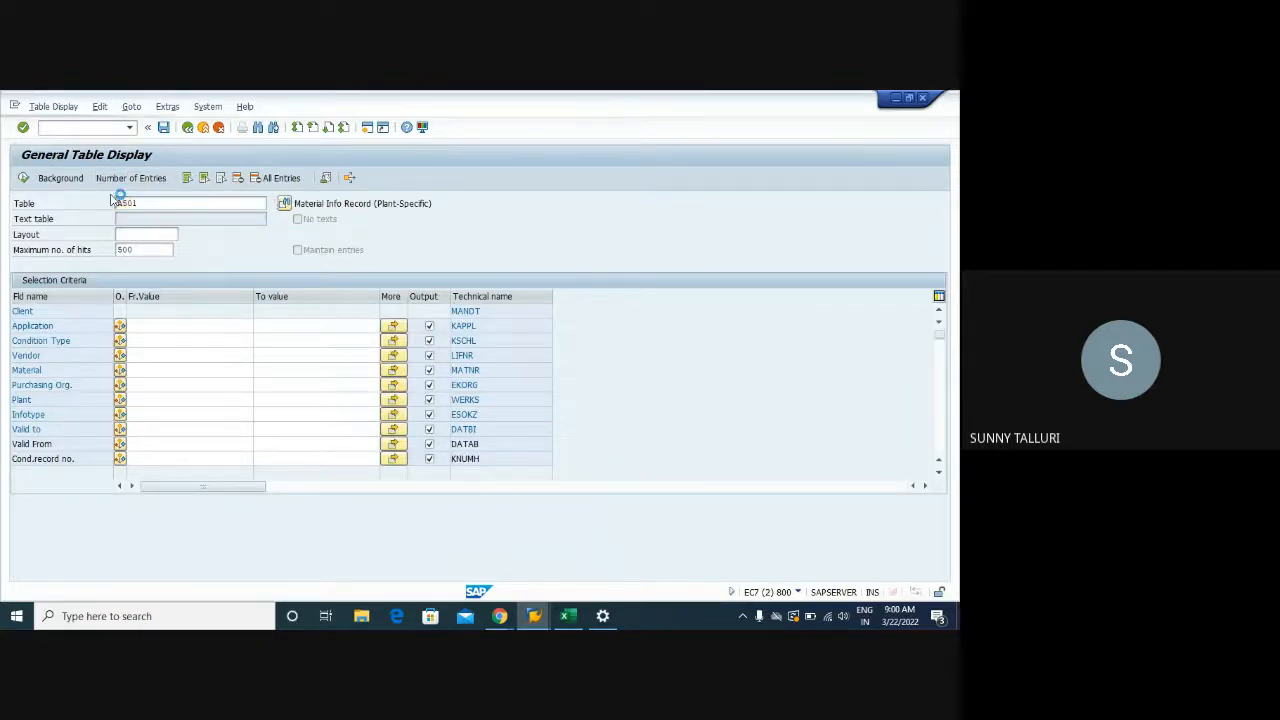
left_click_drag(384, 203, 284, 203)
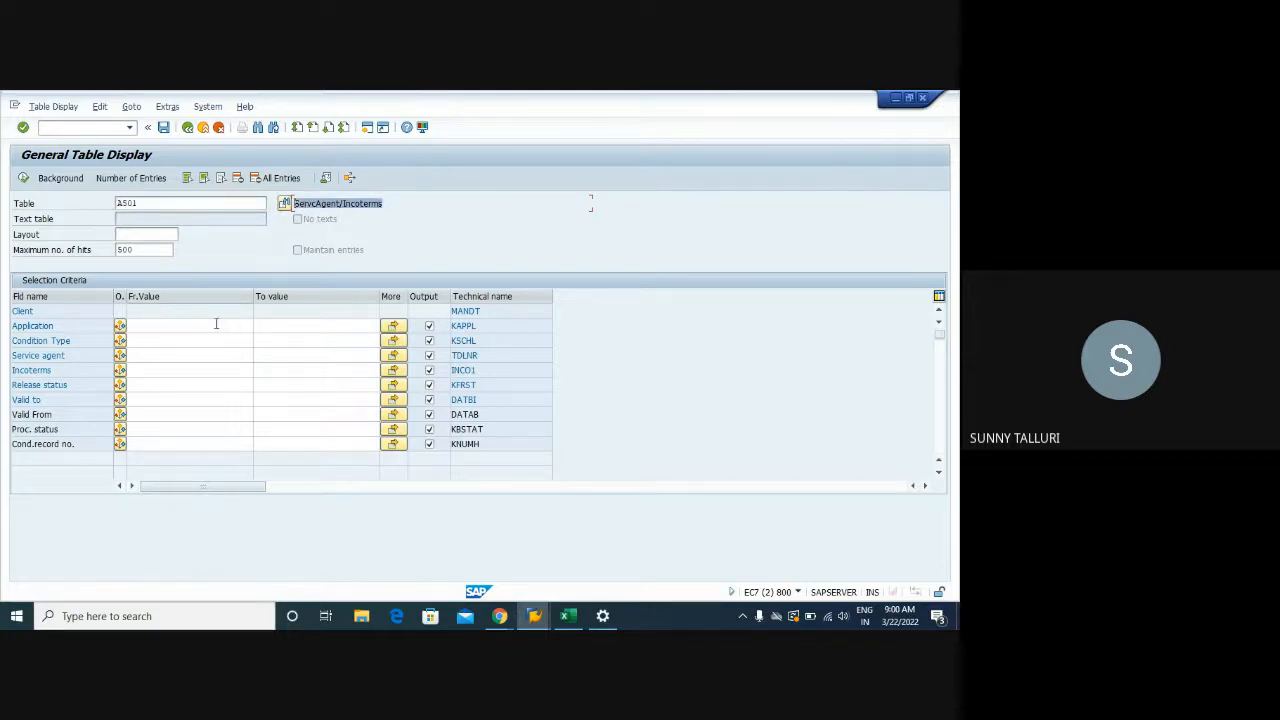
left_click(157, 351)
left_click(151, 341)
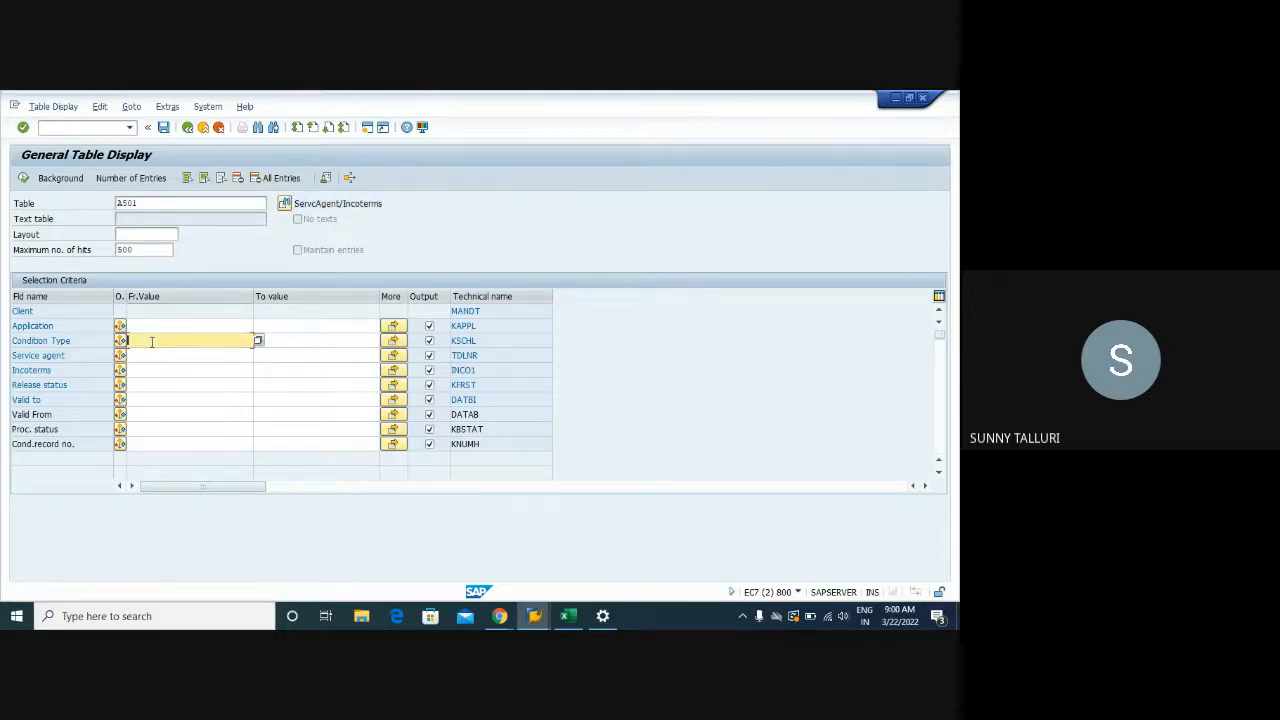
left_click(145, 371)
left_click(144, 356)
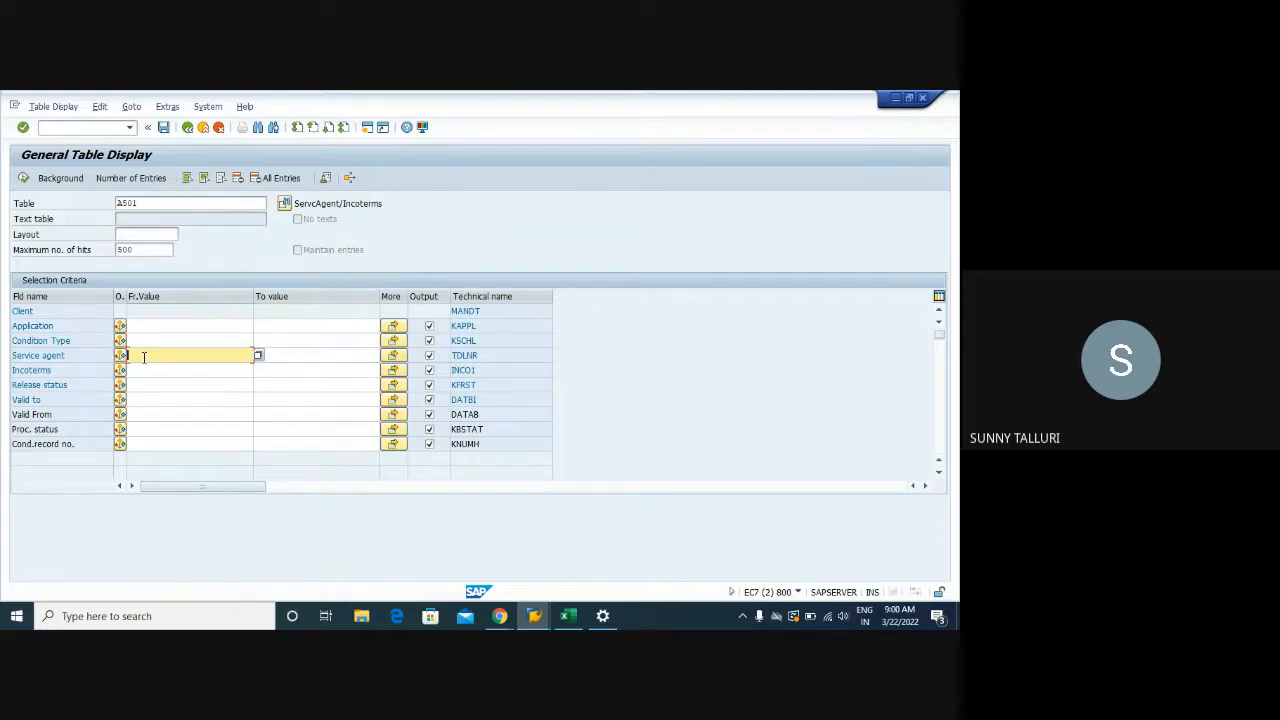
left_click(145, 326)
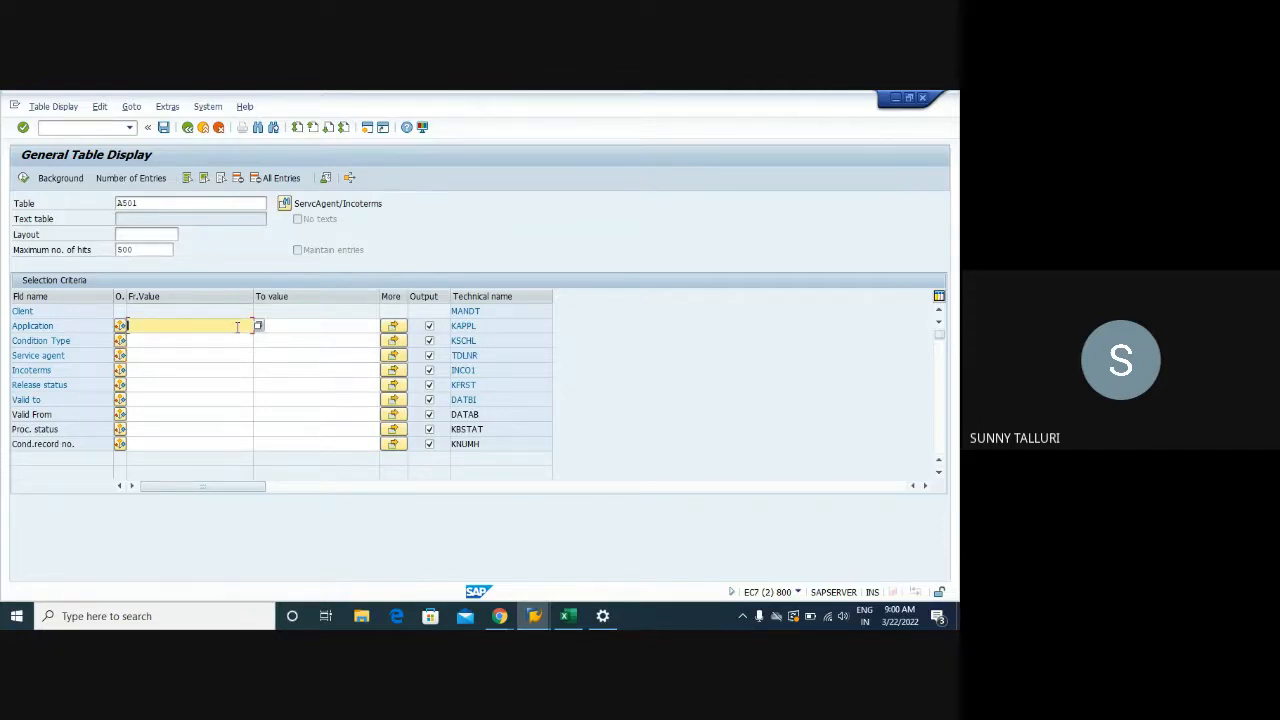
key("Tab")
left_click(236, 326)
Choose Application M (Purchasing) from the value help and execute the A501 selection
key("F8")
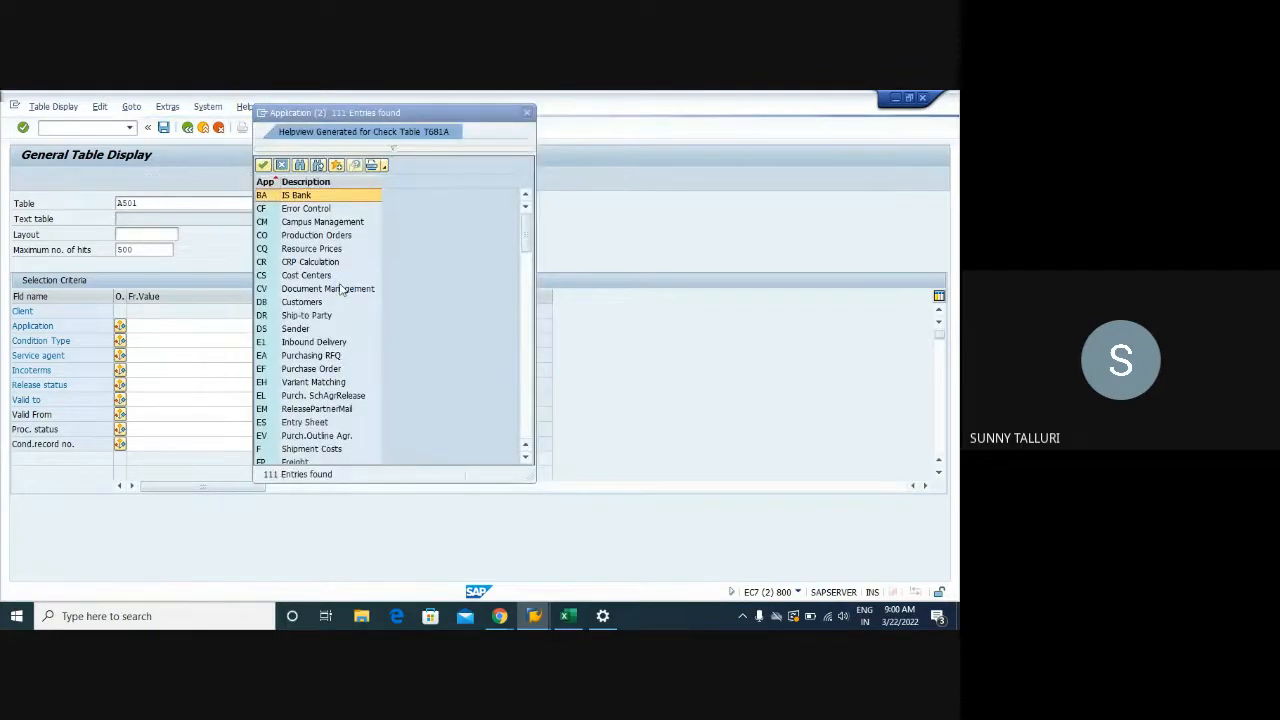
scroll(360, 305, "down", 10)
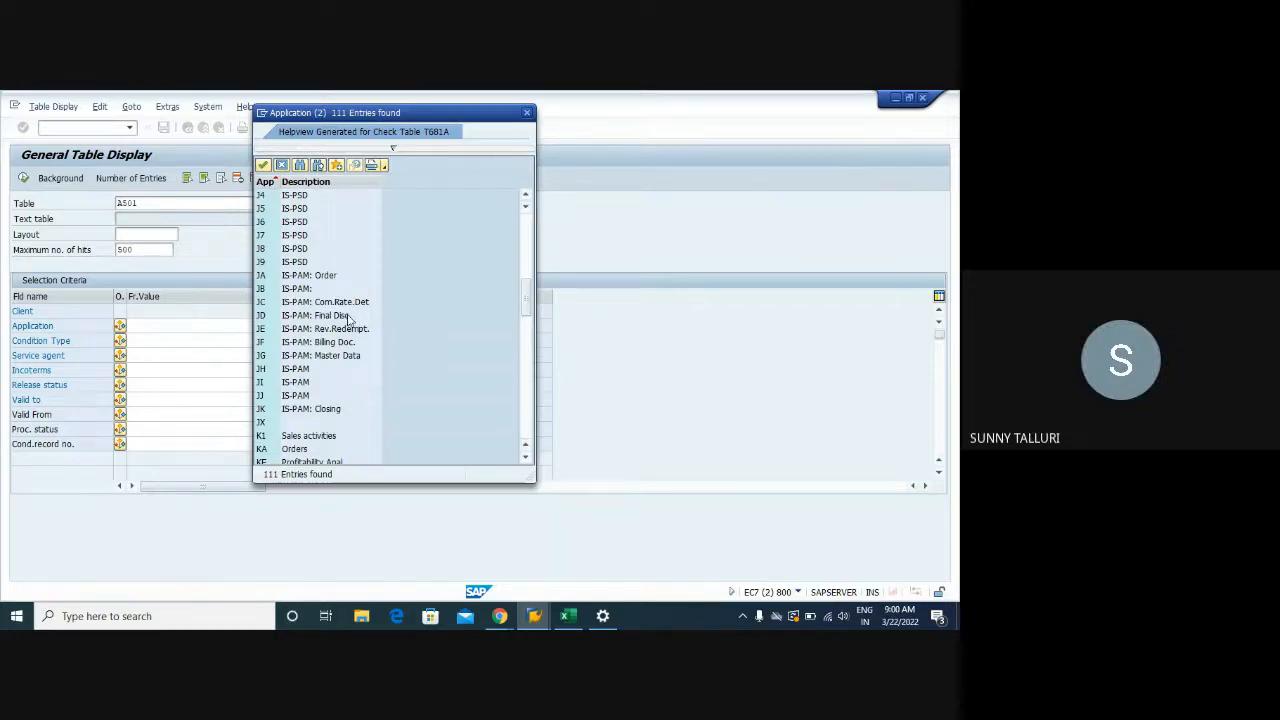
scroll(348, 318, "down", 6)
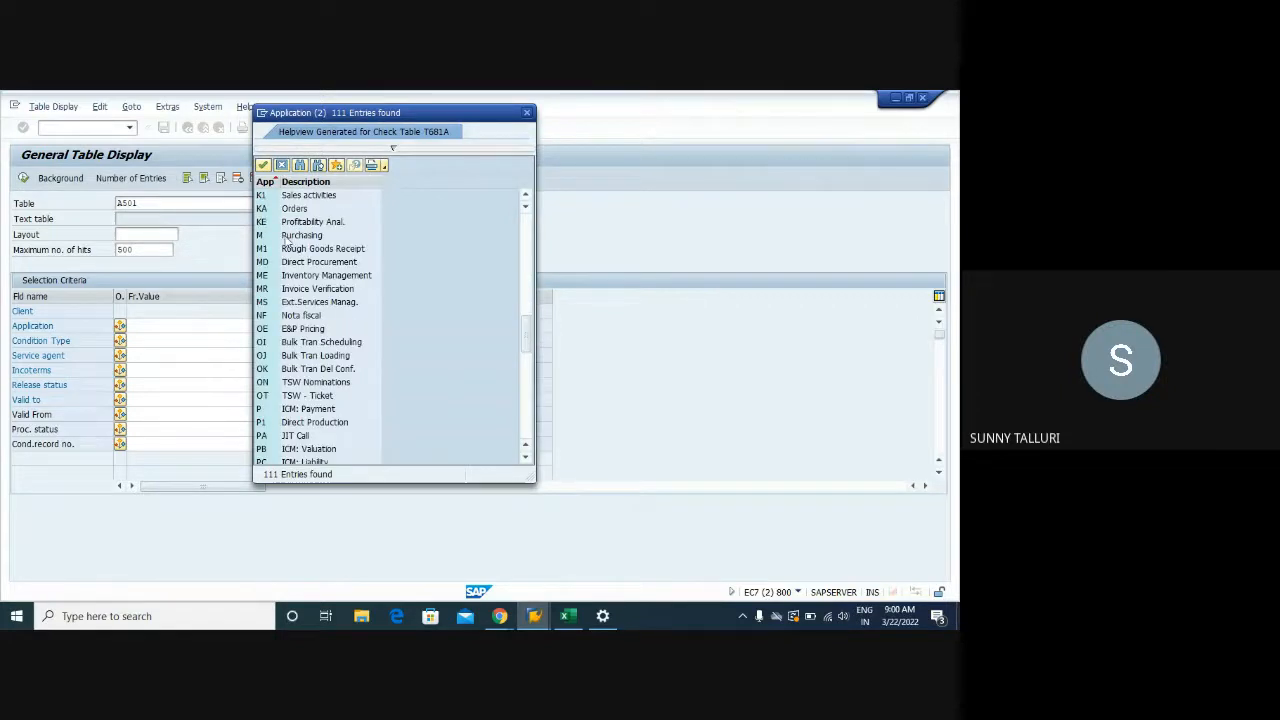
double_click(273, 234)
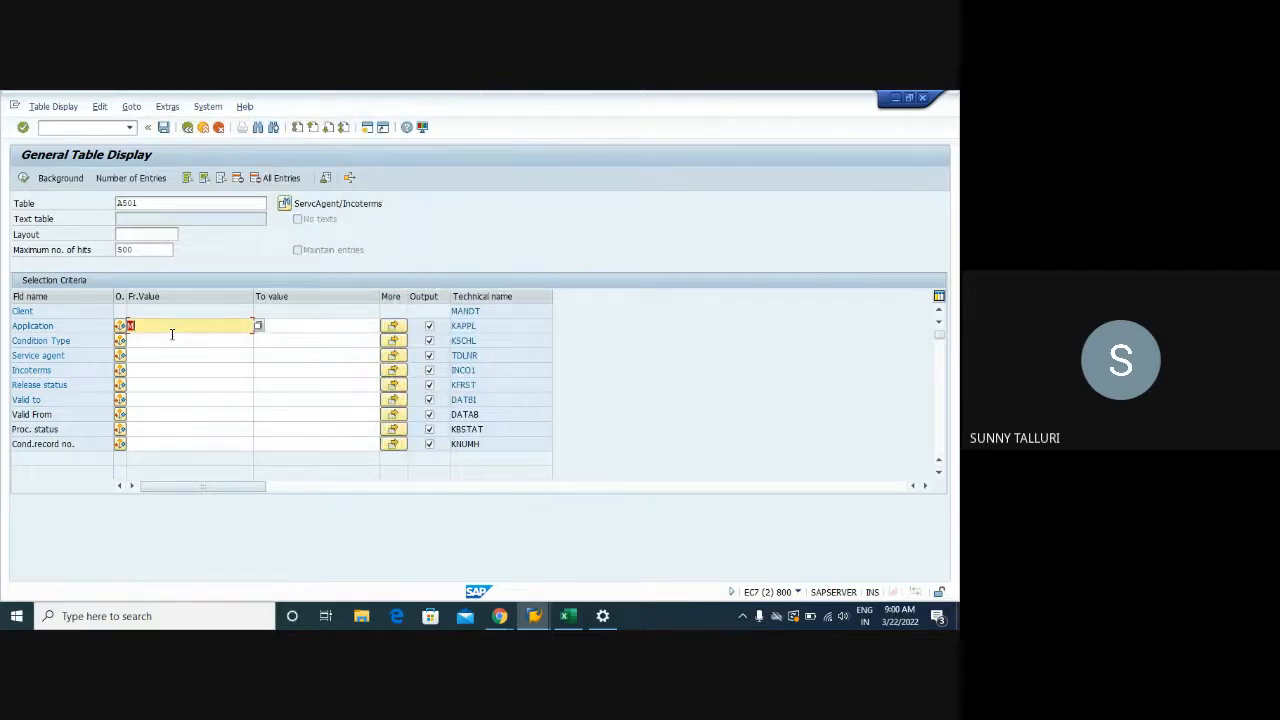
left_click(25, 180)
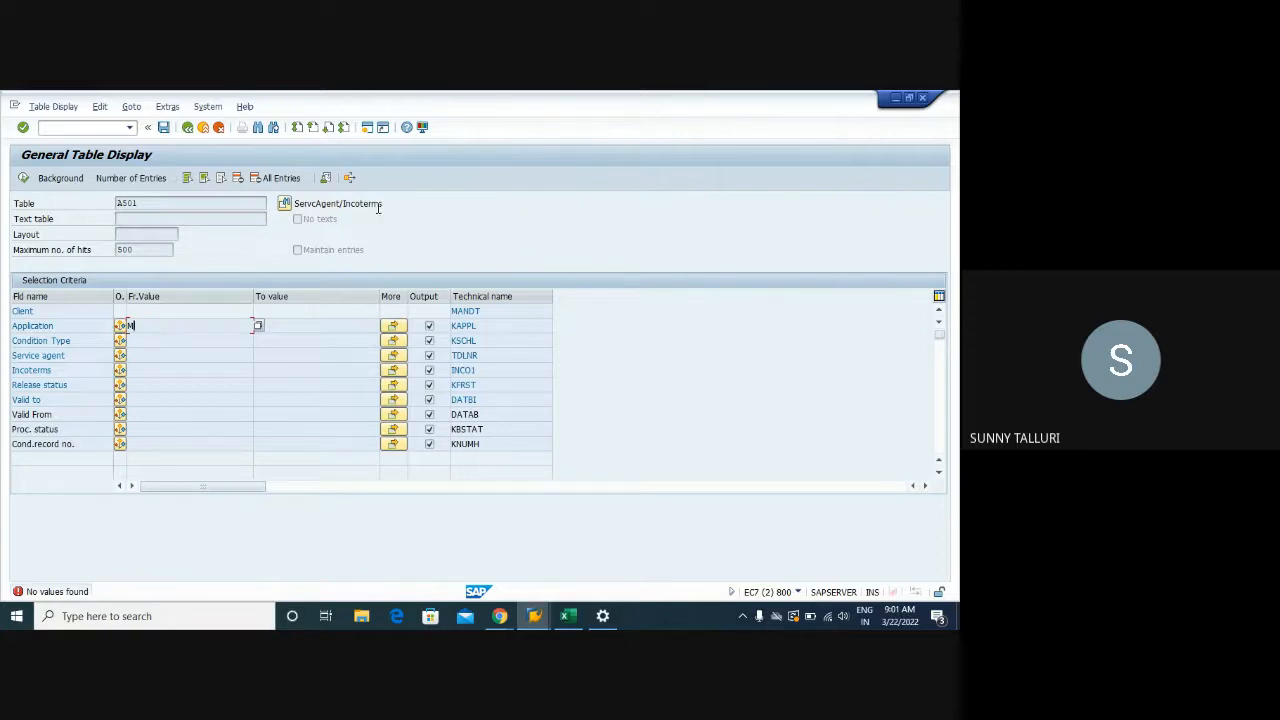
With no records found, note the KAPPL Application field and return to SAP Easy Access
left_click_drag(386, 203, 300, 204)
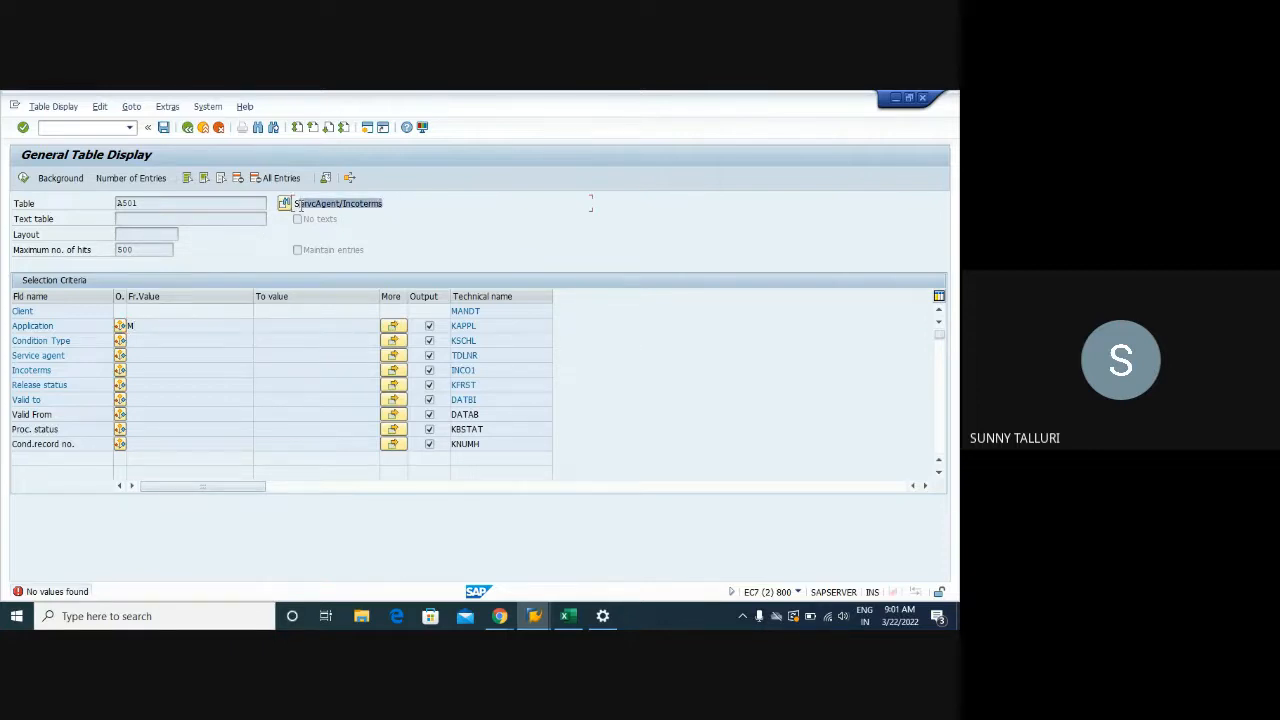
left_click(75, 343)
left_click(67, 370)
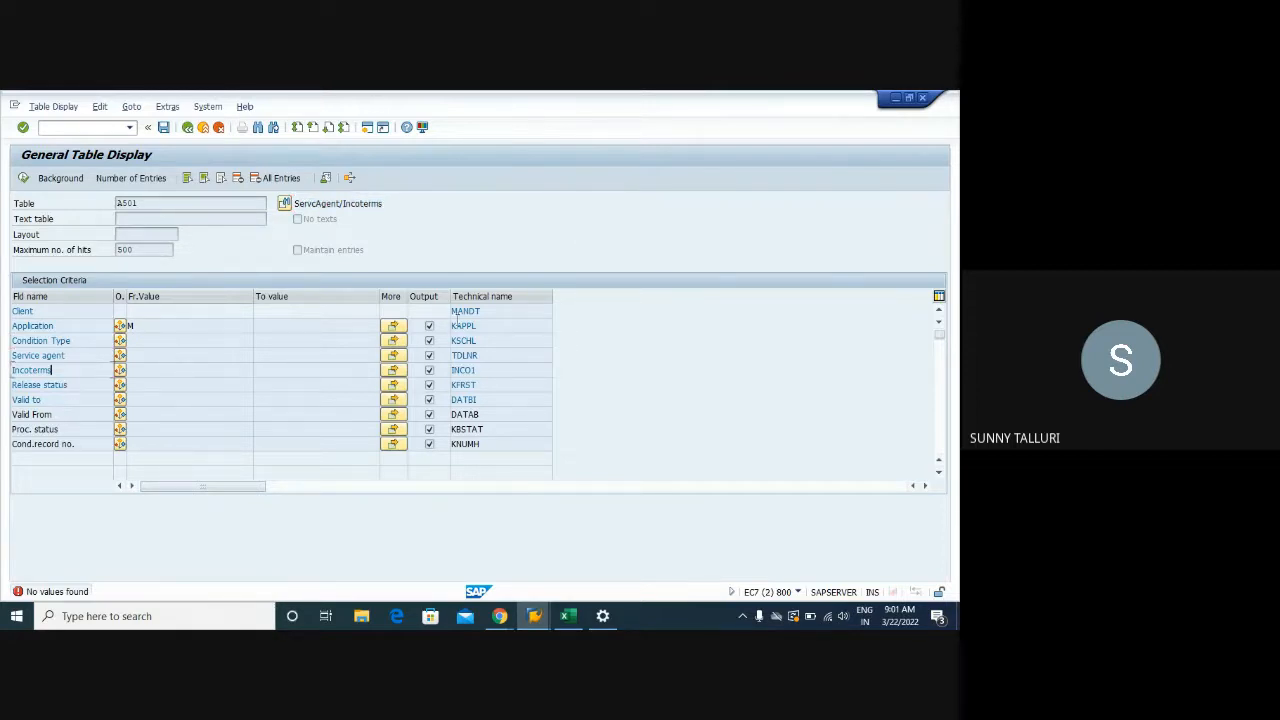
left_click_drag(494, 327, 447, 327)
left_click(187, 129)
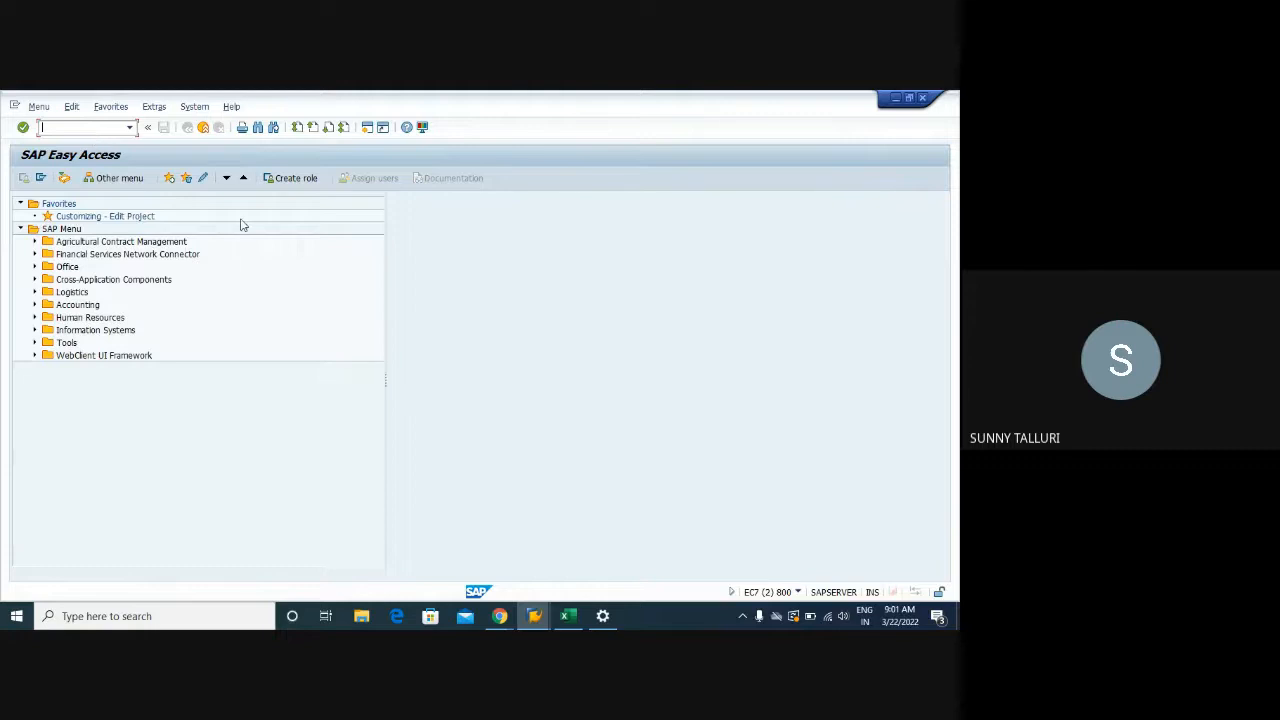
Run M/07 from SAP Easy Access and acknowledge the cross-client table message
left_click(535, 617)
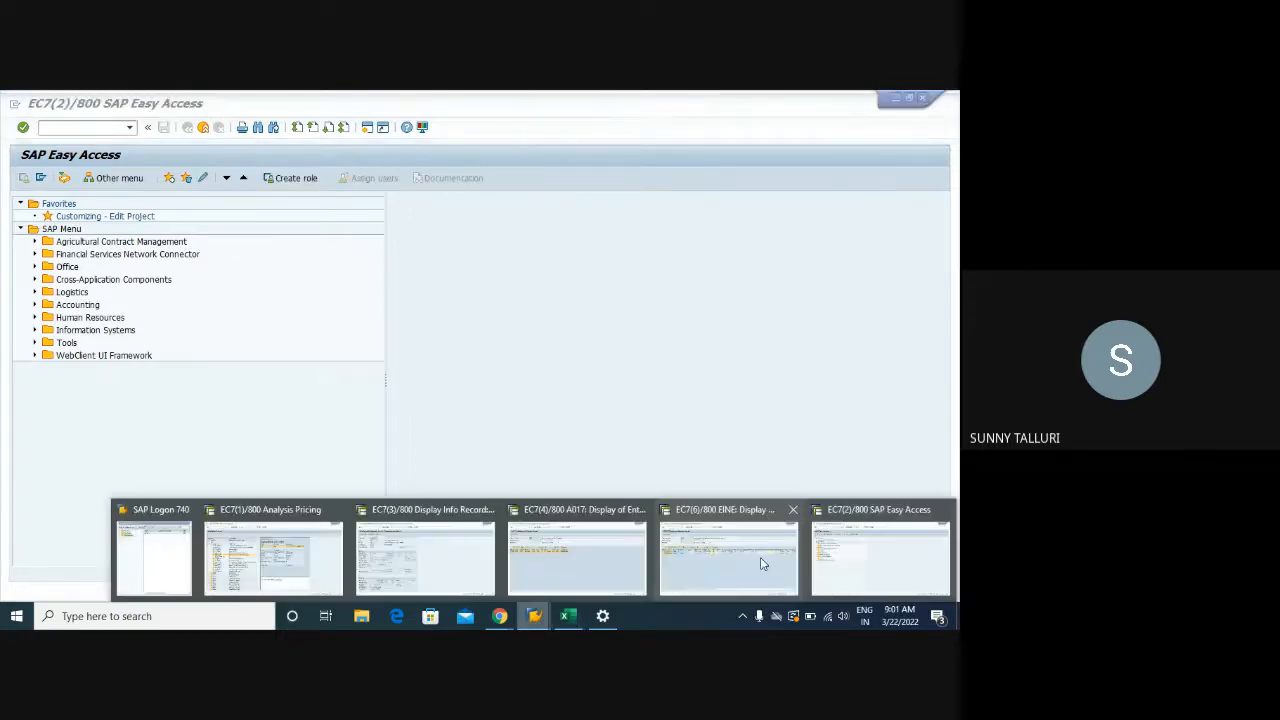
left_click(760, 557)
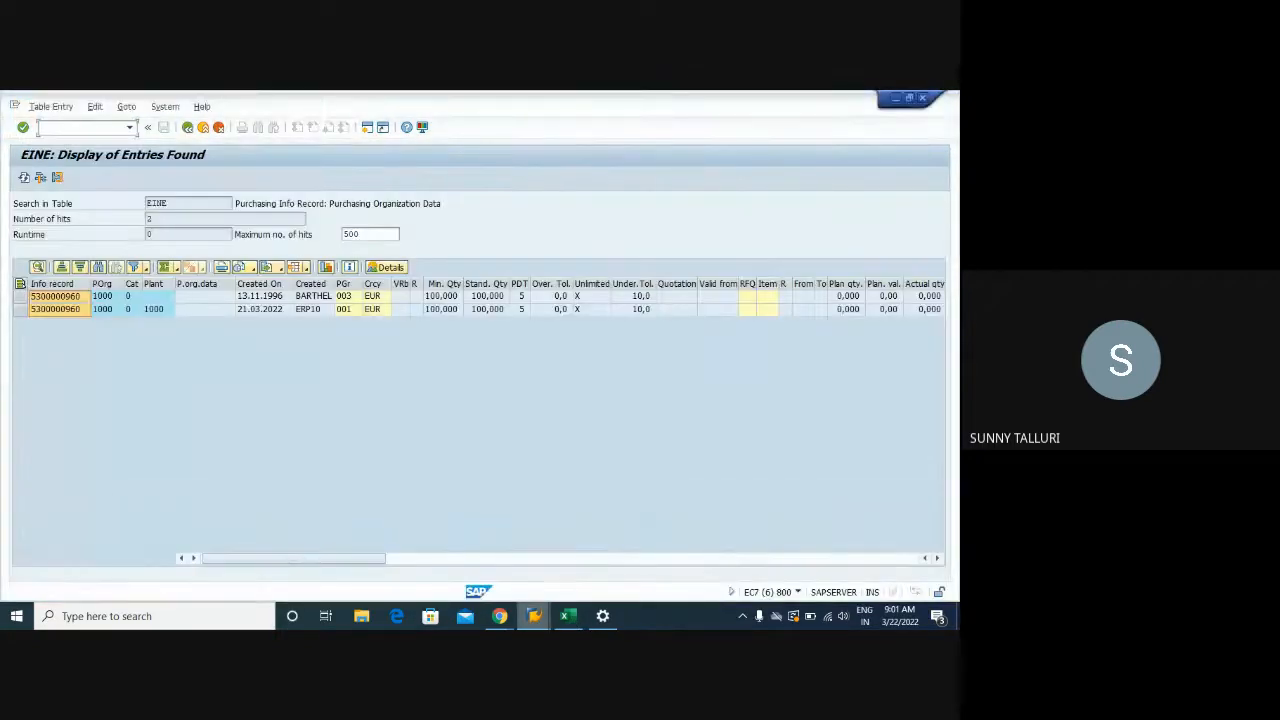
left_click(535, 617)
left_click(880, 560)
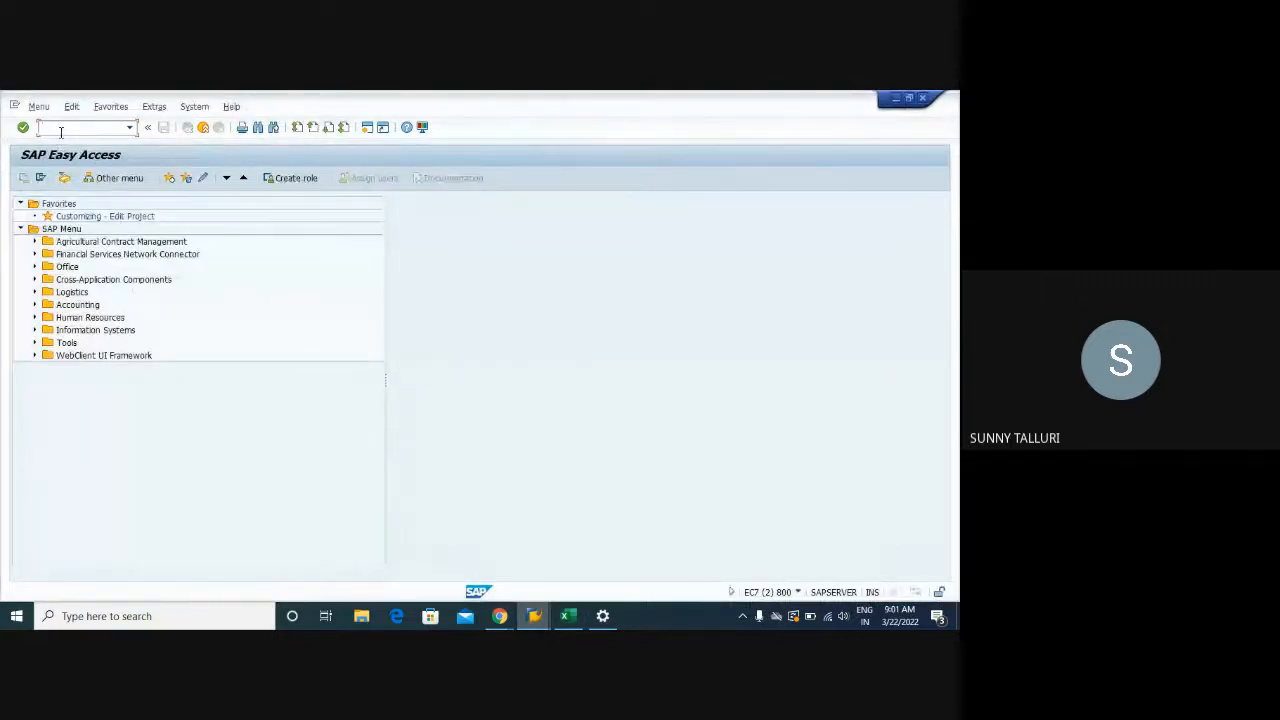
type("M/07")
key("Return")
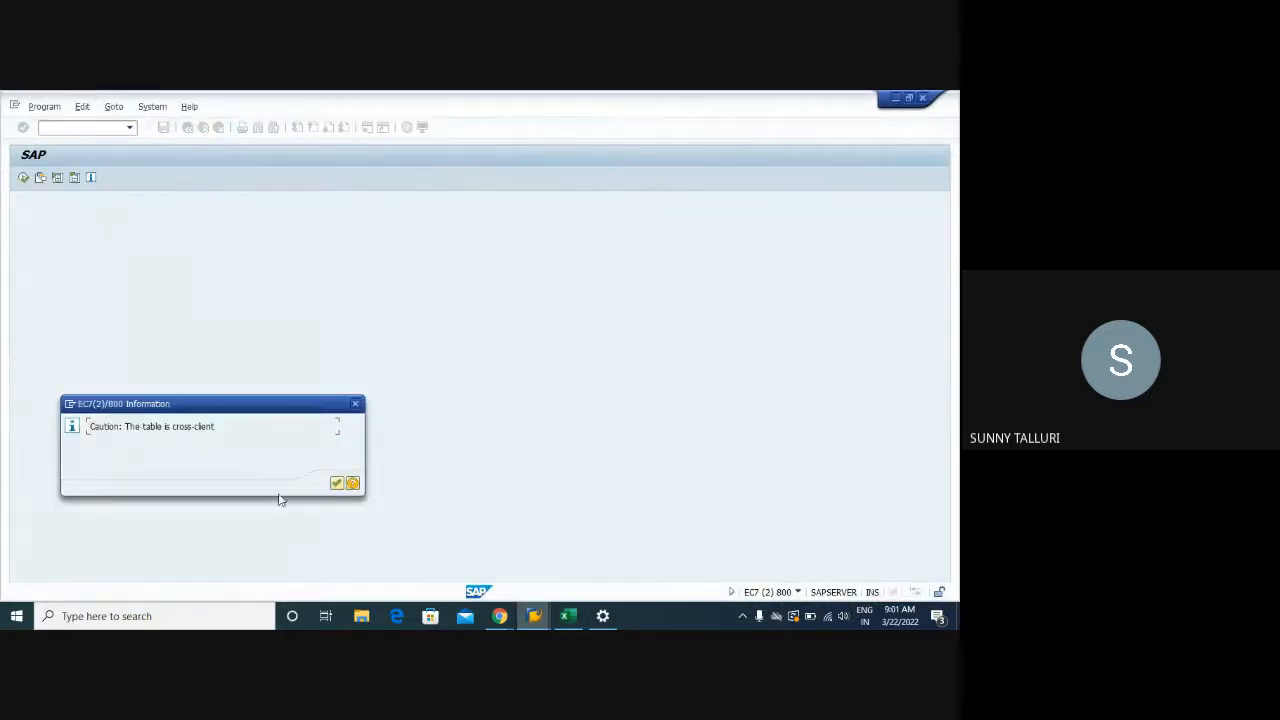
key("Return")
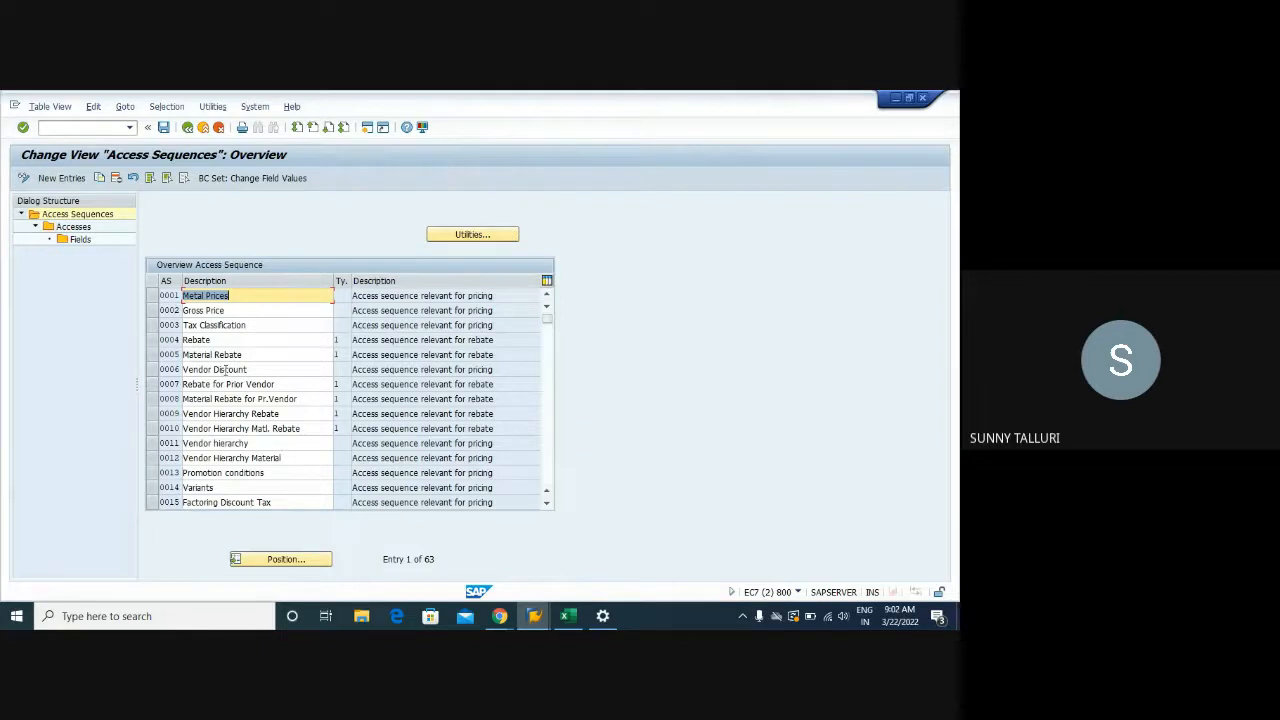
Open the accesses of 0002 Gross Price and compare accesses 13, 15, 25 and 75 by marking them
left_click(152, 310)
double_click(84, 229)
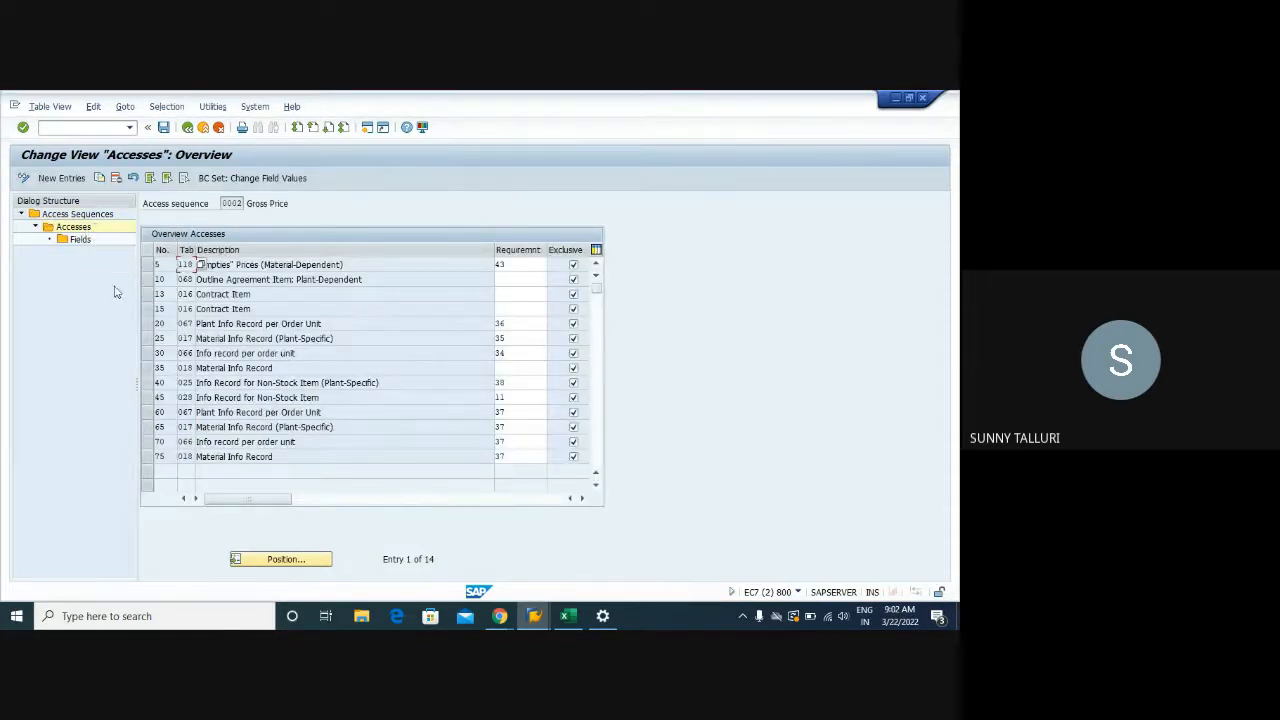
left_click(148, 340)
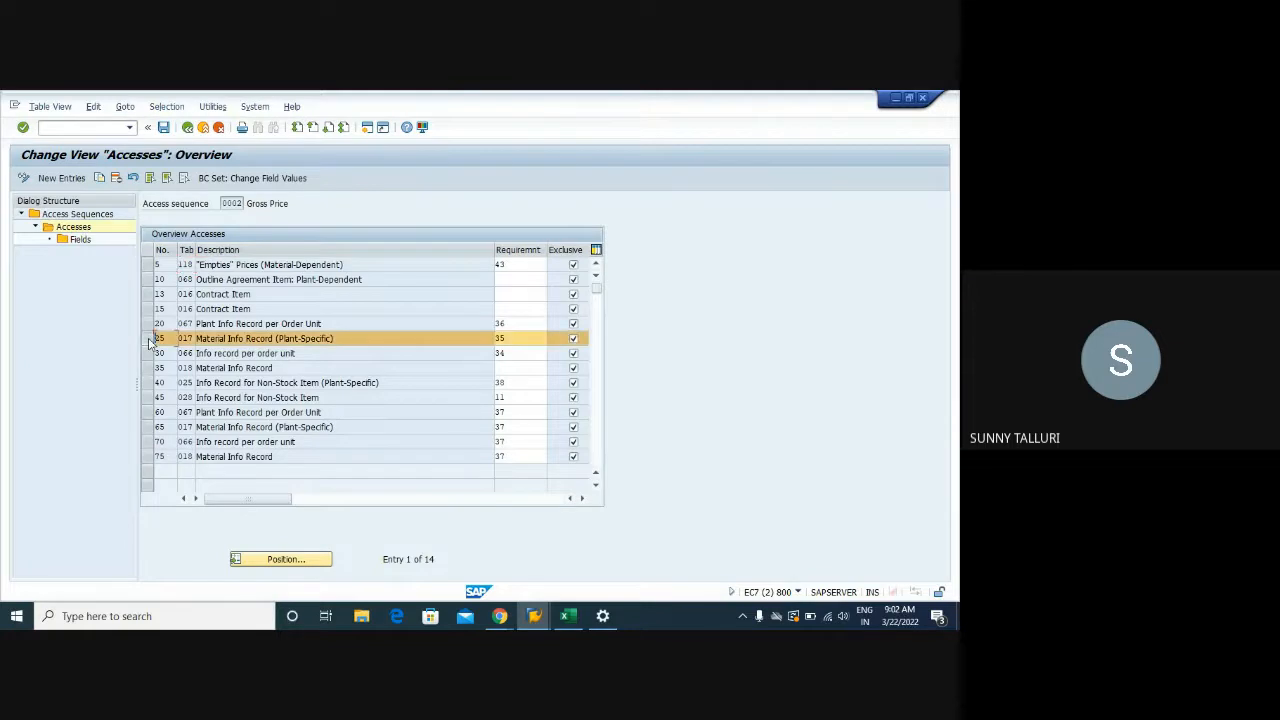
left_click(150, 456)
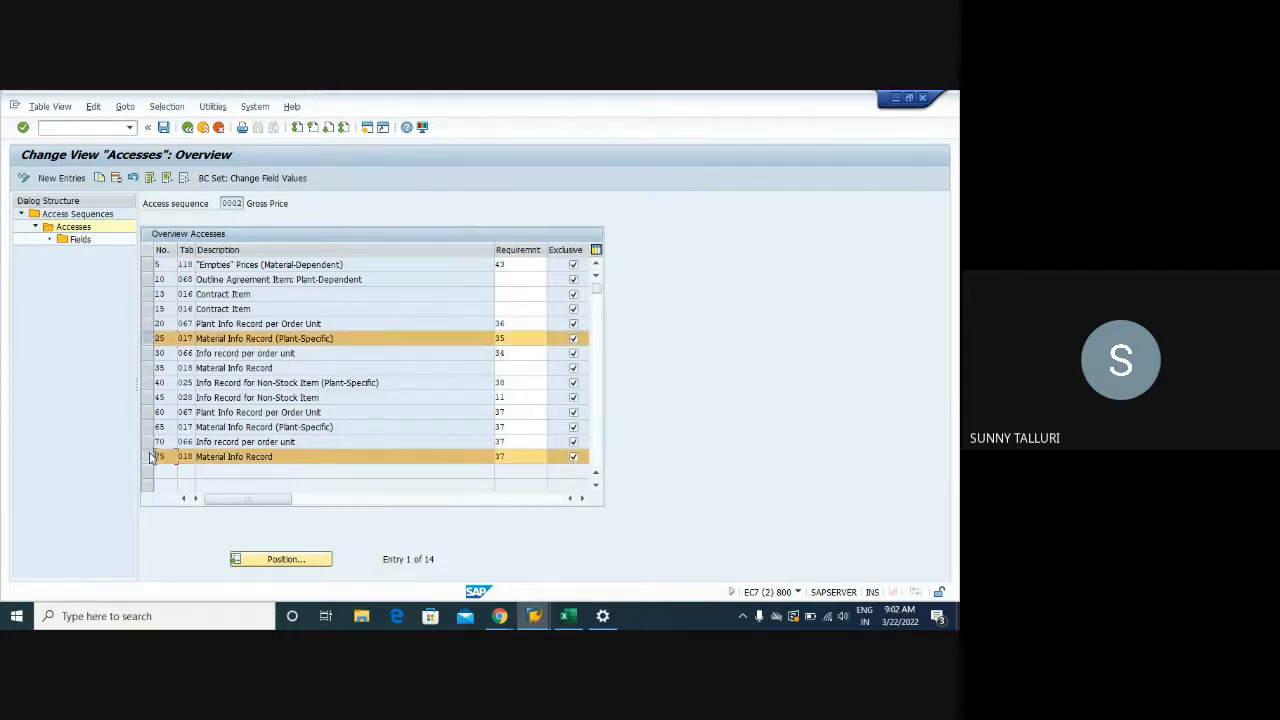
left_click(148, 294)
left_click(148, 309)
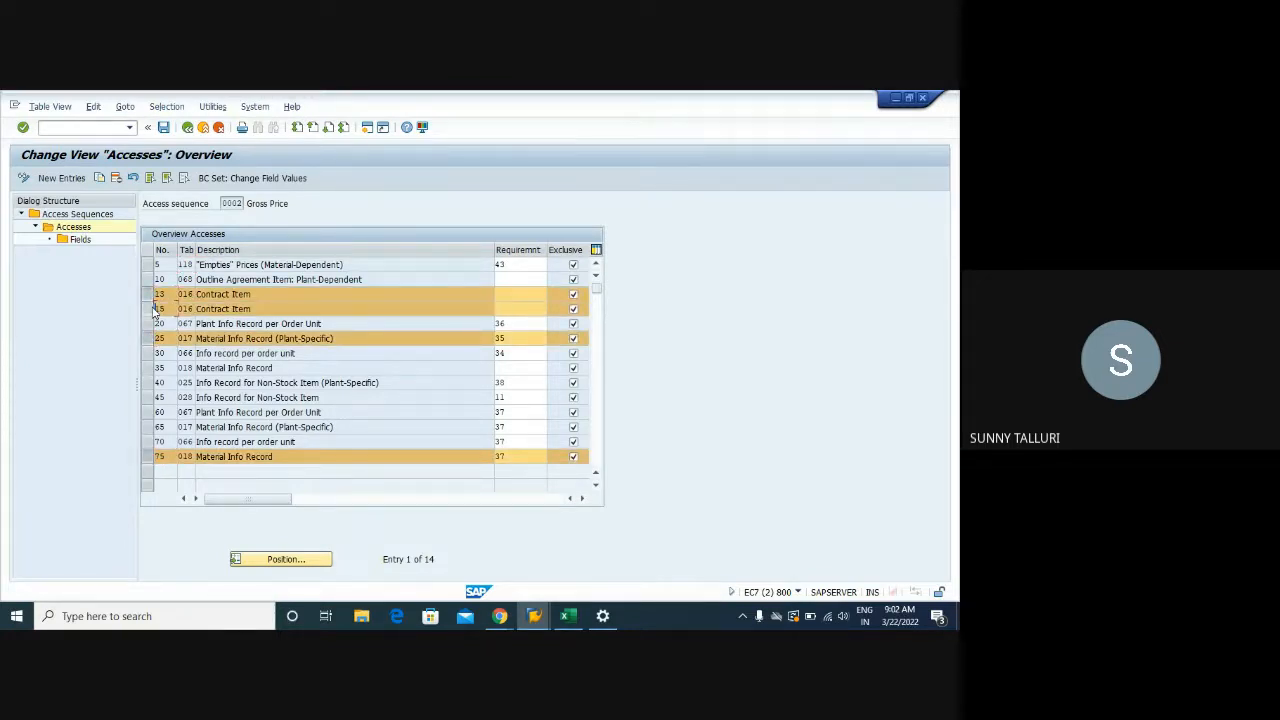
left_click(148, 309)
left_click(150, 294)
left_click(152, 340)
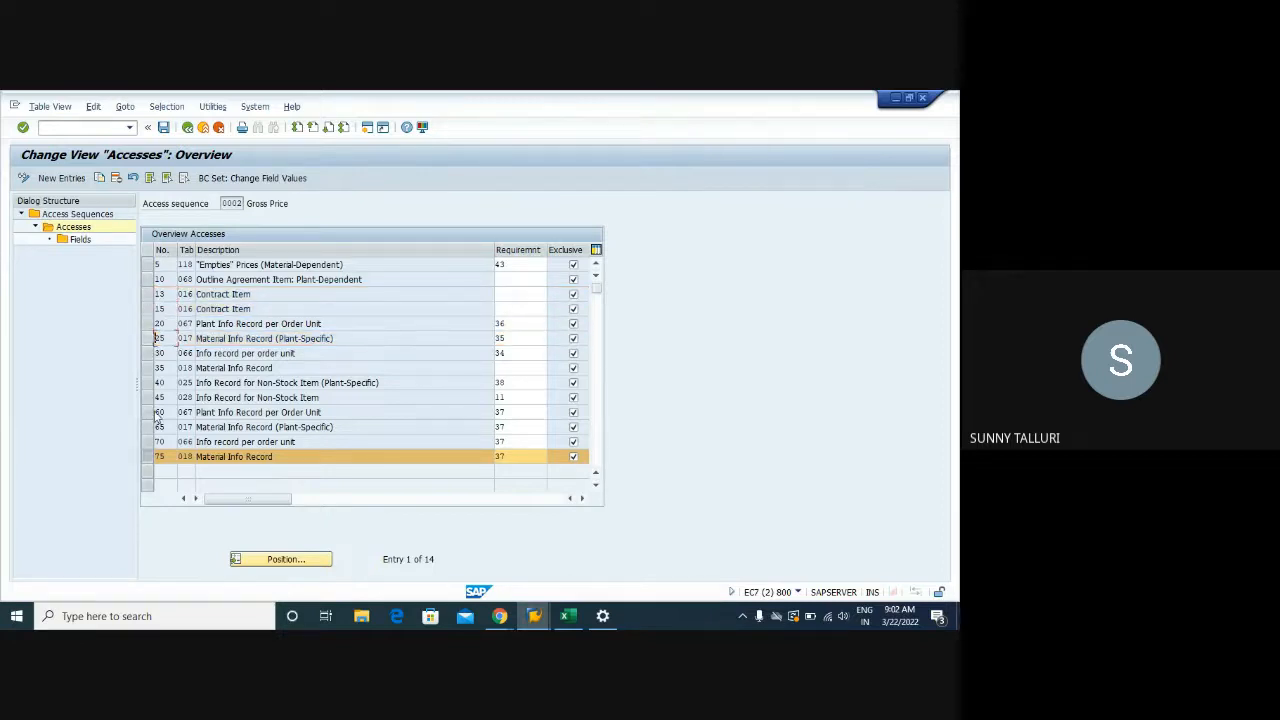
left_click(150, 457)
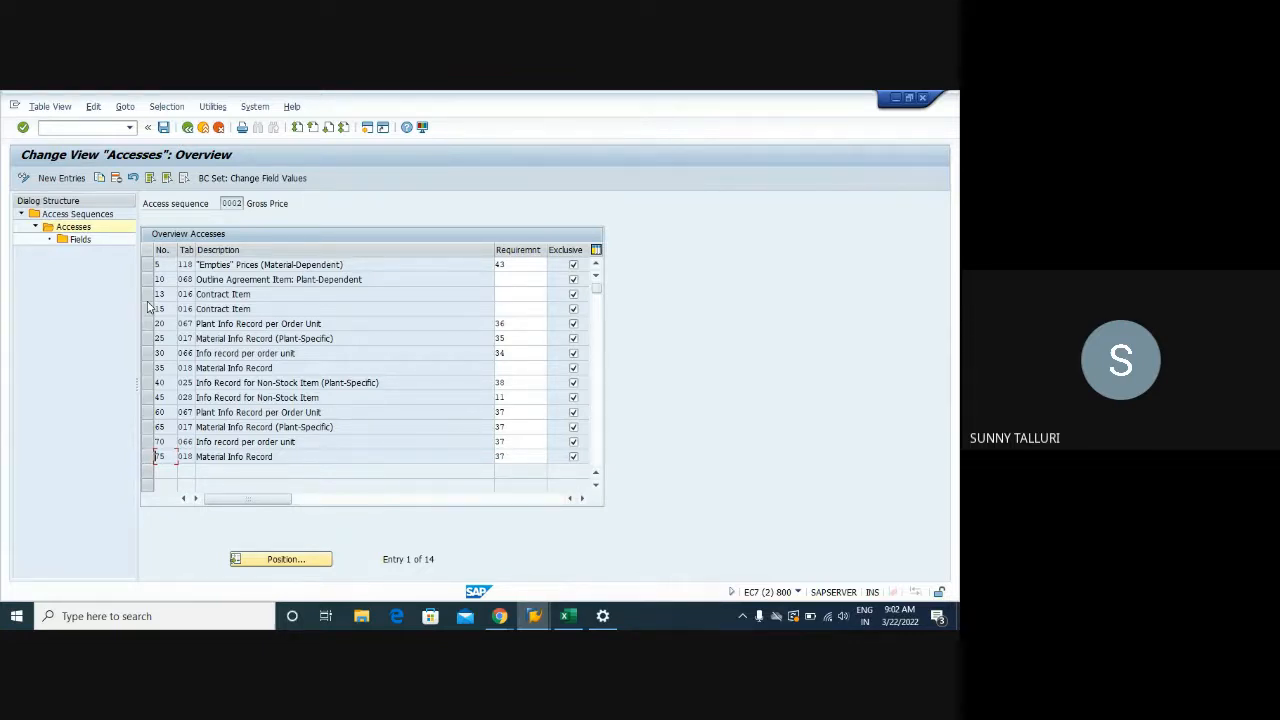
Open the 4,50 EUR per PC PB00 condition record in Analysis Pricing, then go back
mouse_move(534, 616)
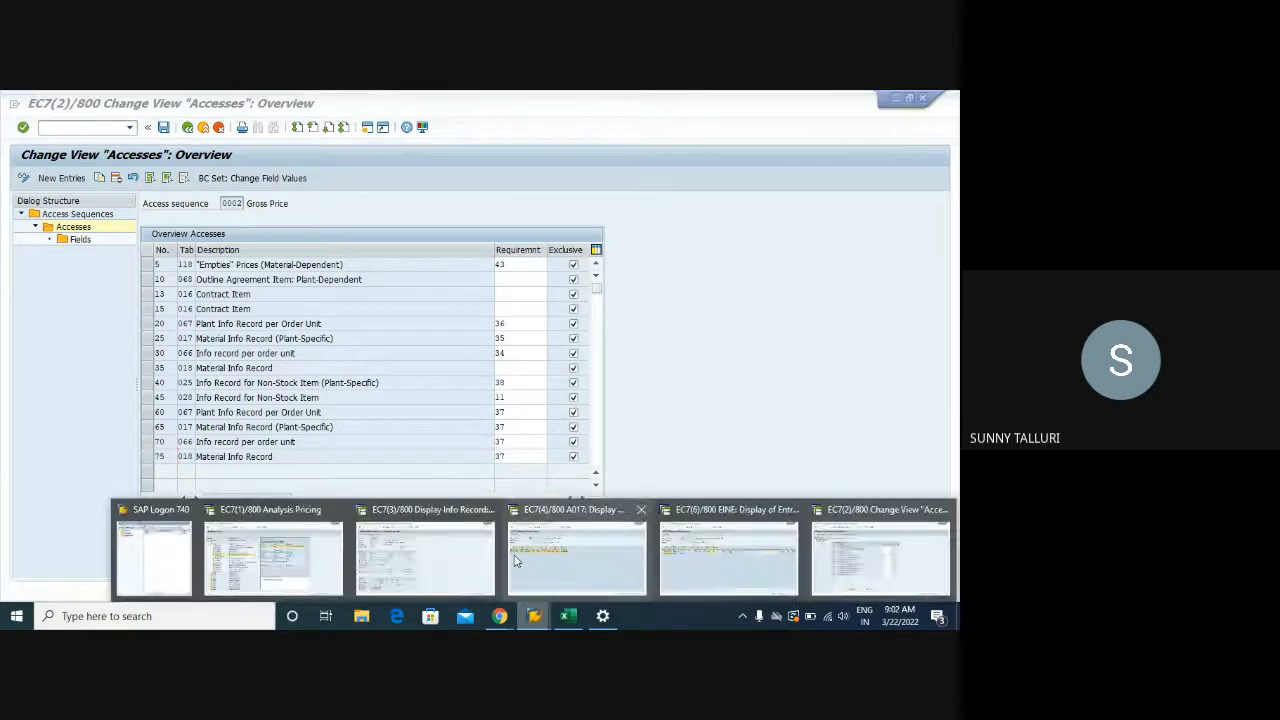
mouse_move(516, 562)
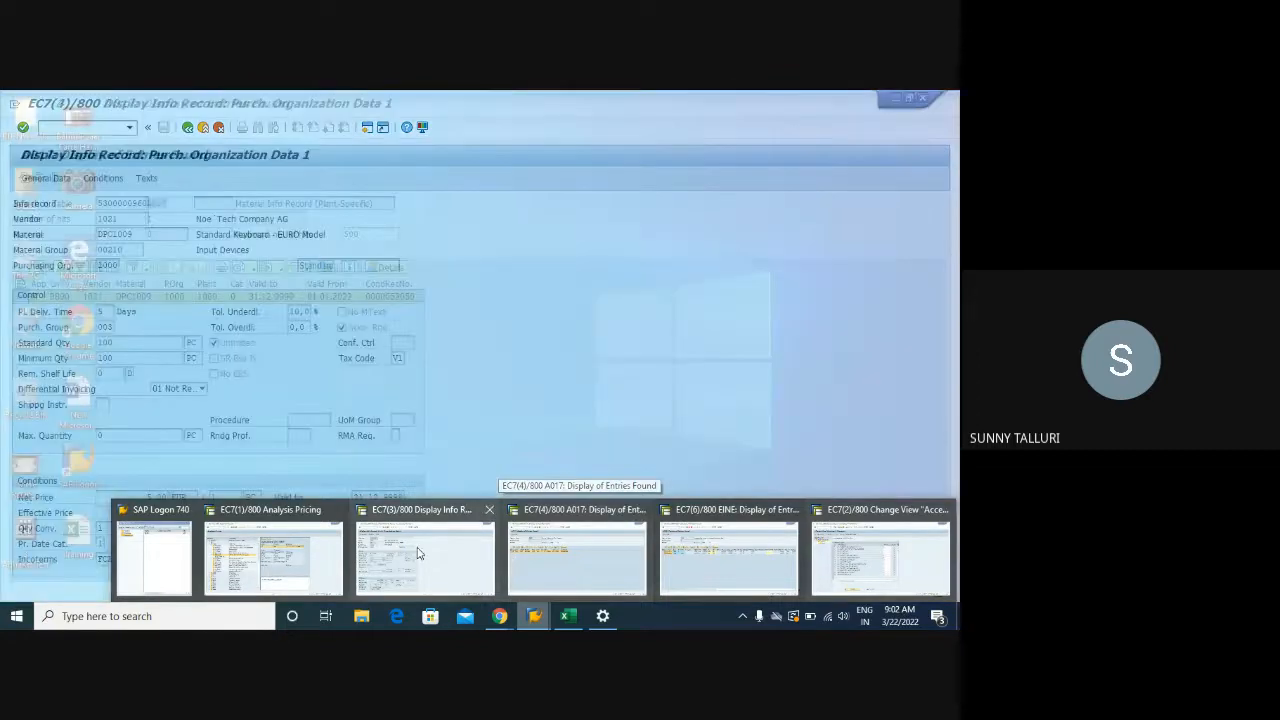
left_click(300, 558)
double_click(96, 335)
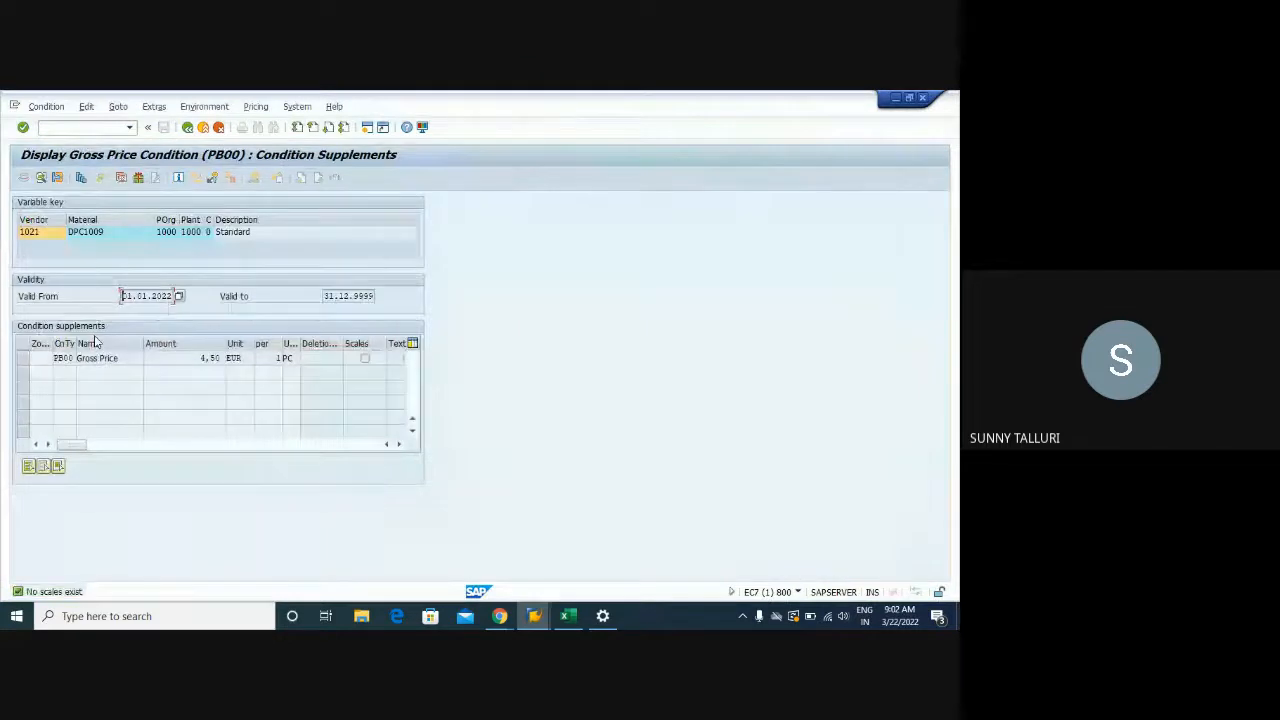
left_click(187, 128)
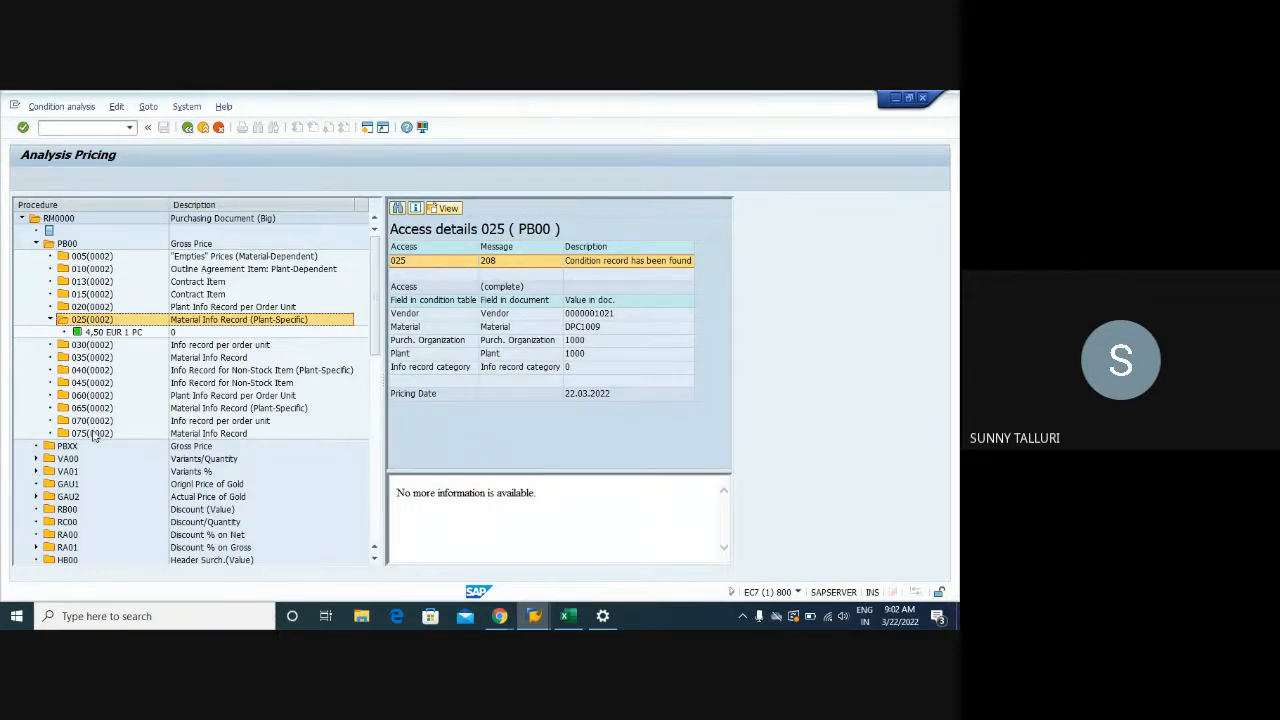
Read access 075's message 230 (not executed, access 025 already found a record), comparing with access 025
left_click(66, 436)
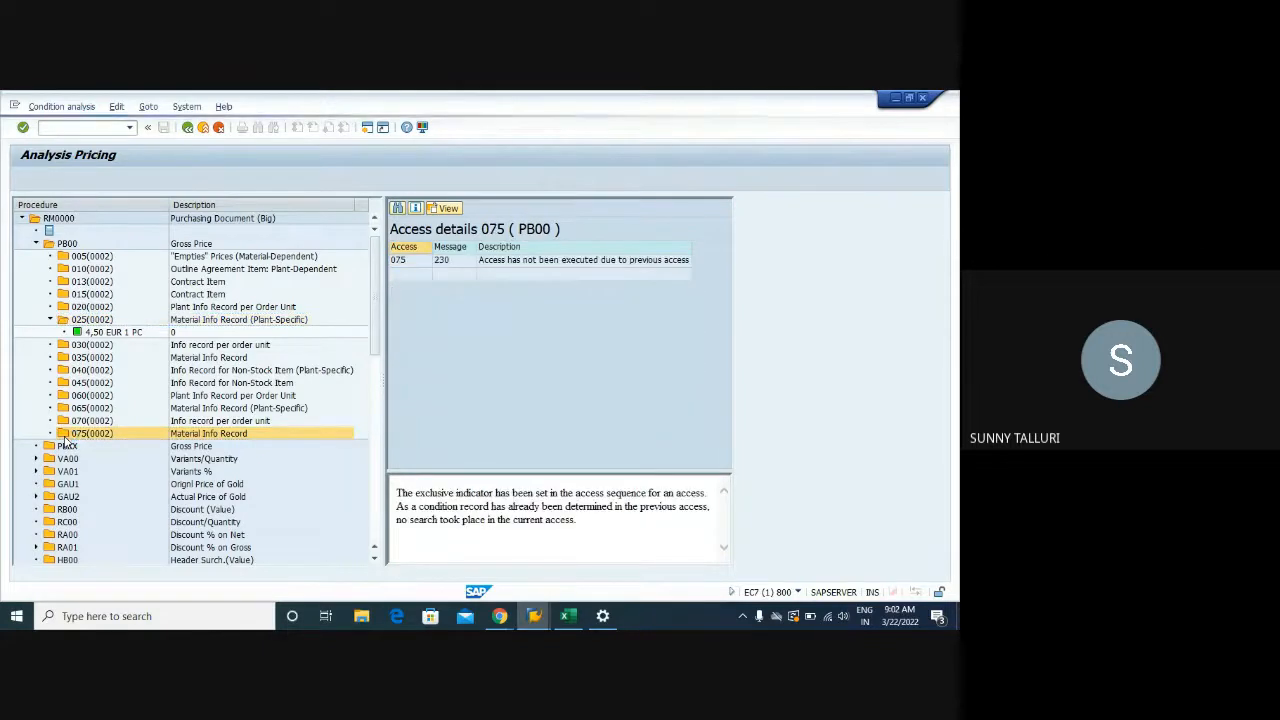
left_click(527, 262)
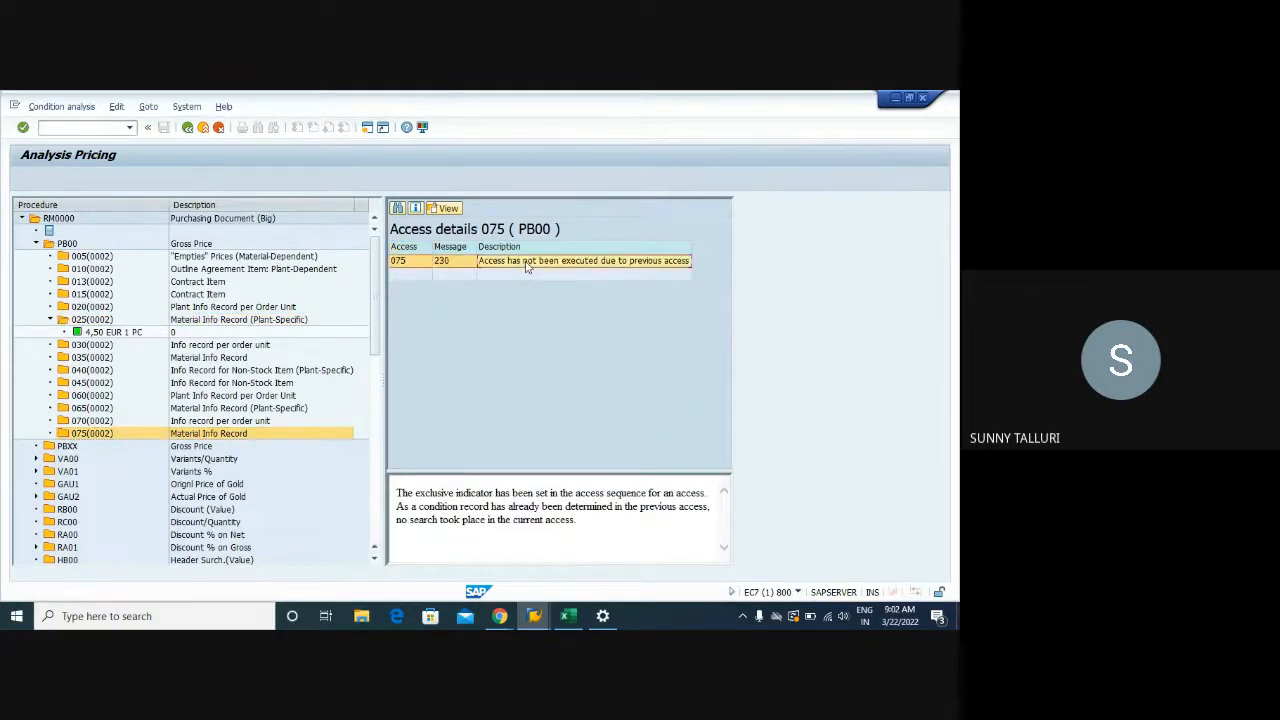
left_click(426, 263)
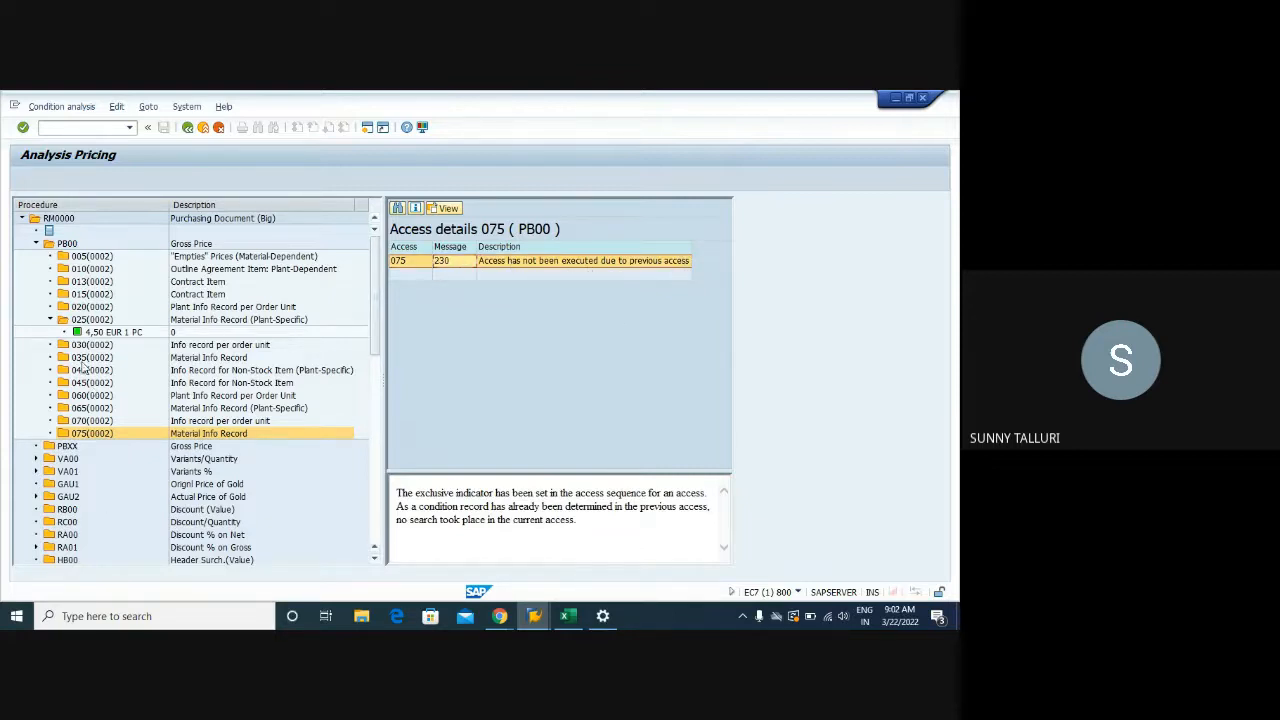
left_click(88, 319)
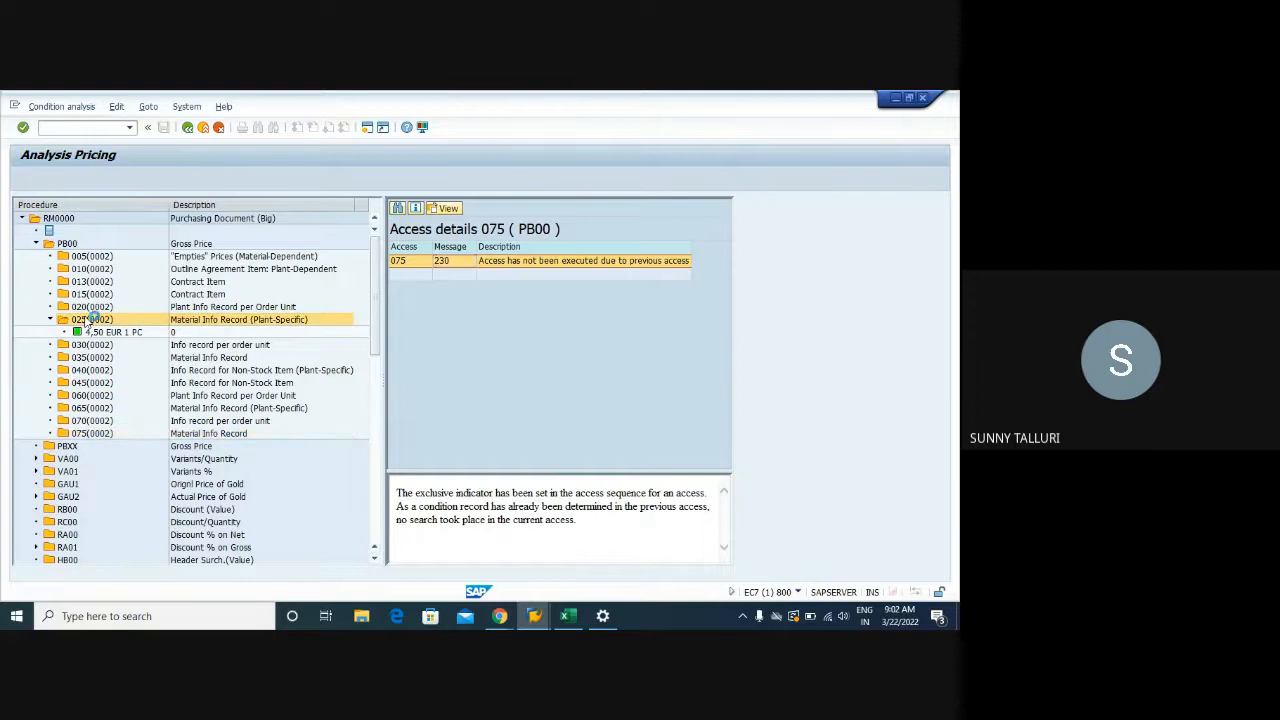
left_click(89, 433)
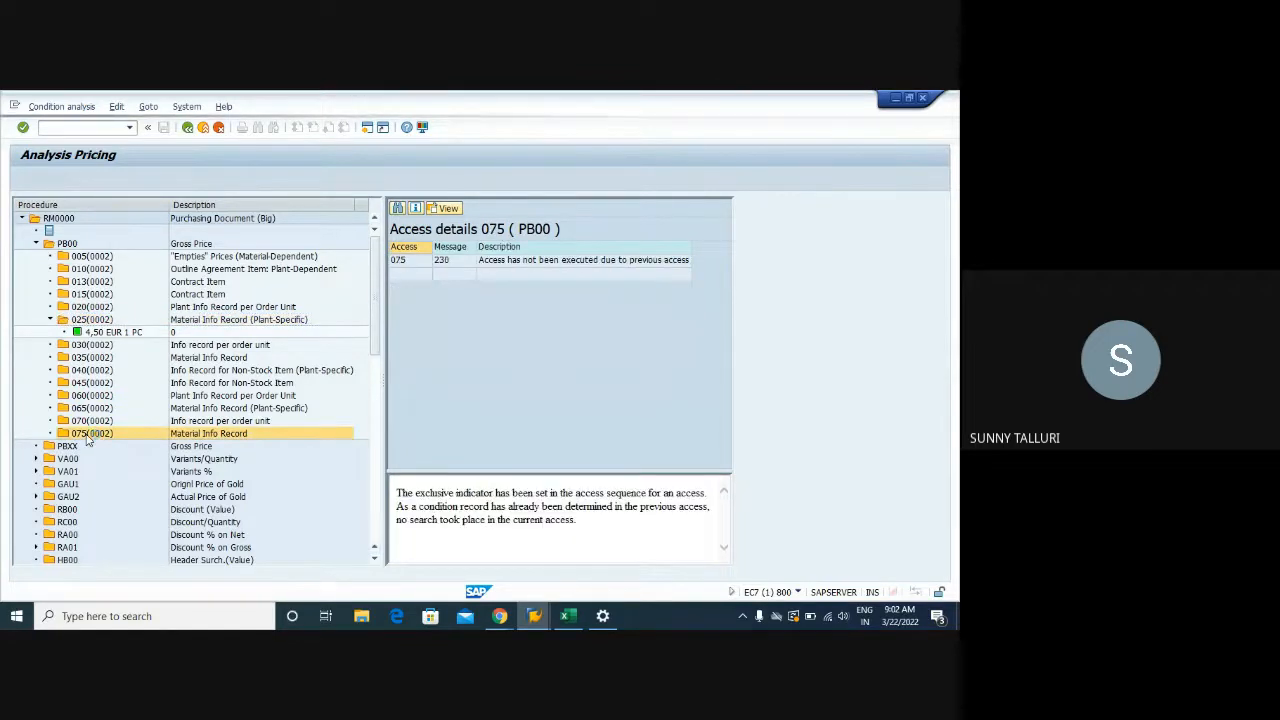
left_click(405, 260)
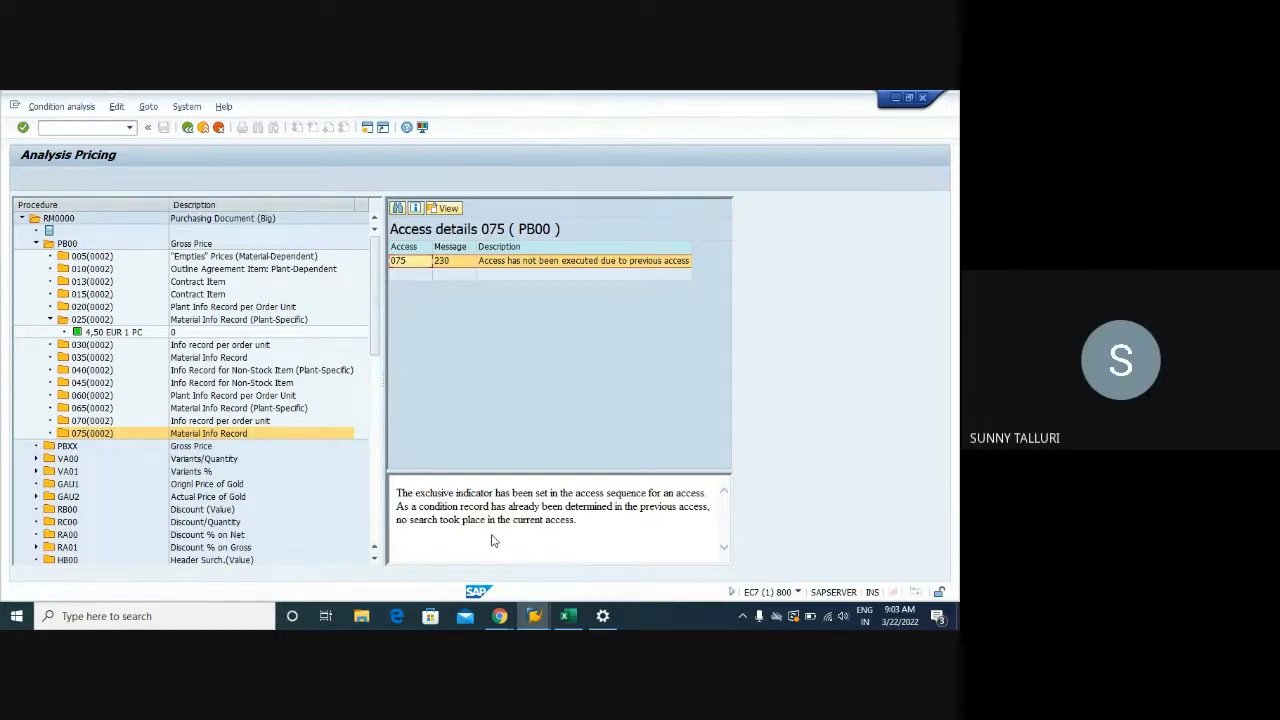
Return from the Excel Training workbook to the SAP accesses overview for access sequence 0002 Gross Price
left_click(567, 615)
mouse_move(541, 622)
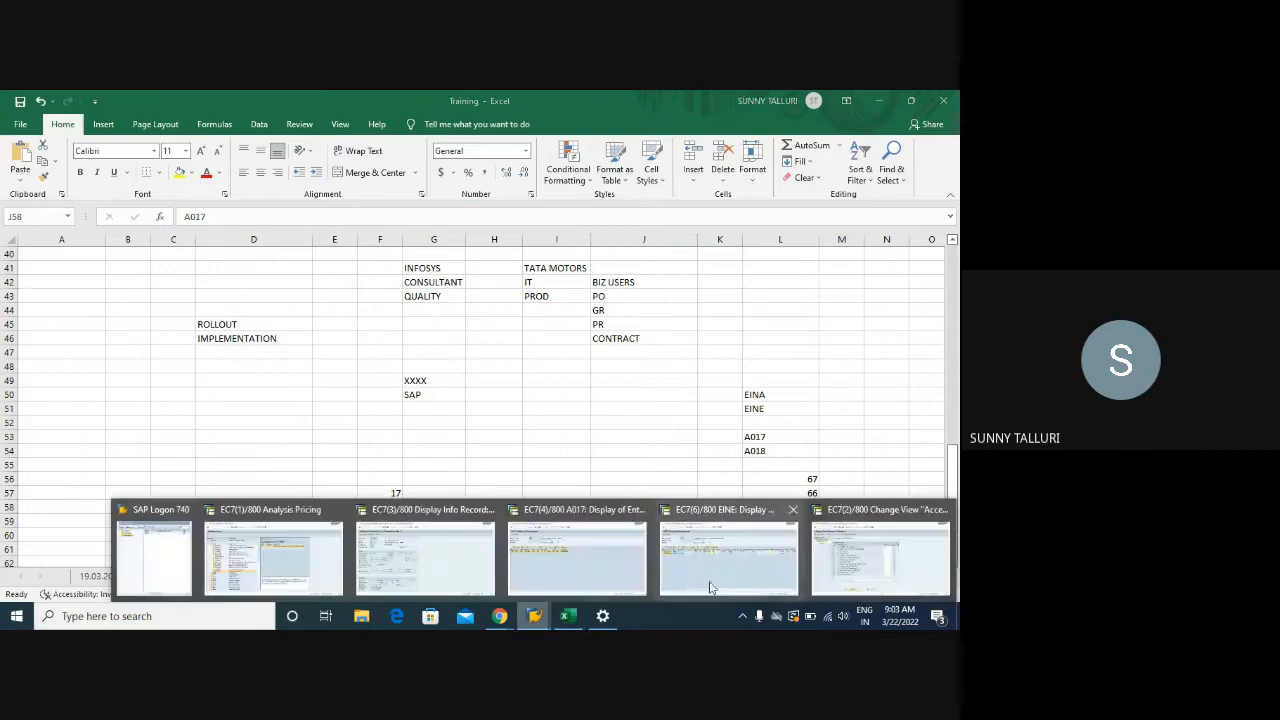
left_click(837, 569)
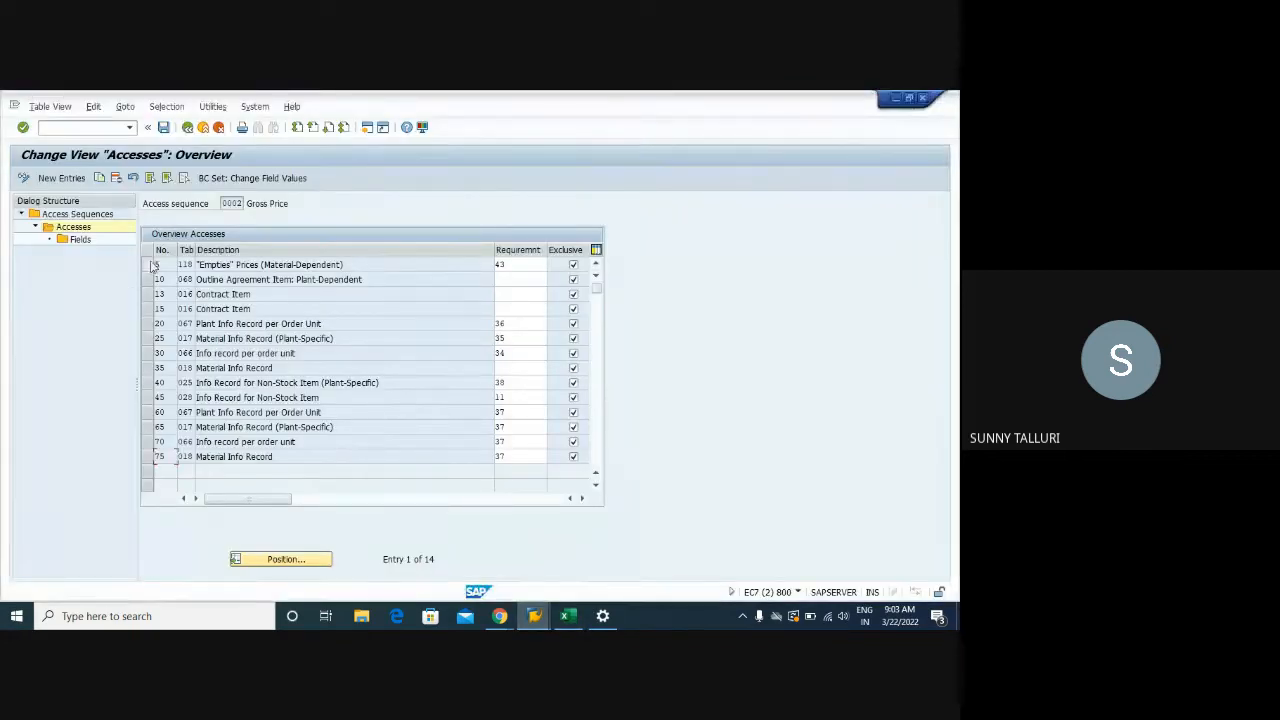
Select all 14 accesses (5 through 75), then deselect each one, confirming every access is exclusive
left_click_drag(155, 265, 155, 458)
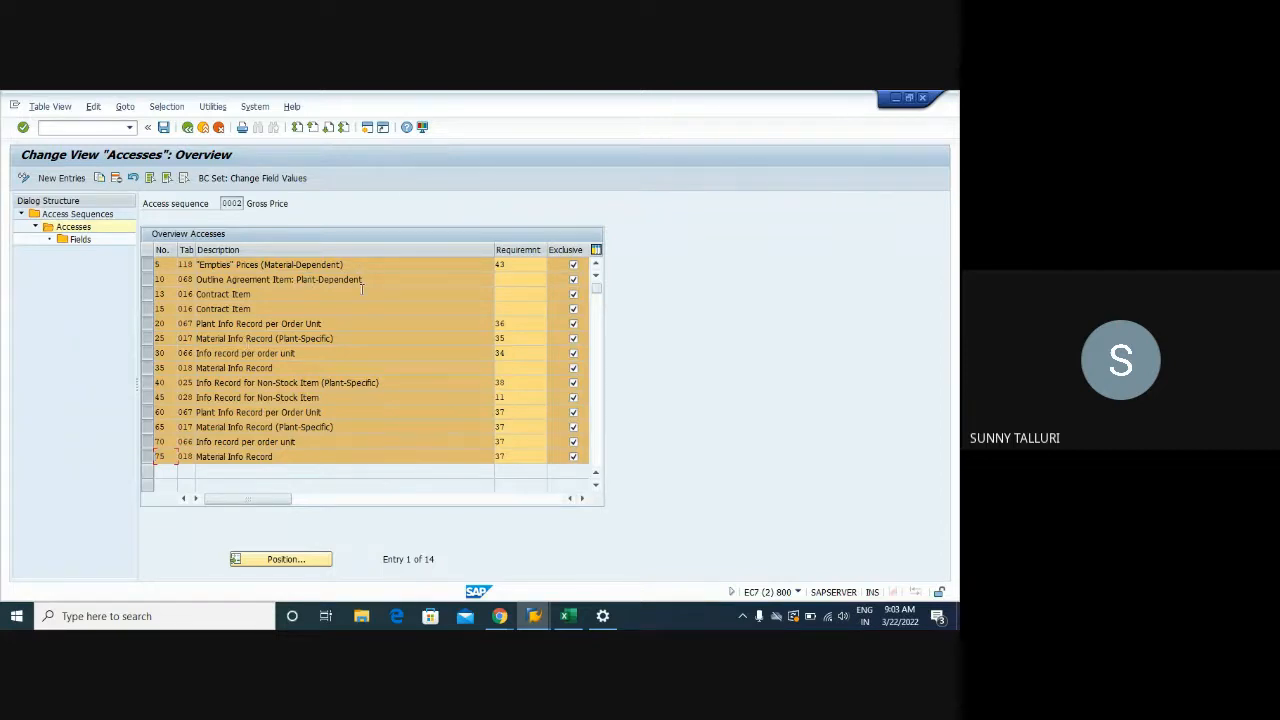
left_click(354, 324)
left_click(147, 265)
left_click(147, 279)
left_click(147, 294)
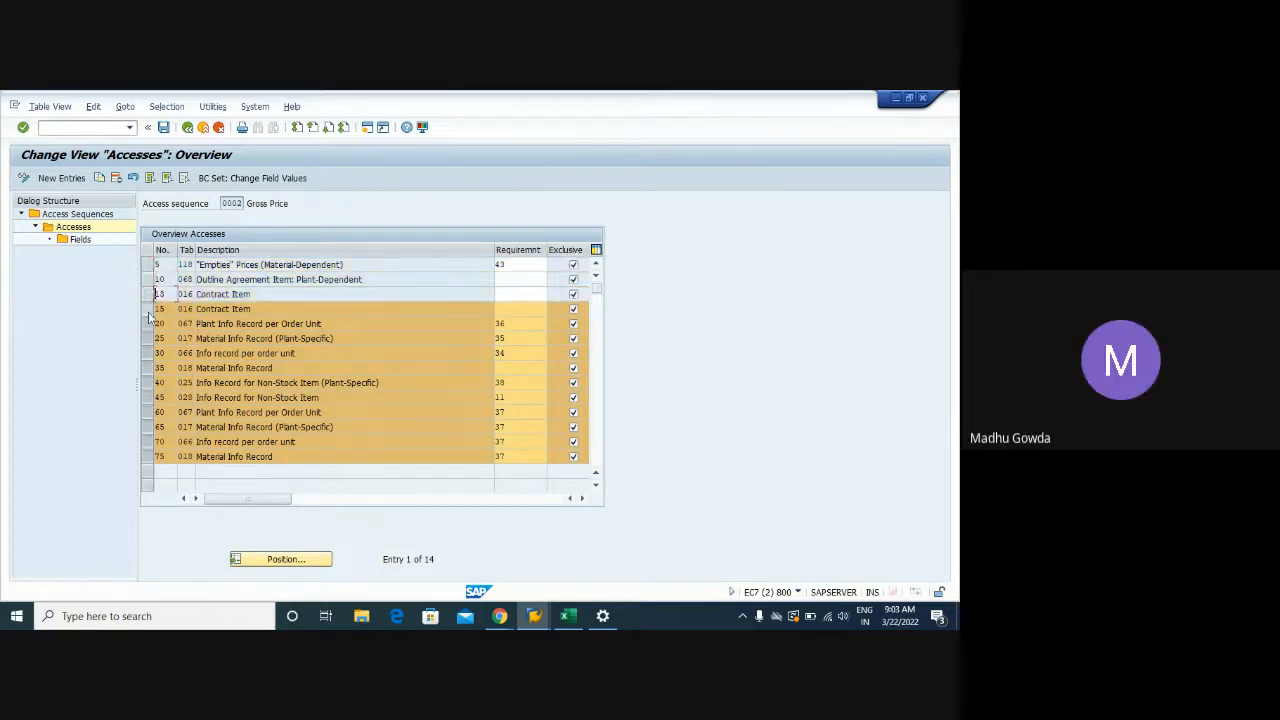
left_click(147, 309)
left_click(147, 338)
left_click(147, 324)
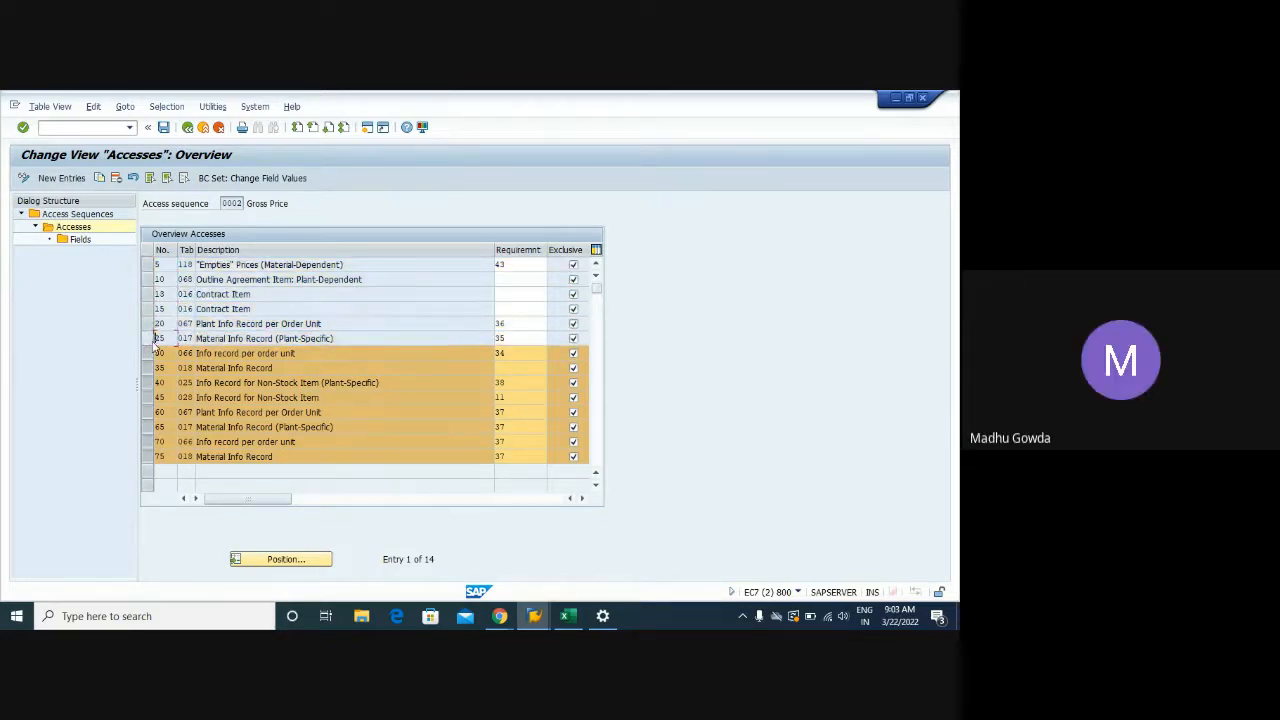
left_click(147, 353)
left_click(147, 368)
left_click(147, 383)
left_click(147, 397)
left_click(147, 412)
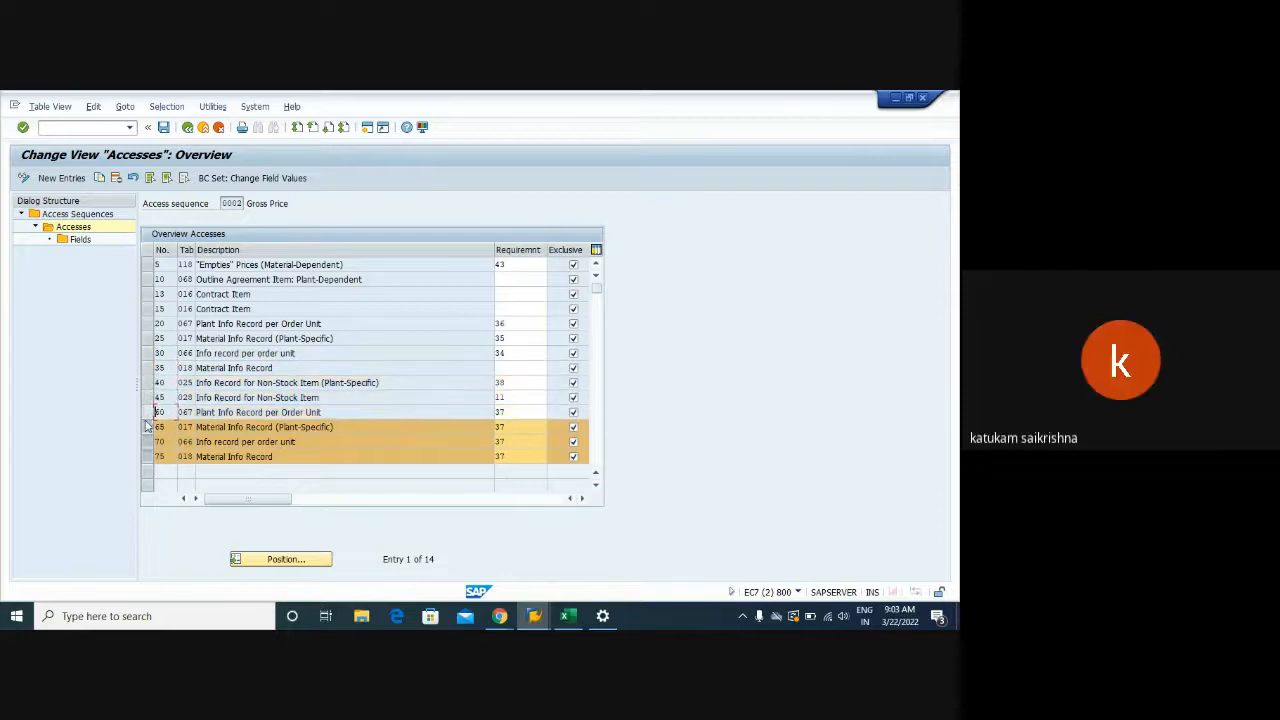
left_click(147, 427)
left_click(147, 441)
left_click(147, 456)
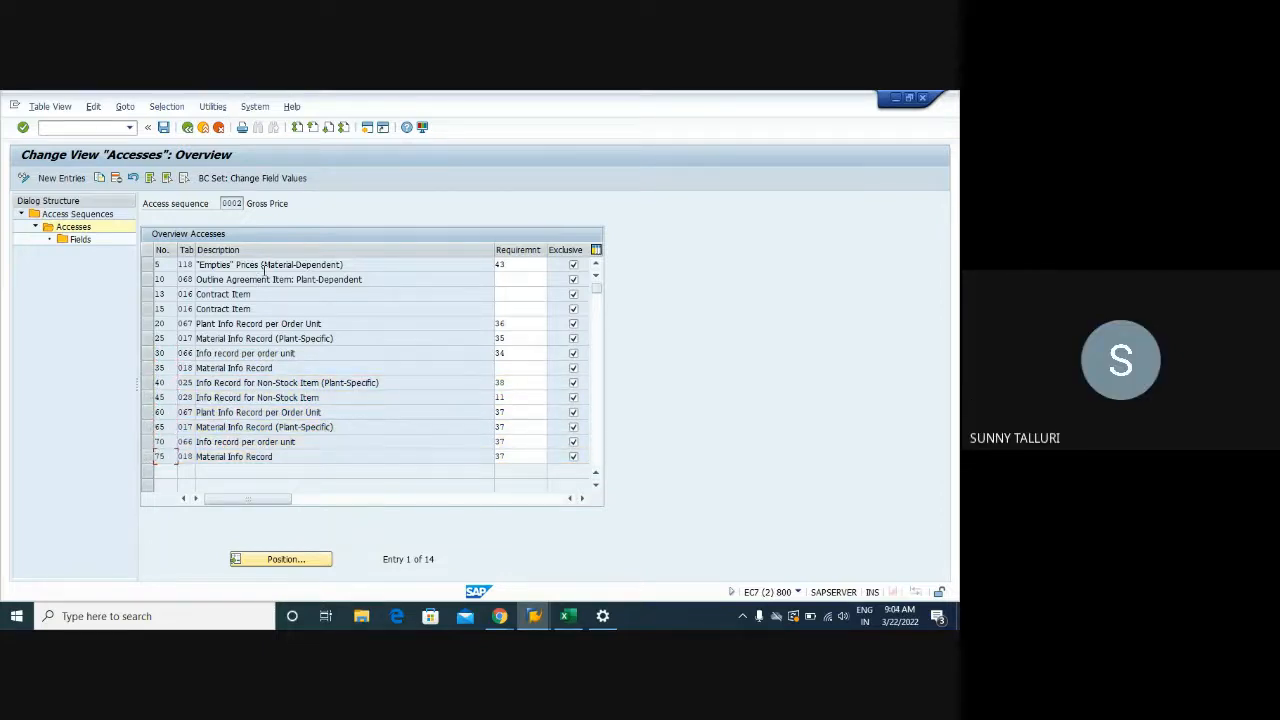
Switch to the Google Calendar tab in Chrome
mouse_move(499, 616)
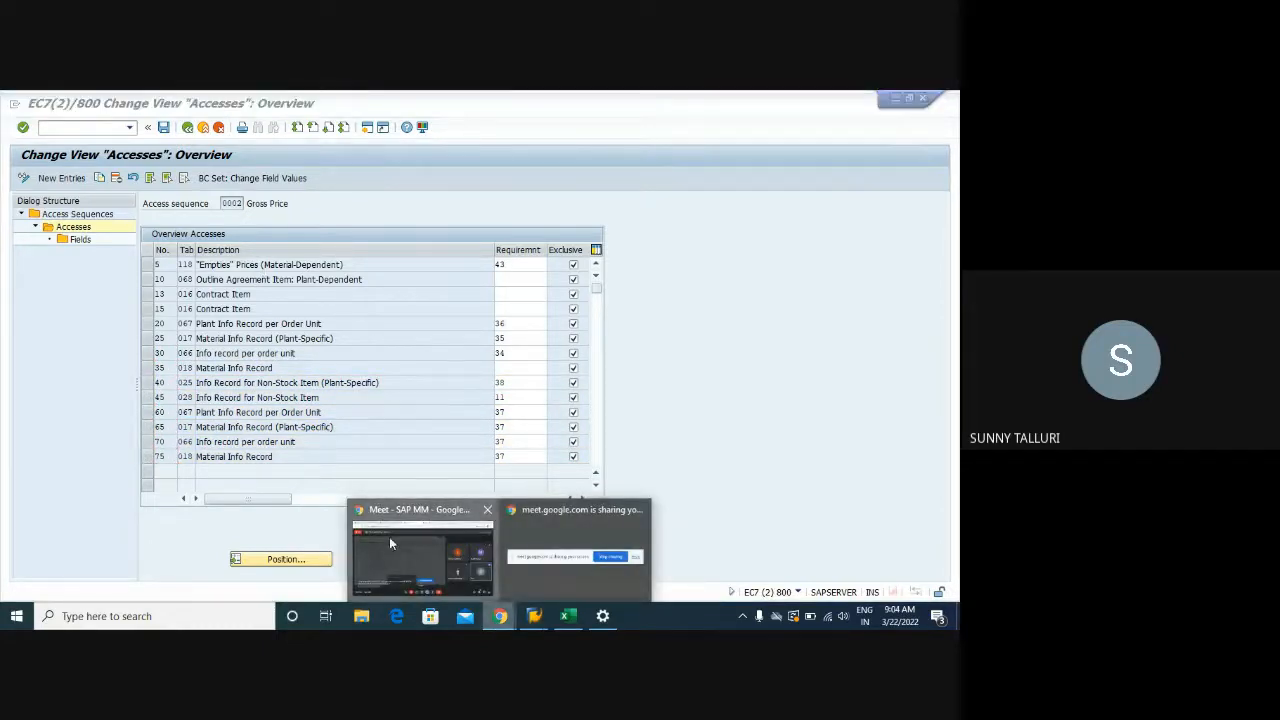
left_click(390, 543)
left_click(245, 102)
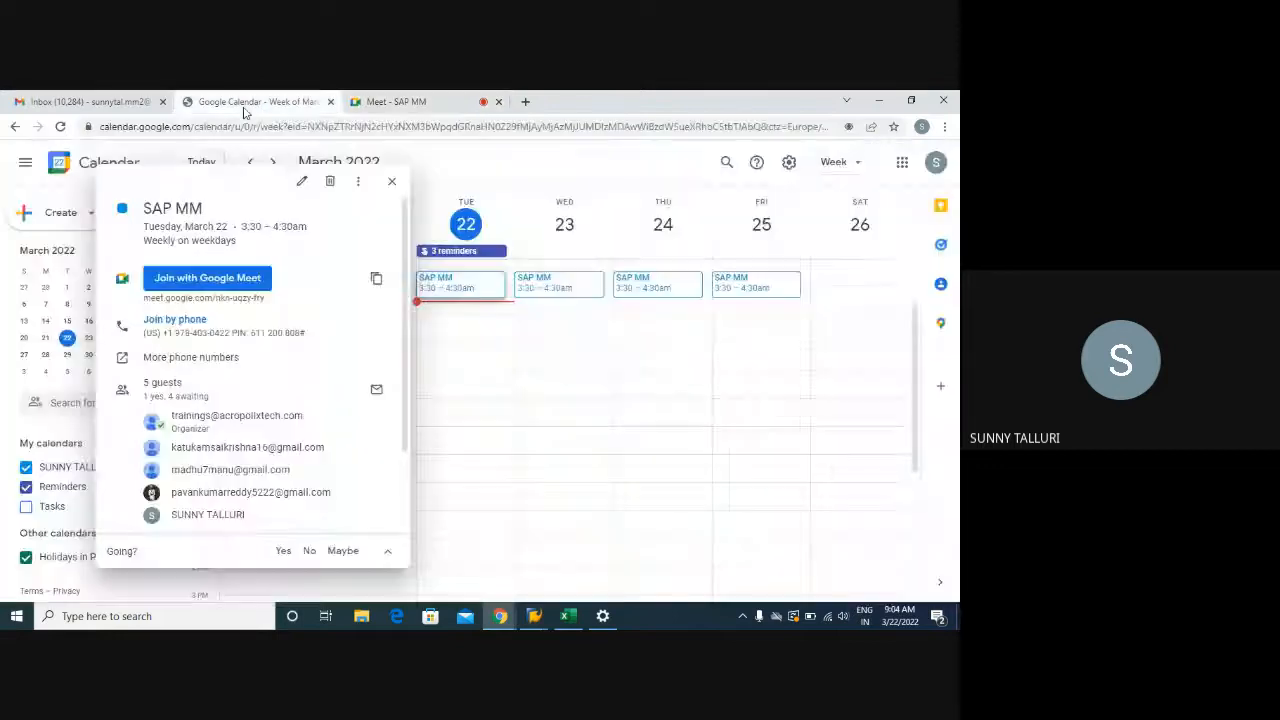
Close the SAP MM event card and presenting notice, then browse forward to the August 7–13 week
left_click(392, 184)
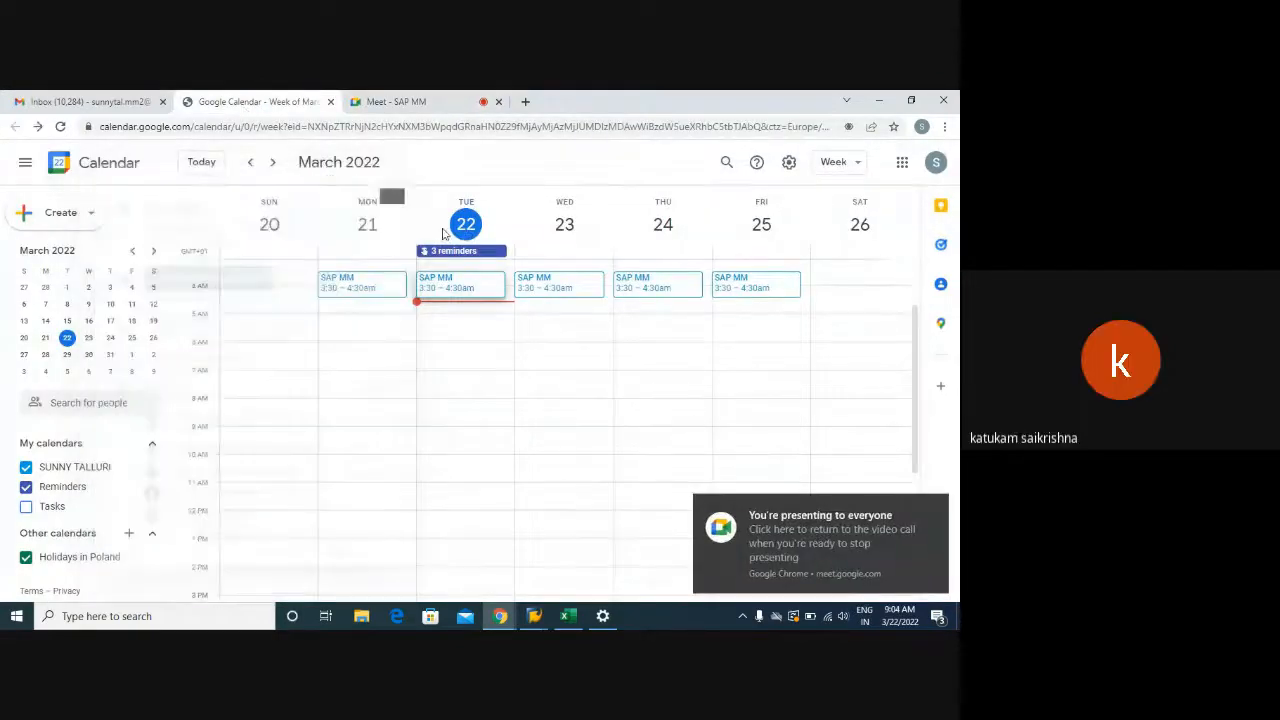
left_click(938, 507)
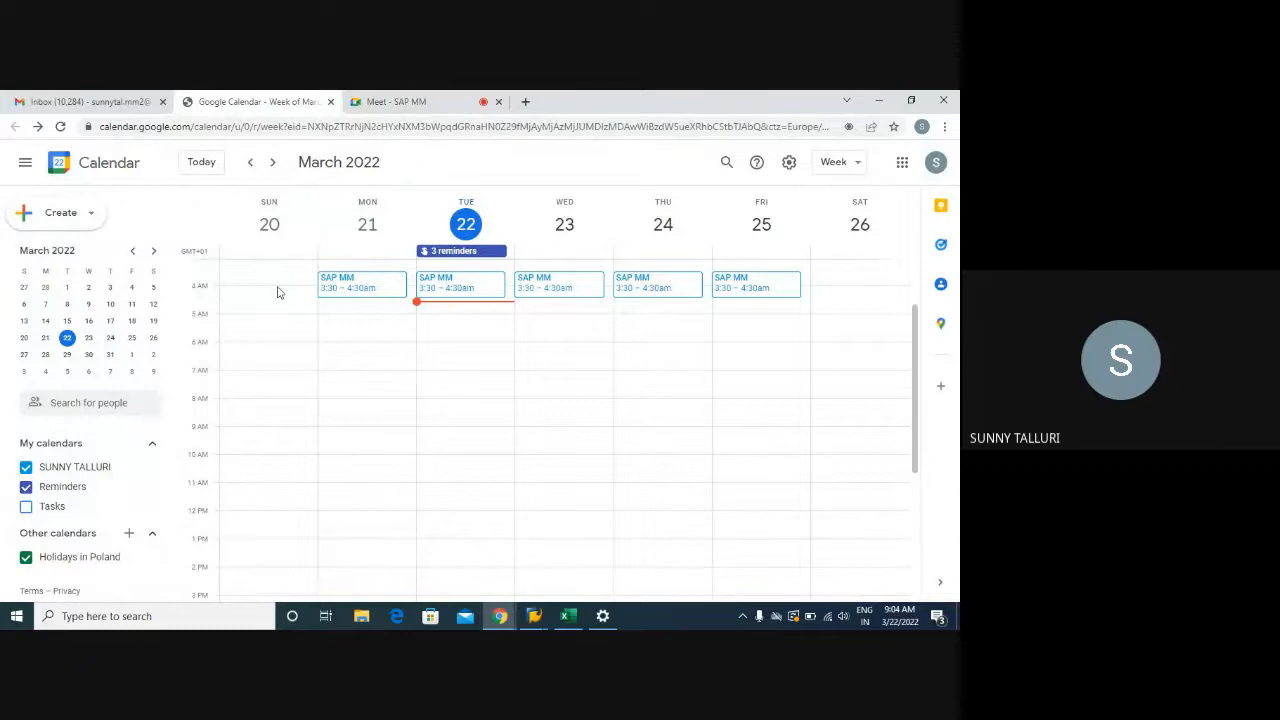
left_click(274, 168)
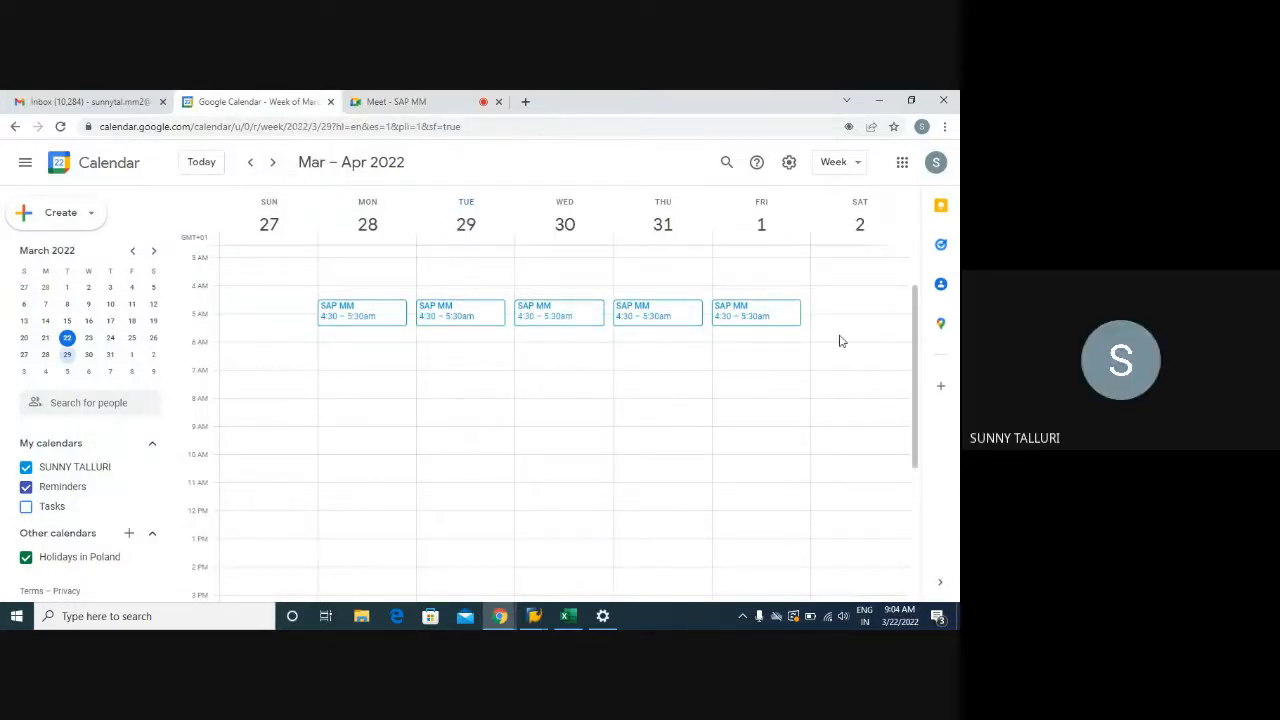
left_click(274, 164)
left_click(276, 165)
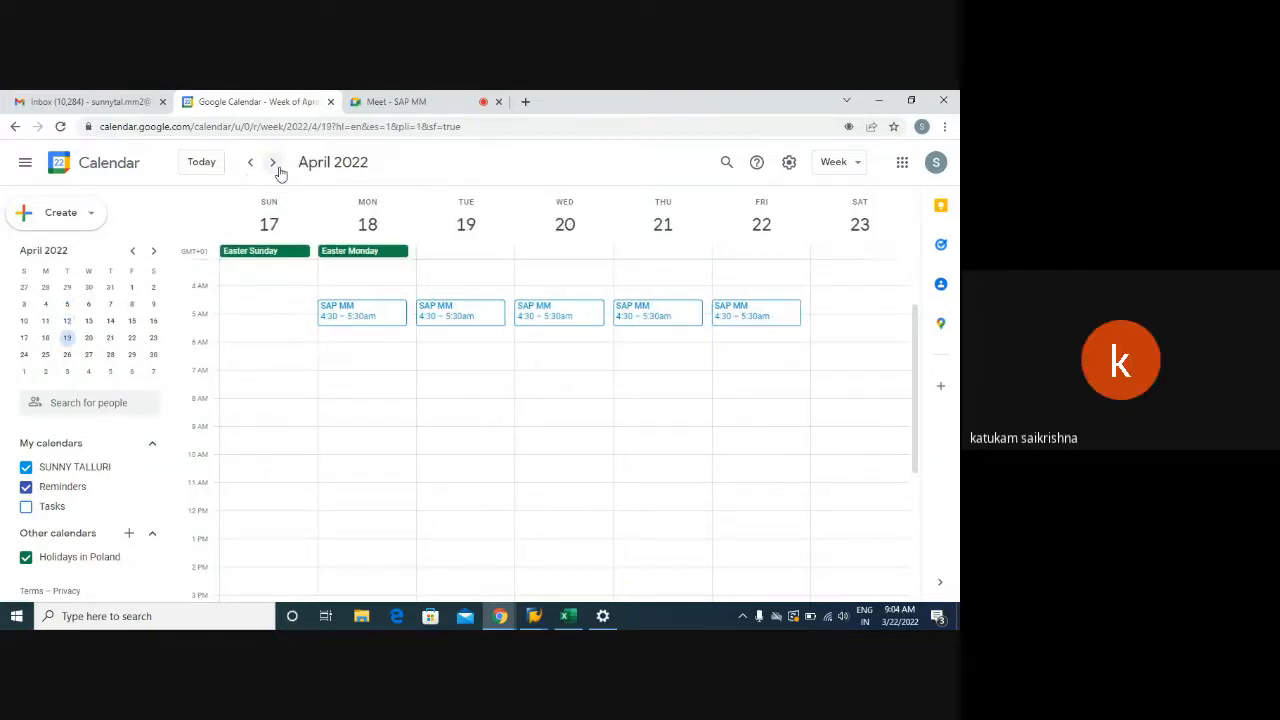
left_click(278, 168)
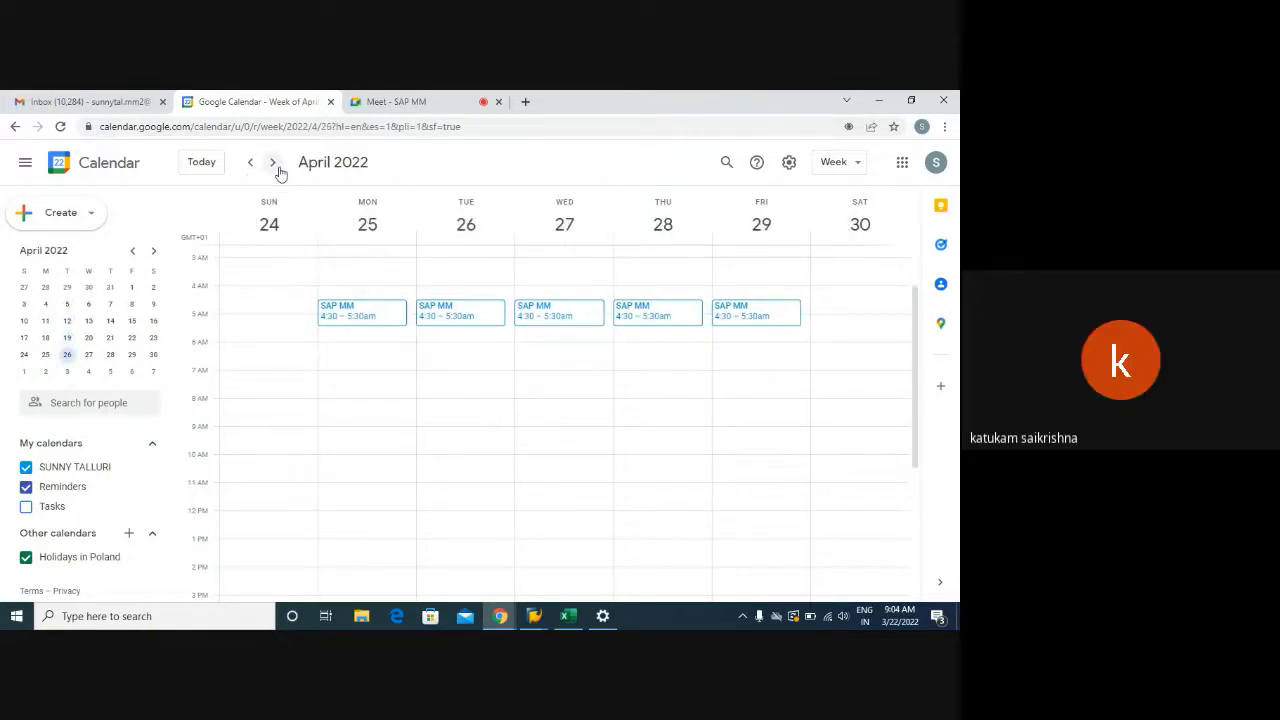
left_click(274, 164)
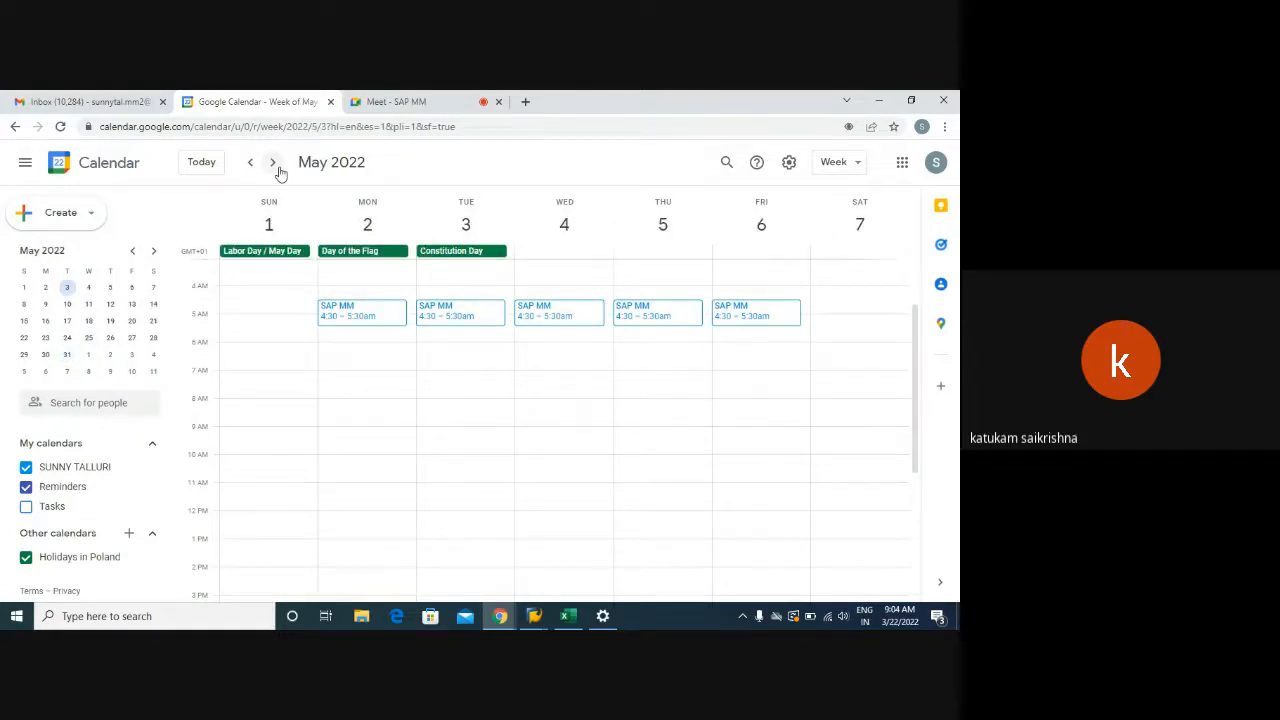
left_click(275, 165)
left_click(280, 170)
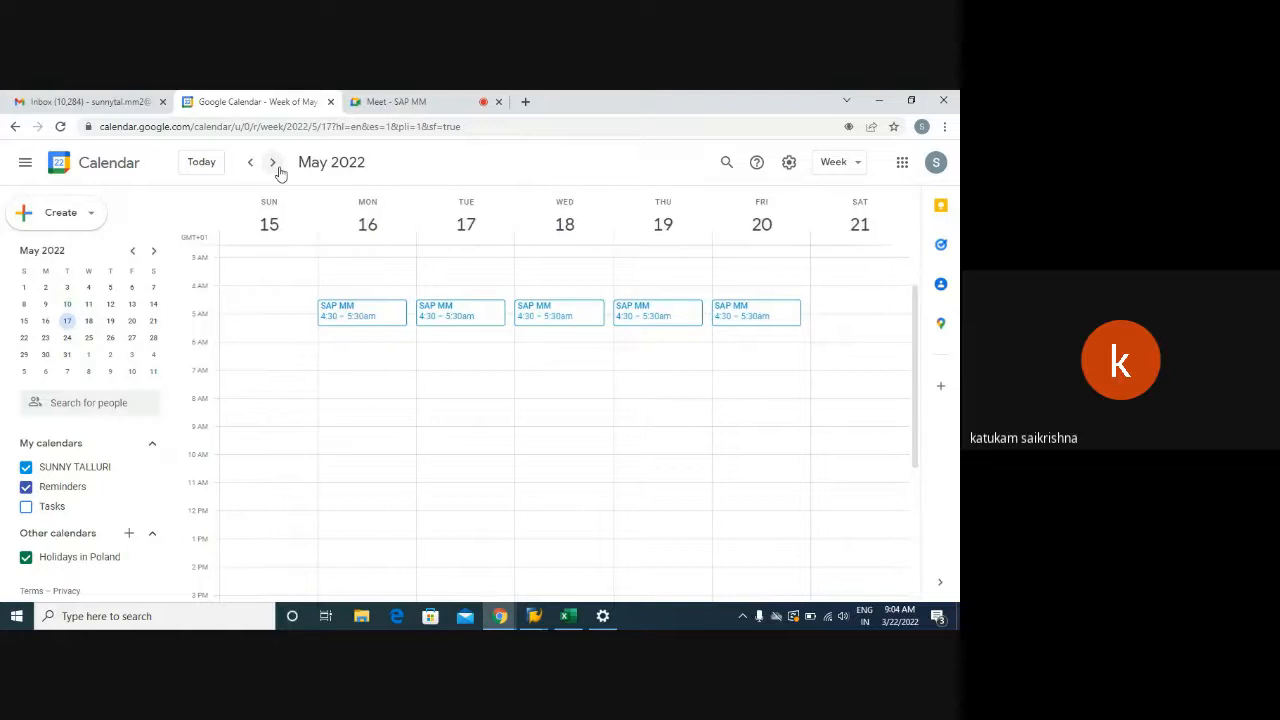
left_click(280, 170)
double_click(280, 170)
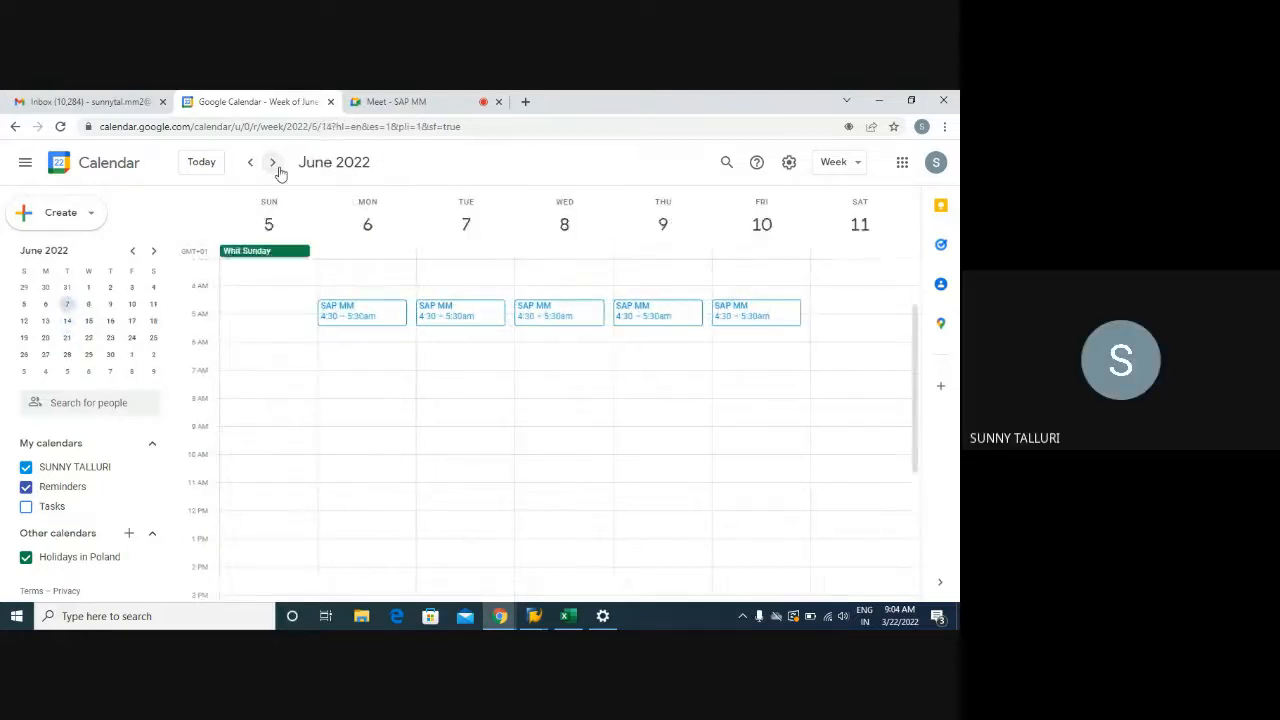
double_click(280, 170)
double_click(280, 170)
double_click(280, 170)
double_click(280, 170)
left_click(280, 170)
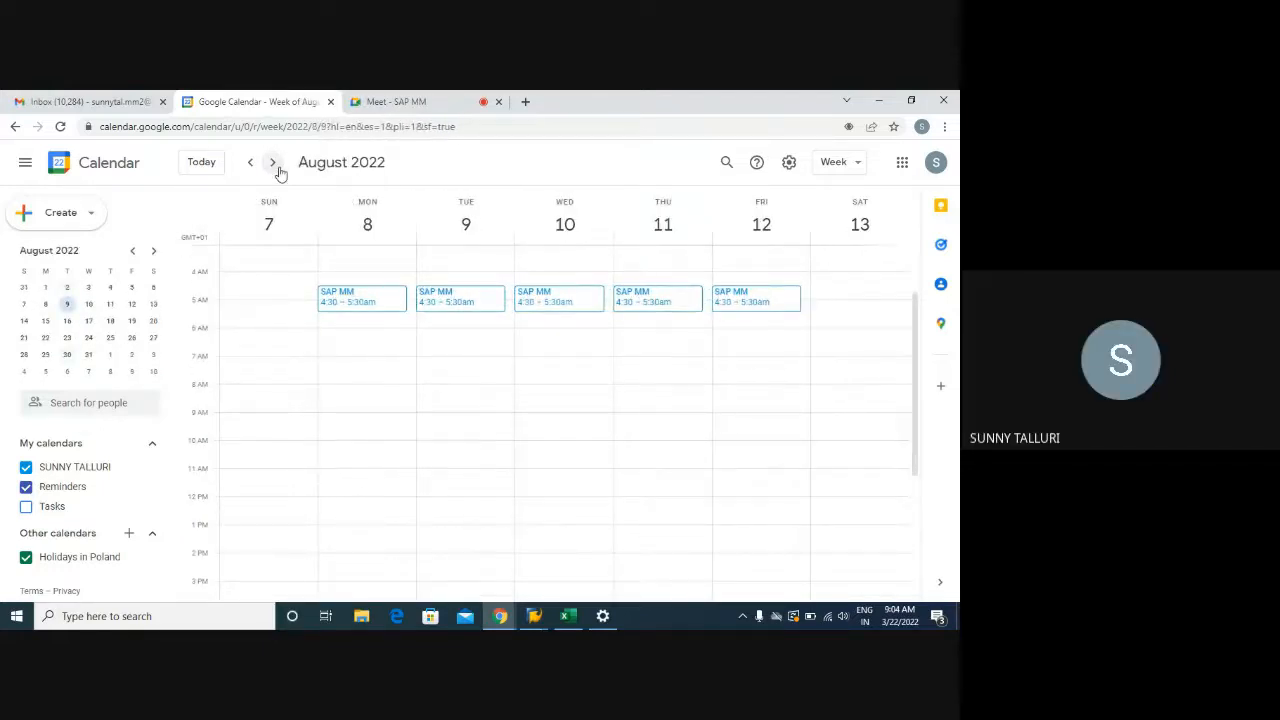
Step back through the weeks to March 20–26, 2022, showing the daily 3:30–4:30am SAP MM sessions
left_click(252, 164)
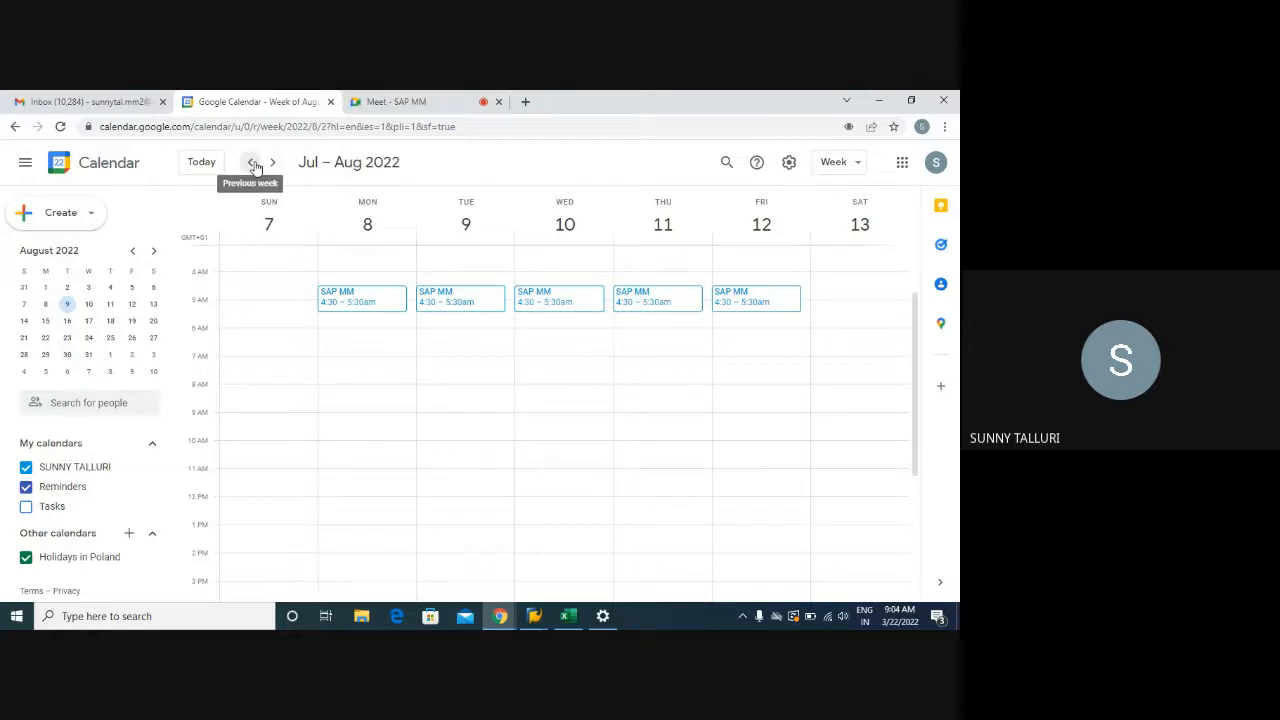
double_click(253, 165)
left_click(254, 166)
double_click(254, 166)
double_click(254, 166)
left_click(254, 166)
double_click(254, 166)
left_click(254, 166)
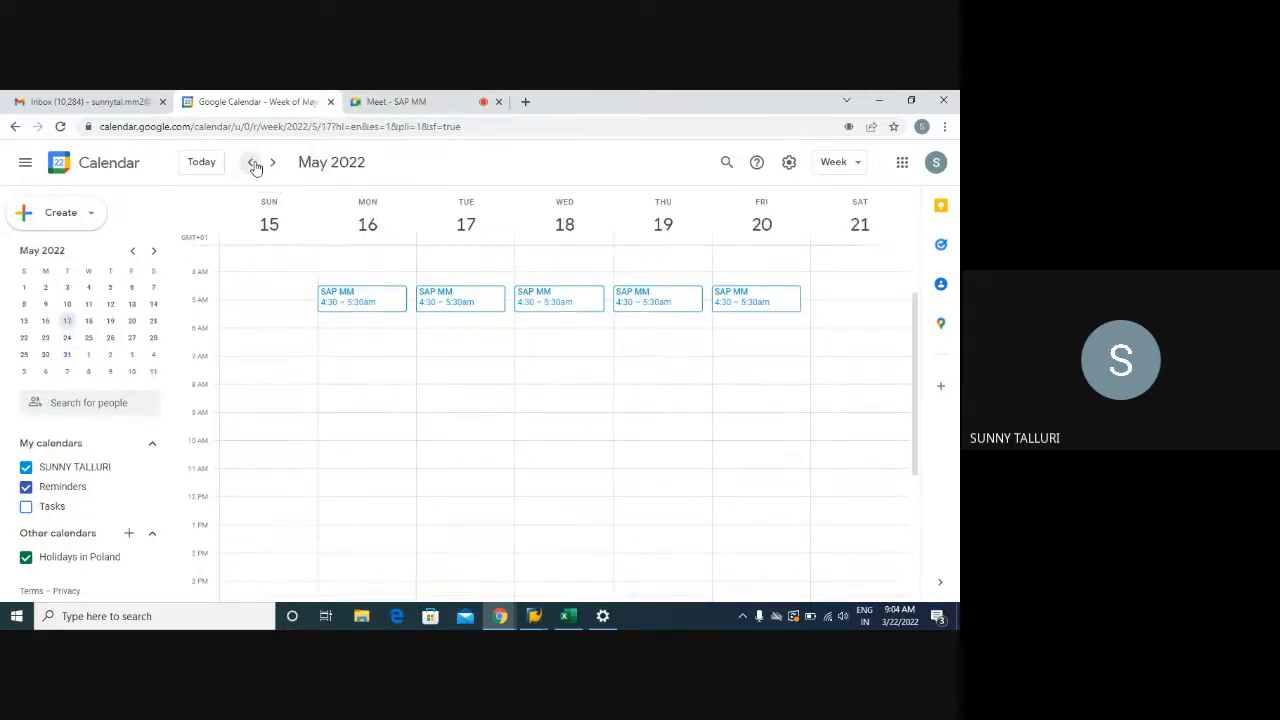
double_click(254, 166)
triple_click(254, 166)
double_click(254, 166)
left_click(254, 166)
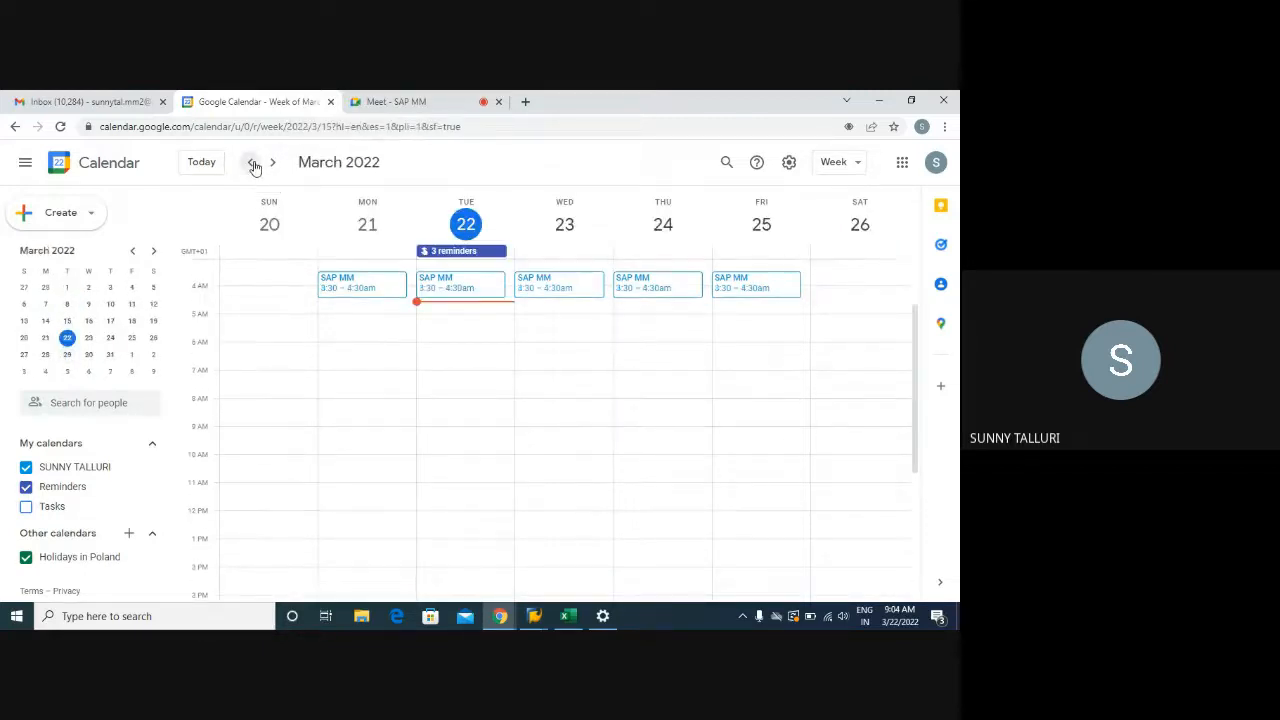
left_click(255, 168)
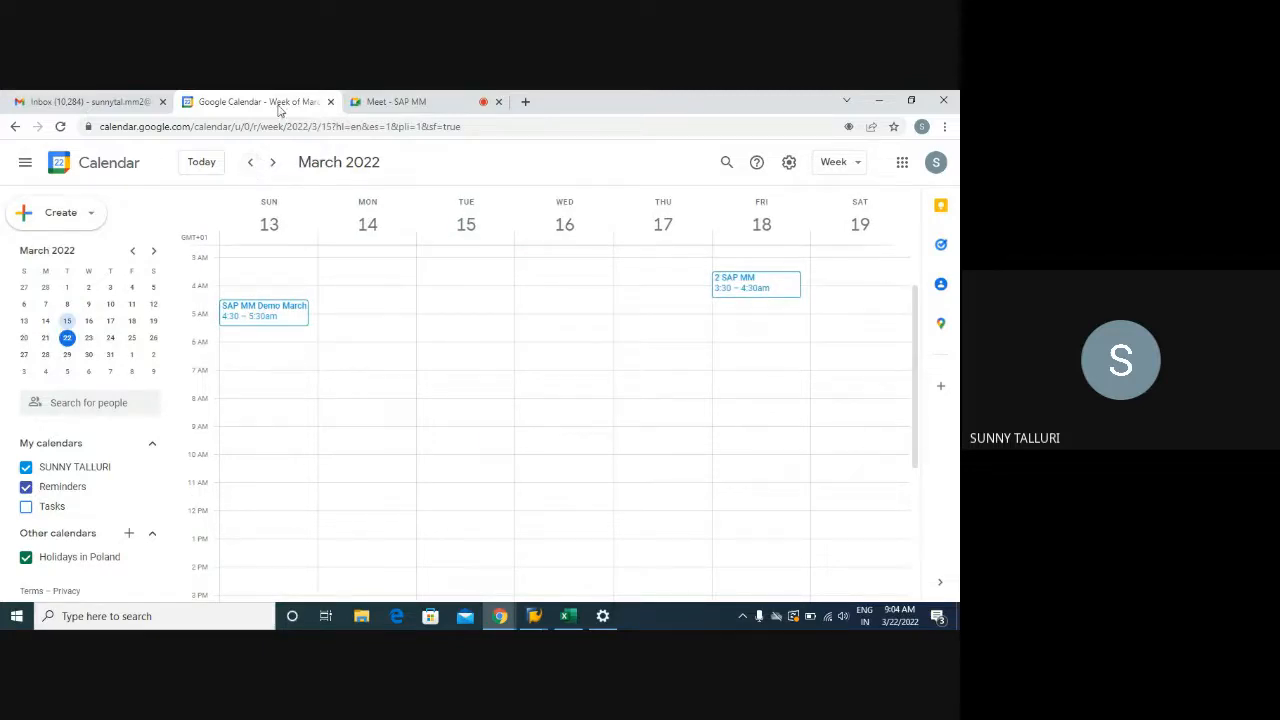
left_click(276, 165)
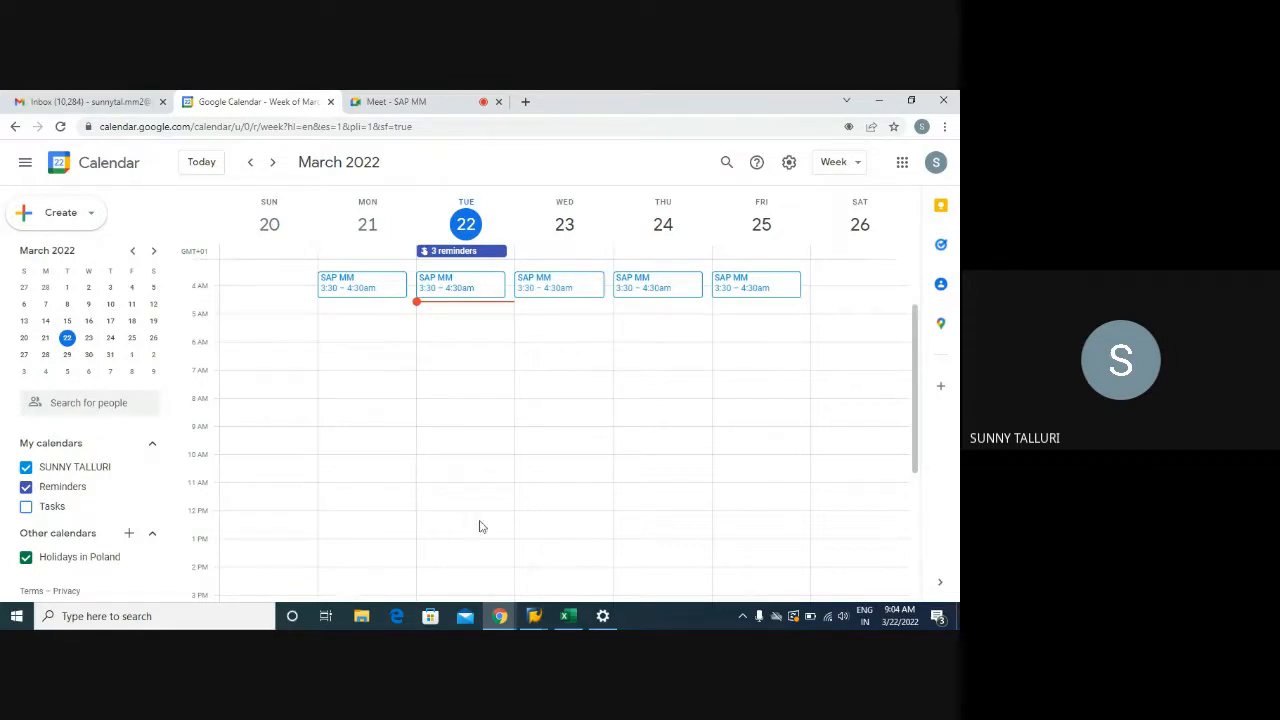
Go to the SAP MM meeting tab in Google Meet and leave the call
left_click(396, 101)
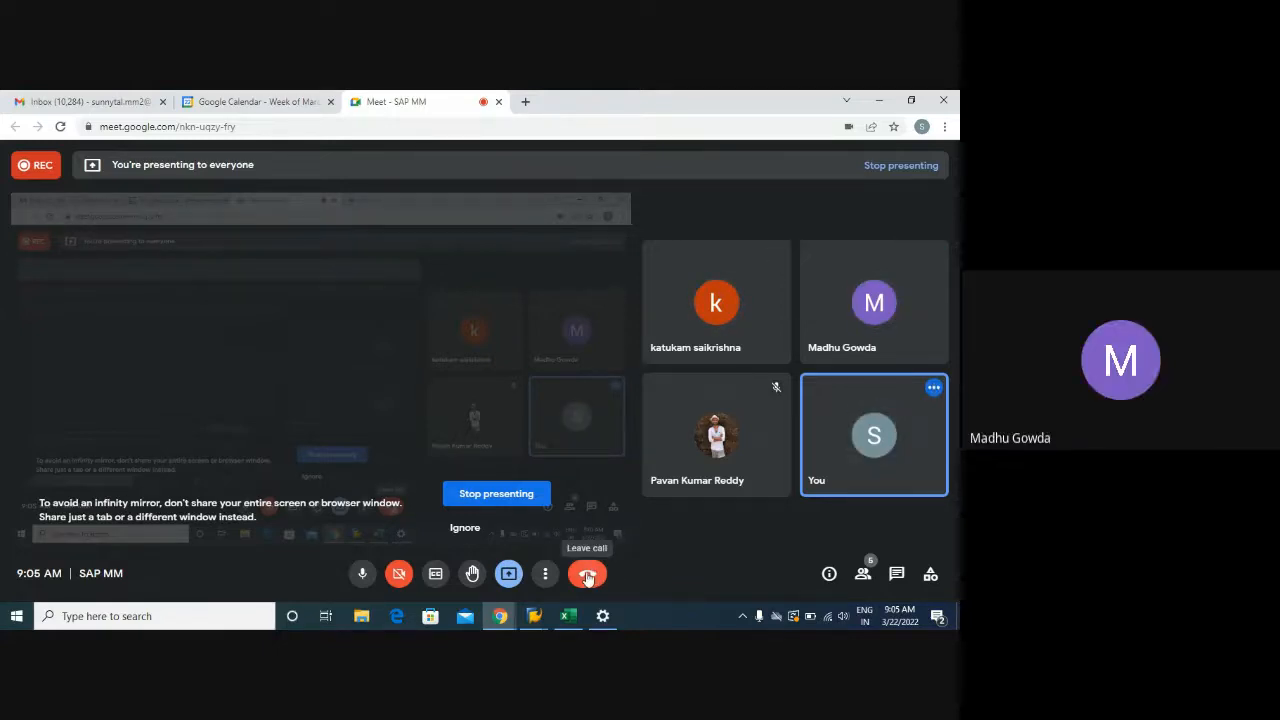
left_click(587, 575)
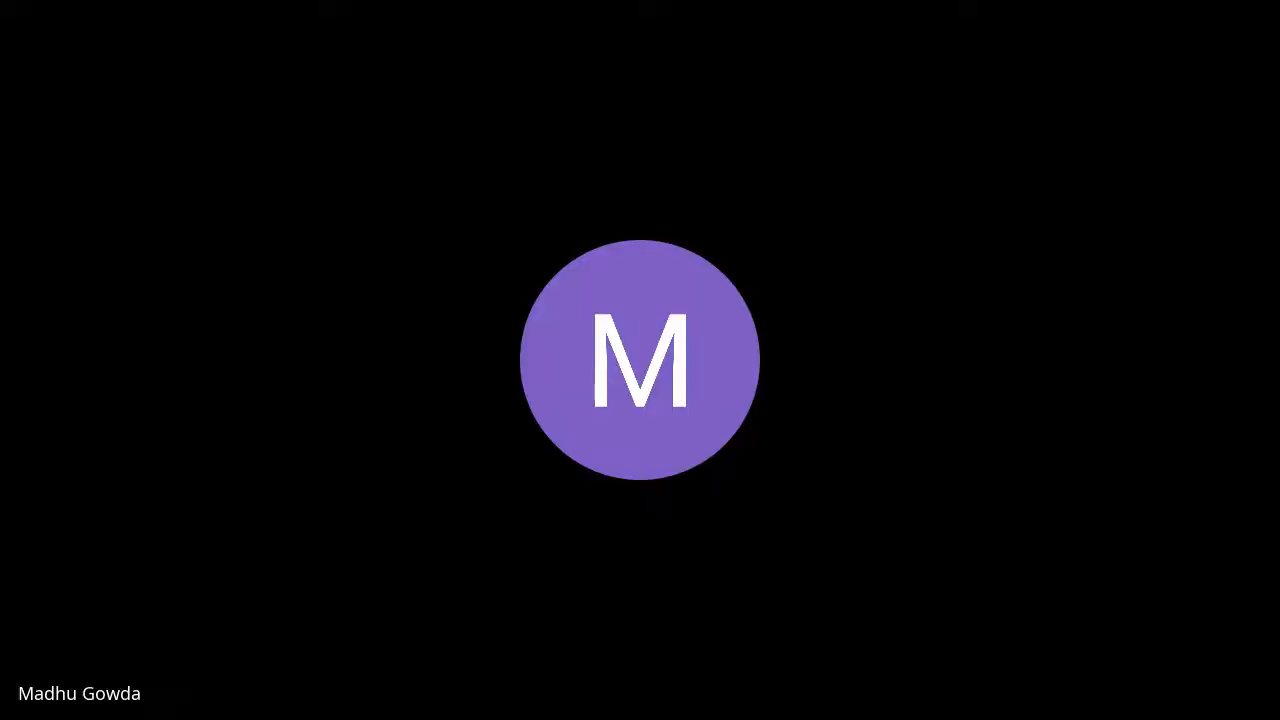